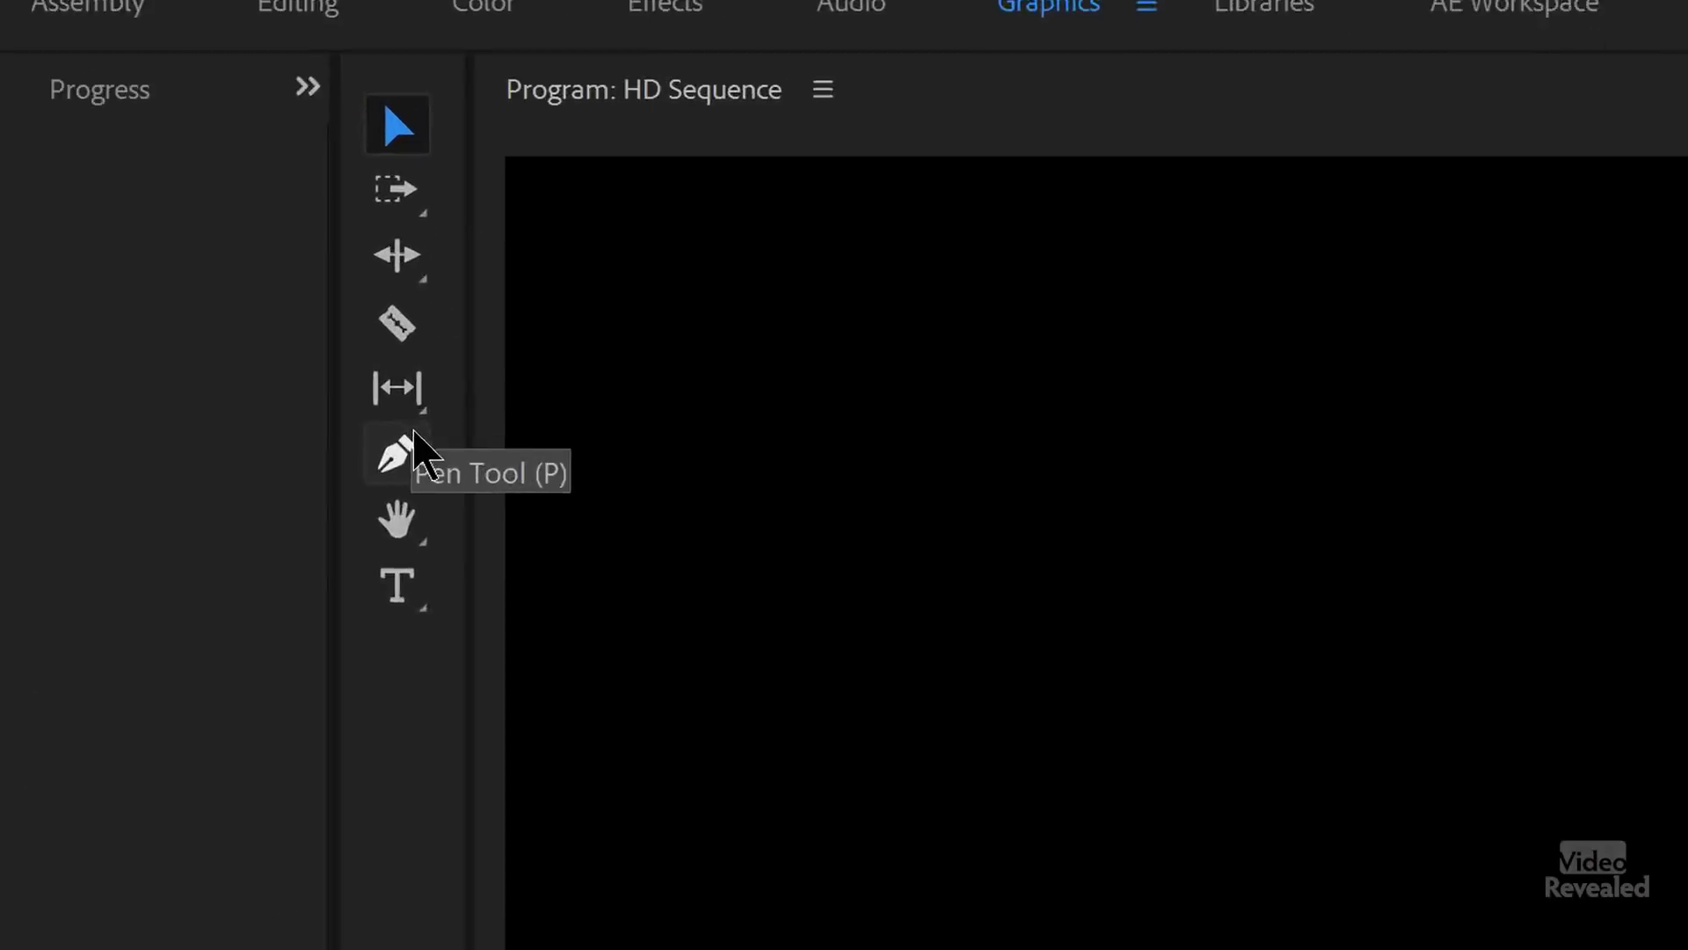
Step: Draw a filled rectangle in the upper-left area of the frame with the Rectangle tool
click(673, 259)
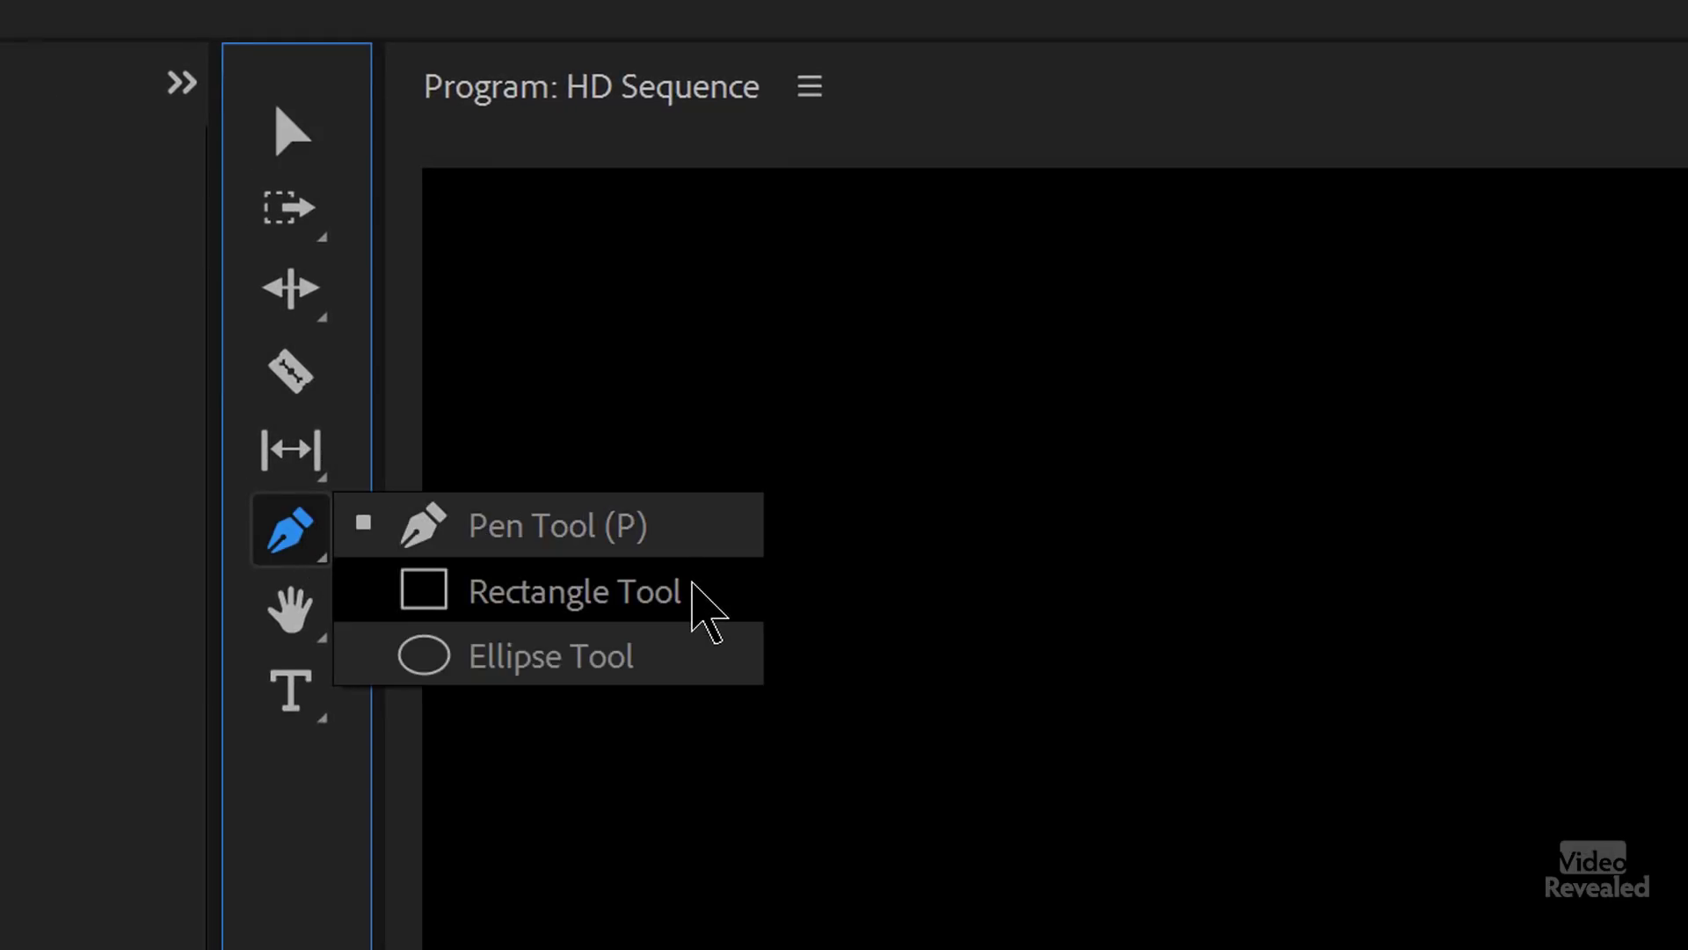
click(302, 714)
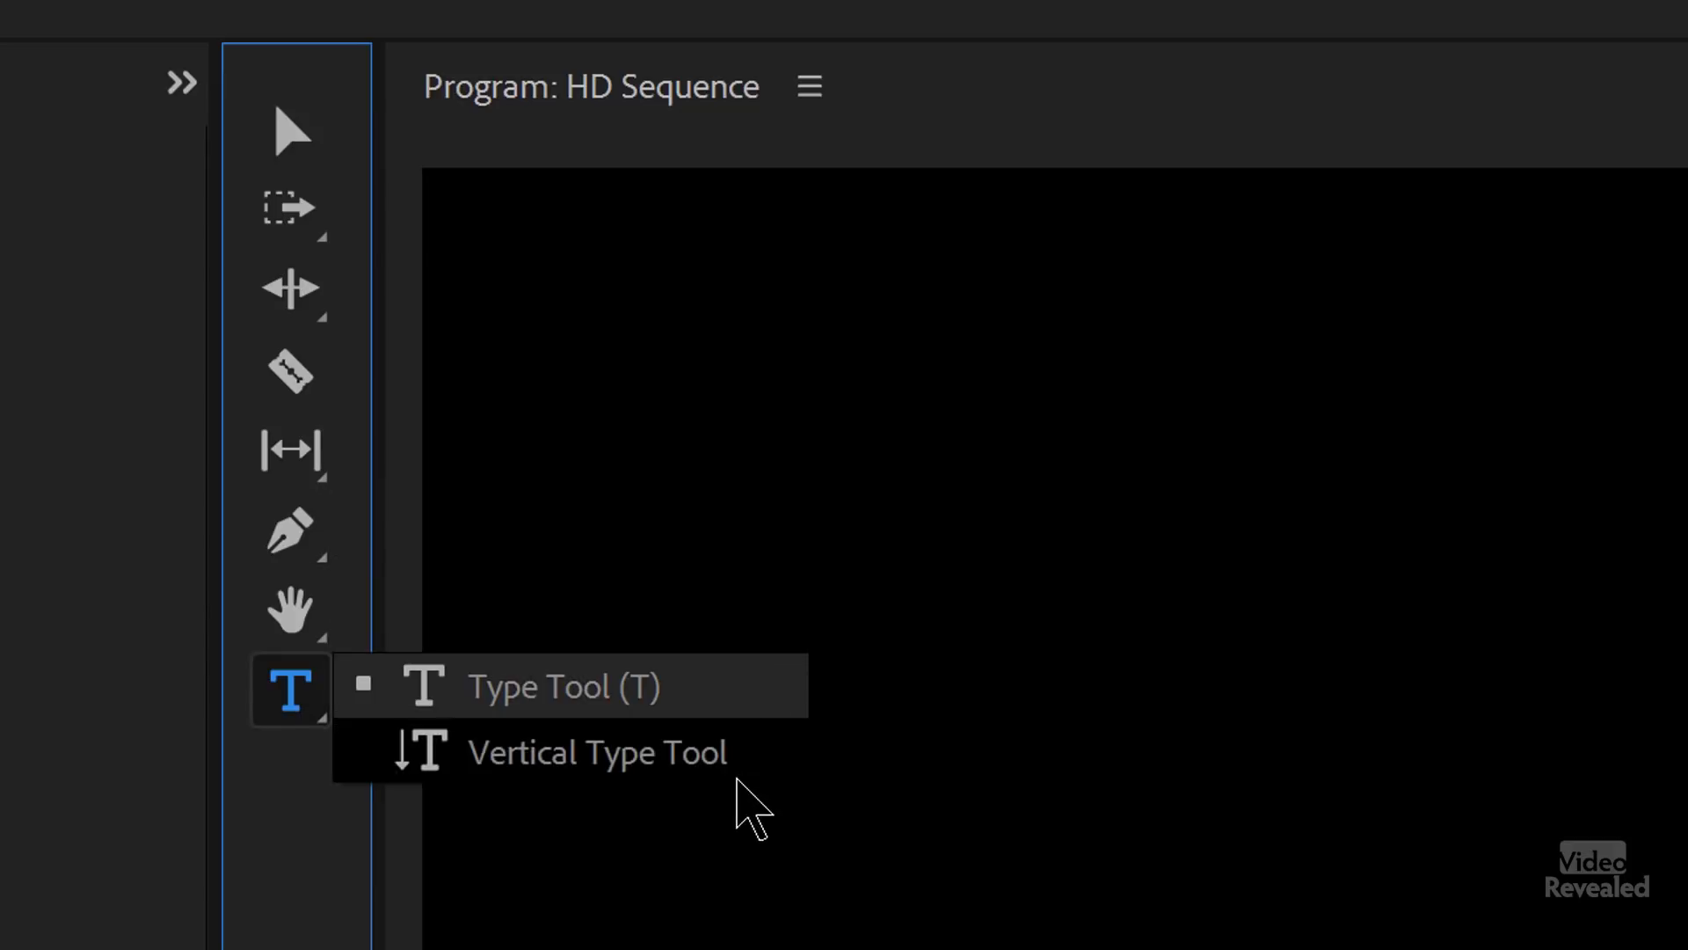
click(299, 537)
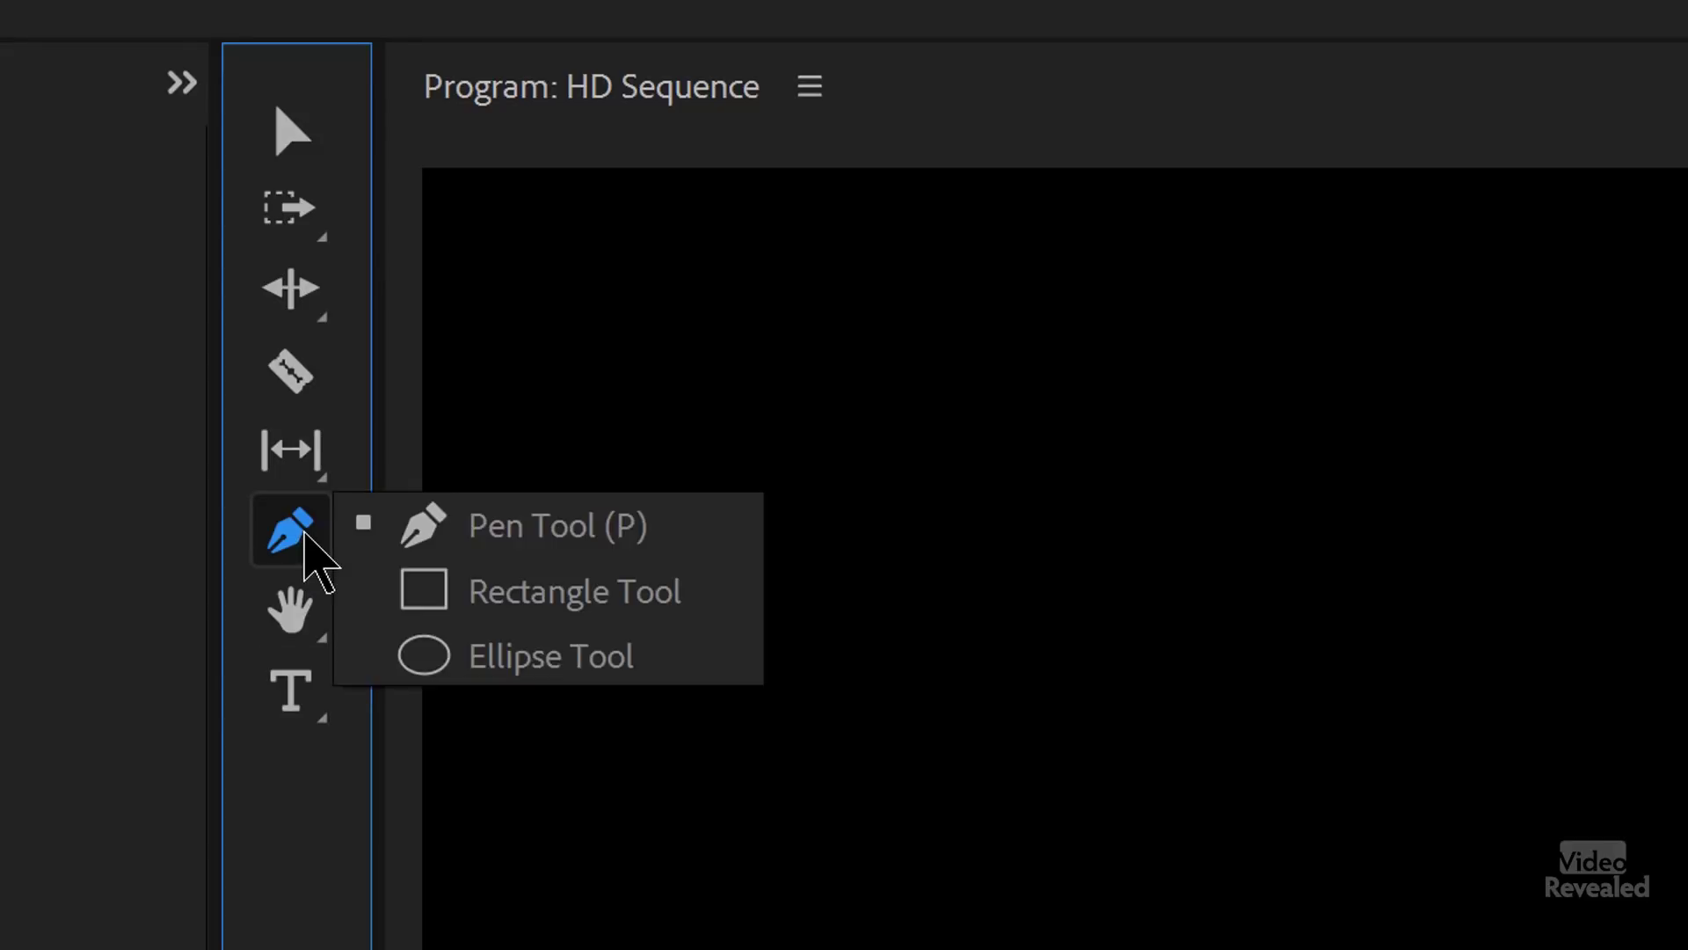
click(532, 590)
drag(576, 488, 932, 709)
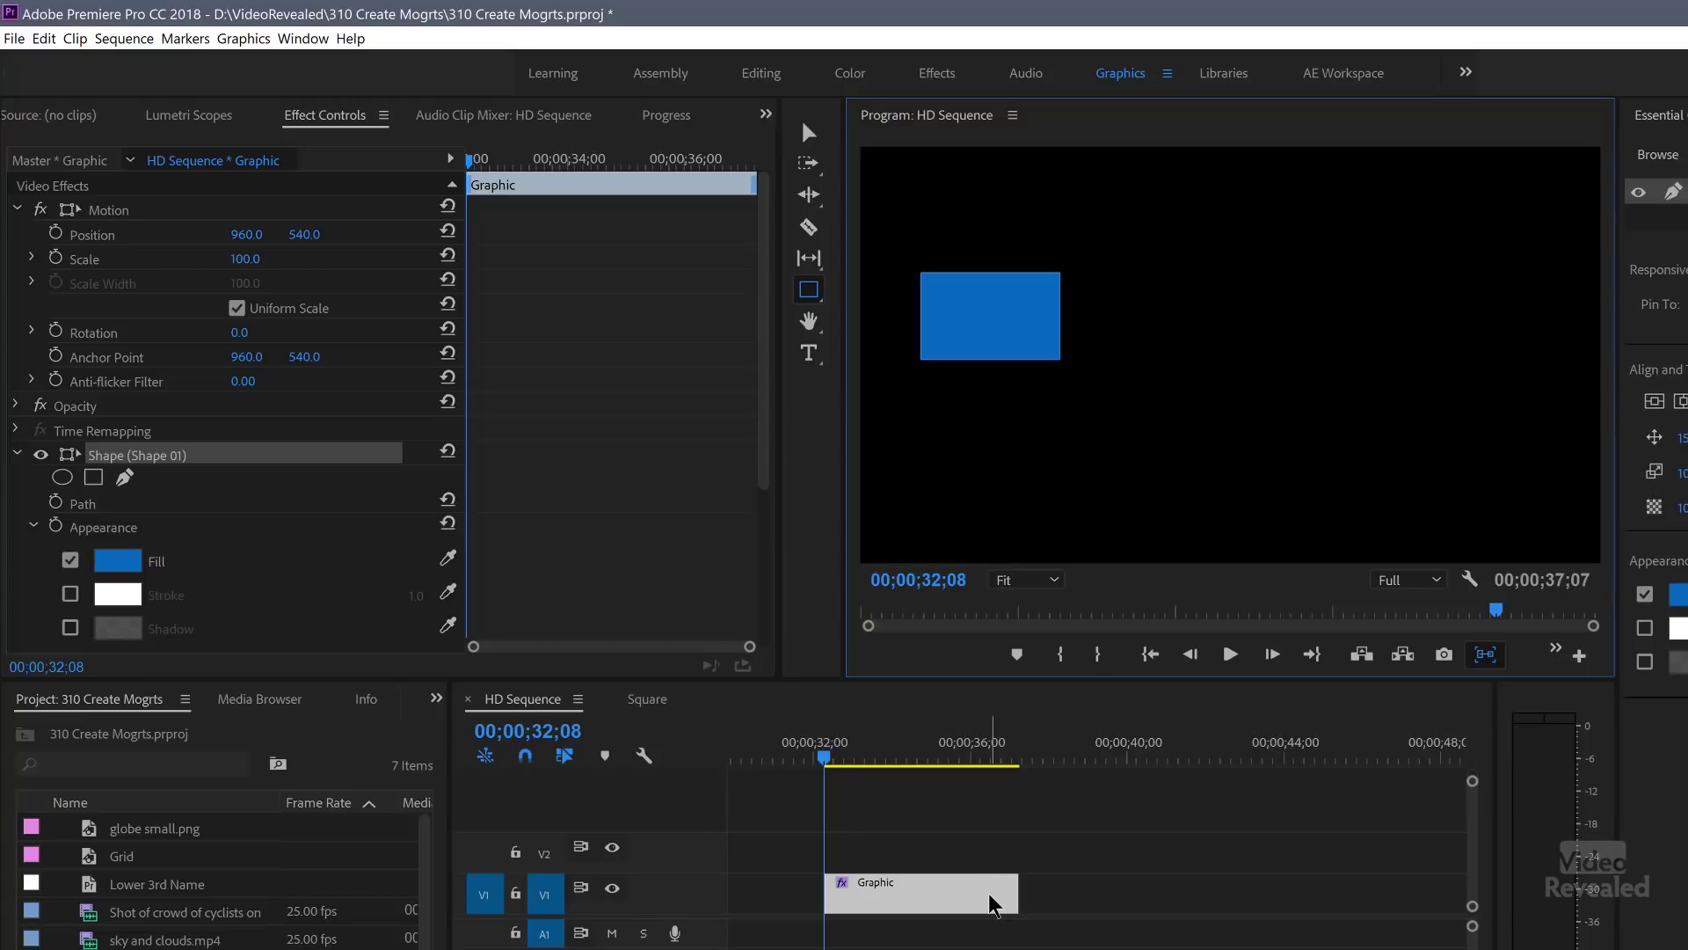
Step: Check the Still Image Default Duration in the Timeline preferences
click(42, 39)
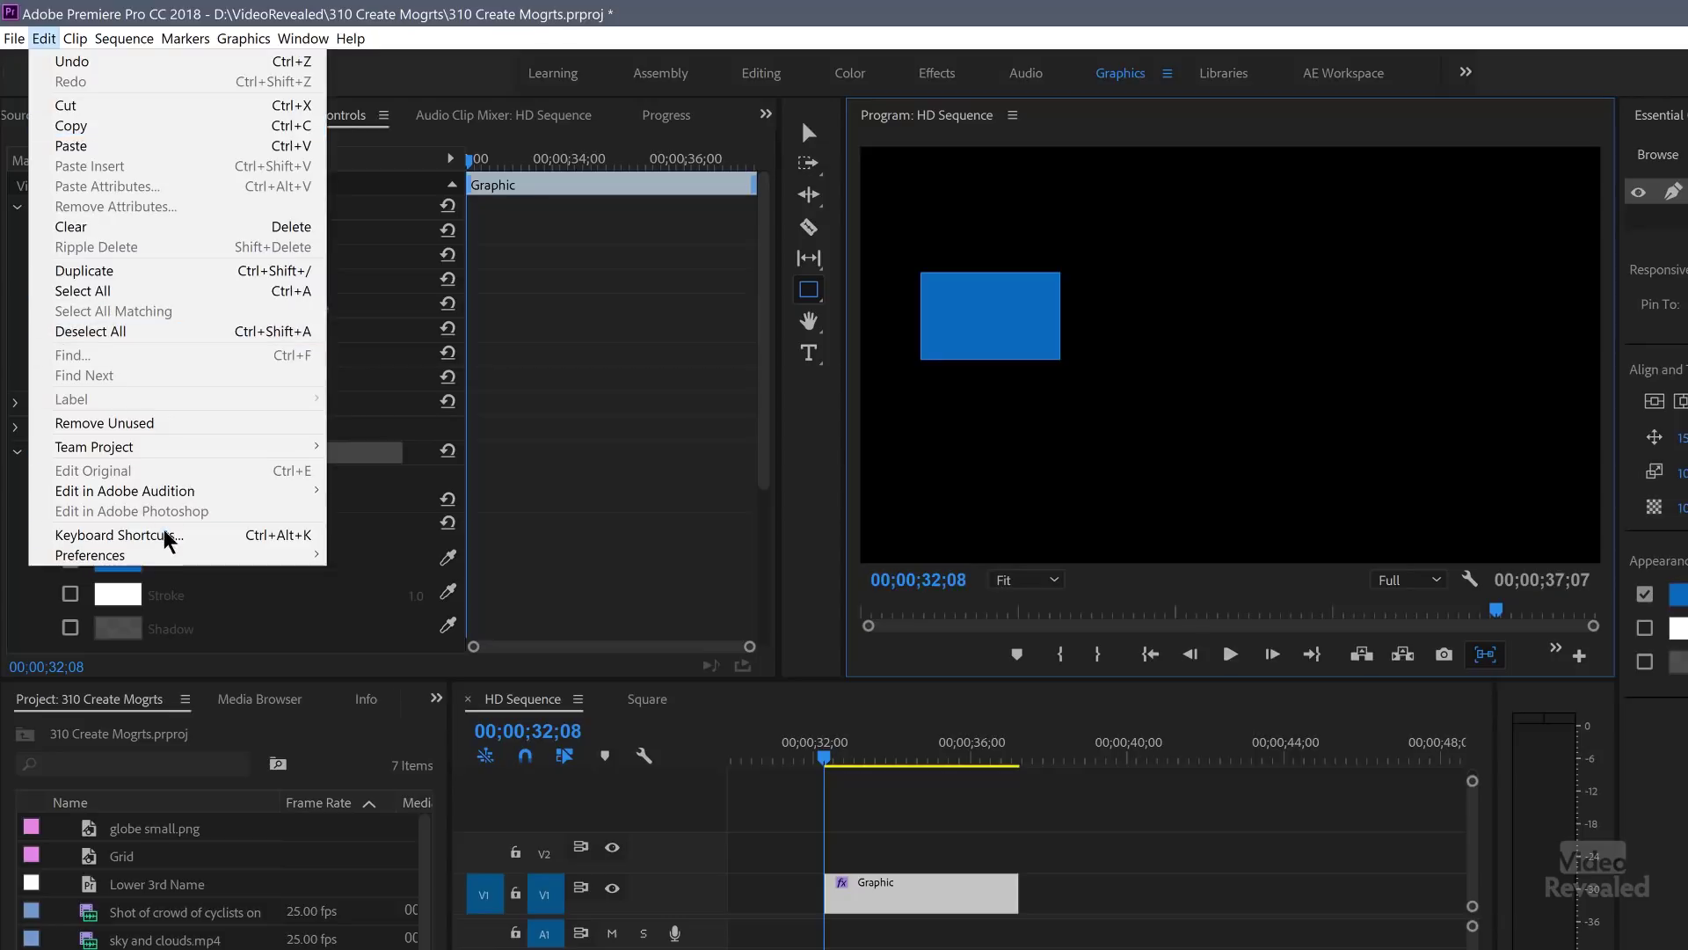
mouse_move(172, 563)
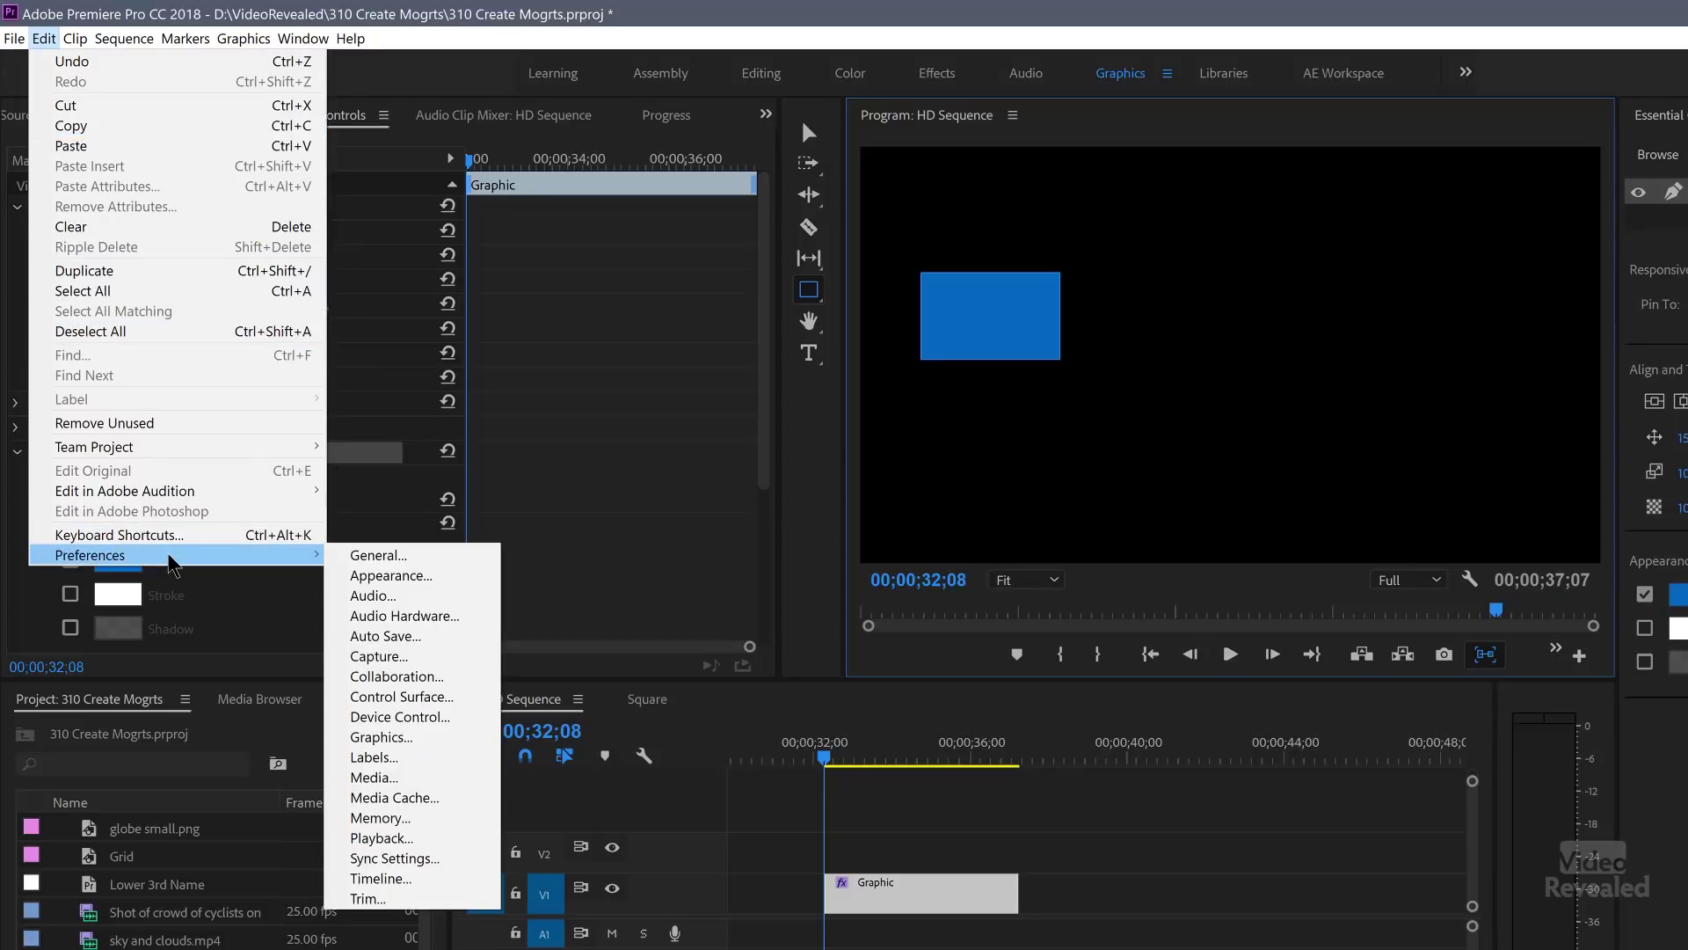
click(445, 880)
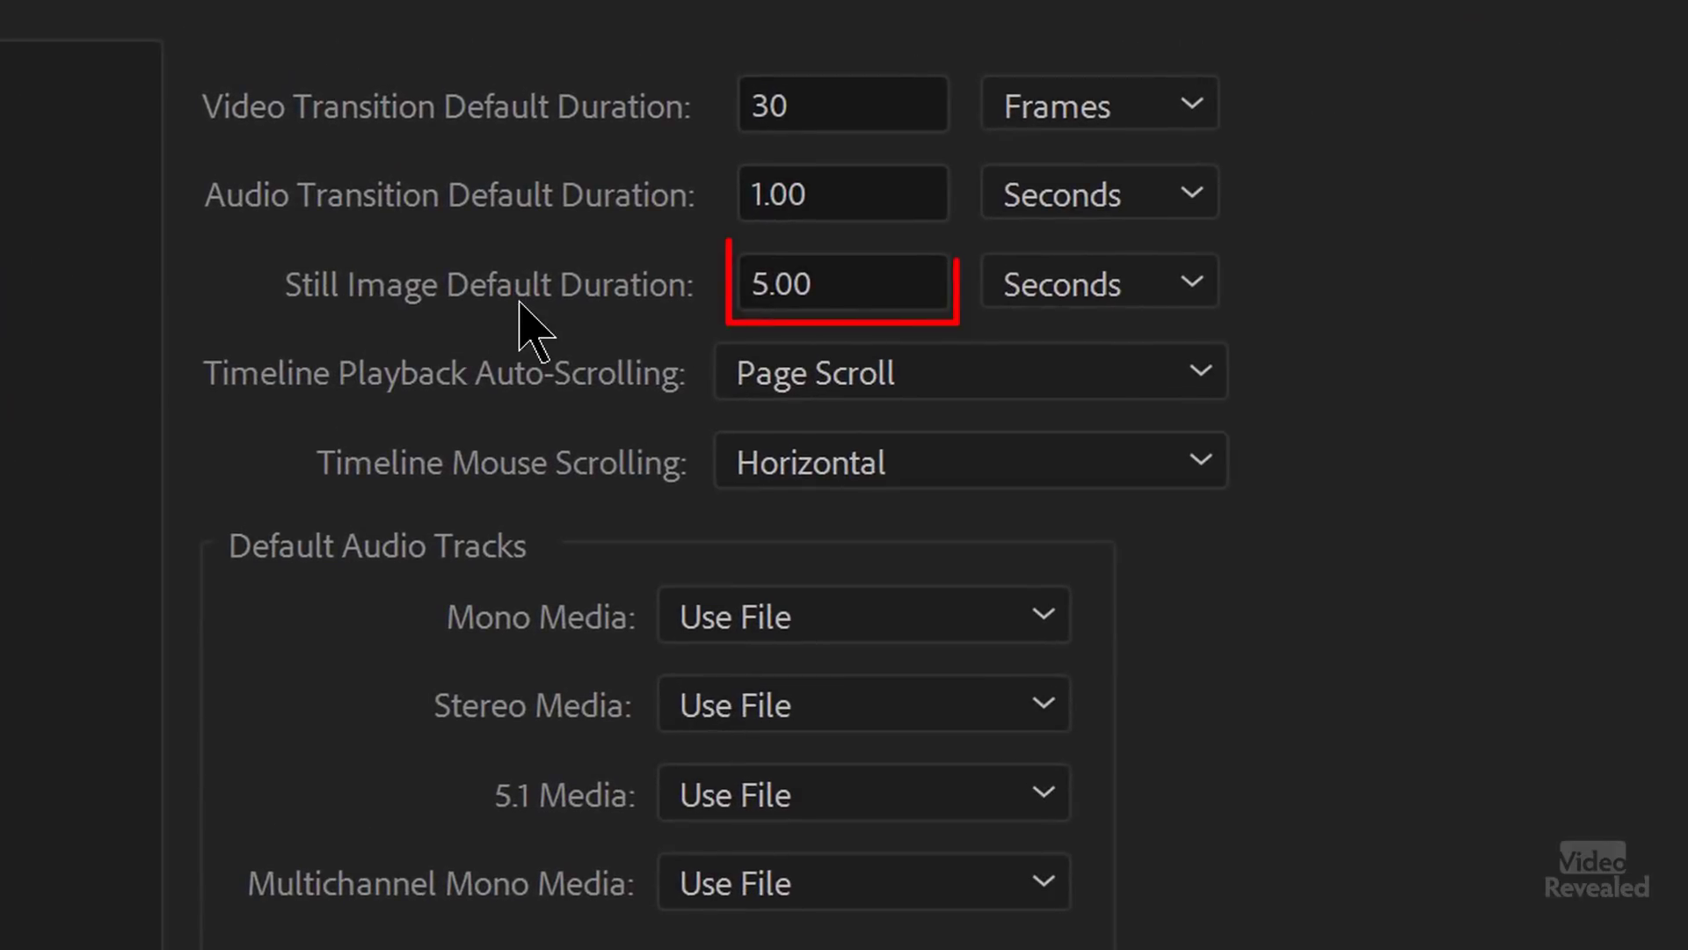
click(849, 286)
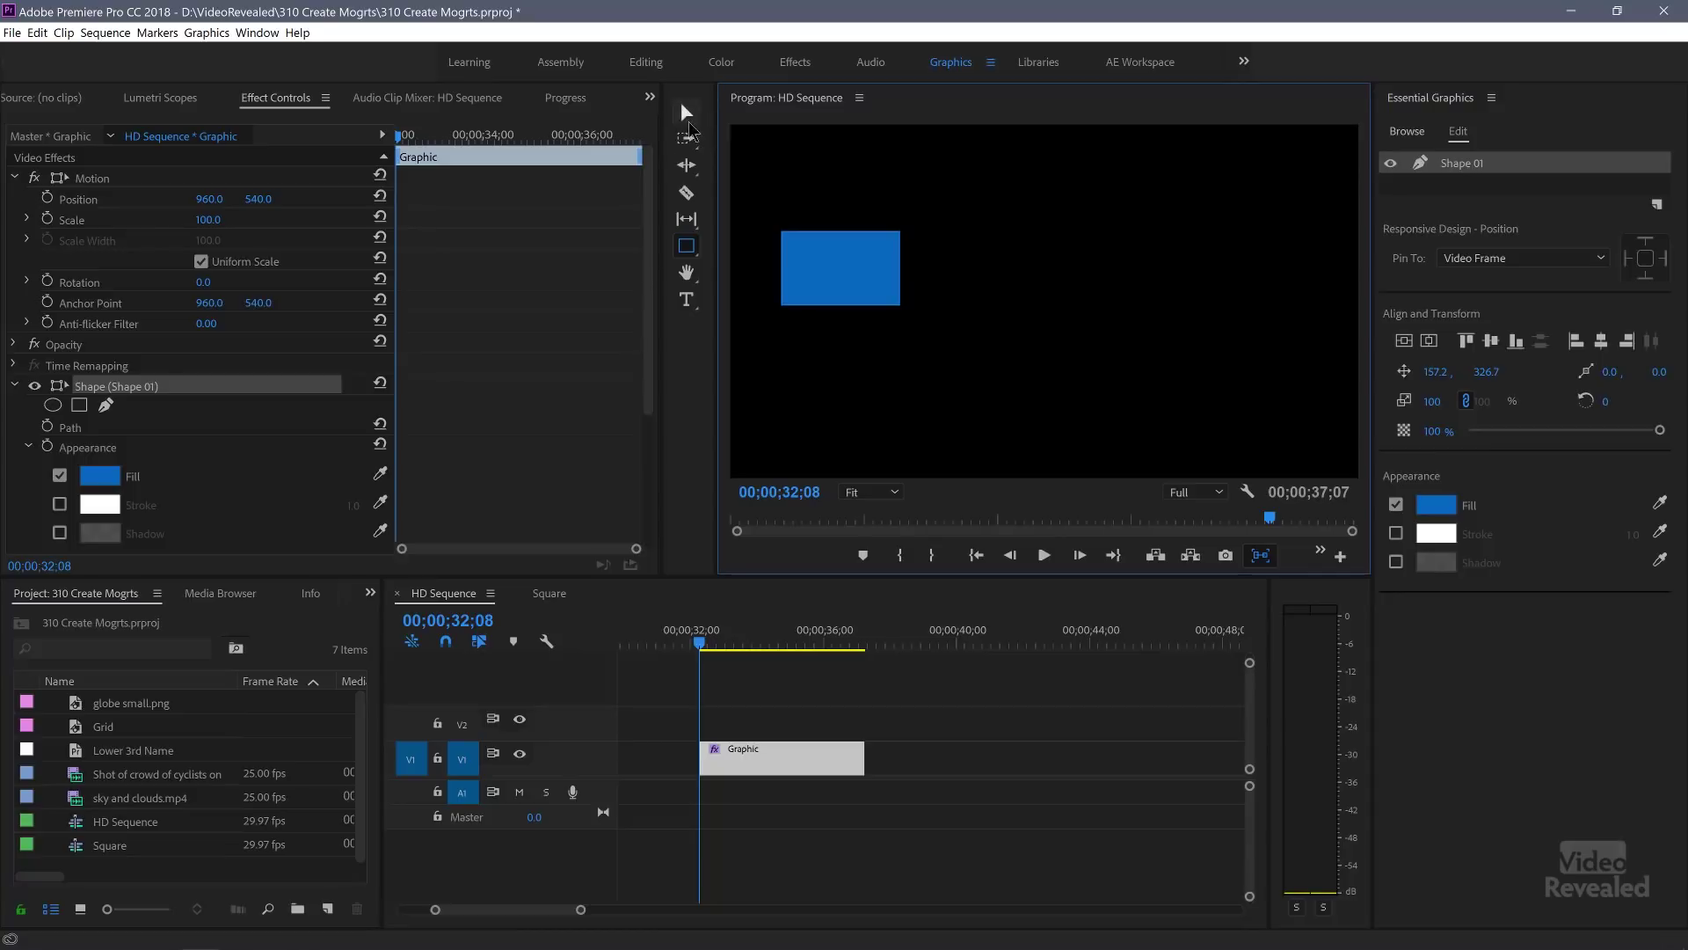
Step: Select the rectangle with the Selection tool and move it within the frame to about 284, 324
click(687, 116)
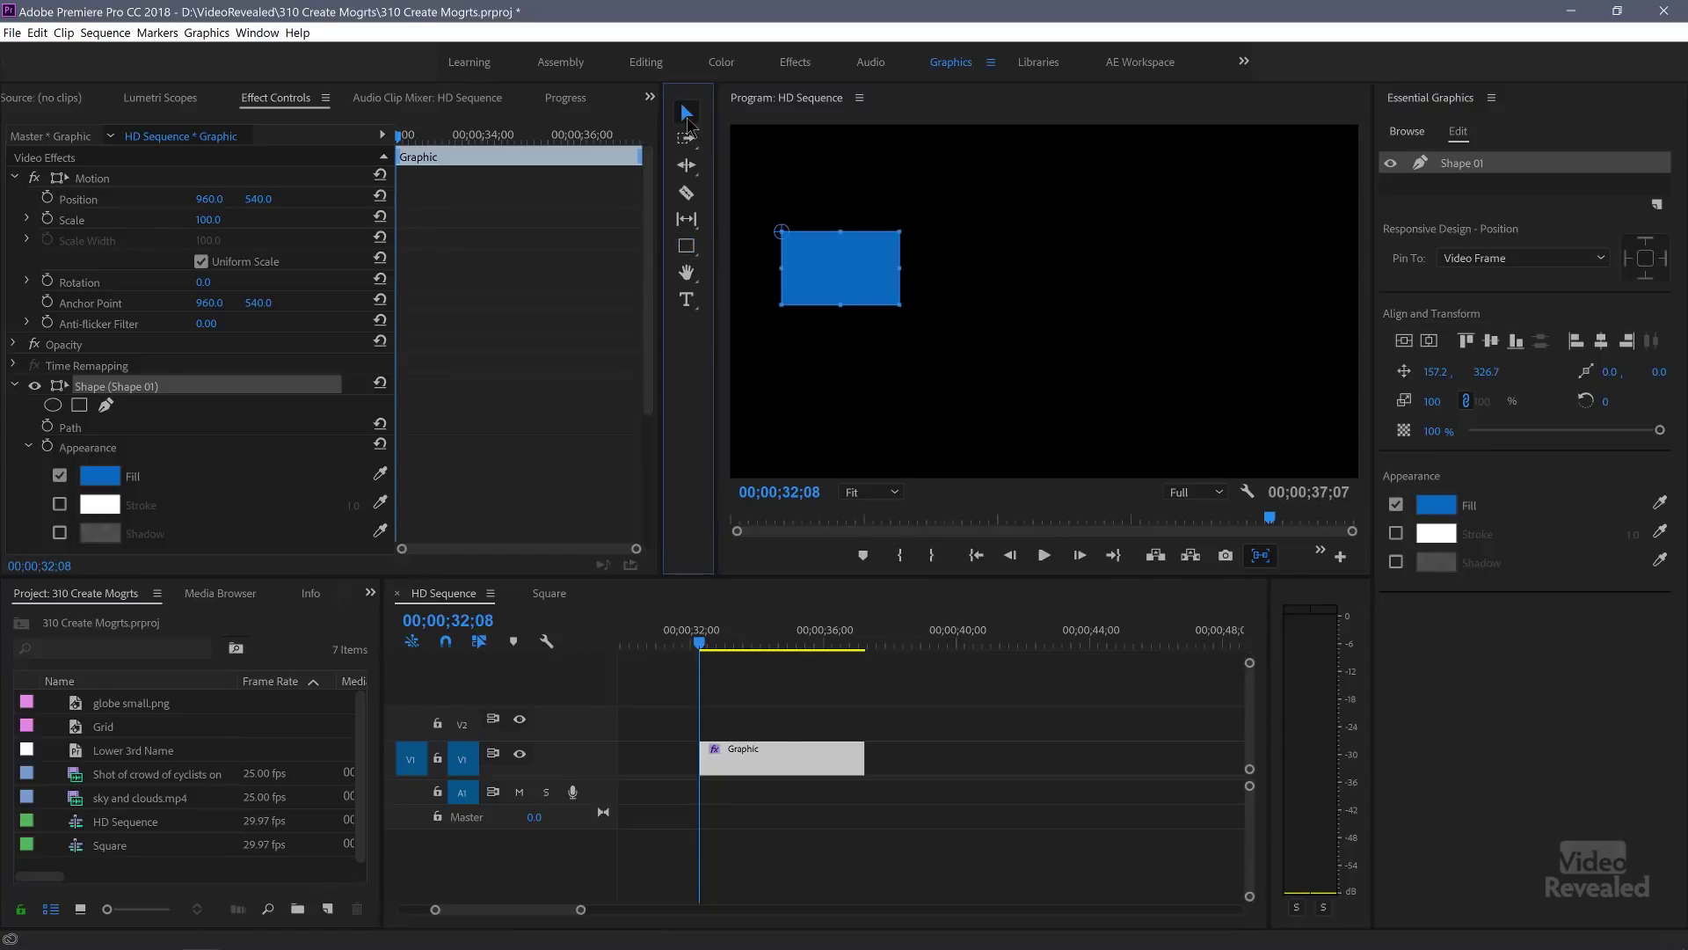
click(851, 214)
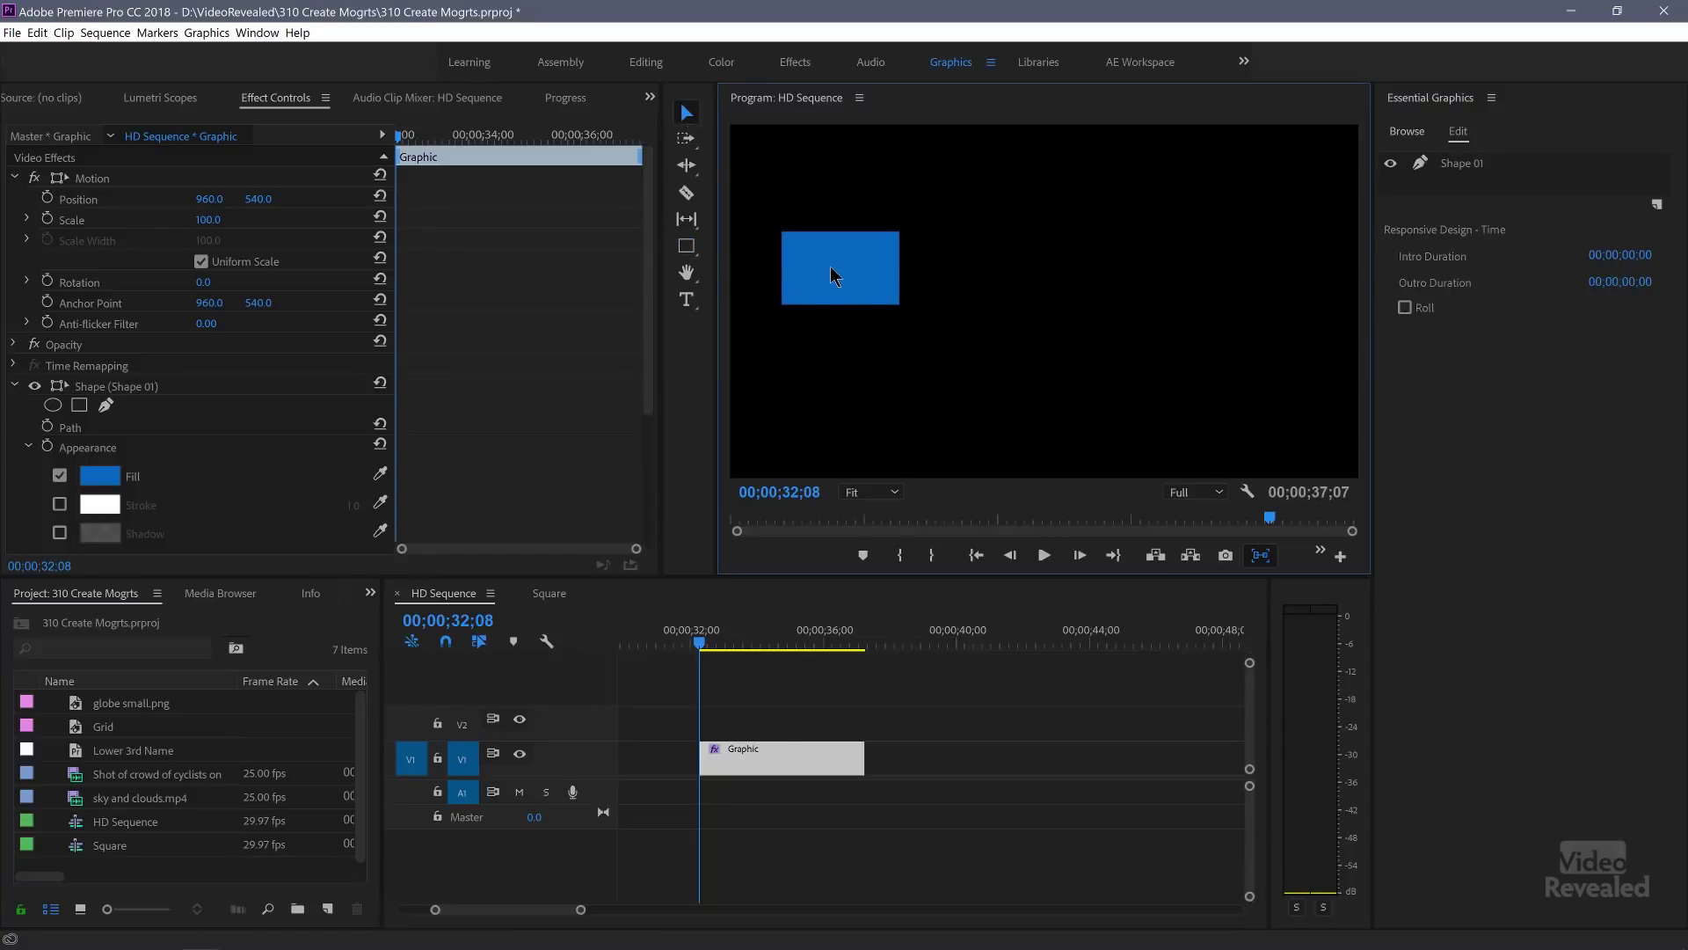
click(833, 275)
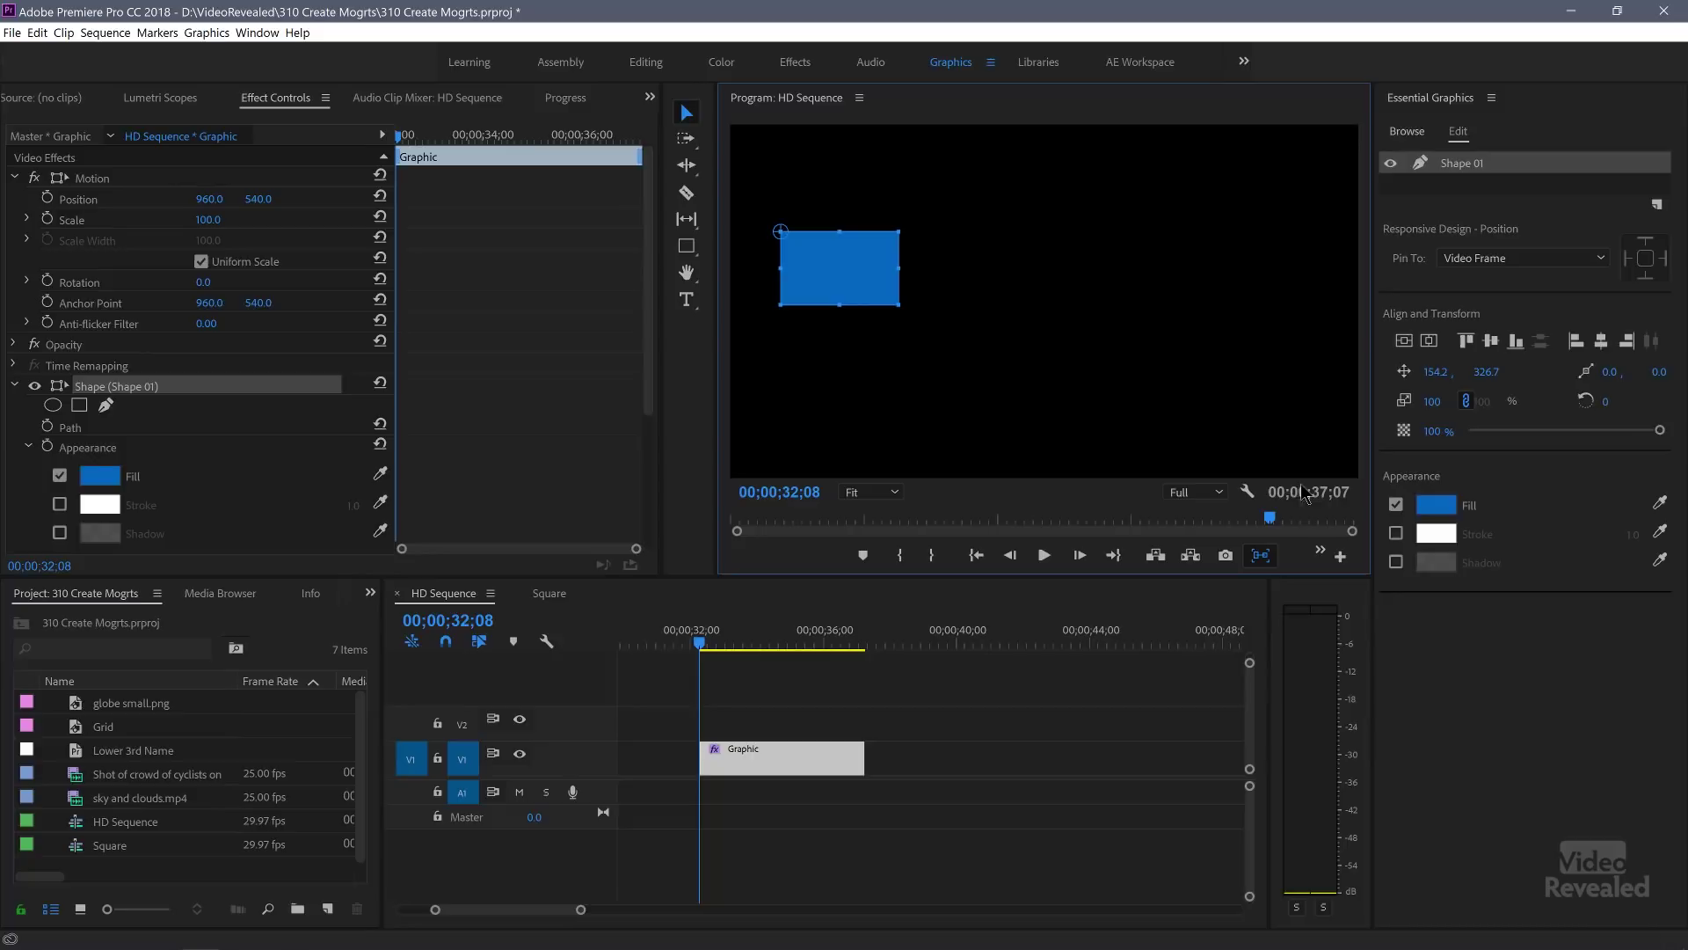
drag(836, 271, 878, 270)
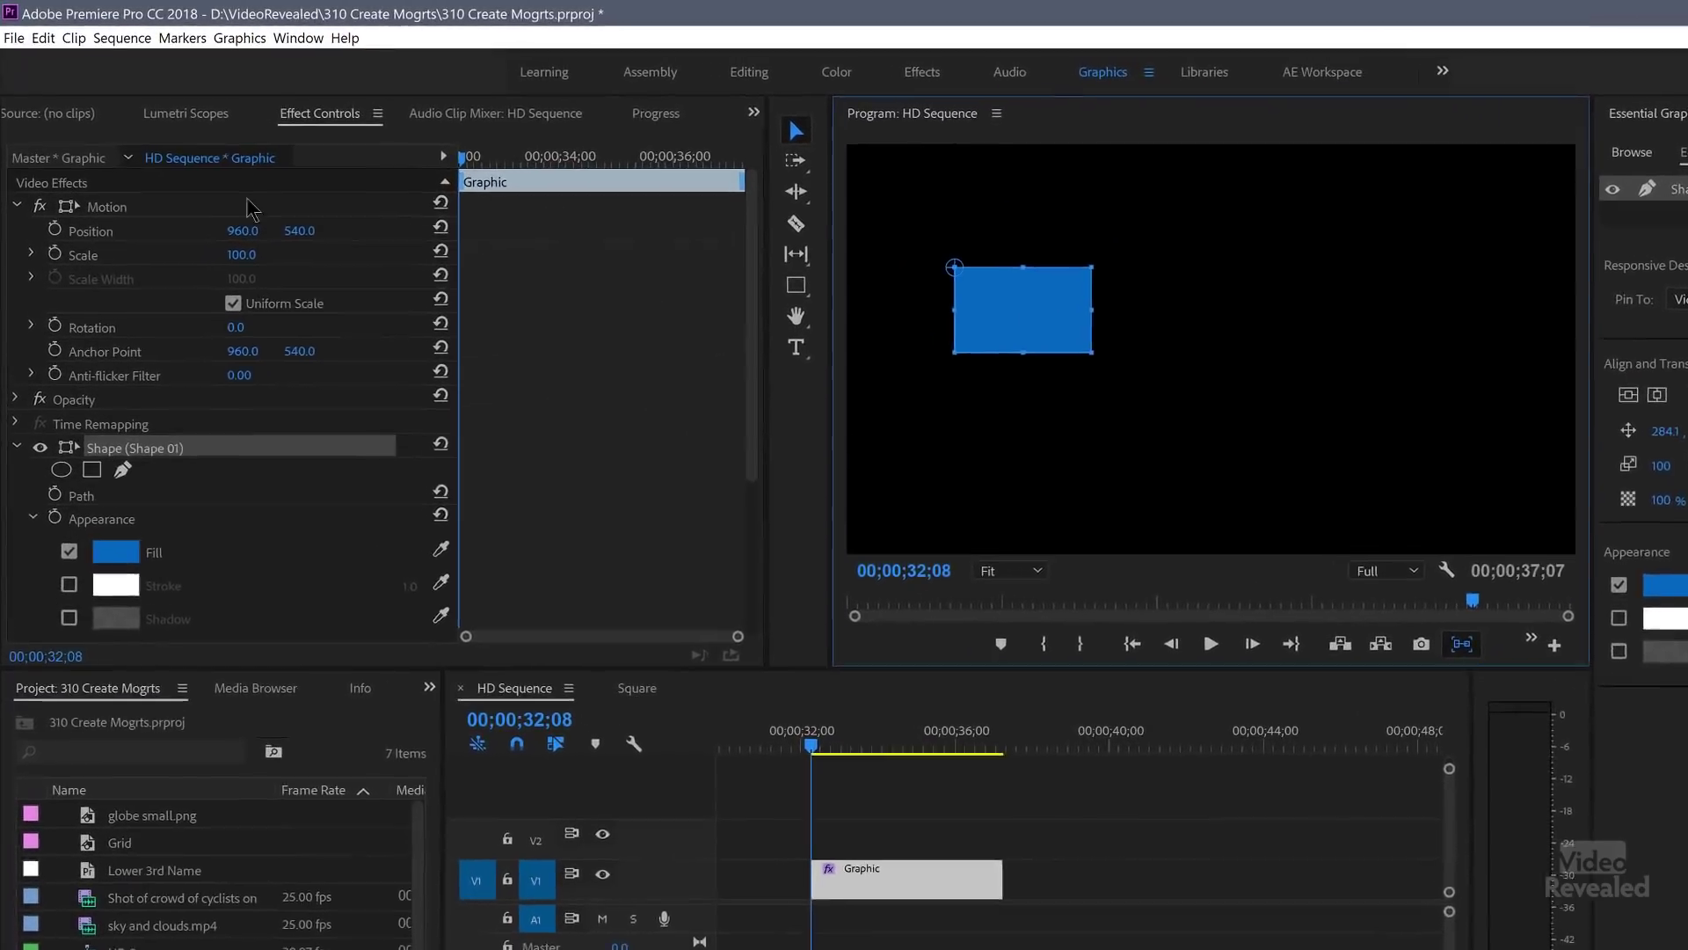
Step: Set the horizontal position of the graphic clip's Motion effect to 1522
click(17, 205)
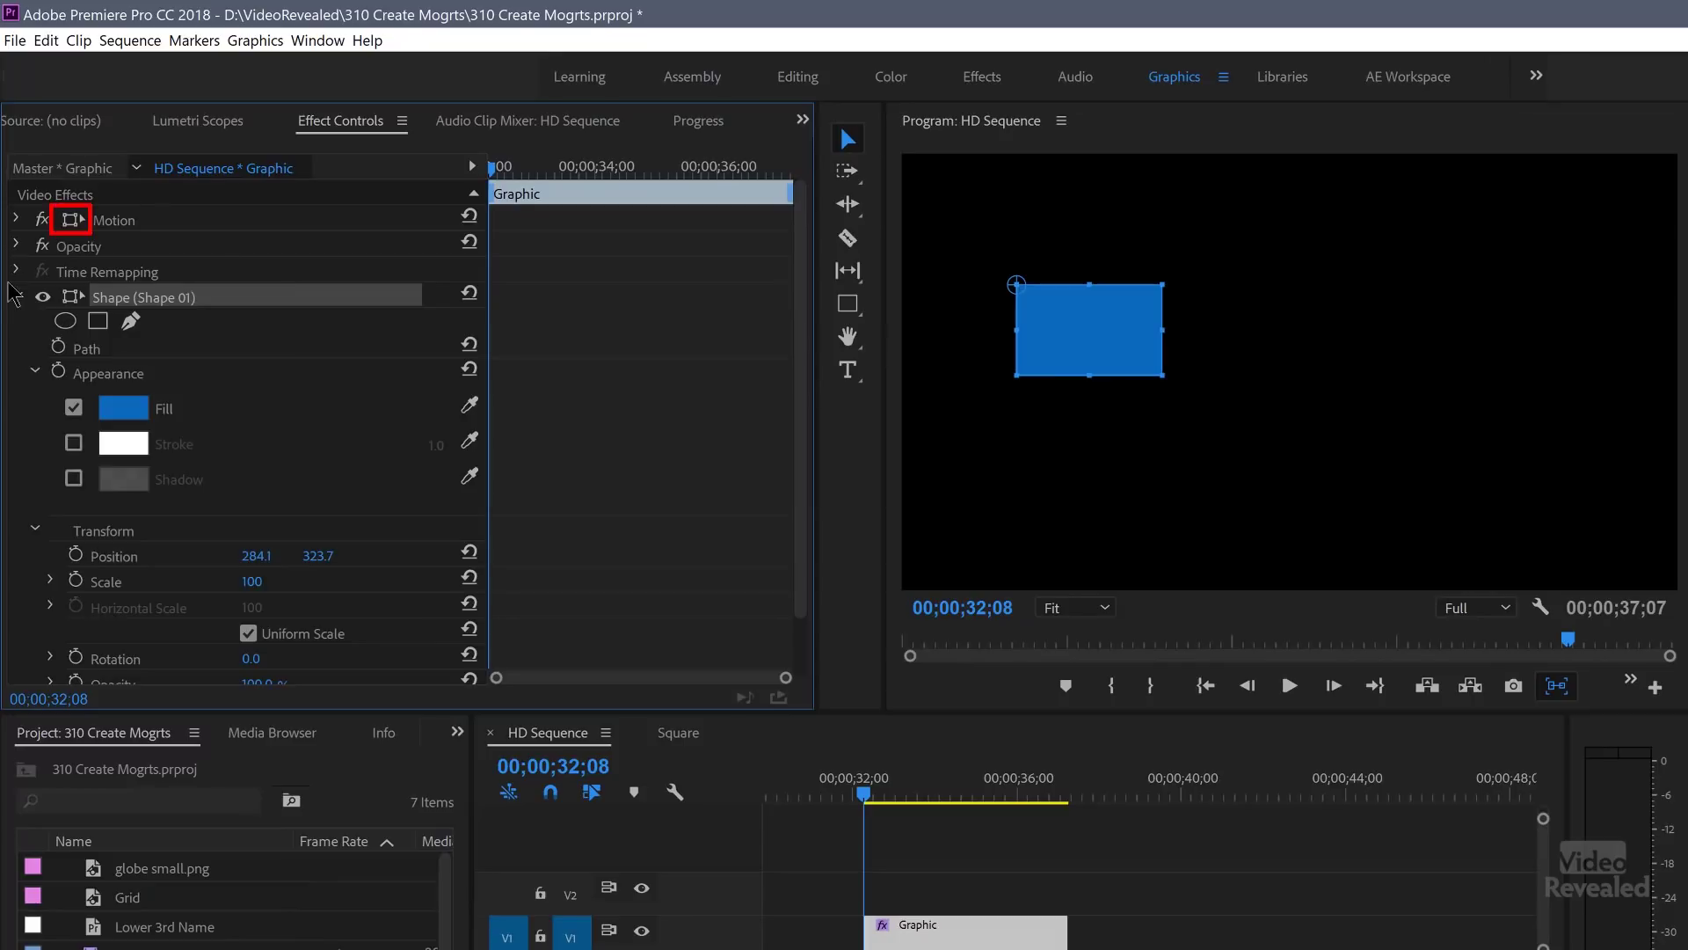
click(18, 298)
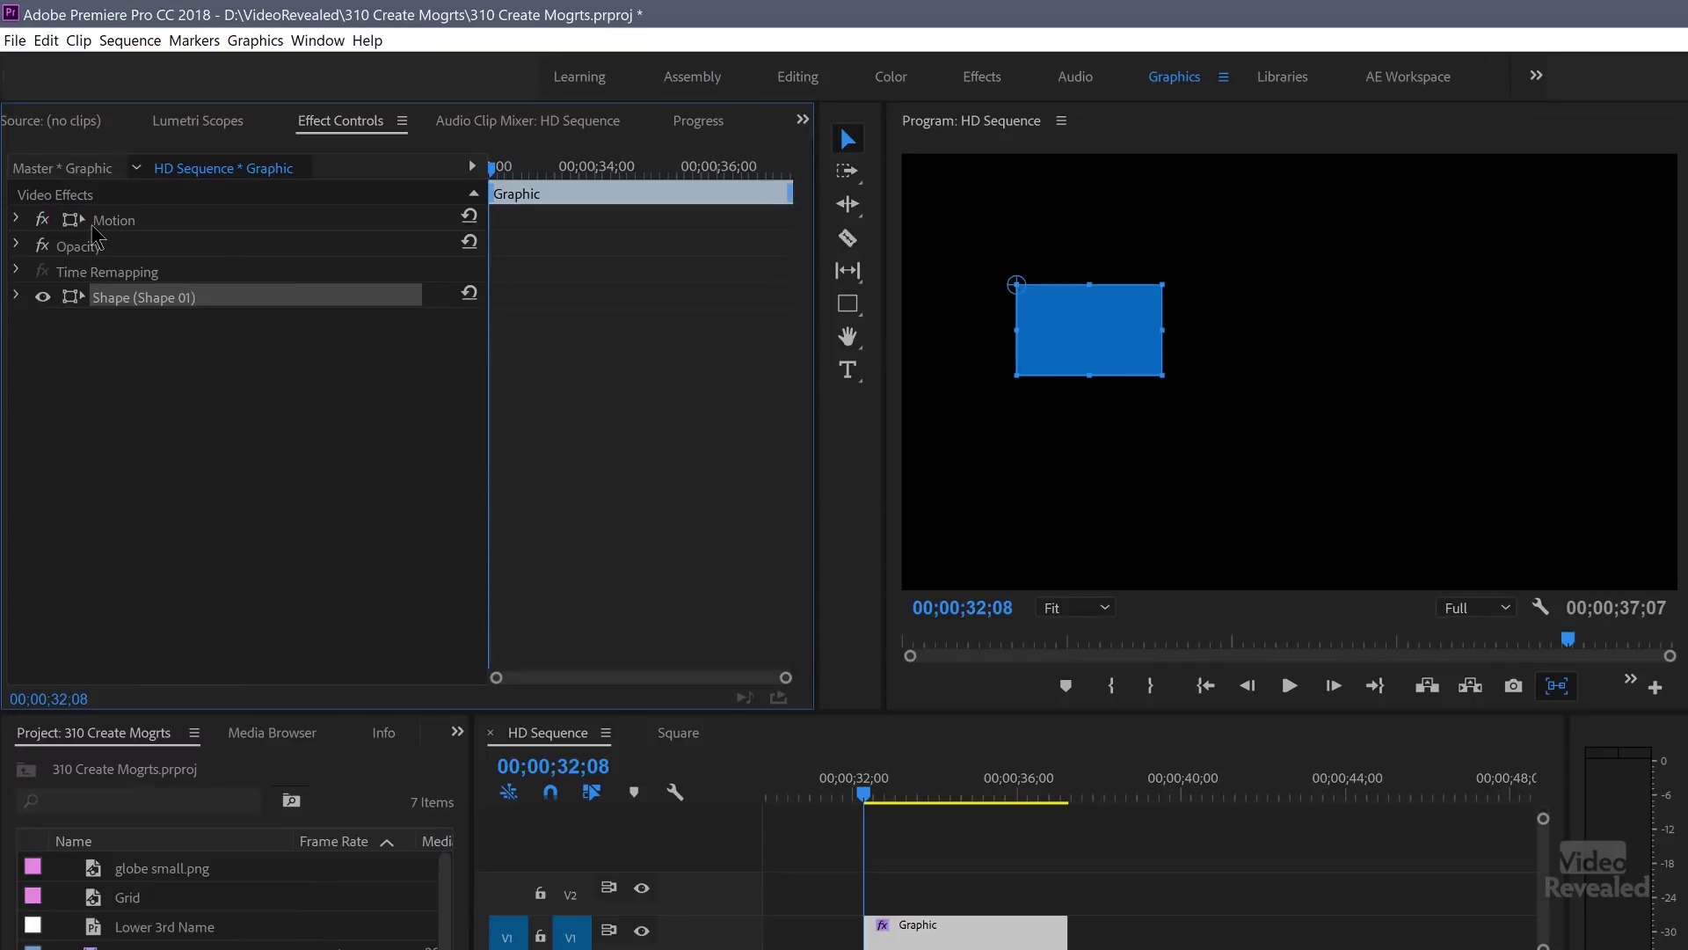
click(123, 222)
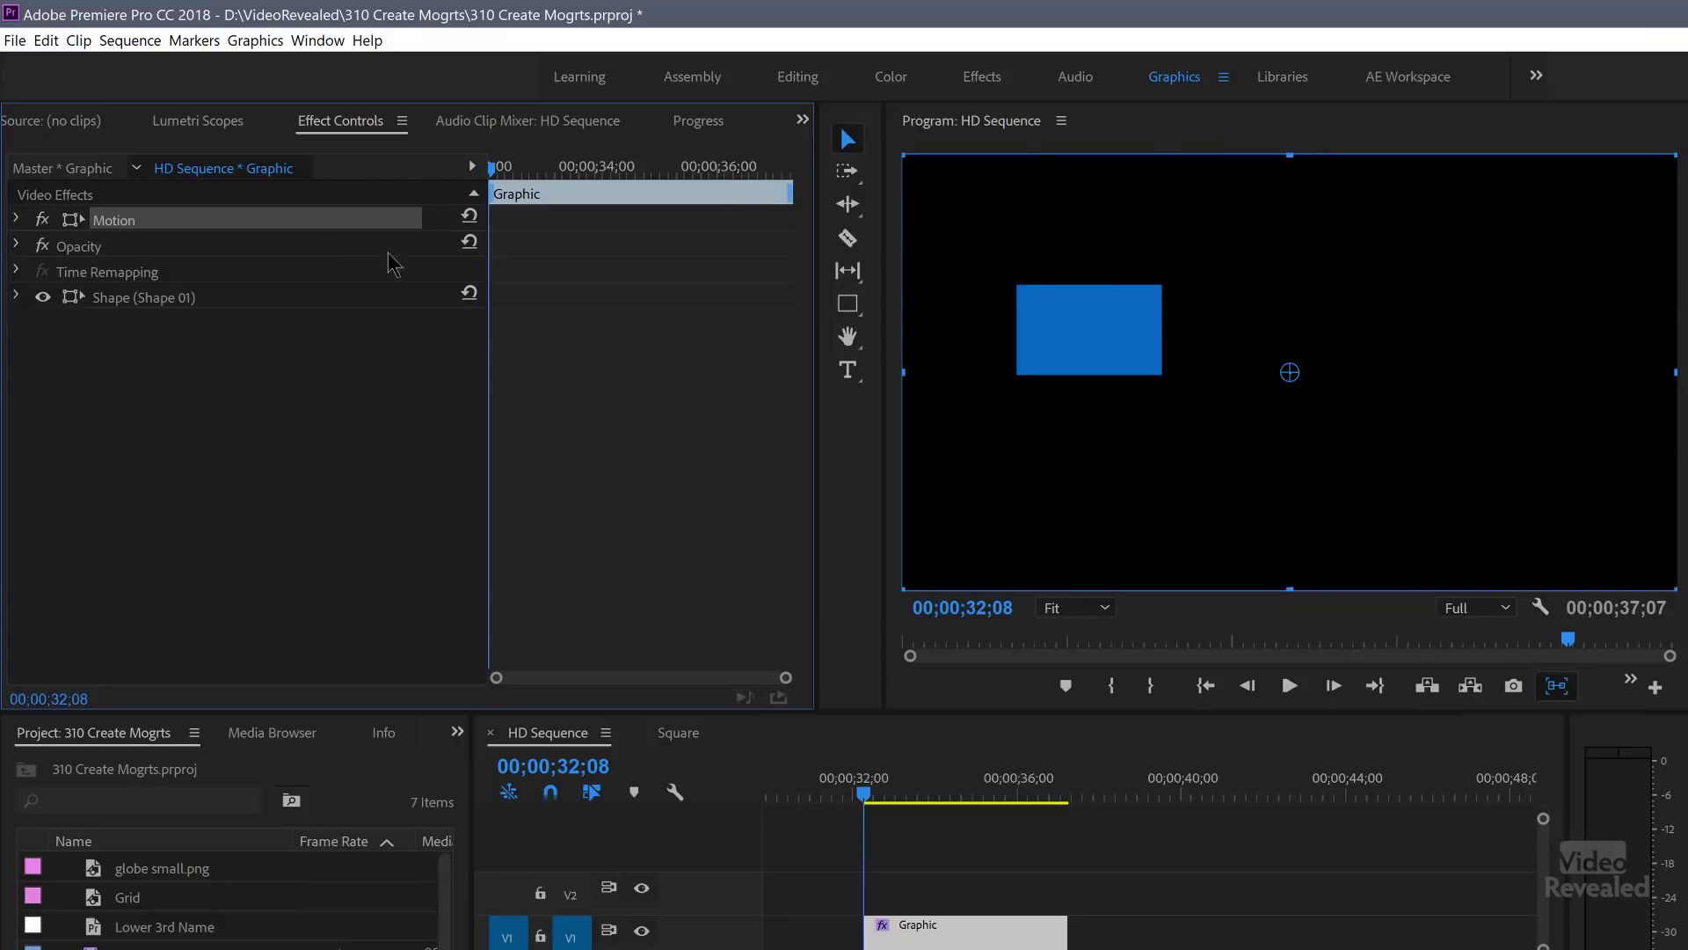
click(17, 219)
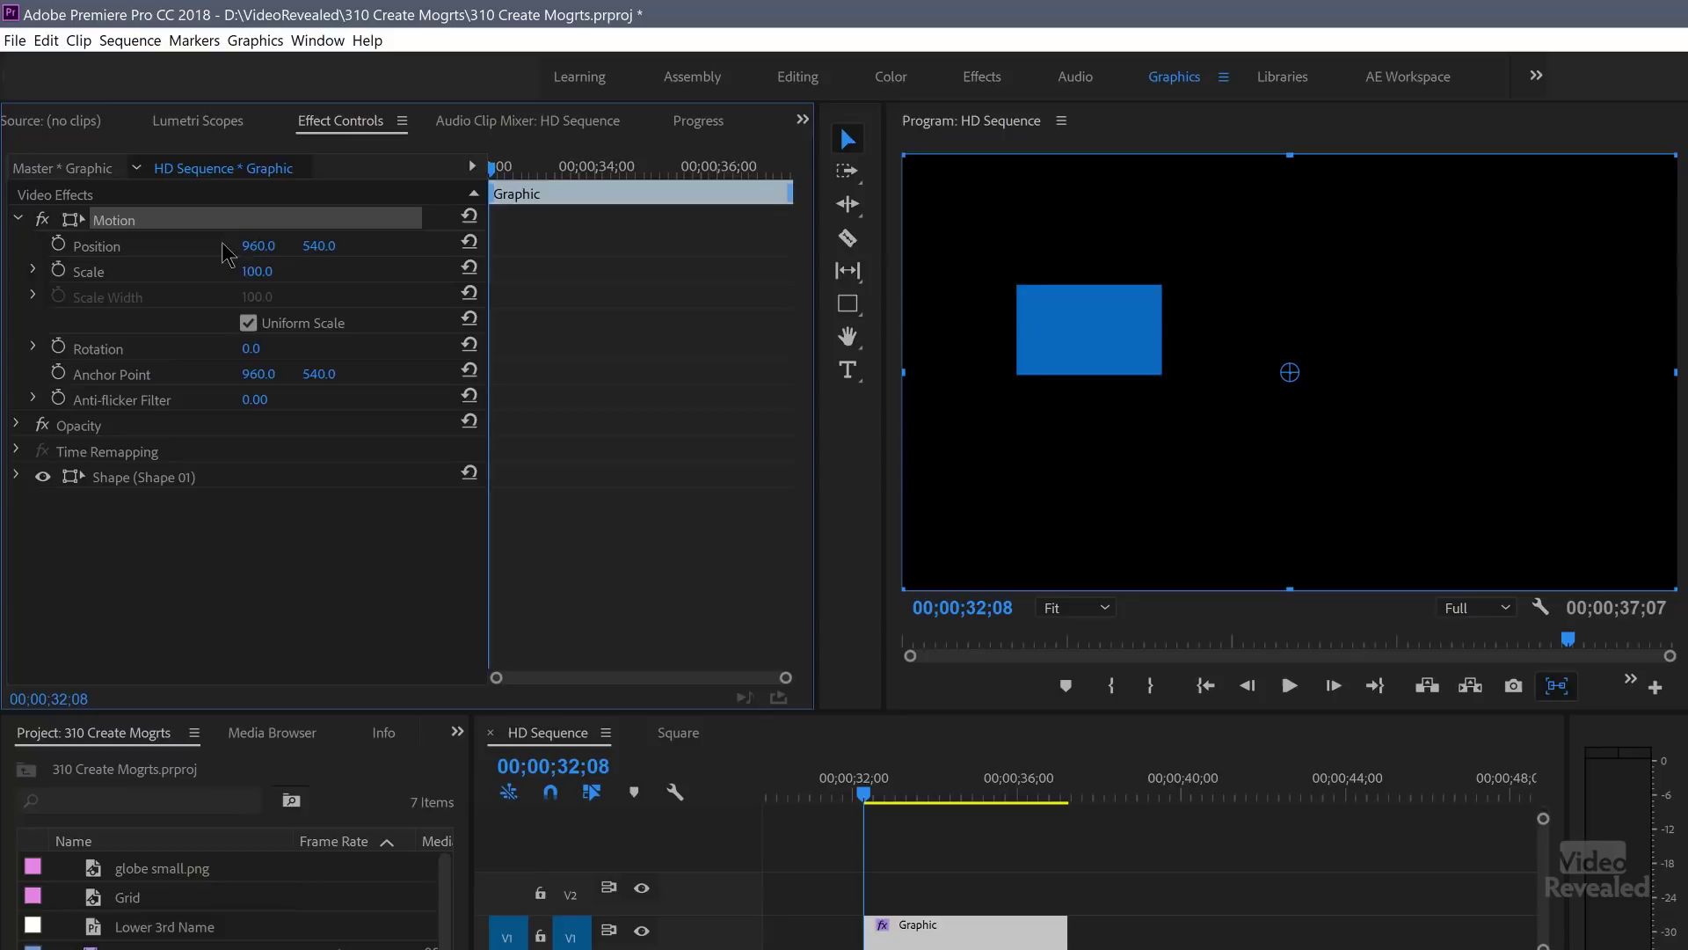
drag(252, 259, 353, 365)
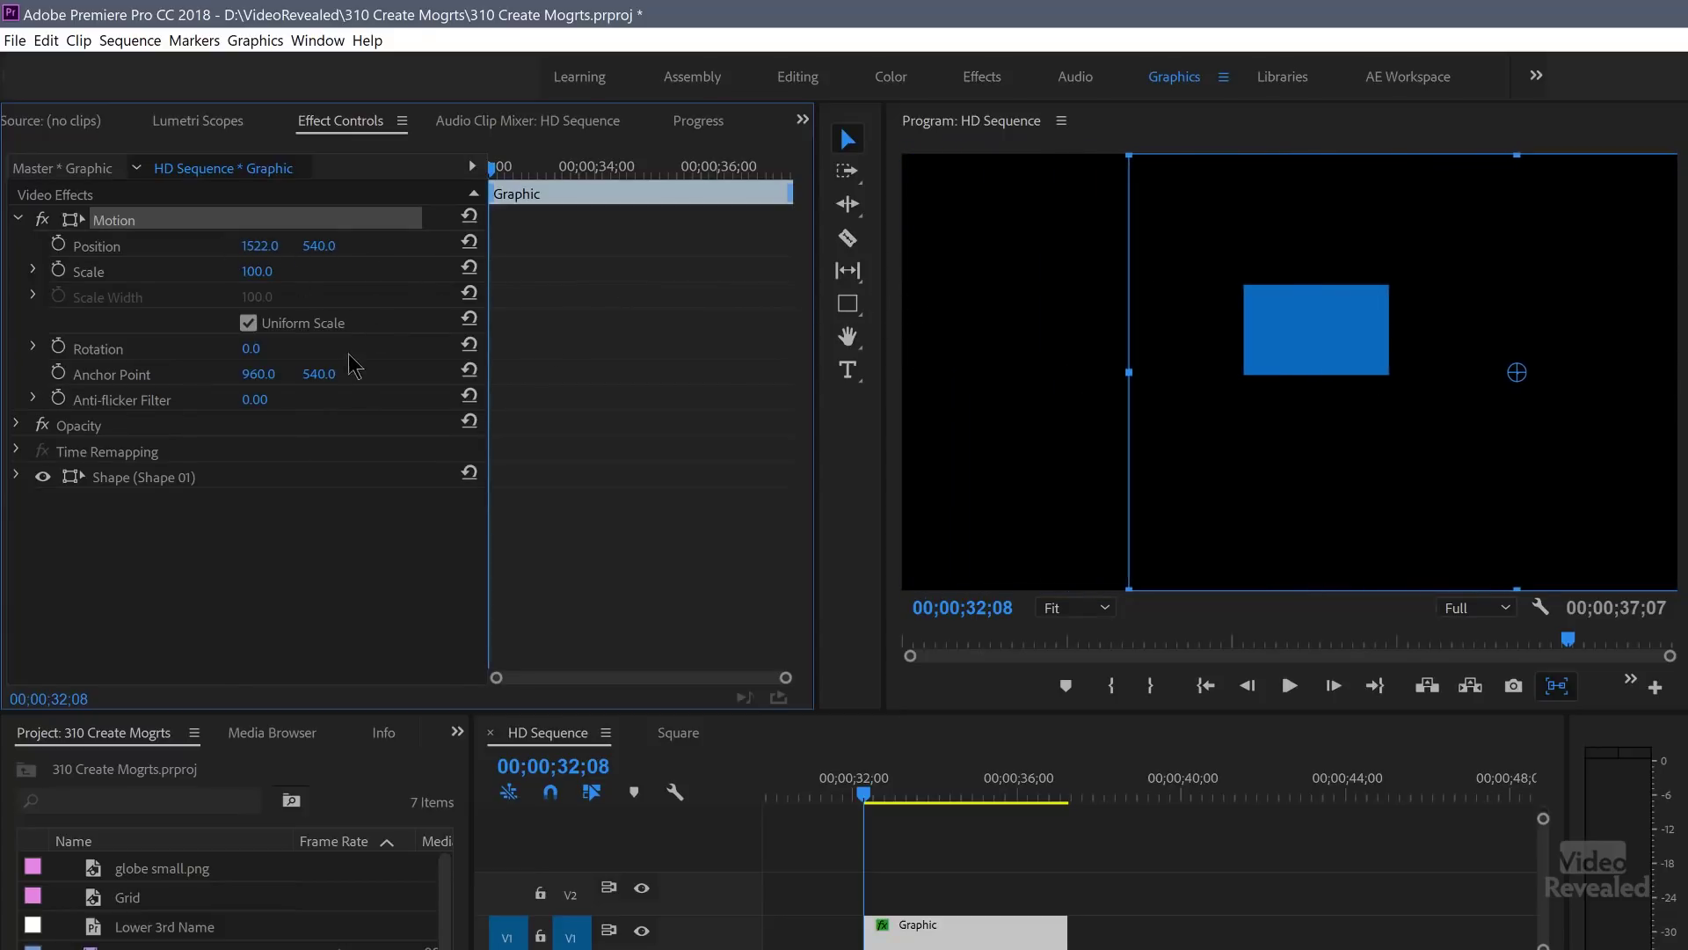
Step: Shift the whole graphic to about 1534, 540, and move Shape 01 on its own further left in the frame
click(1300, 359)
drag(1362, 222, 1429, 264)
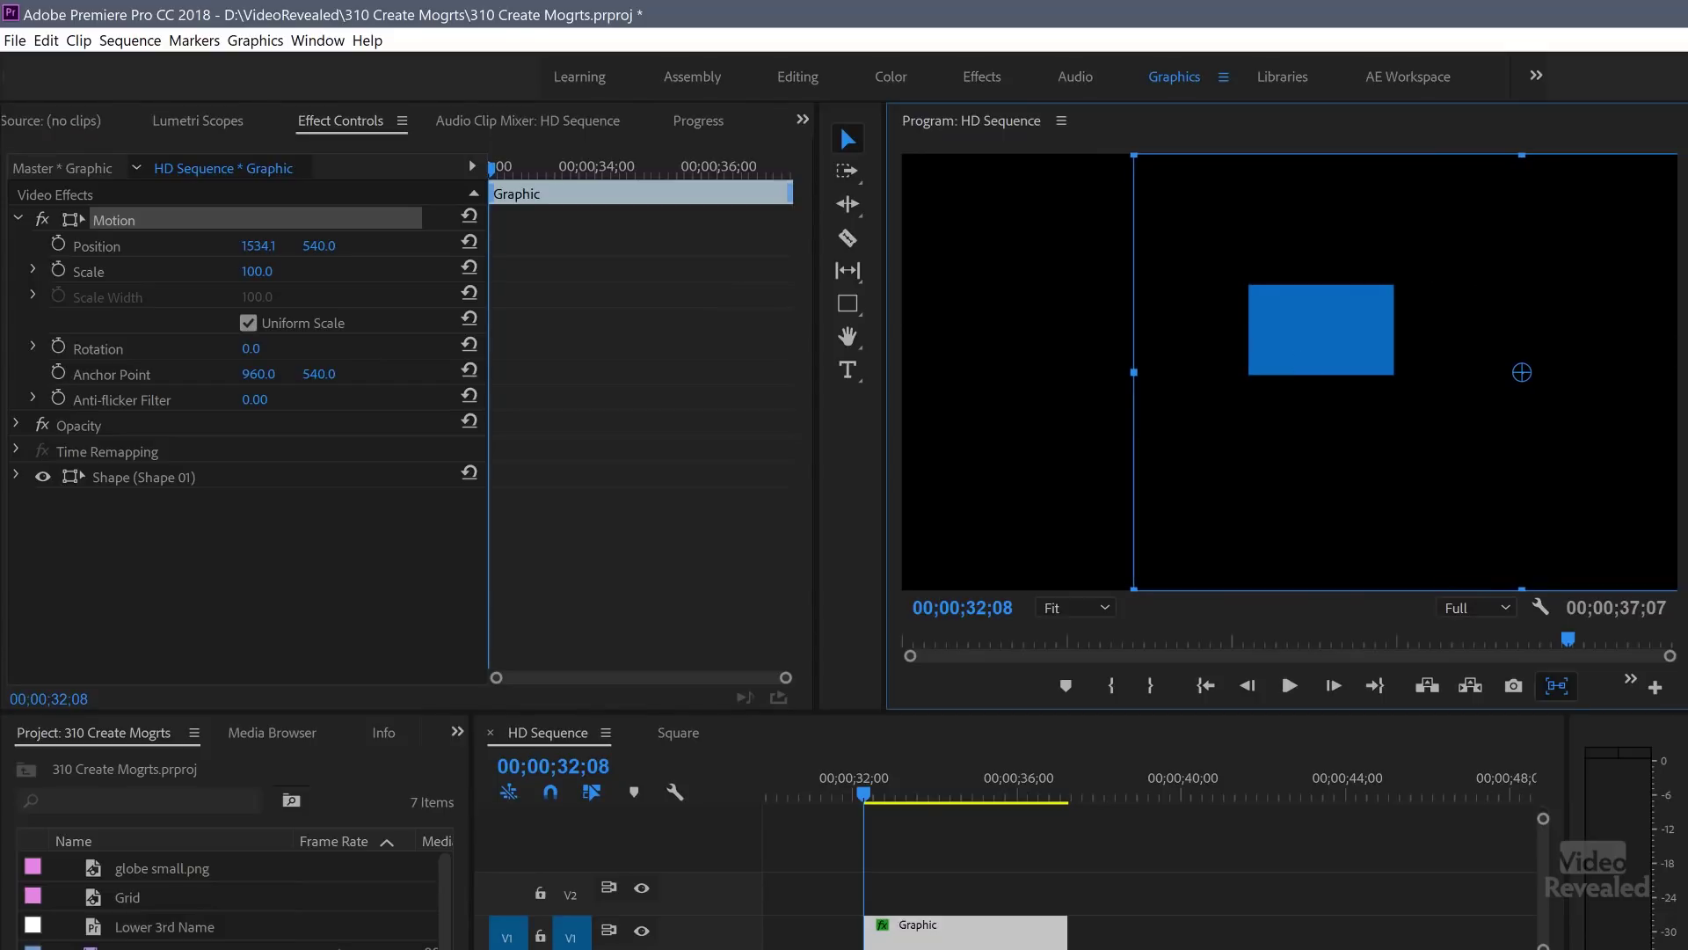
click(144, 477)
drag(1296, 356, 1212, 365)
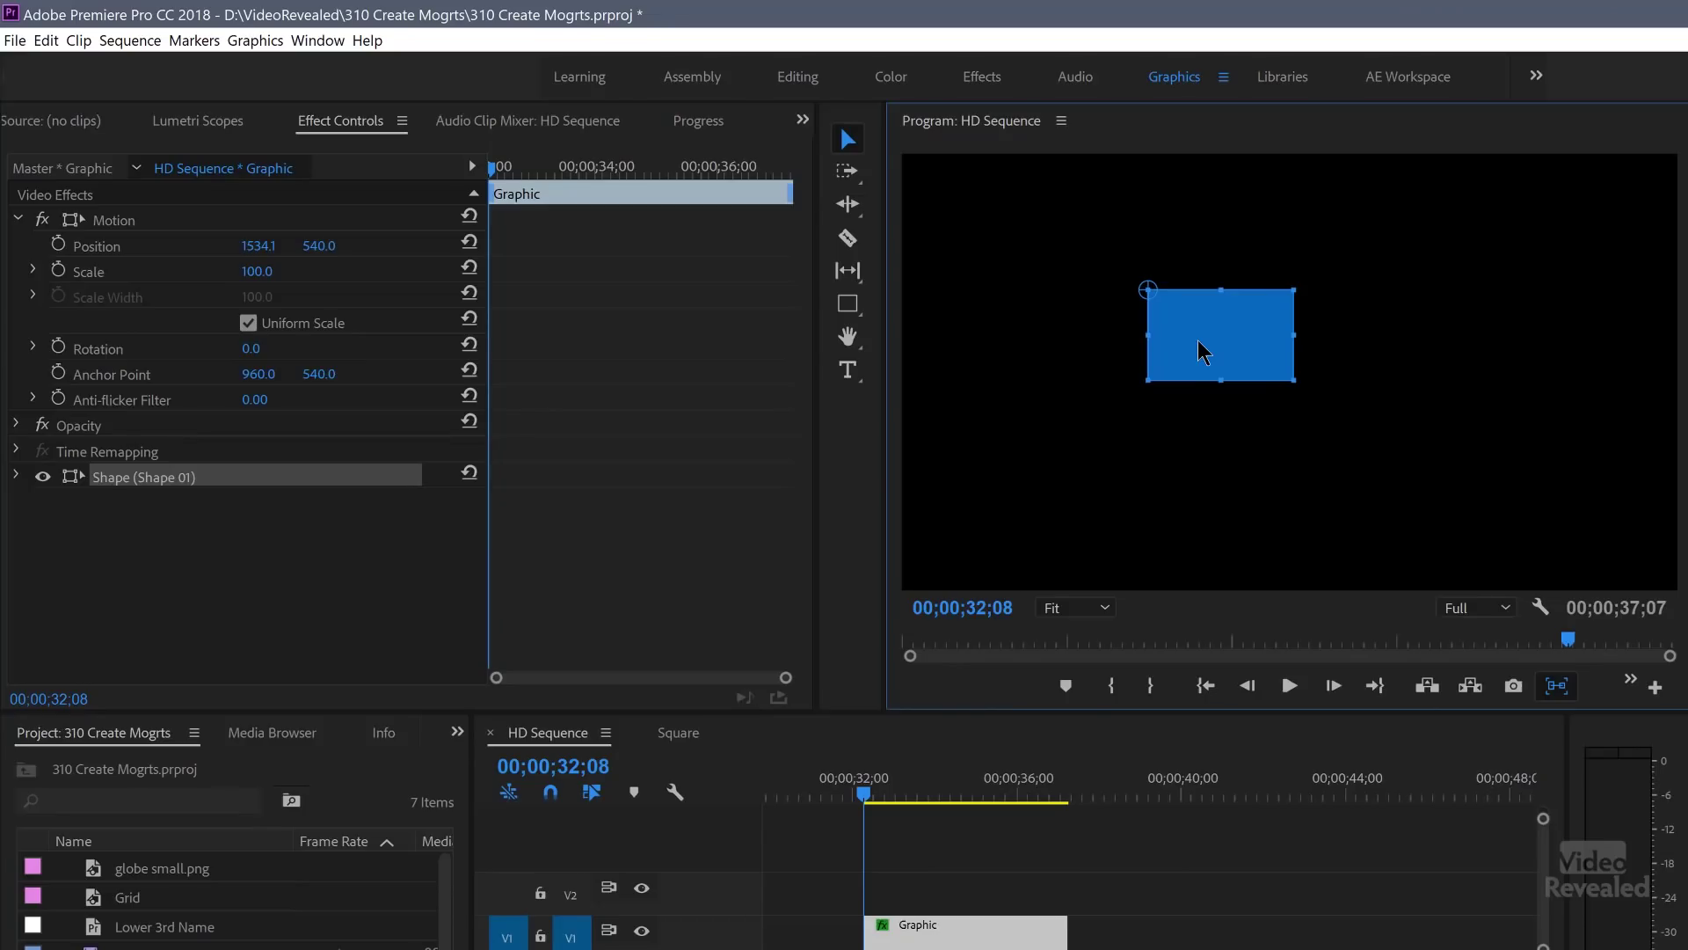
Step: Delete the rectangle shape and its graphic clip from track V1 of the HD Sequence
key(Delete)
click(983, 946)
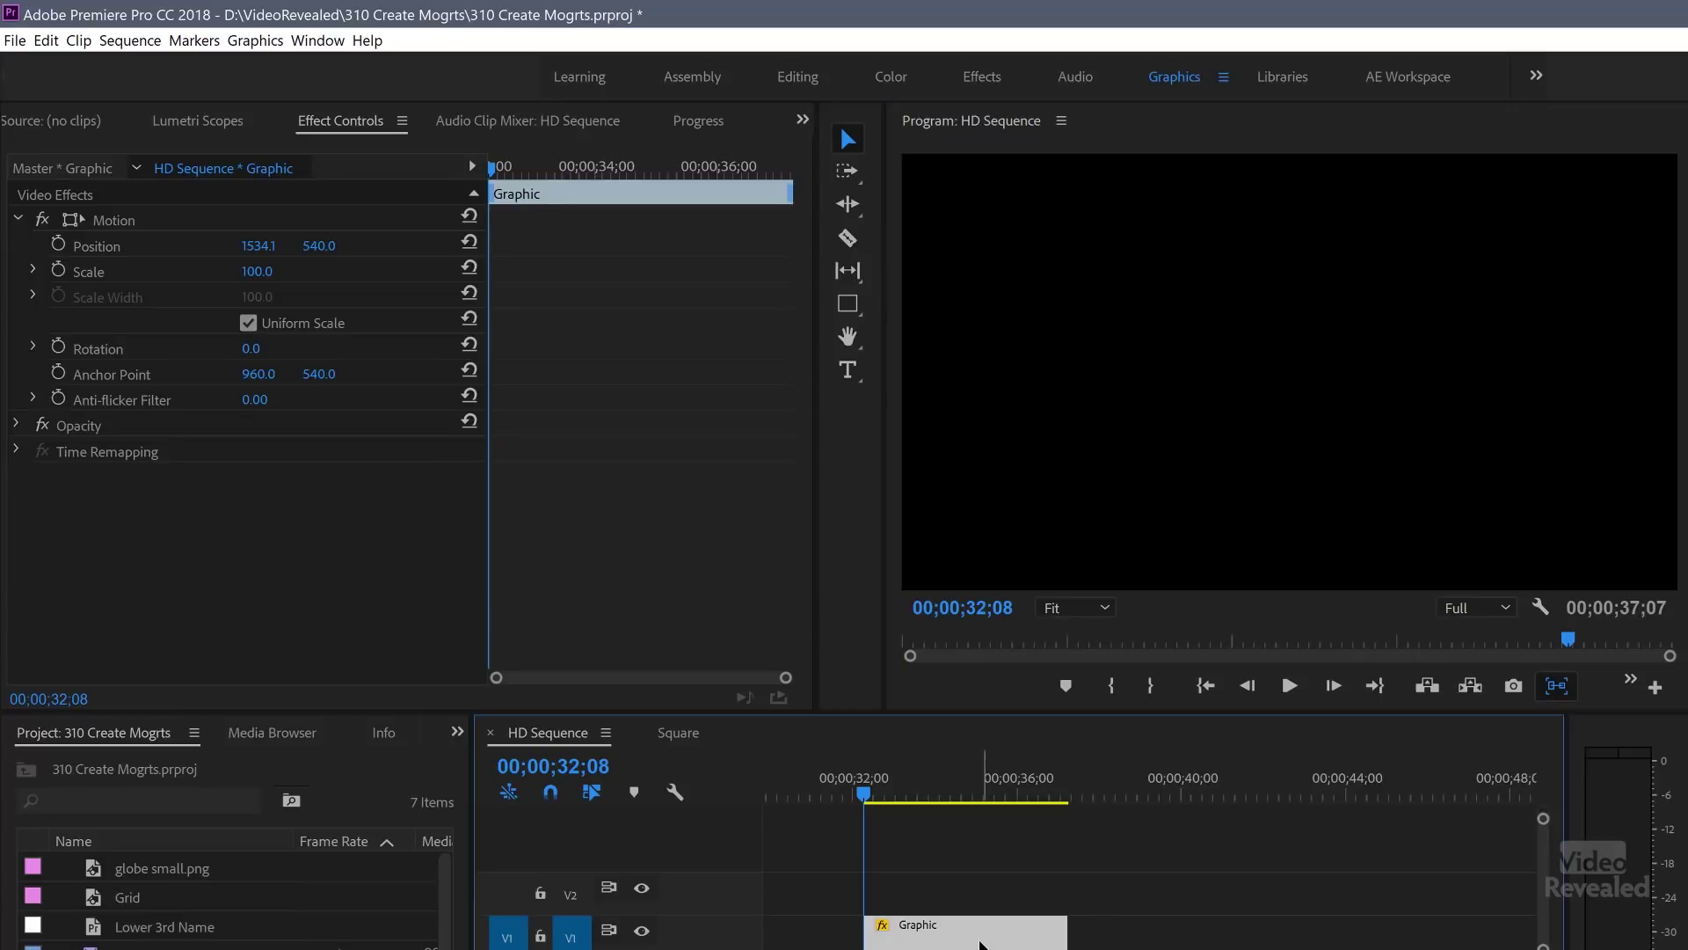
key(Delete)
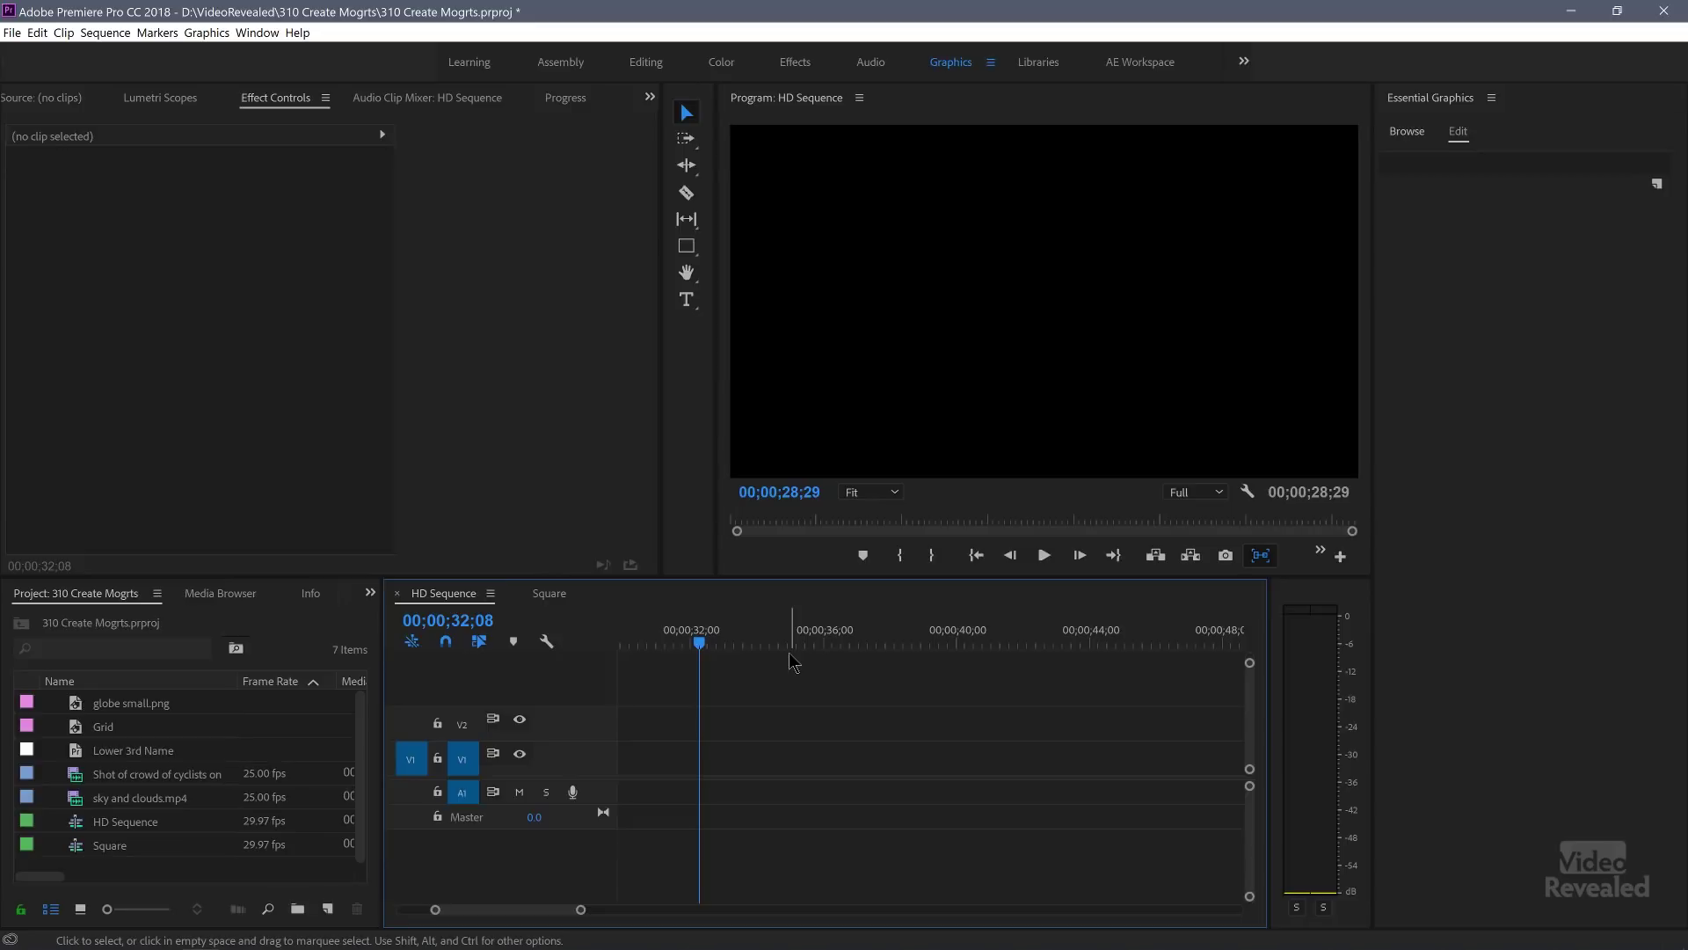
Step: Add a text layer reading "My New Title" and move it to about 166, 915 in the lower-left of the frame
key(ctrl+t)
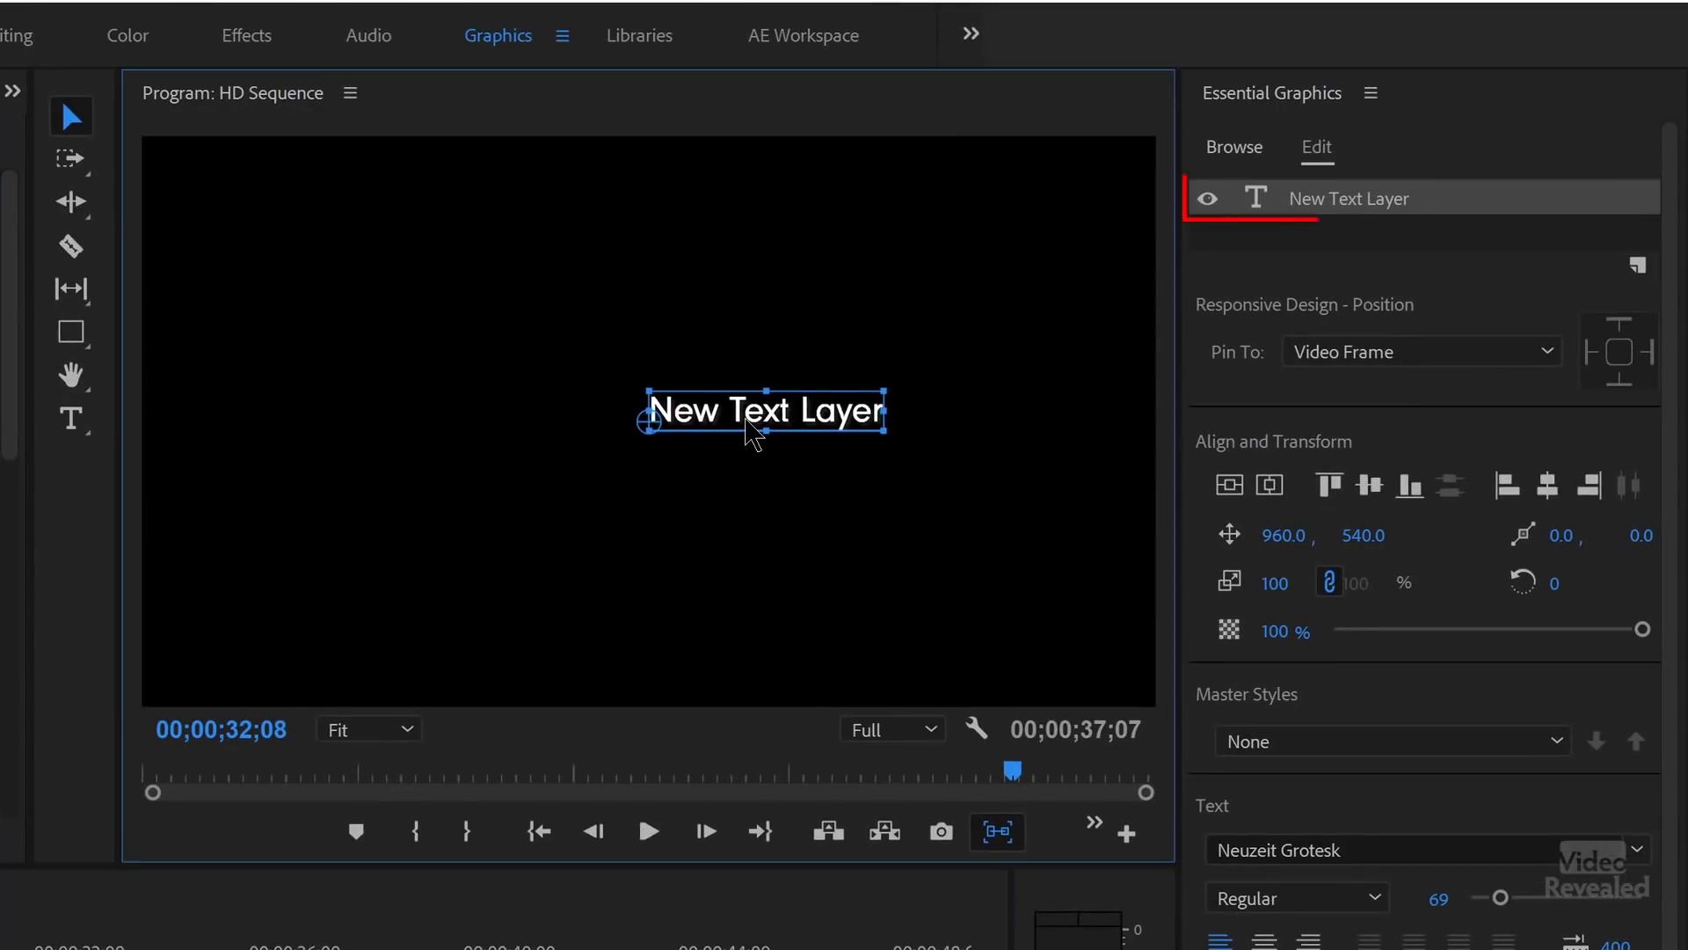
double_click(1103, 295)
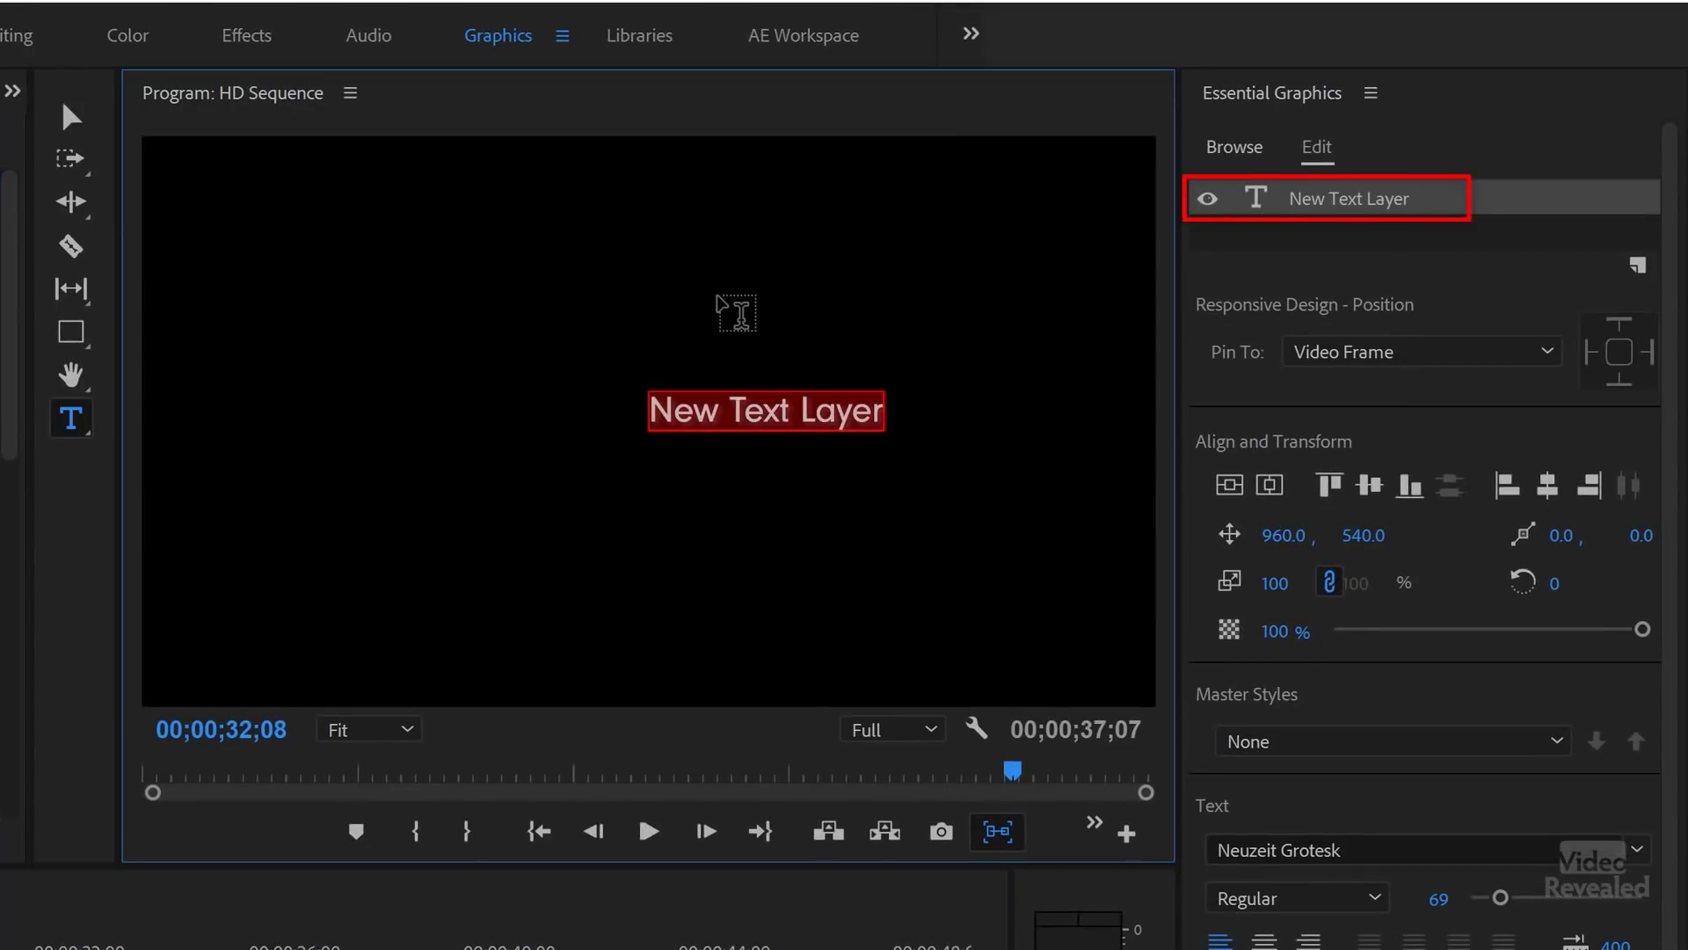
text(My New)
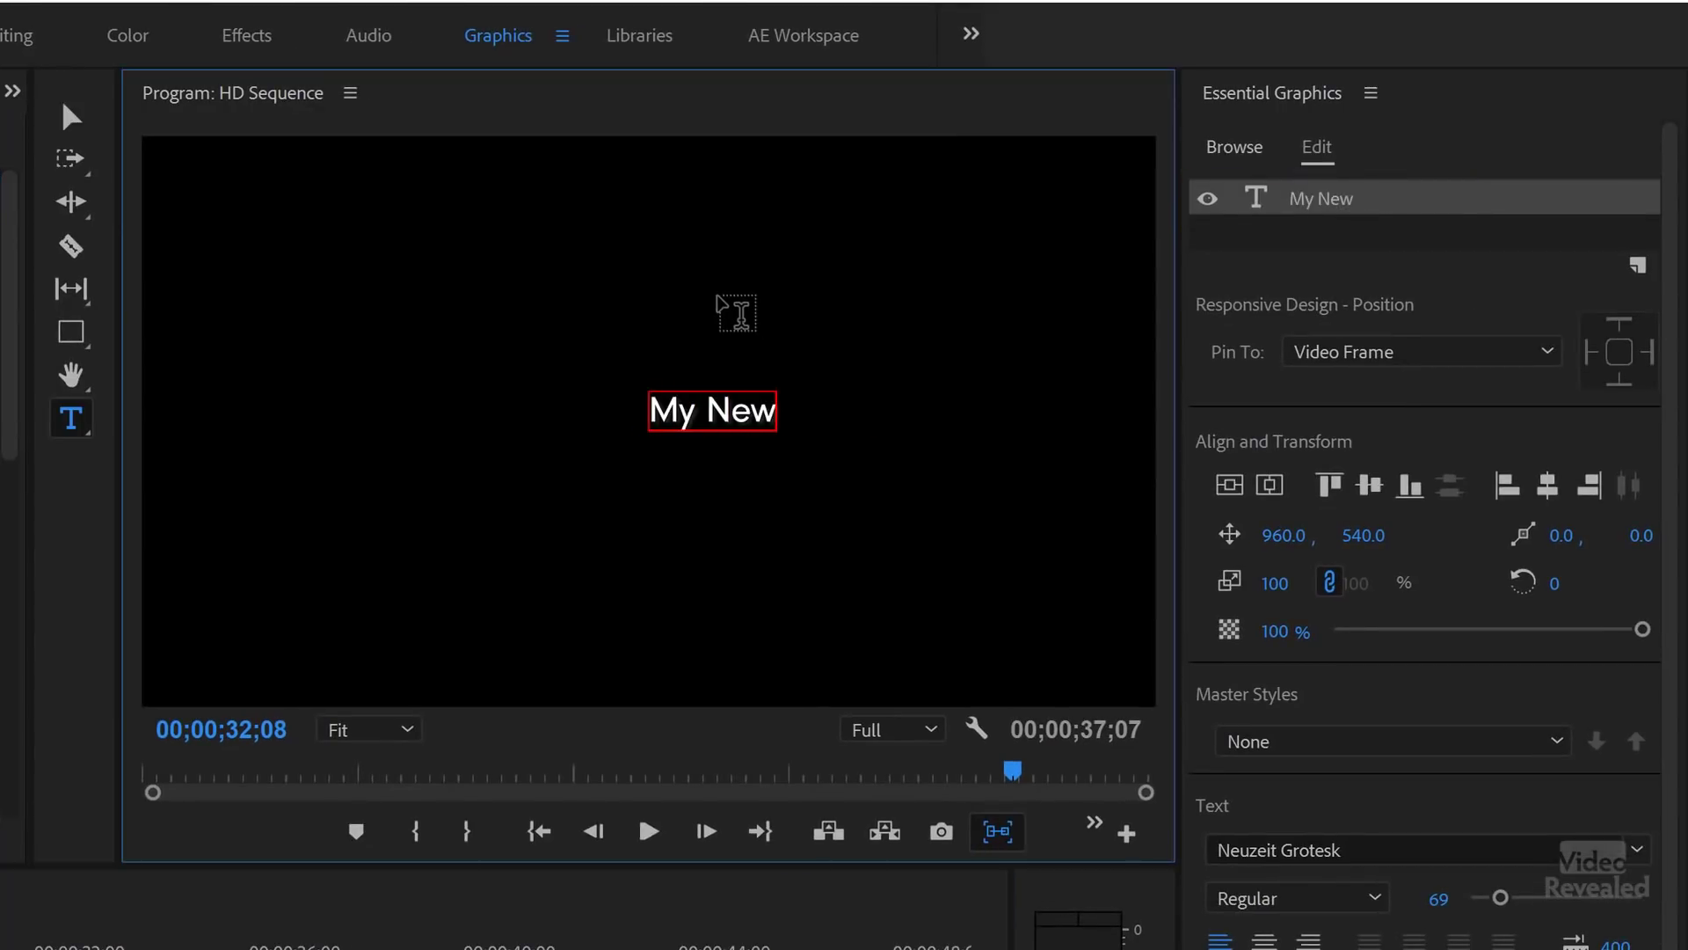
text( Title)
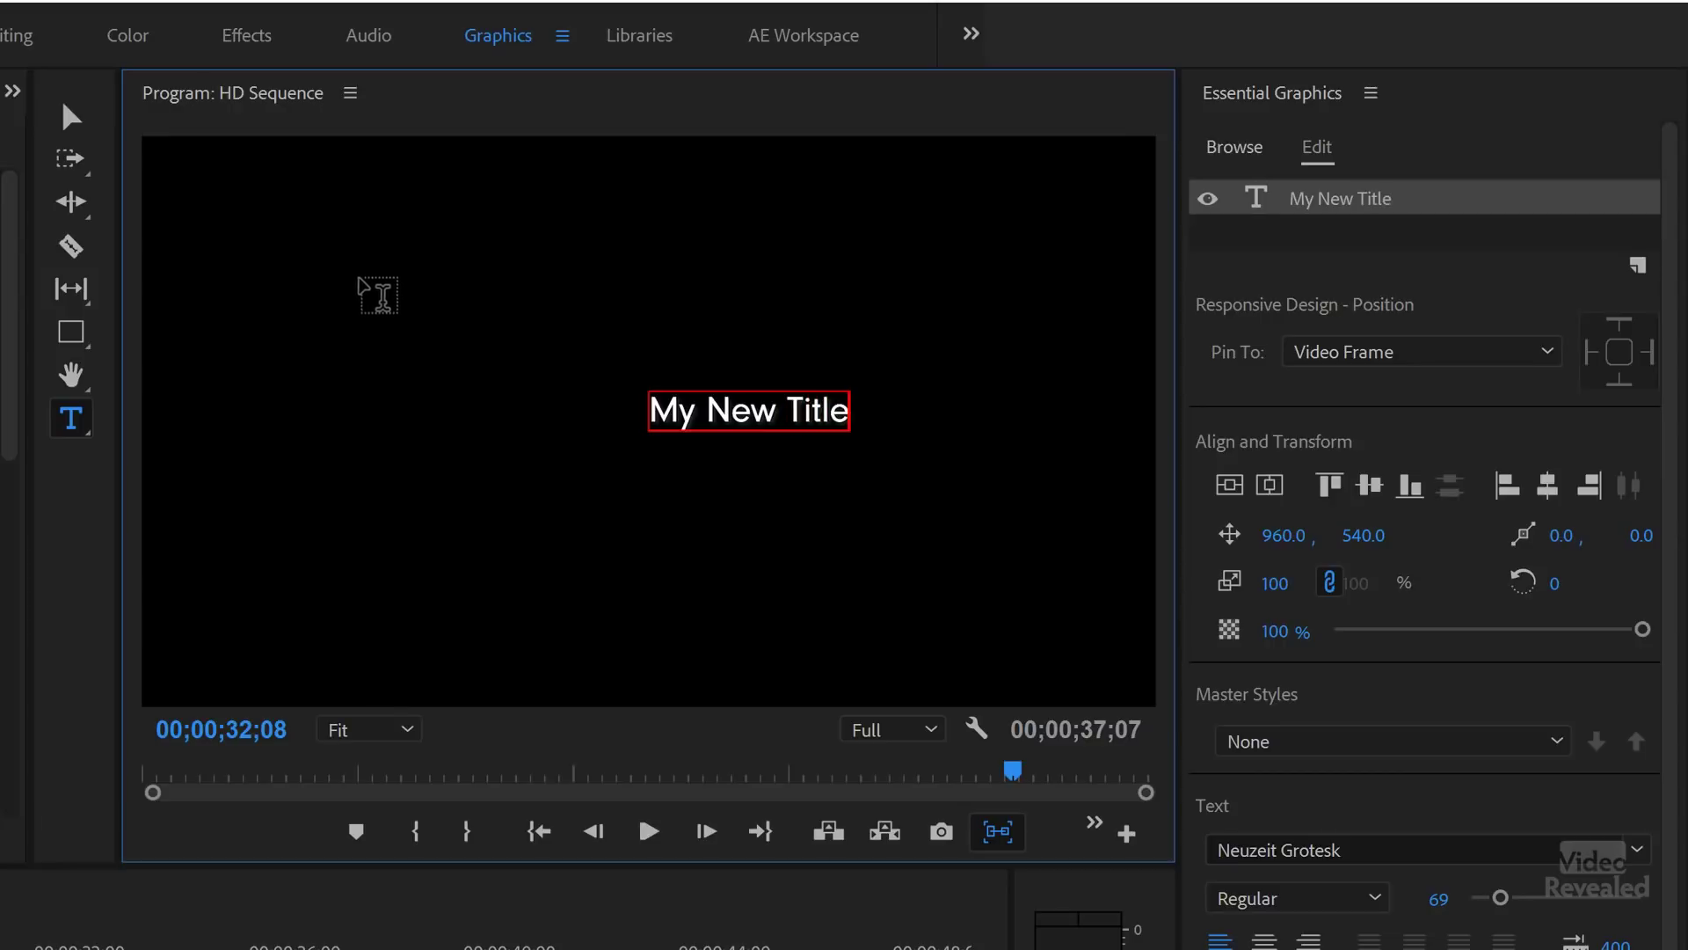
click(71, 117)
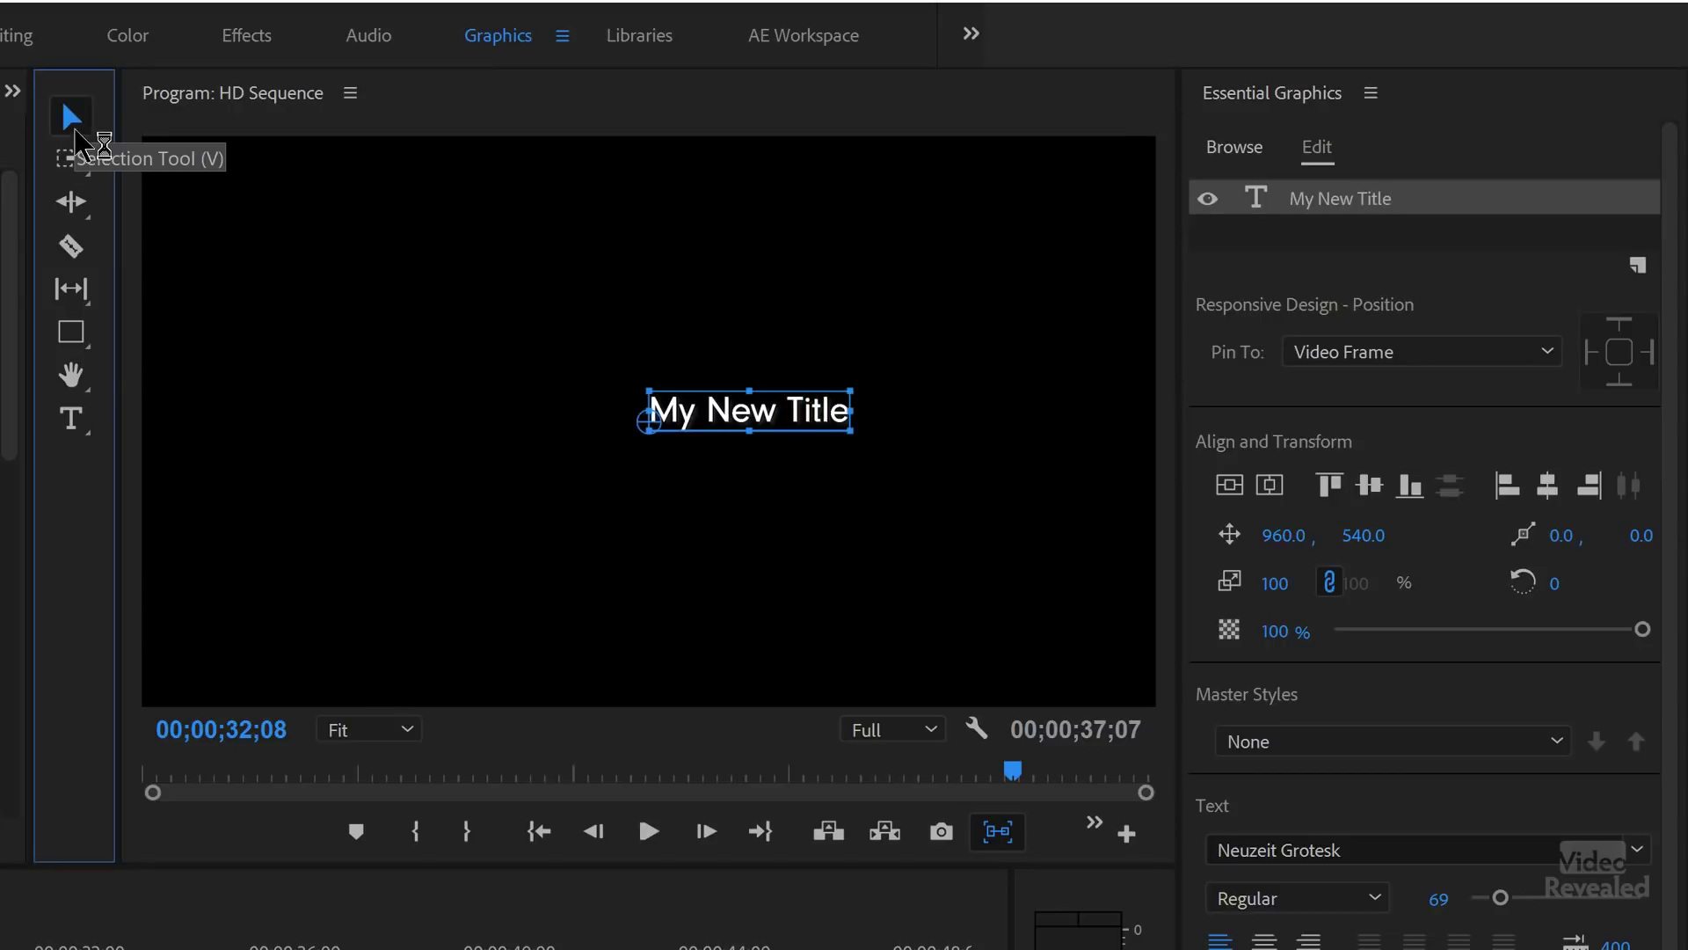
drag(669, 414, 303, 626)
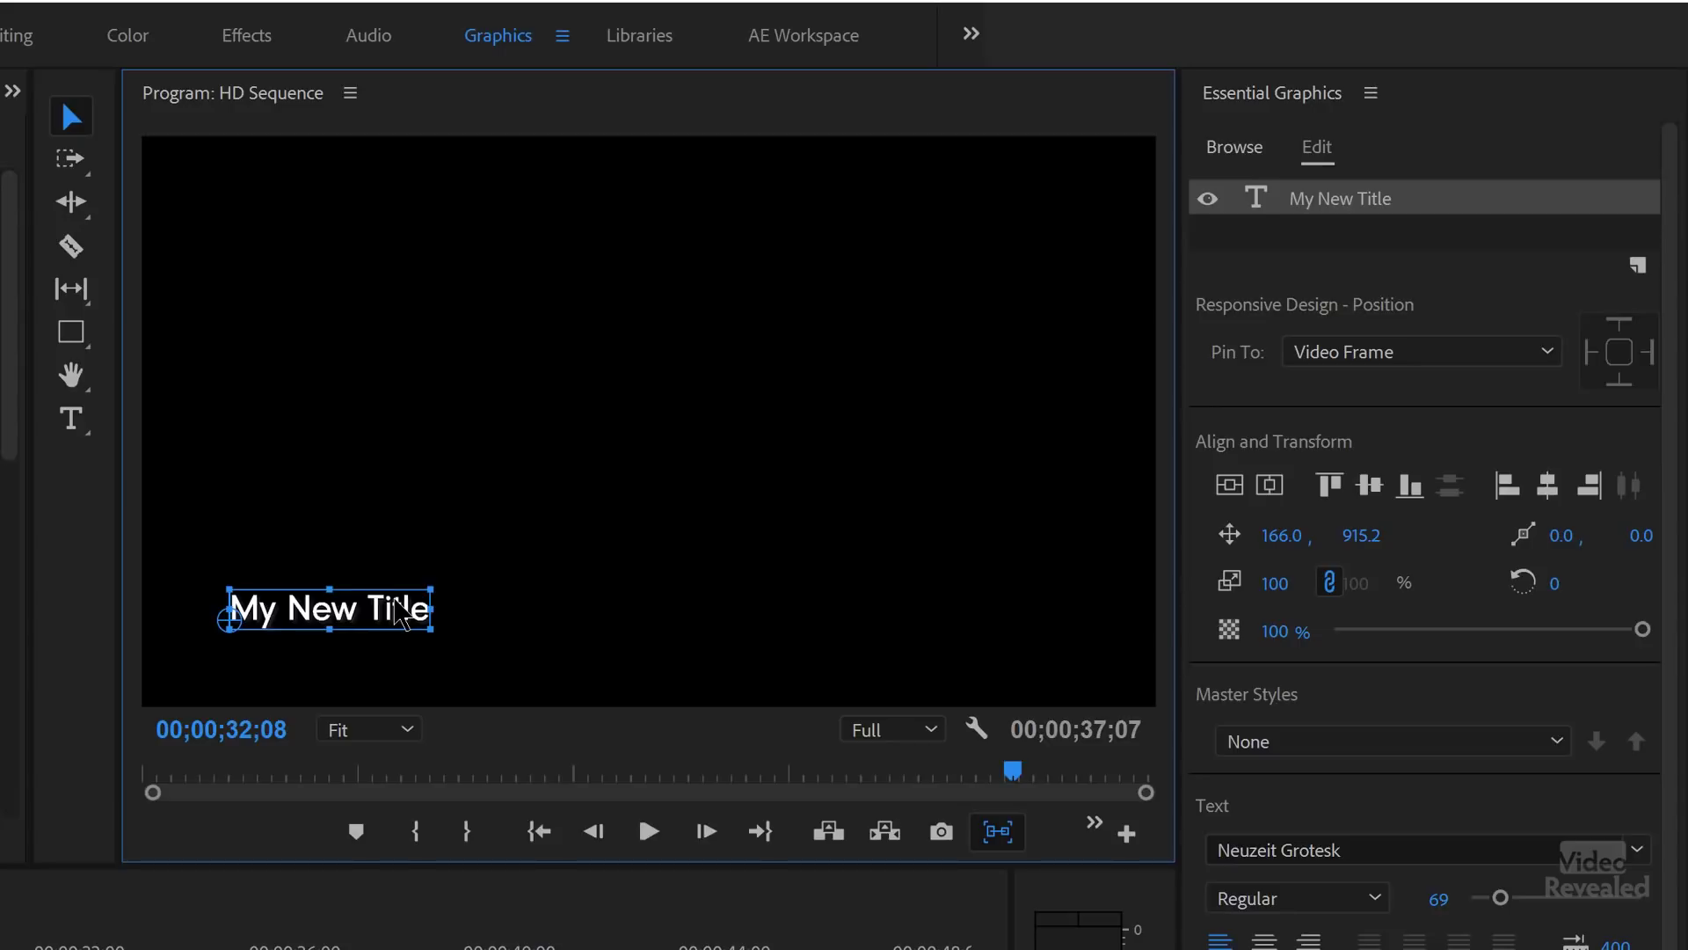
click(70, 334)
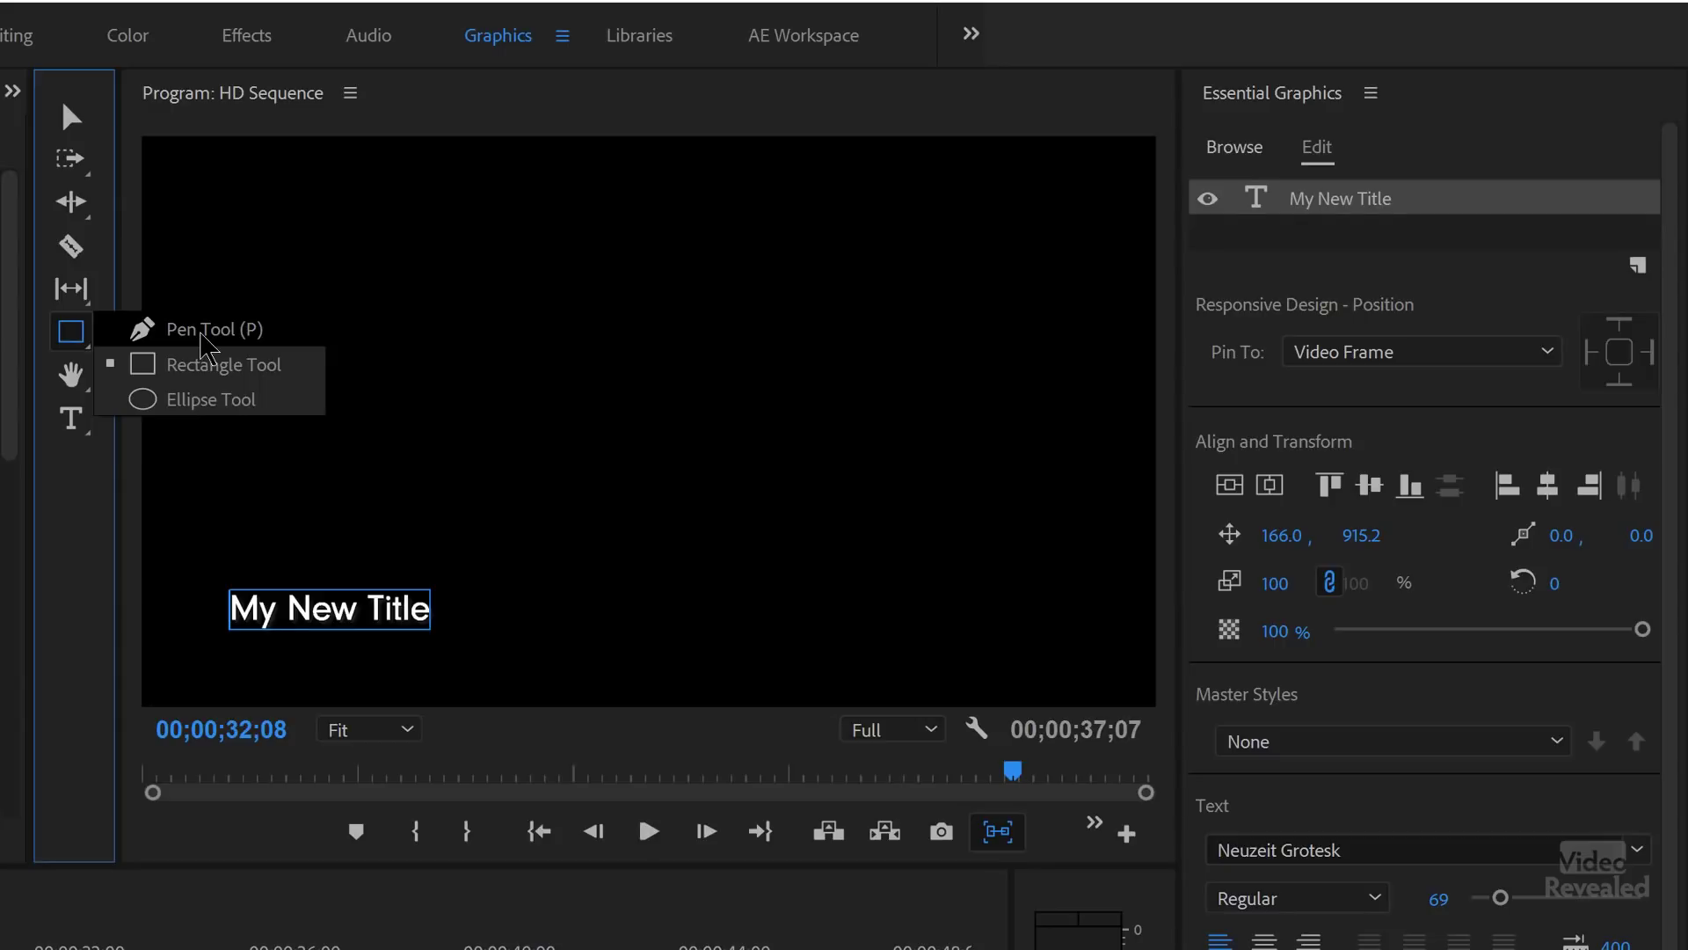
click(189, 331)
click(70, 331)
click(228, 363)
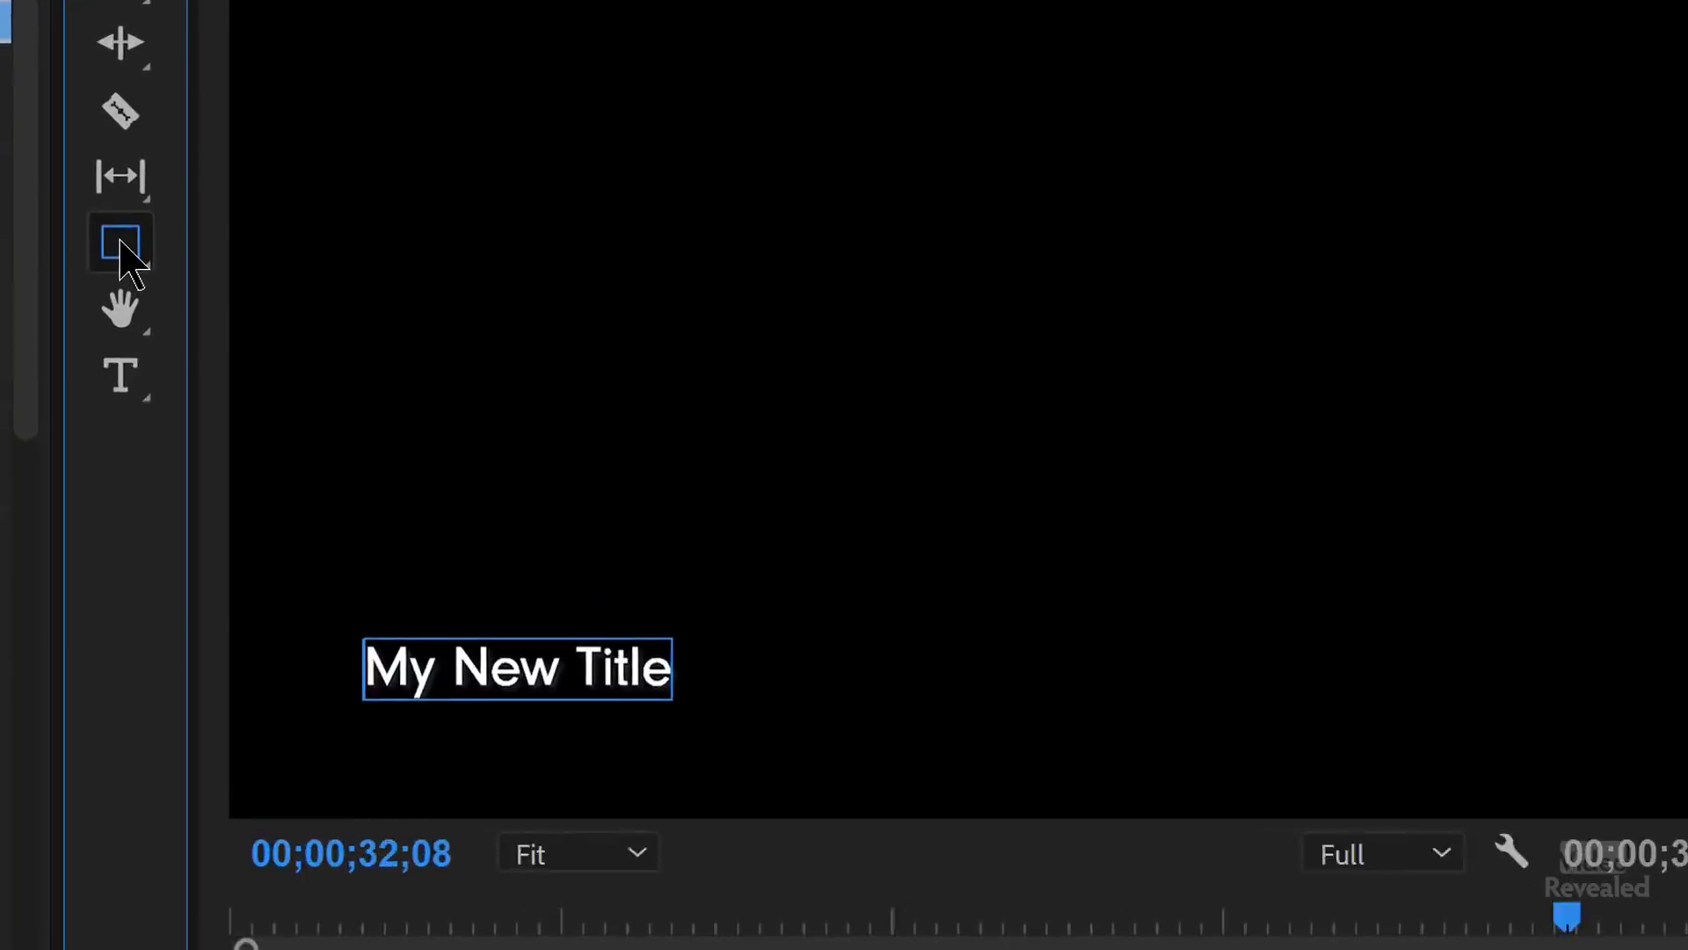
click(123, 248)
click(312, 343)
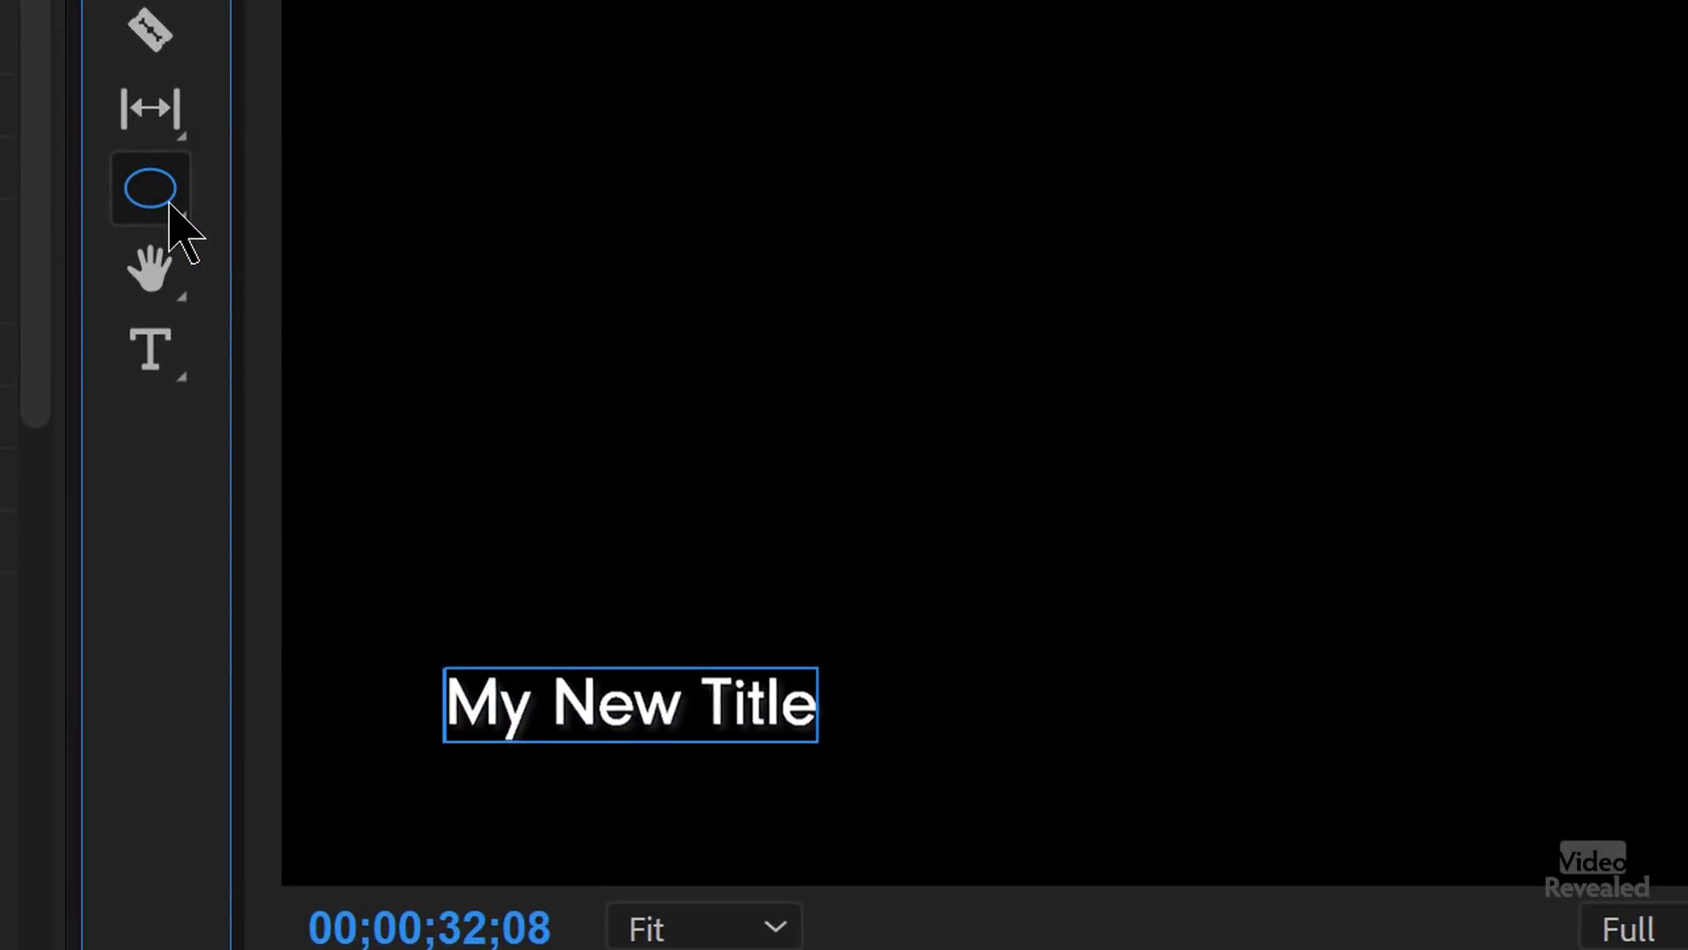
click(170, 204)
click(318, 195)
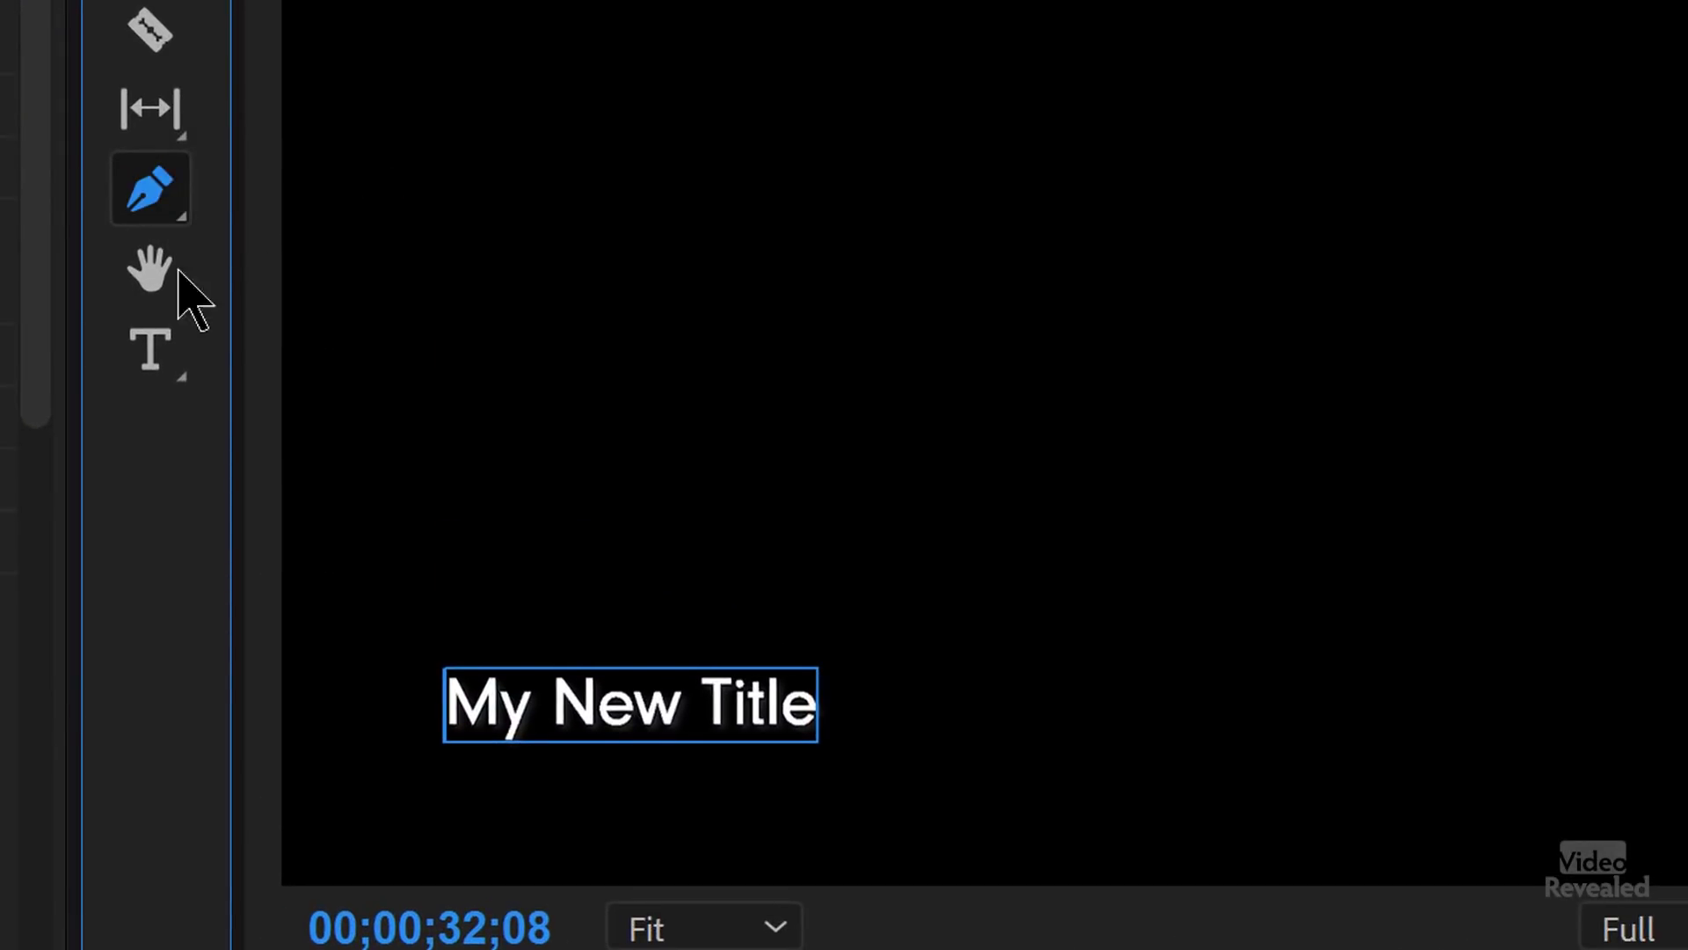
click(358, 250)
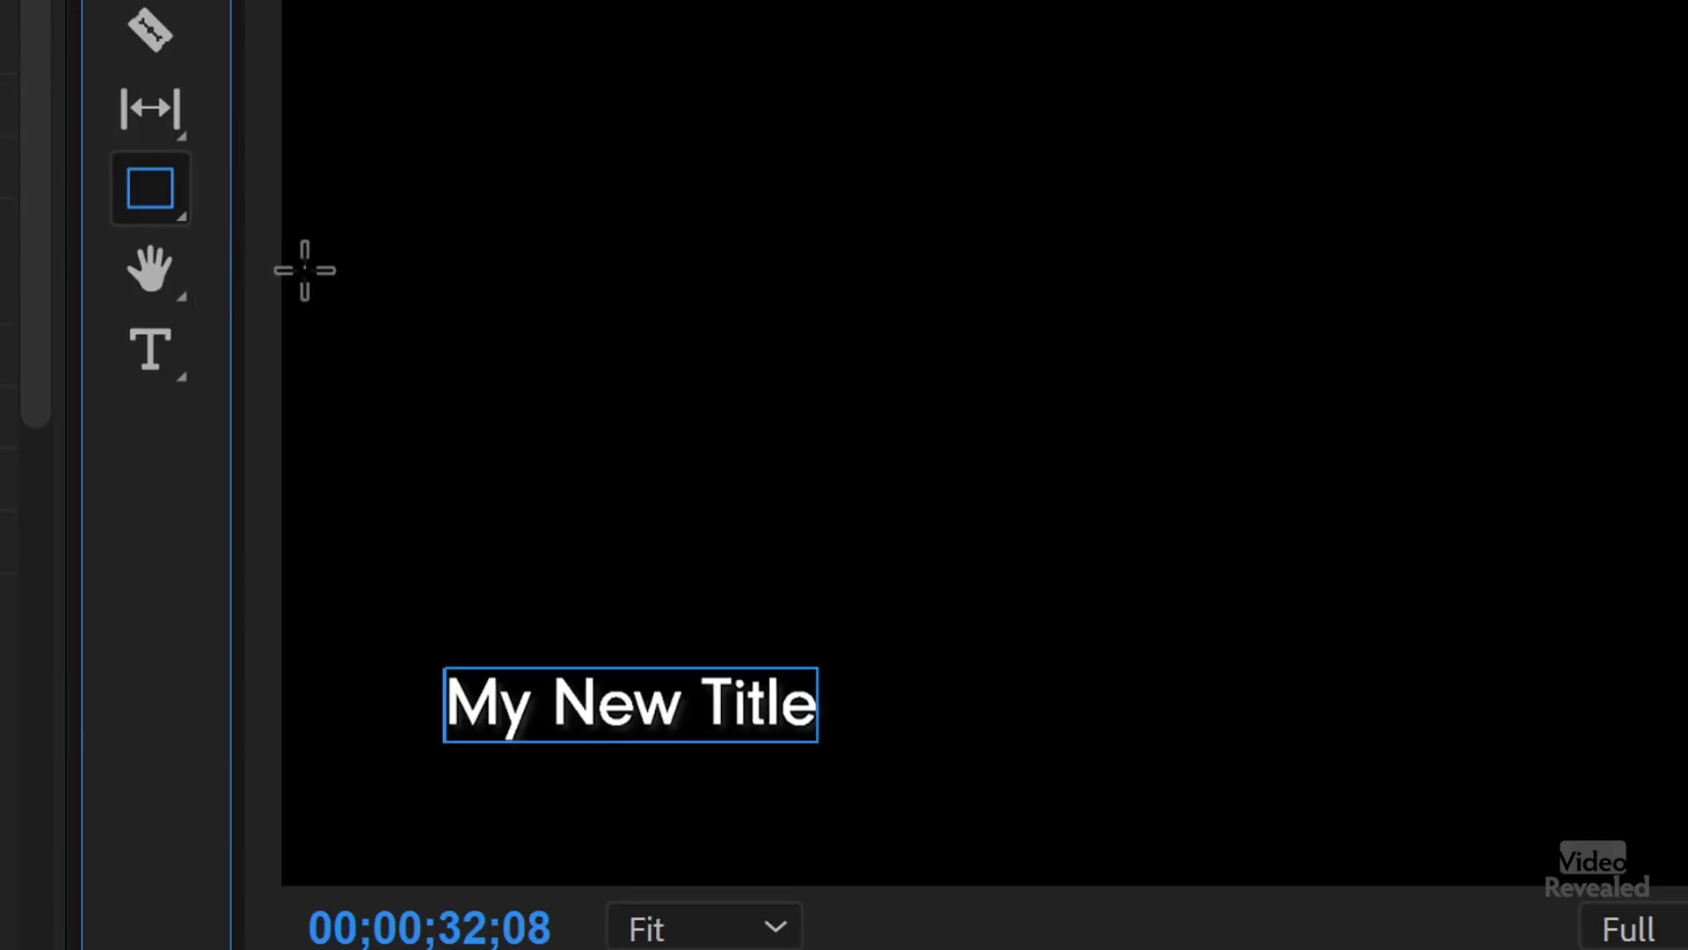
Step: Draw a filled rectangle over the title text with the Rectangle tool, positioned at about 108, 828
click(167, 216)
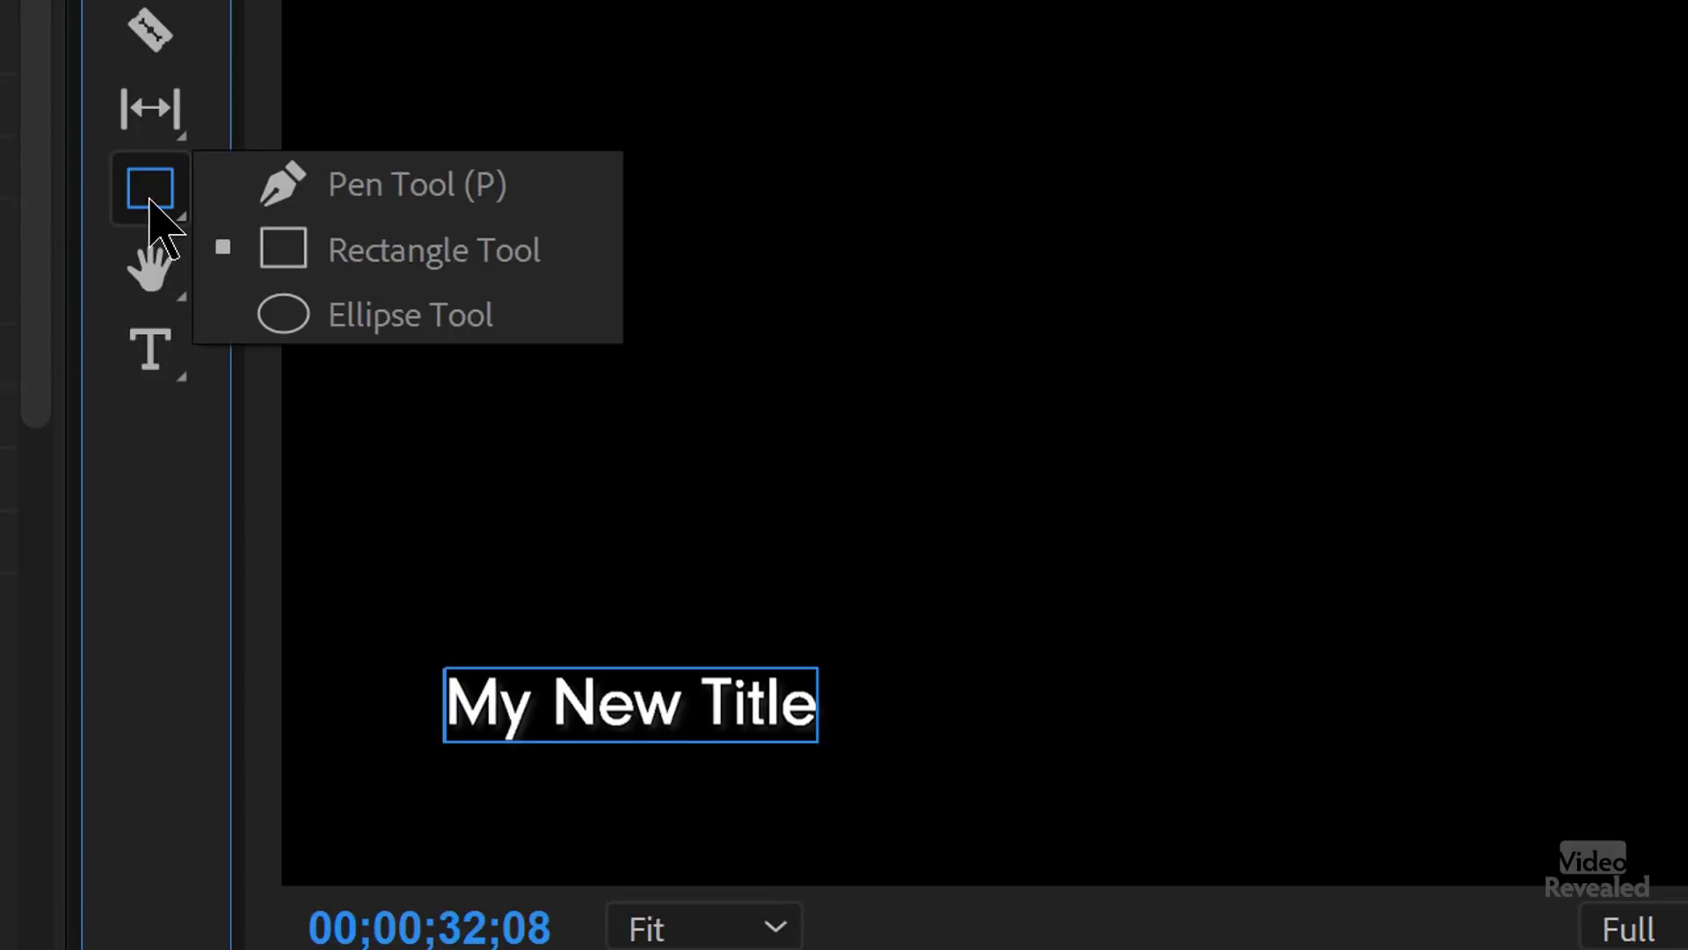
click(413, 259)
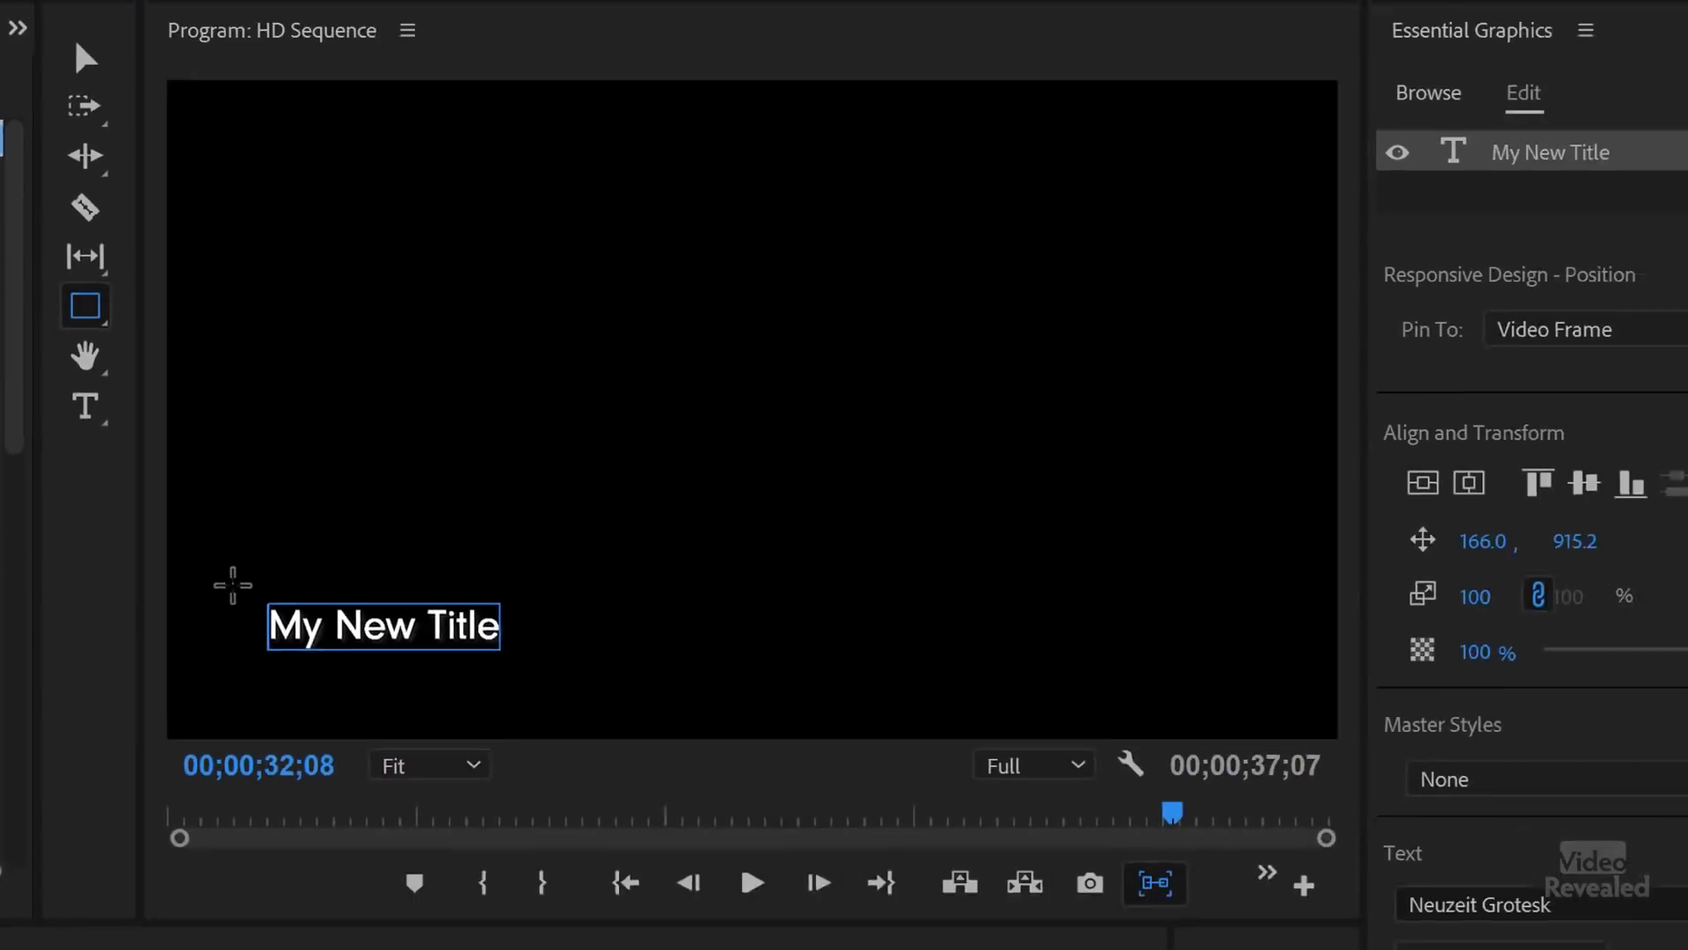
drag(233, 584, 465, 651)
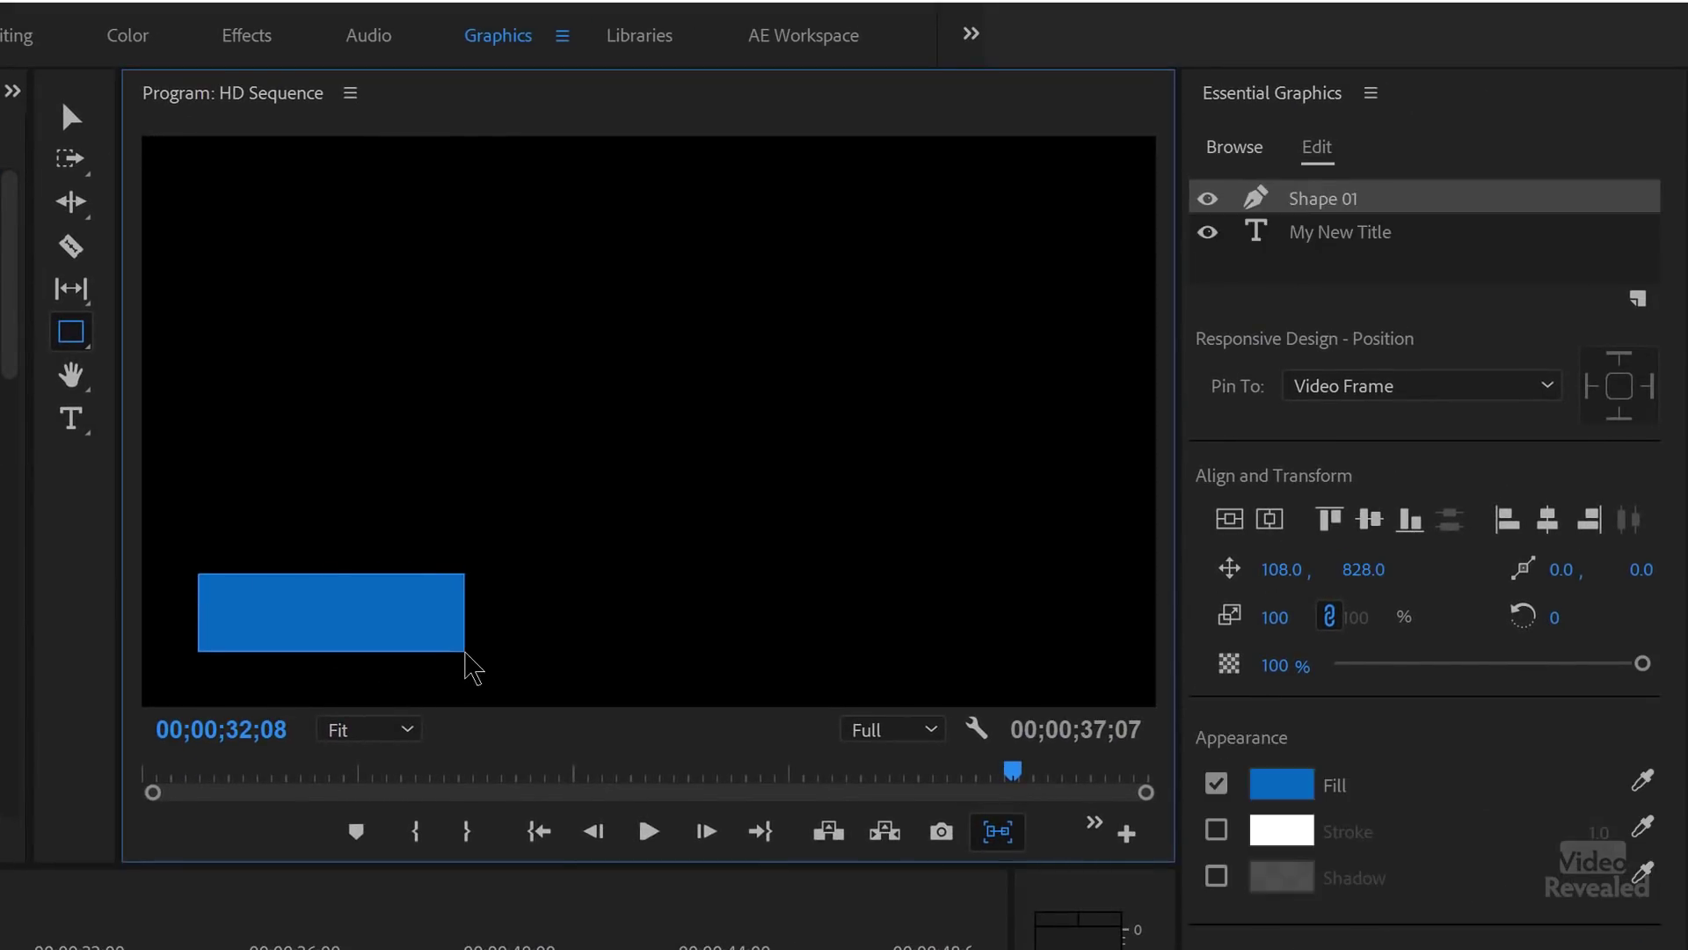
Step: Save the project and place the Shape 01 layer beneath the My New Title text layer
click(71, 117)
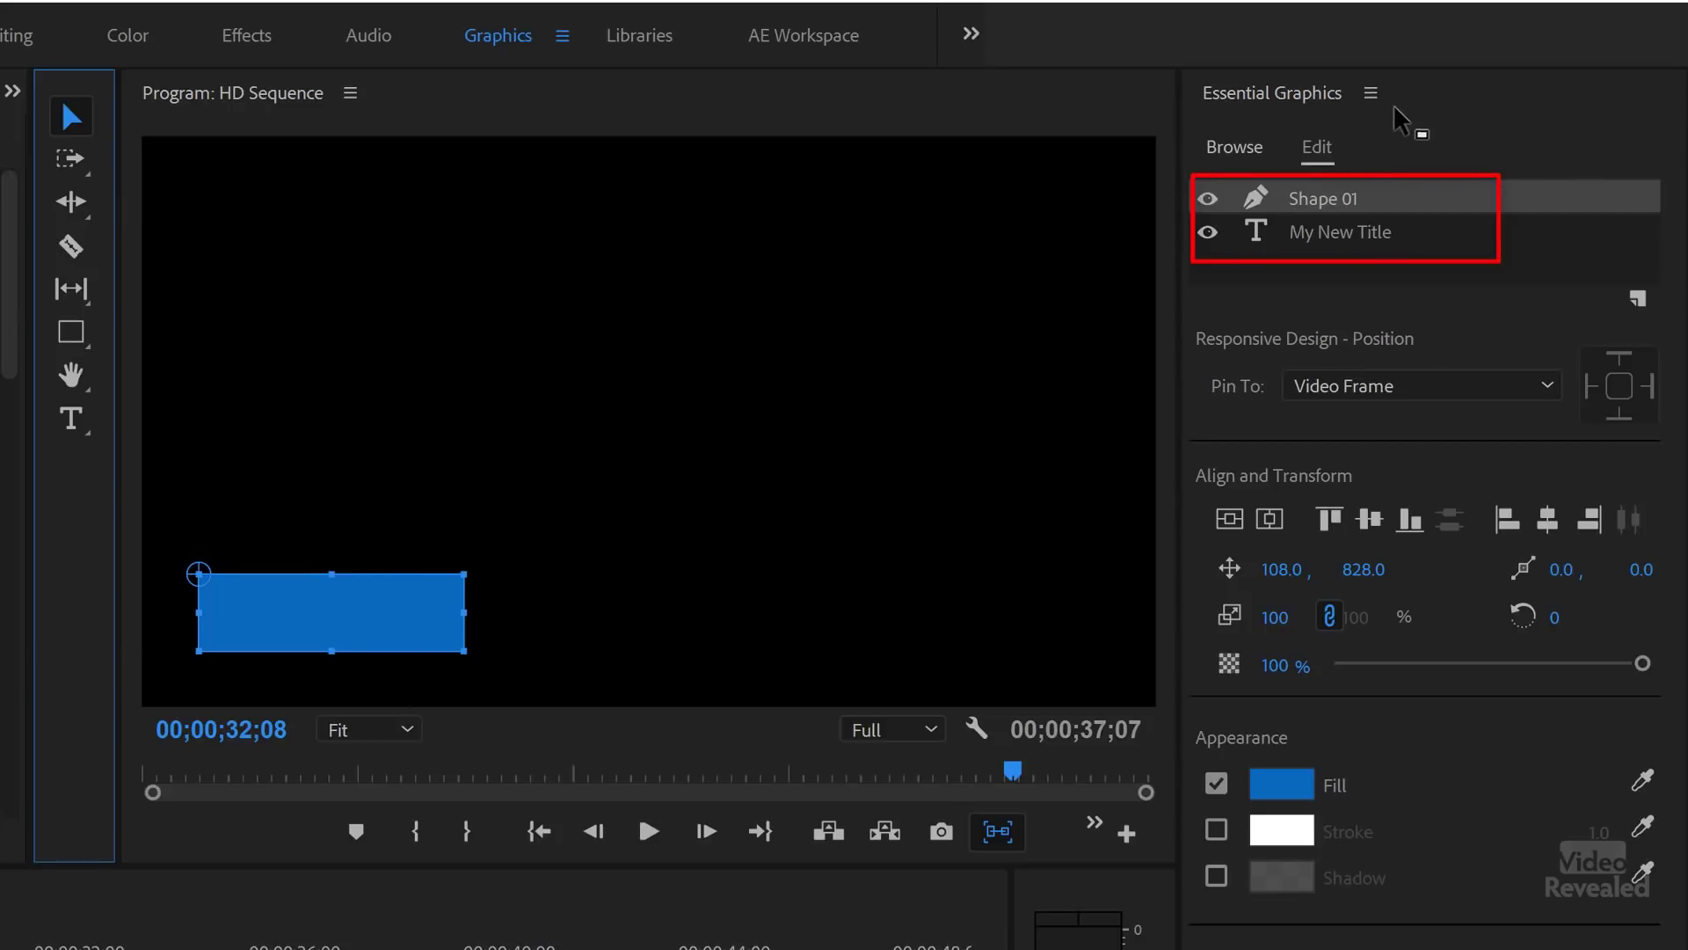
key(ctrl+s)
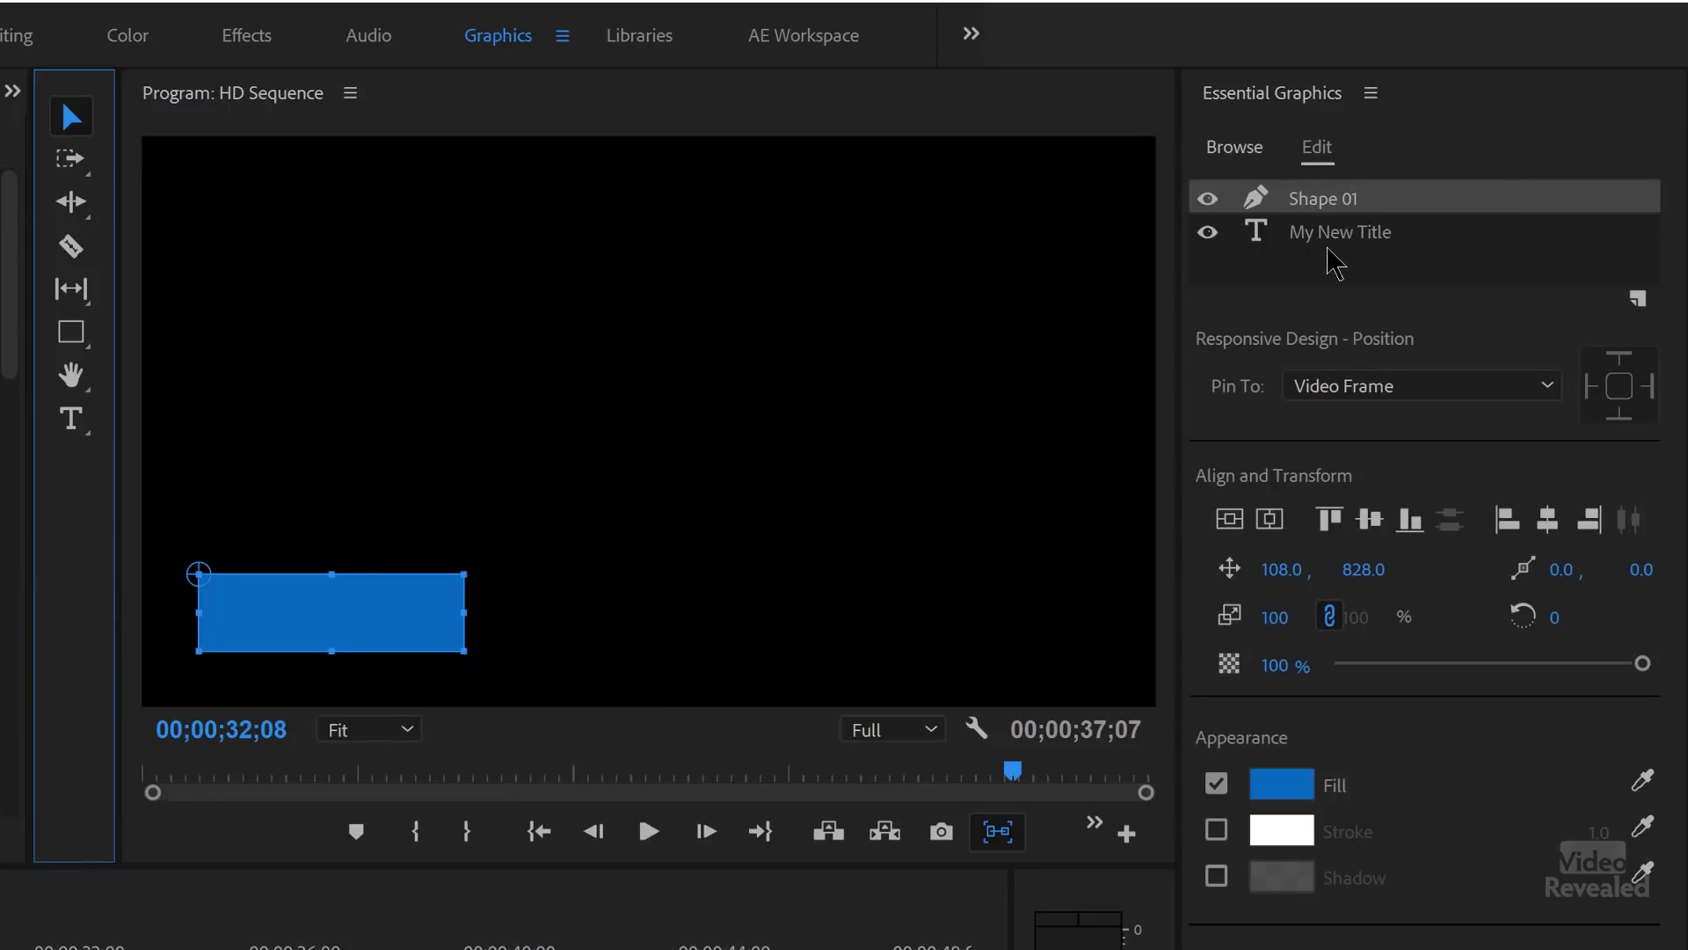
drag(1389, 200, 1387, 248)
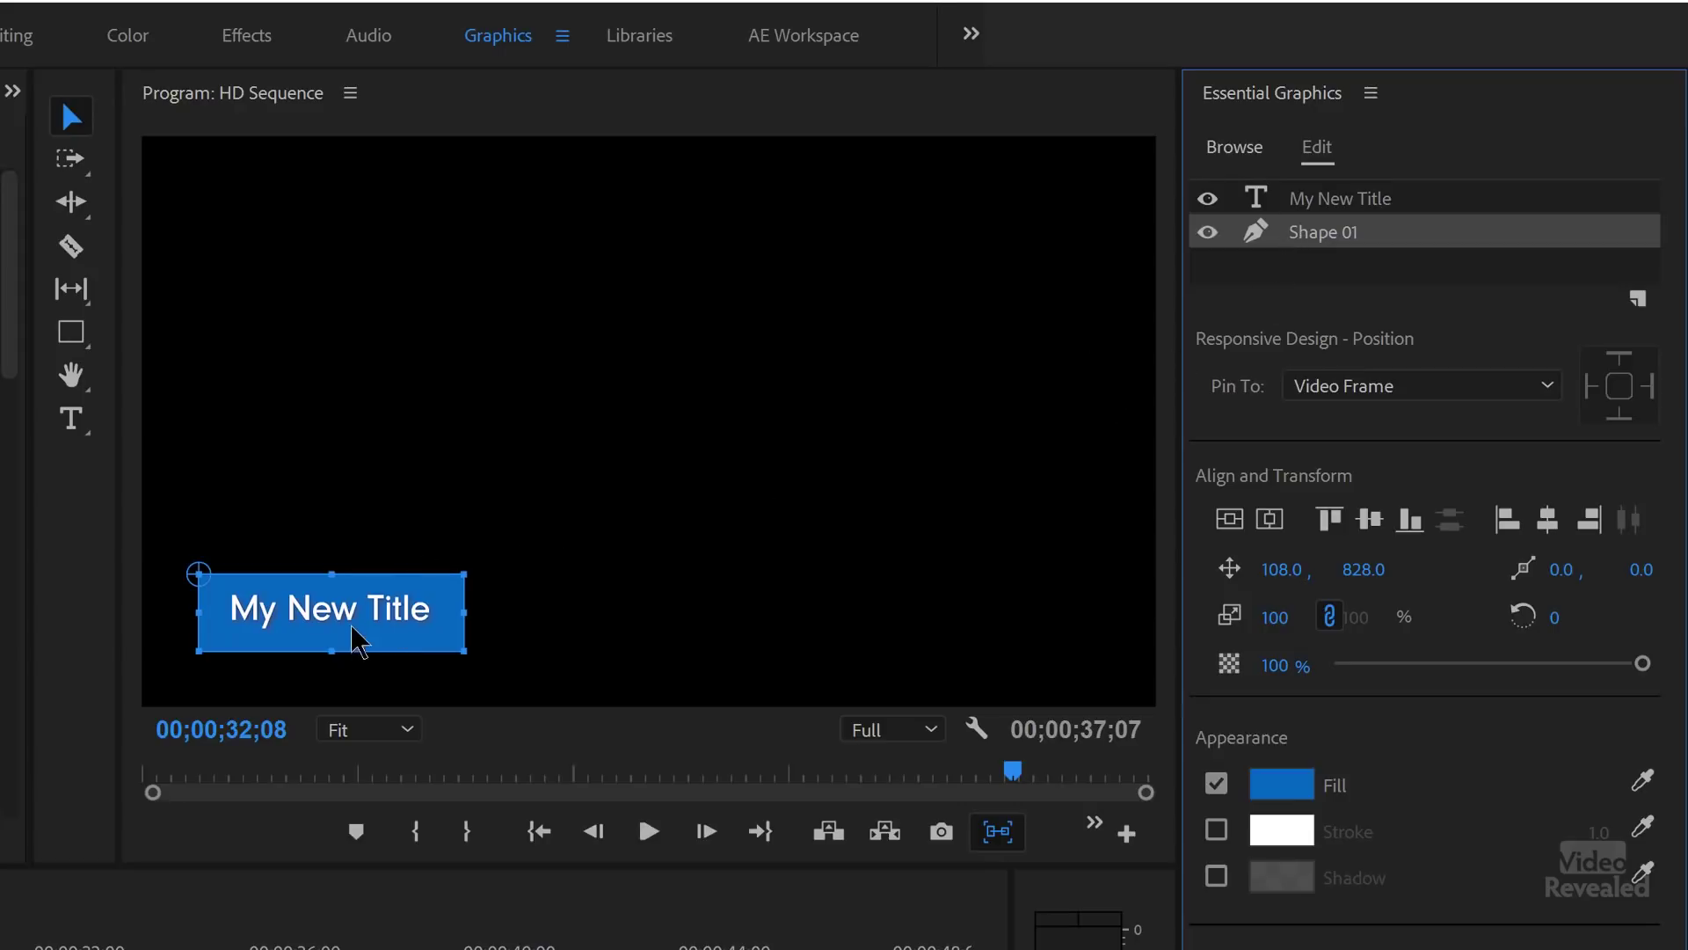
Step: Reduce the rectangle's height around the title text and position Shape 01 at about 111, 815
drag(336, 583, 442, 630)
click(498, 580)
click(508, 635)
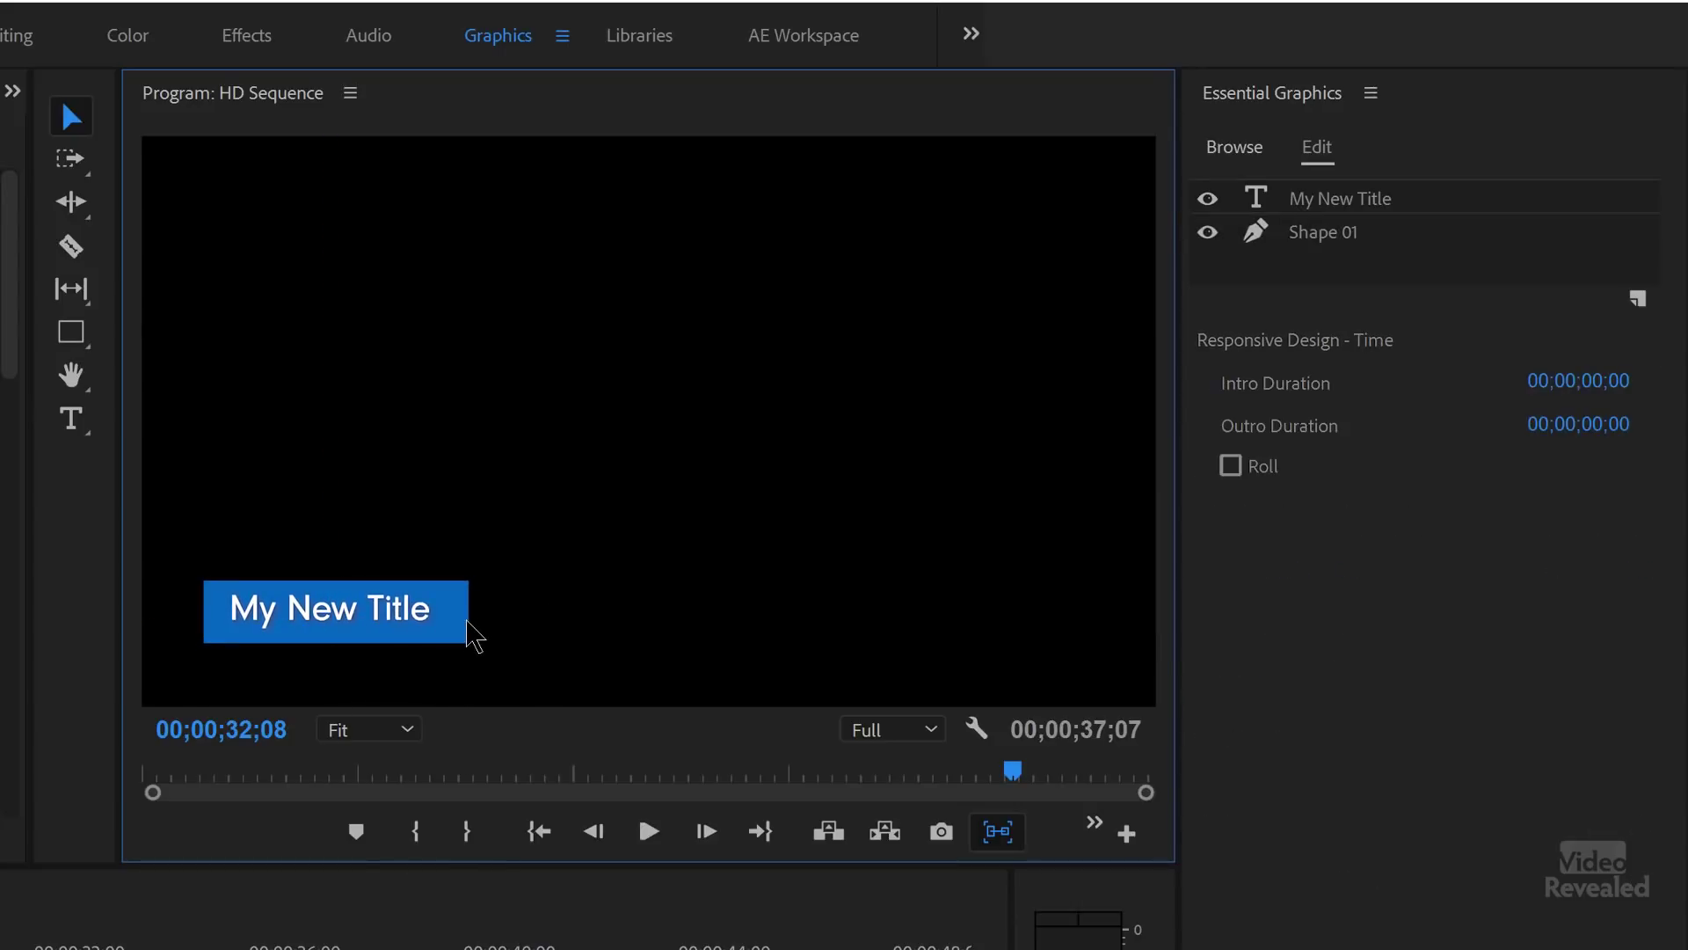
click(467, 633)
drag(409, 633, 407, 634)
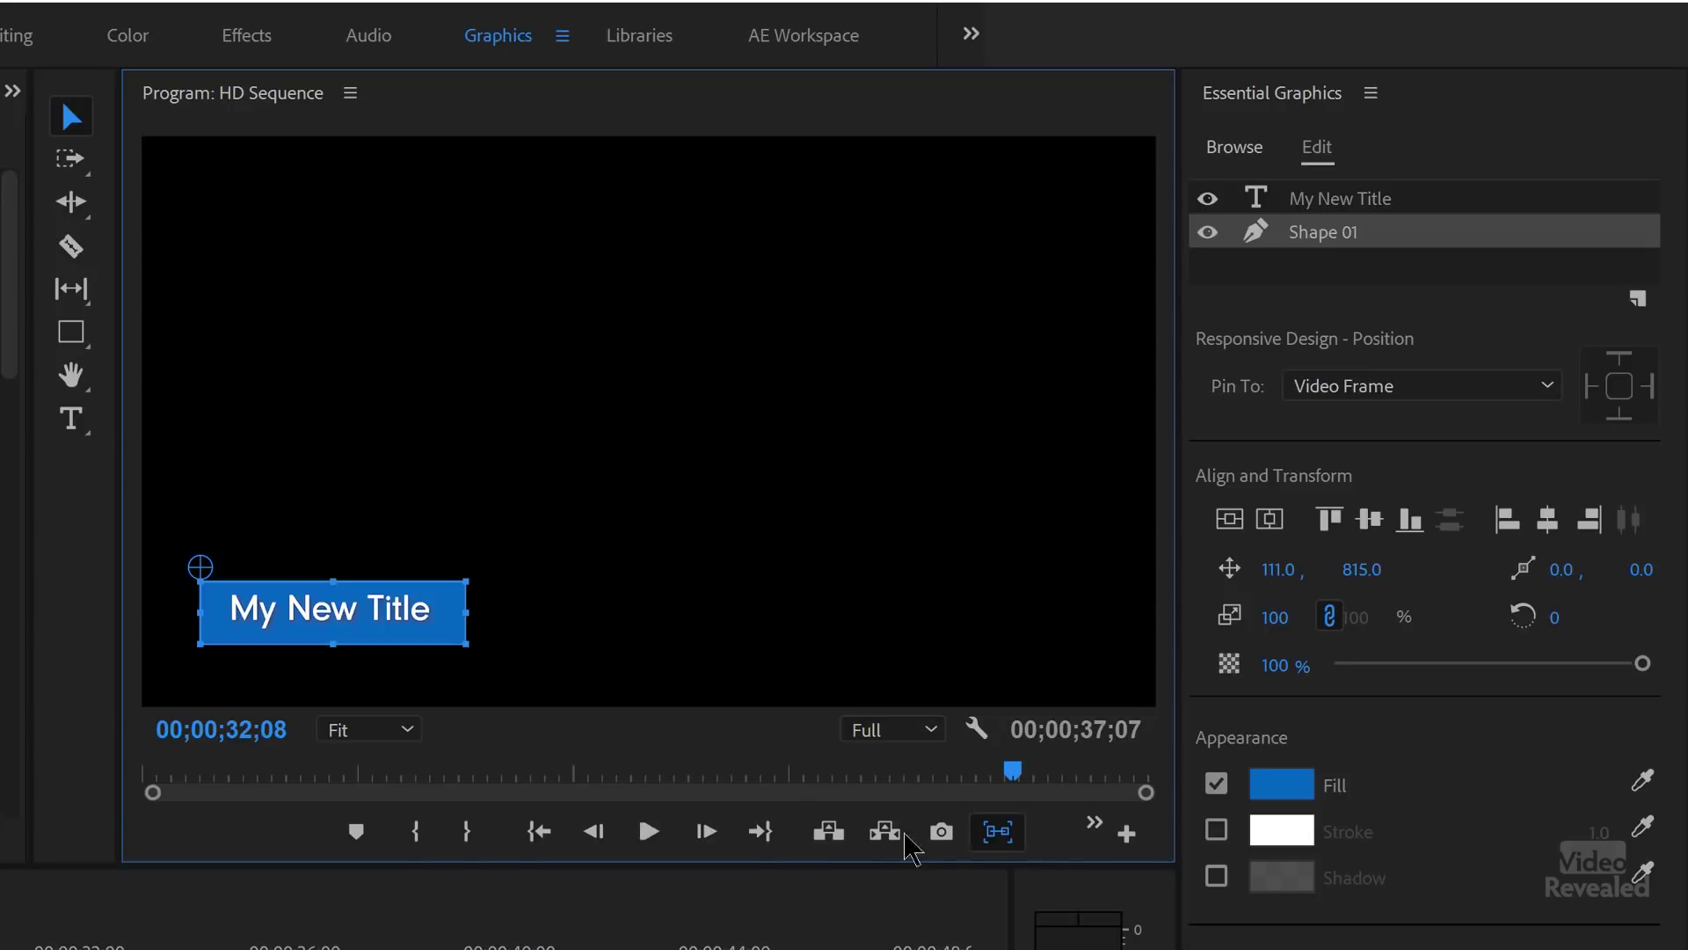
Step: Customize the Program monitor's controls by removing the Snap in Program Monitor button and adding it back
click(1127, 833)
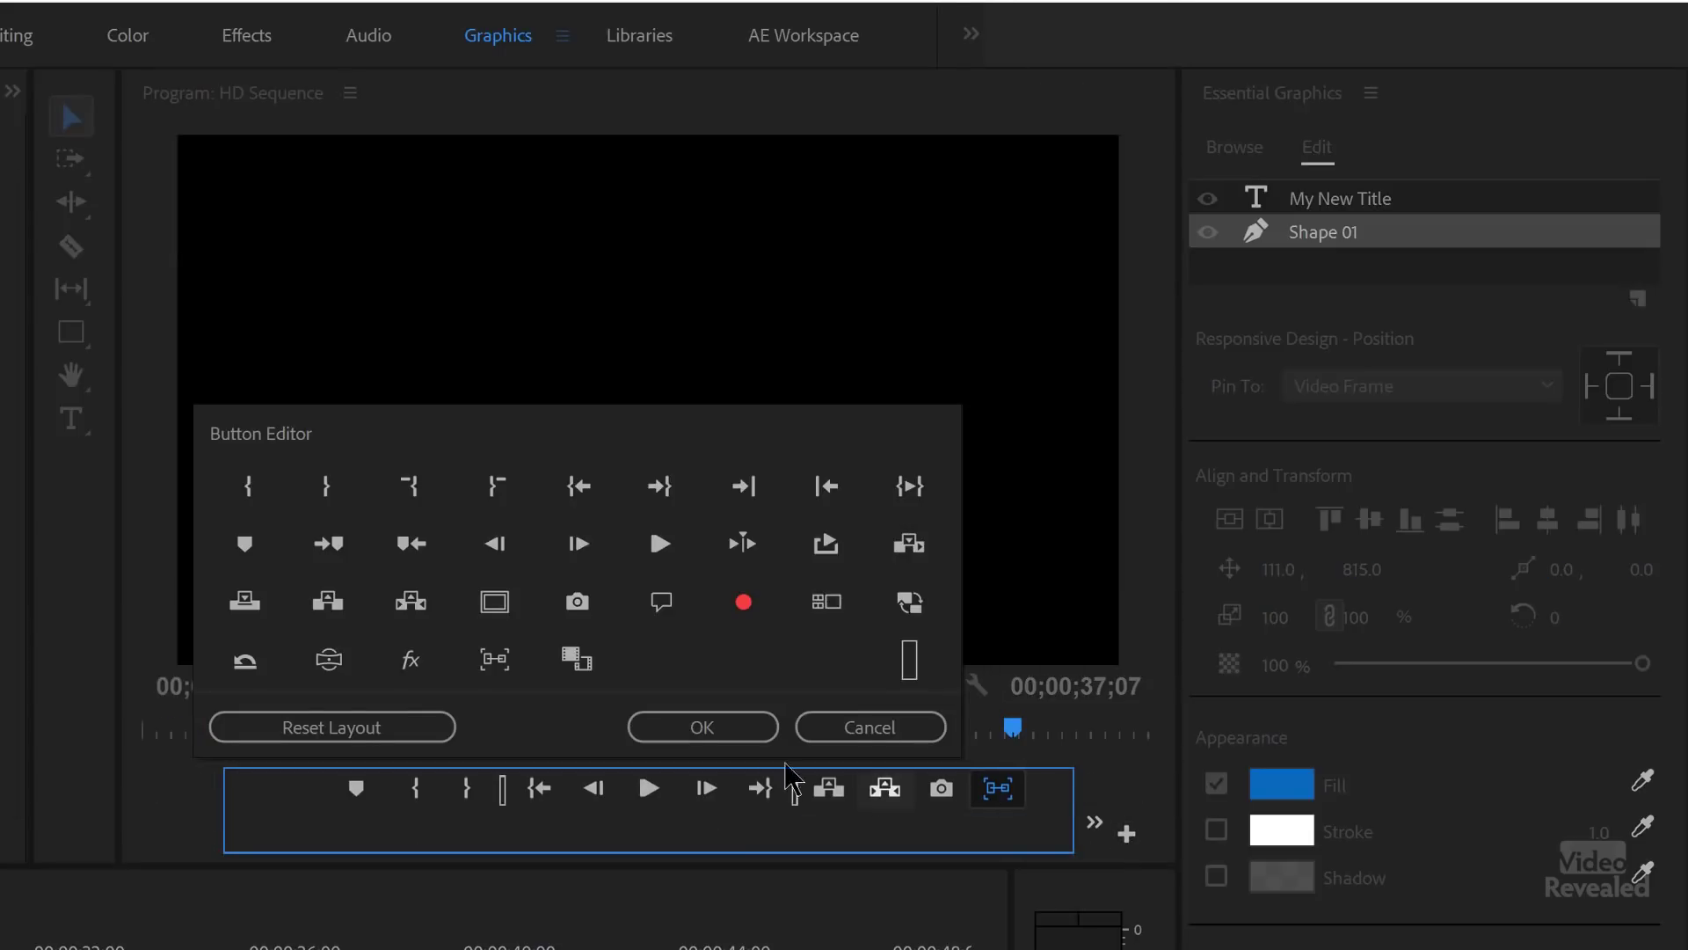
click(642, 728)
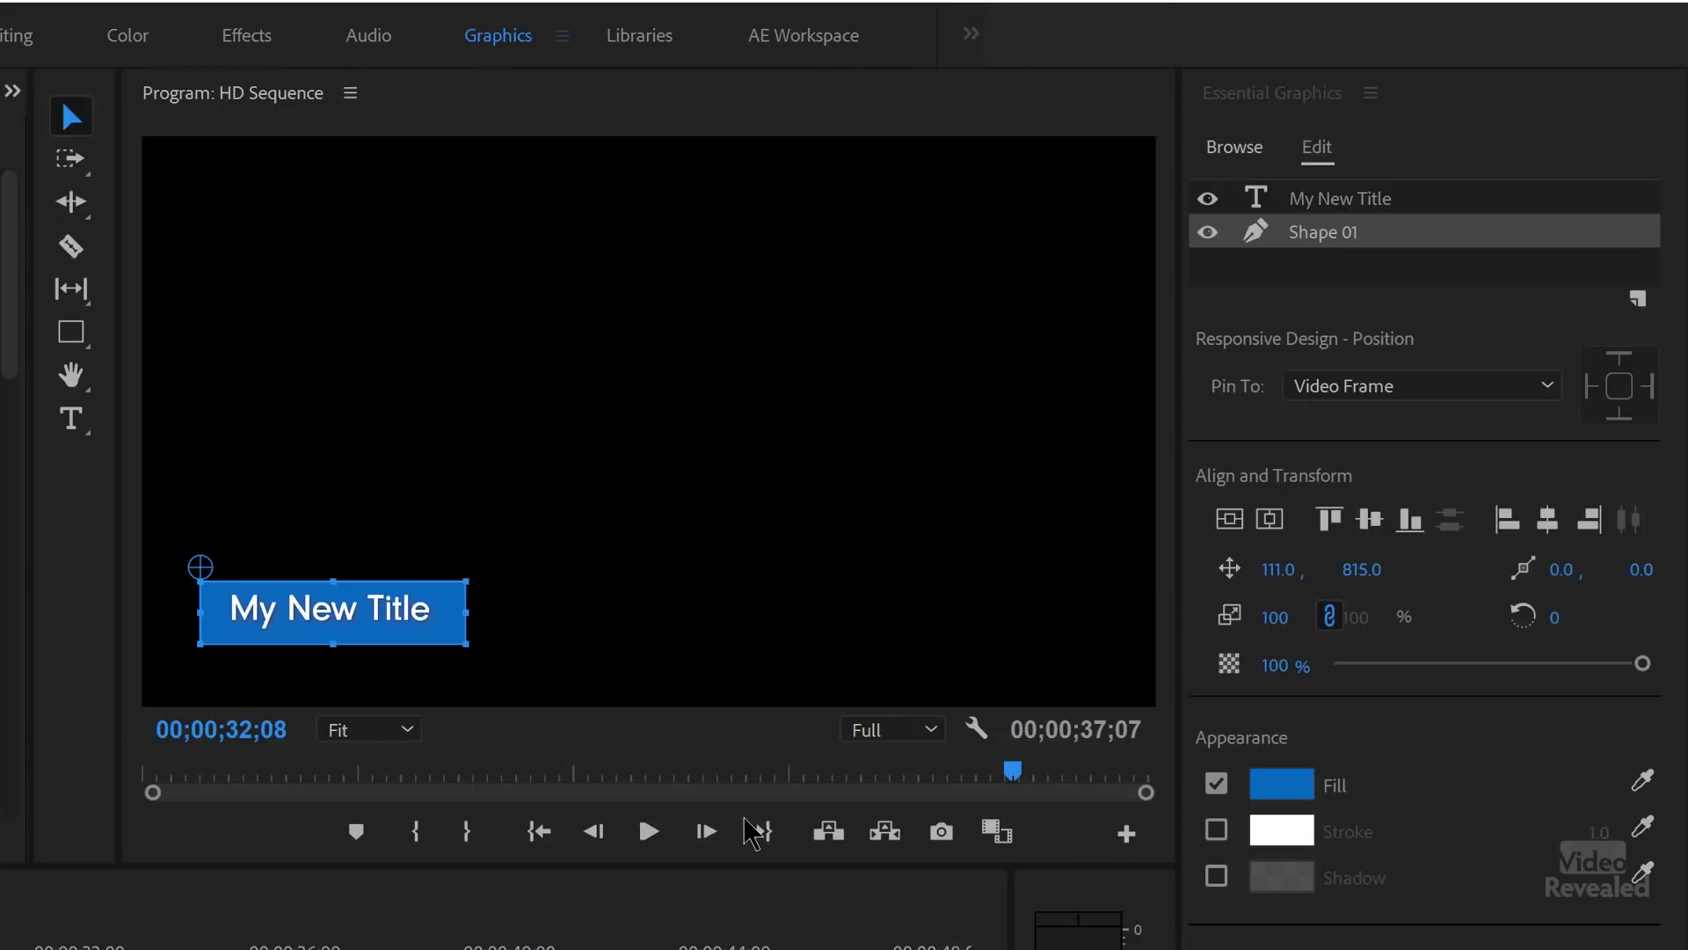
click(1128, 835)
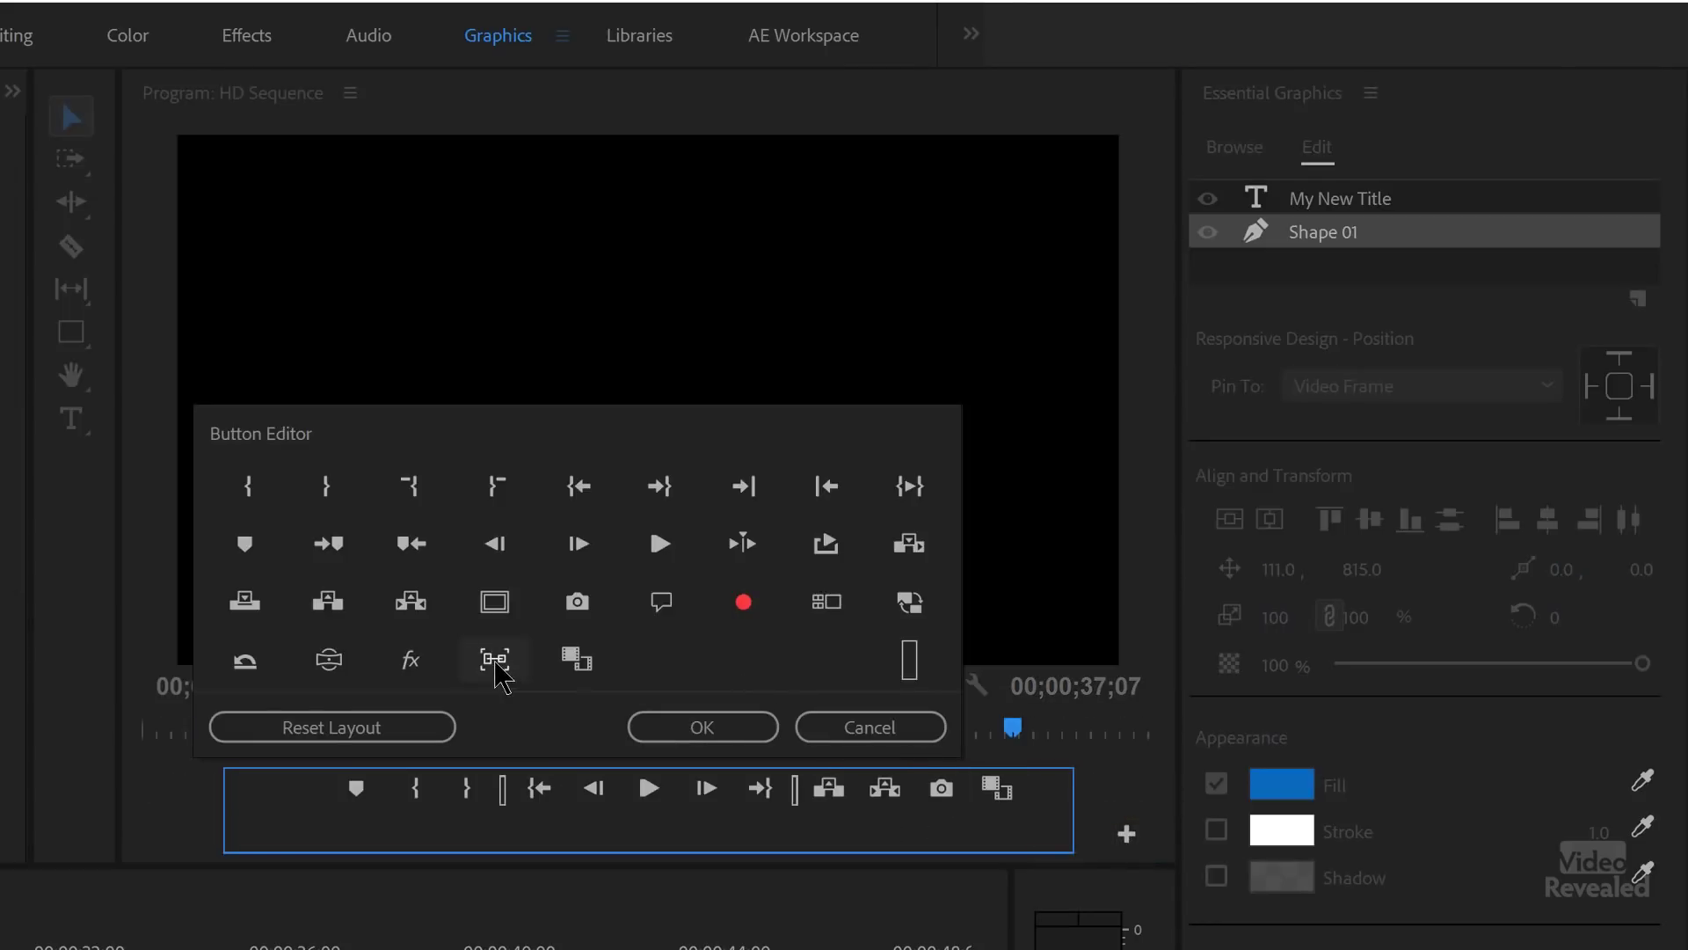
drag(498, 673, 1007, 789)
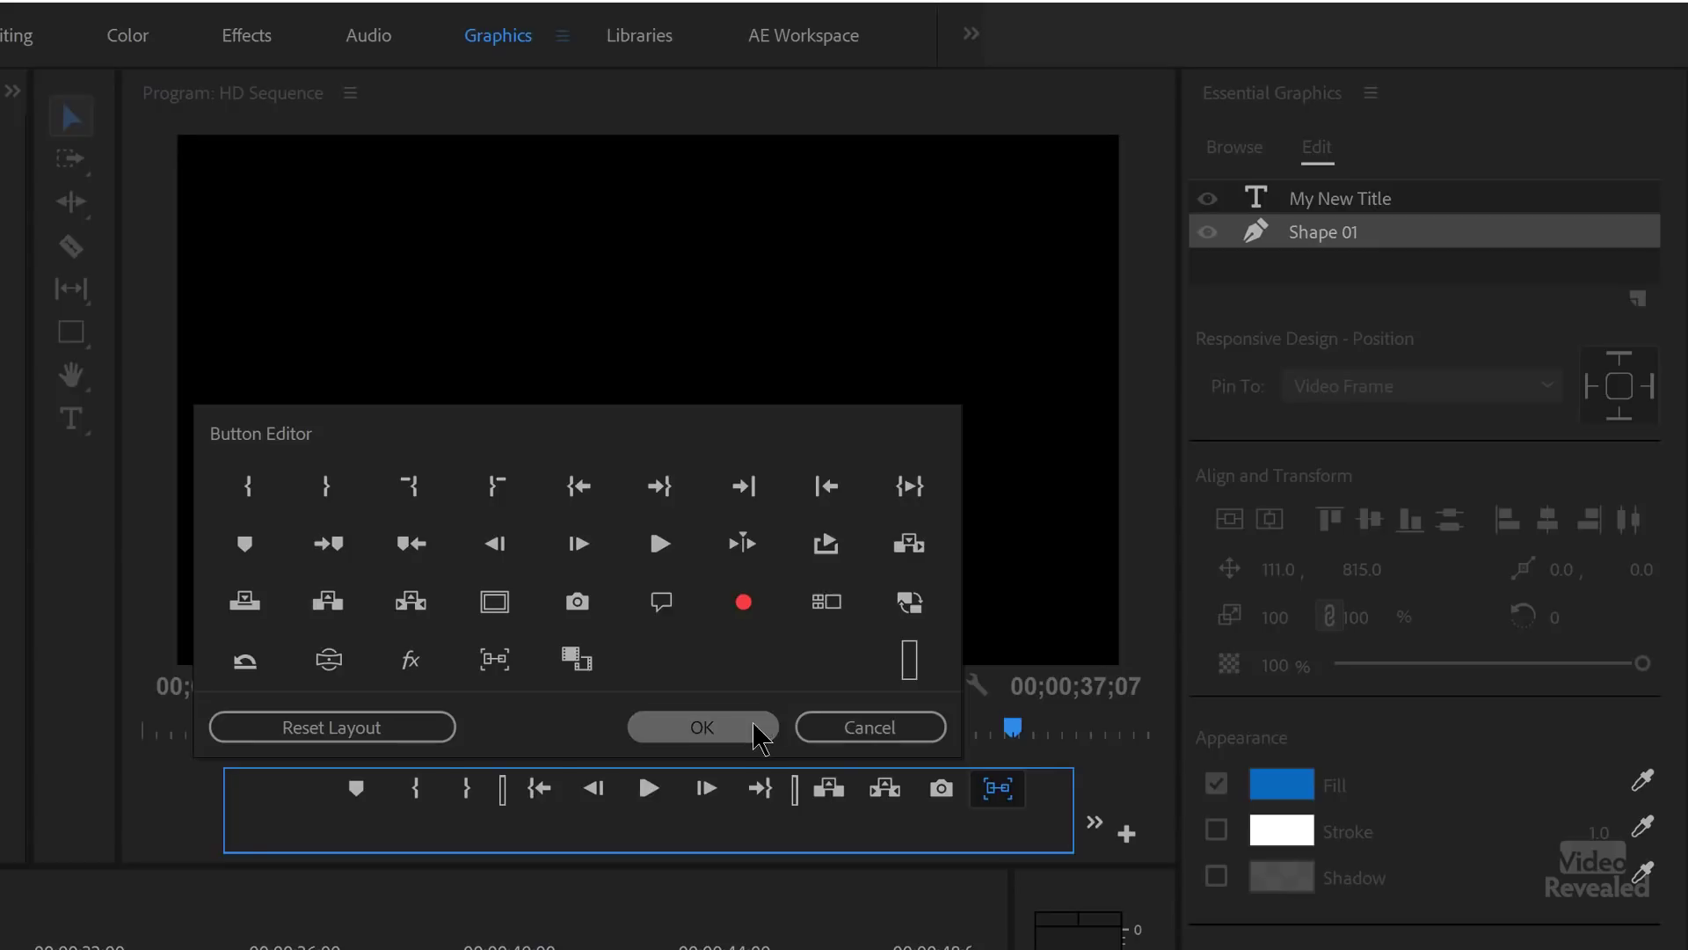
click(765, 728)
Step: With Program monitor snapping on, snap Shape 01 to the centre of the title text at about 105, 808.4
click(1011, 849)
drag(394, 602, 393, 612)
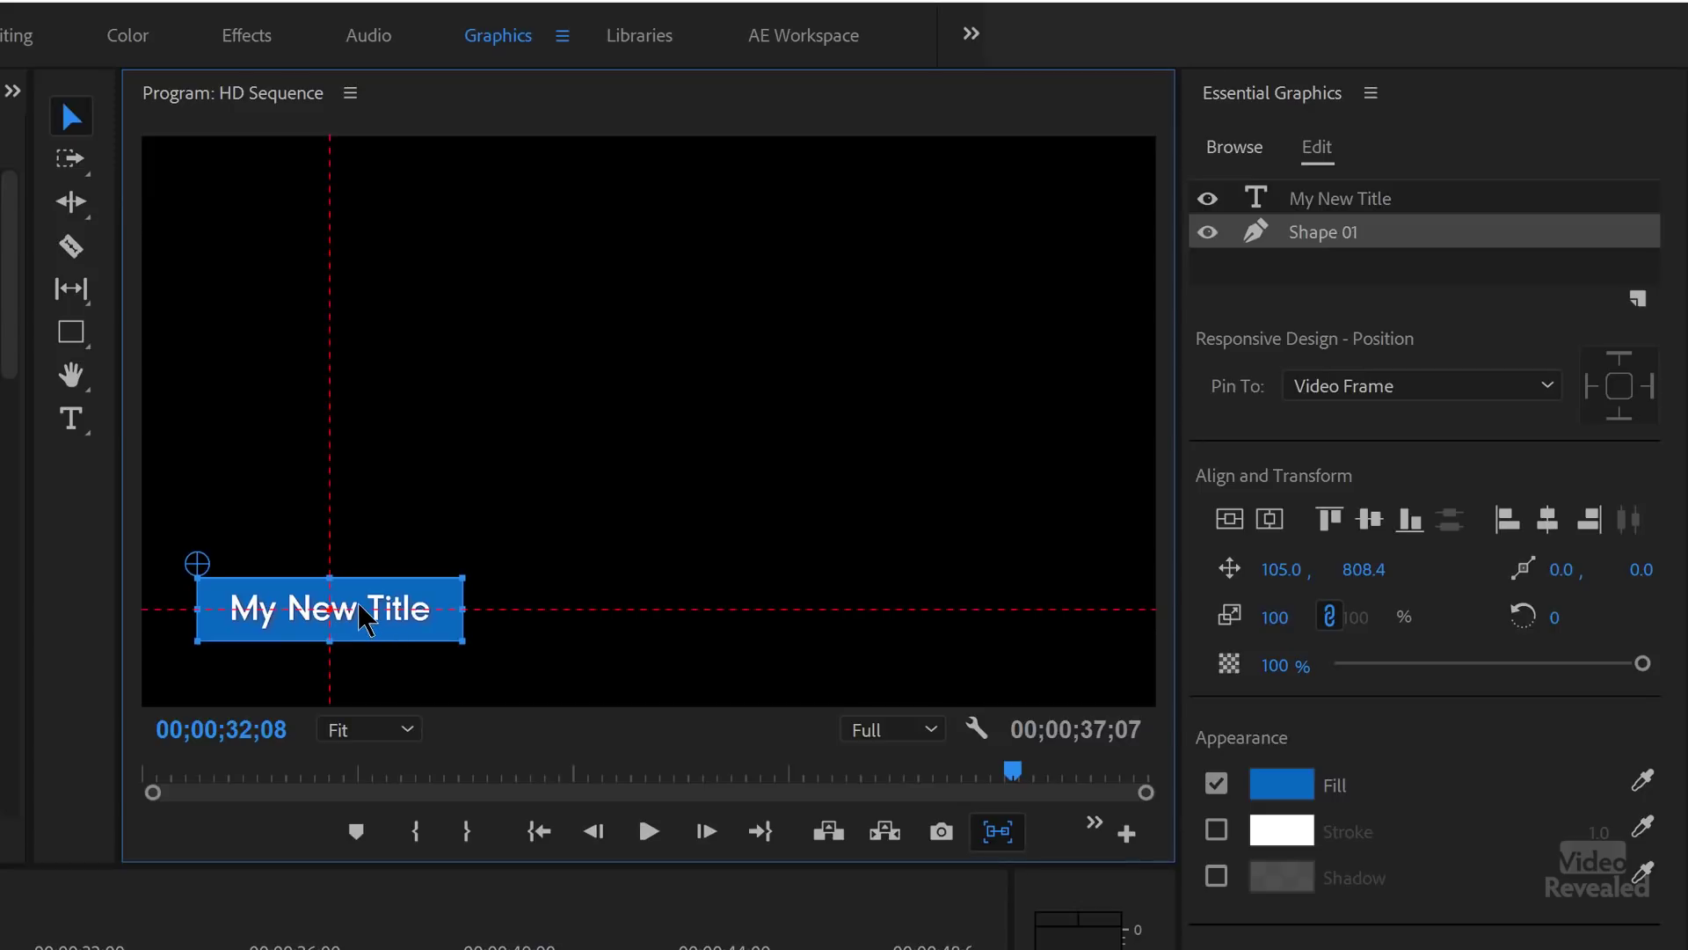
Step: Try moving Shape 01 without snapping to about 615.9, 505.5, and return it to the centre of the title text
click(1013, 834)
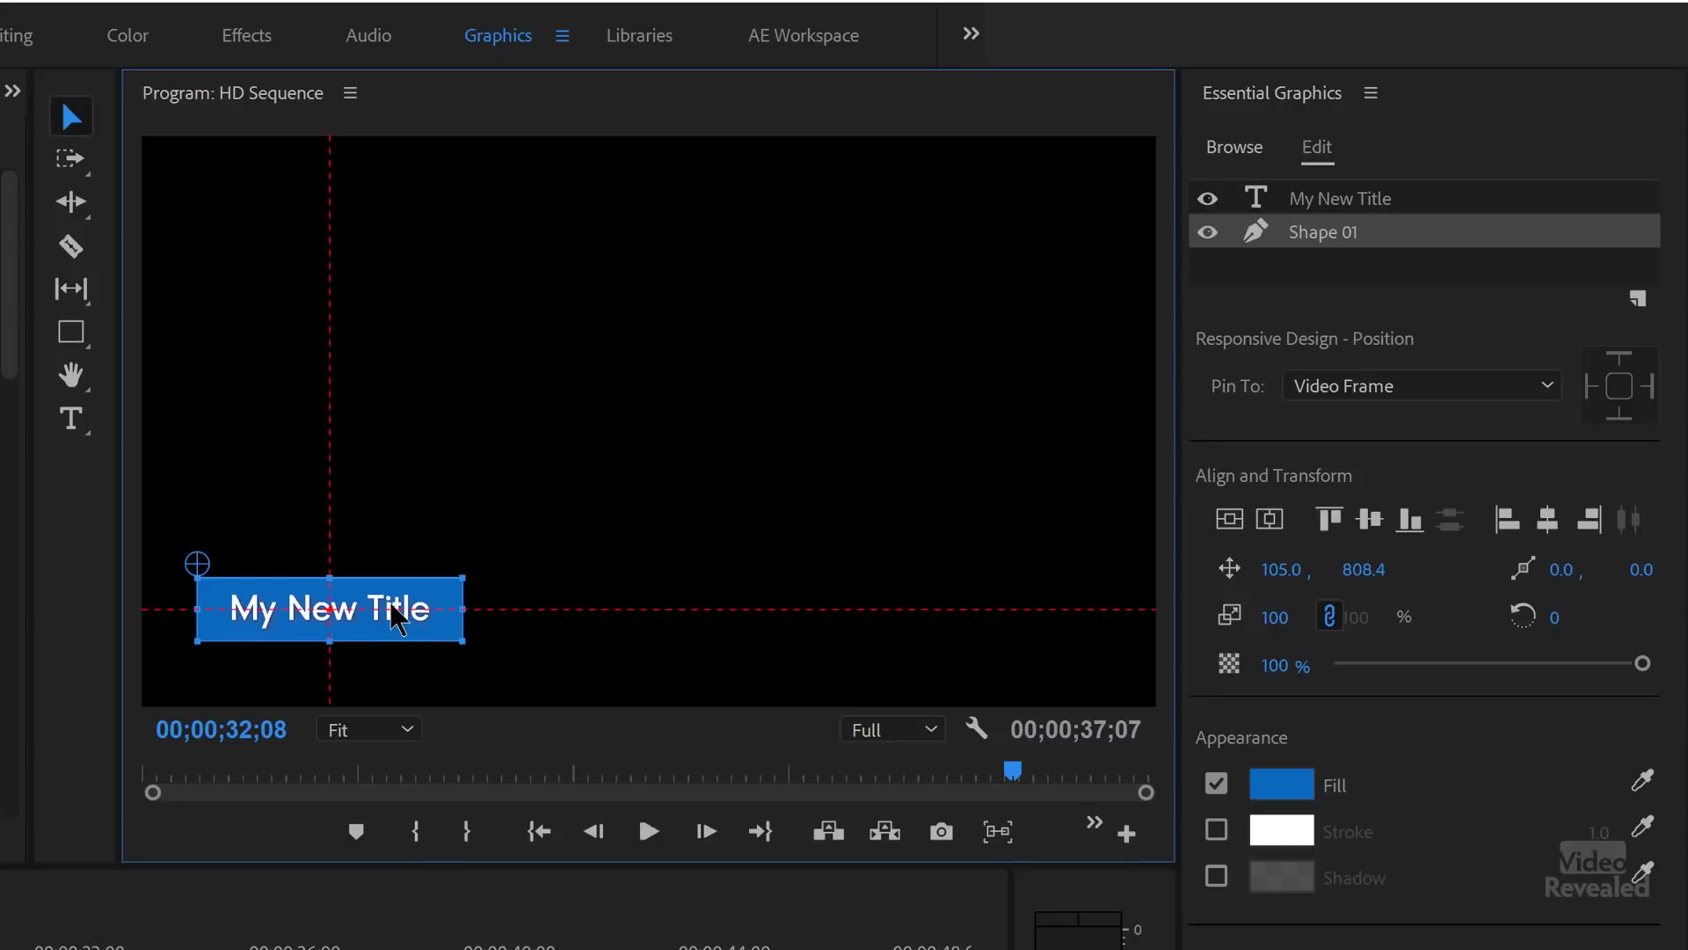
drag(391, 616, 538, 475)
drag(658, 446, 529, 480)
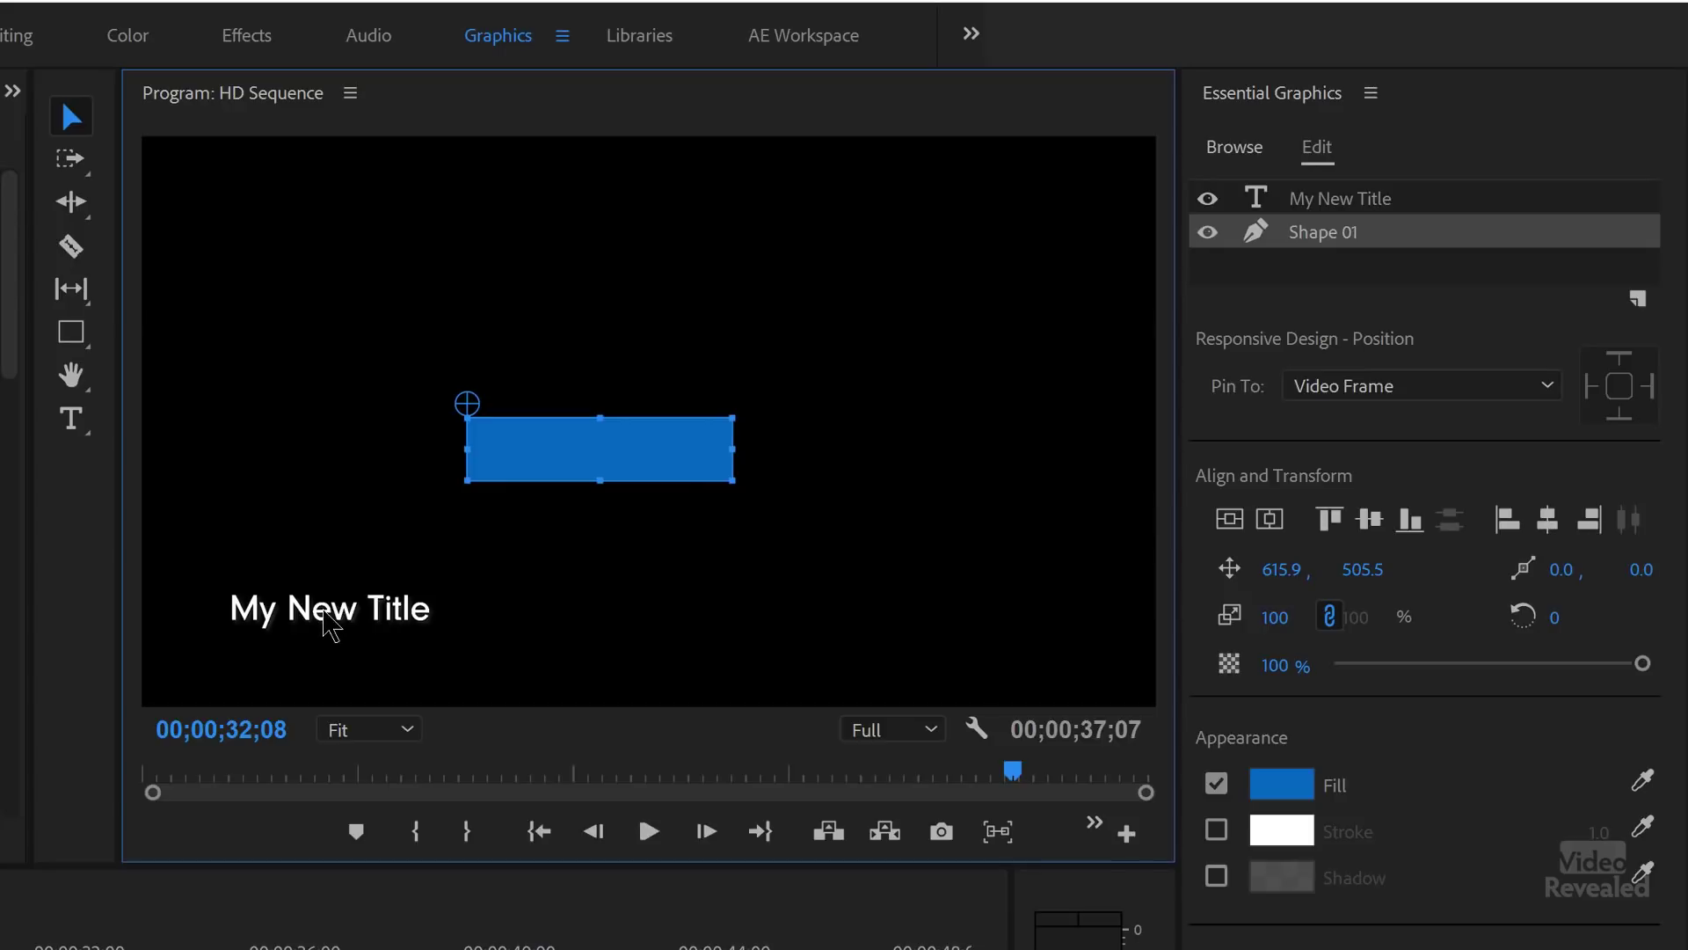
drag(659, 453, 401, 620)
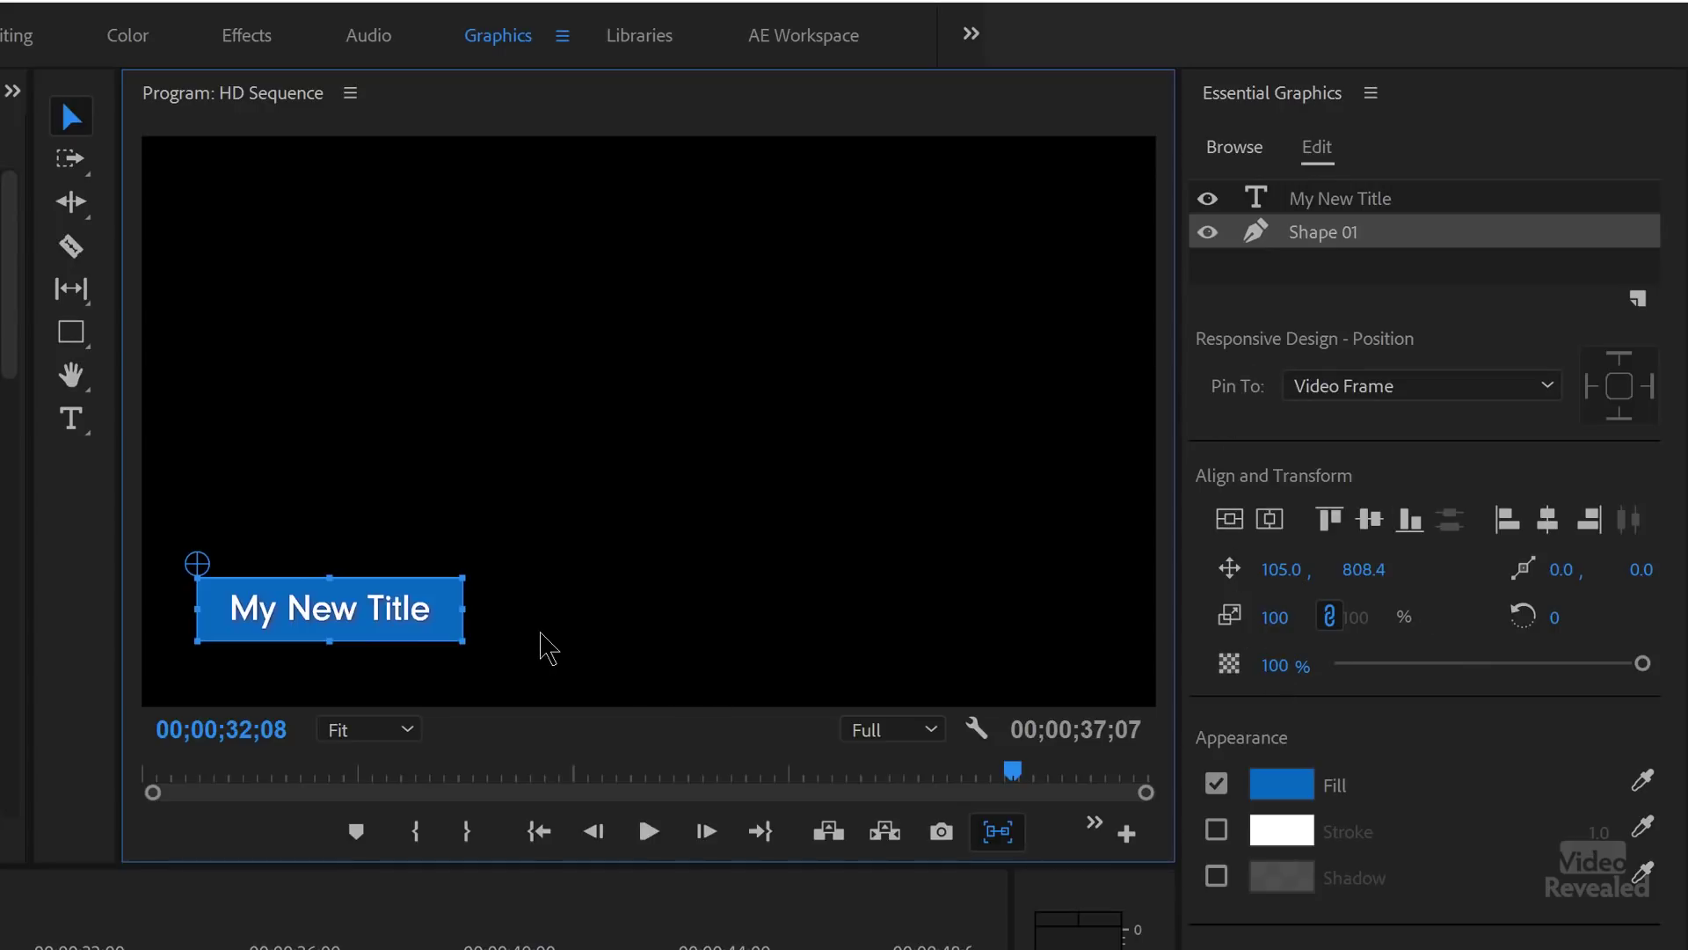
Step: View the title's text settings, try centering Shape 01 vertically and horizontally in the frame, and undo both alignments
click(414, 610)
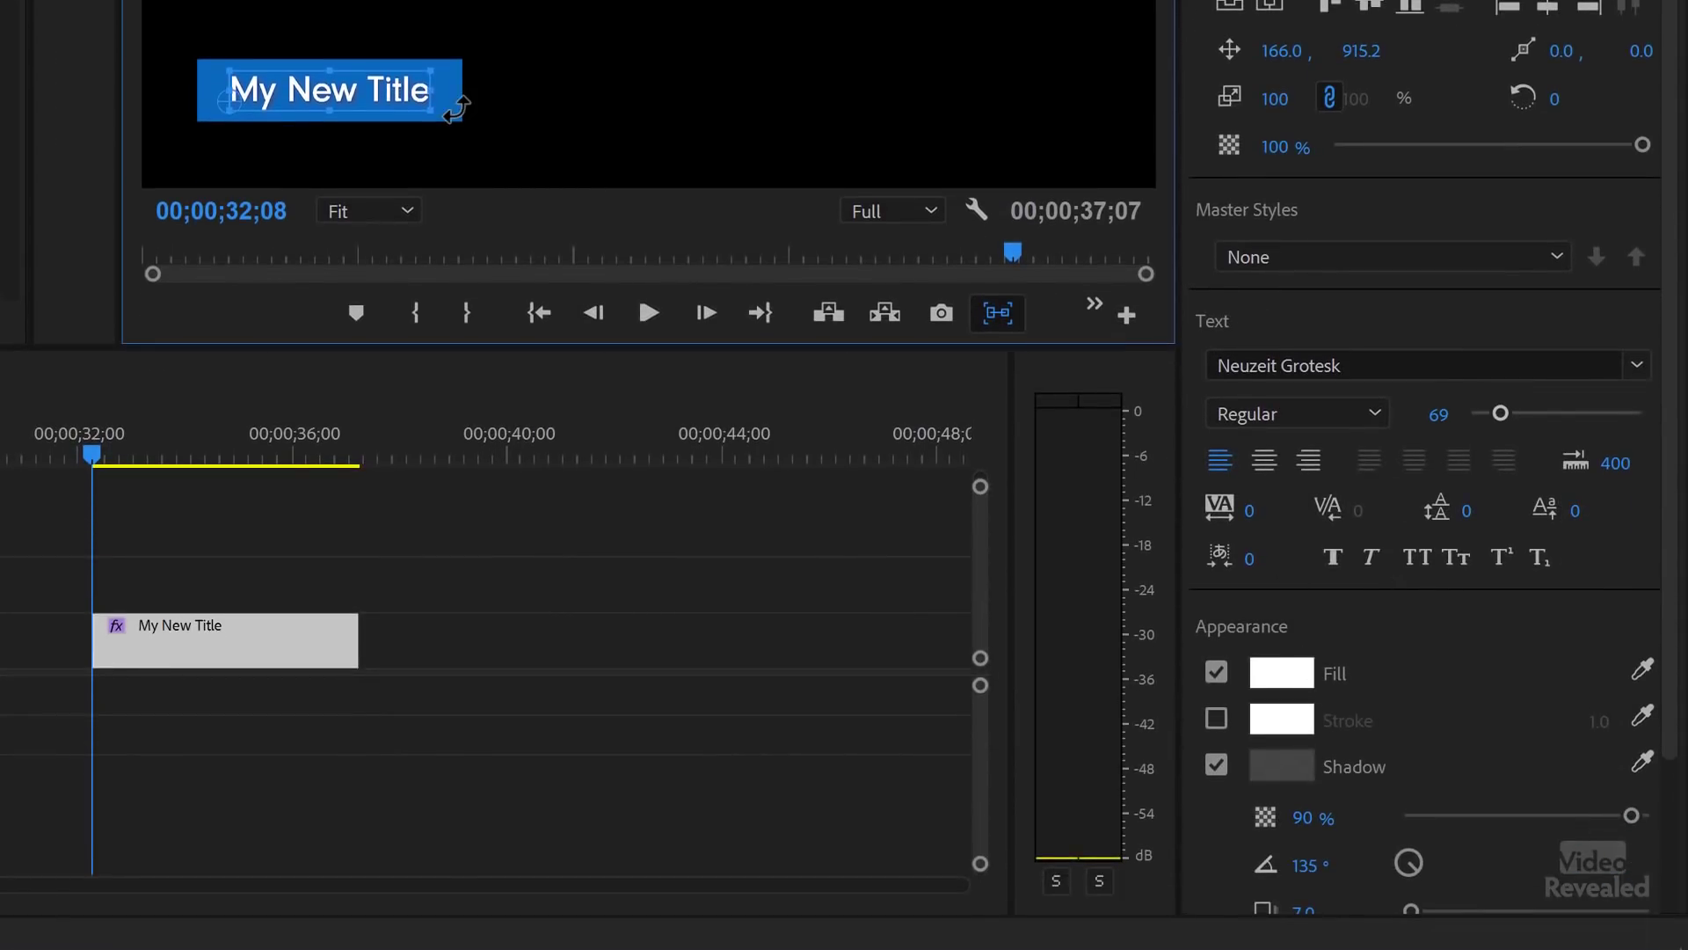
click(1325, 140)
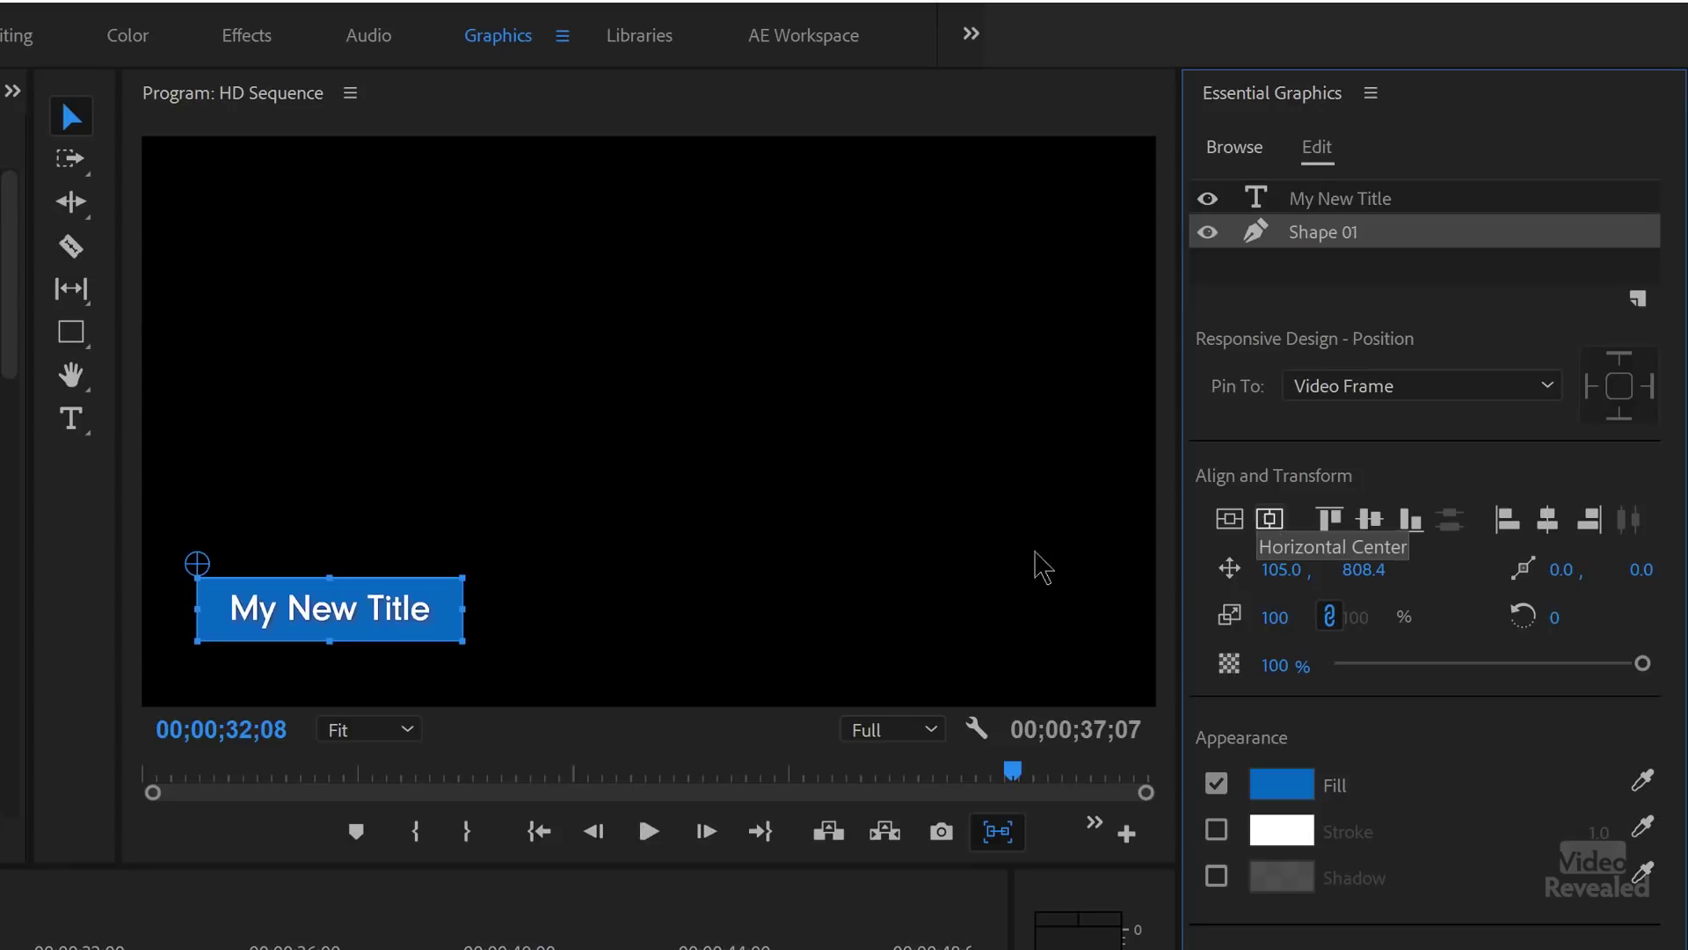
click(1229, 519)
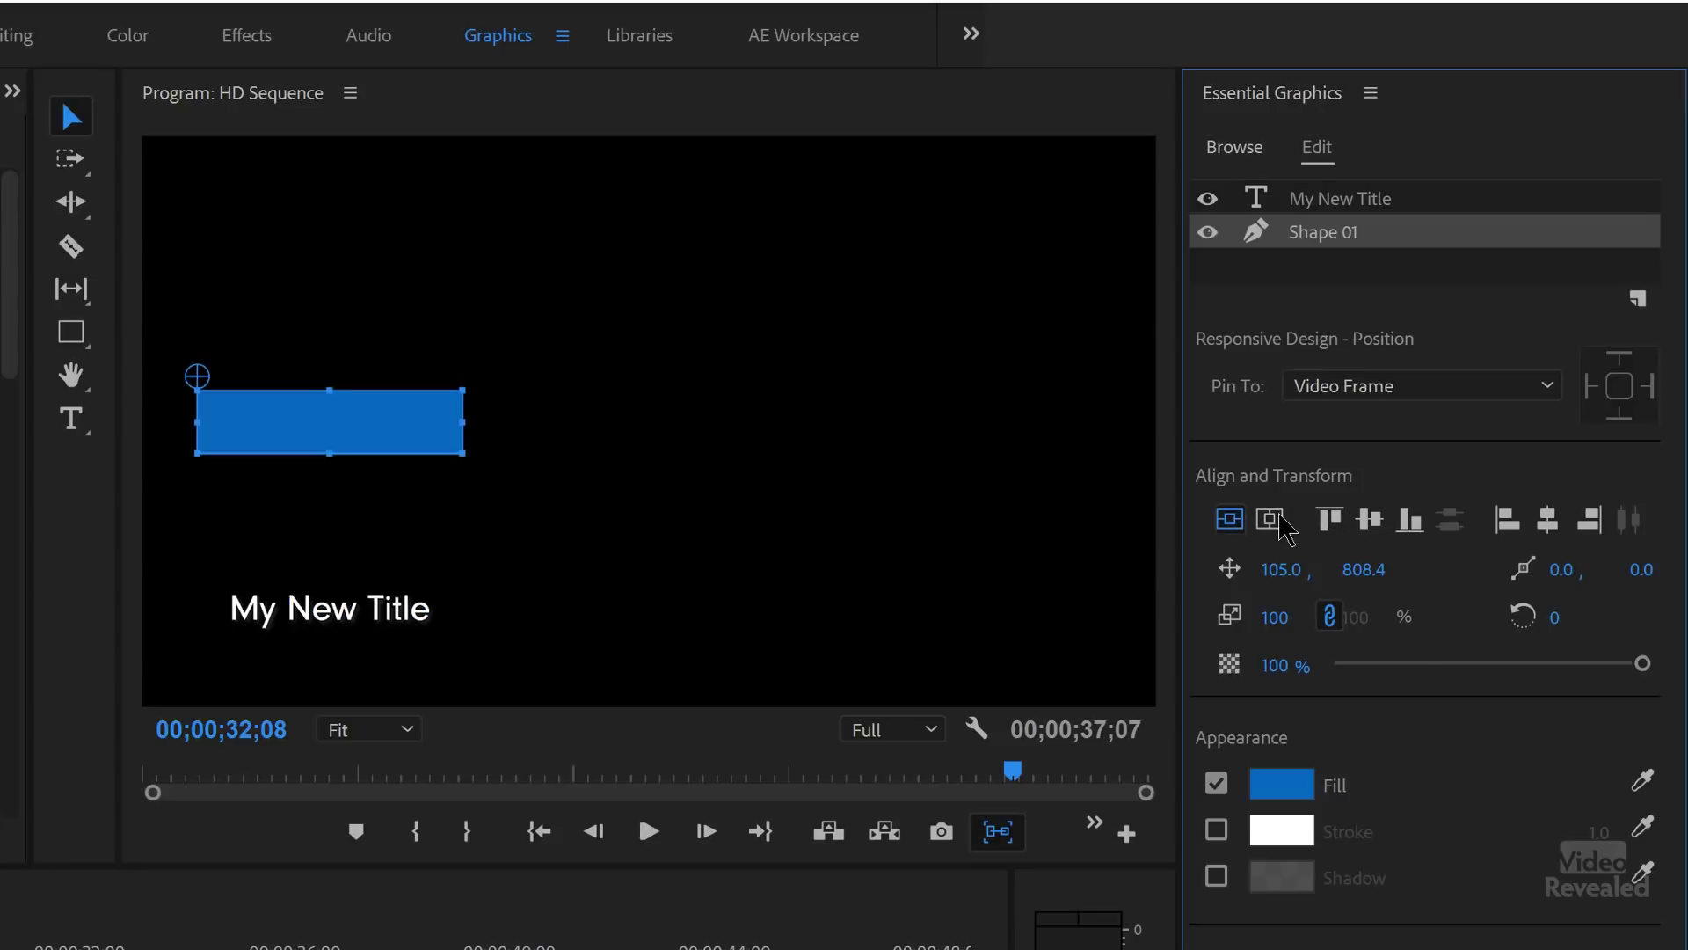
click(1270, 519)
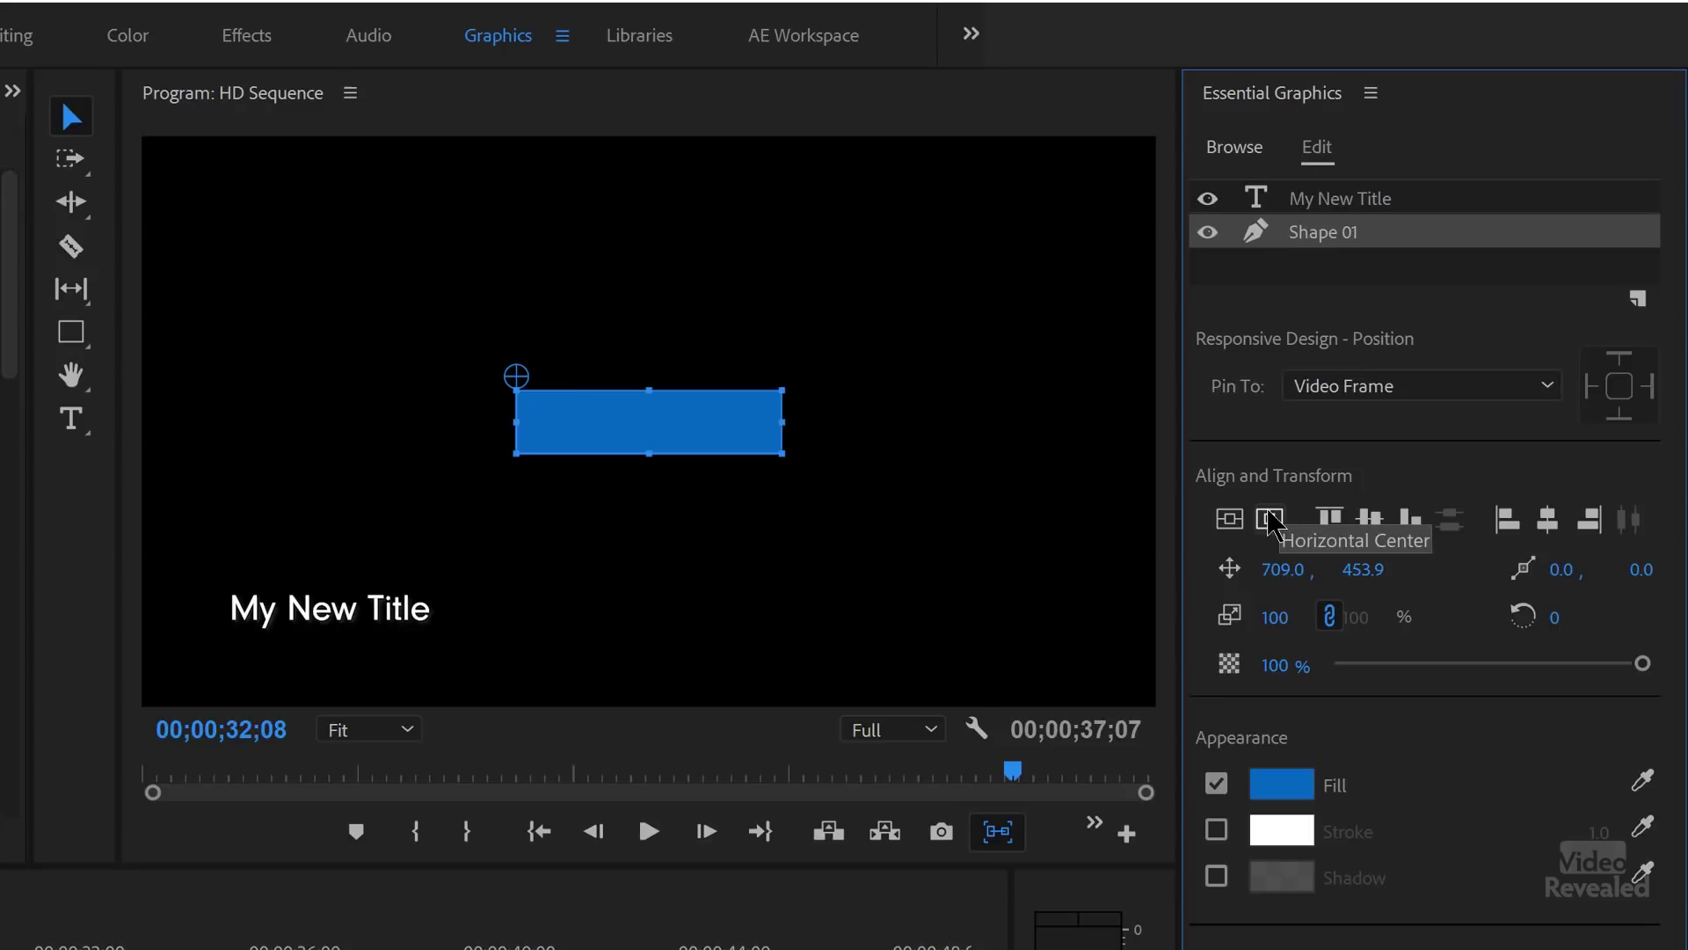
key(ctrl+z)
key(ctrl+z)
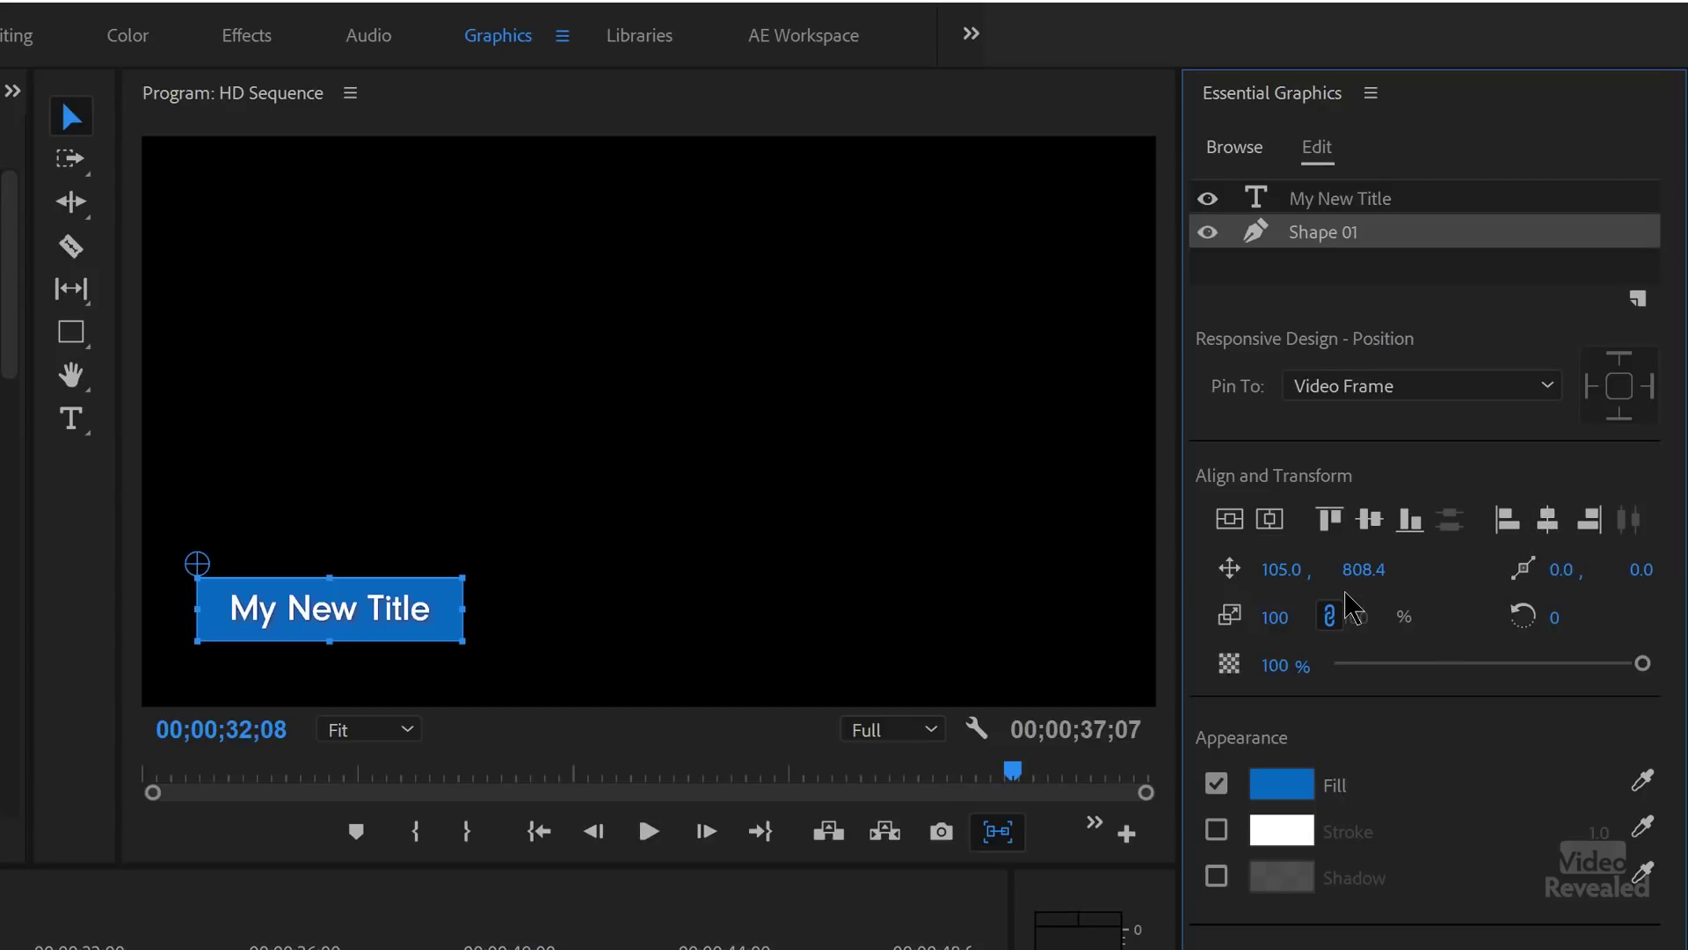
Step: Set Shape 01's horizontal position to 116 and scale to 98%, undo a trial rotation, and leave opacity at 100%
drag(1281, 581, 1374, 587)
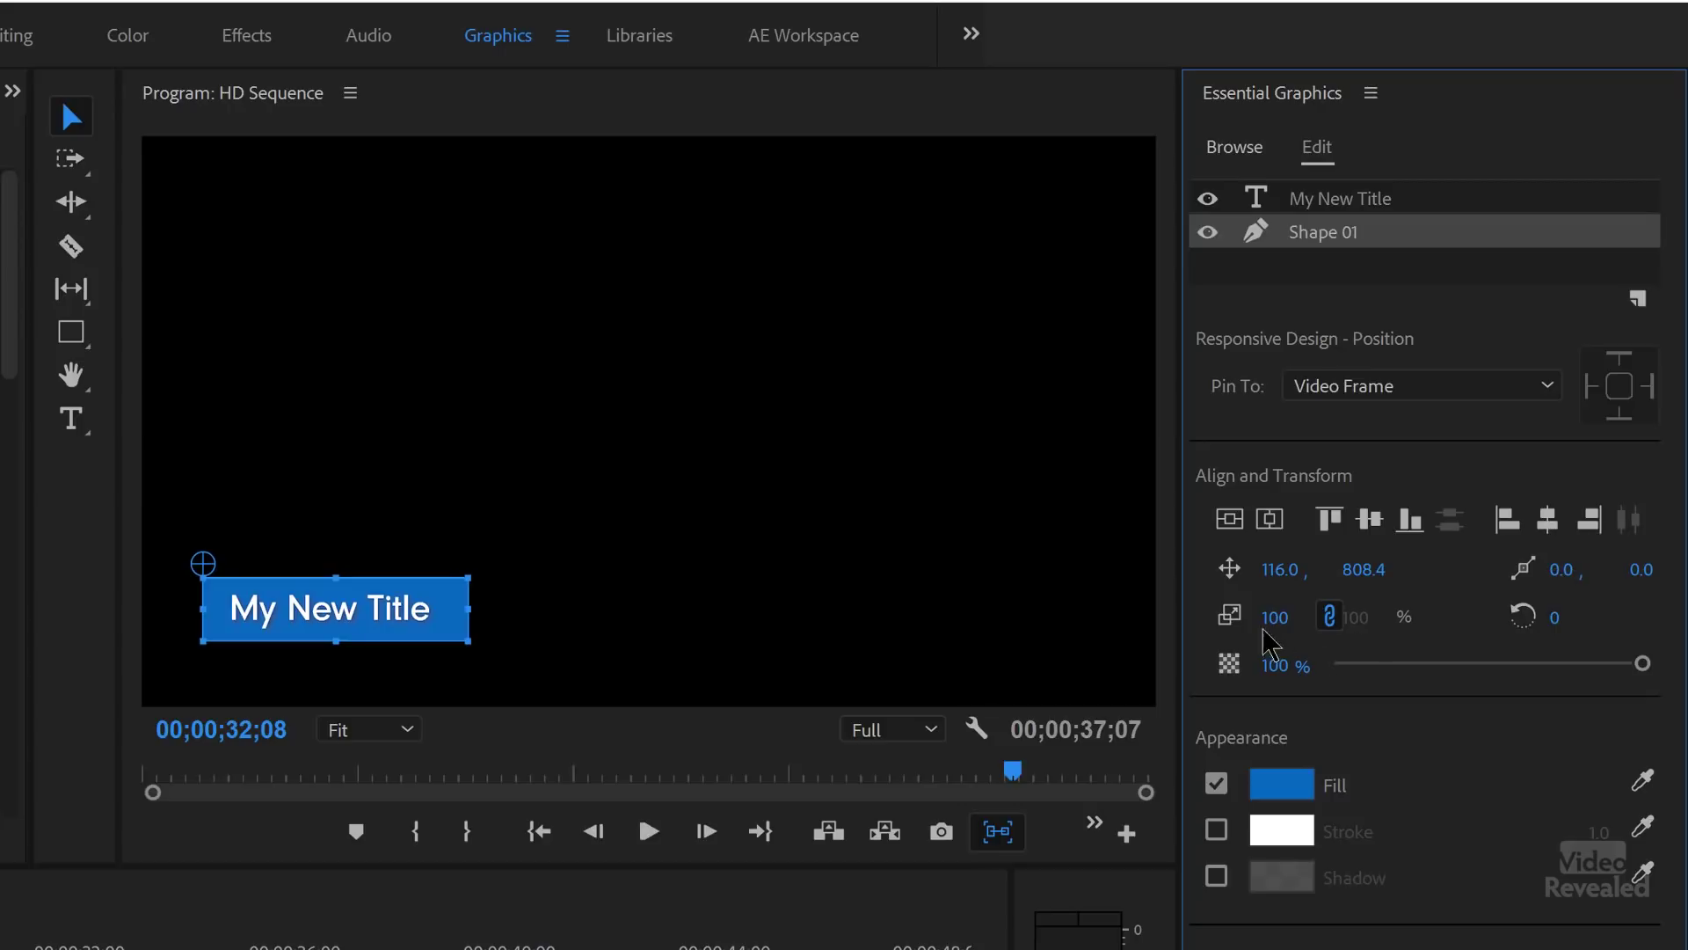
drag(1272, 626, 1268, 629)
mouse_move(1555, 625)
mouse_down()
mouse_move(1585, 615)
mouse_move(1535, 622)
mouse_up()
key(ctrl+z)
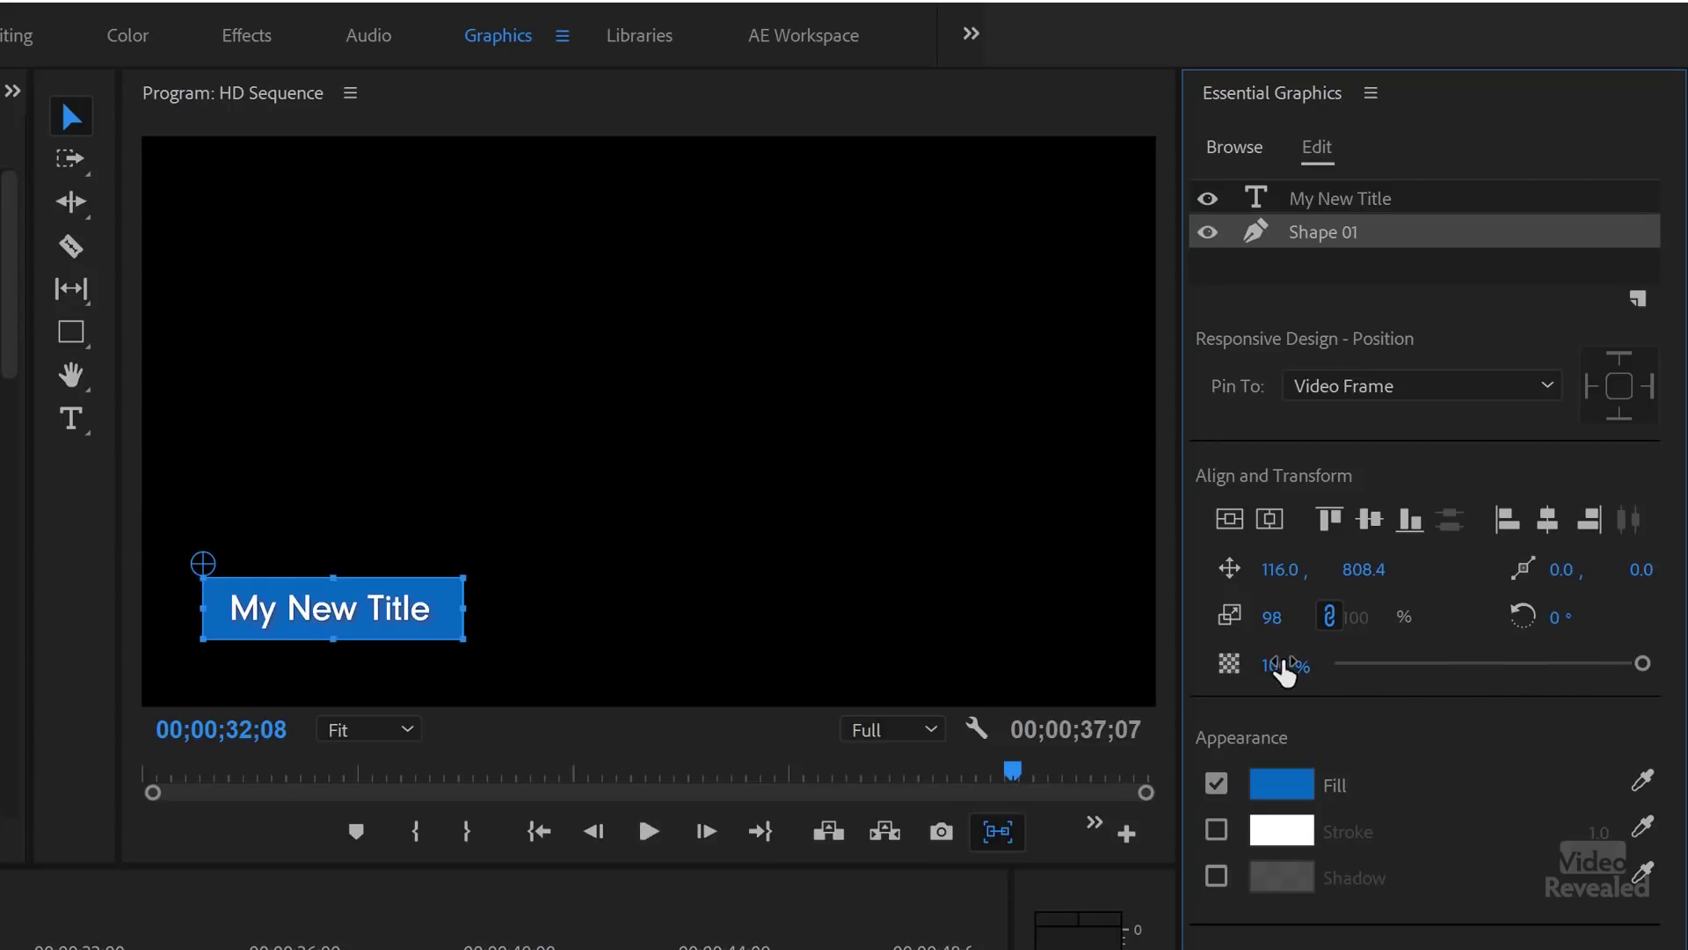
drag(1293, 676, 1434, 661)
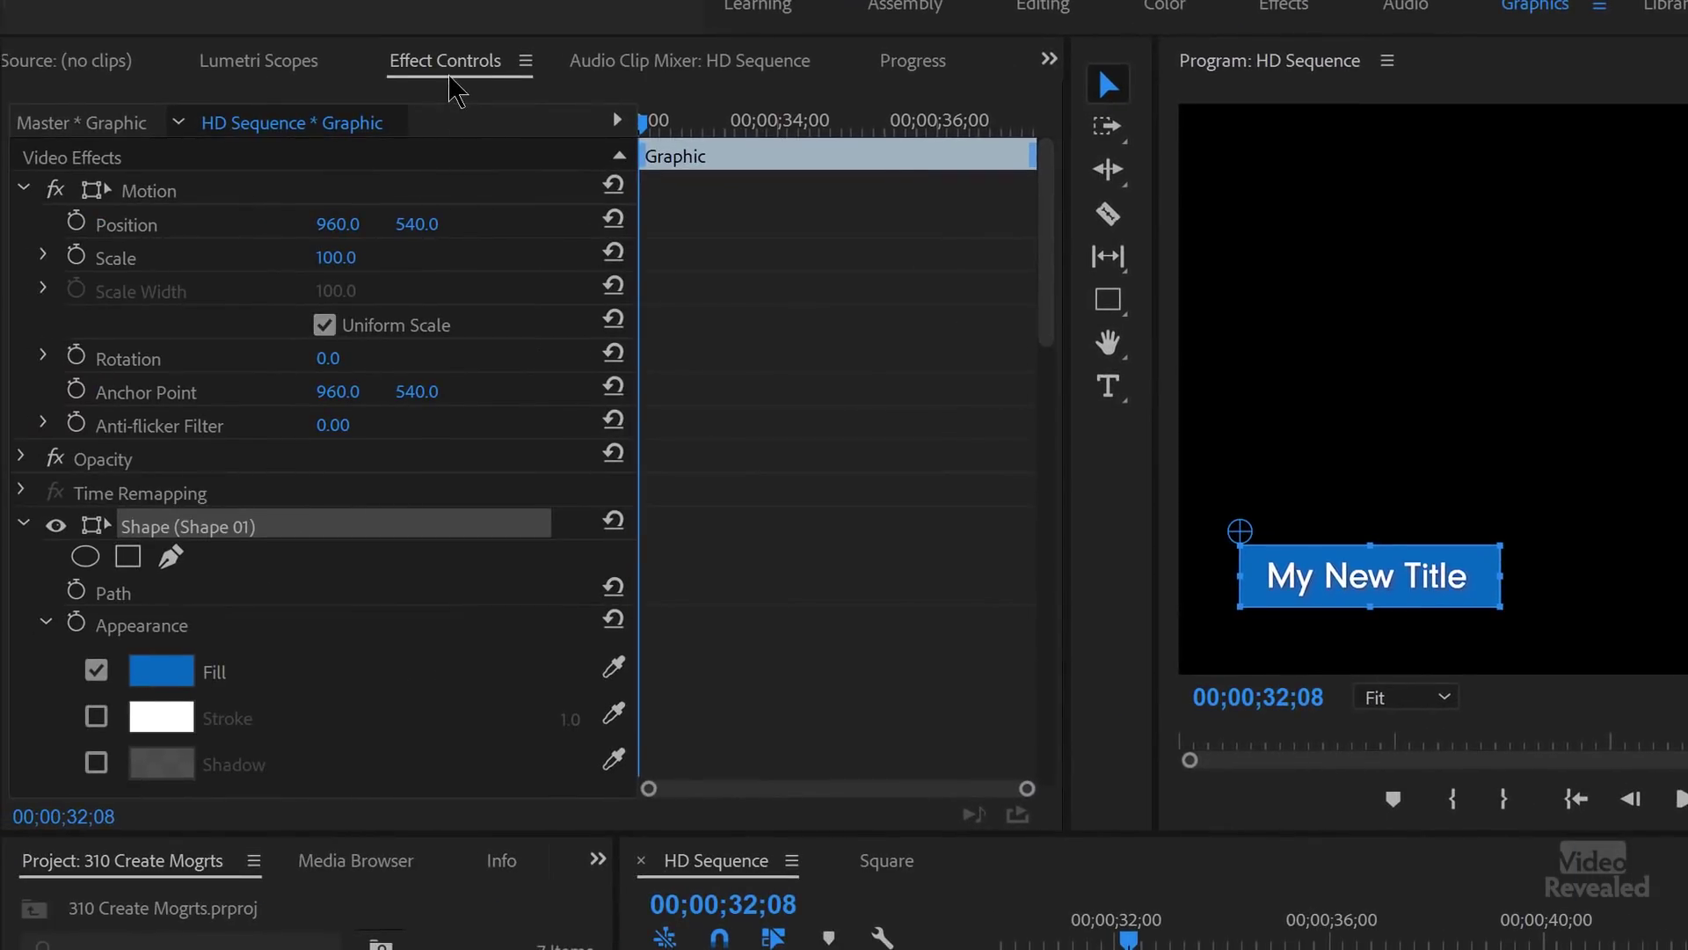
Step: View the graphic's motion and Shape 01 properties in Effect Controls
click(452, 72)
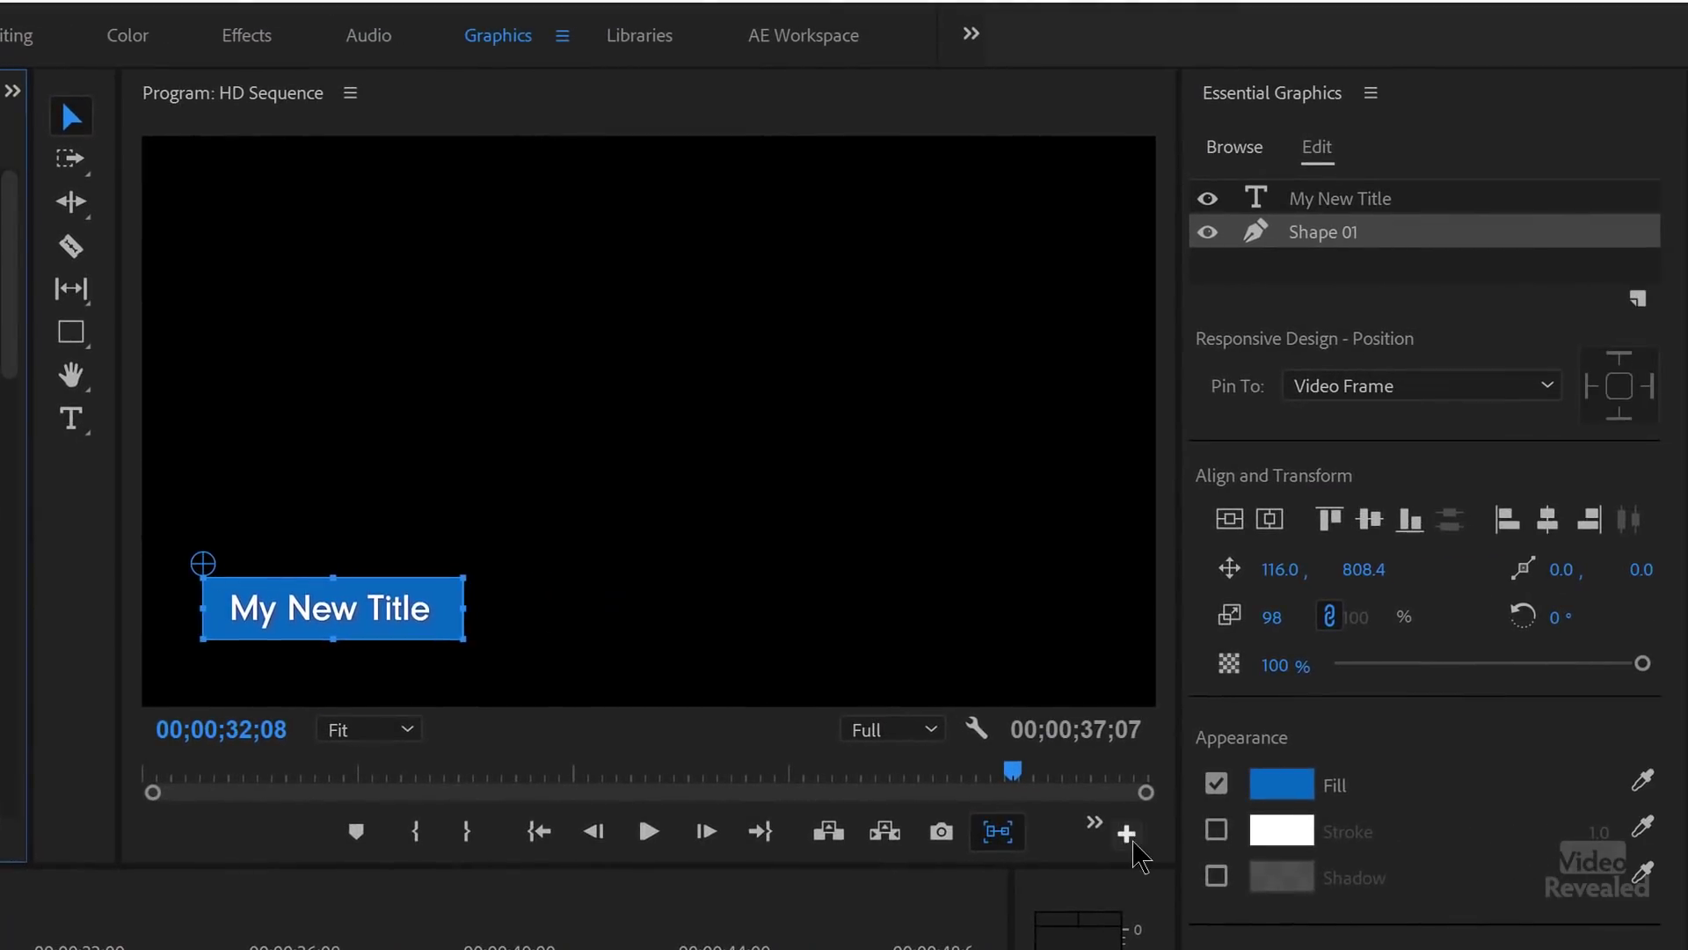
Step: Change Shape 01's fill to the solid red colour CC2D00
click(1291, 791)
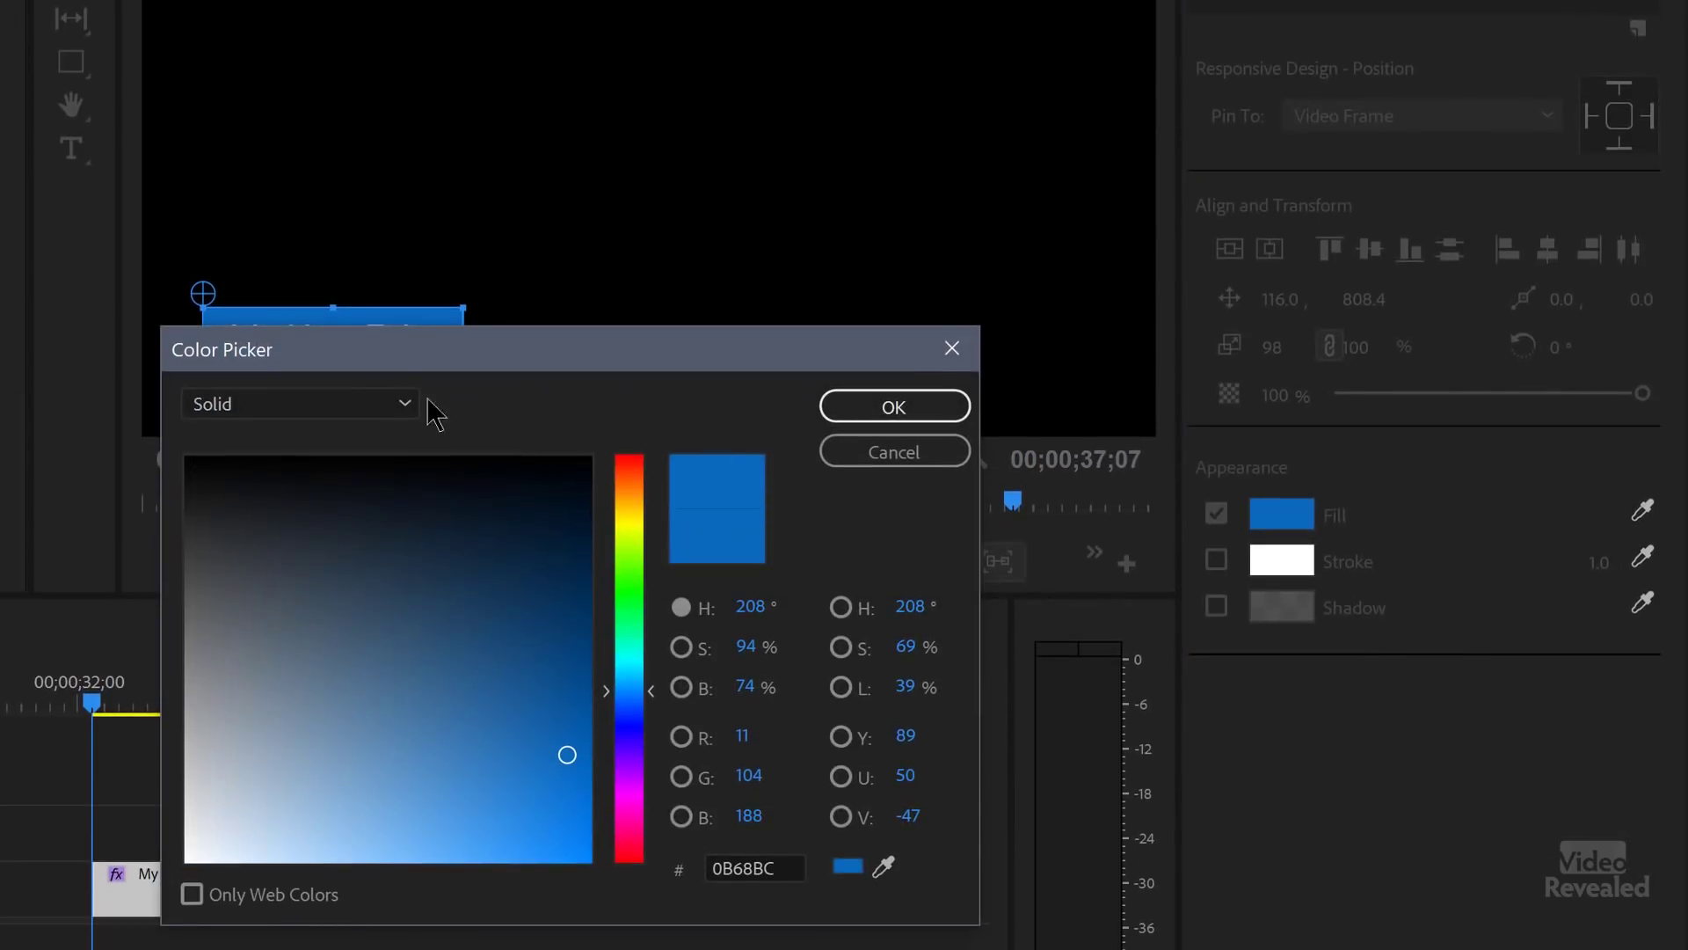
click(568, 547)
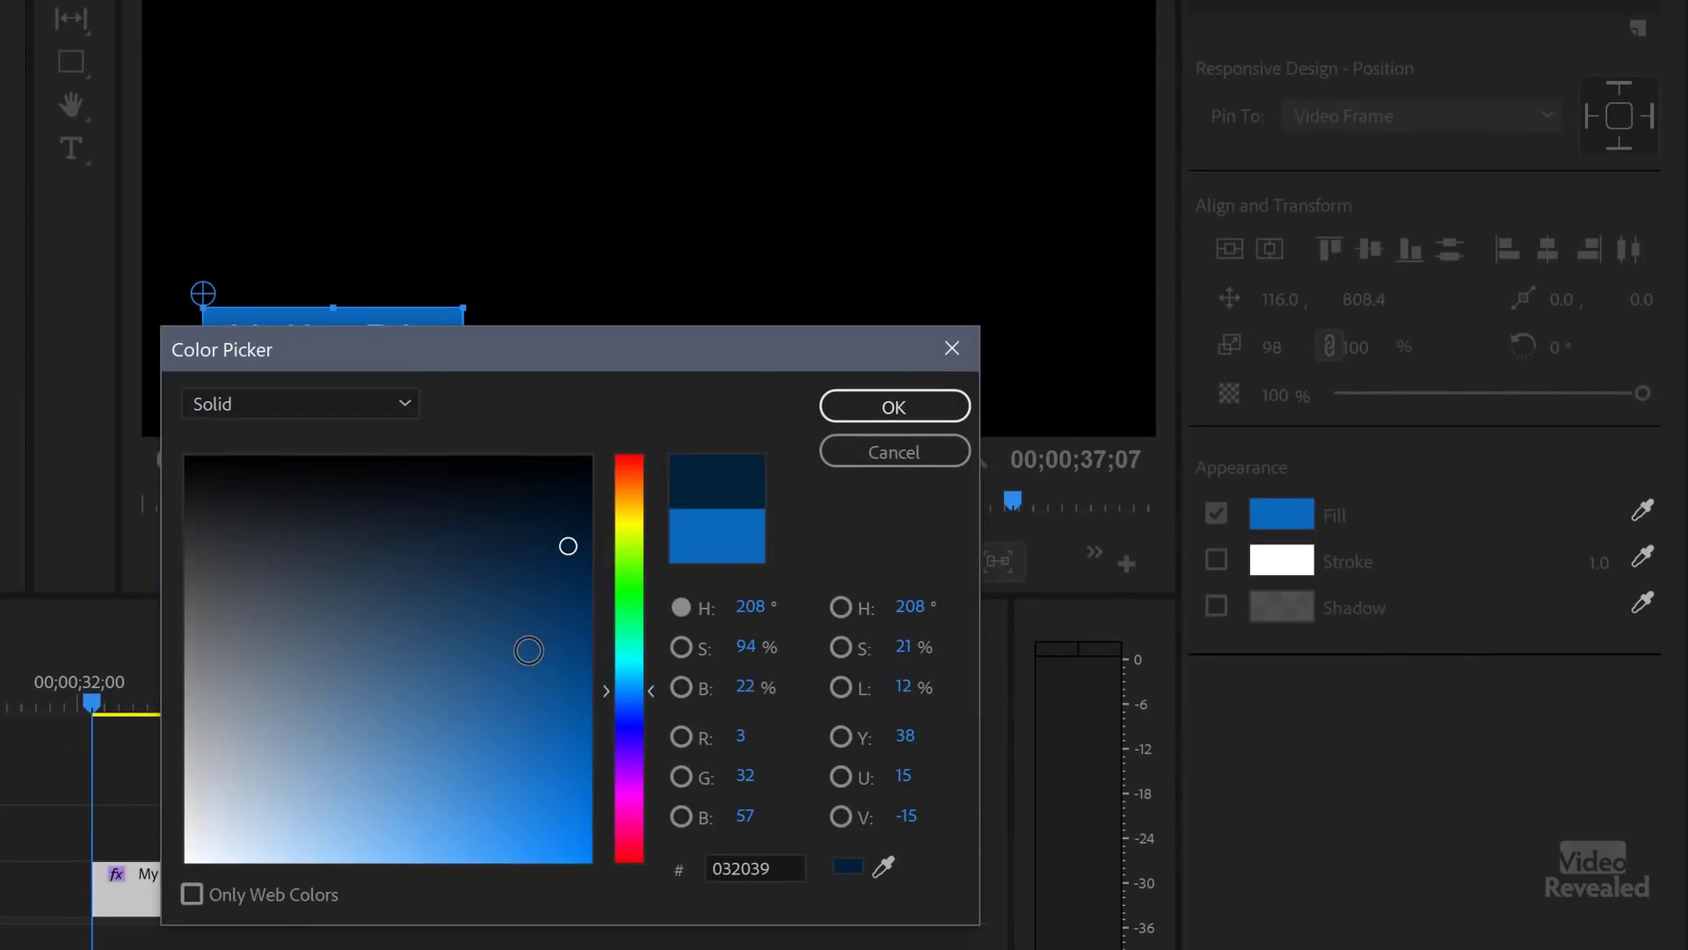
mouse_move(639, 488)
mouse_down()
mouse_move(641, 521)
mouse_move(639, 469)
mouse_up()
click(589, 779)
click(893, 406)
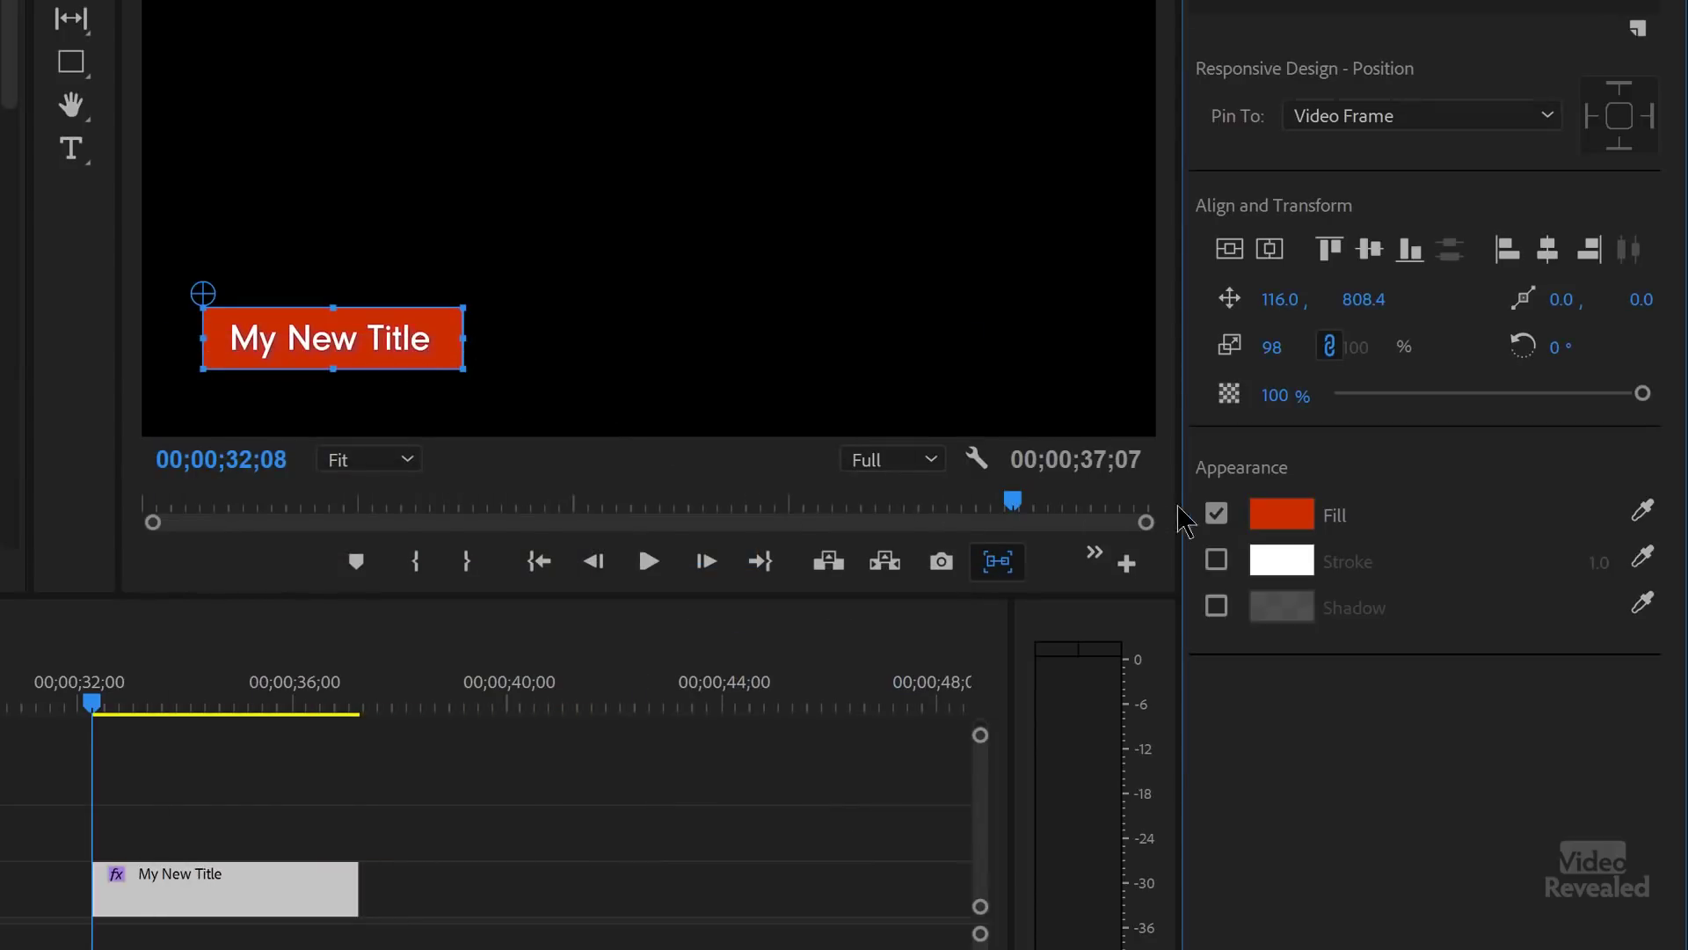
Step: Switch Shape 01's fill to a Linear Gradient and remove the white middle colour stop
click(1286, 517)
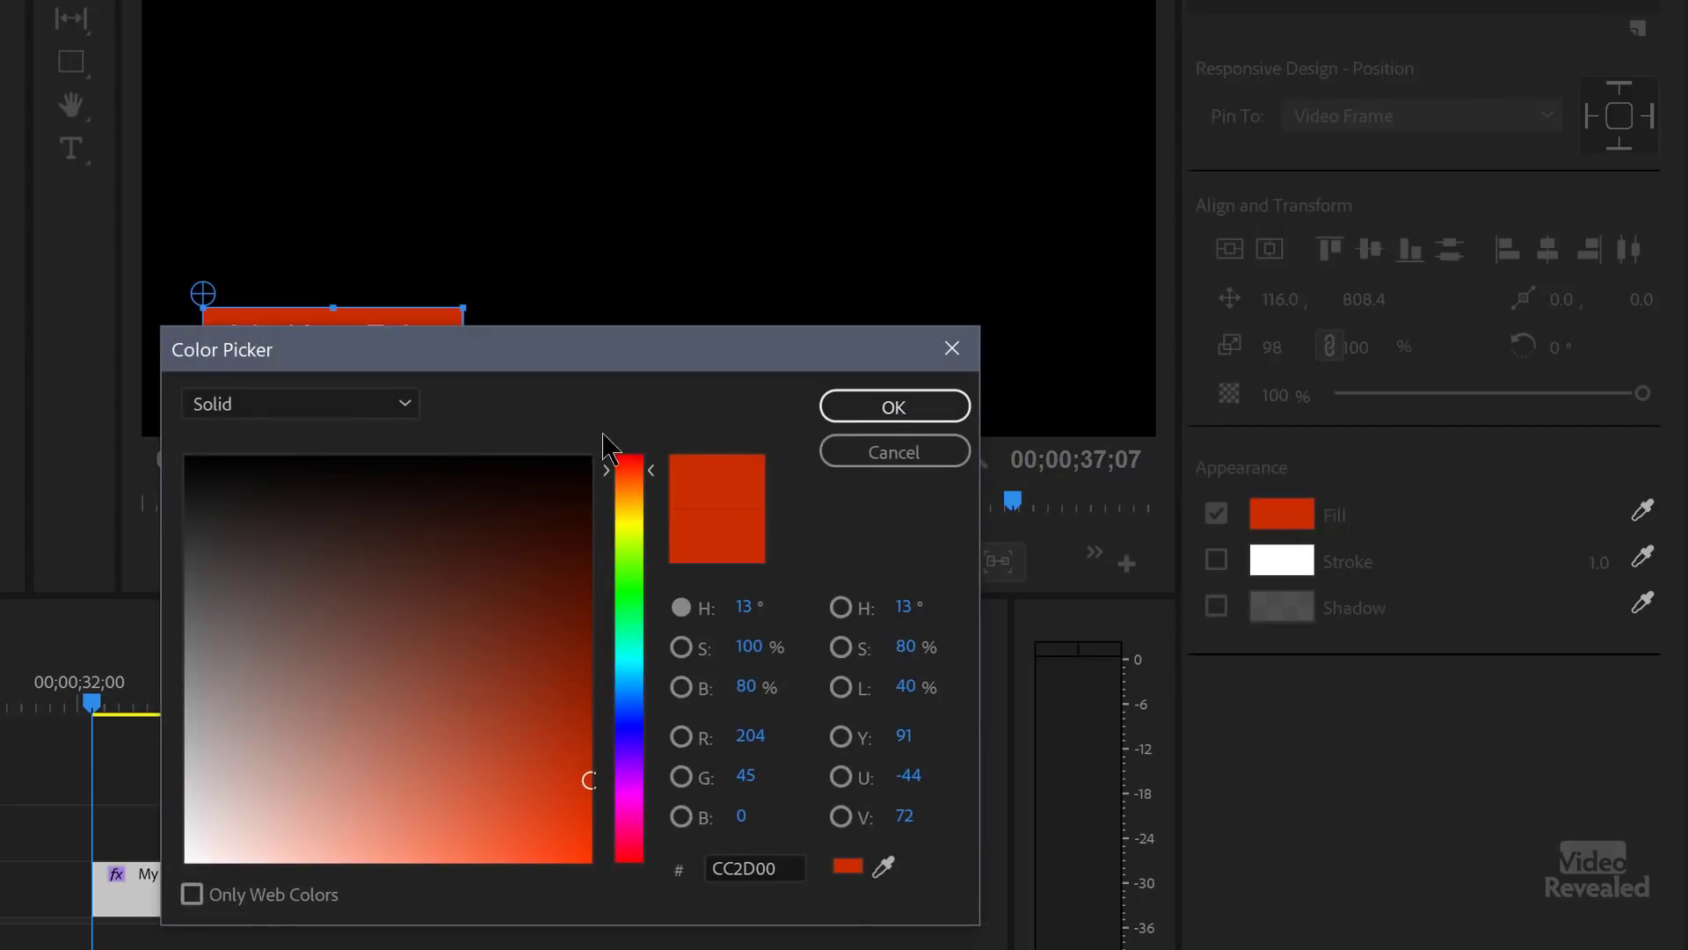
click(375, 409)
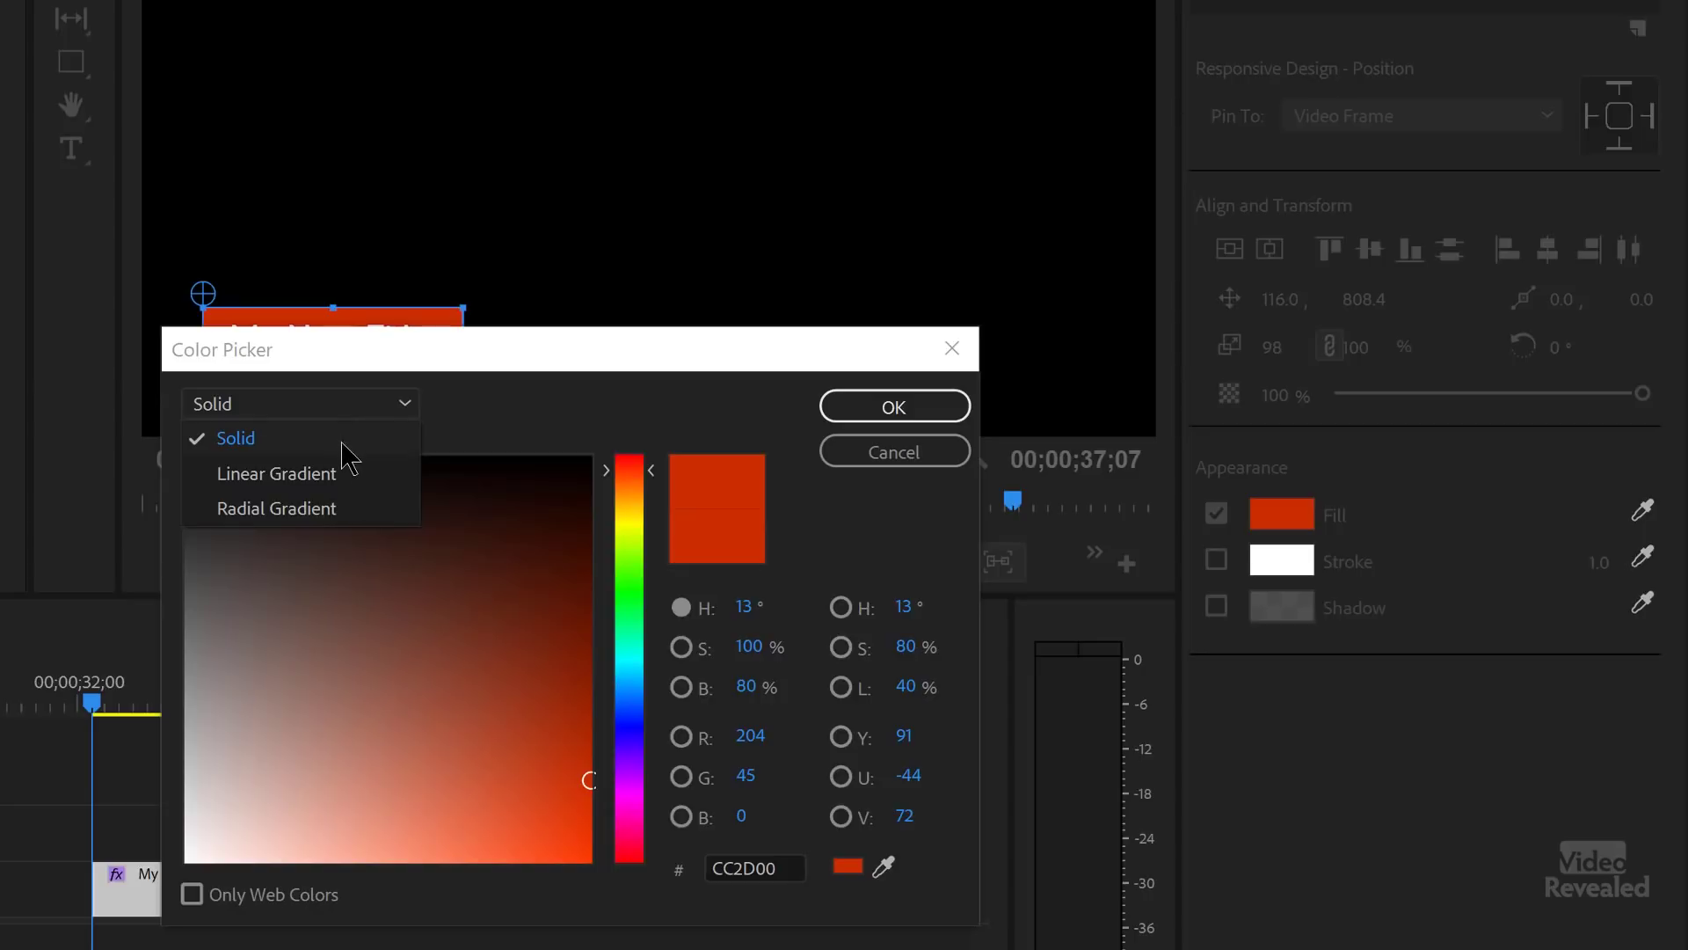
click(320, 482)
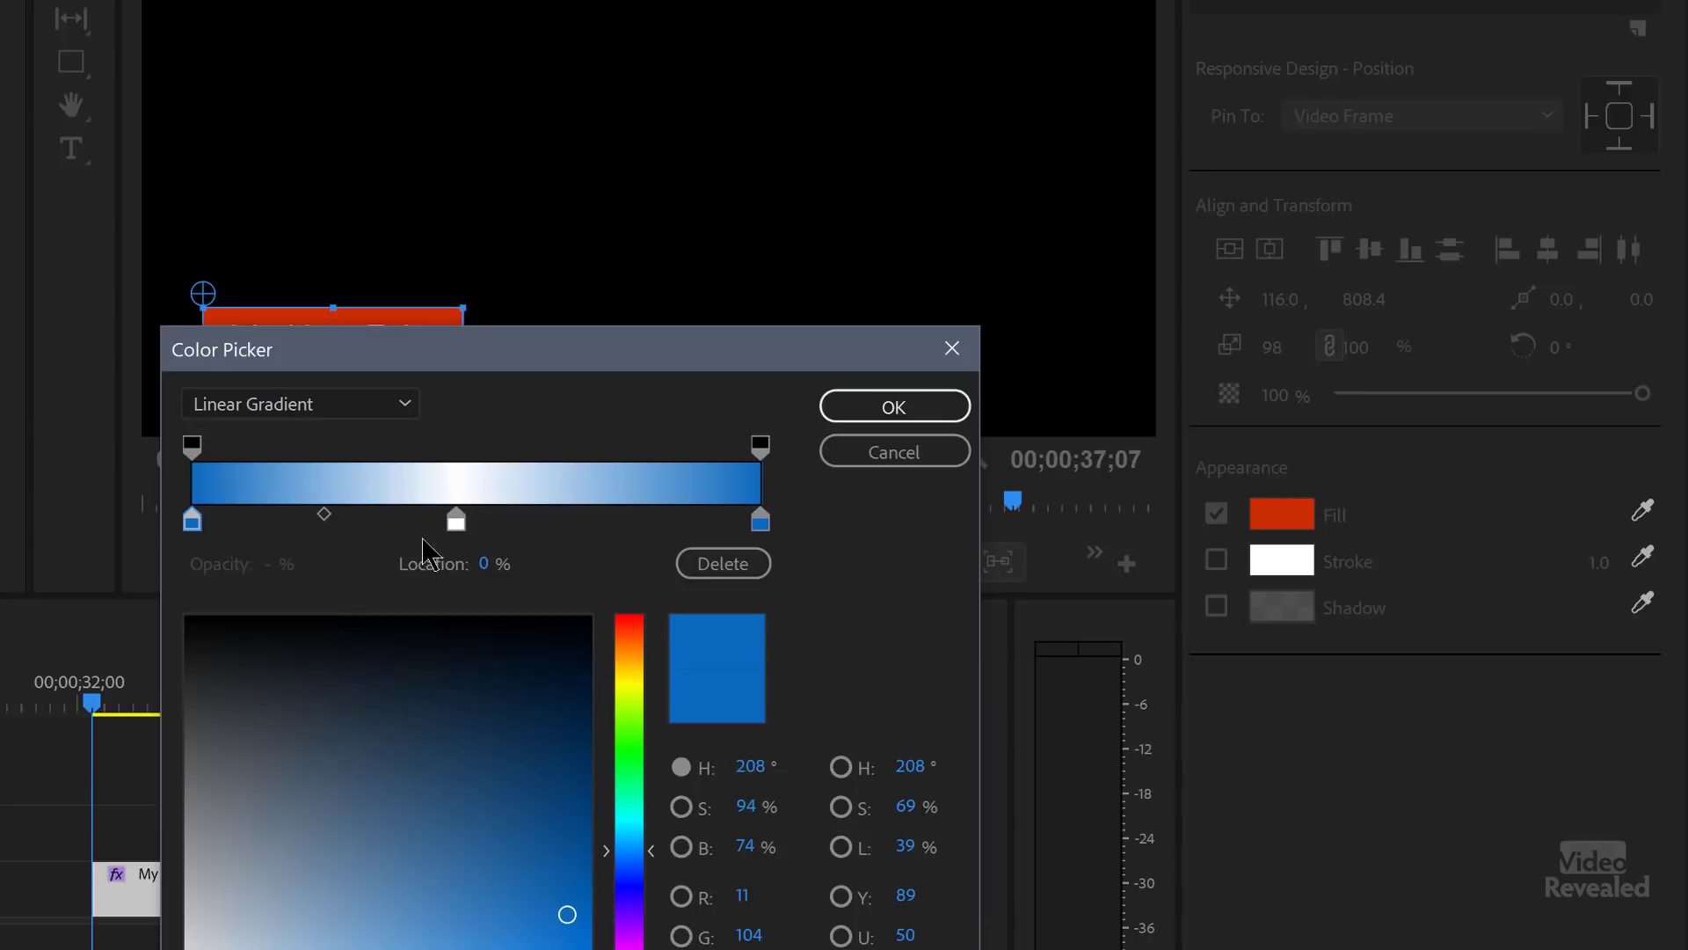
drag(456, 519, 460, 625)
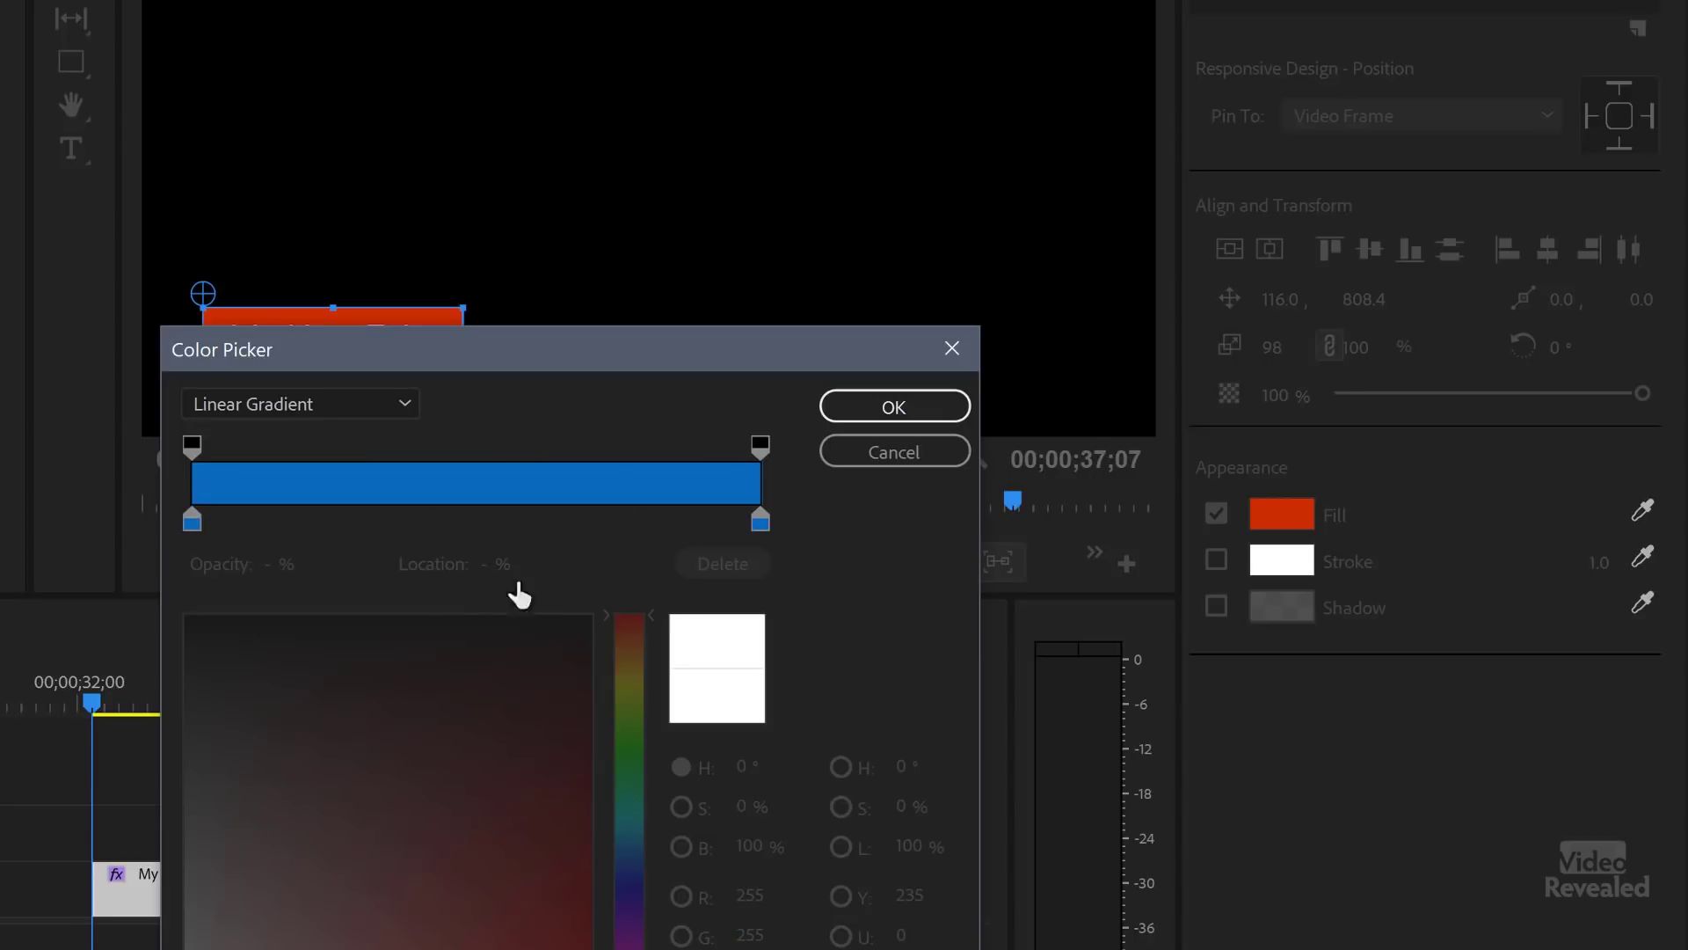
Step: Make Shape 01's linear gradient fade out by setting the end opacity stop to 0% and the opacity midpoint location to 50%
click(761, 522)
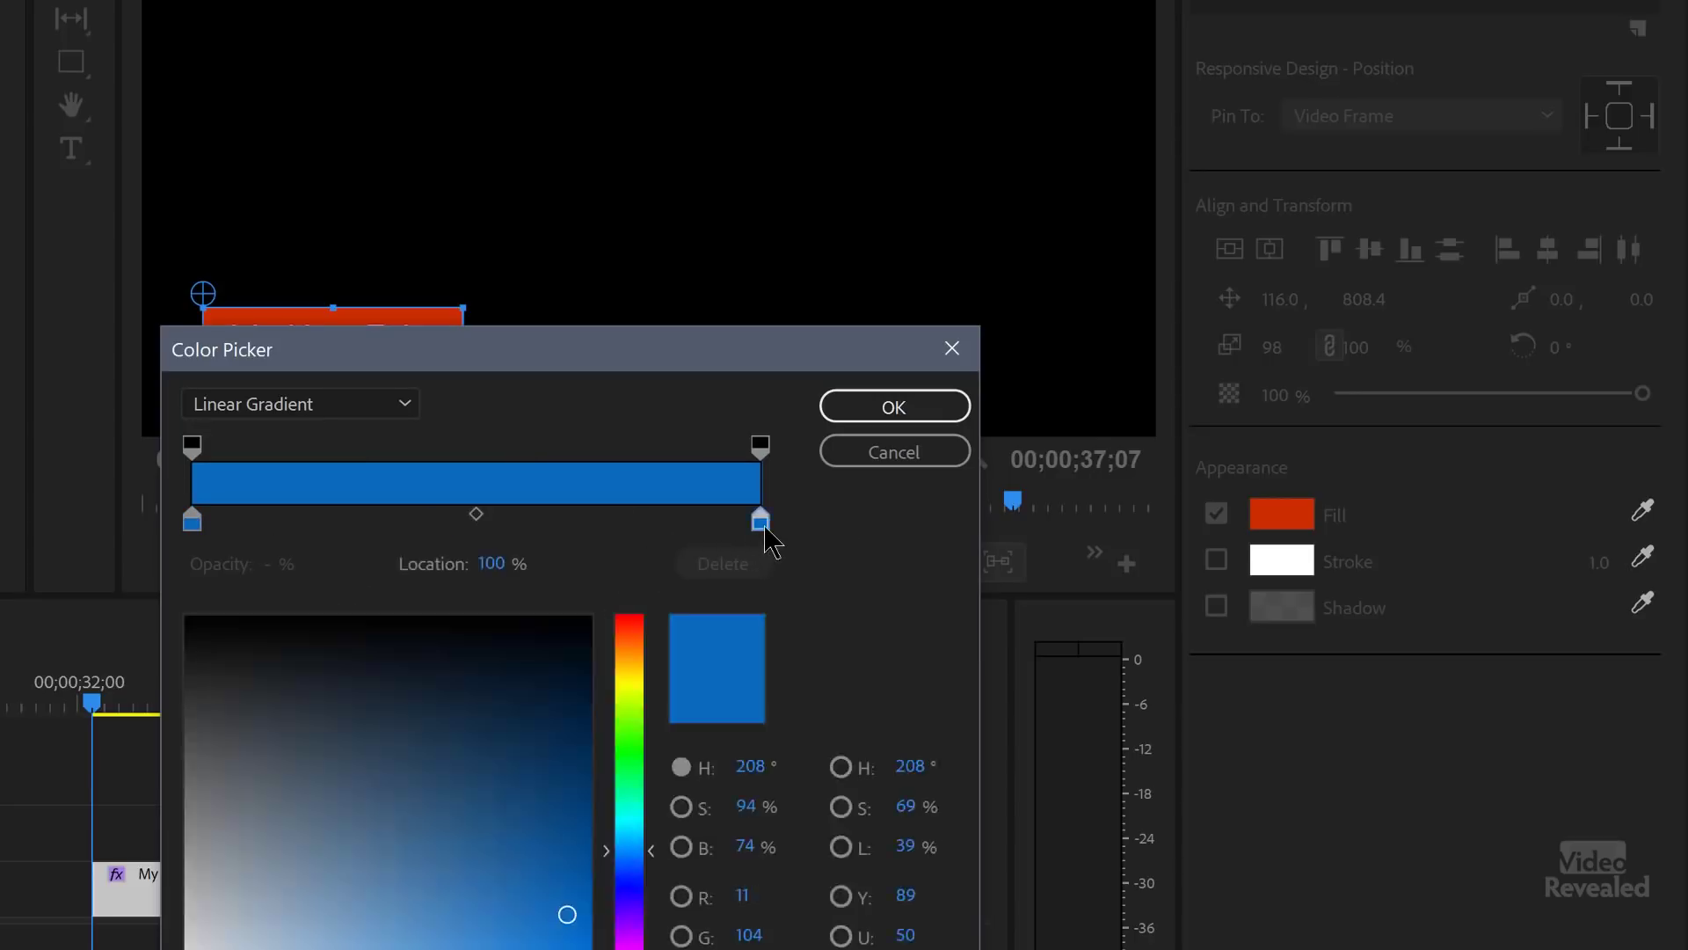
click(191, 522)
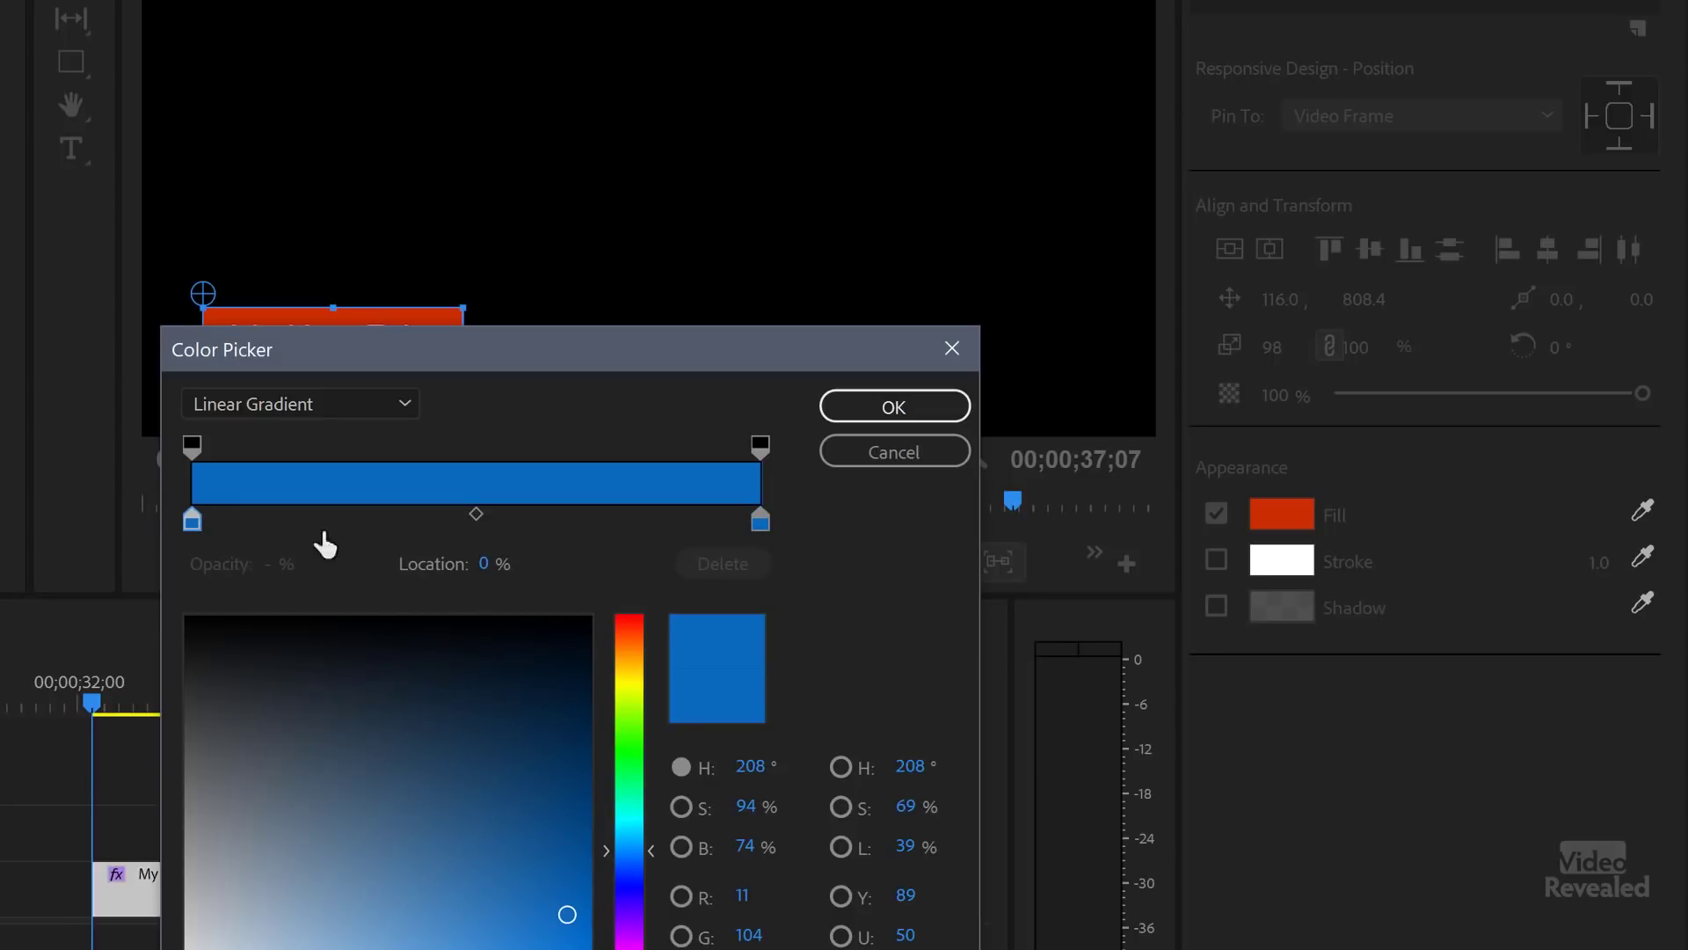
click(761, 522)
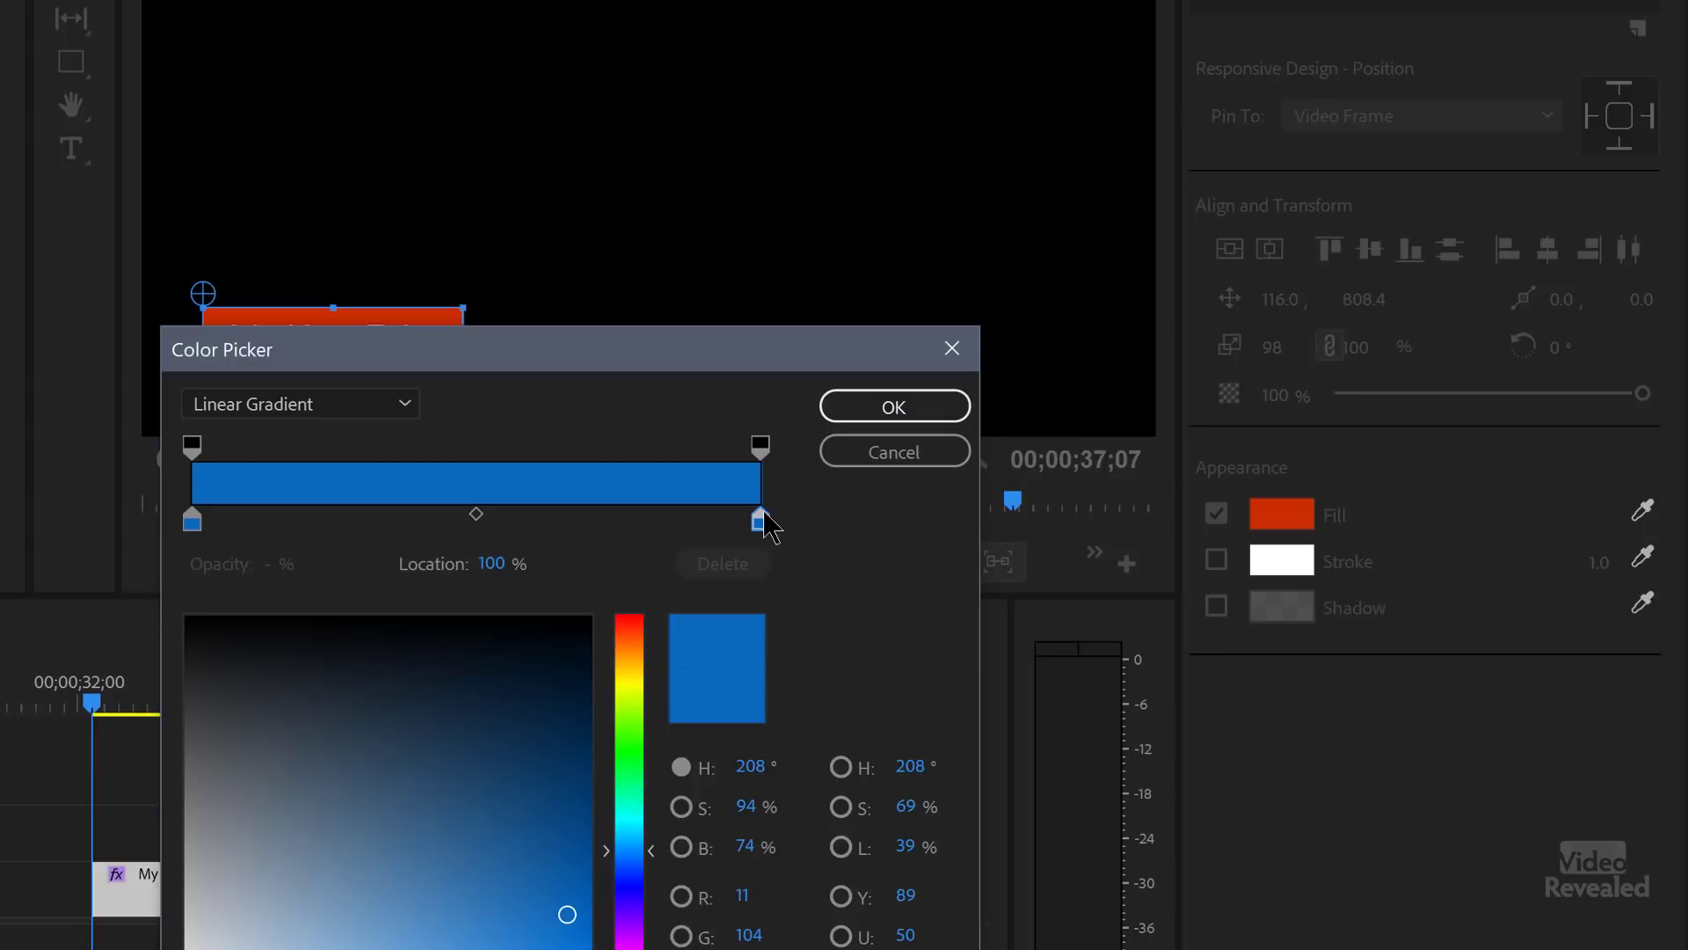
click(760, 450)
click(189, 449)
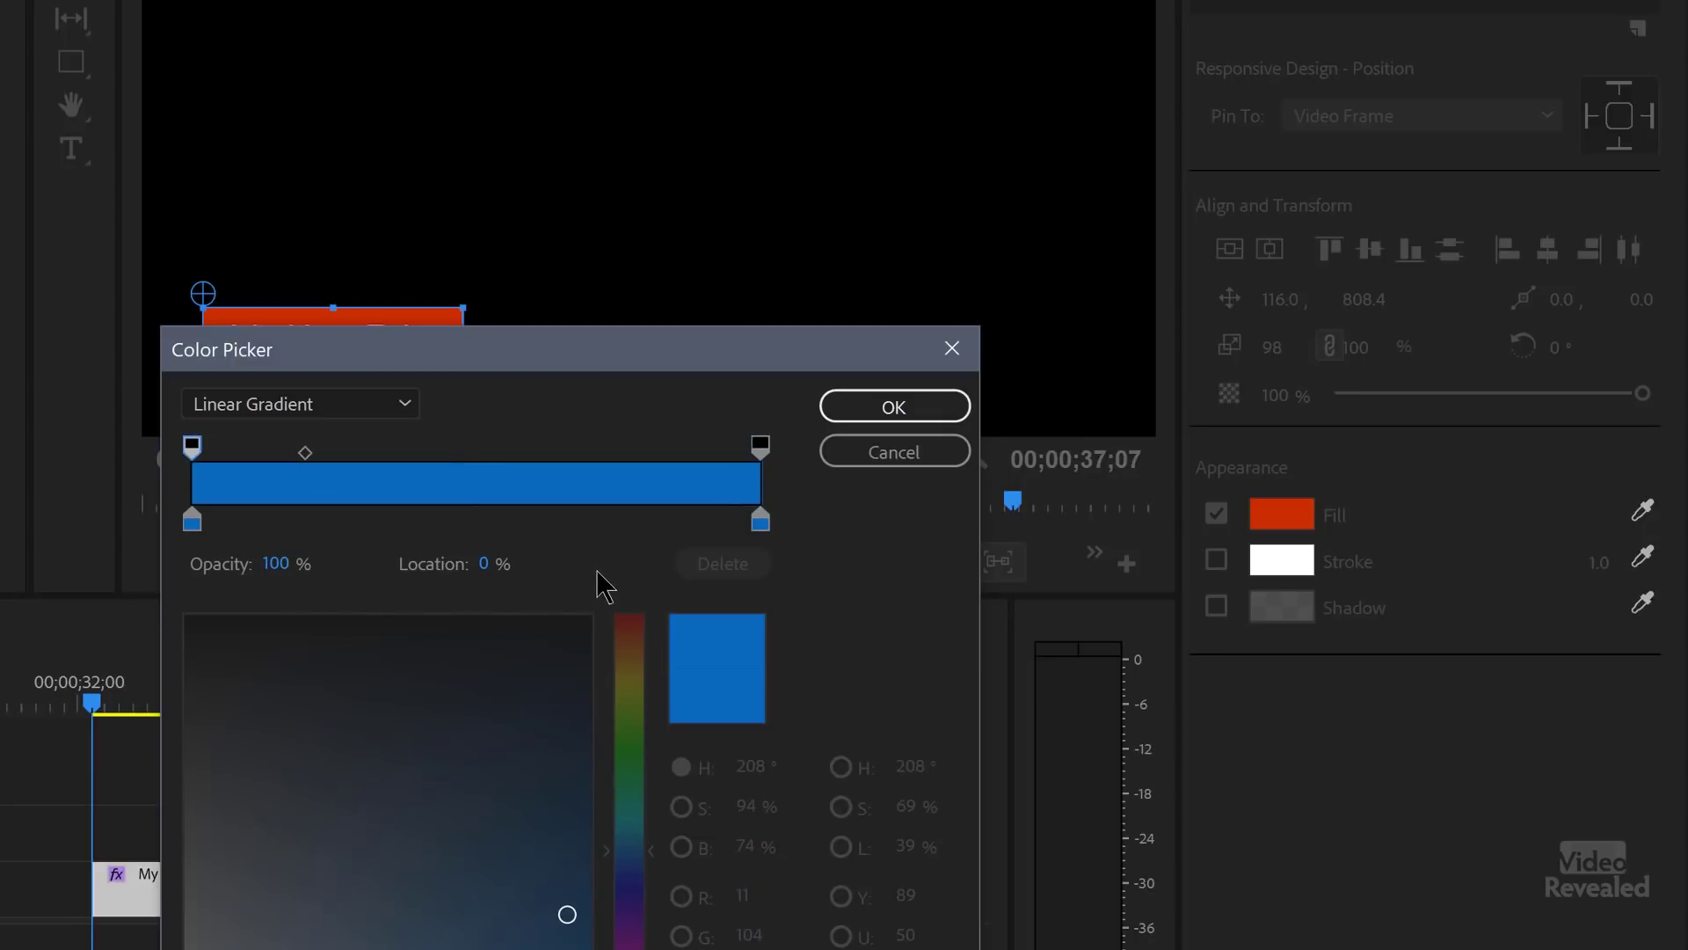
click(191, 525)
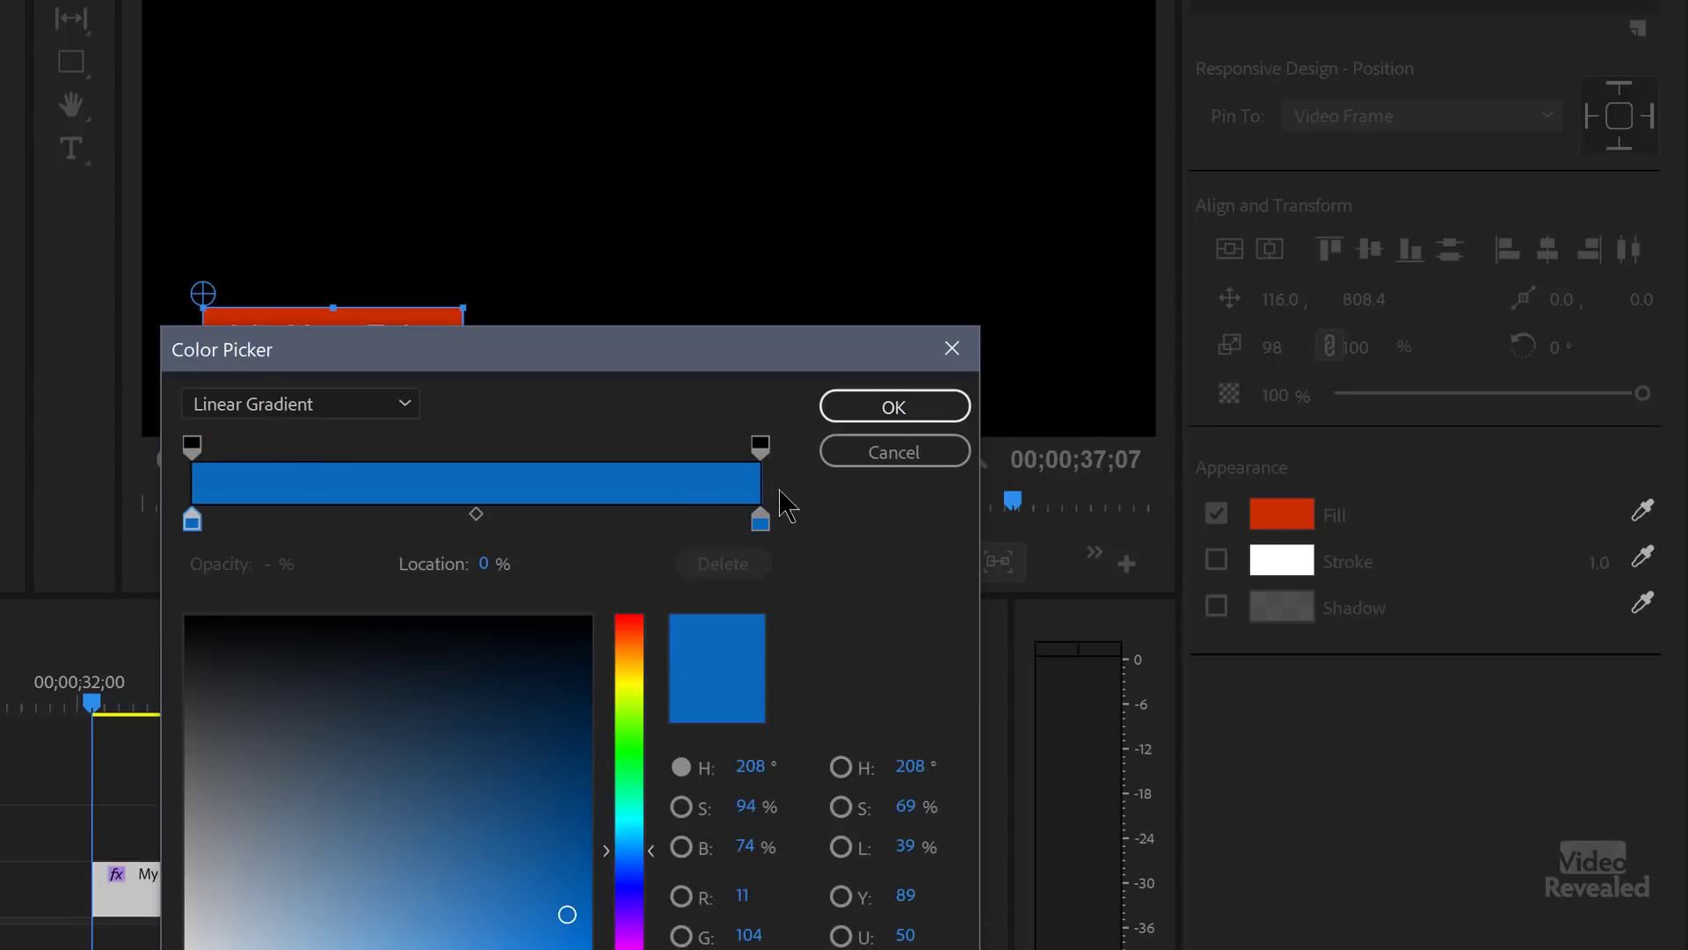
click(761, 524)
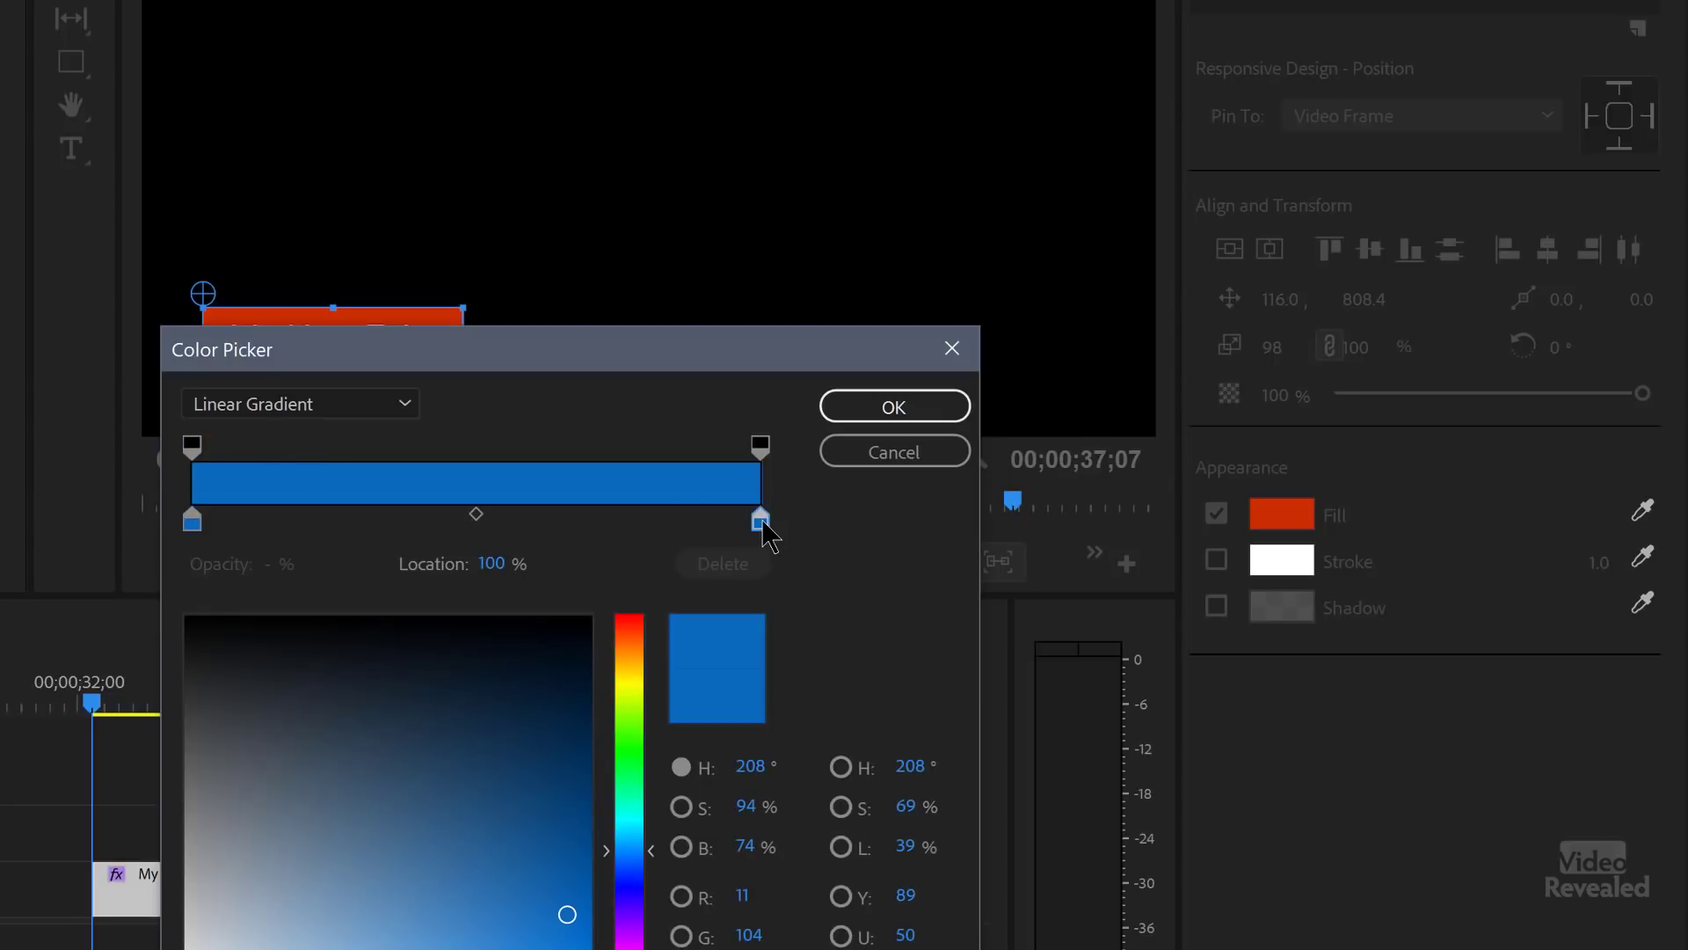
click(760, 446)
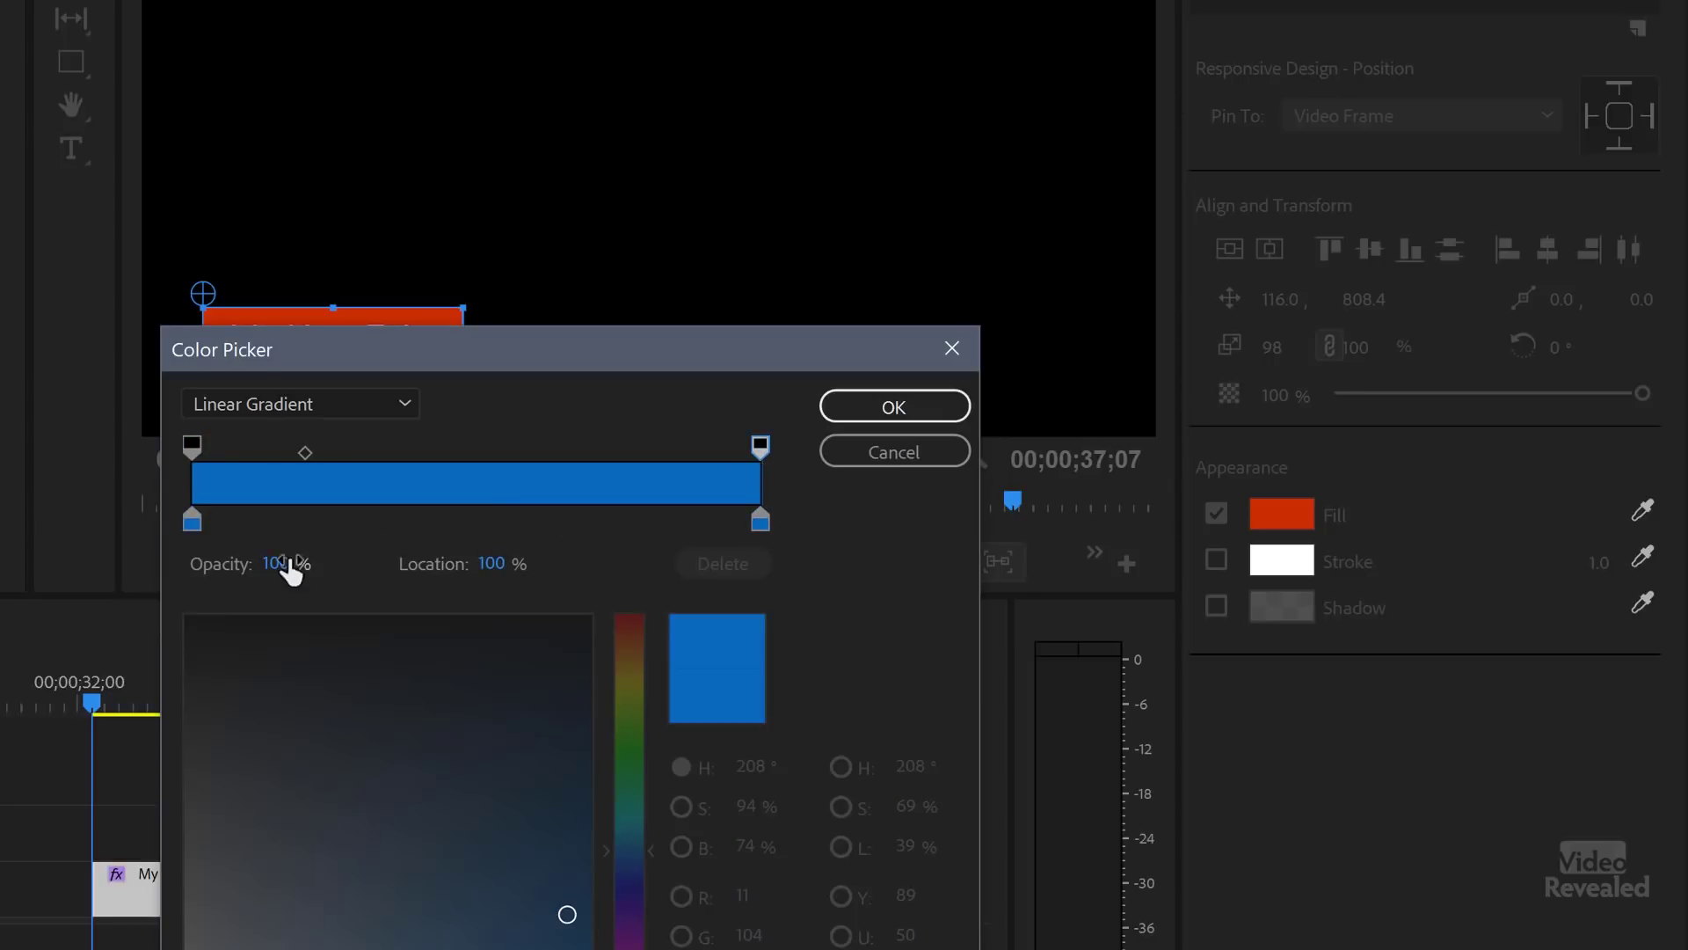
drag(281, 563, 88, 585)
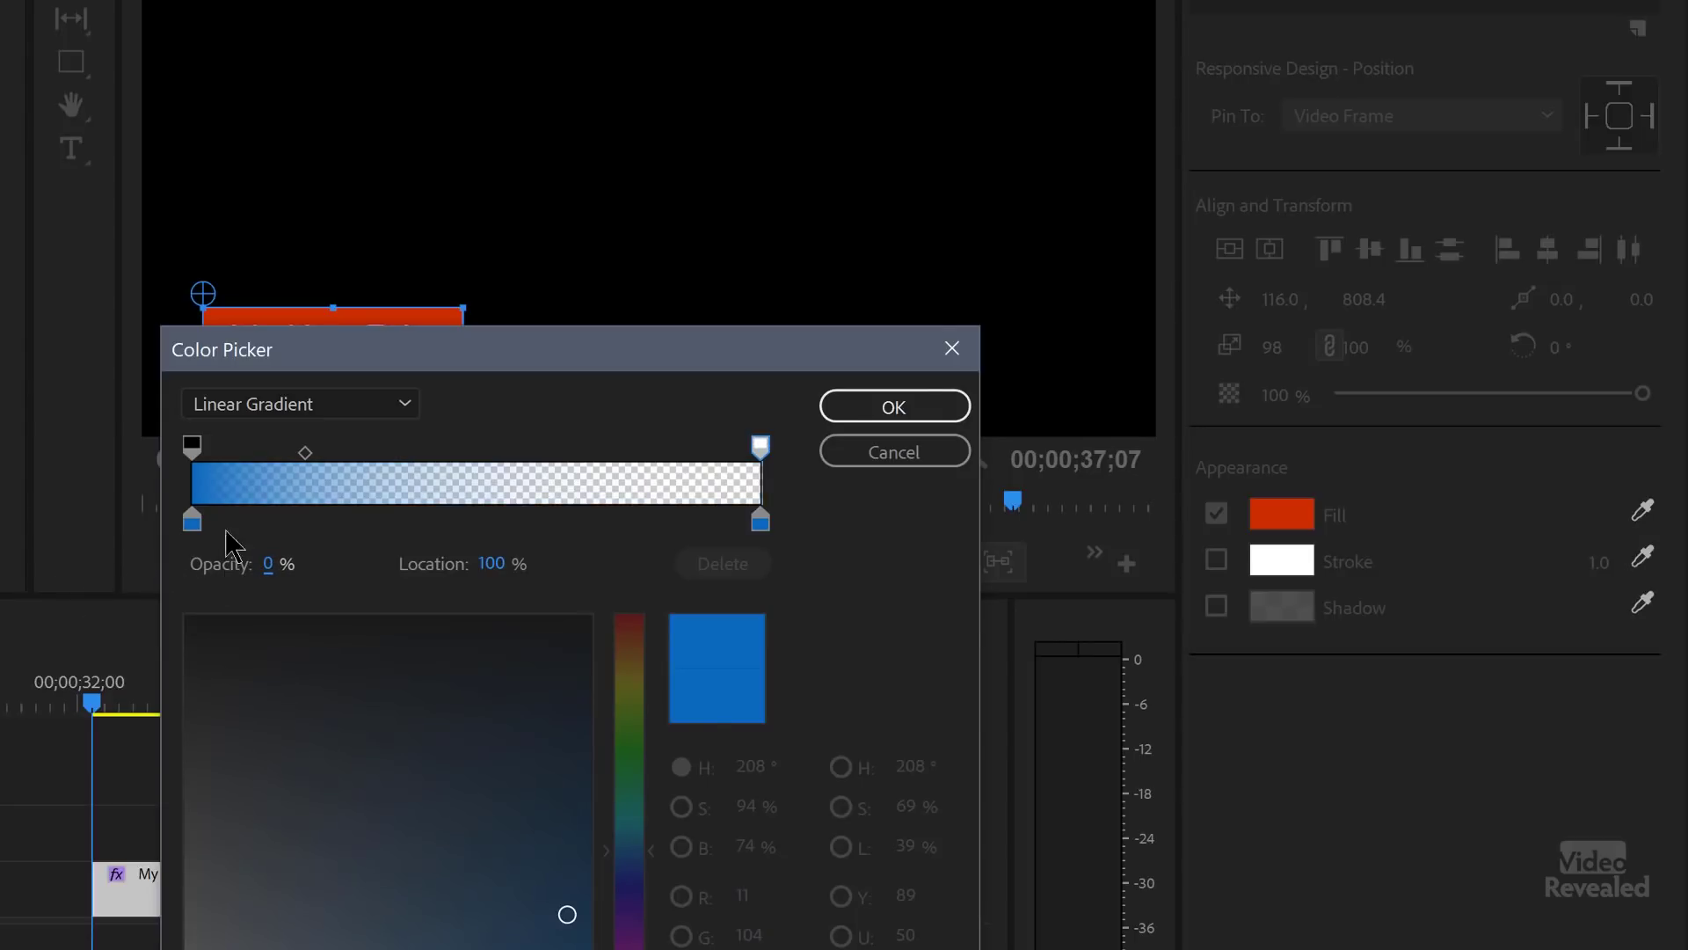
drag(303, 457, 475, 459)
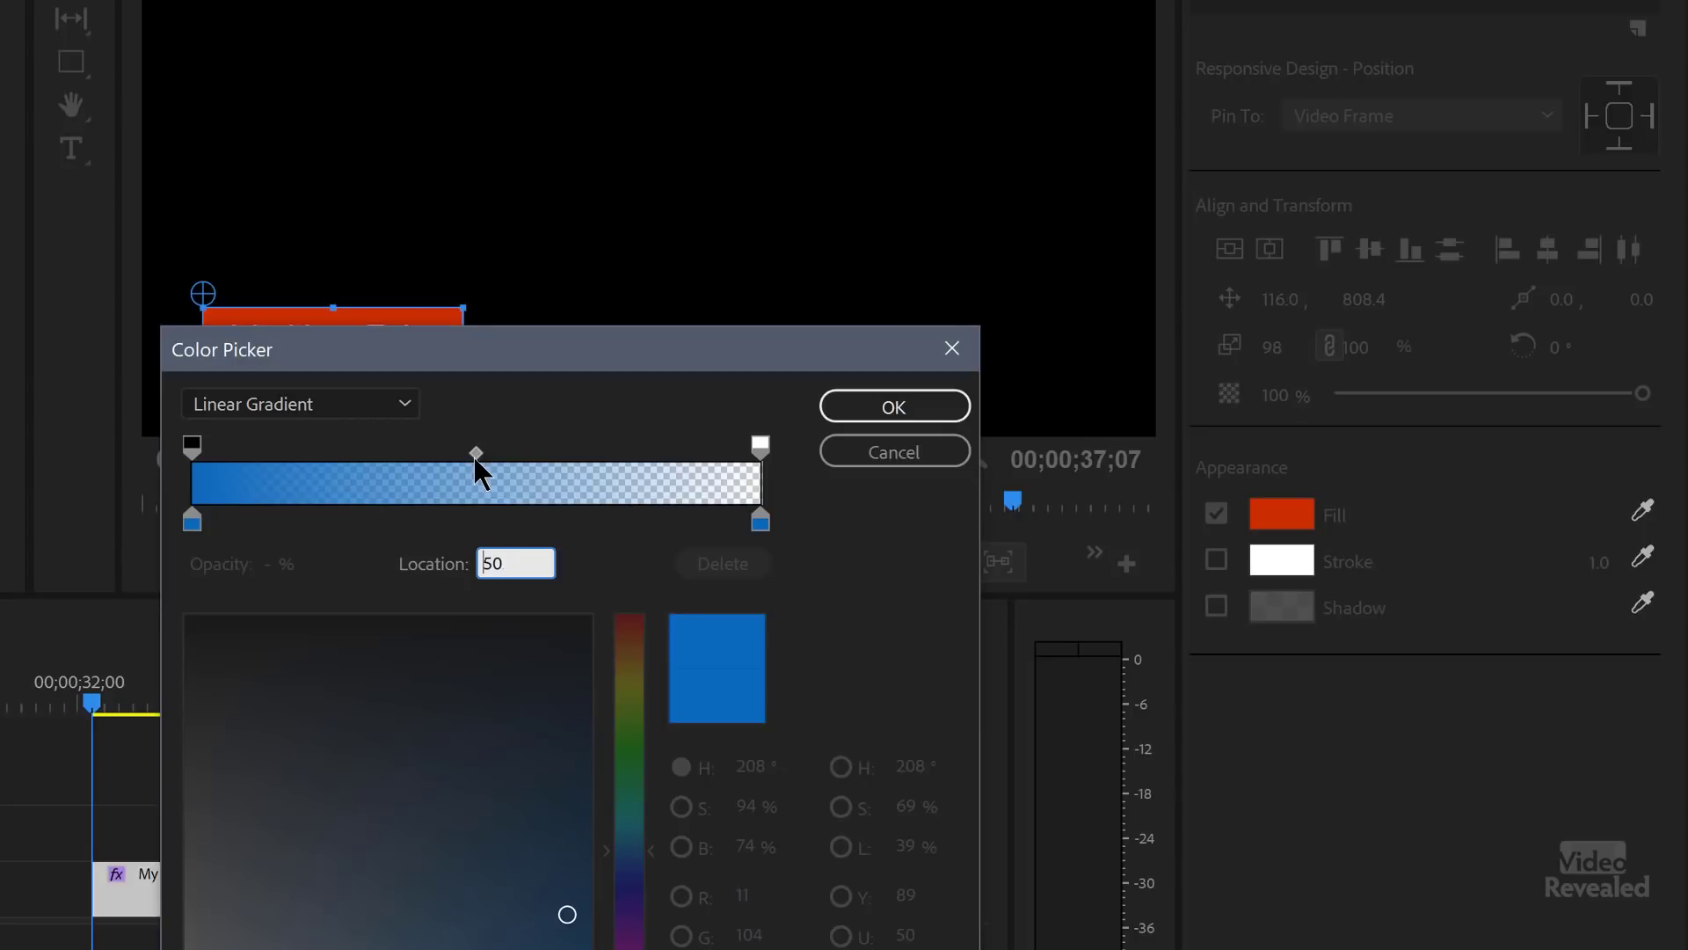
click(916, 409)
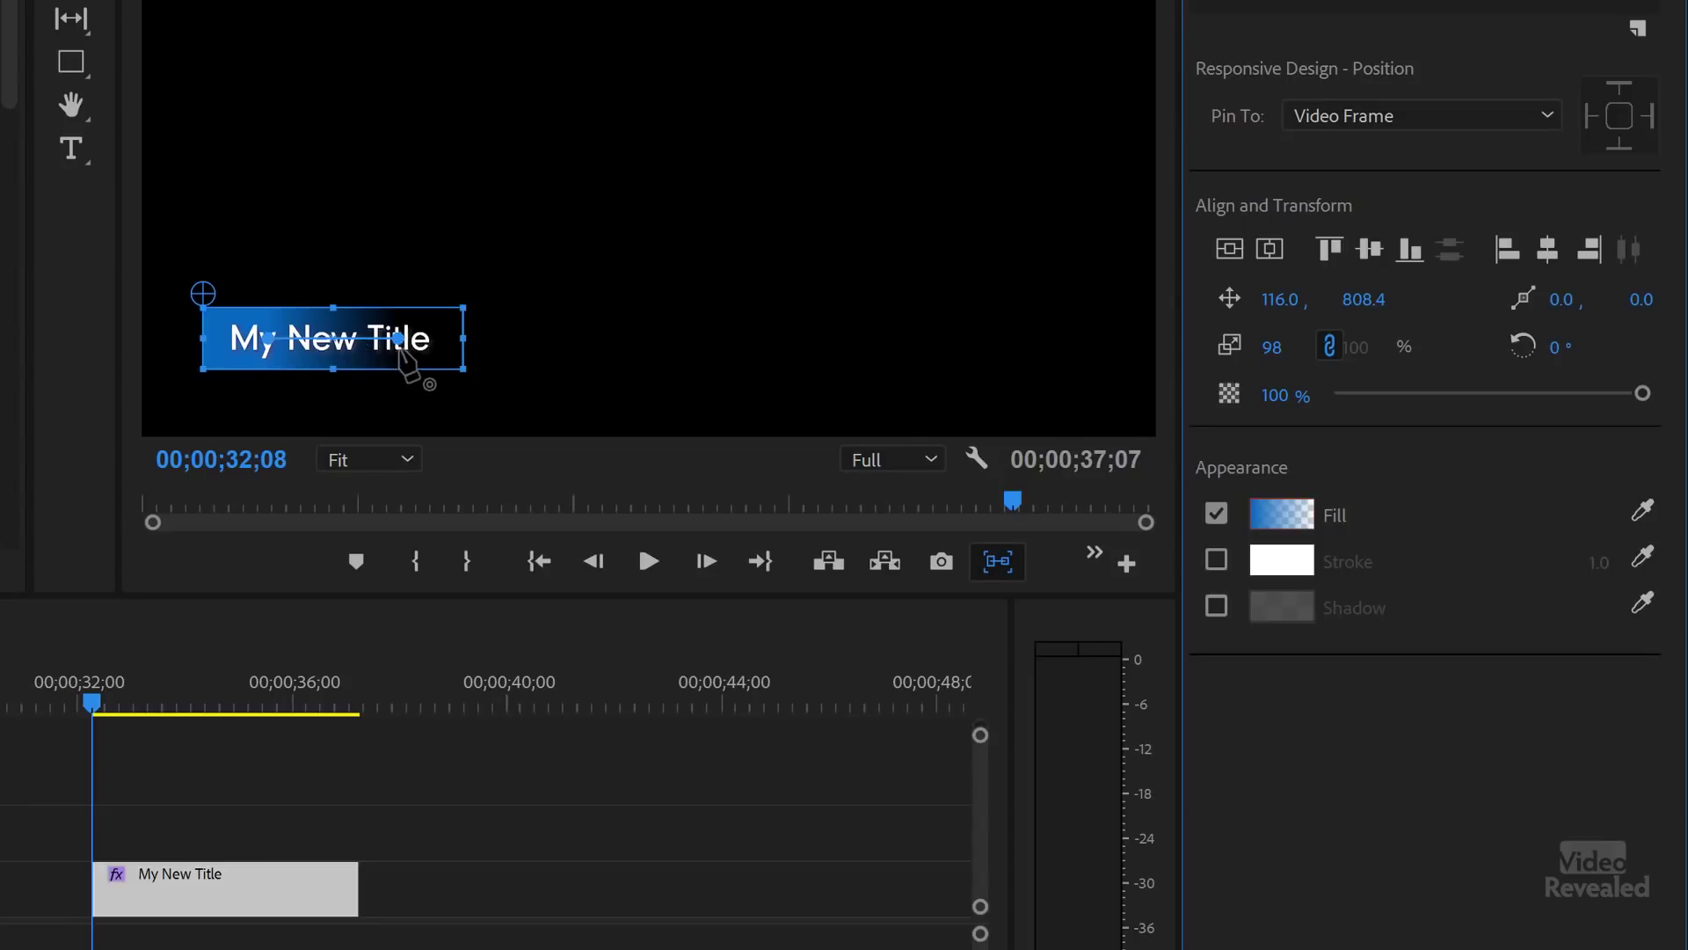
Step: Shift both gradient handles toward the rectangle's right end and check the fade briefly against the transparency grid
drag(400, 343, 459, 338)
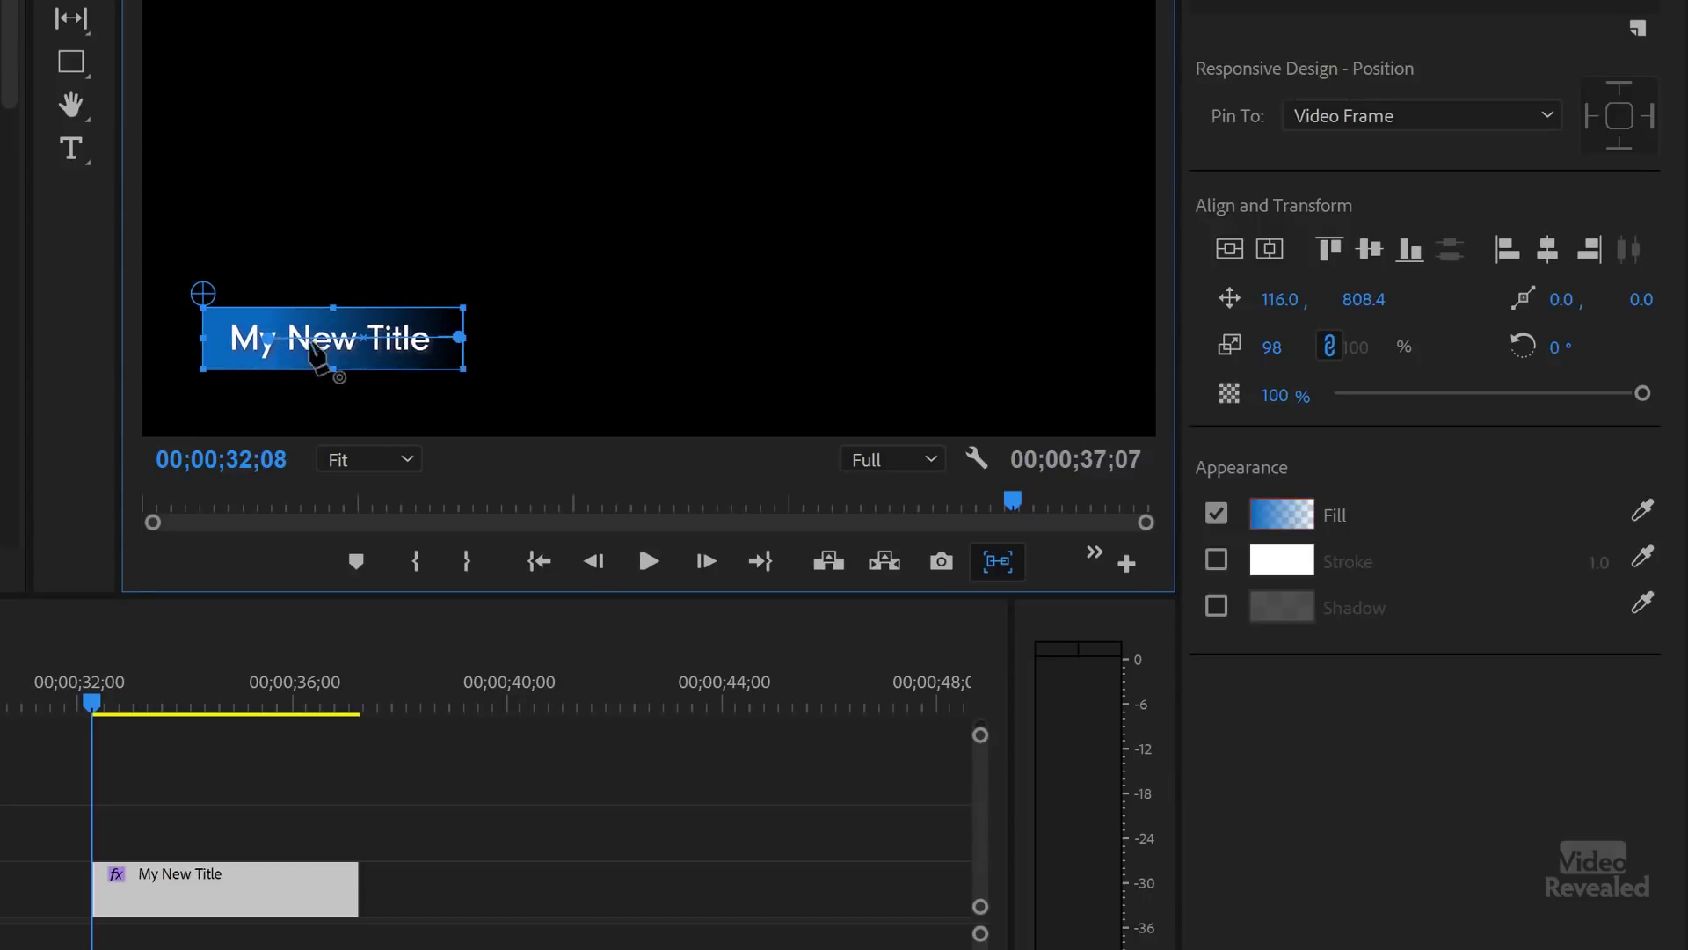
drag(263, 333, 414, 336)
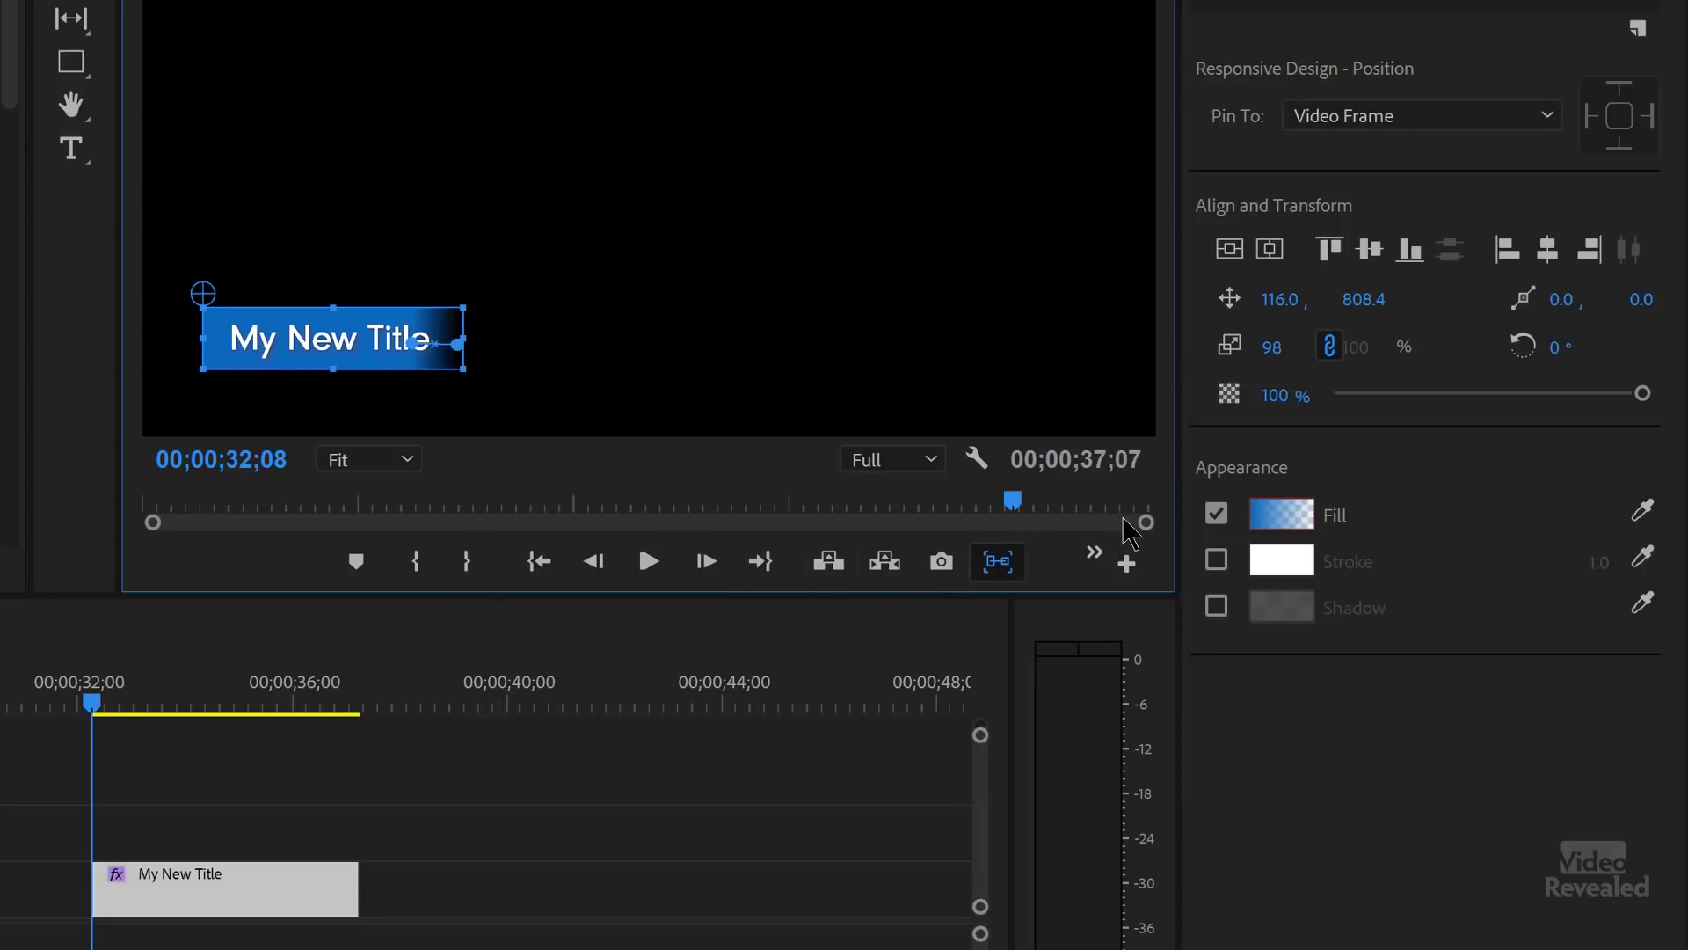
click(974, 459)
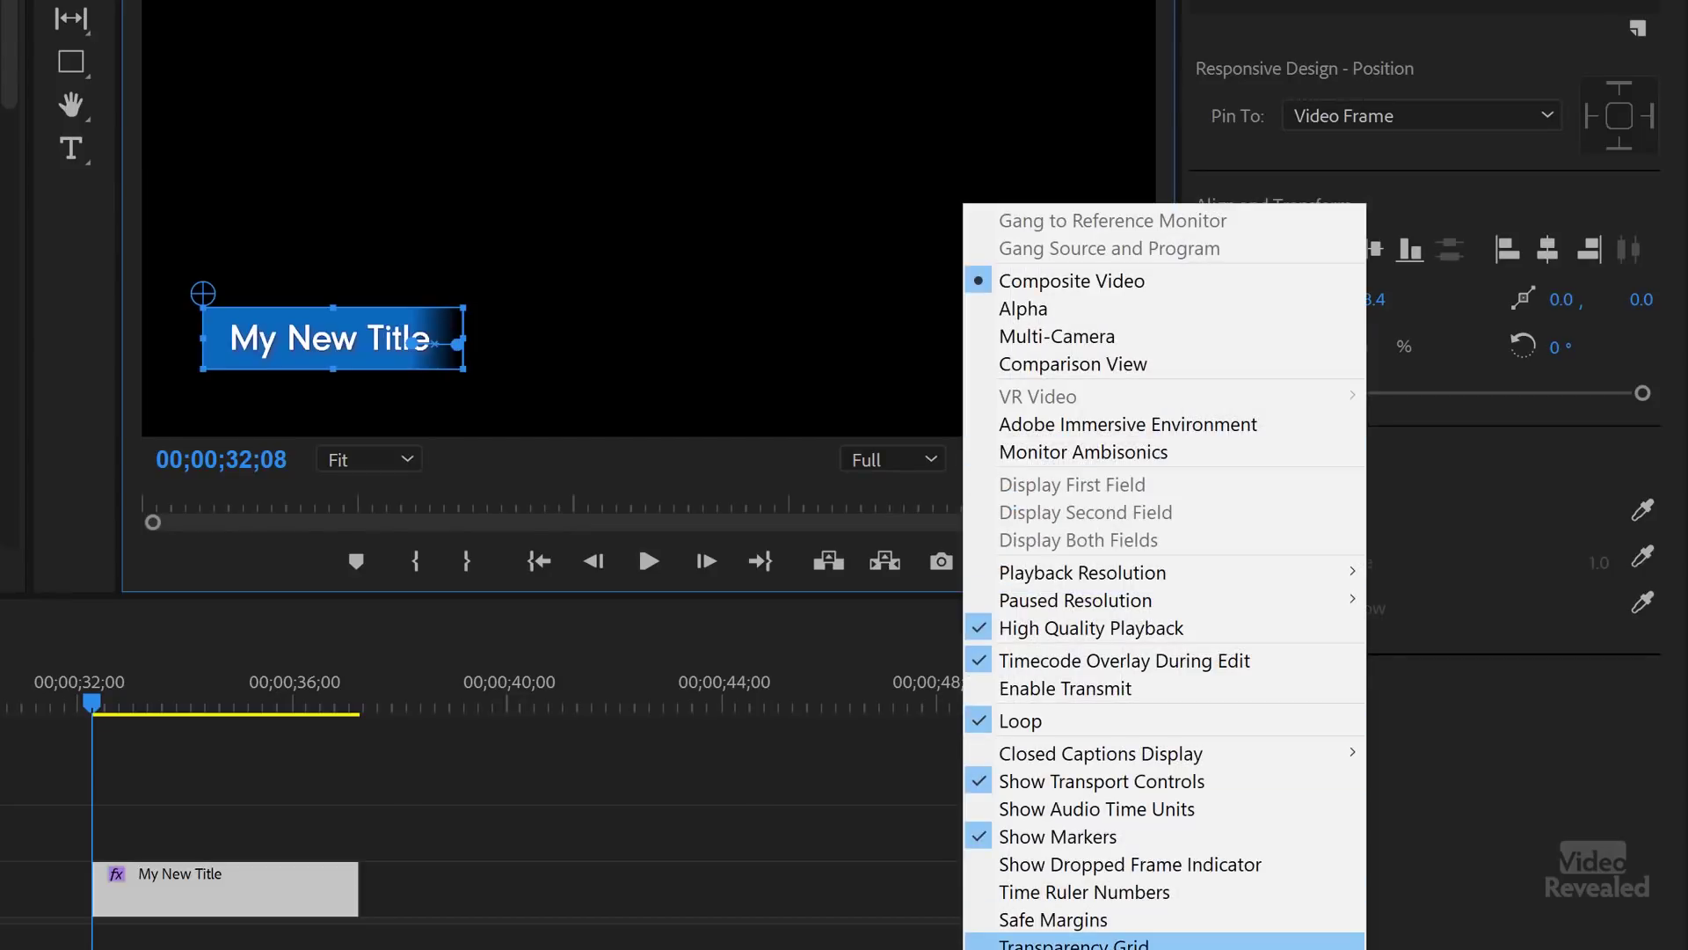
click(1073, 944)
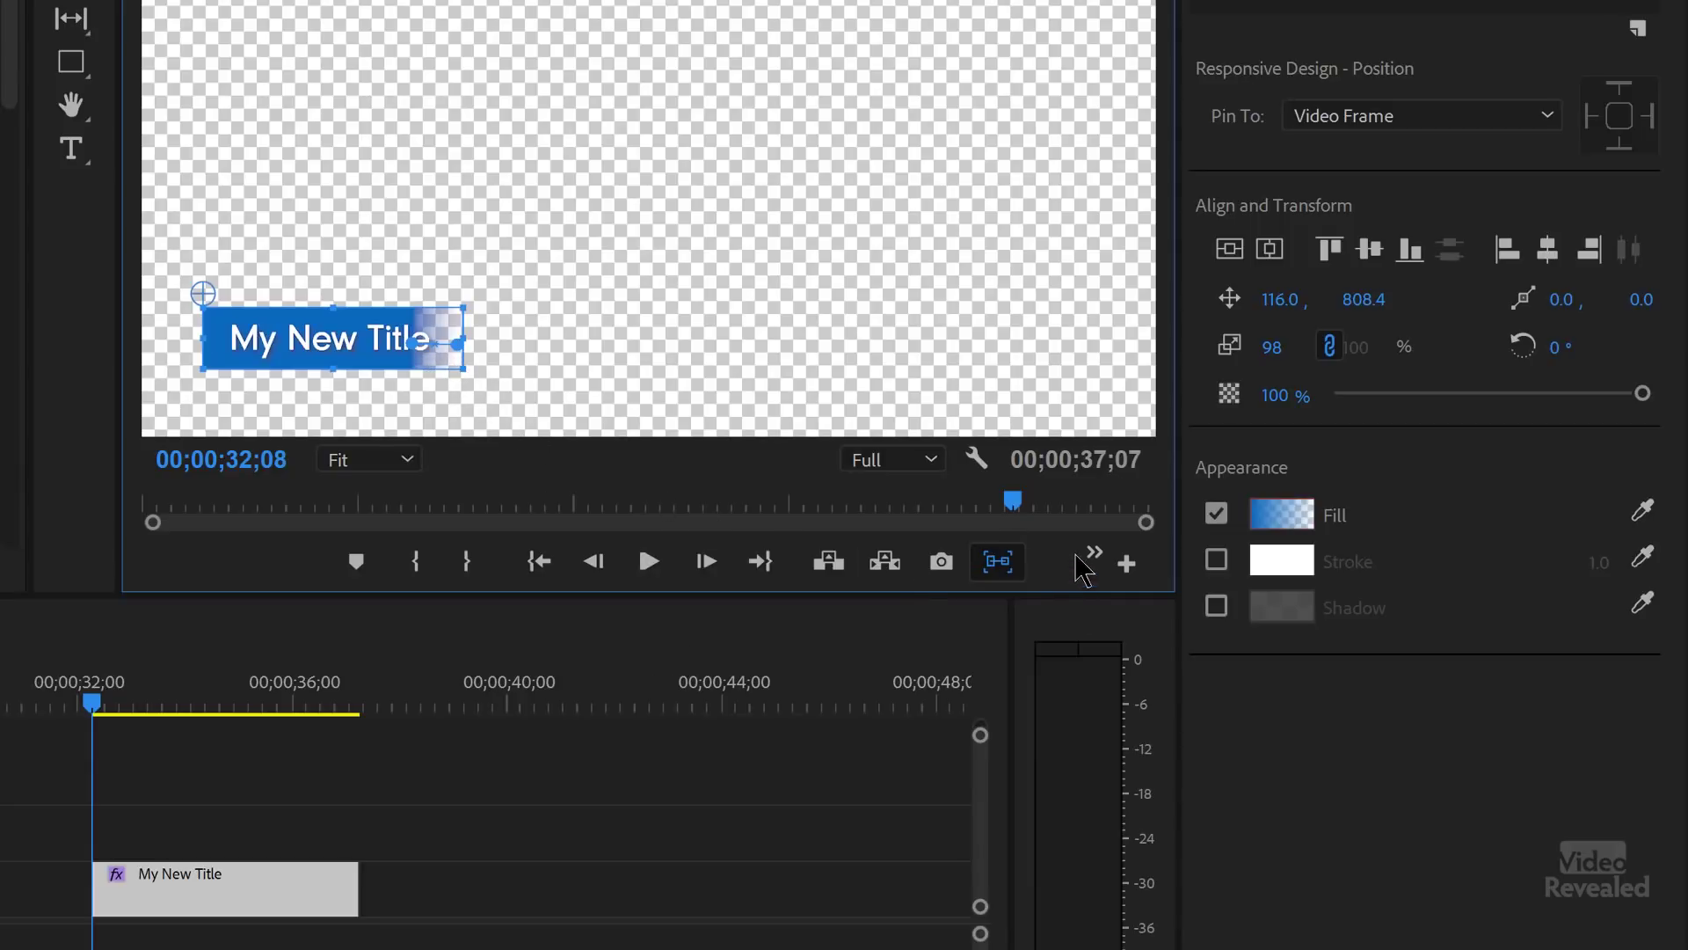
click(976, 459)
click(1081, 942)
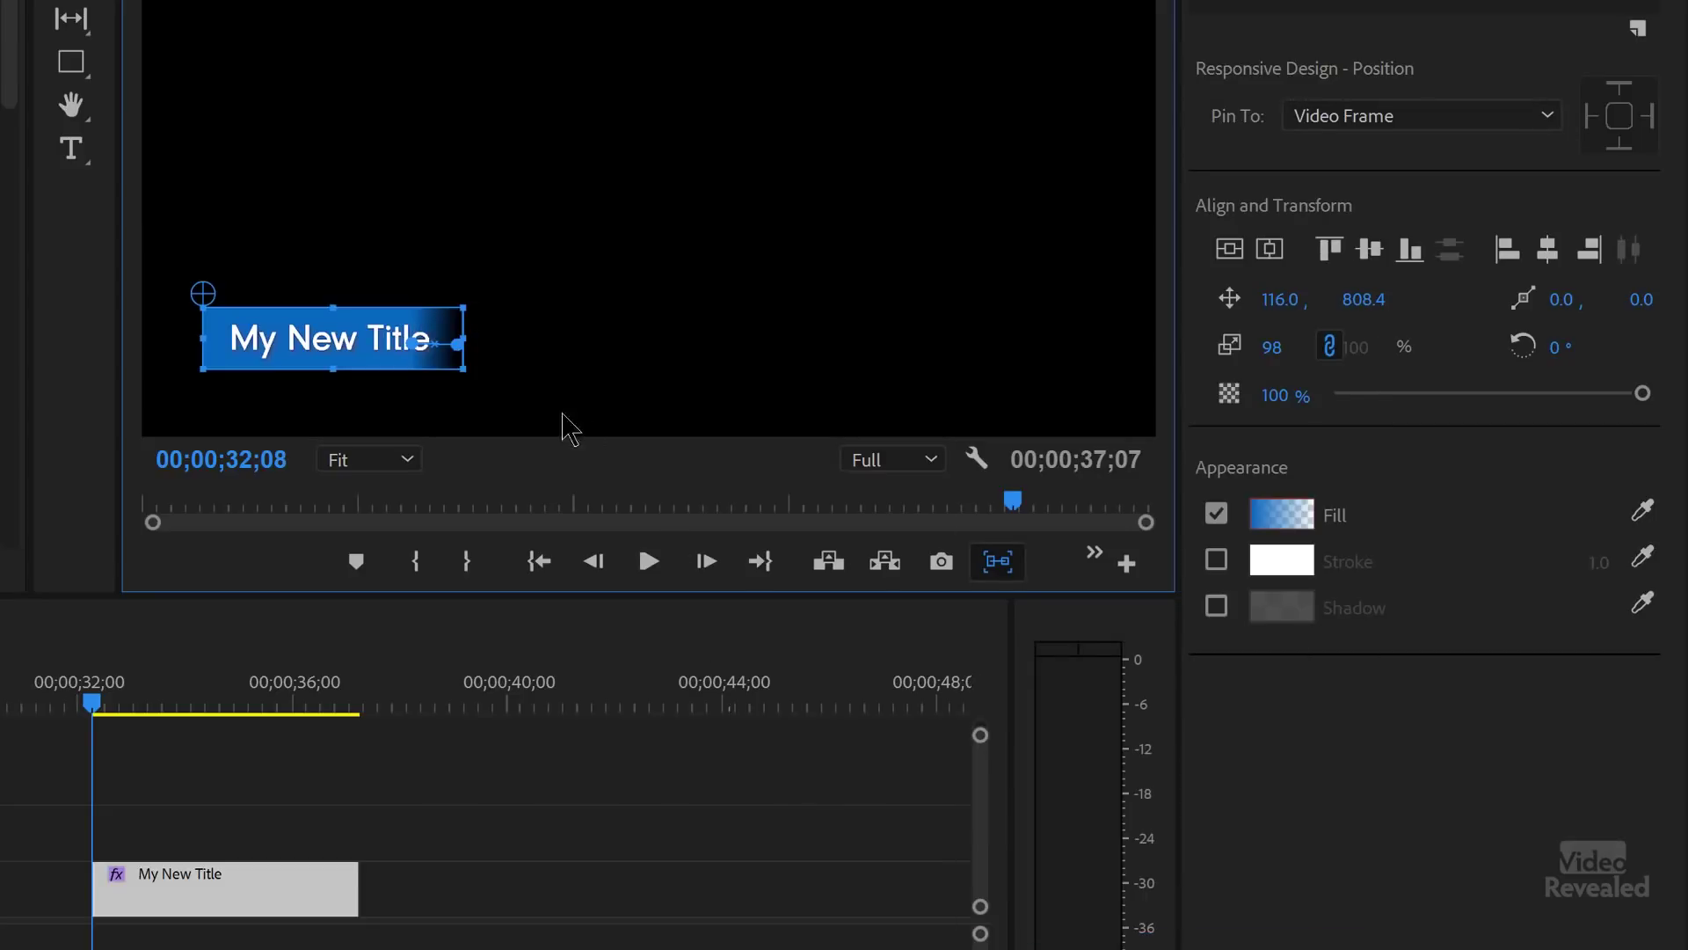
Step: Switch Shape 01's fill to a Radial Gradient, centring it on the rectangle and extending its outer handle just past the right edge
click(1275, 514)
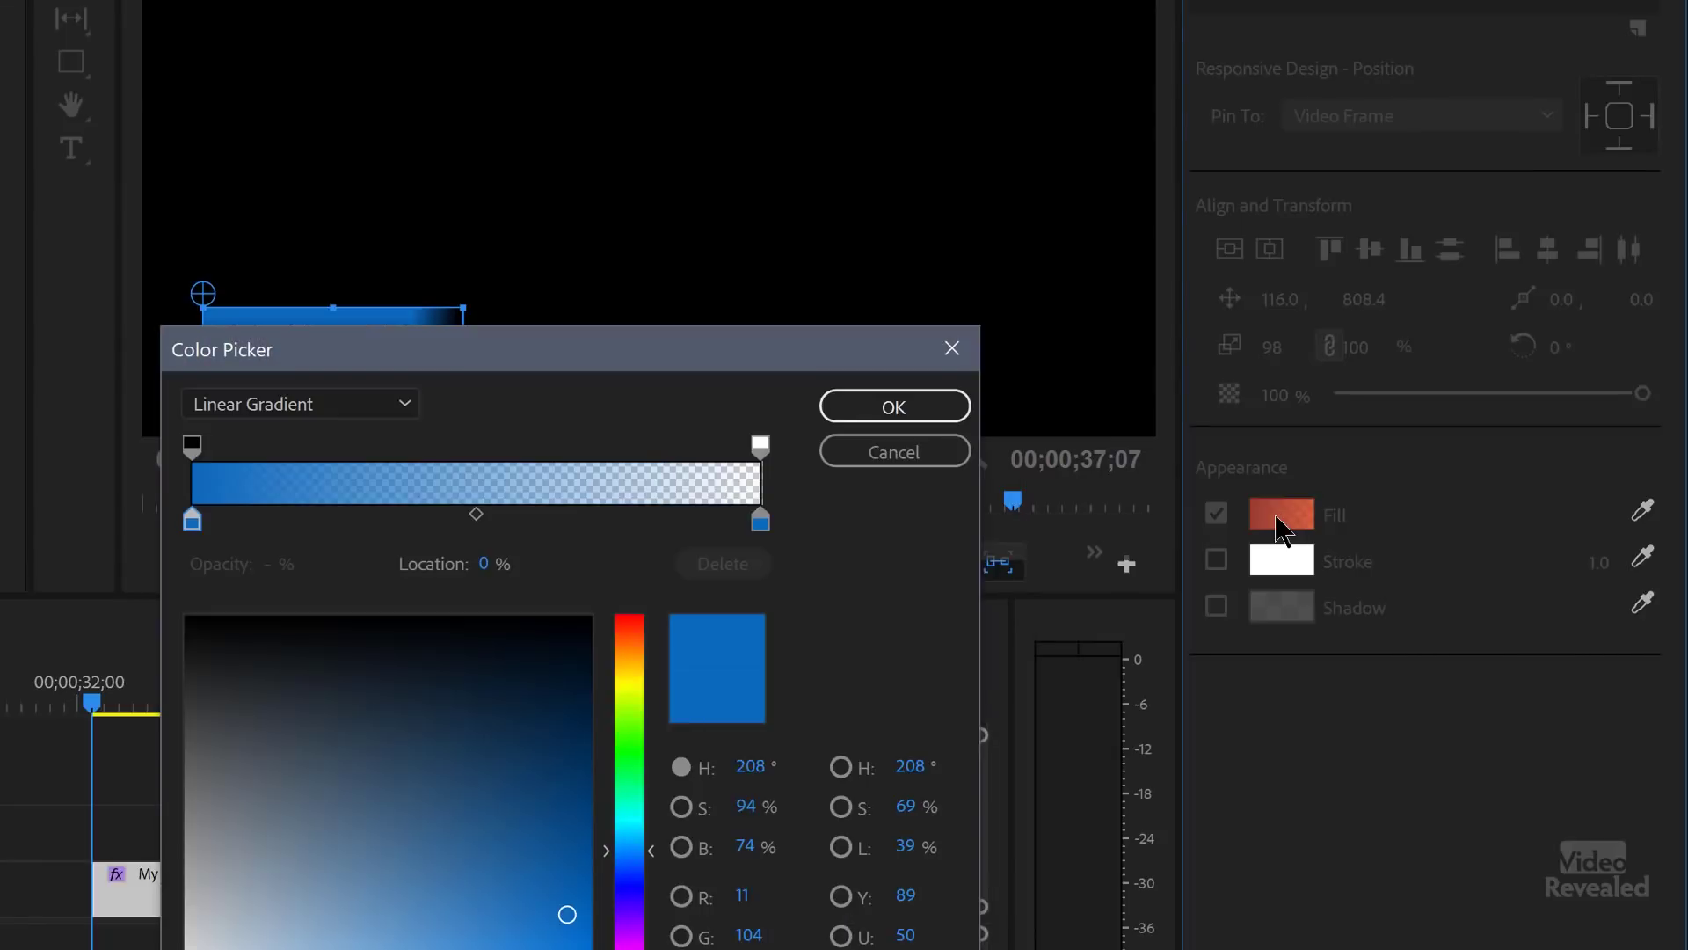
click(334, 414)
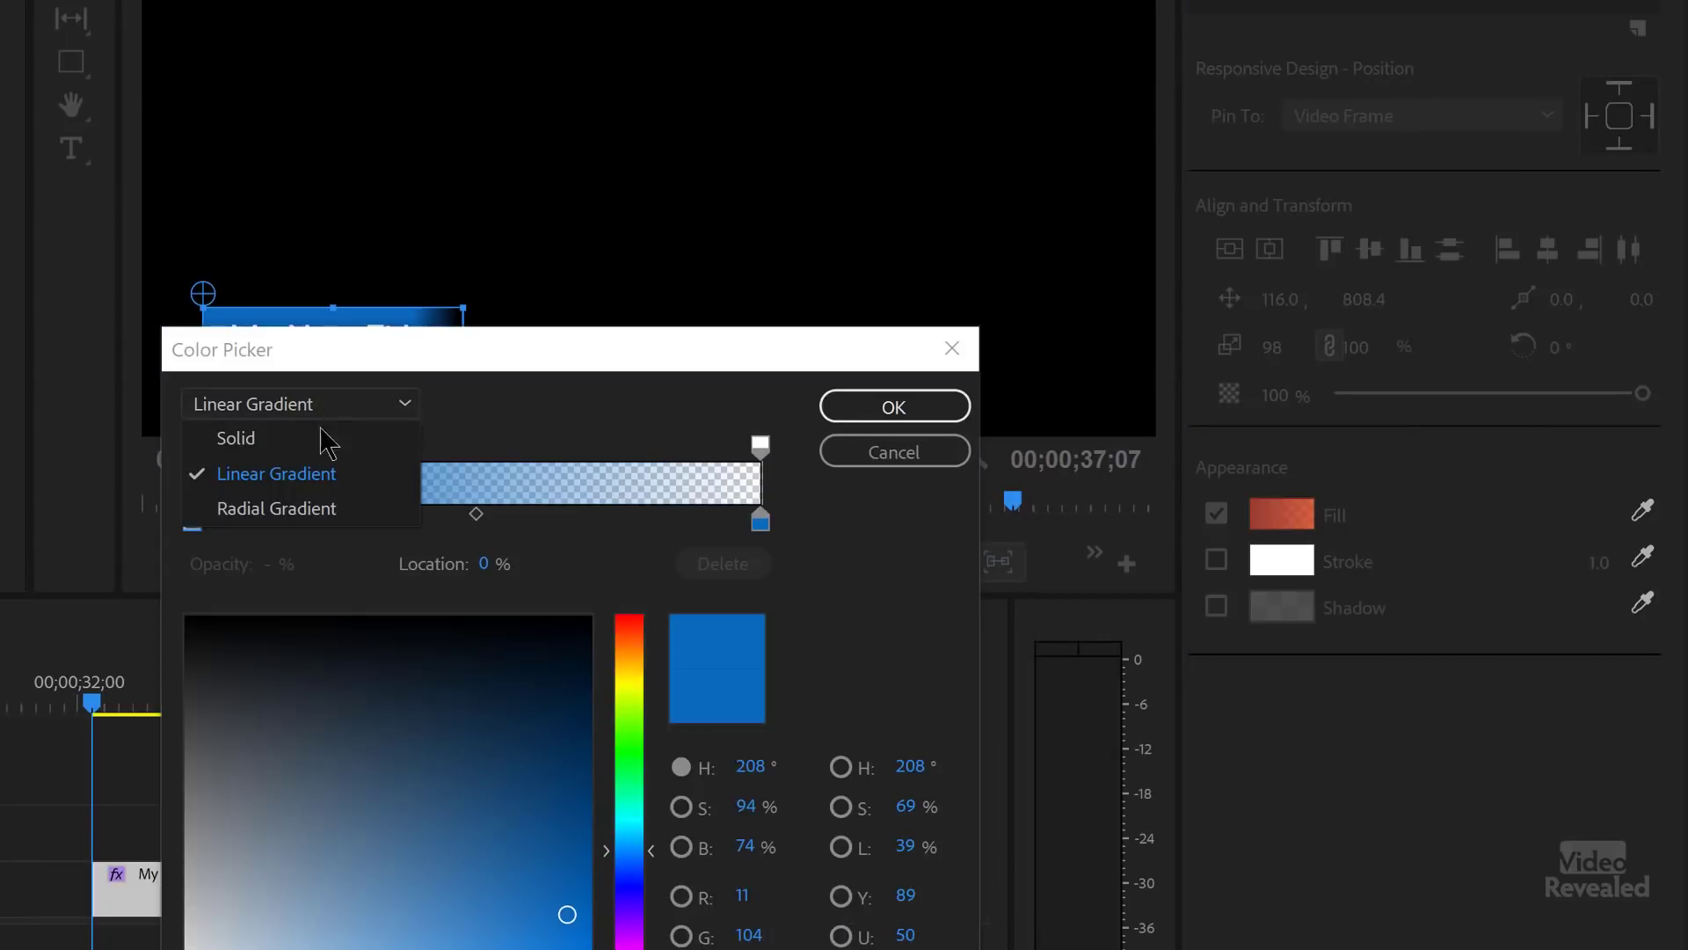
click(308, 510)
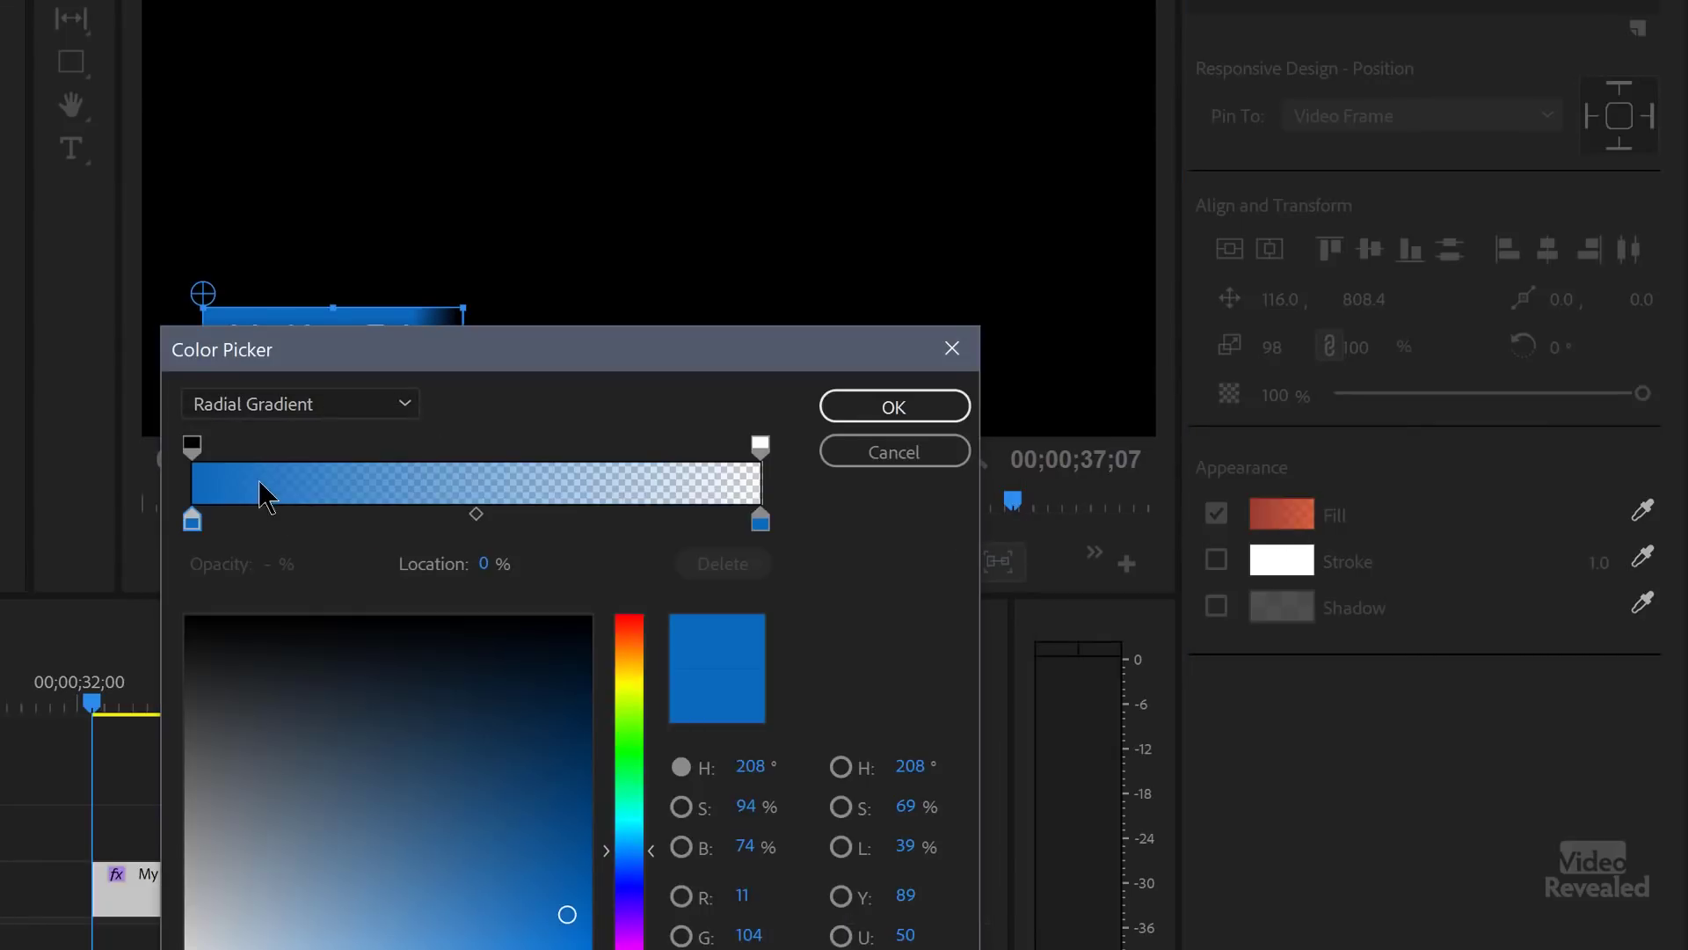
click(902, 418)
drag(408, 343, 324, 344)
mouse_move(458, 344)
mouse_down()
mouse_move(678, 351)
mouse_move(431, 348)
mouse_move(483, 348)
mouse_up()
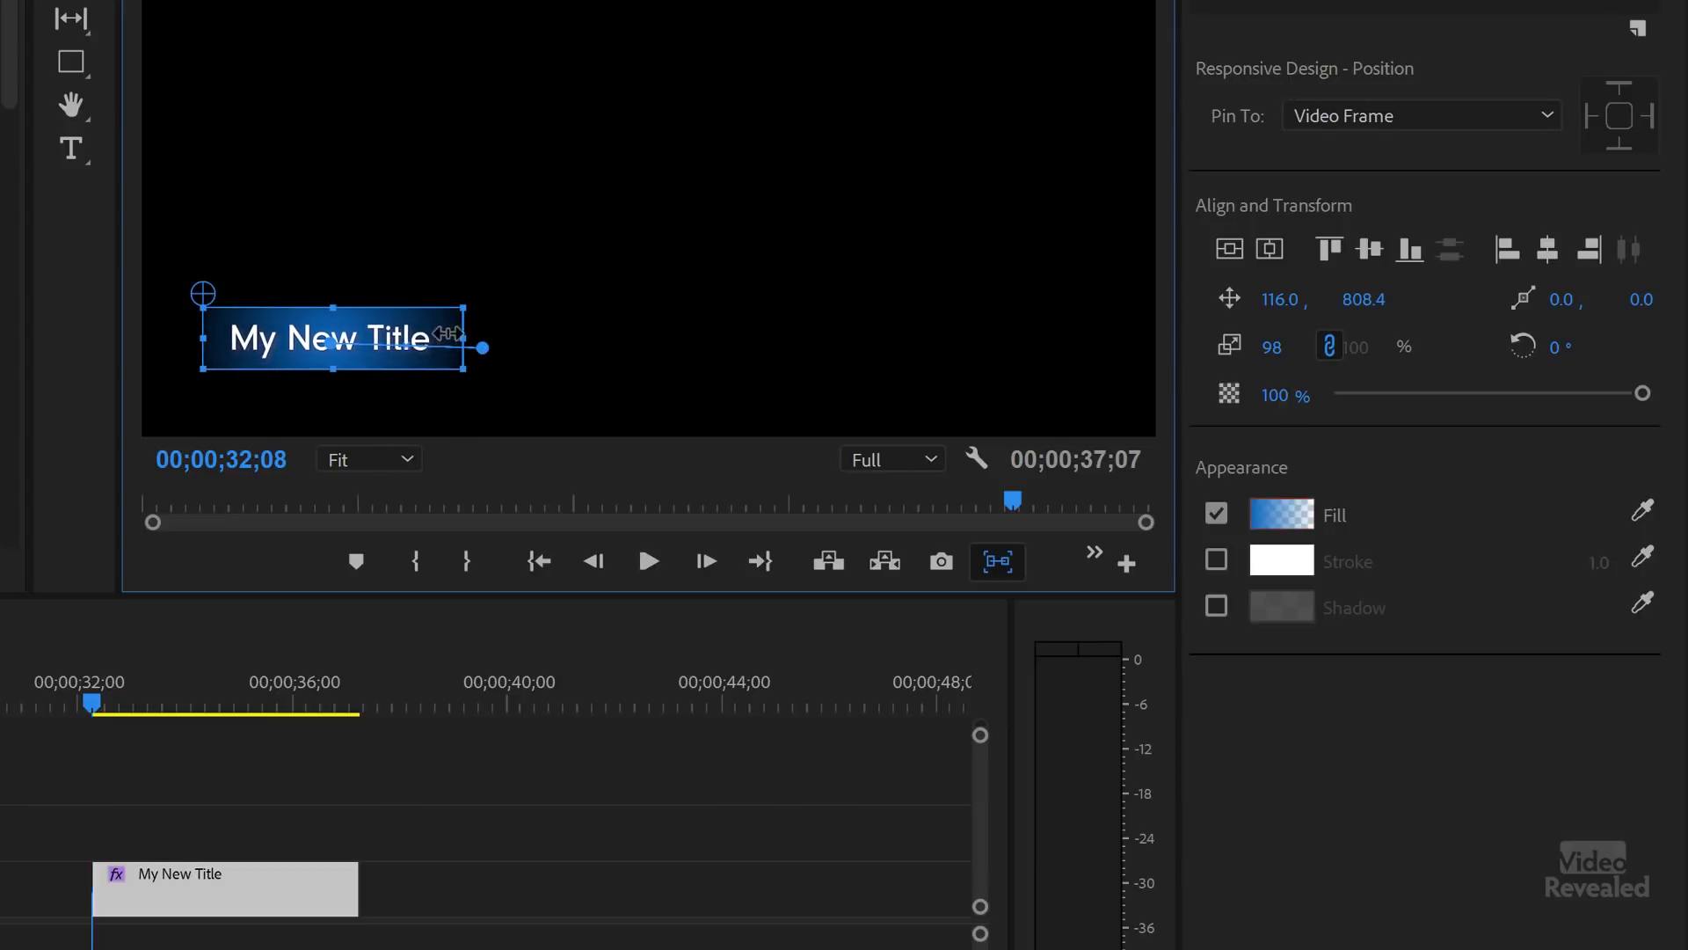
Step: Turn on the transparency grid and stretch the radial gradient well beyond the rectangle, nudging its centre slightly left
click(976, 458)
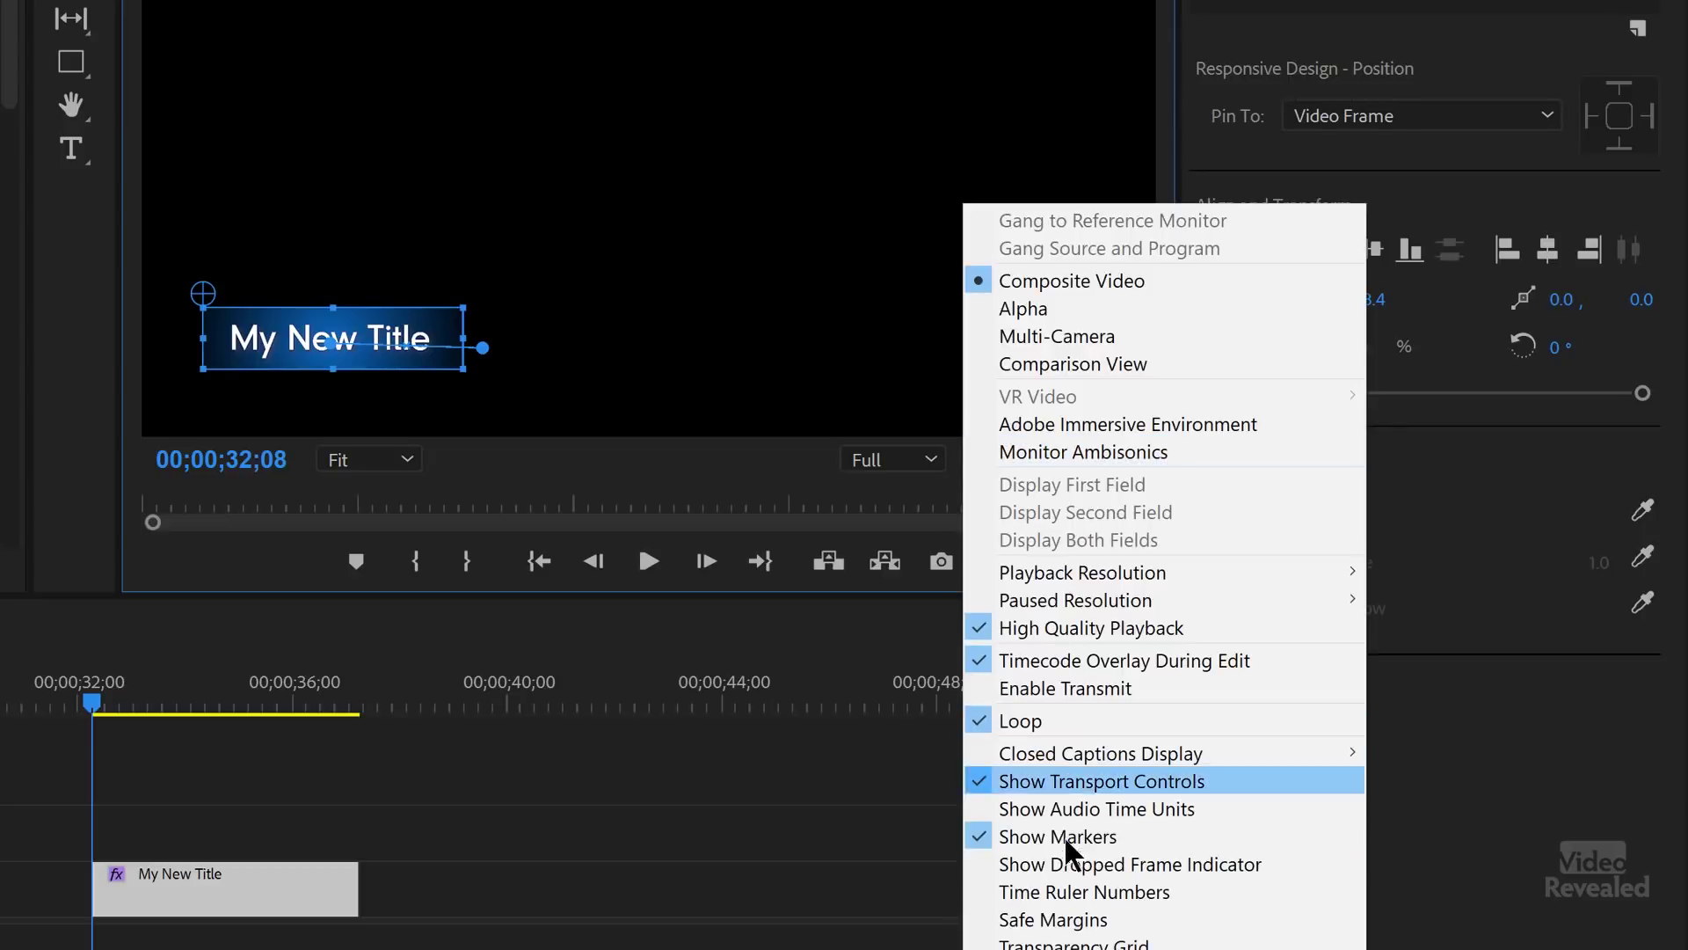
click(1068, 942)
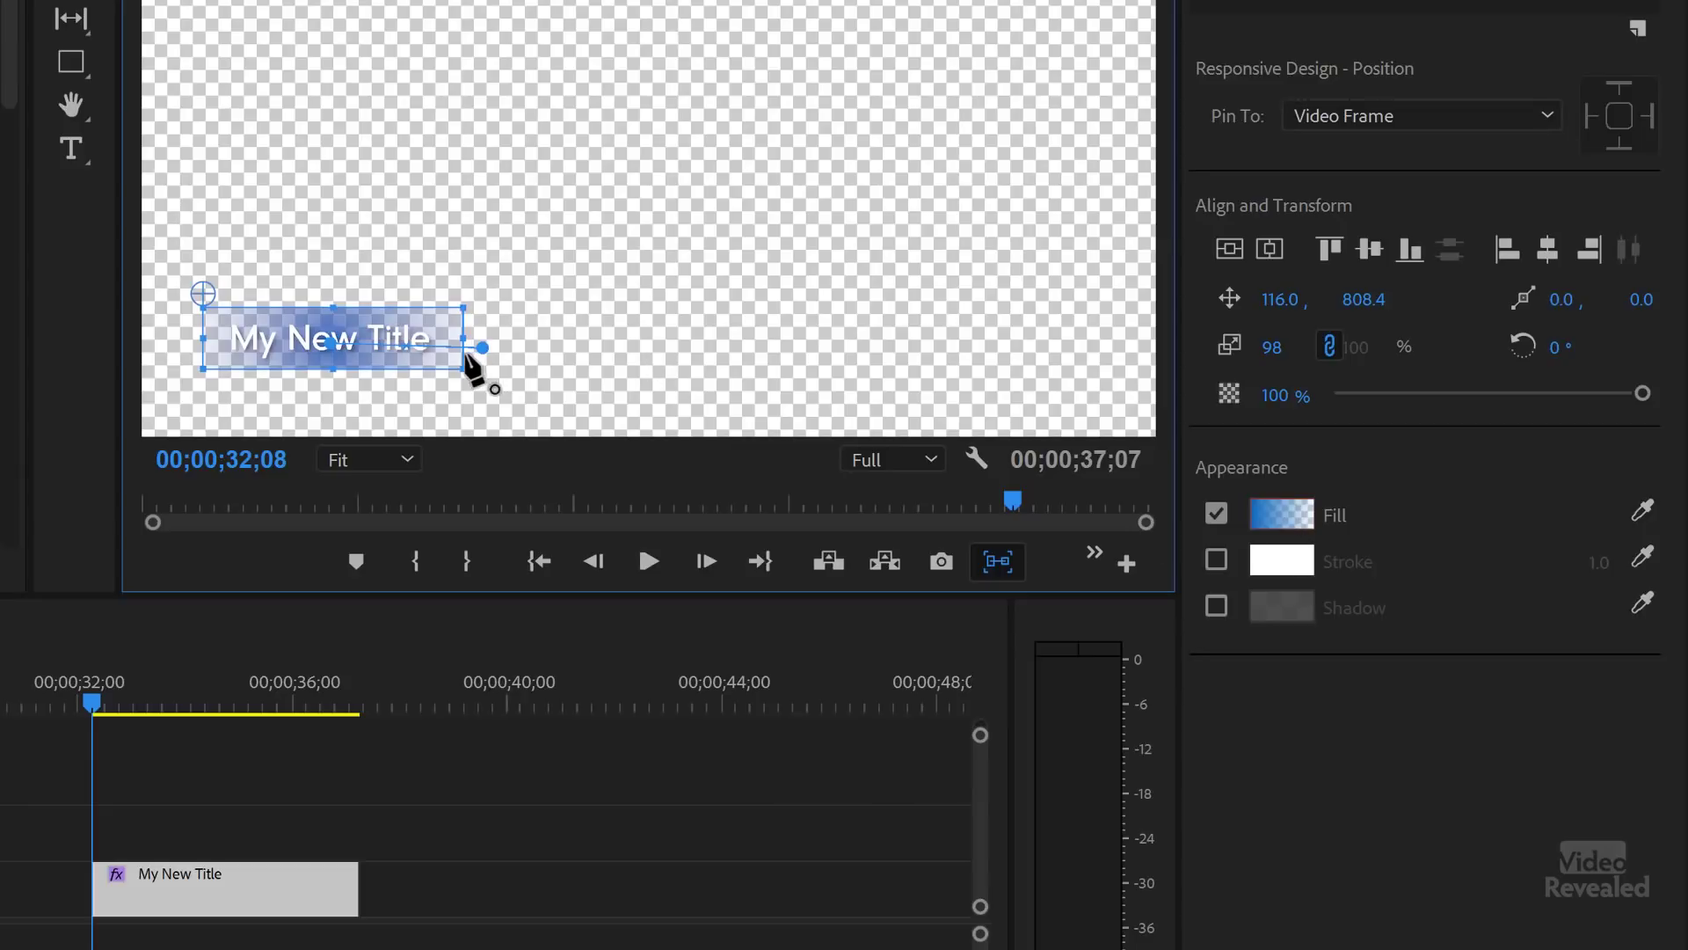
drag(486, 351, 565, 350)
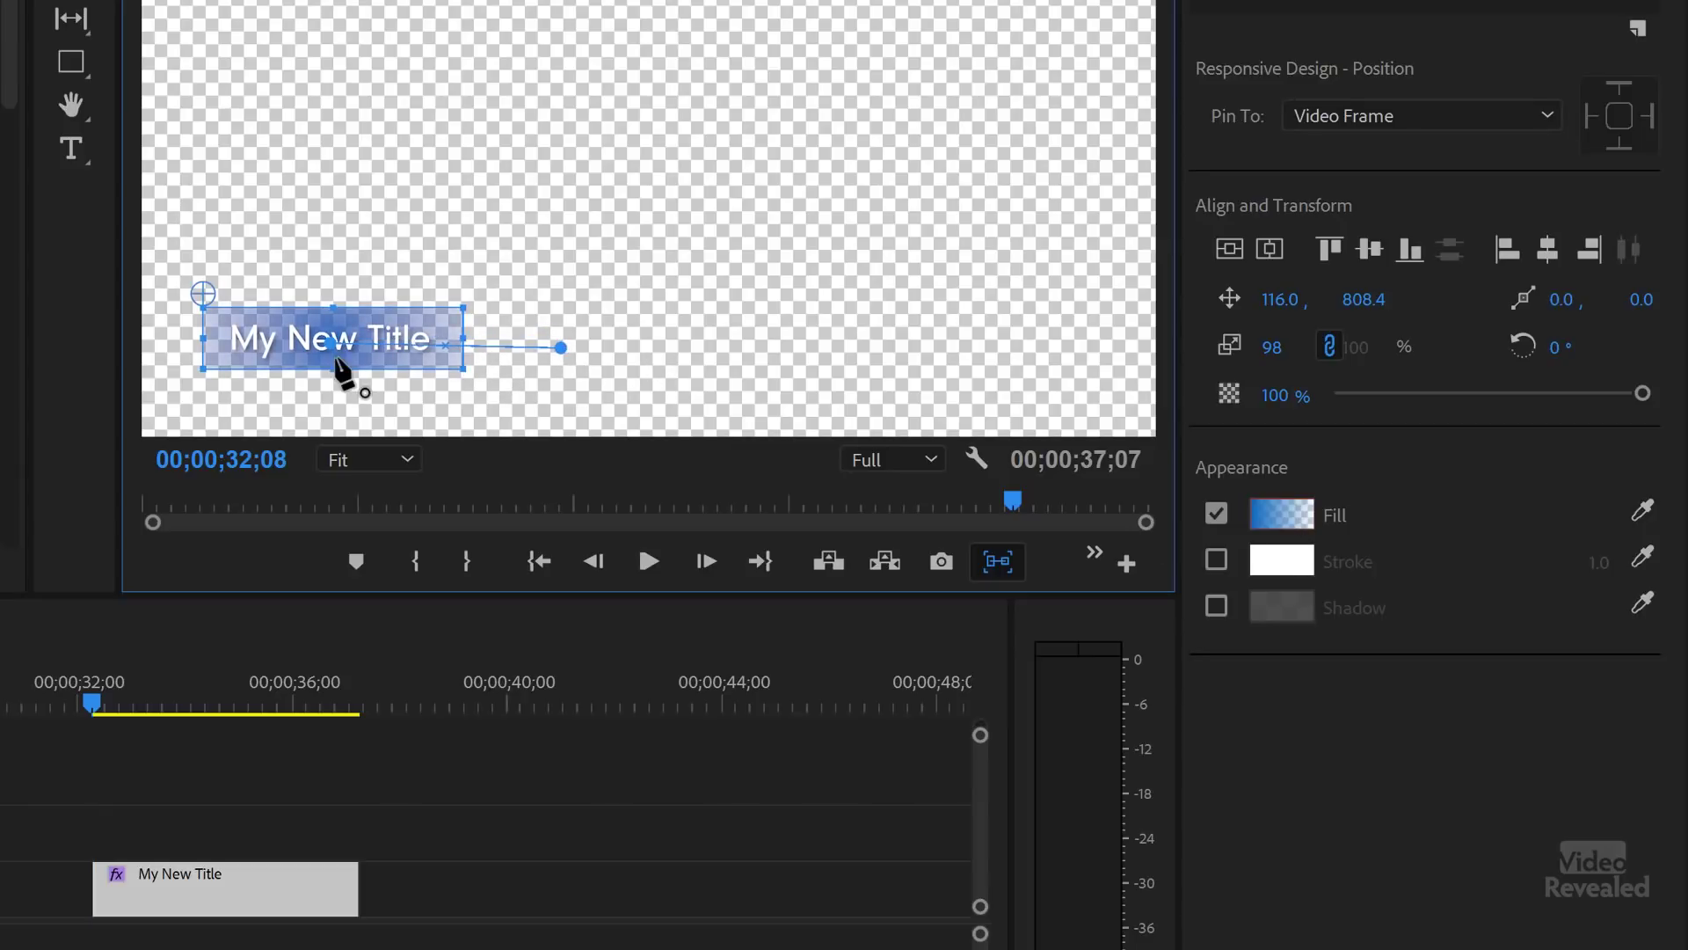
mouse_move(330, 348)
mouse_down()
mouse_move(302, 348)
mouse_move(318, 349)
mouse_up()
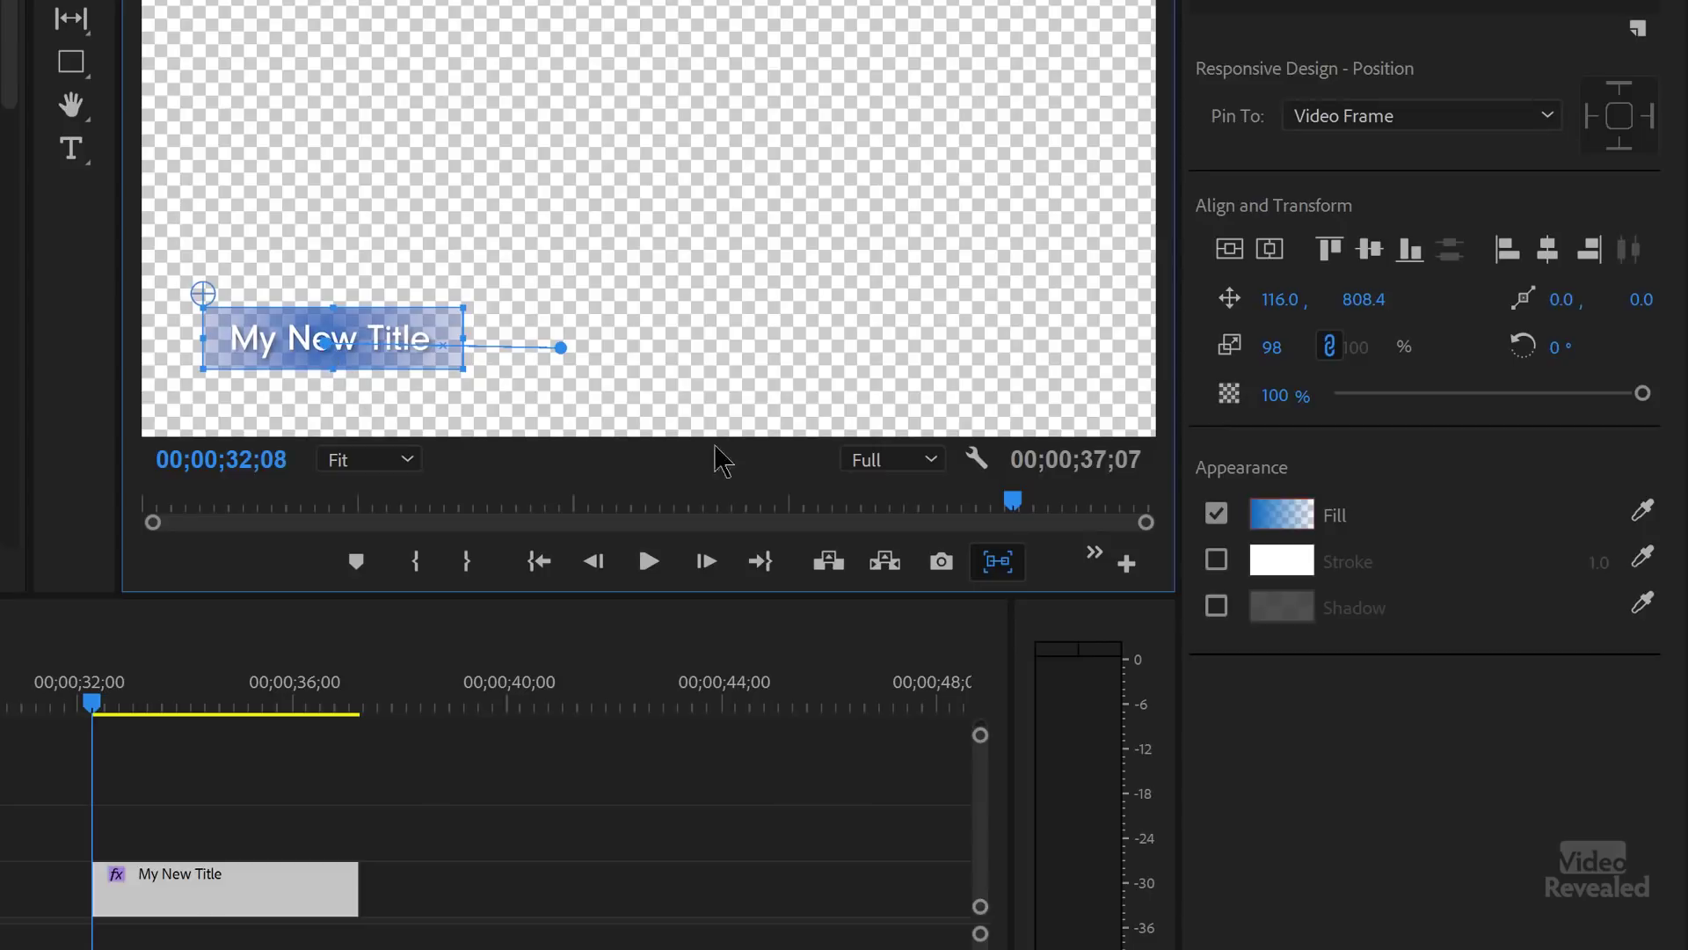
Step: Switch Shape 01's fill back to Solid and change its colour to a fully saturated bright blue
click(1289, 517)
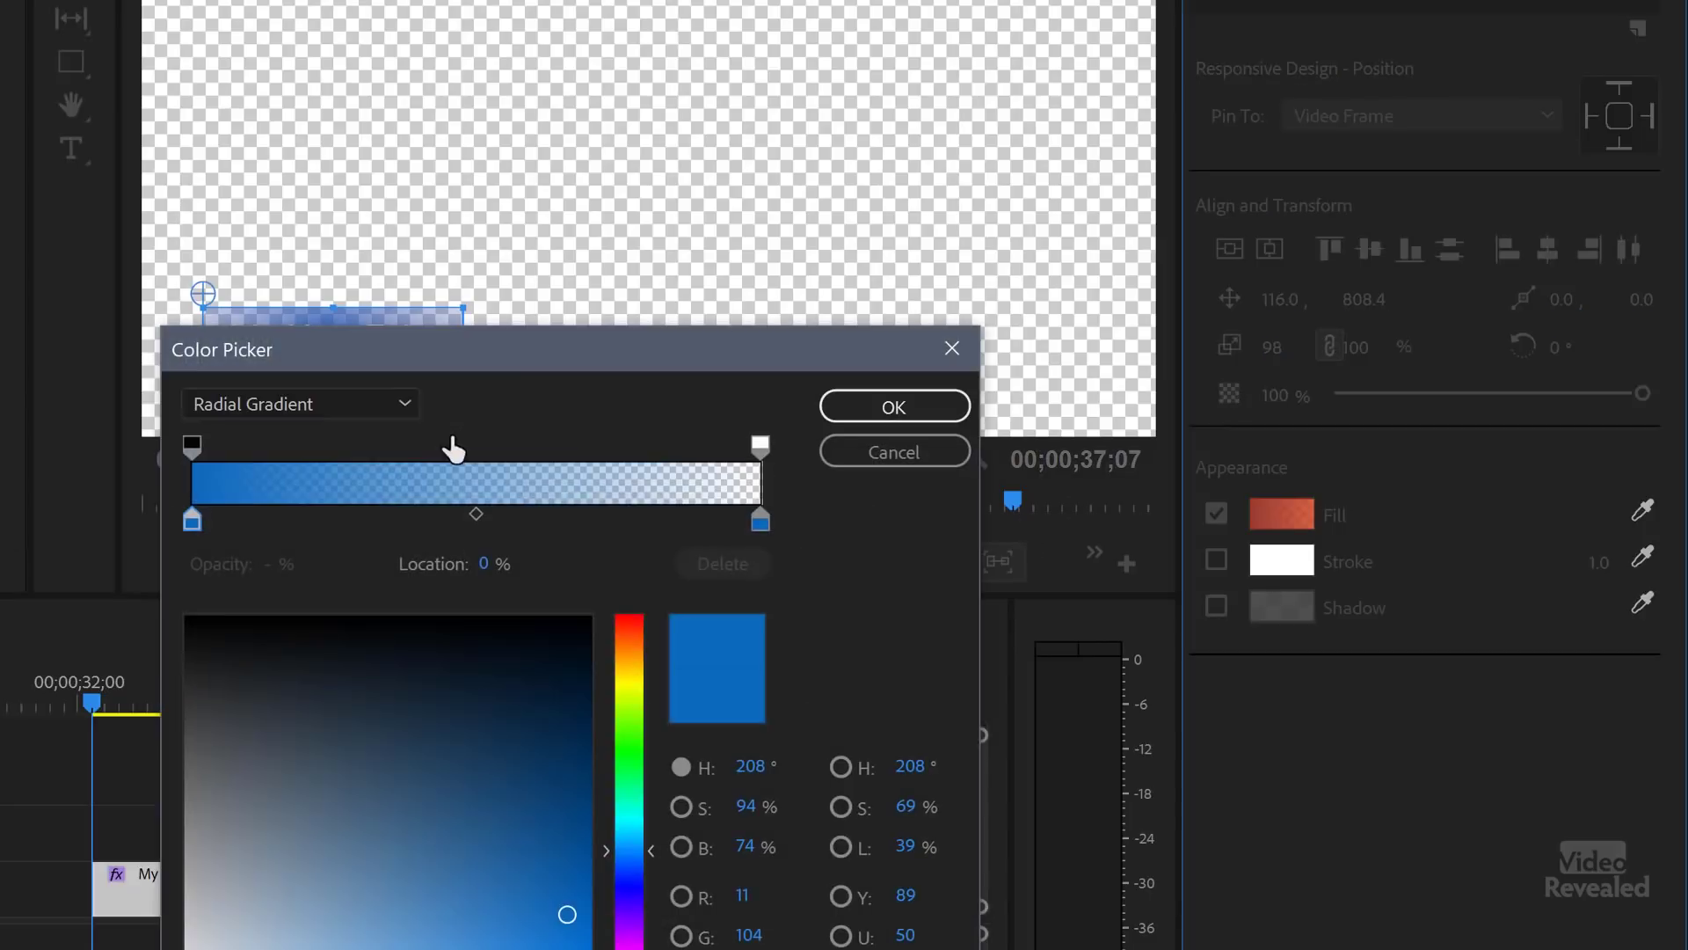
click(356, 406)
click(301, 444)
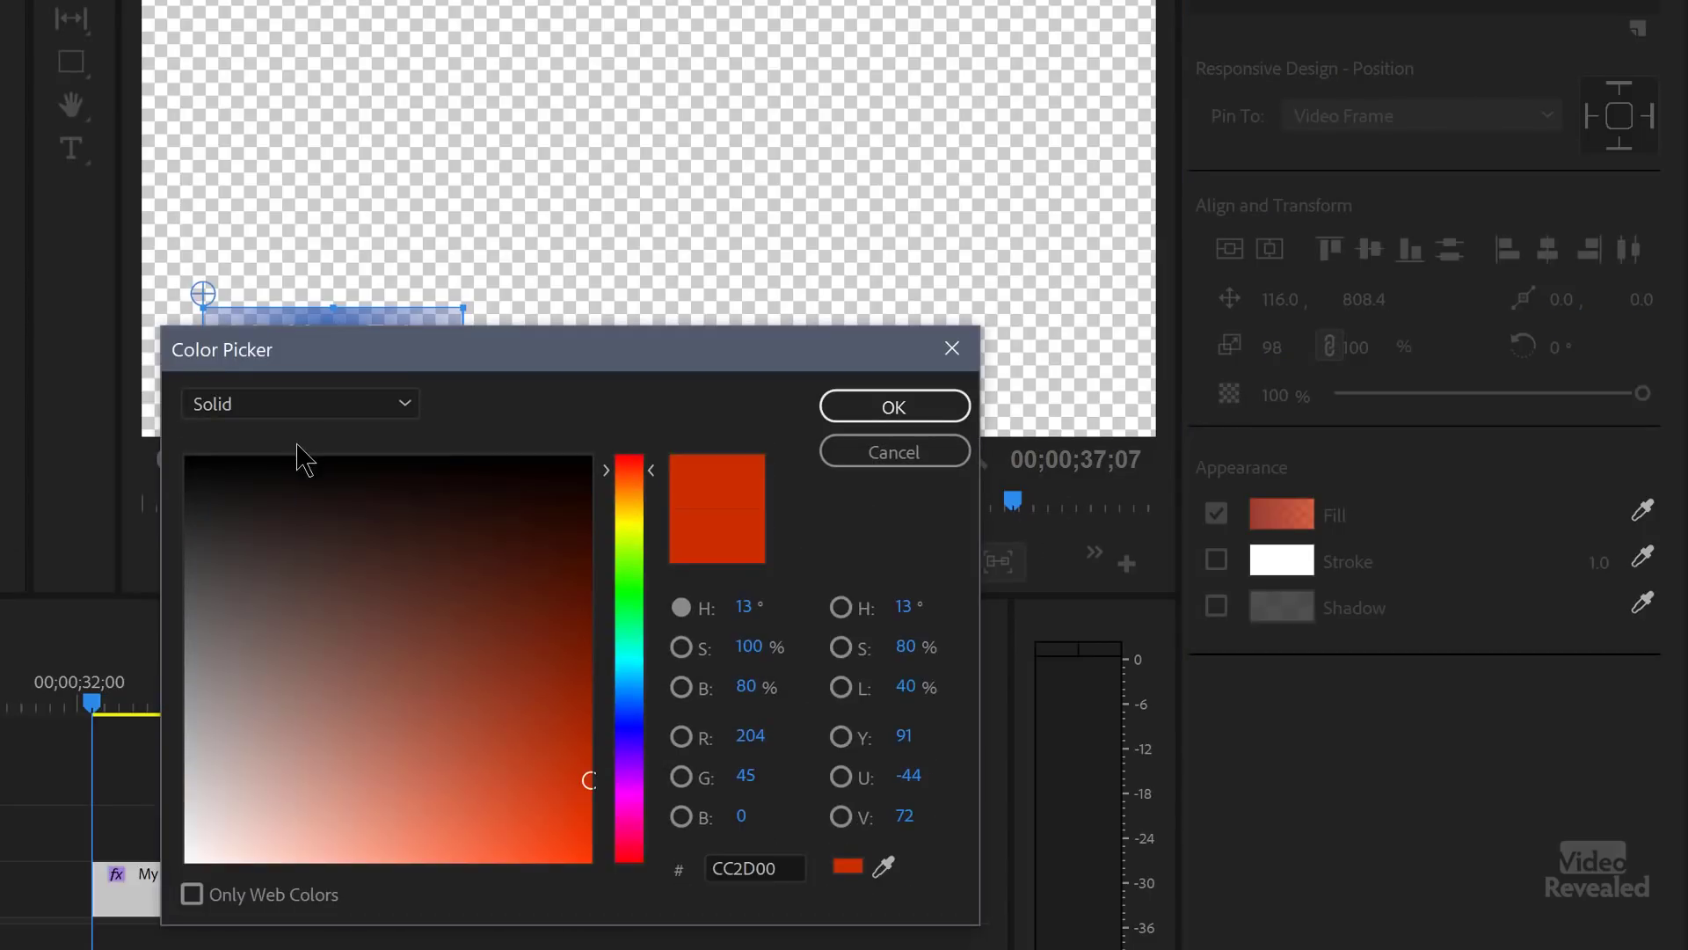
click(937, 406)
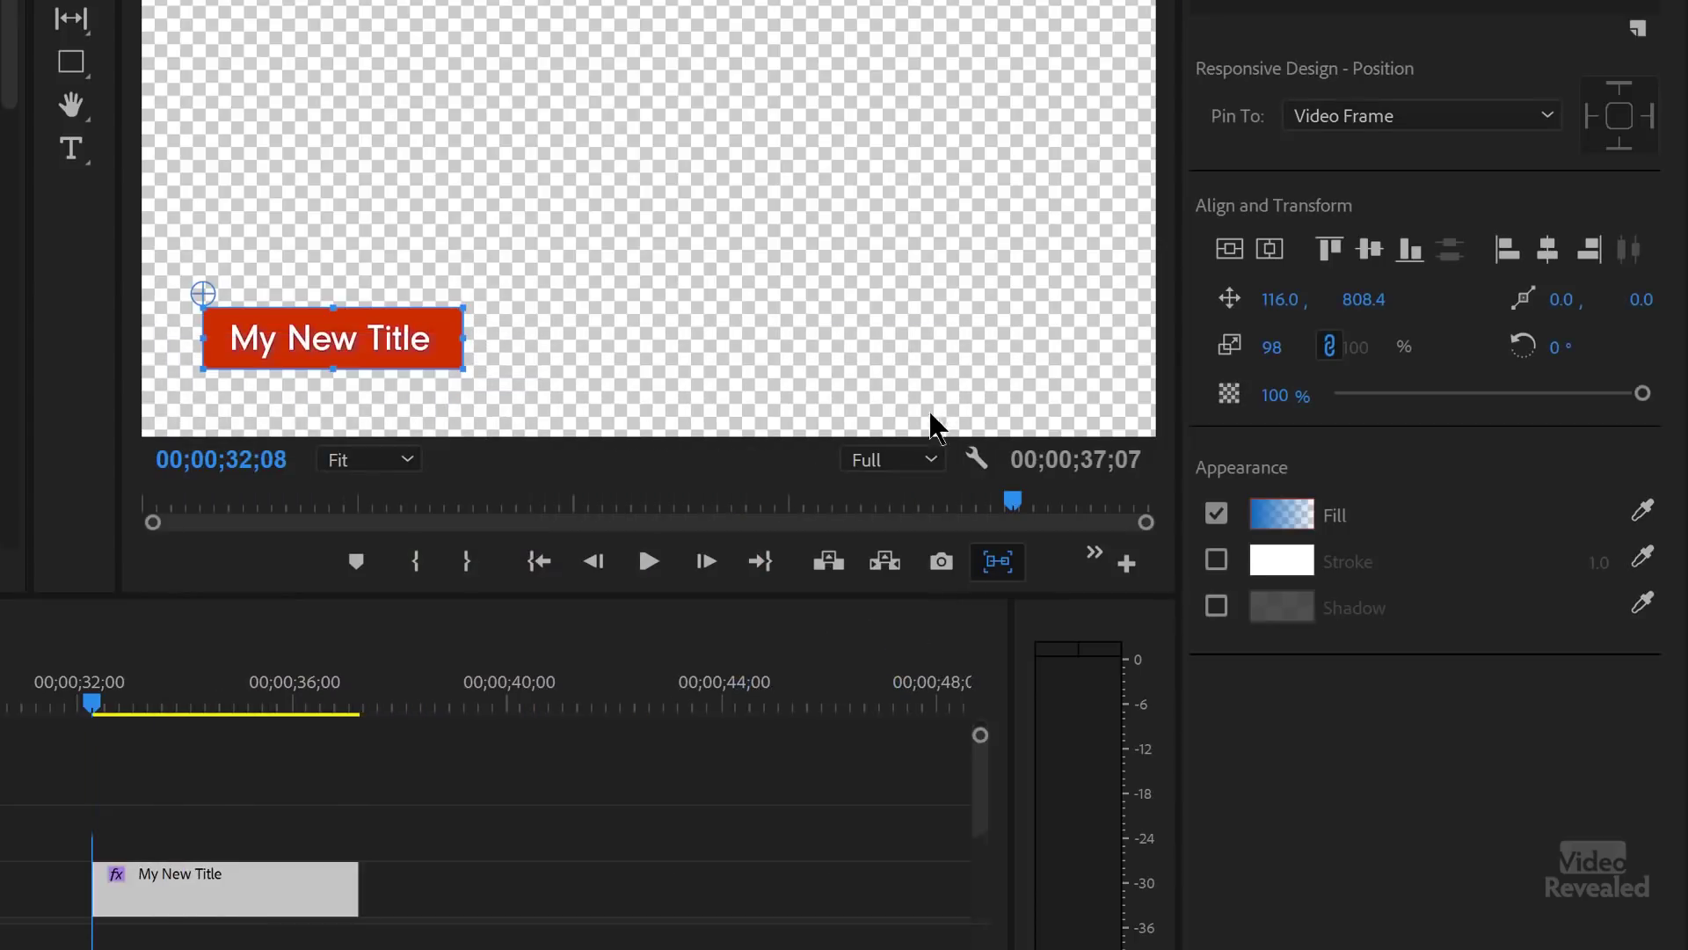
click(1302, 515)
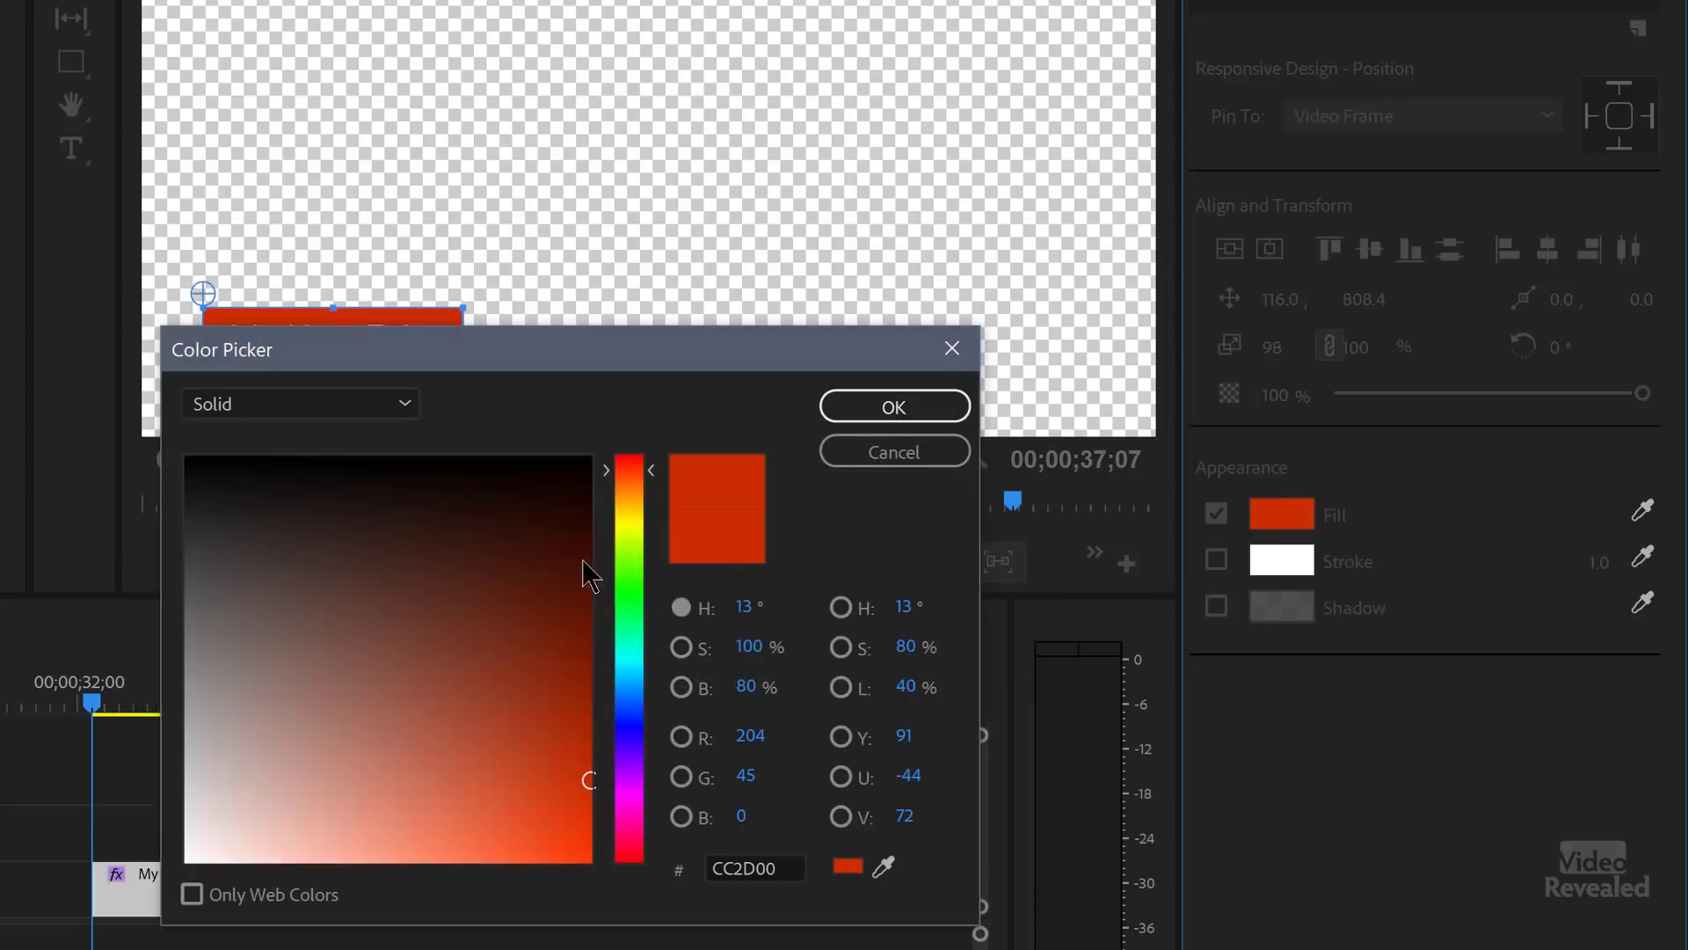
click(630, 702)
click(589, 860)
click(868, 417)
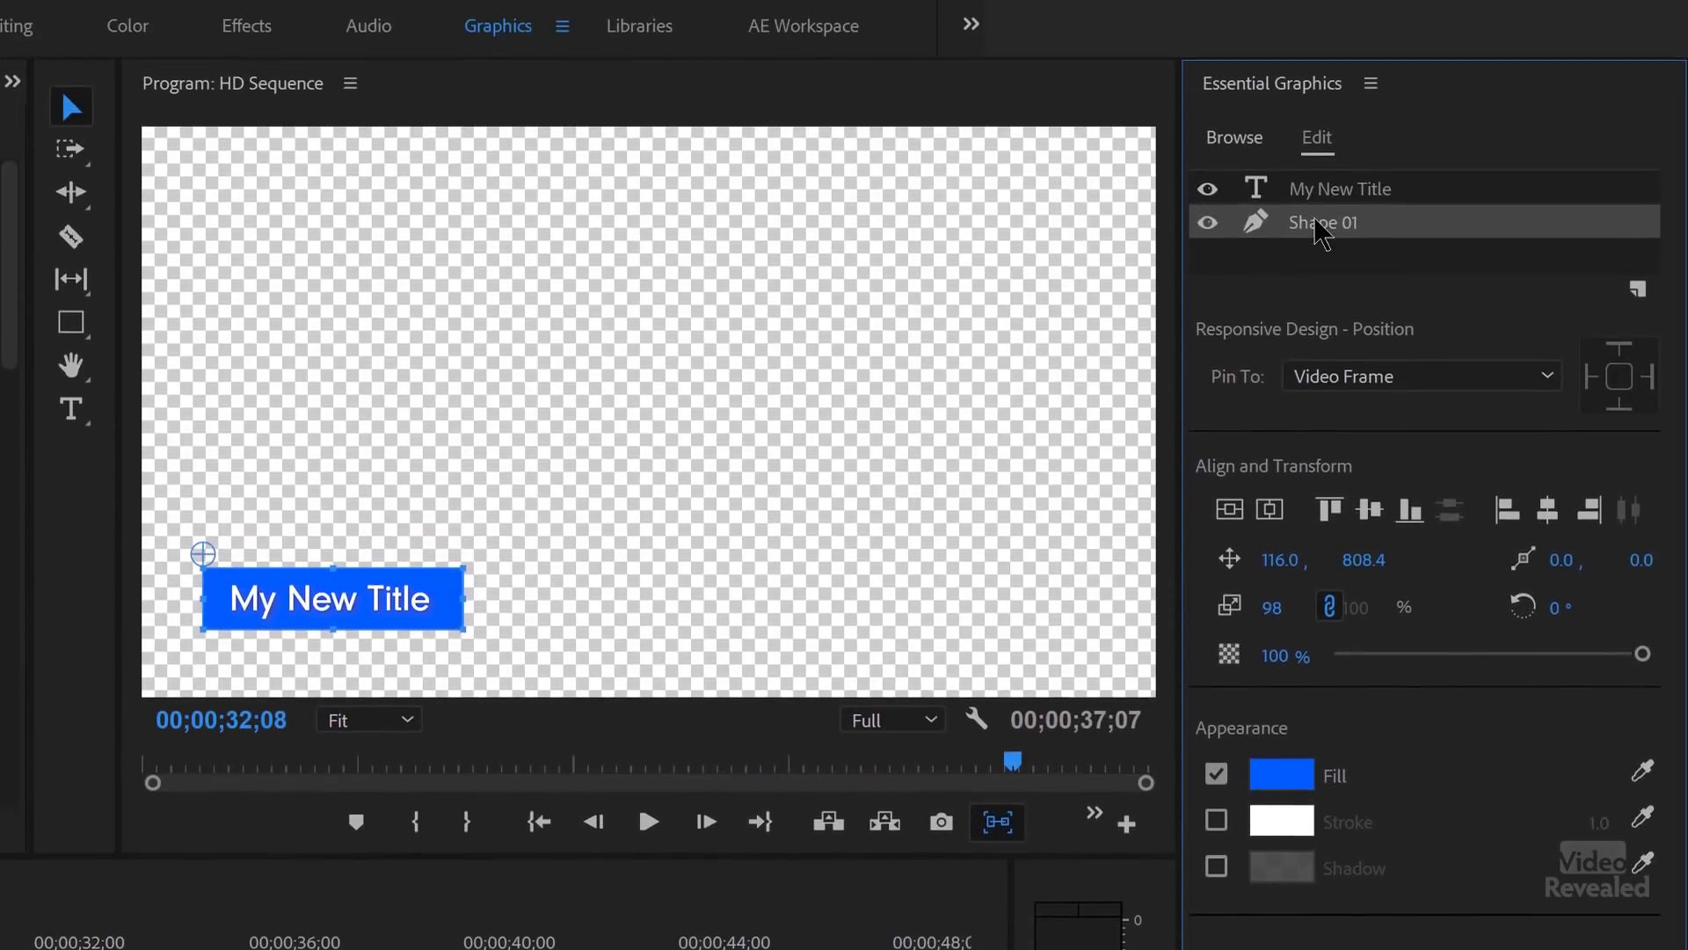
Step: Select the My New Title text layer and bring up its text and appearance settings
click(1339, 204)
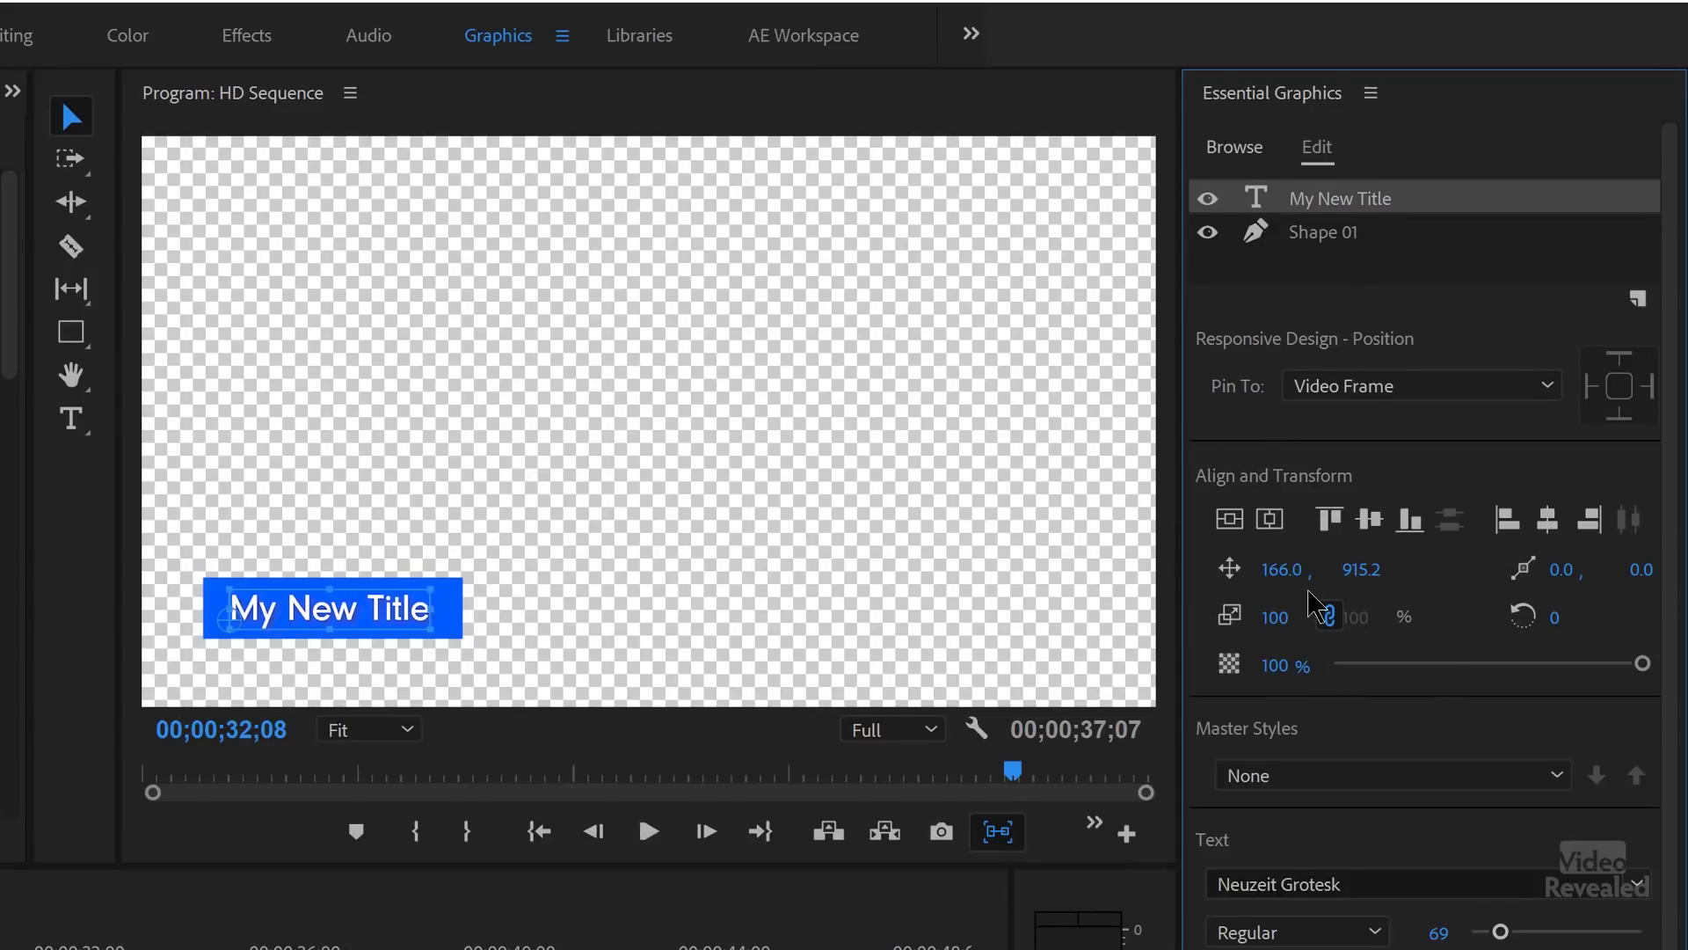
scroll(1298, 585, down, 3)
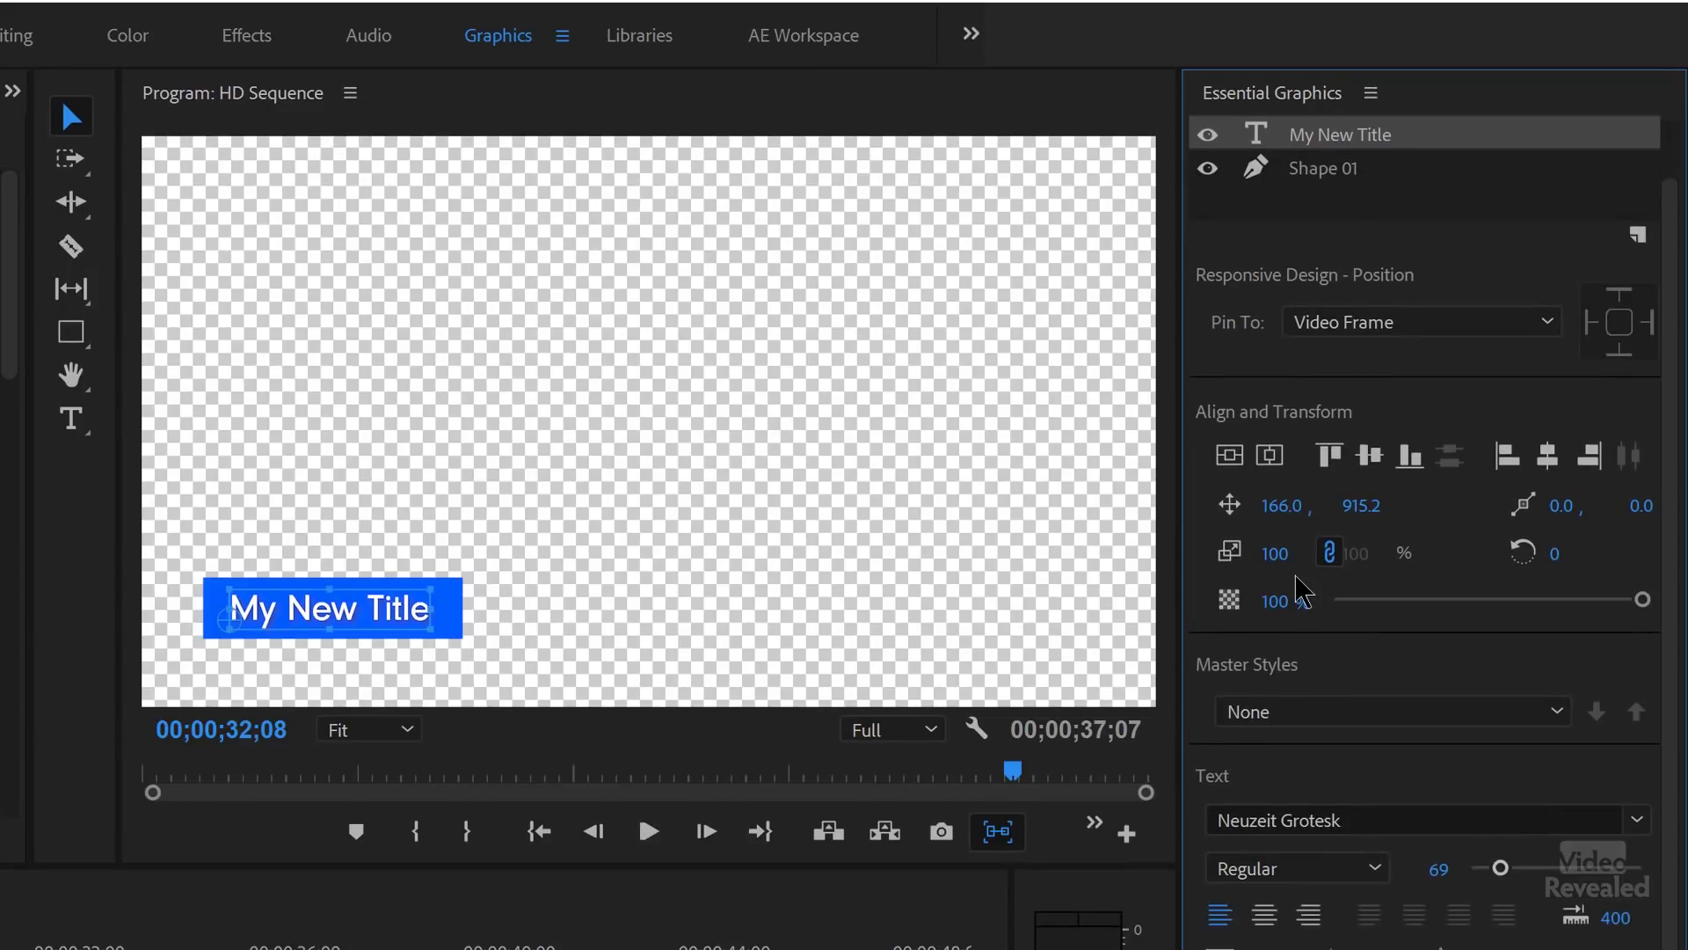
scroll(1346, 594, down, 1)
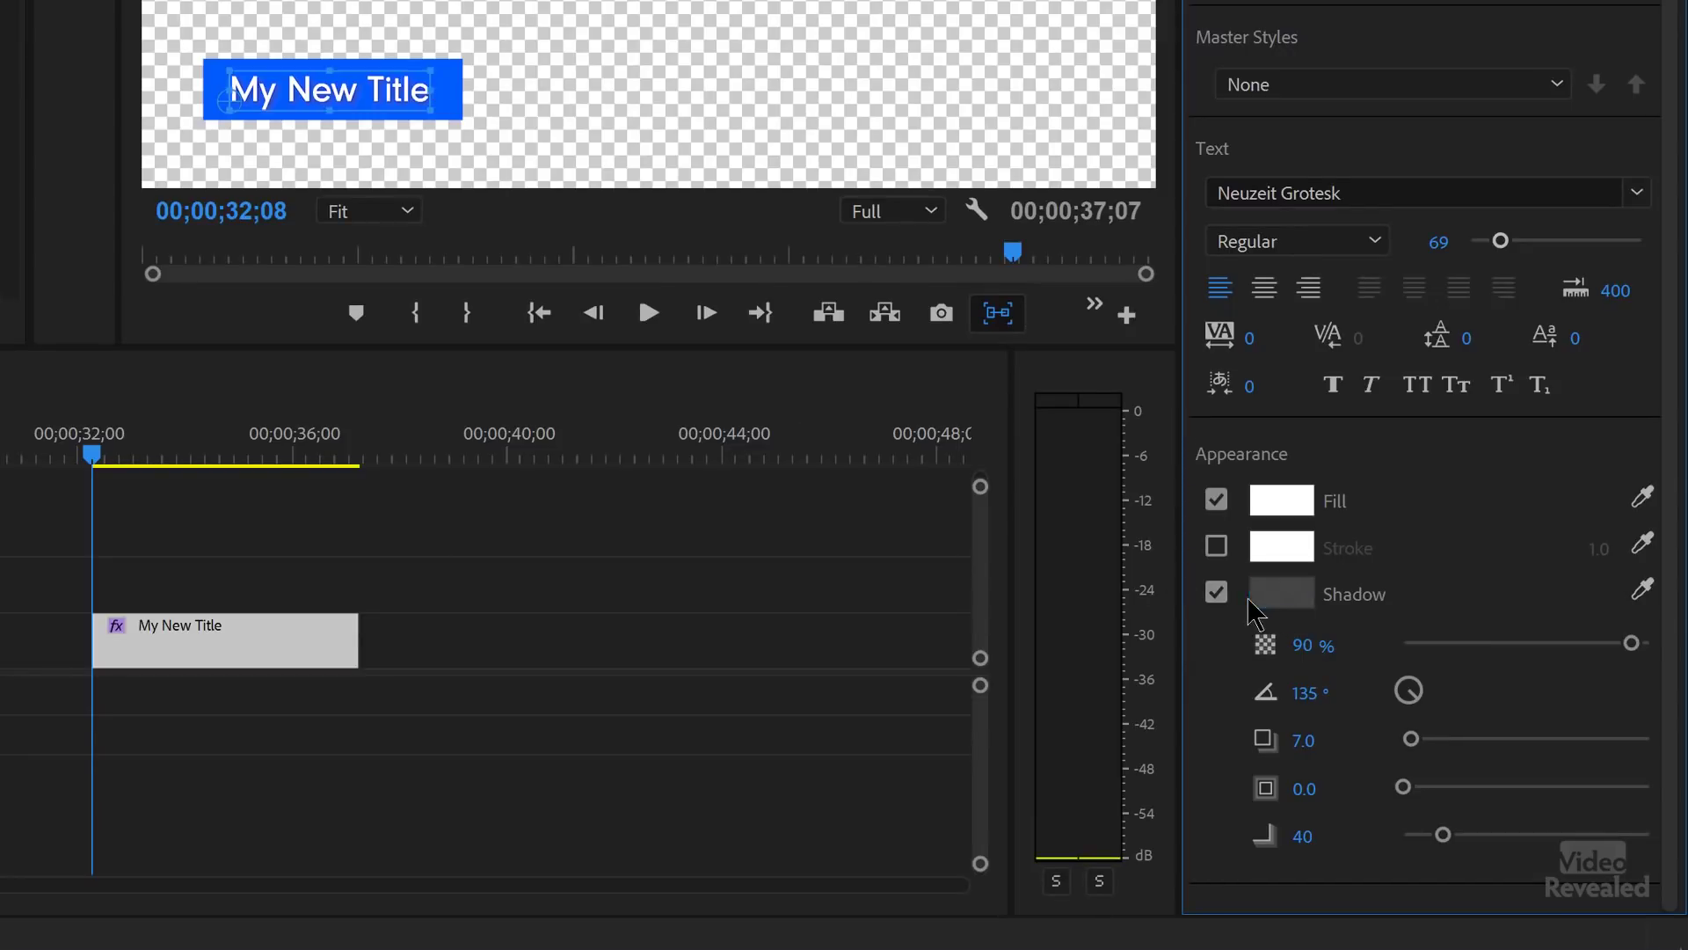
Step: Turn the title text's shadow off and back on to compare the two looks
click(1215, 593)
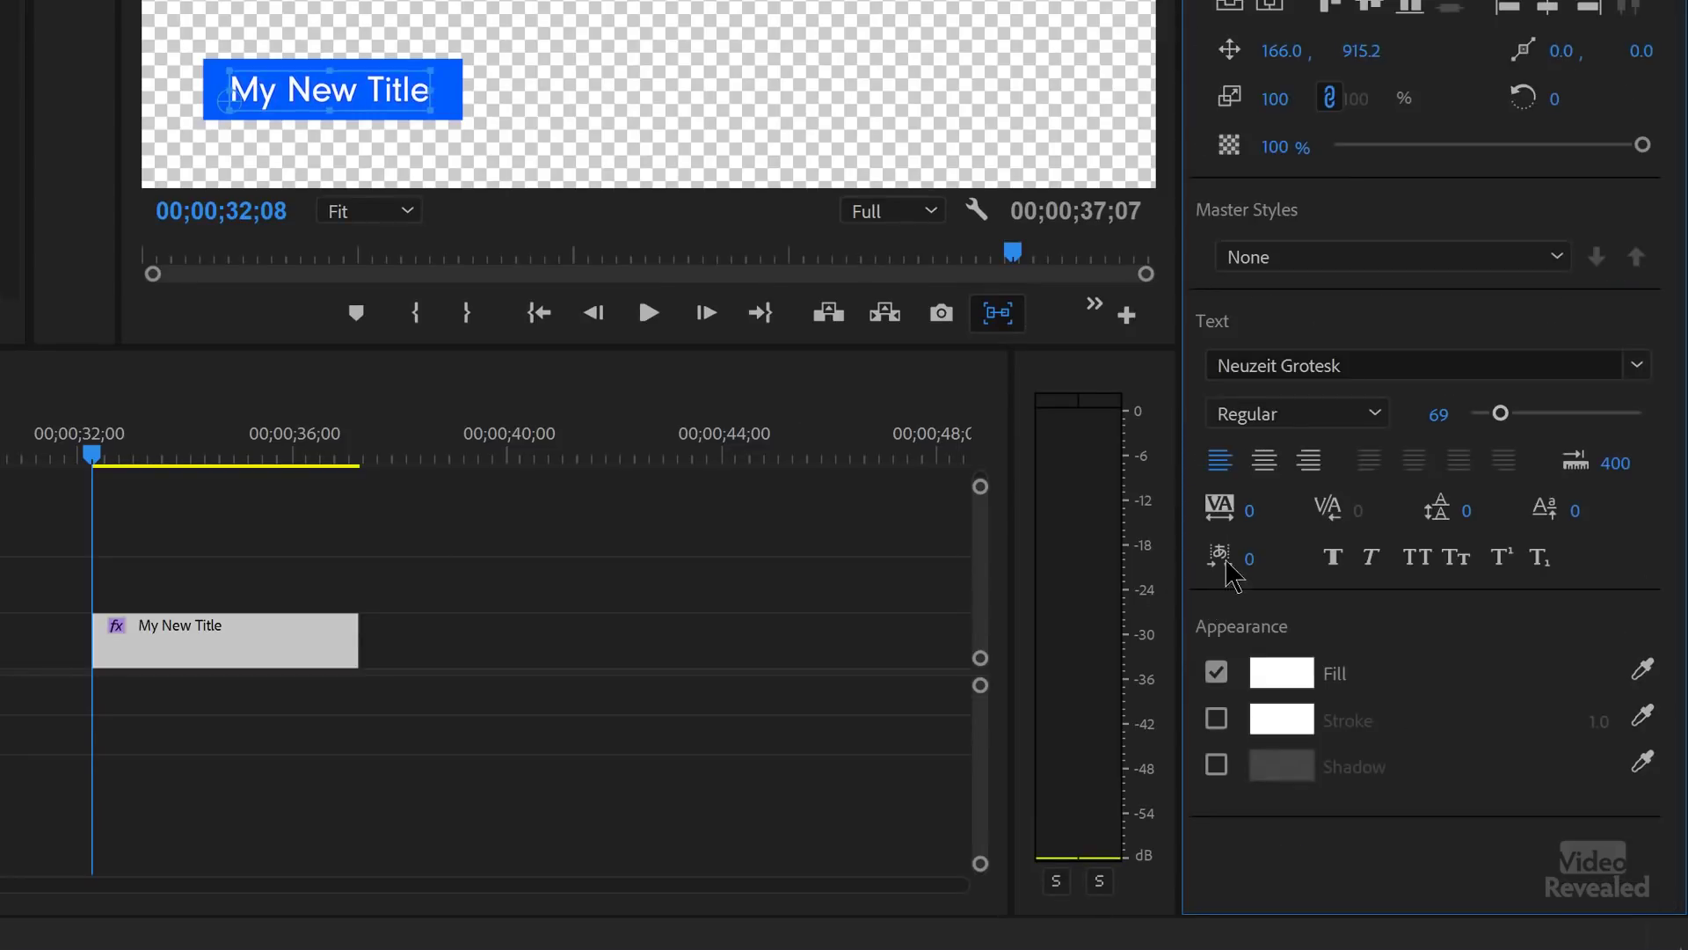
click(1217, 767)
scroll(1326, 748, down, 4)
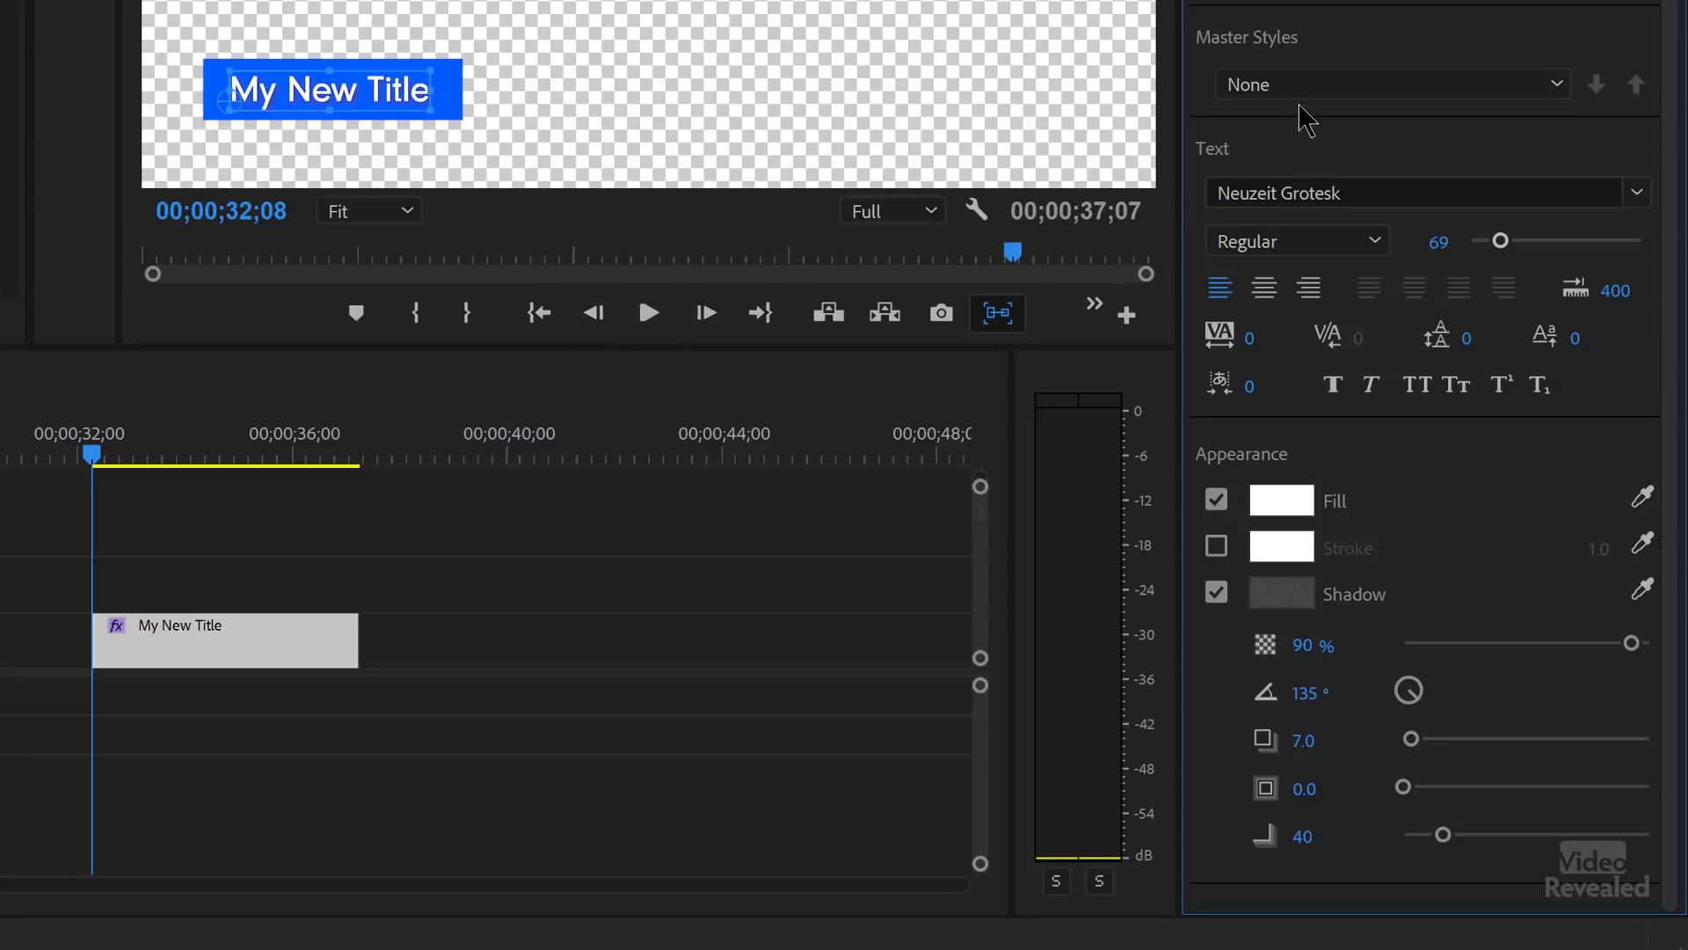
Step: Browse the font choices for the title filtered to Typekit fonts, and check which styles Neuzeit Grotesk offers
click(1637, 193)
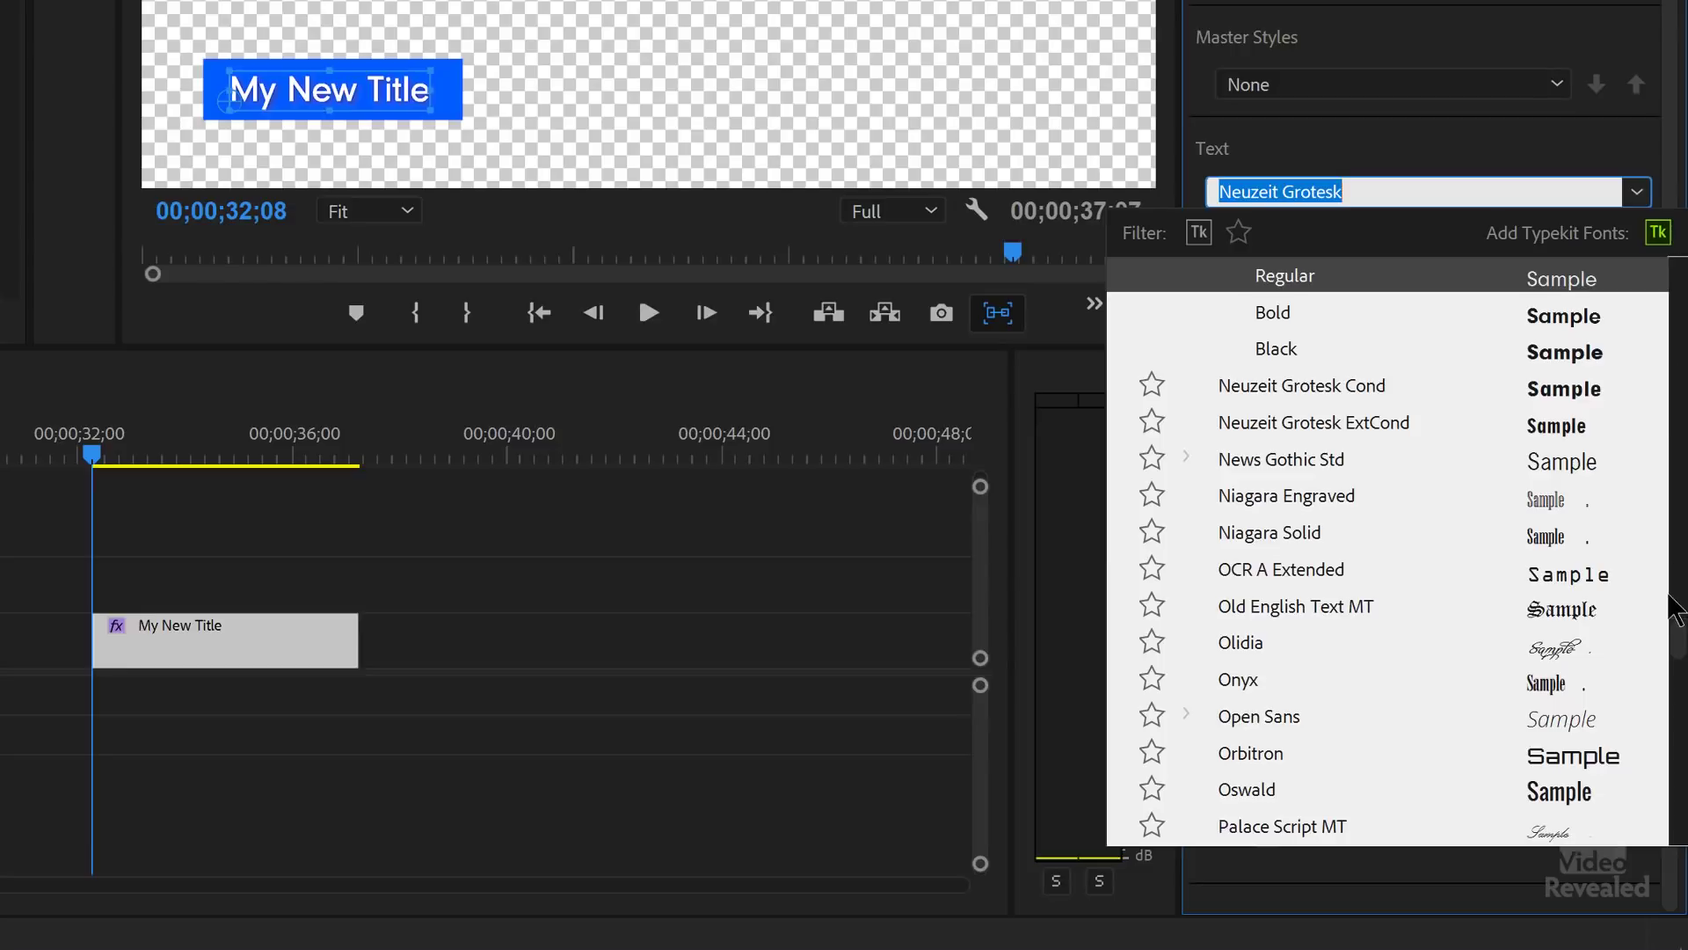
drag(1679, 656, 1678, 268)
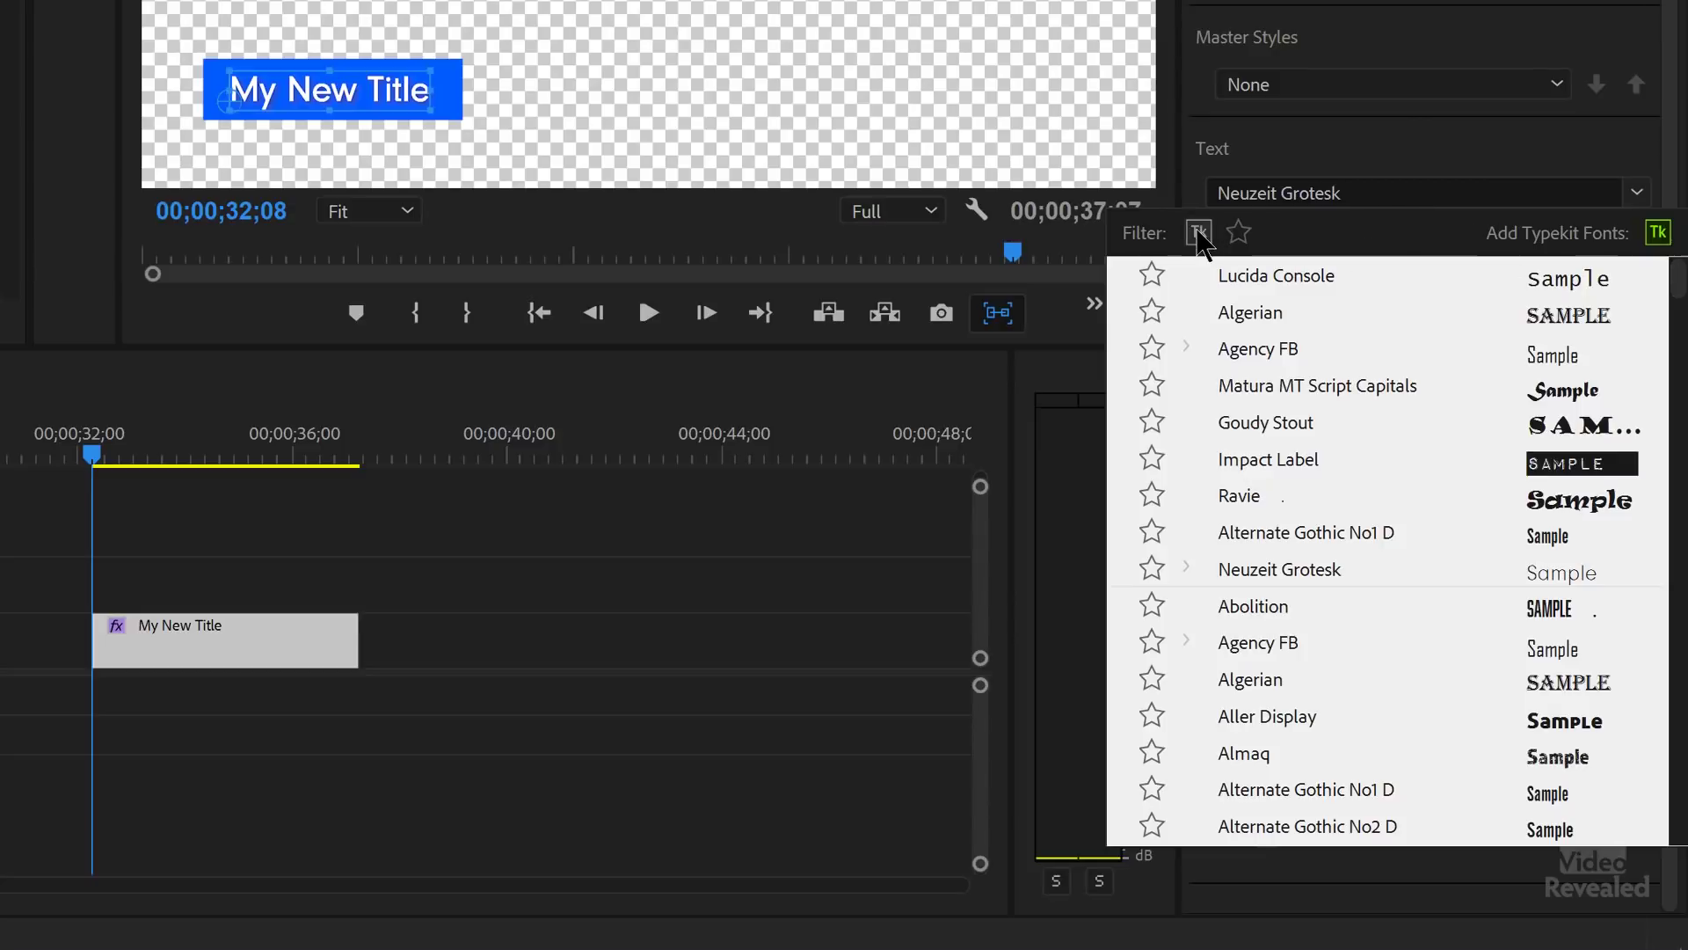
click(1199, 234)
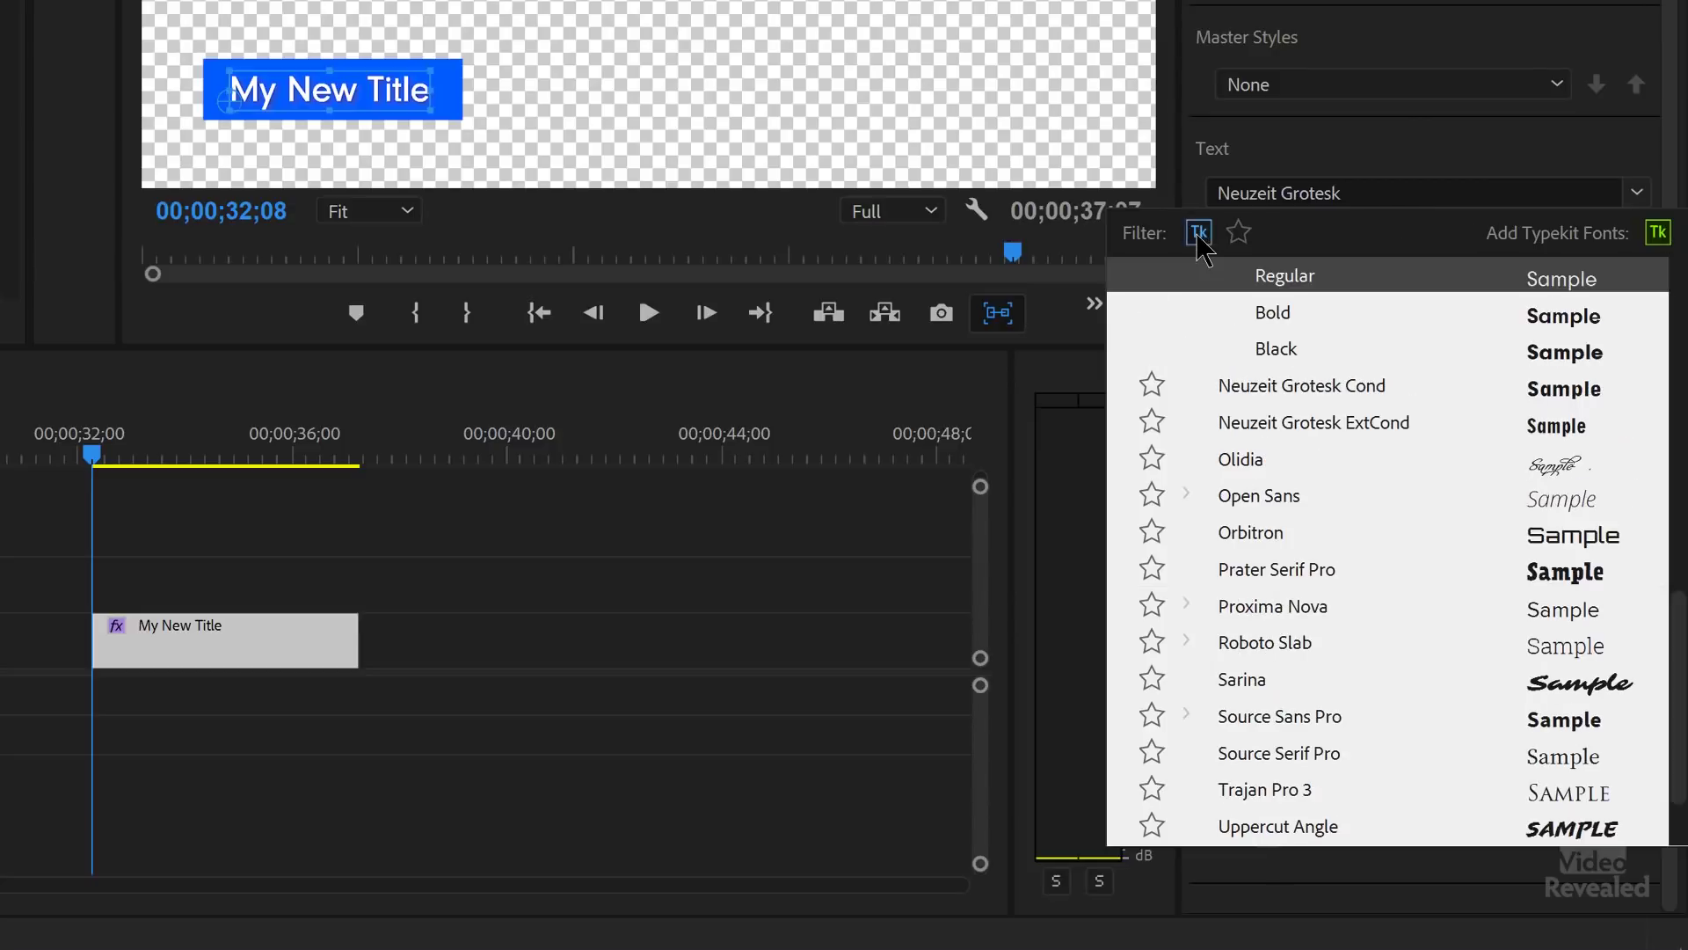
scroll(1606, 345, up, 8)
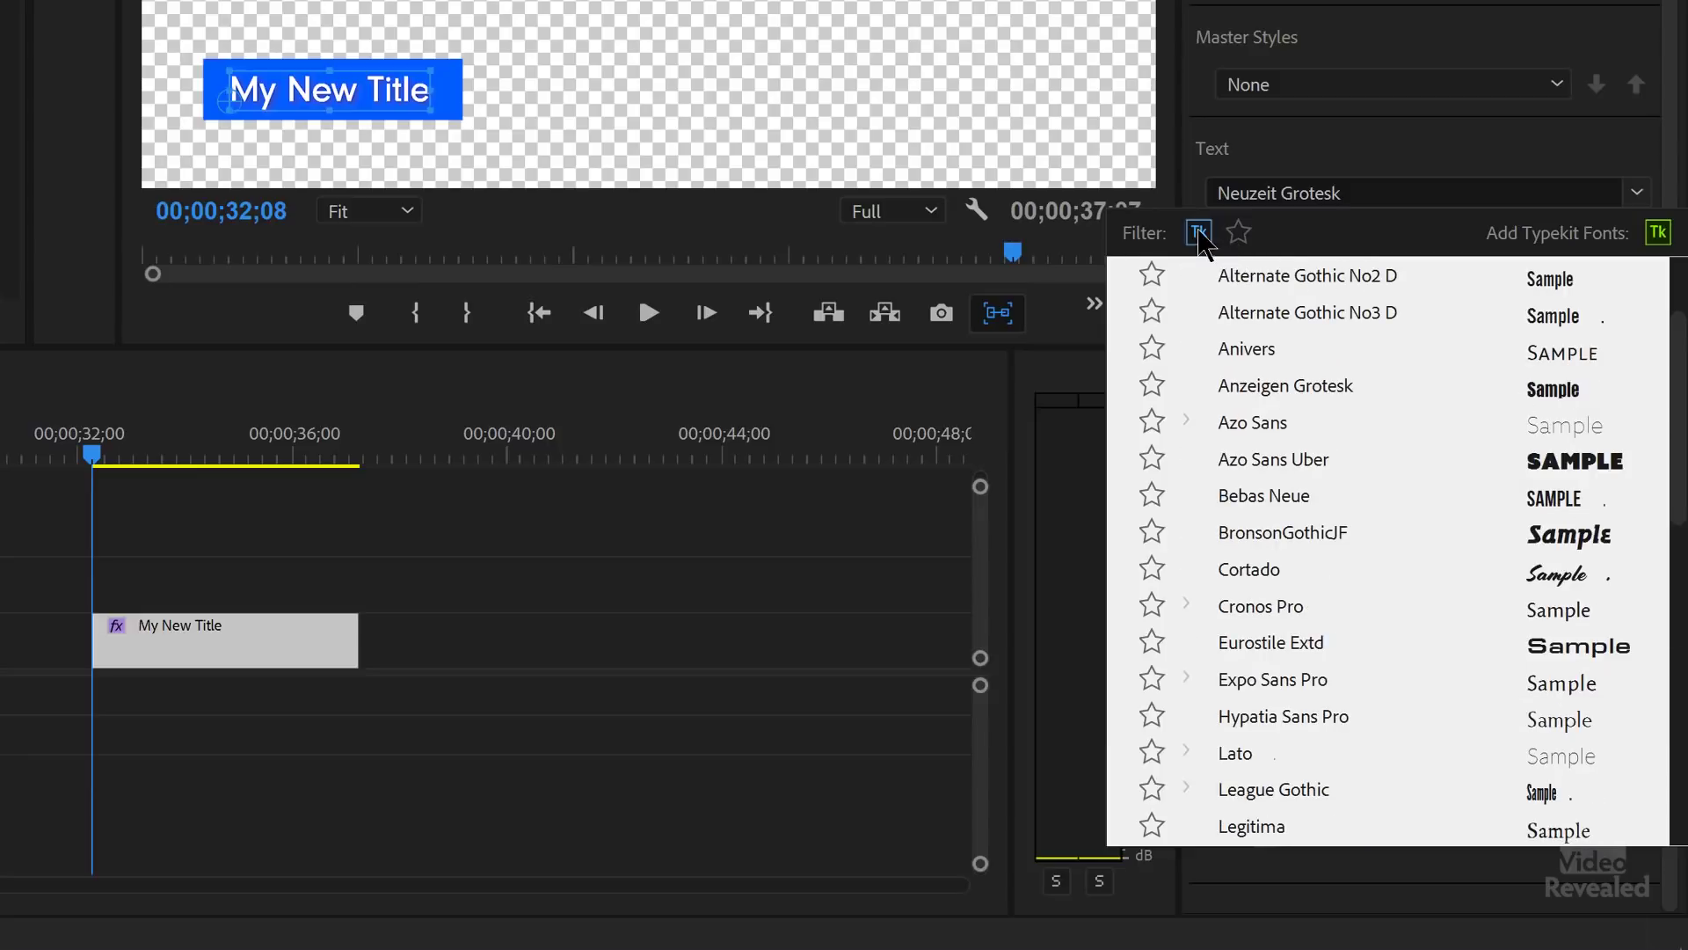
click(1058, 476)
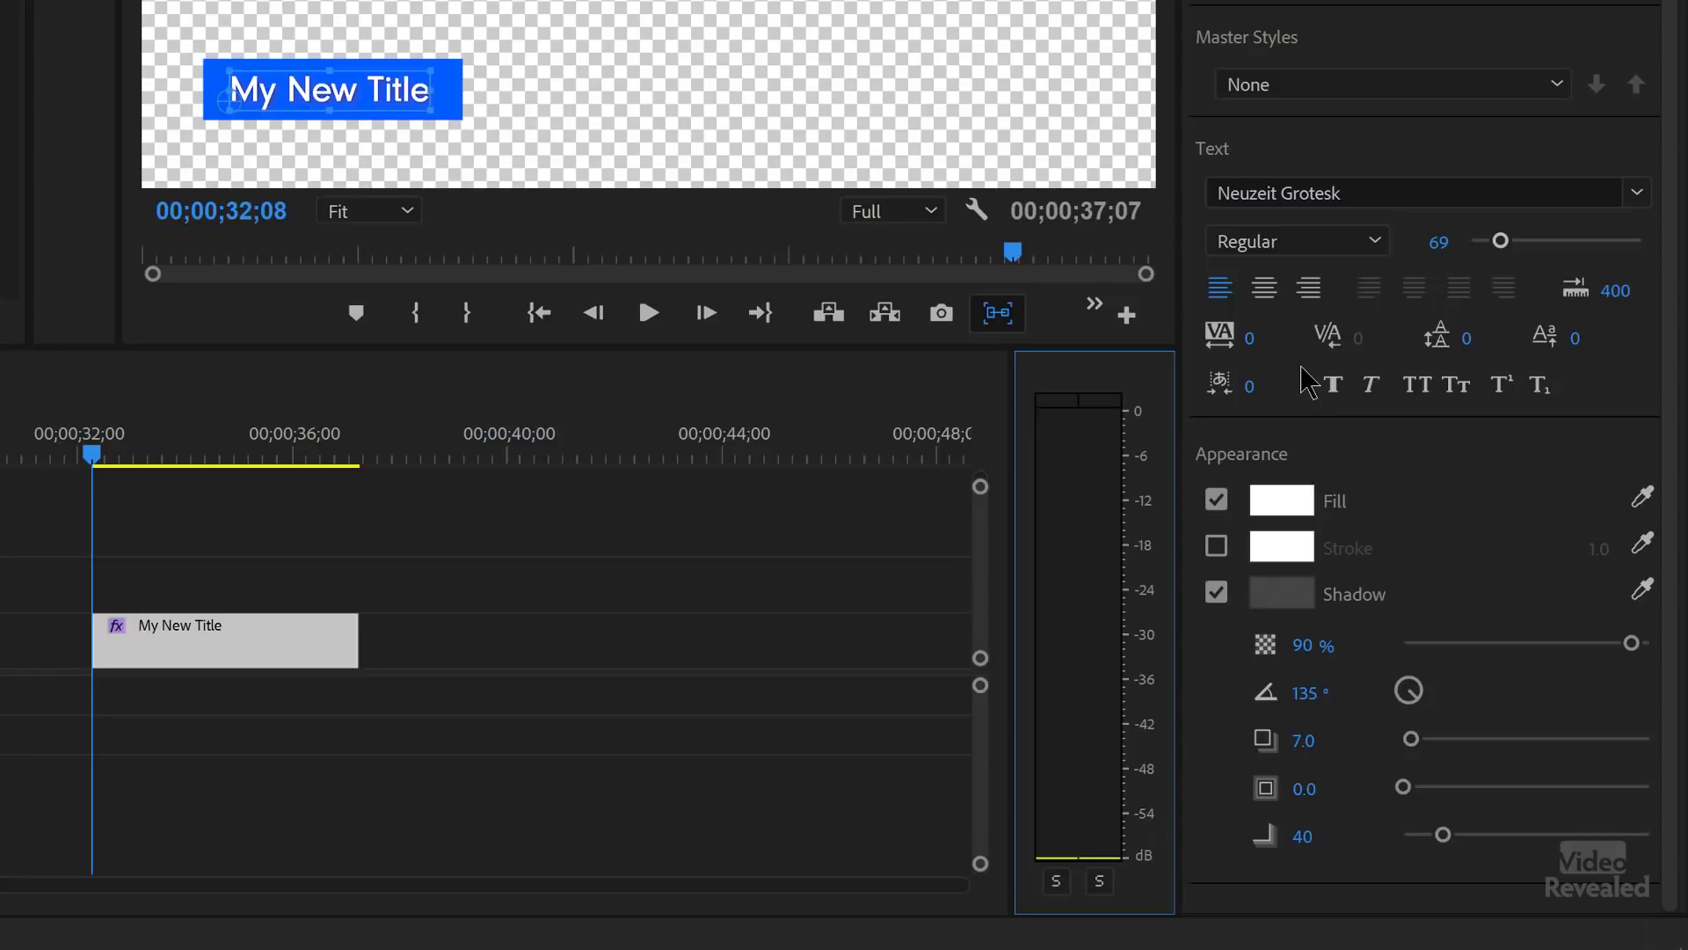
click(1374, 246)
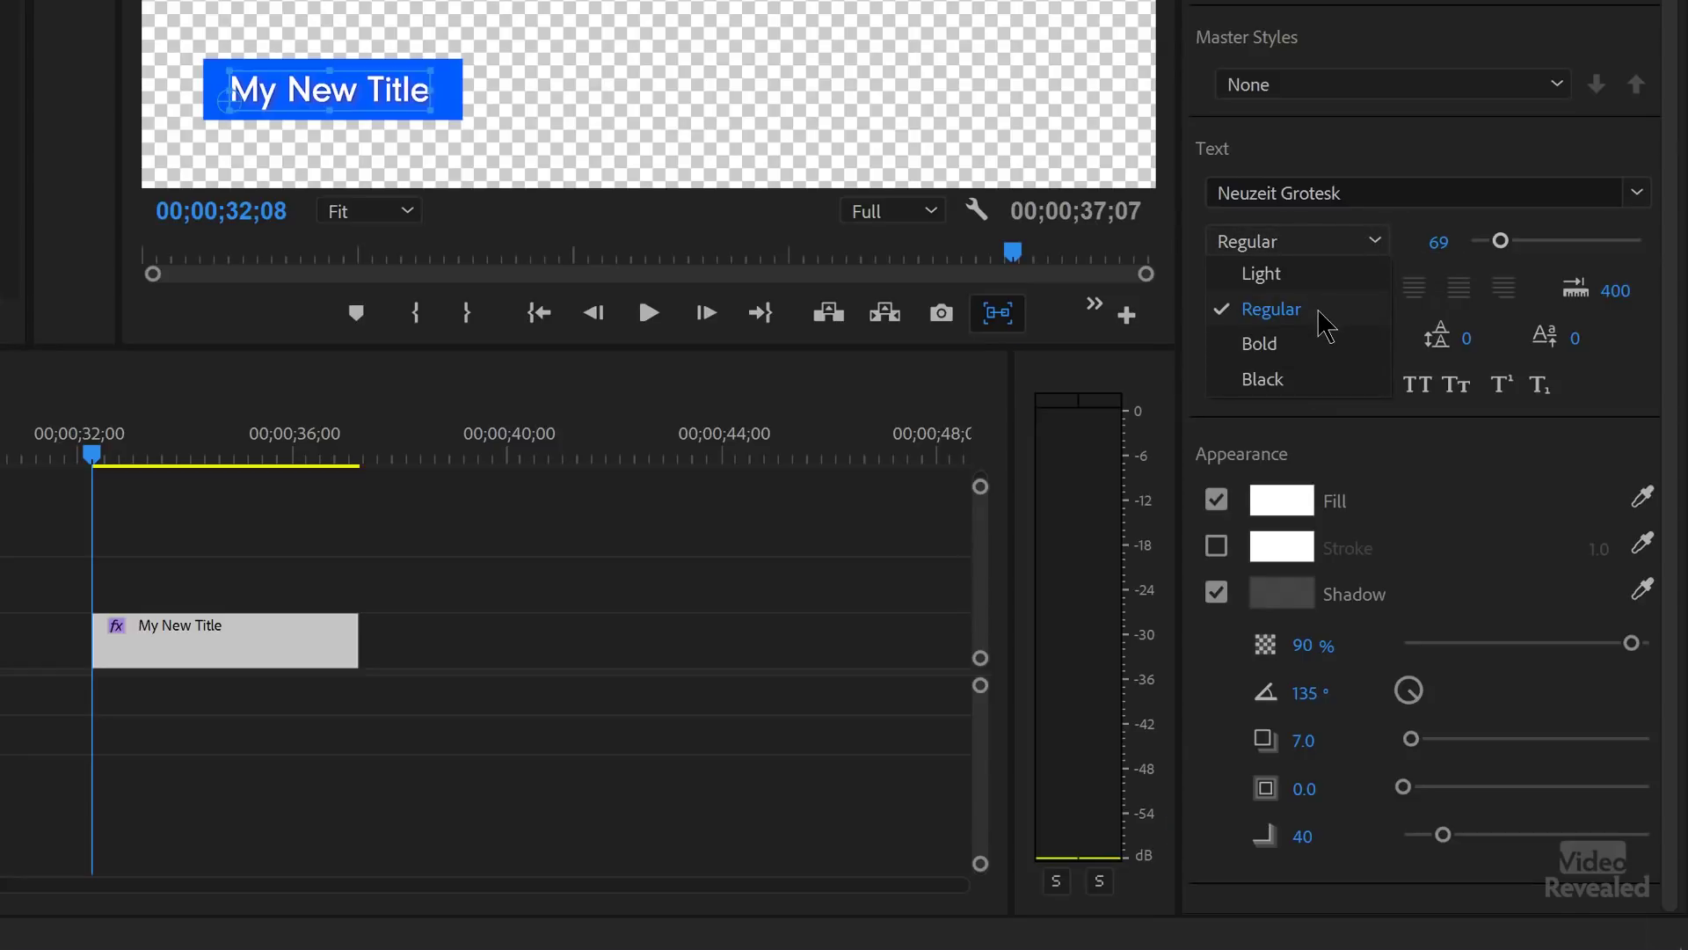
Step: Try the title text at size 104 with centred and right paragraph alignment, and return it to left alignment
mouse_move(1501, 240)
mouse_down()
mouse_move(1552, 253)
mouse_move(1495, 251)
mouse_move(1516, 249)
mouse_up()
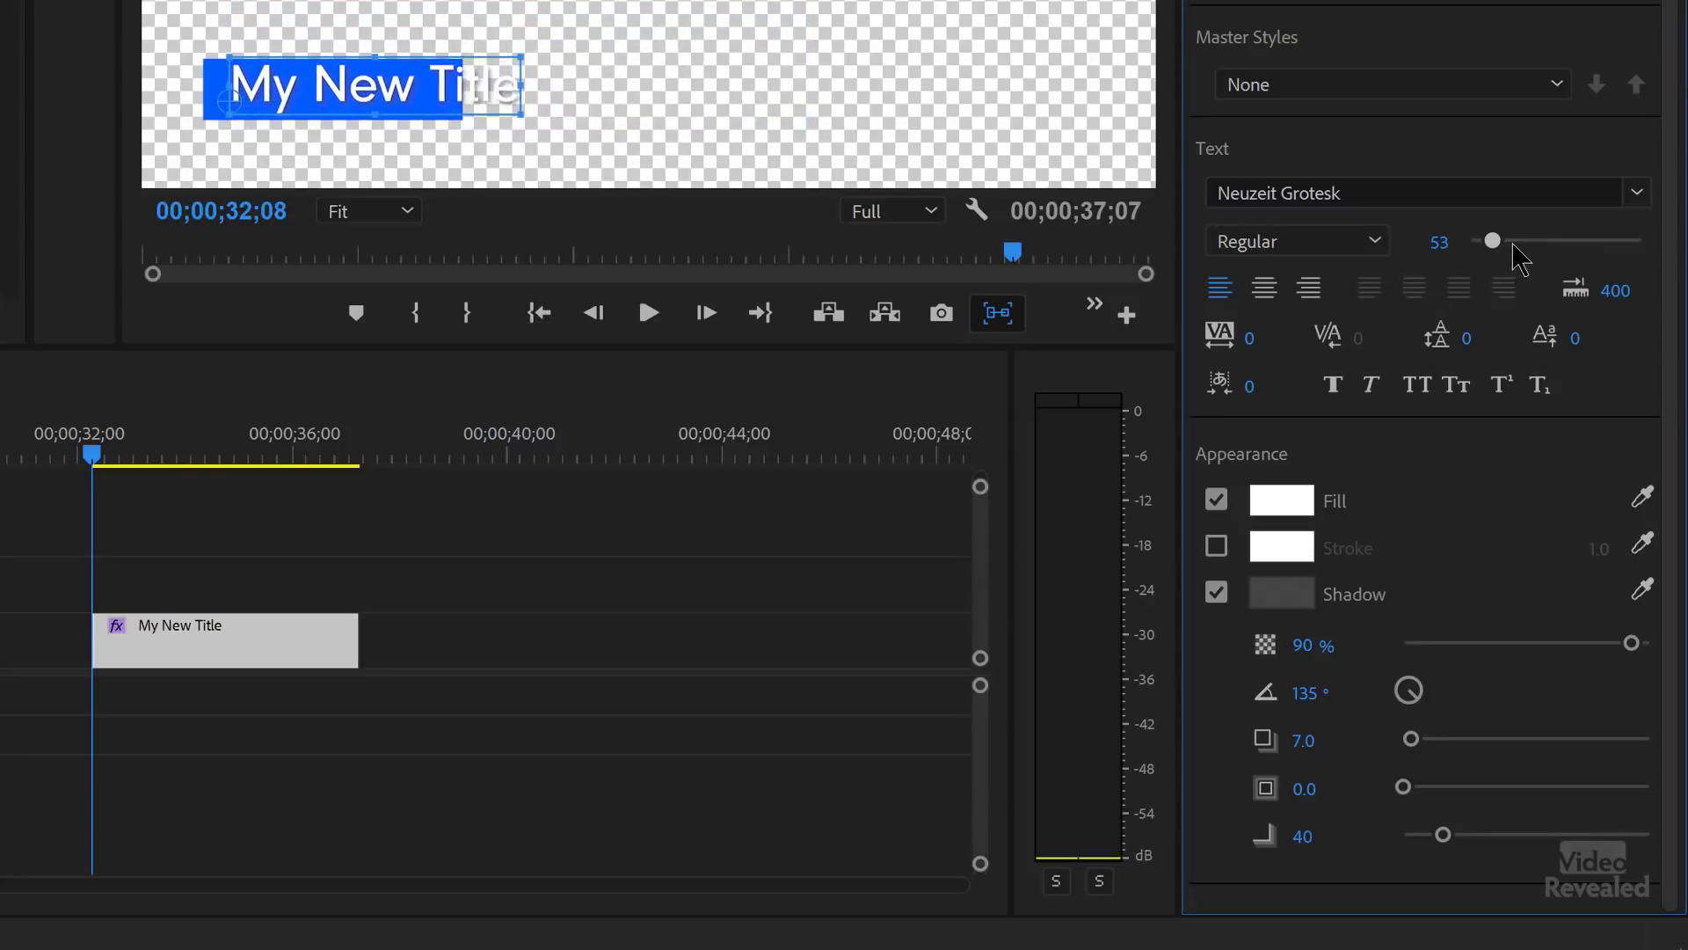
click(1266, 291)
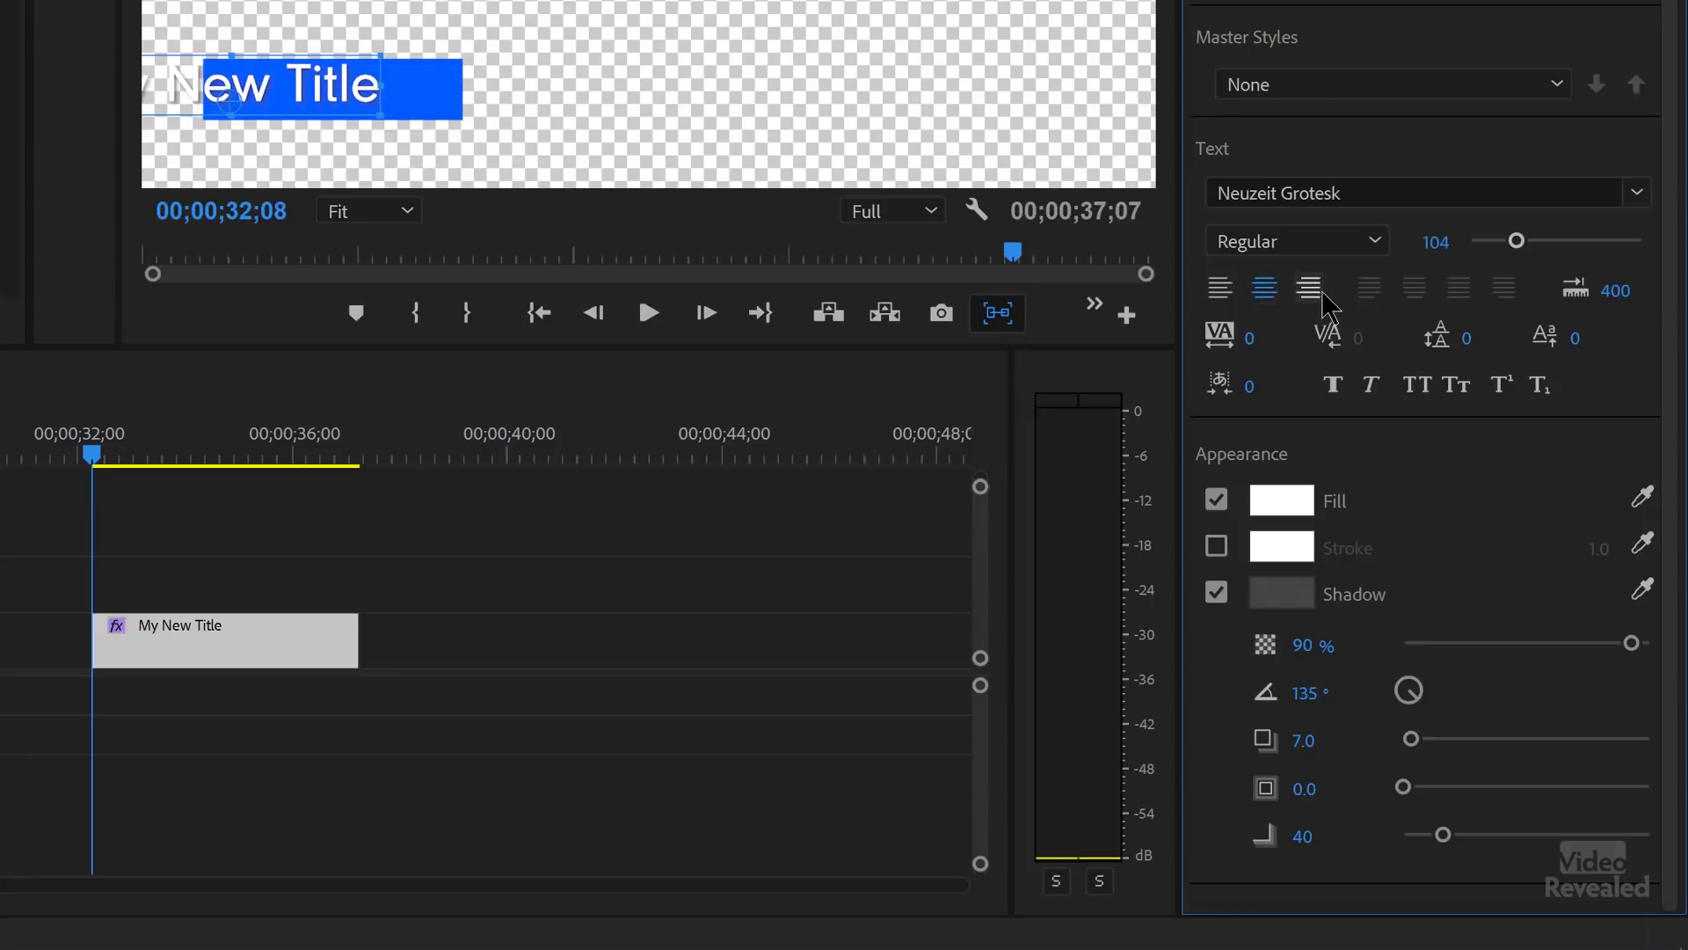
click(1314, 290)
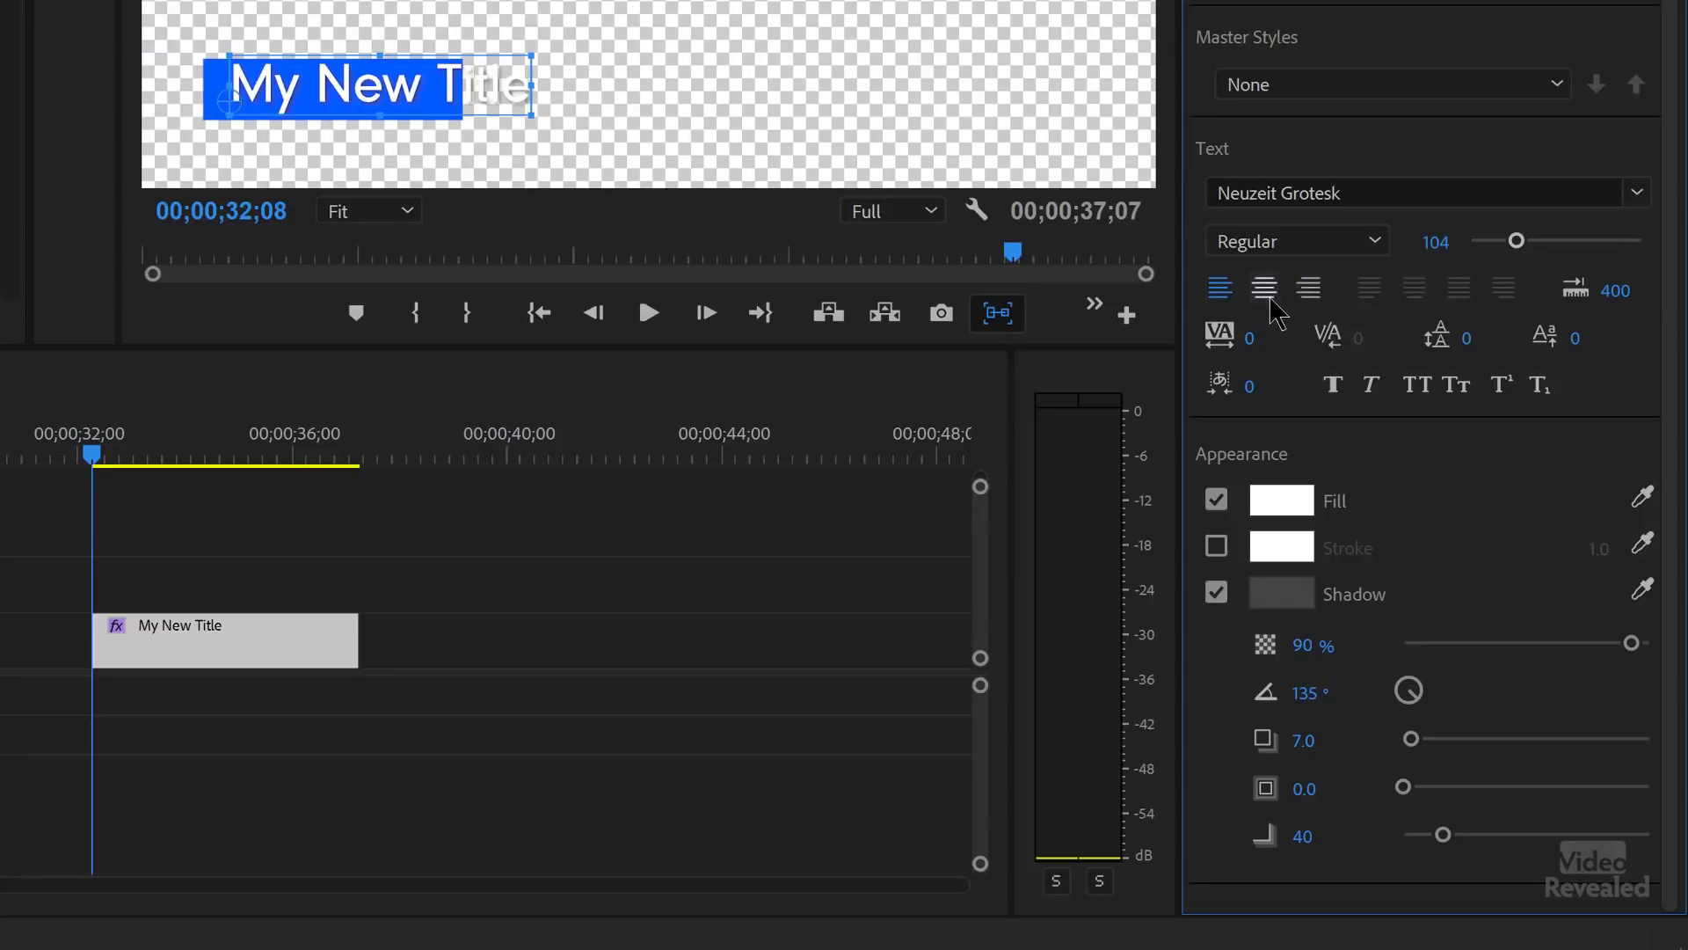
click(1263, 291)
click(1222, 290)
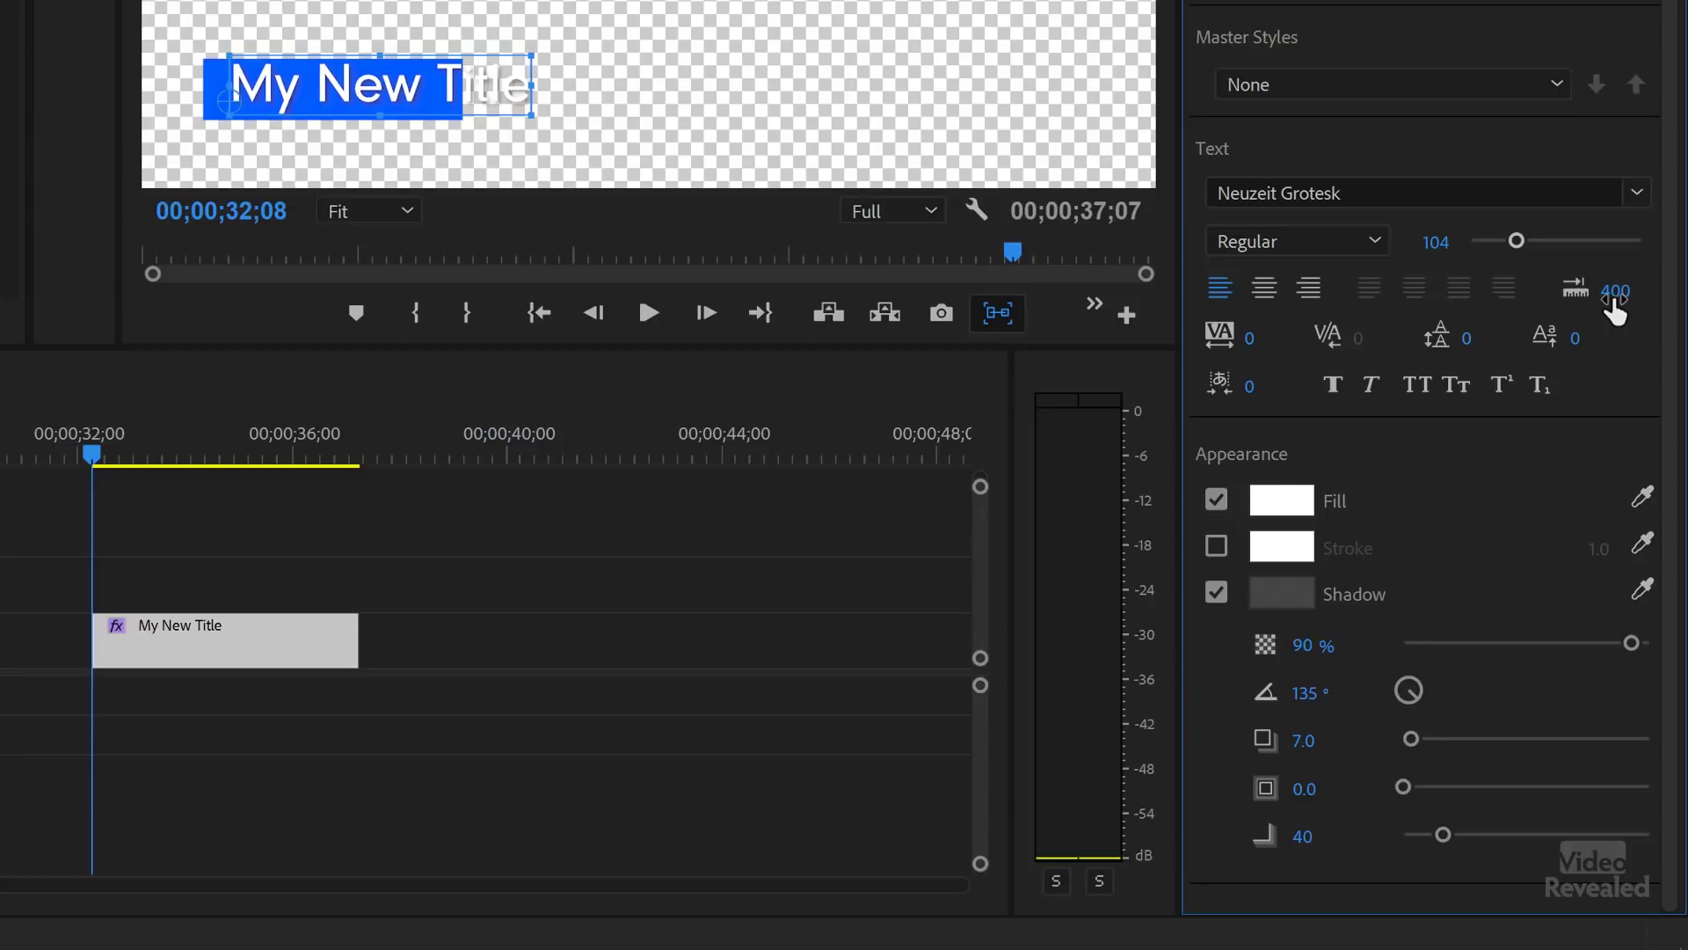
Step: Reduce the title text to size 68, and try wider tracking before undoing it
drag(1514, 240, 1499, 242)
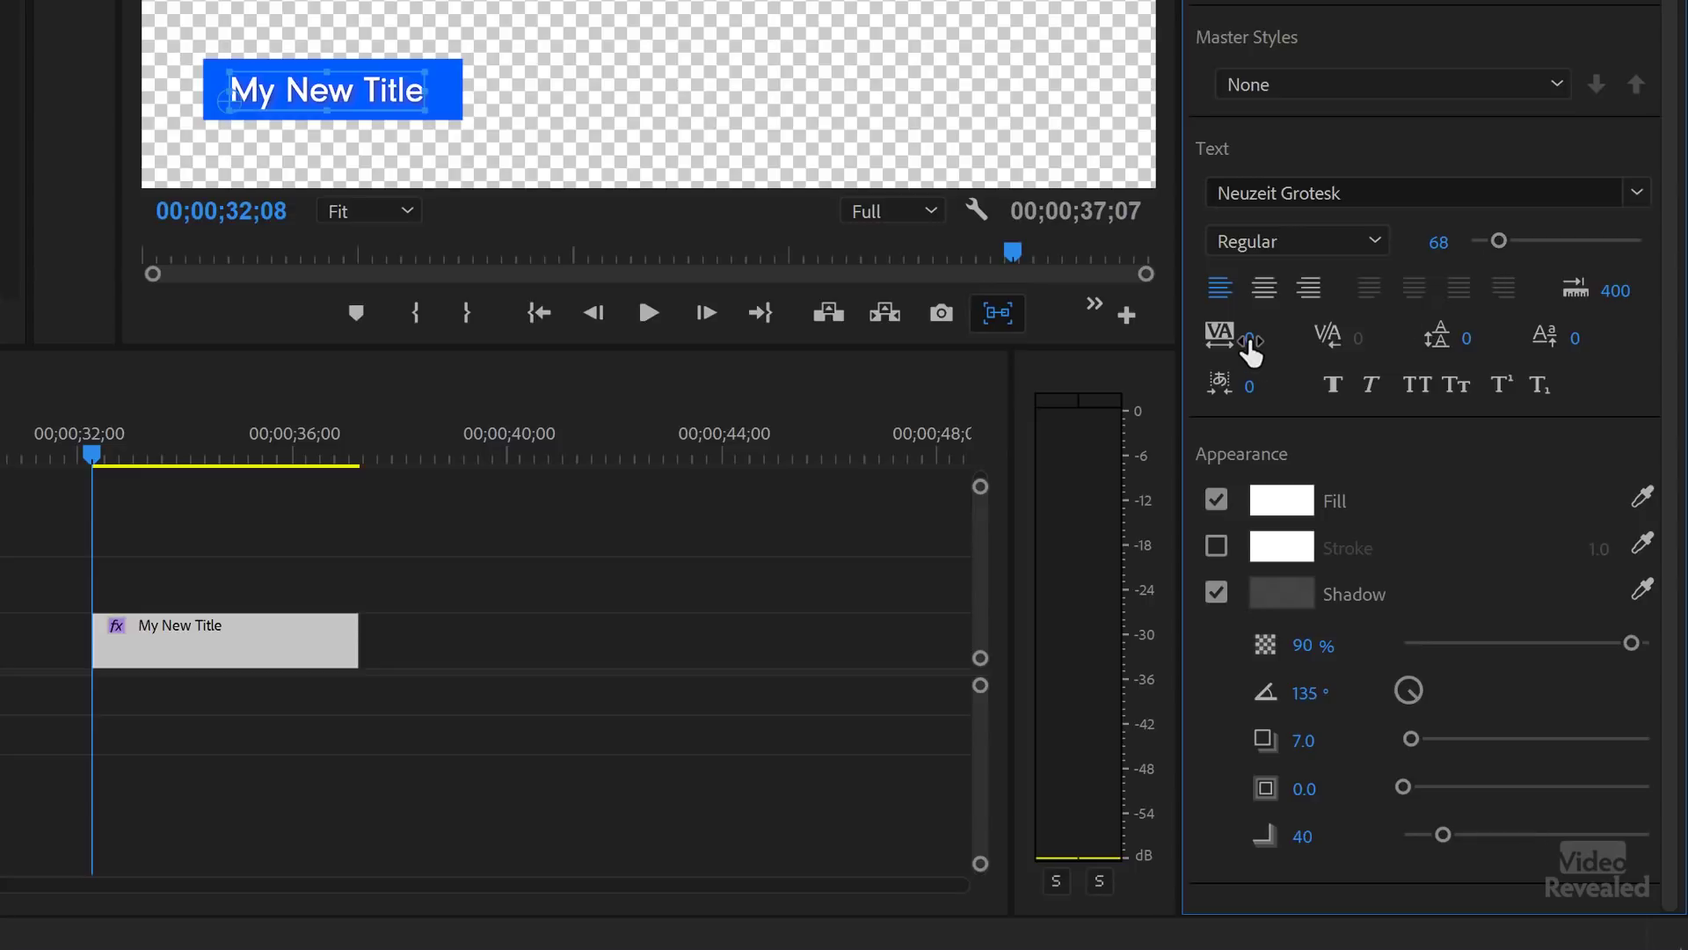
mouse_move(1255, 346)
mouse_down()
mouse_move(1436, 331)
mouse_move(1319, 349)
mouse_move(1357, 347)
mouse_up()
key(ctrl+z)
Step: Nudge the title text slightly right on the rectangle and set the kerning inside the word "New" to 38
click(306, 87)
drag(306, 96, 312, 93)
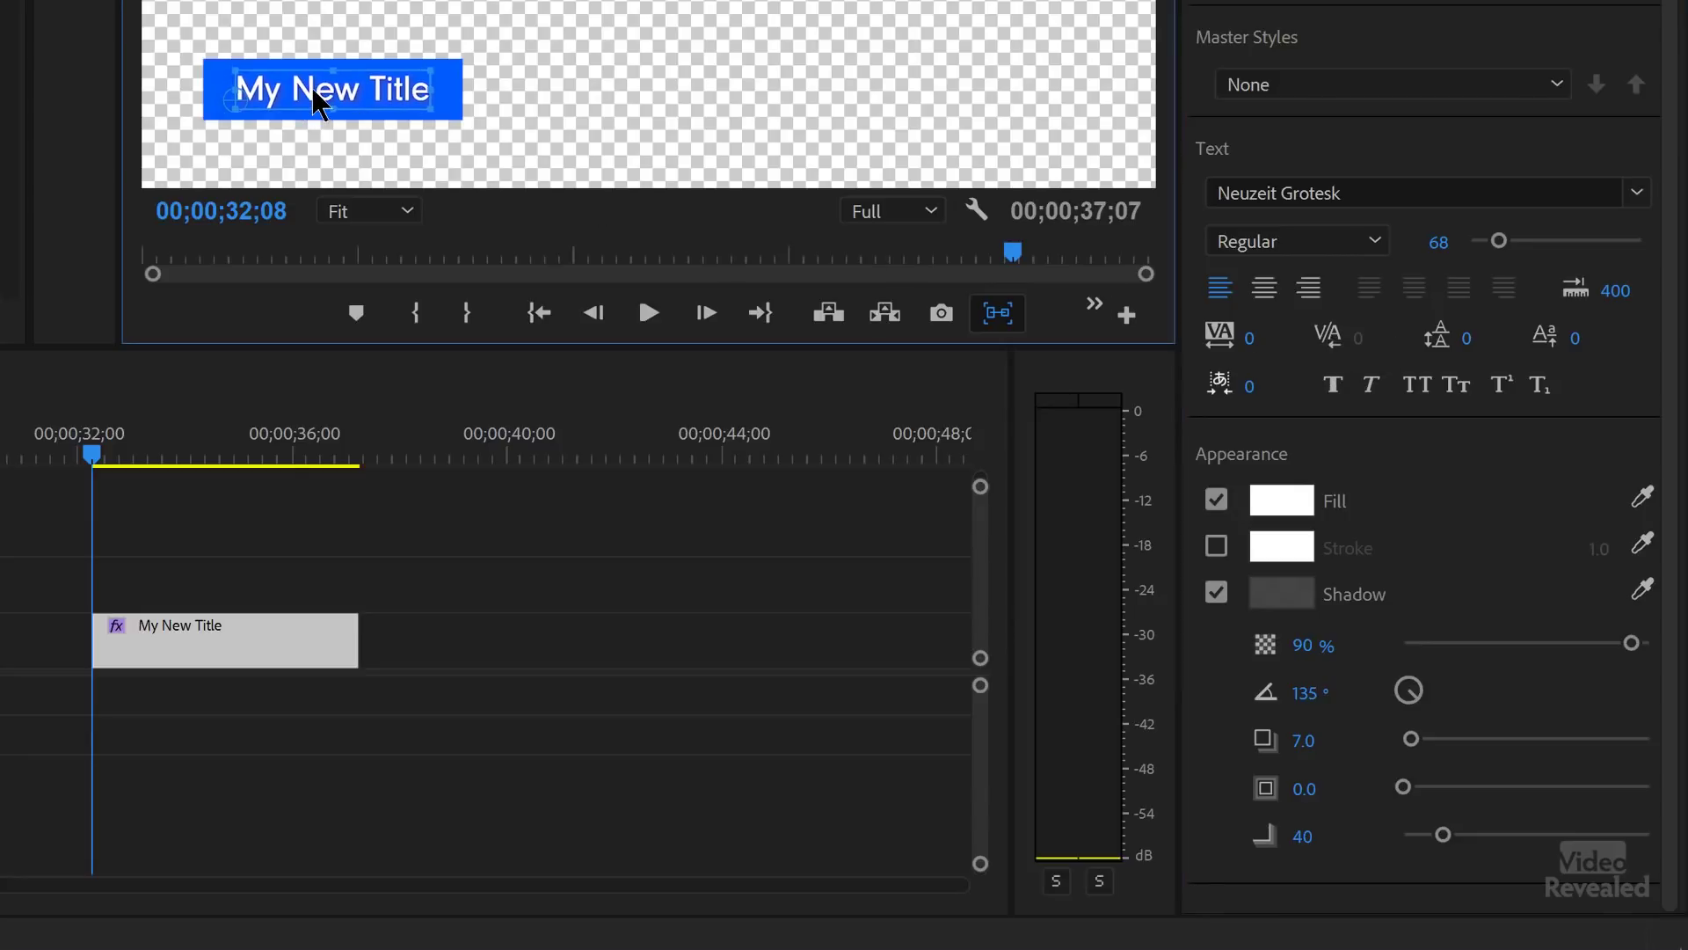
double_click(315, 95)
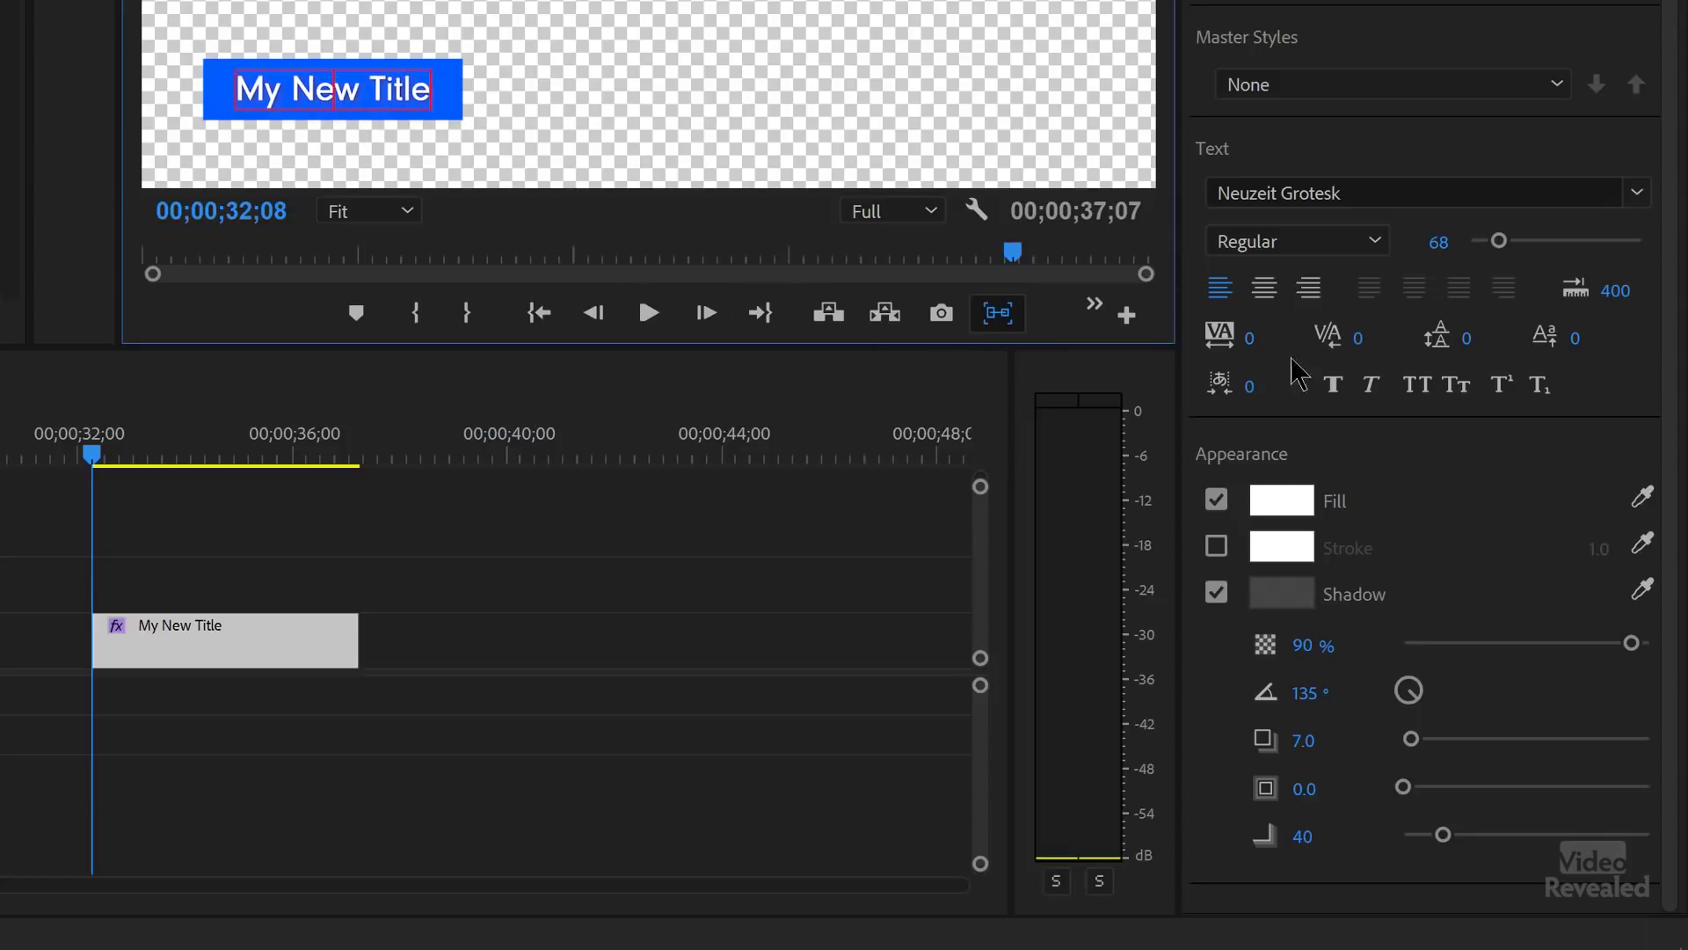
drag(1358, 343, 1398, 343)
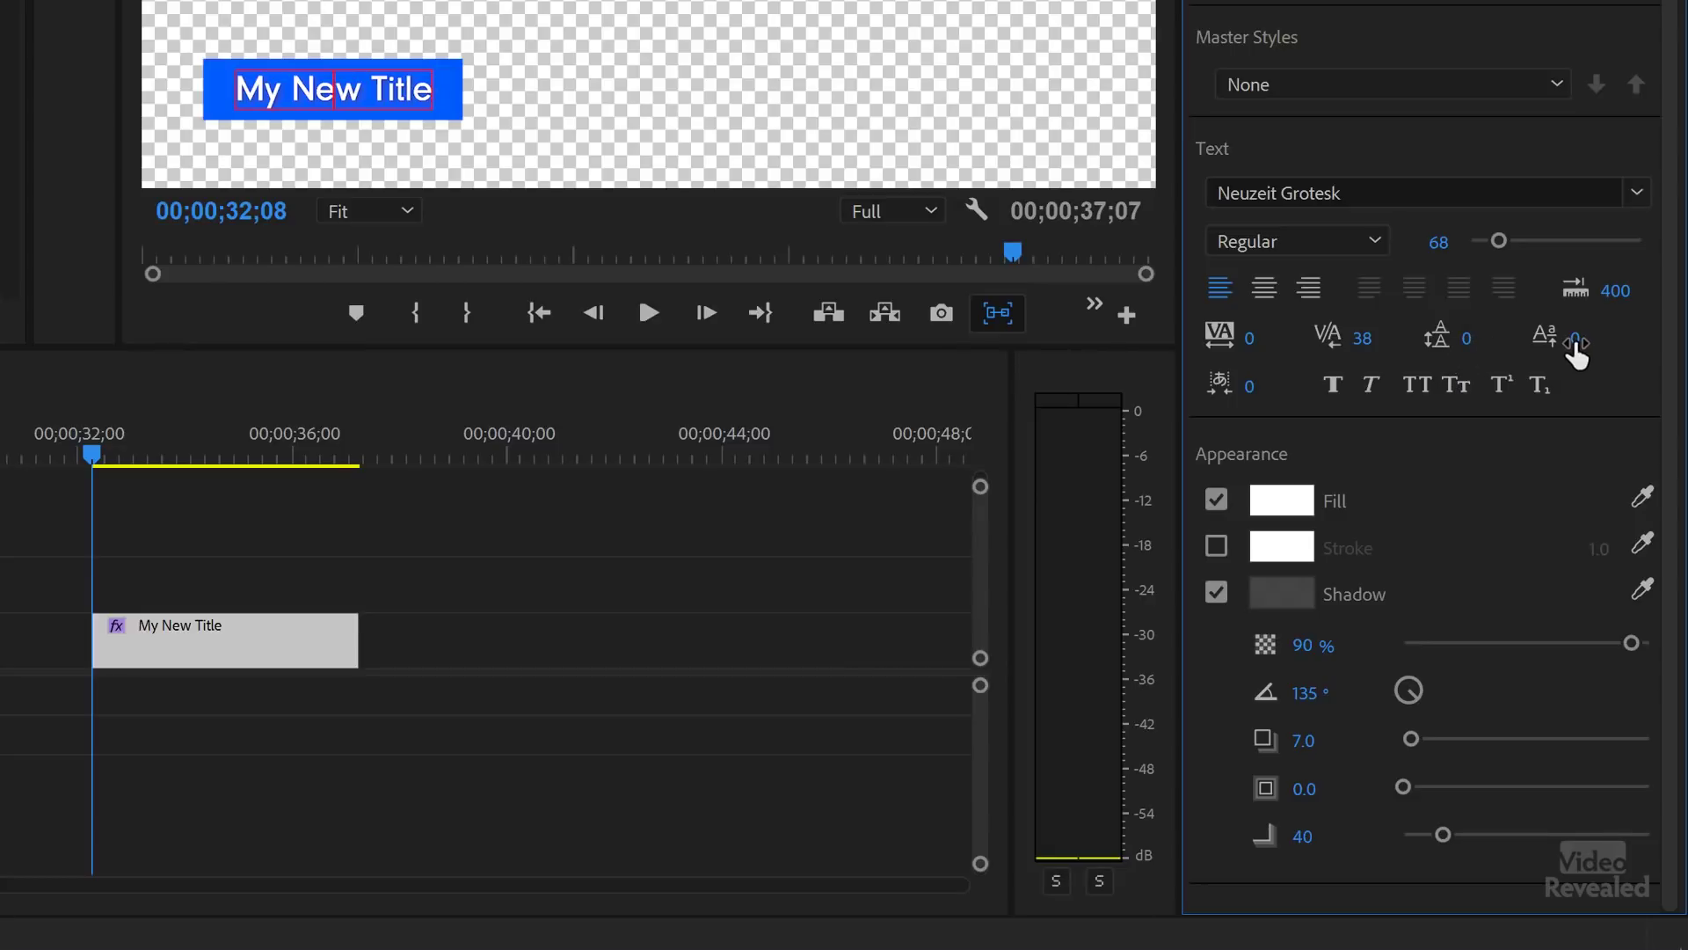
Step: Select only the letter M of the title and try shifting its baseline
drag(266, 88, 236, 92)
mouse_move(1575, 338)
mouse_down()
mouse_move(1598, 341)
mouse_move(1150, 391)
mouse_move(1466, 346)
mouse_move(1398, 381)
mouse_move(1599, 343)
mouse_move(1588, 362)
mouse_up()
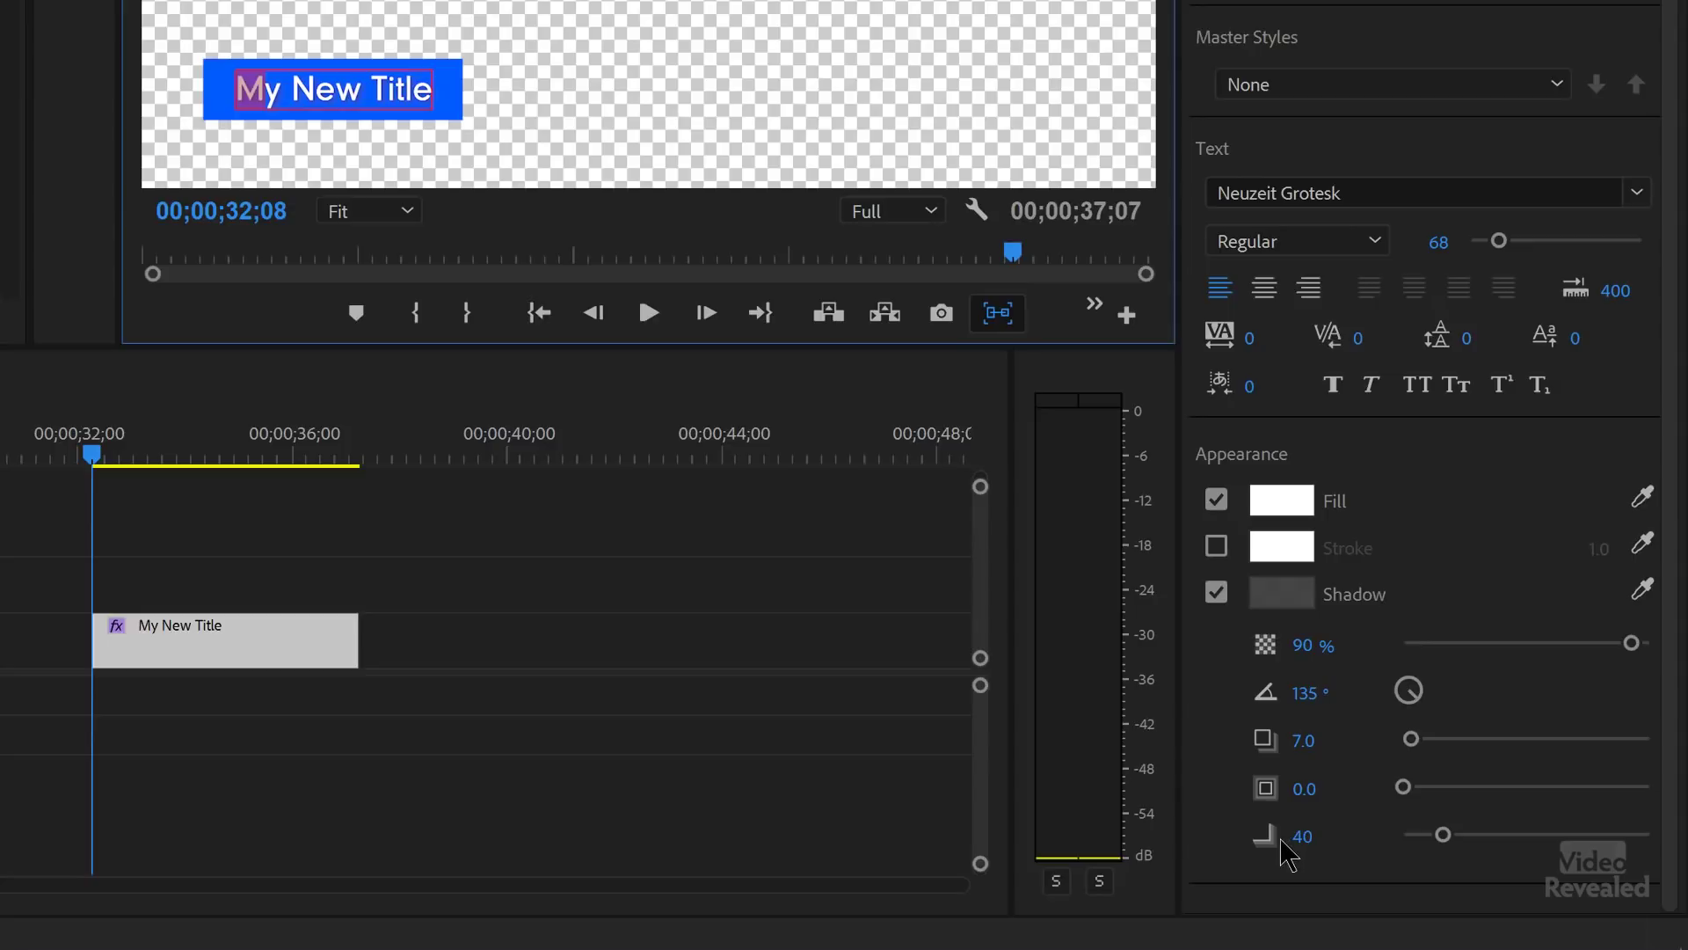
Step: Turn on a stroke for the title text and set its colour to hot pink FF00B5
click(1217, 548)
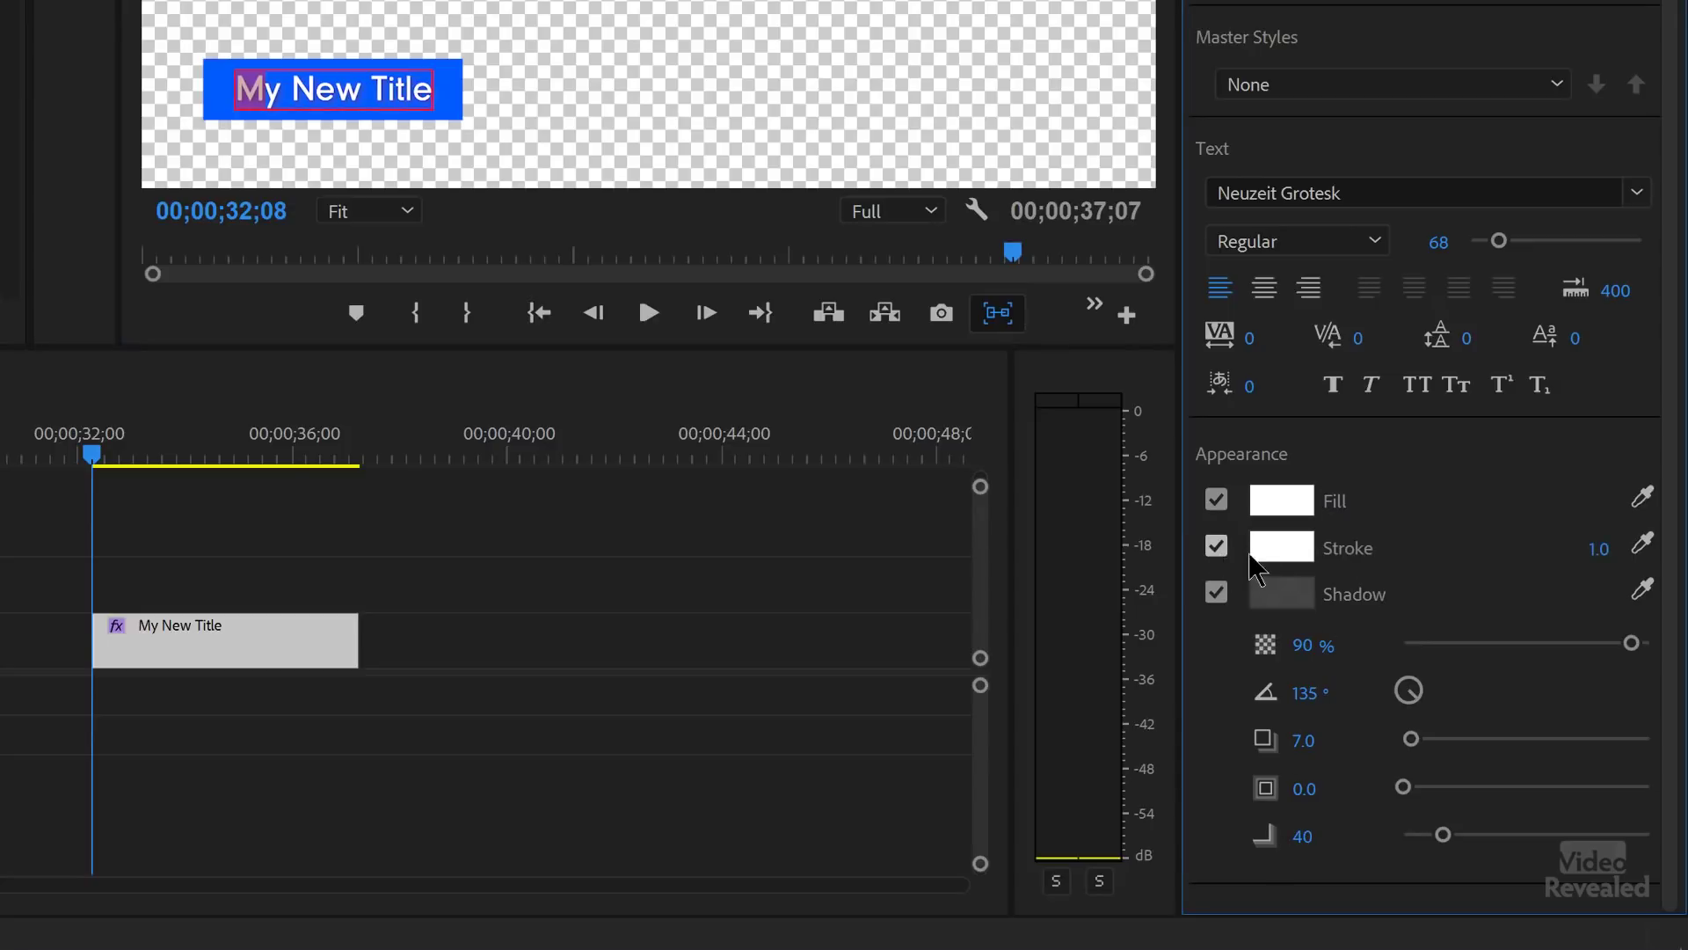
click(1280, 562)
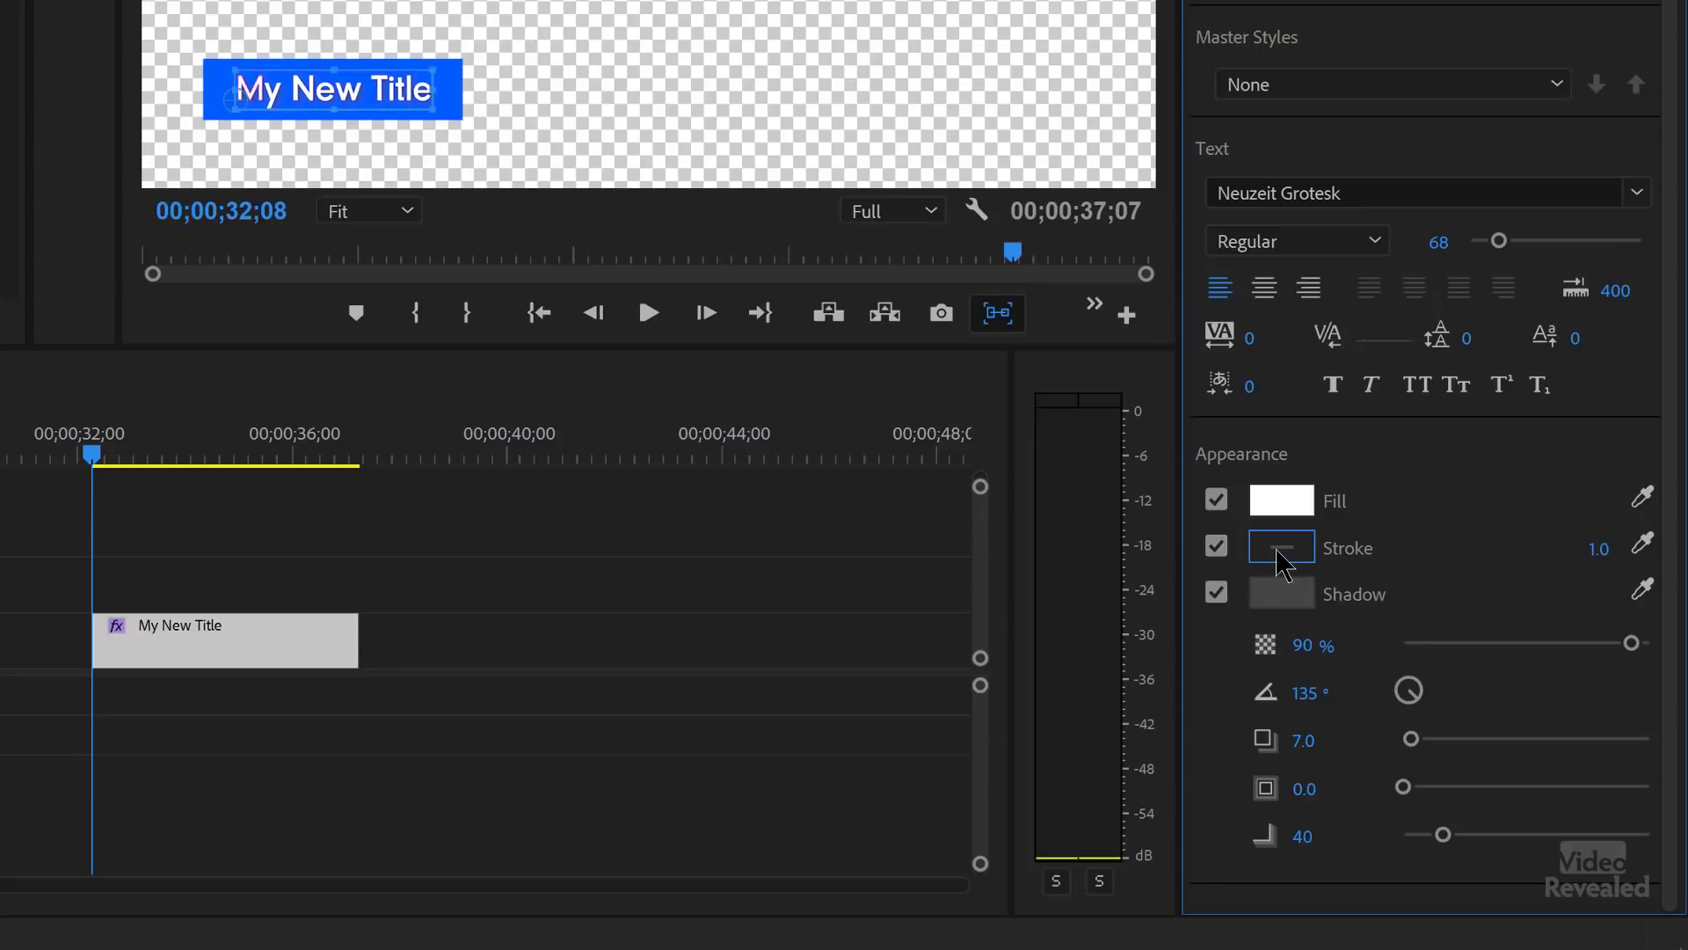
drag(547, 533, 599, 592)
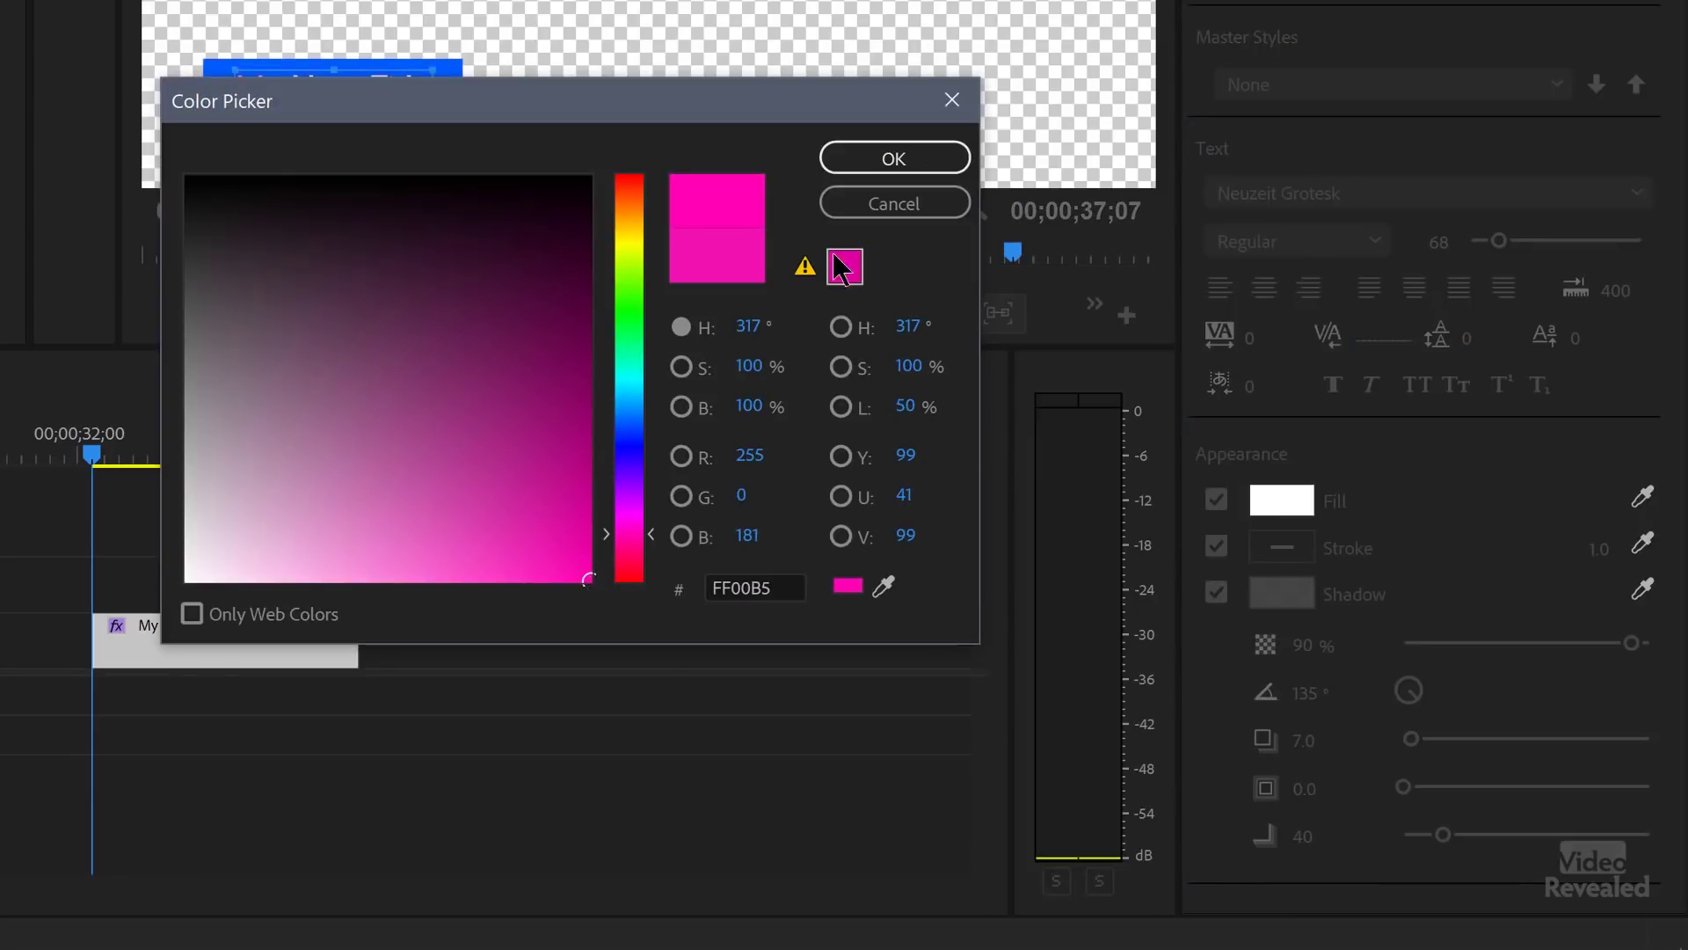
click(880, 155)
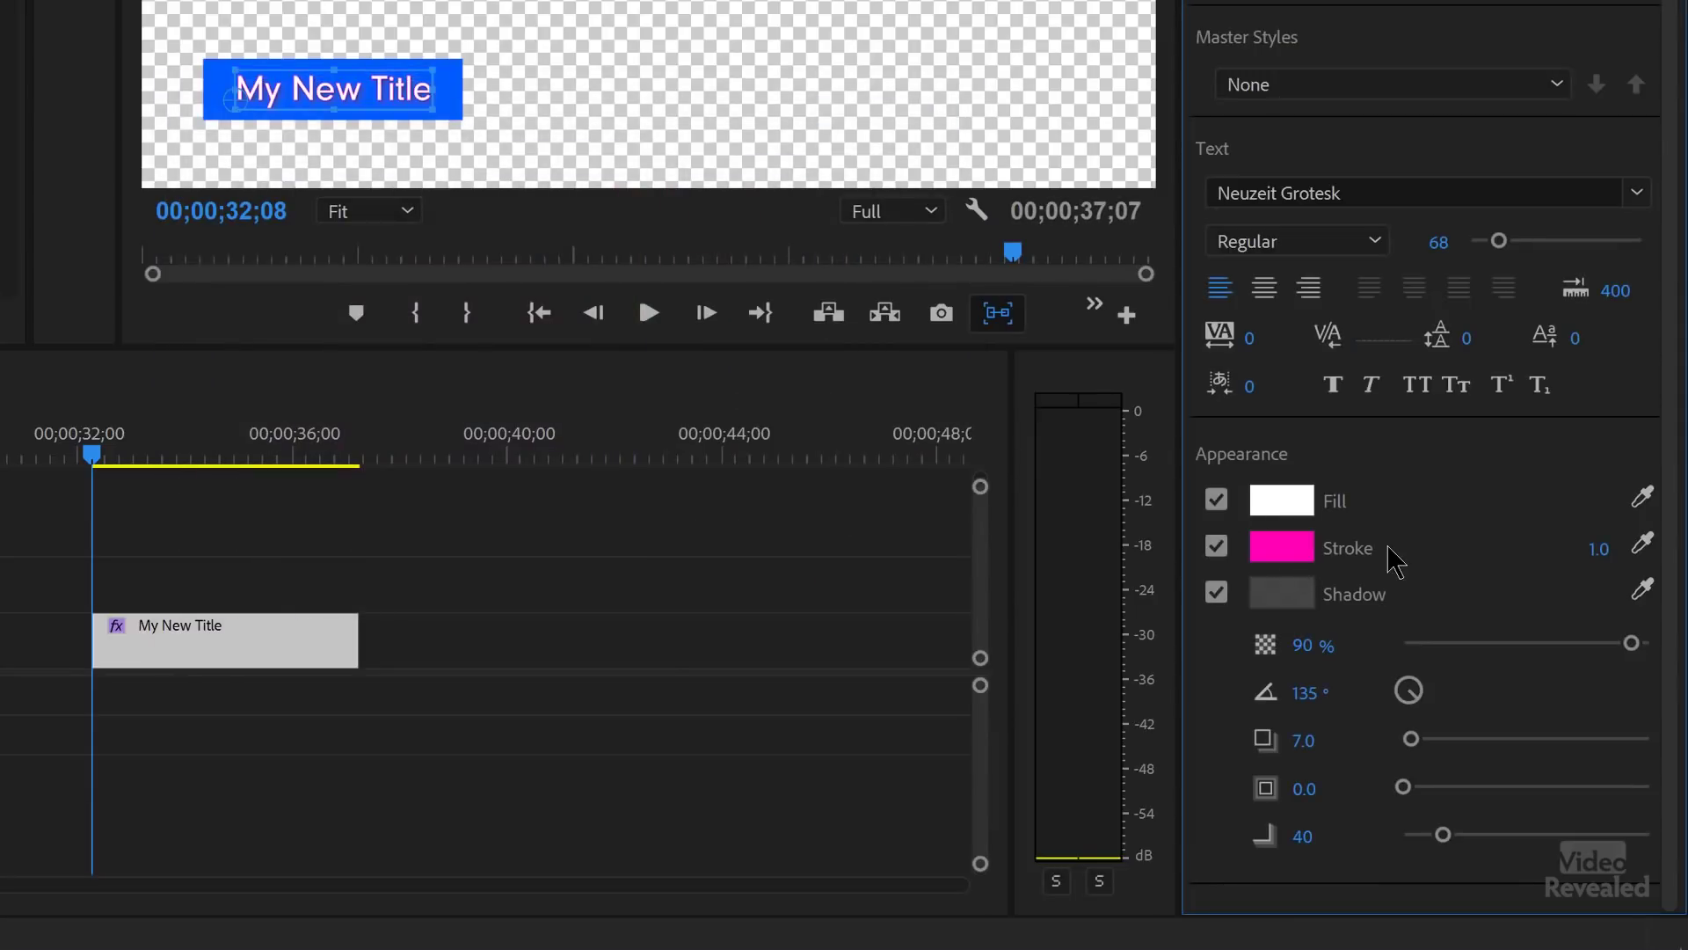
Step: Try thicker widths for the pink title stroke, up to about 14, and turn the stroke off
drag(1598, 558, 1627, 565)
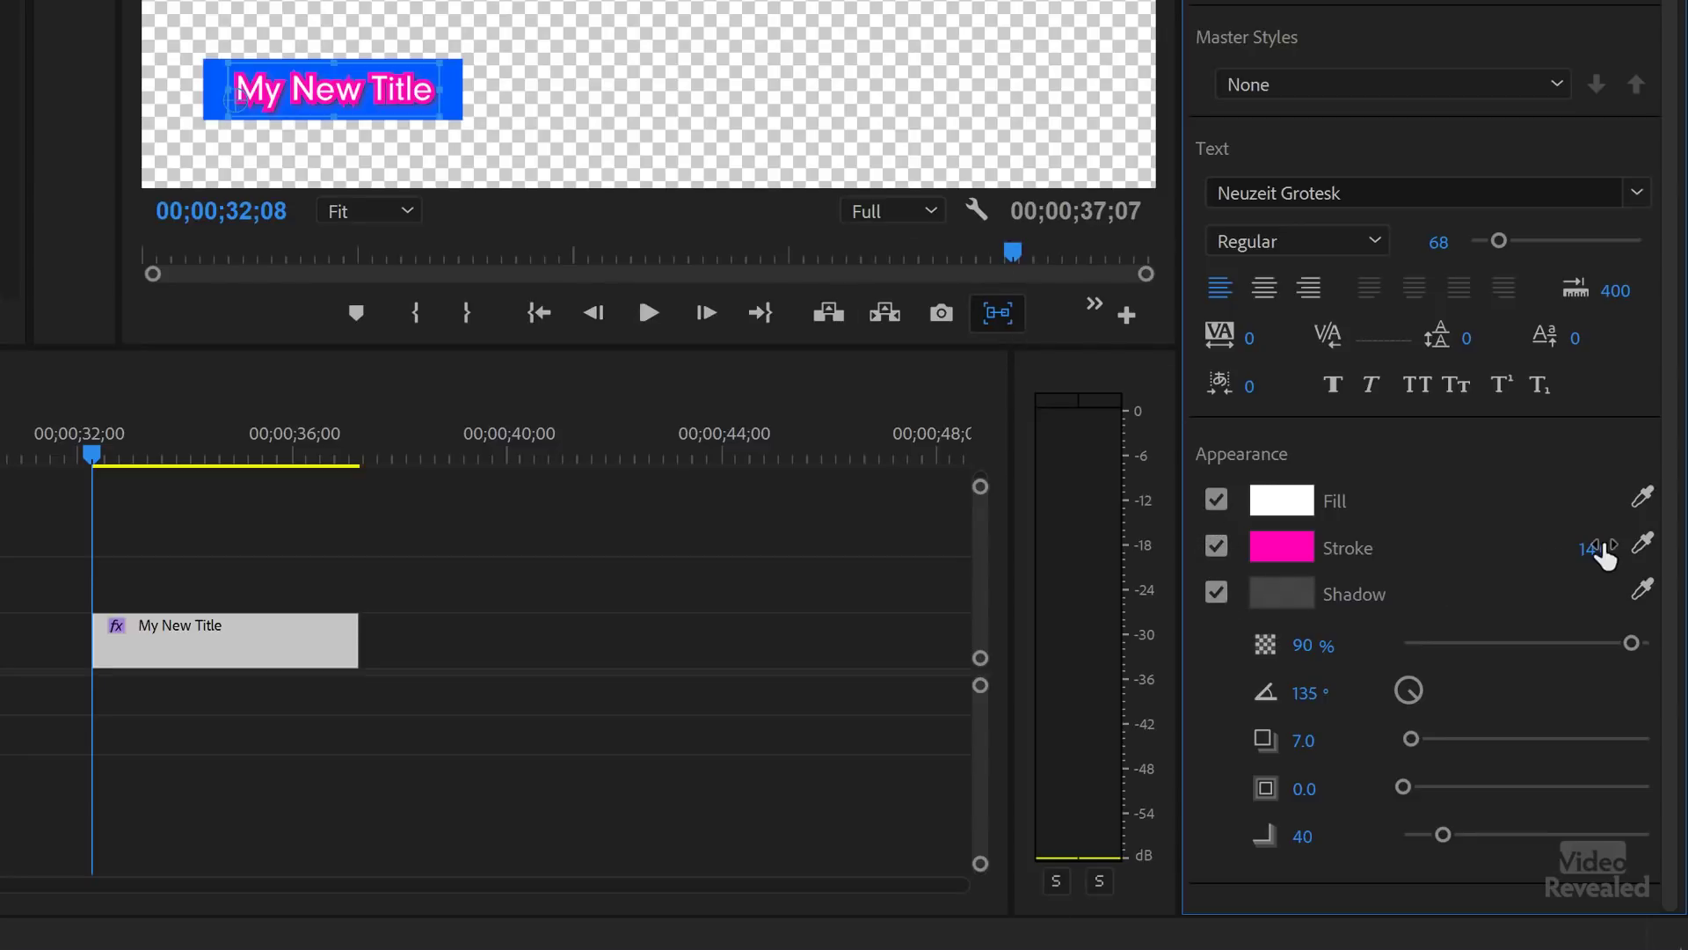
drag(1598, 551, 1588, 557)
click(1217, 546)
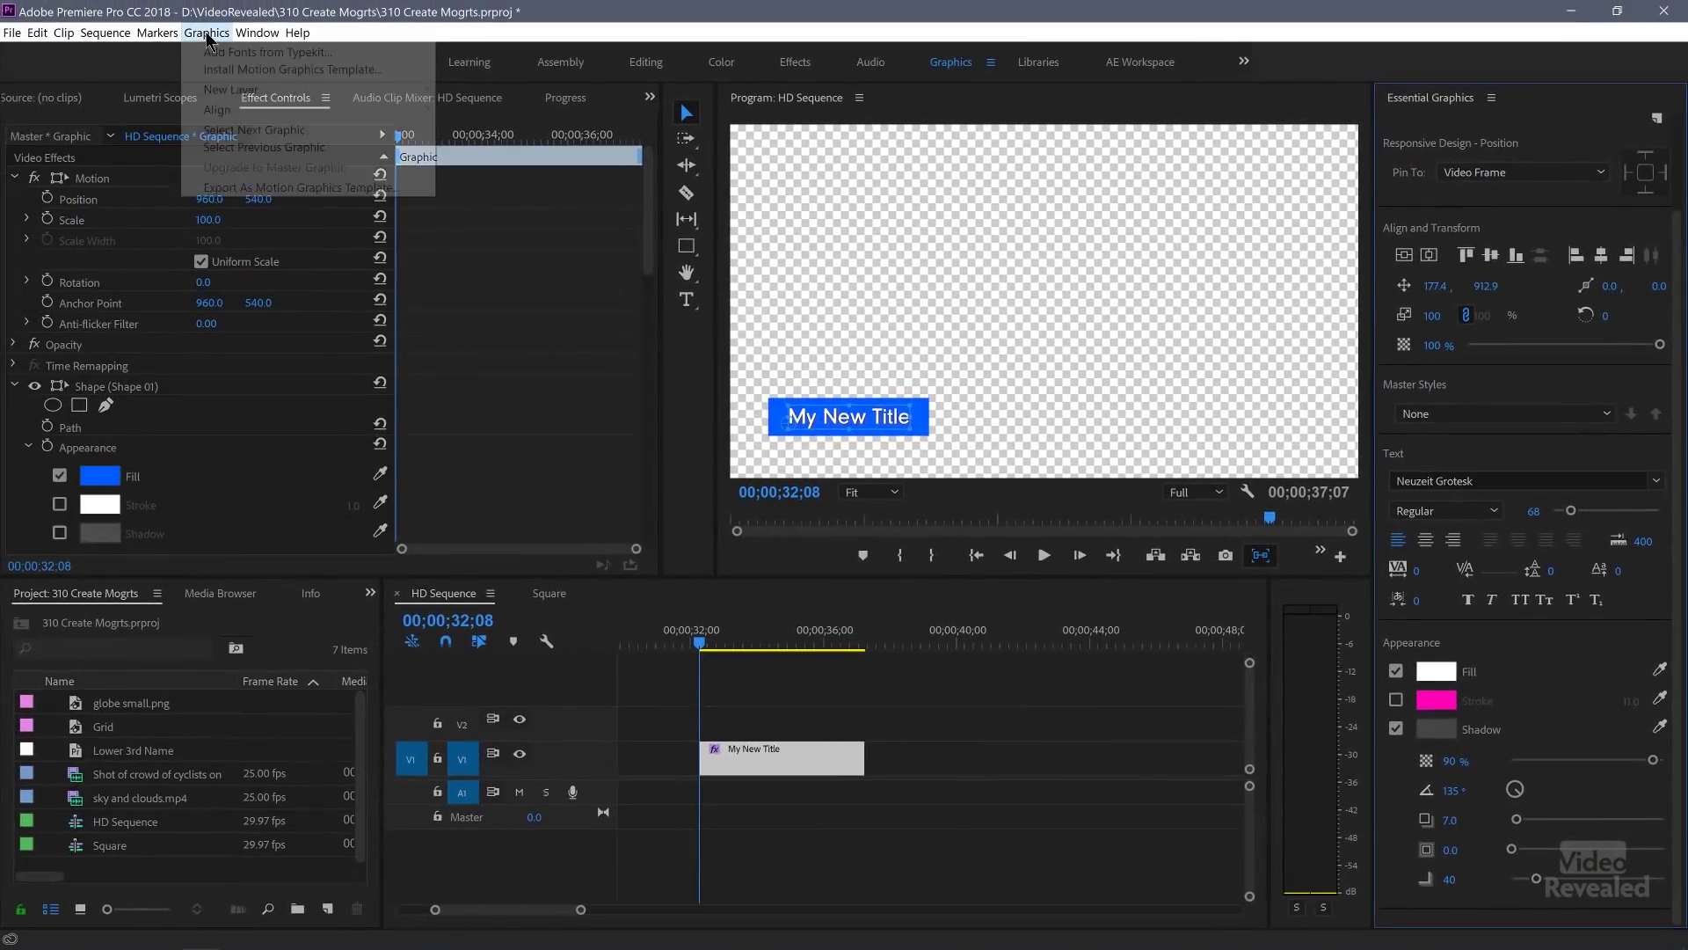
Step: Add the video file sky and clouds.mp4 from the Footage folder to the graphic as a new layer
click(206, 33)
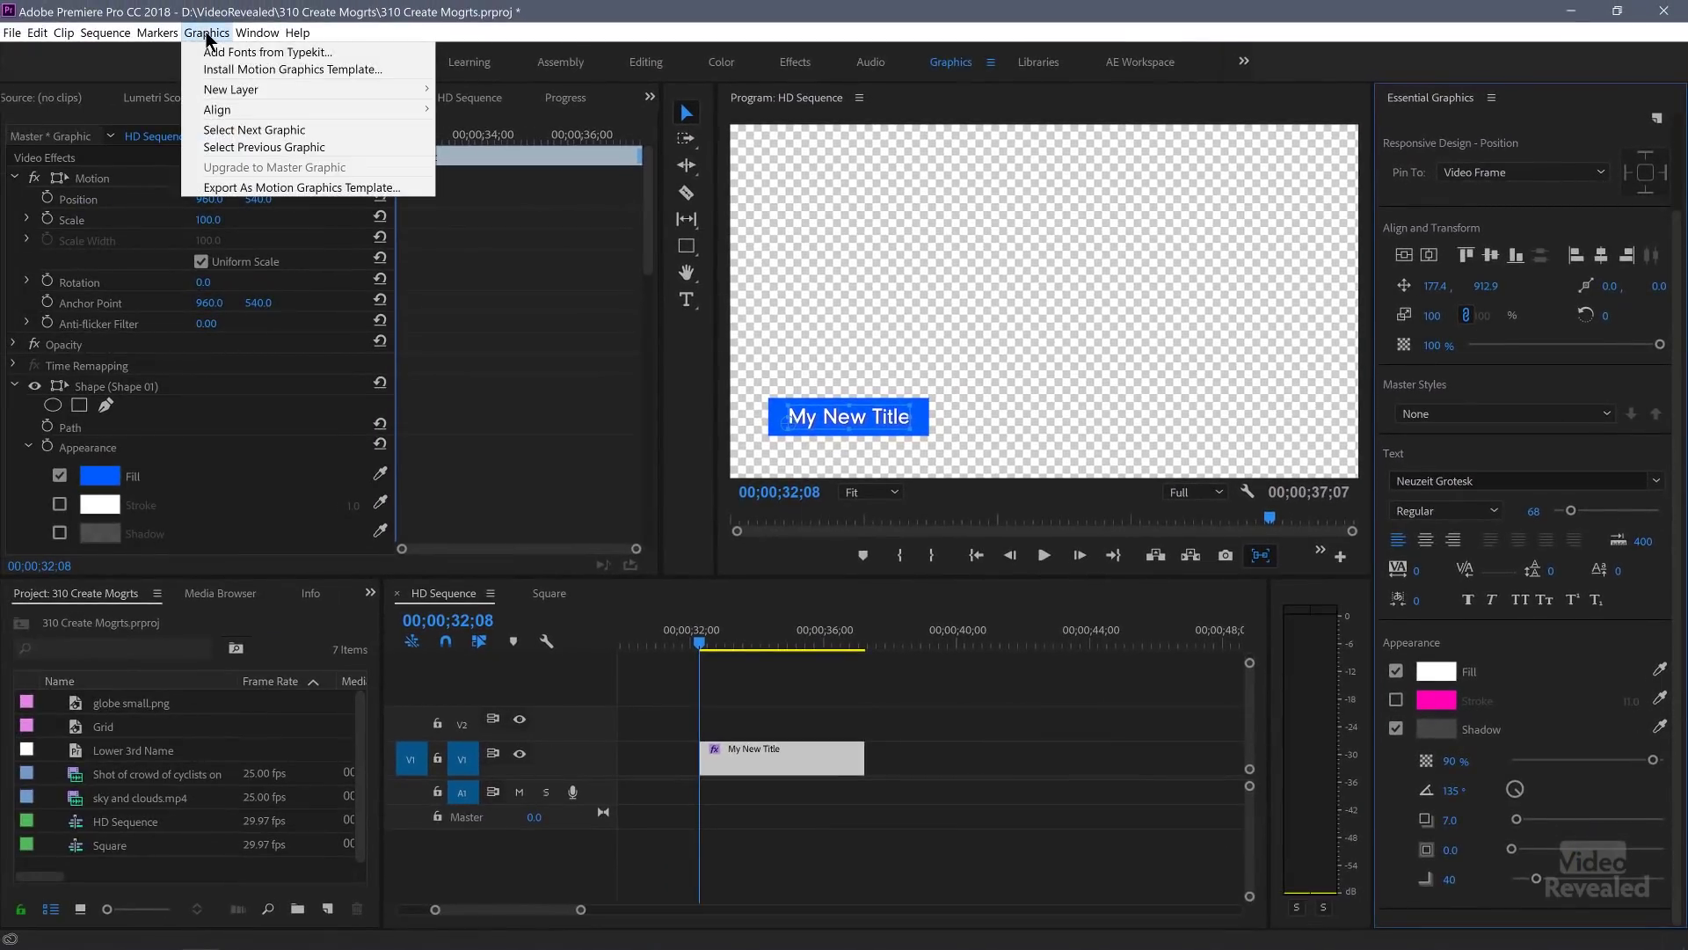
mouse_move(245, 91)
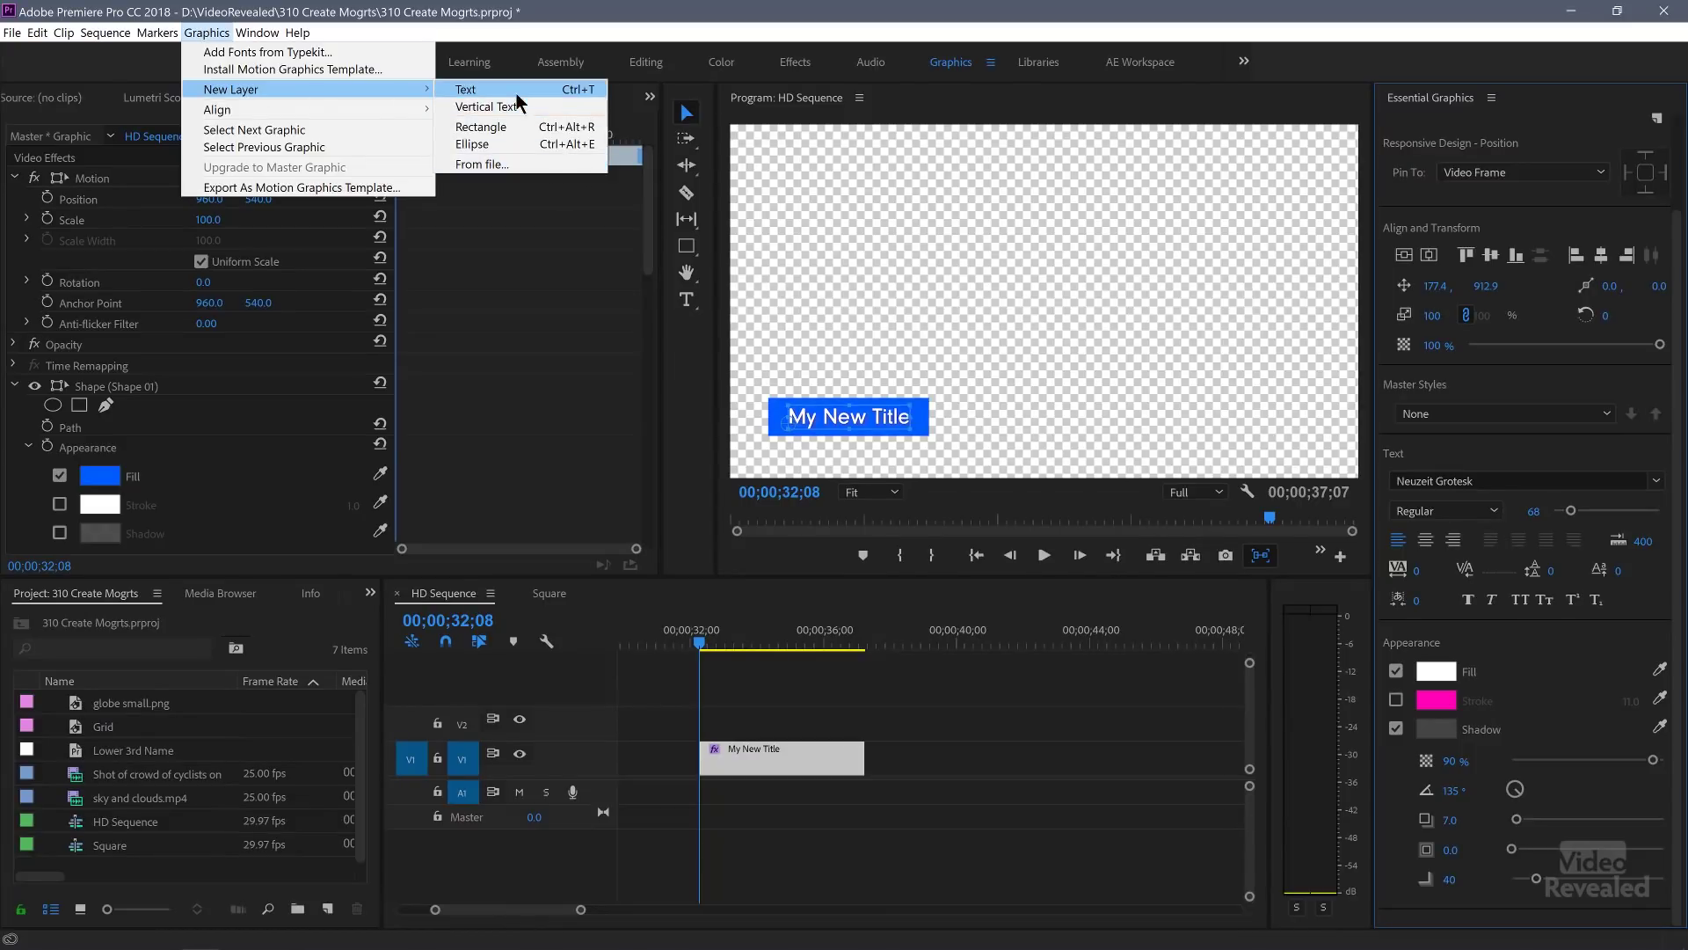
click(538, 169)
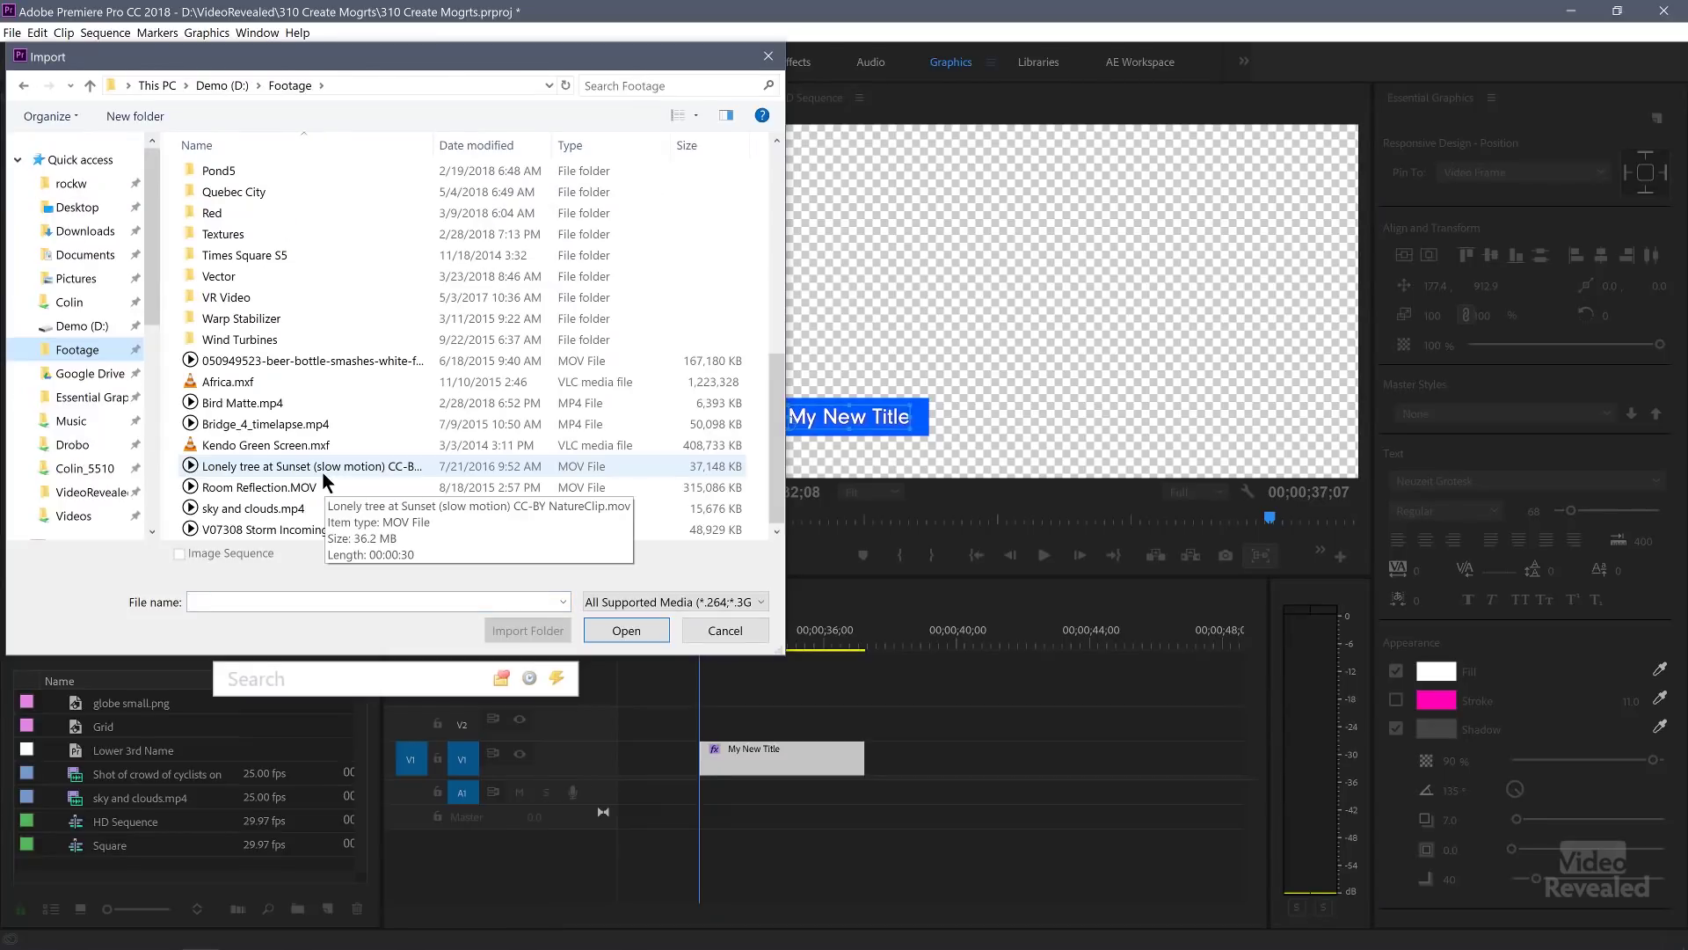
double_click(255, 509)
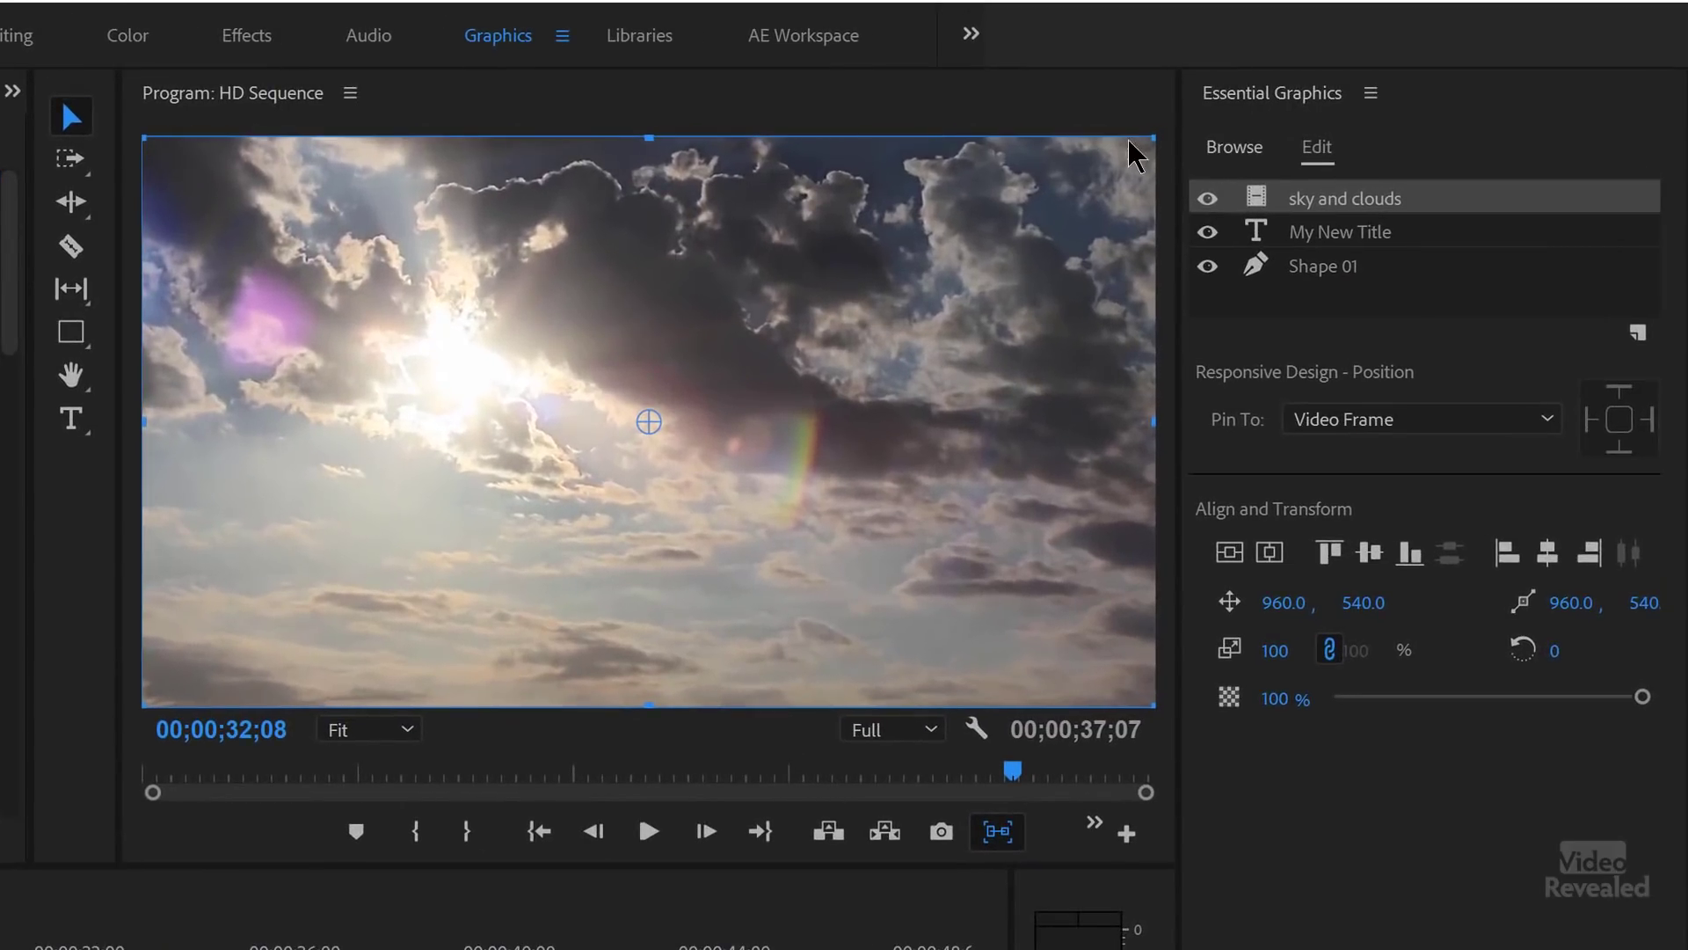
Step: Scale the sky and clouds layer to 20% over the title and stack it directly below the My New Title layer
drag(1153, 139, 740, 364)
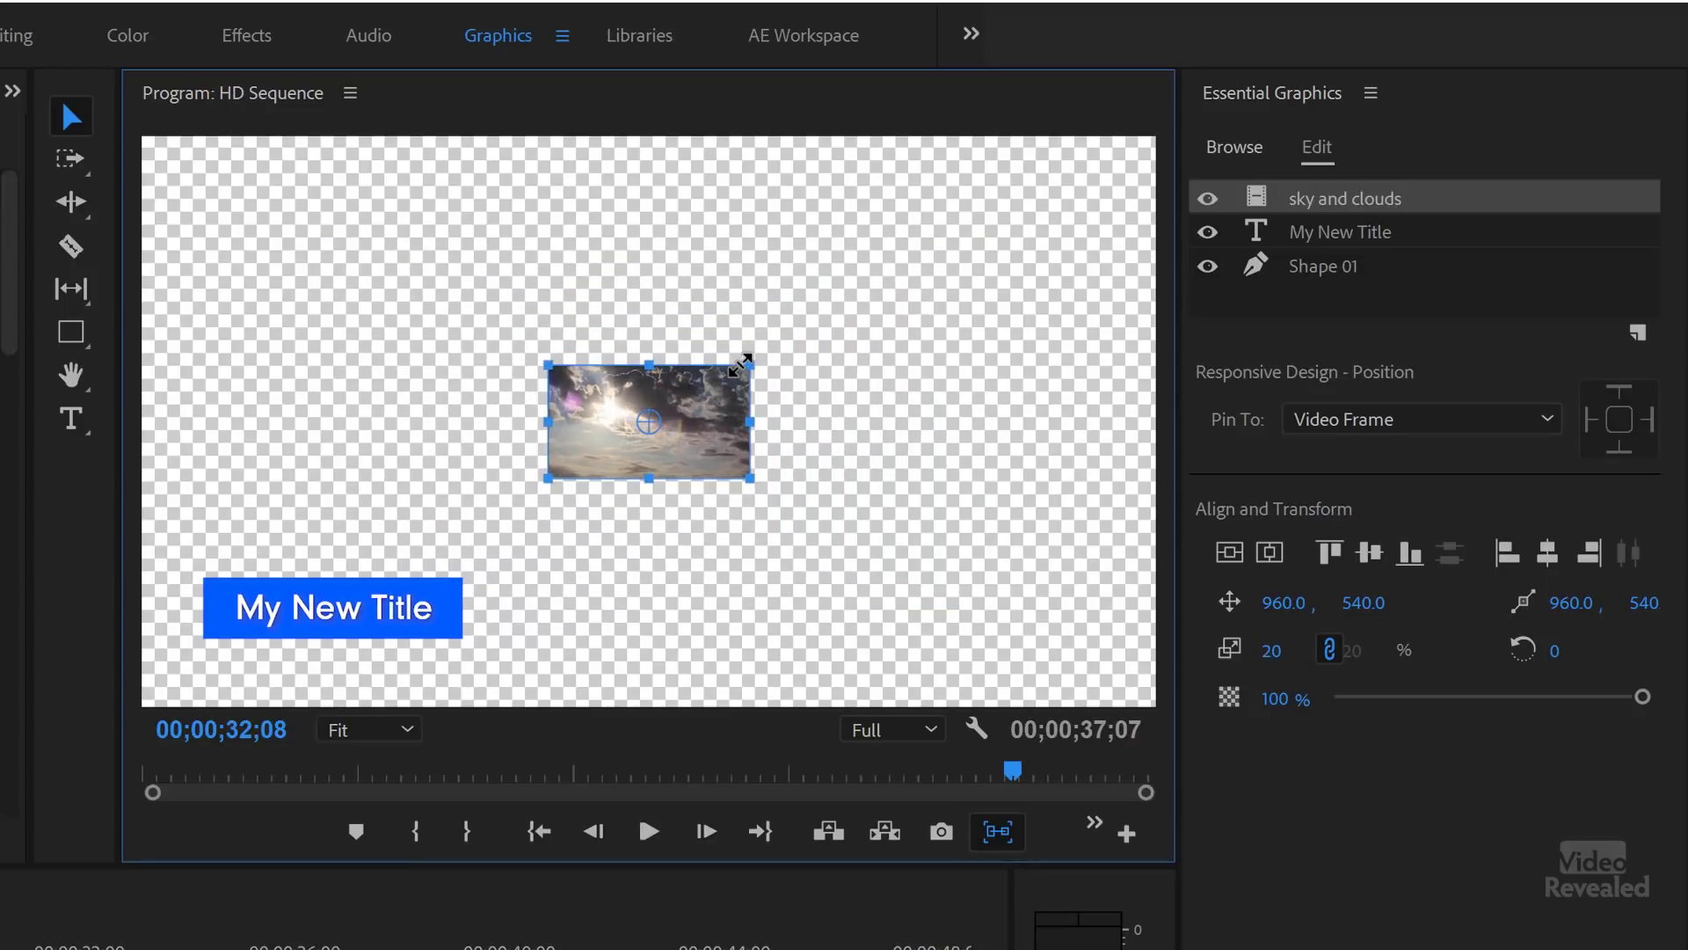
drag(640, 501, 350, 622)
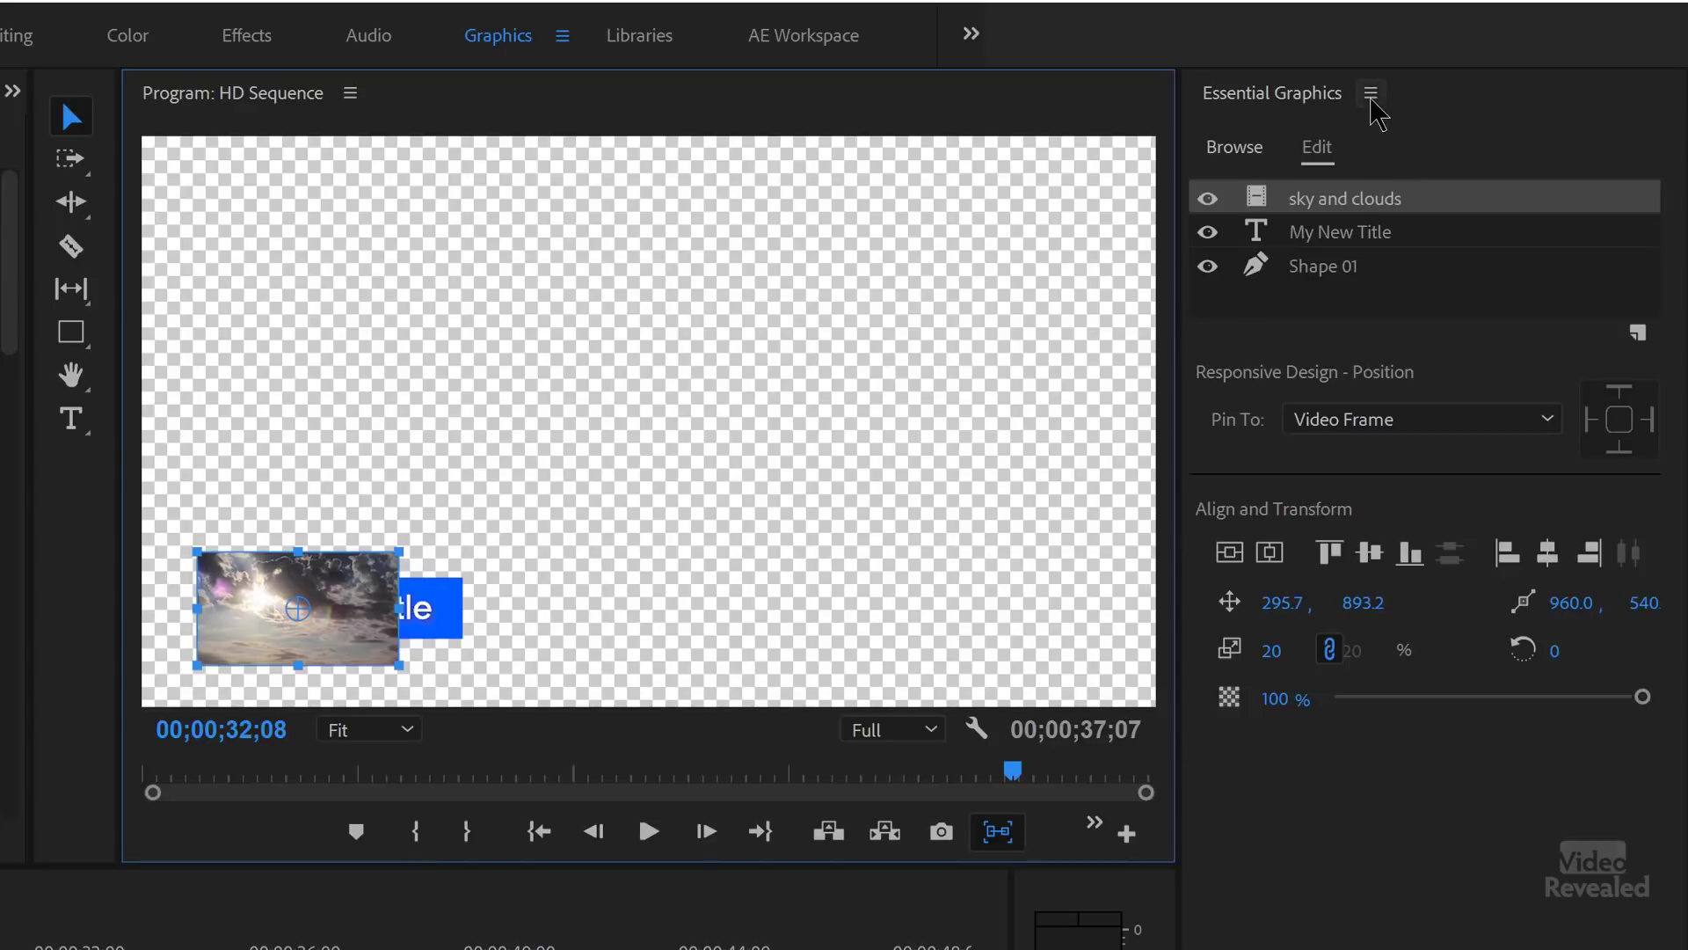
drag(1349, 196, 1335, 257)
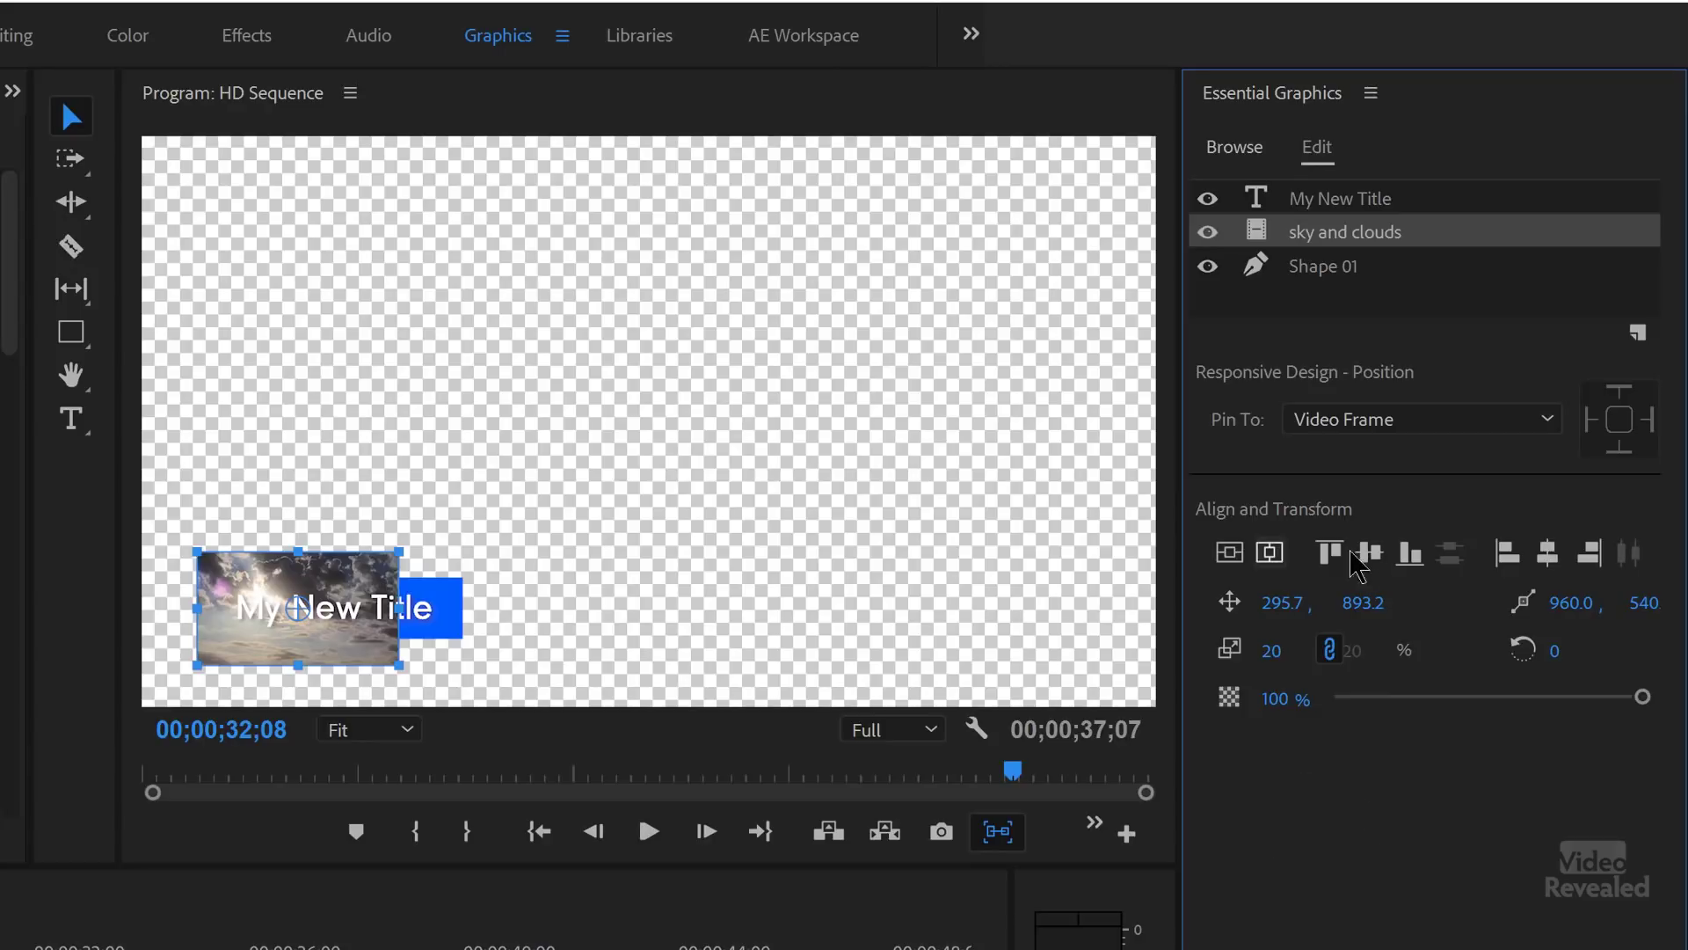
Step: Unlink the sky and clouds layer's scale and stretch it to cover the blue rectangle, about 25% wide and 10% high
click(1330, 651)
drag(402, 660, 282, 626)
drag(455, 621, 449, 622)
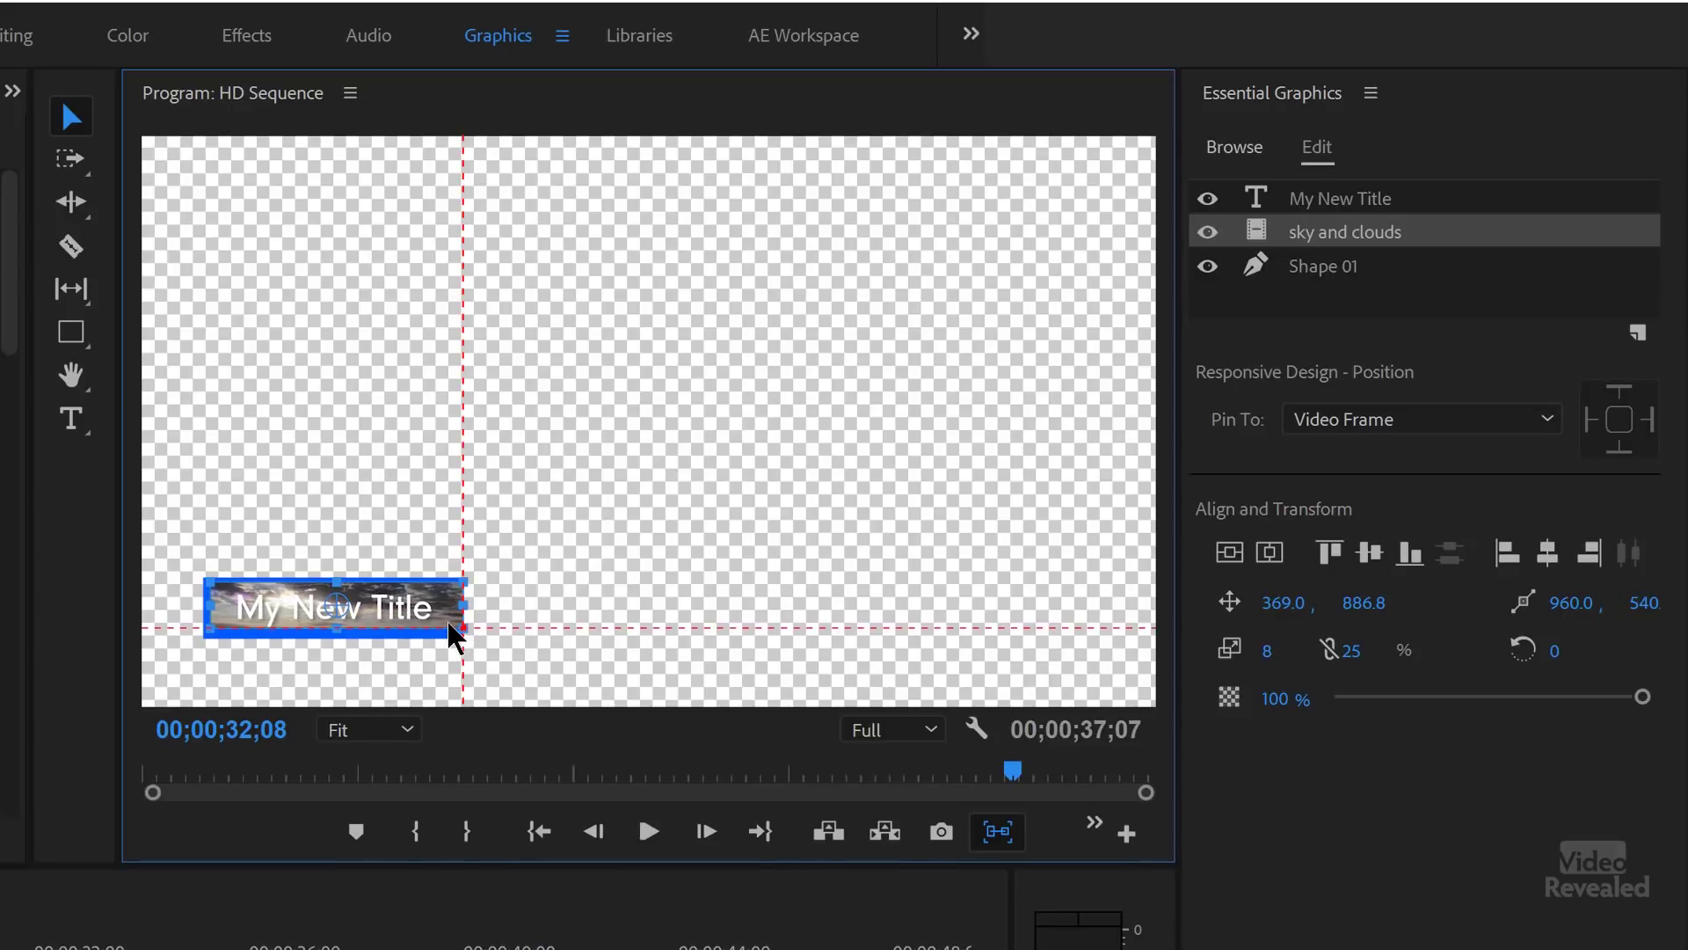
Step: Select the sky and clouds and Shape 01 layers together and centre-align them vertically and horizontally
drag(588, 517, 453, 667)
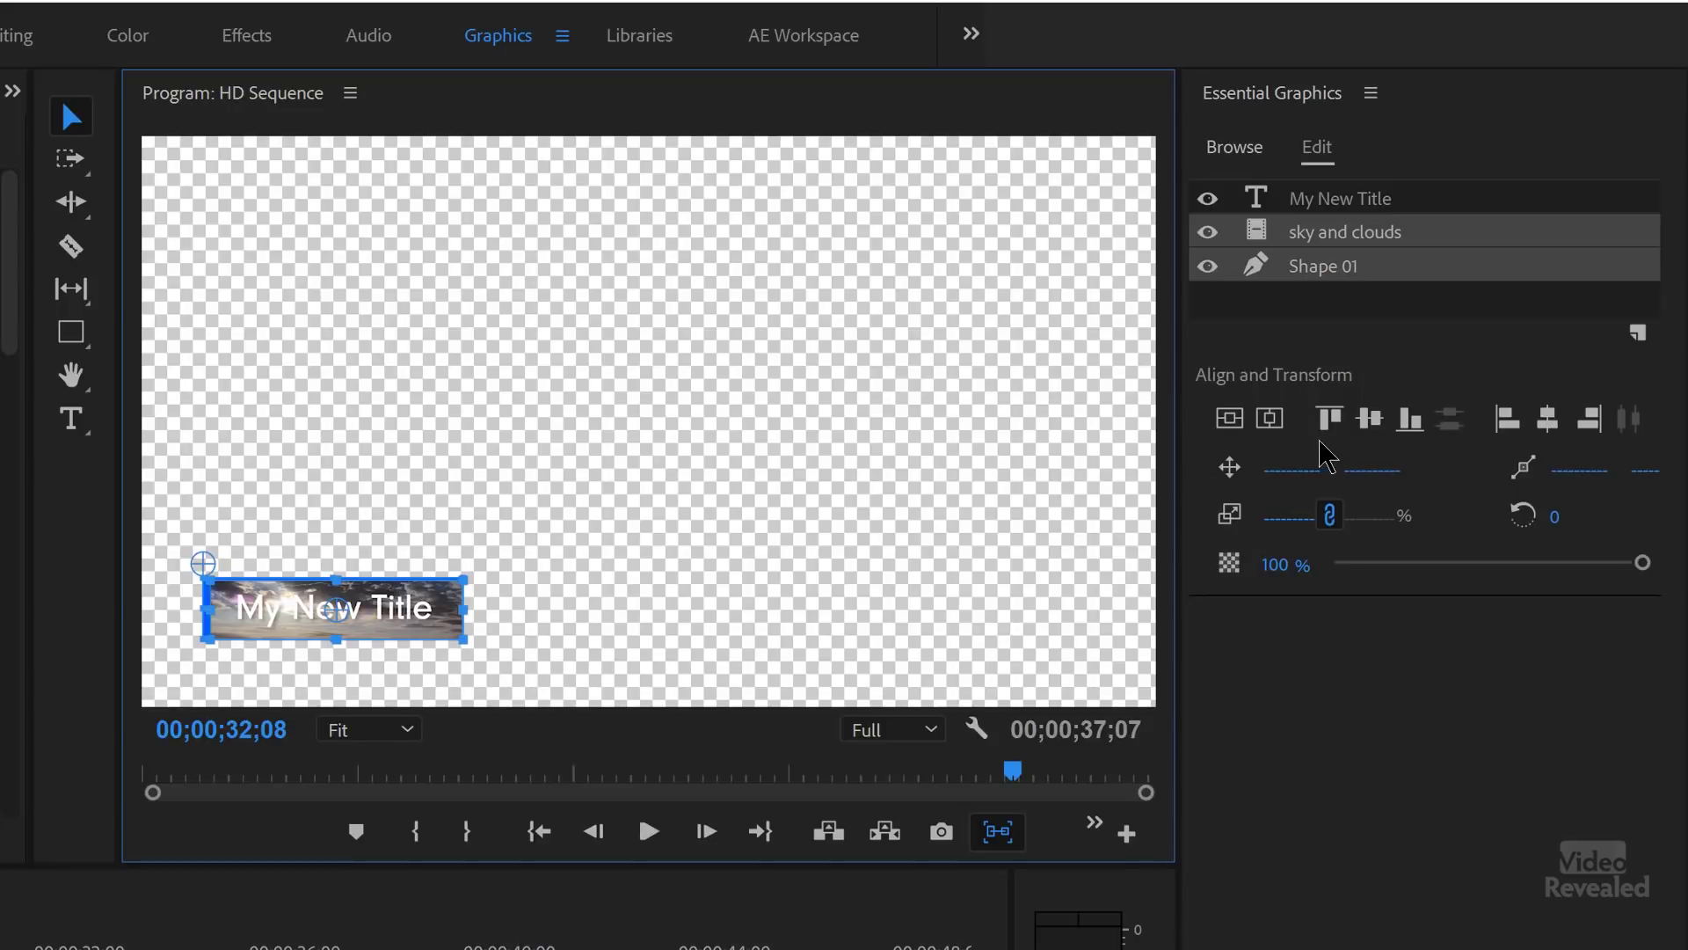
click(1371, 420)
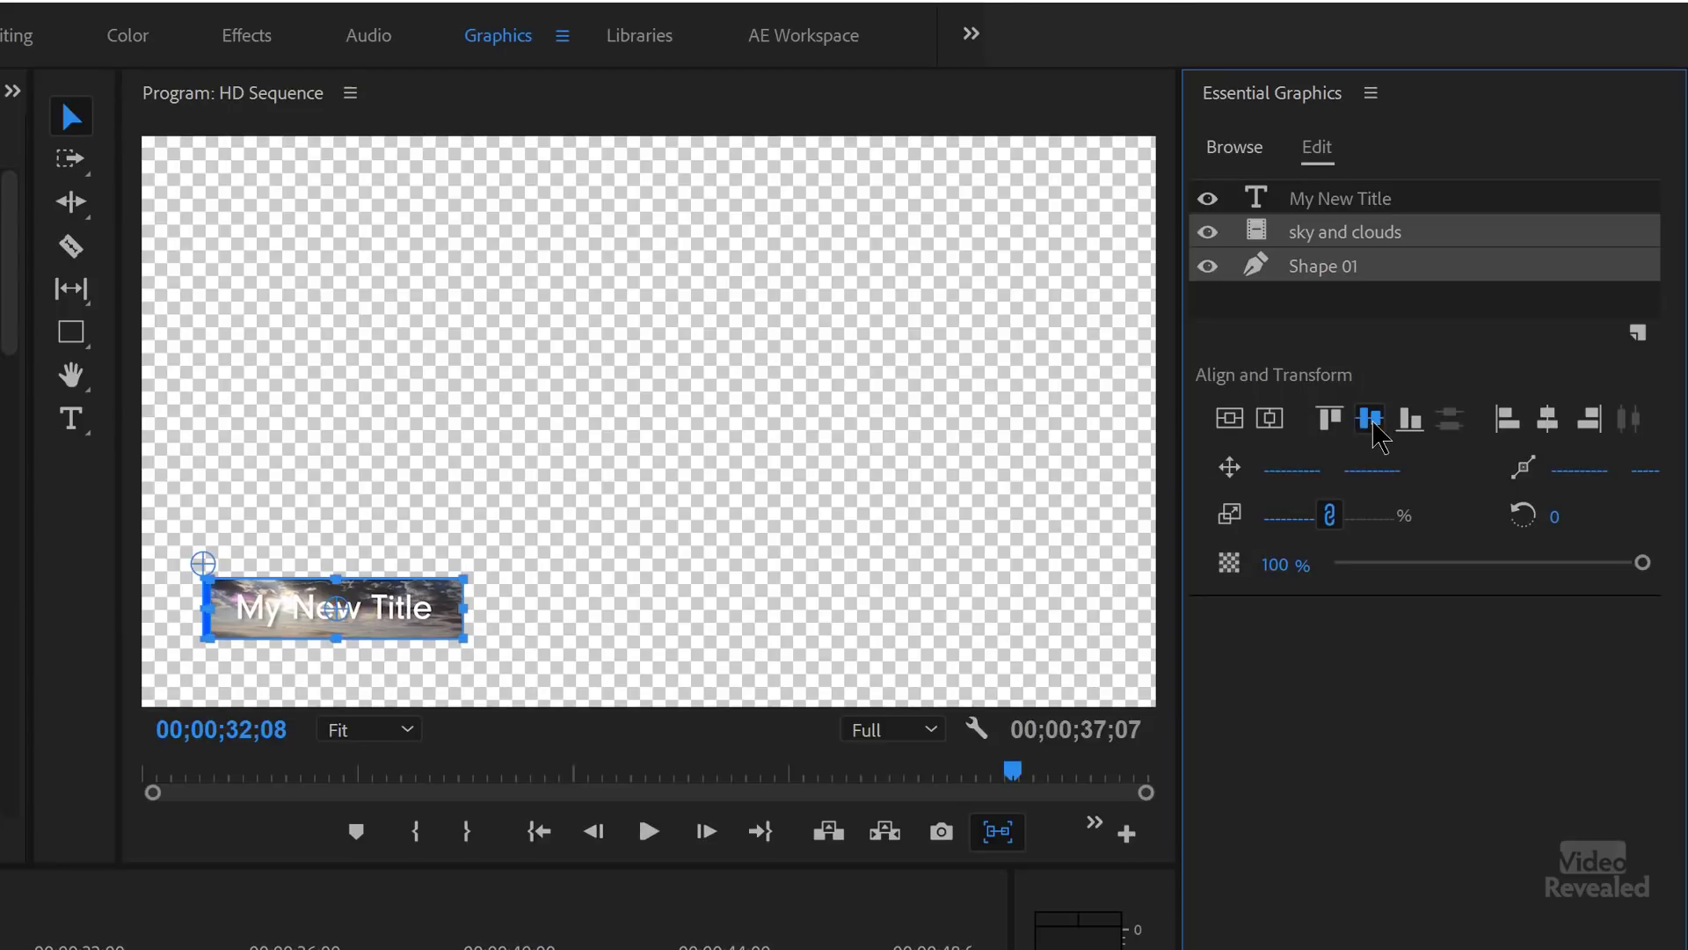
click(1548, 420)
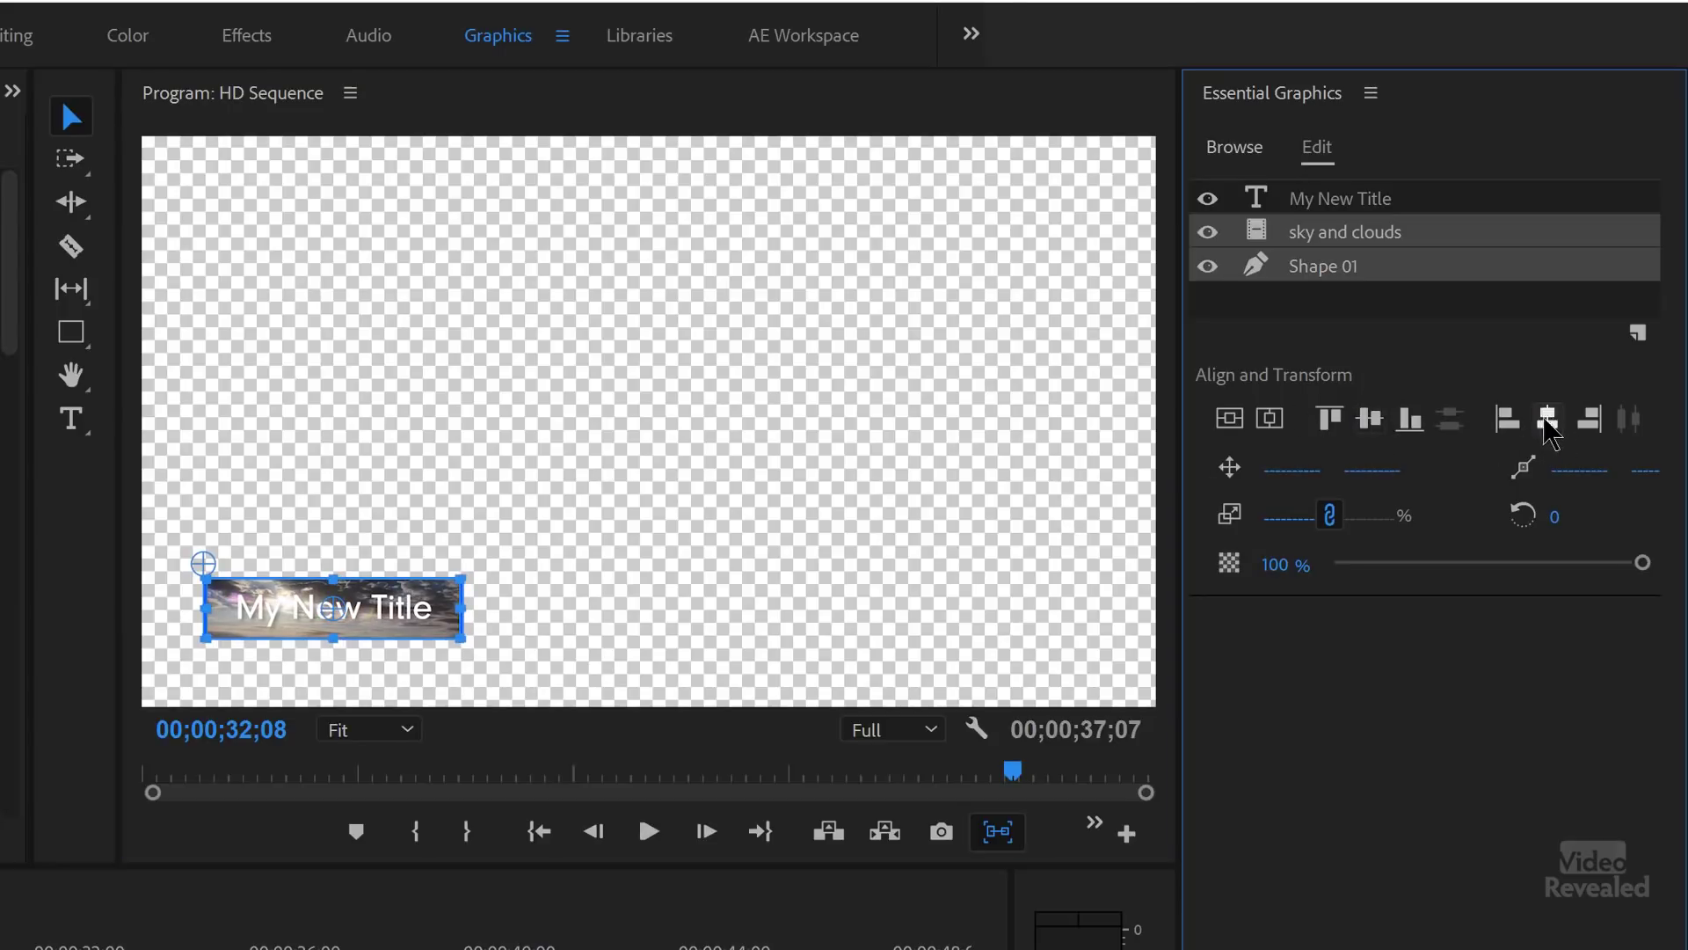
Step: Lower the opacity of the sky and clouds layer to roughly half so it blends with the blue rectangle, and deselect it
click(652, 606)
click(1396, 234)
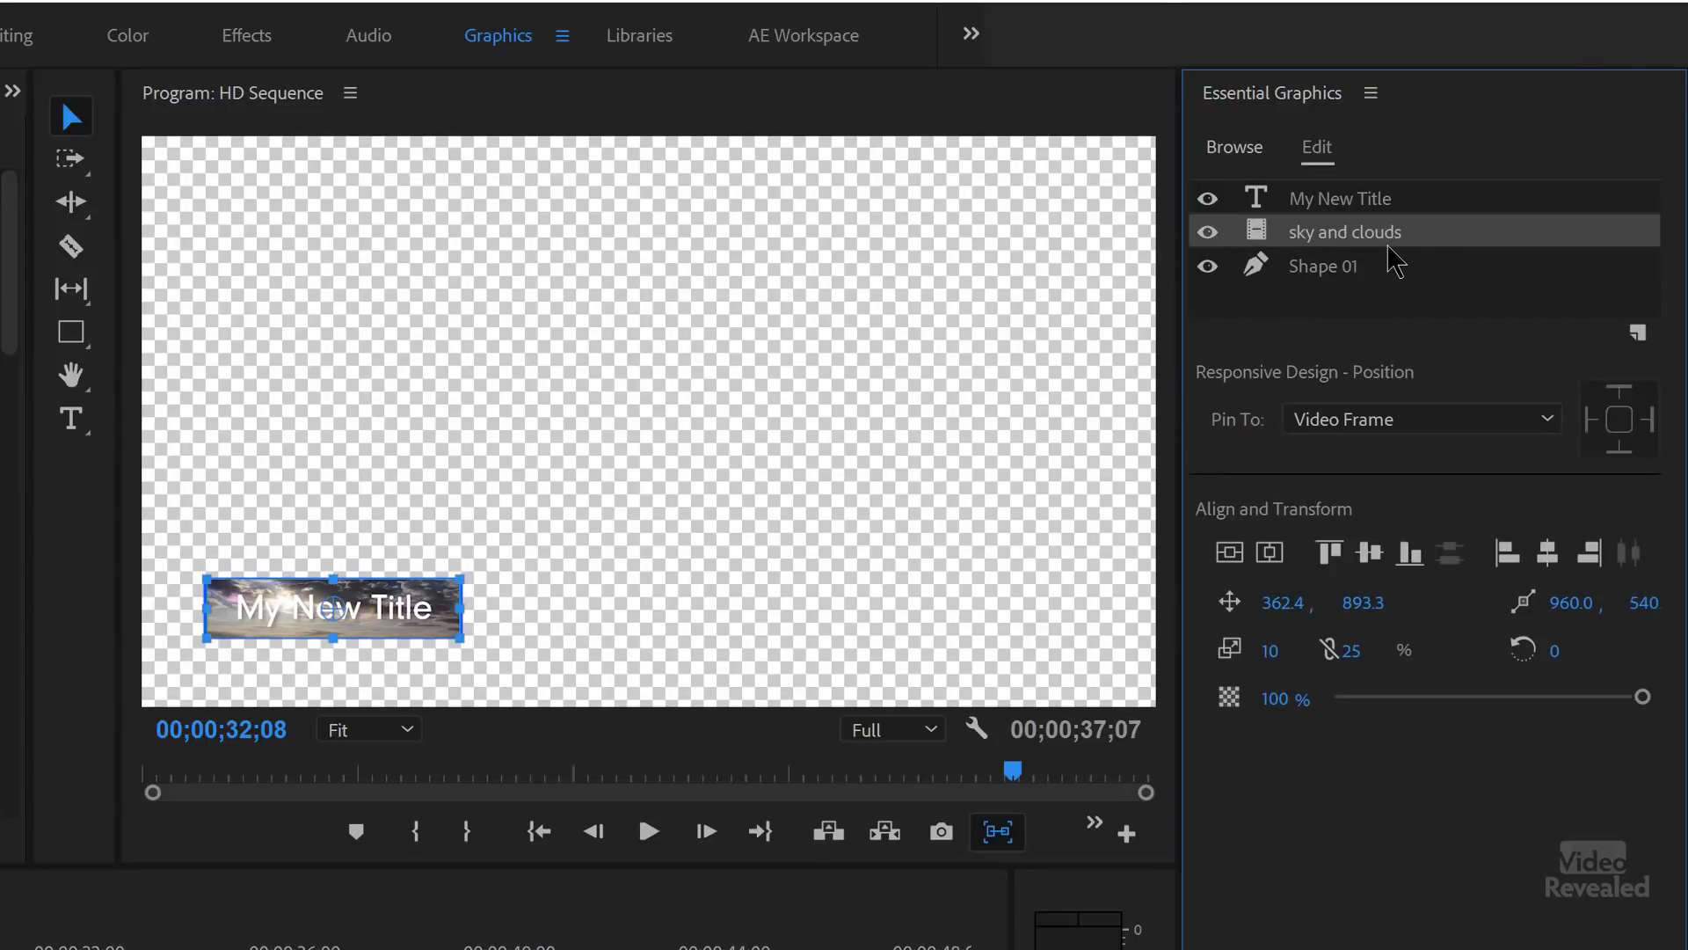
drag(1554, 695, 1455, 702)
drag(1495, 700, 1501, 701)
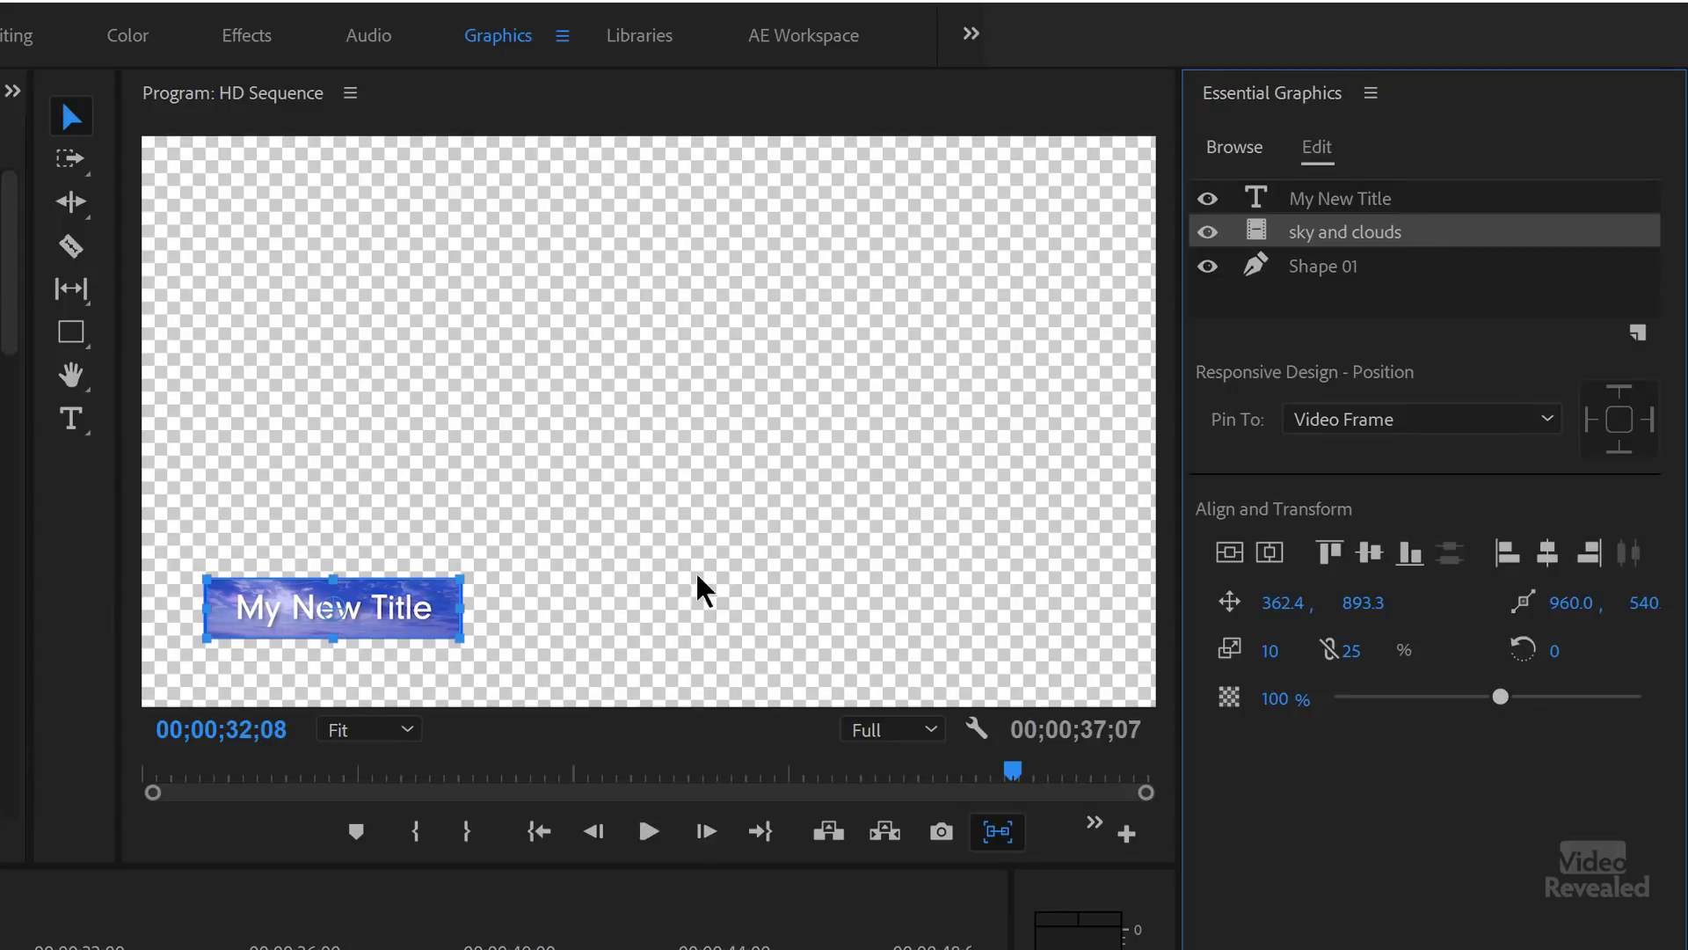
click(612, 591)
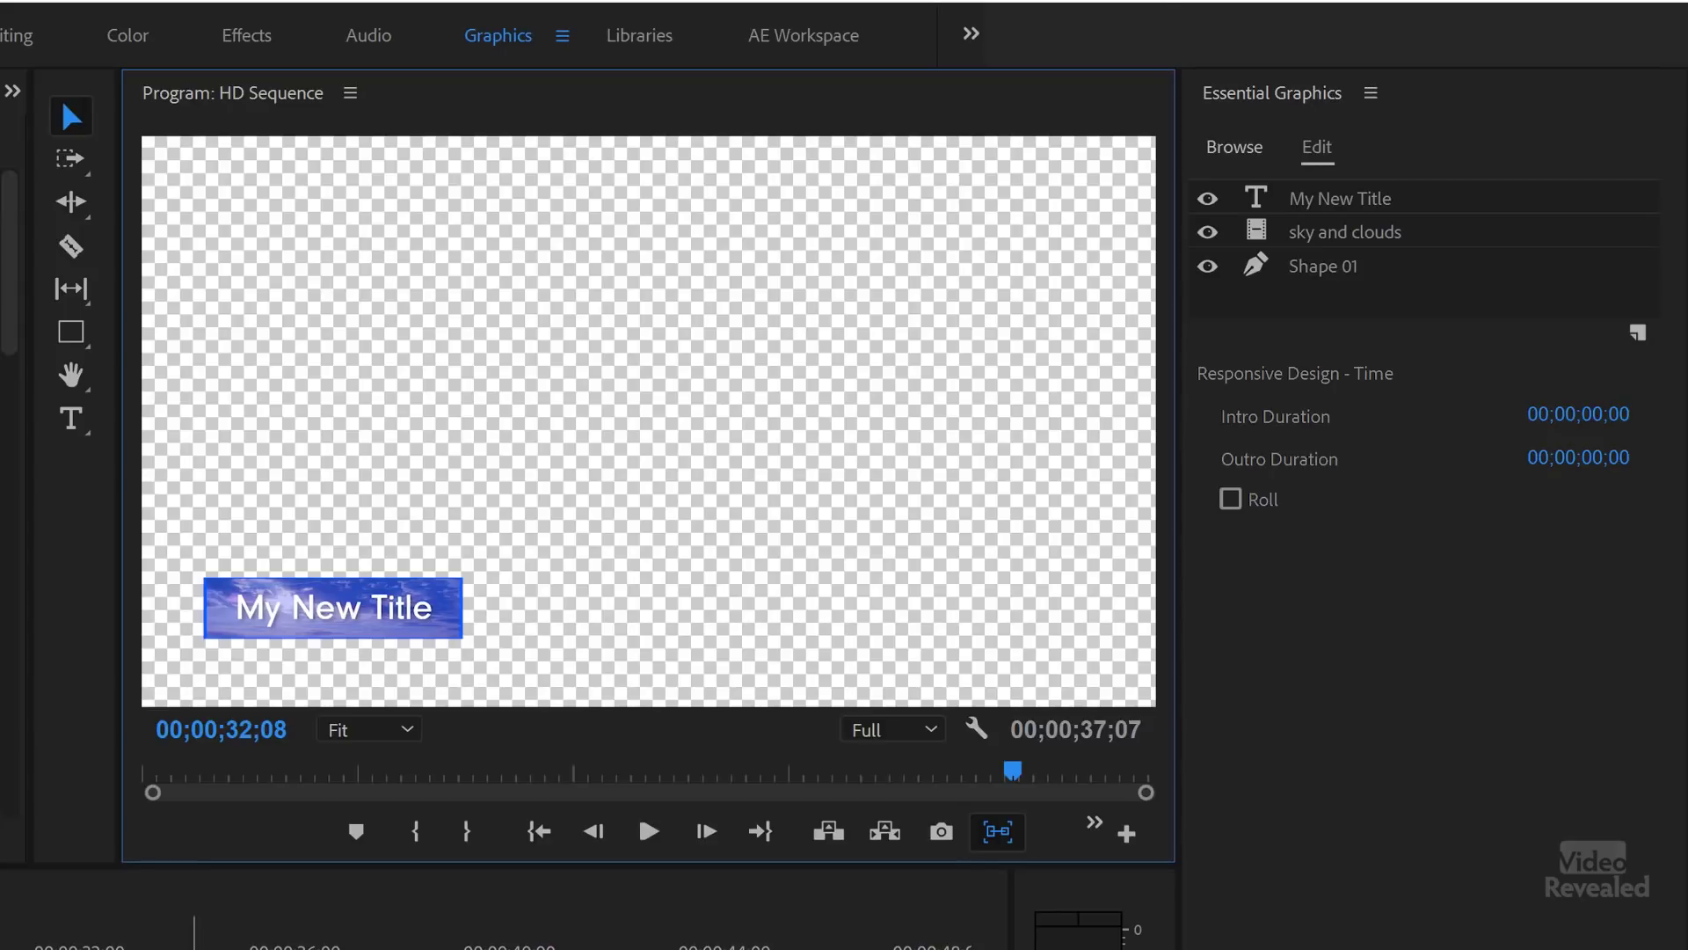
right_click(190, 934)
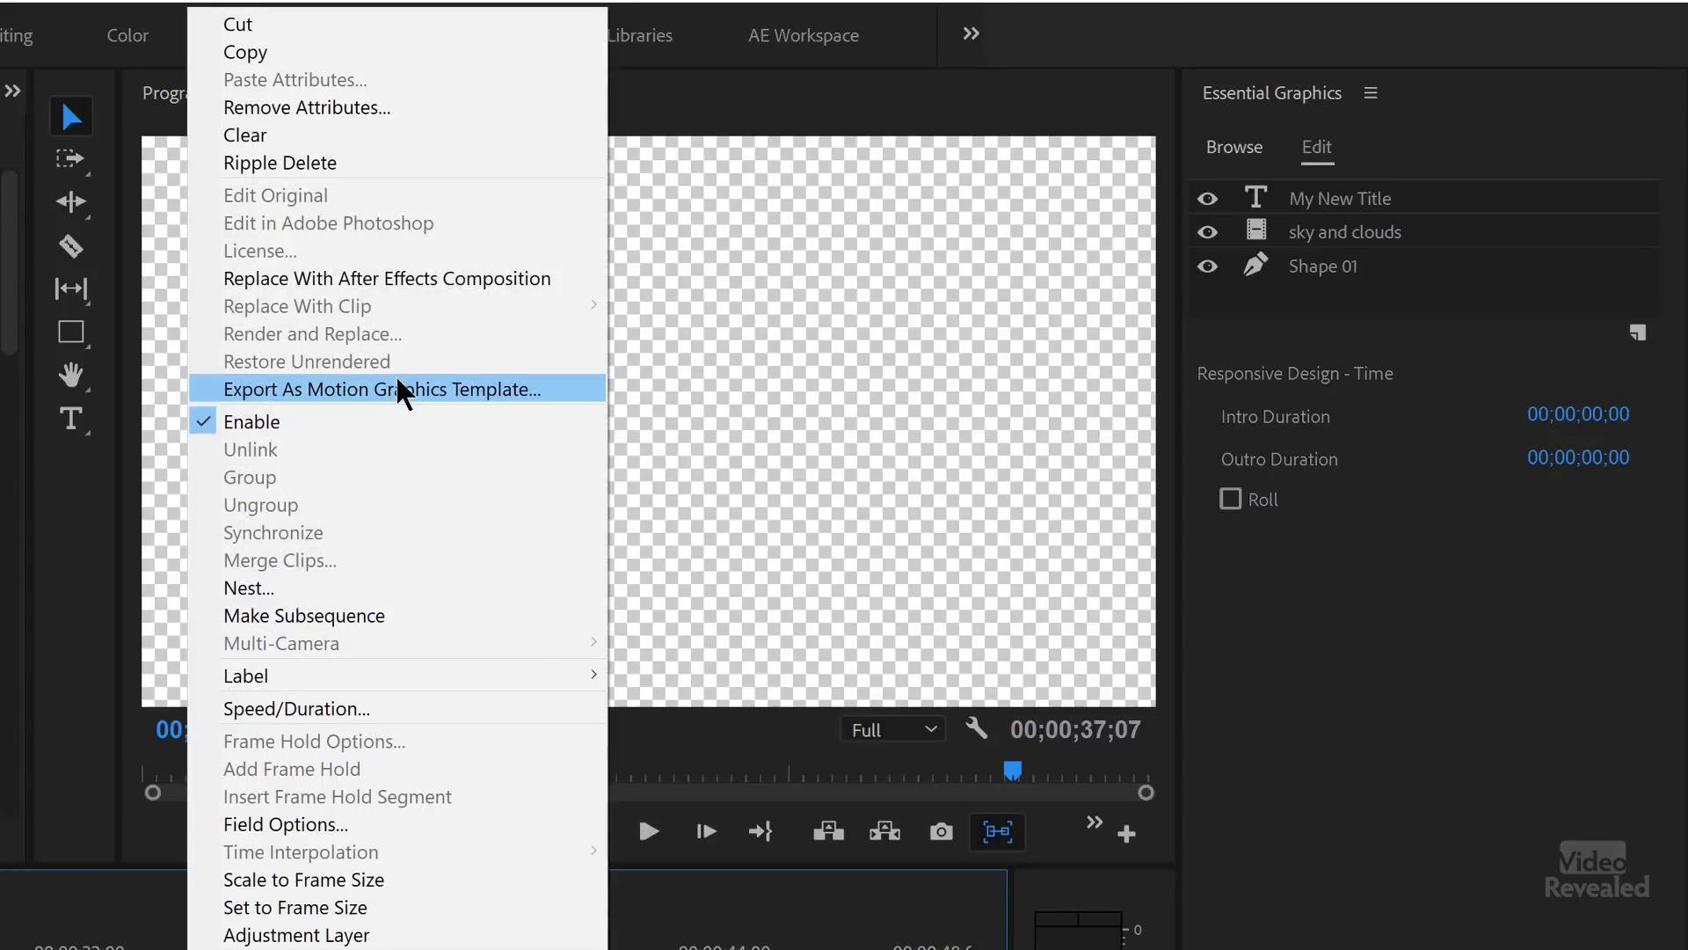
click(616, 946)
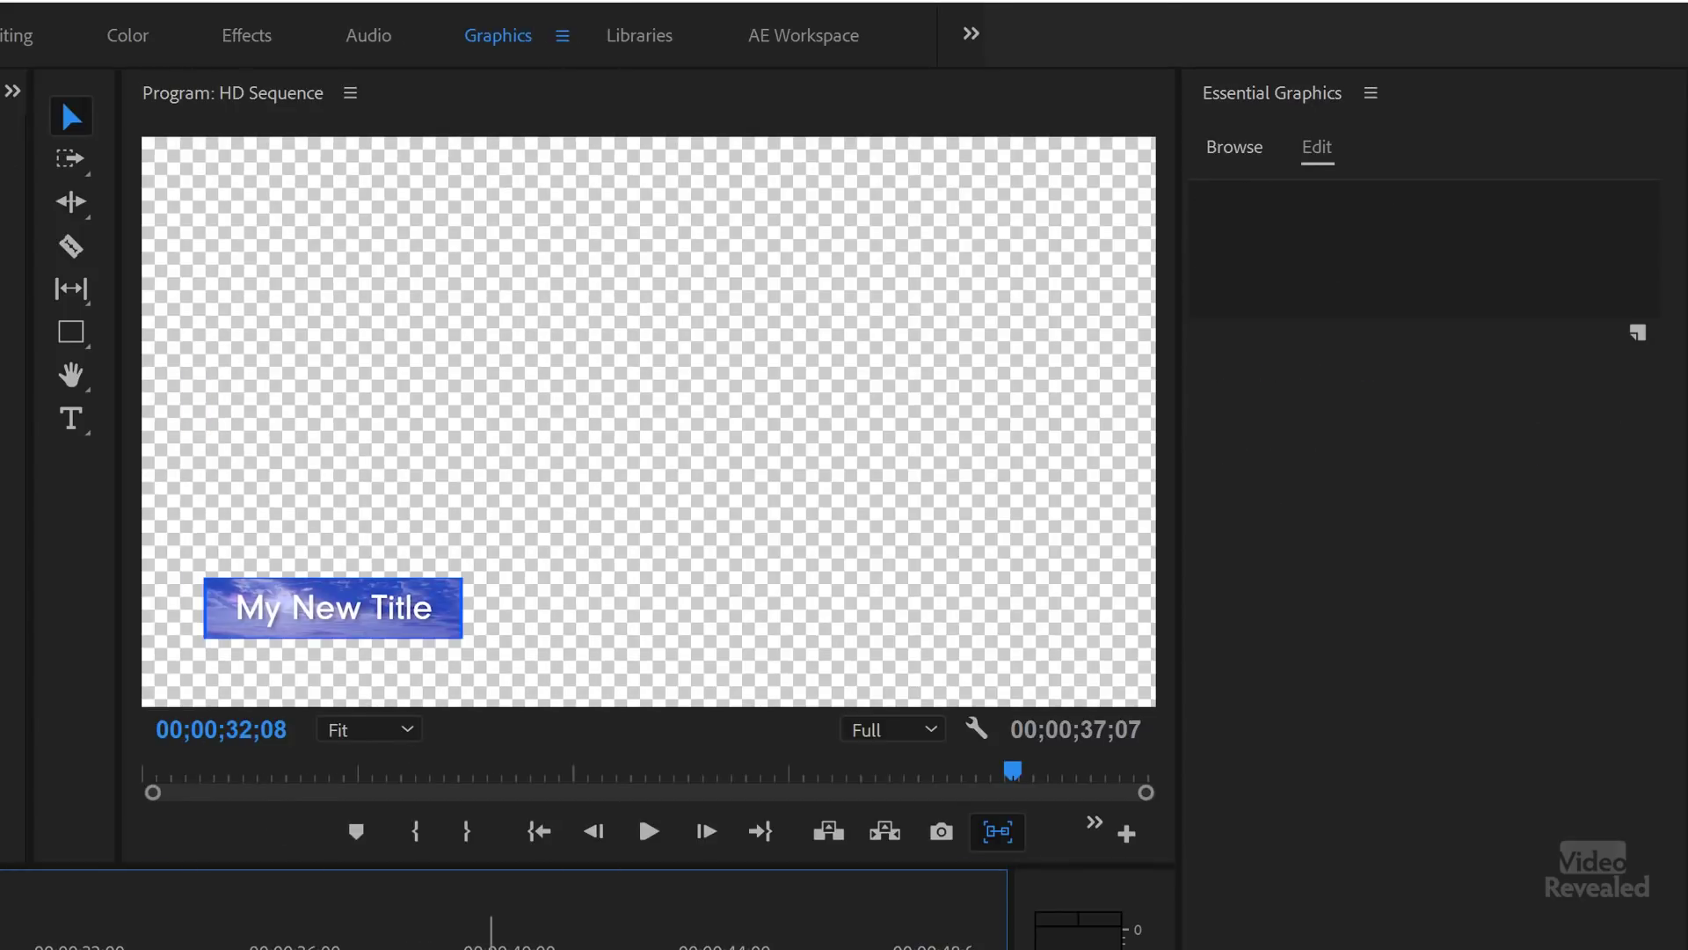
click(264, 948)
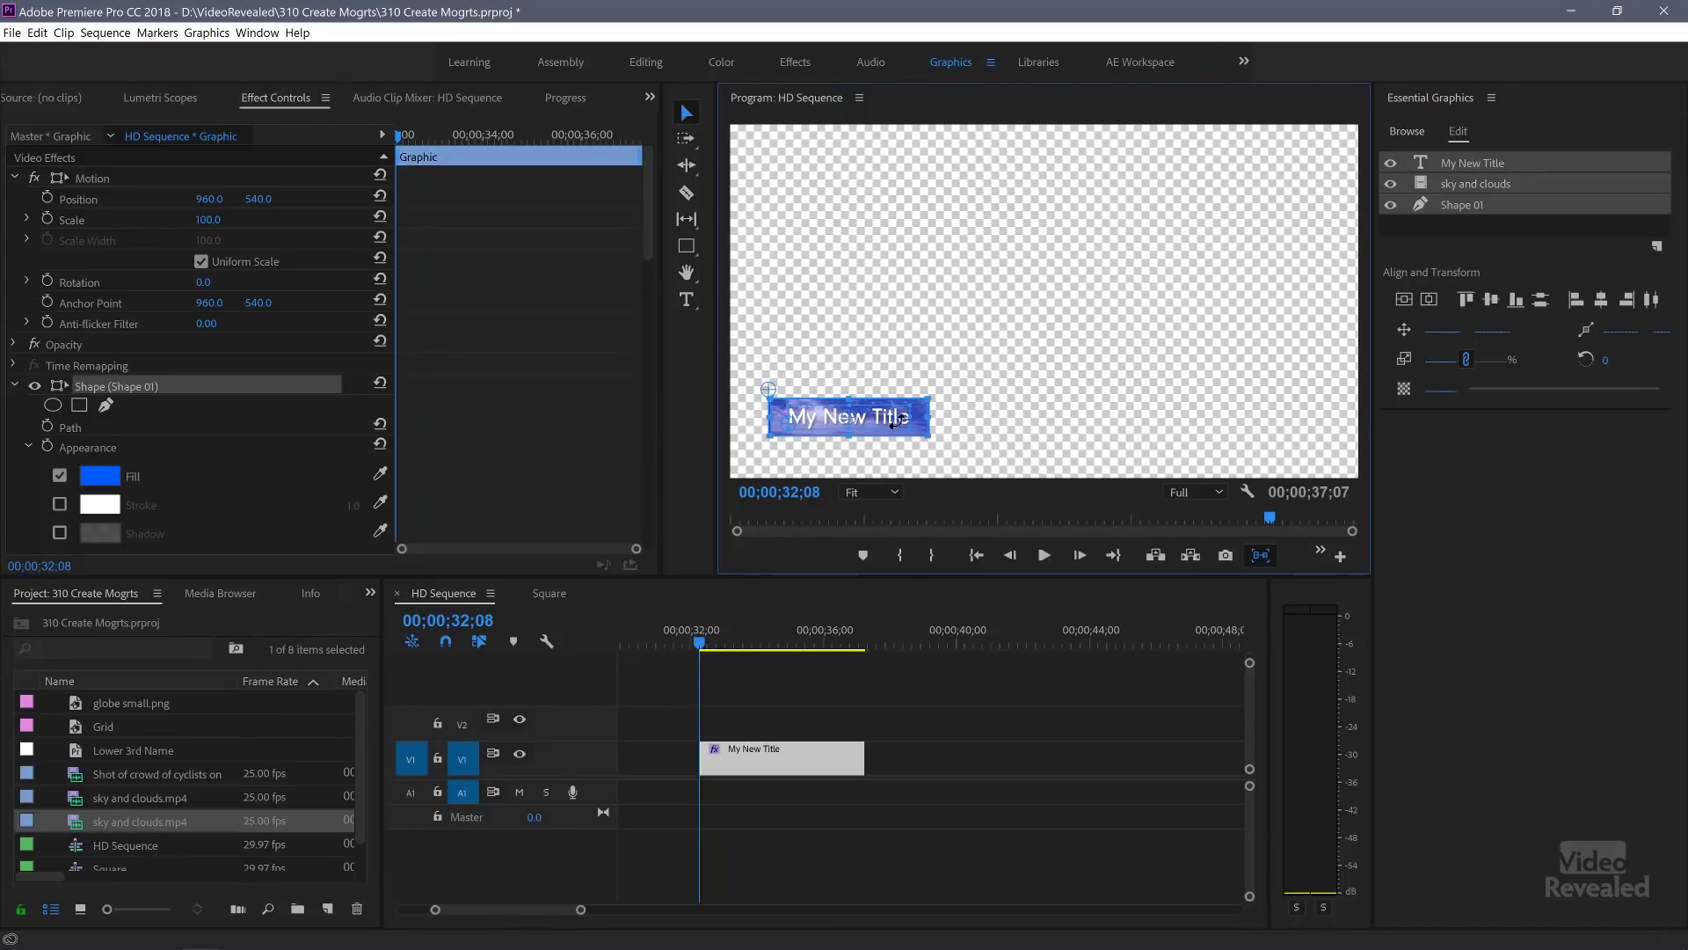
Step: Delete all layers of the title graphic and draw a tall rectangle, a wide rectangle and a square side by side instead
drag(1024, 308, 761, 449)
key(Delete)
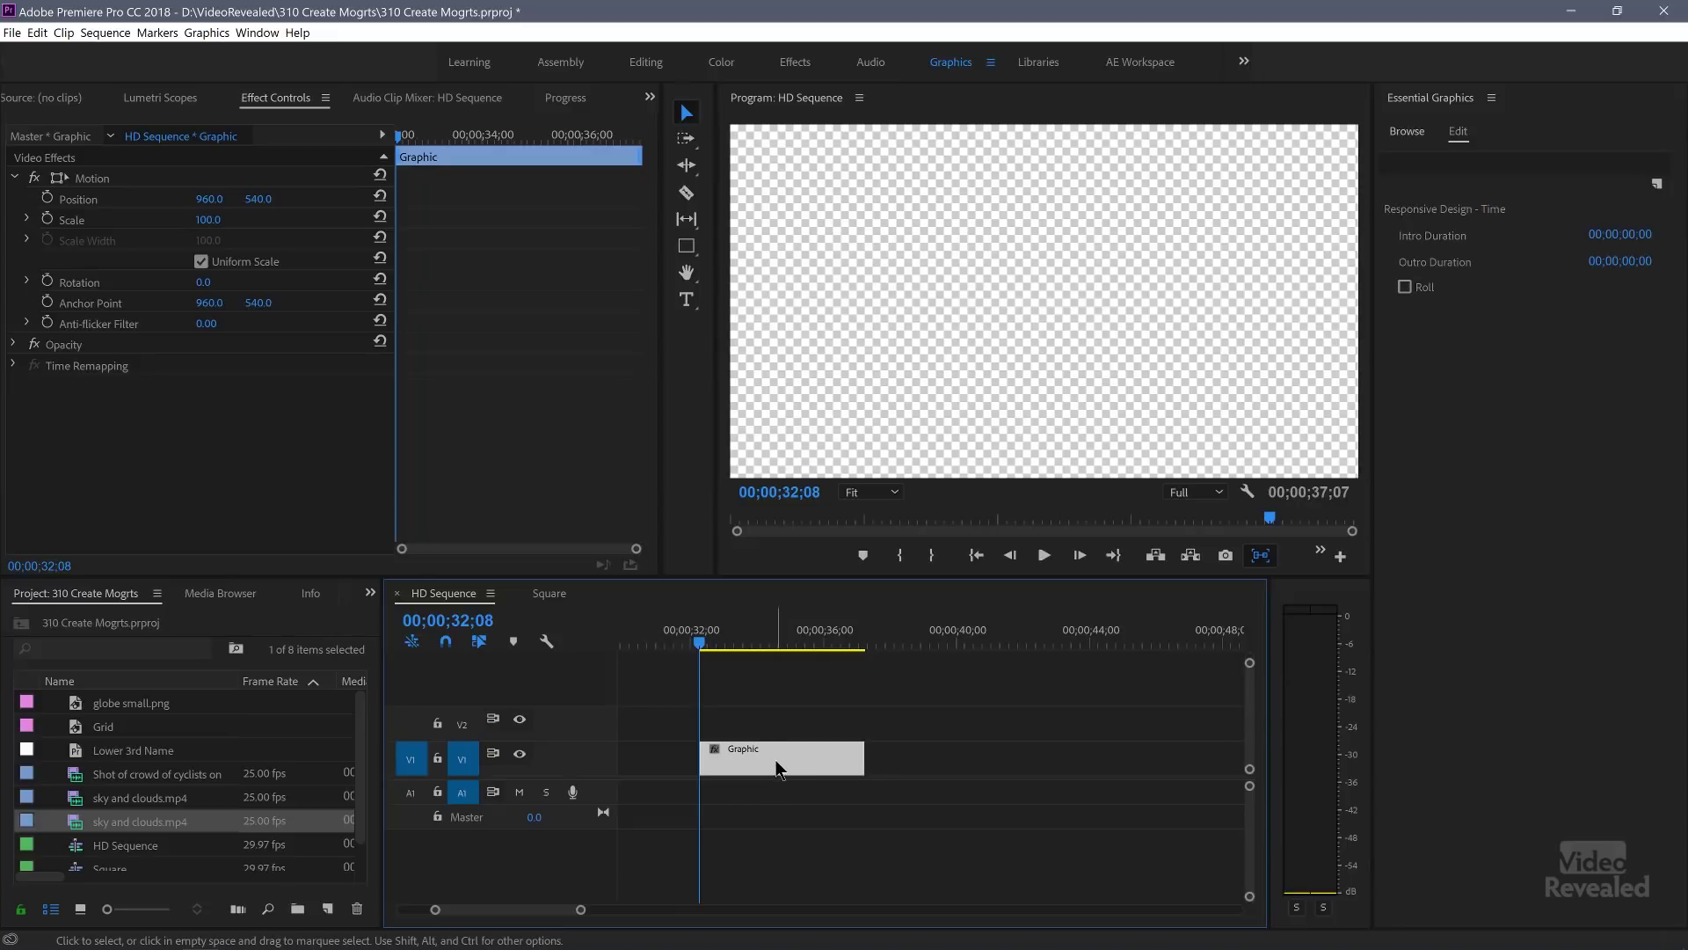
click(681, 243)
mouse_move(790, 204)
mouse_down()
mouse_move(871, 341)
mouse_move(827, 327)
mouse_up()
drag(885, 253, 1016, 327)
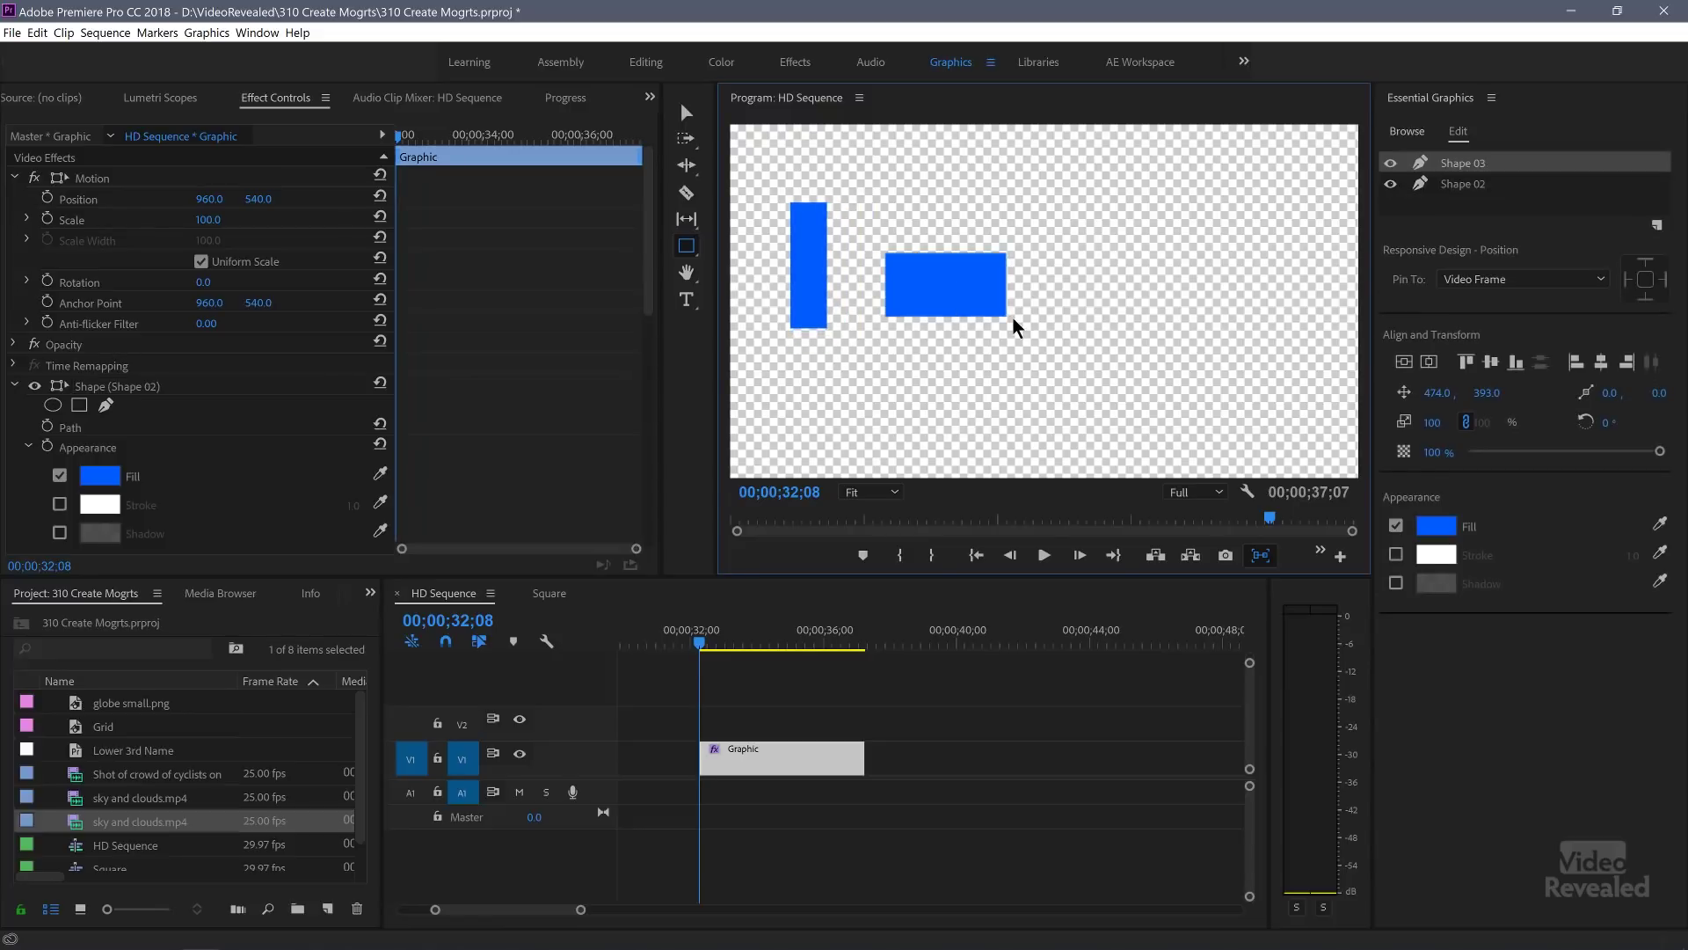
drag(1061, 233, 1137, 310)
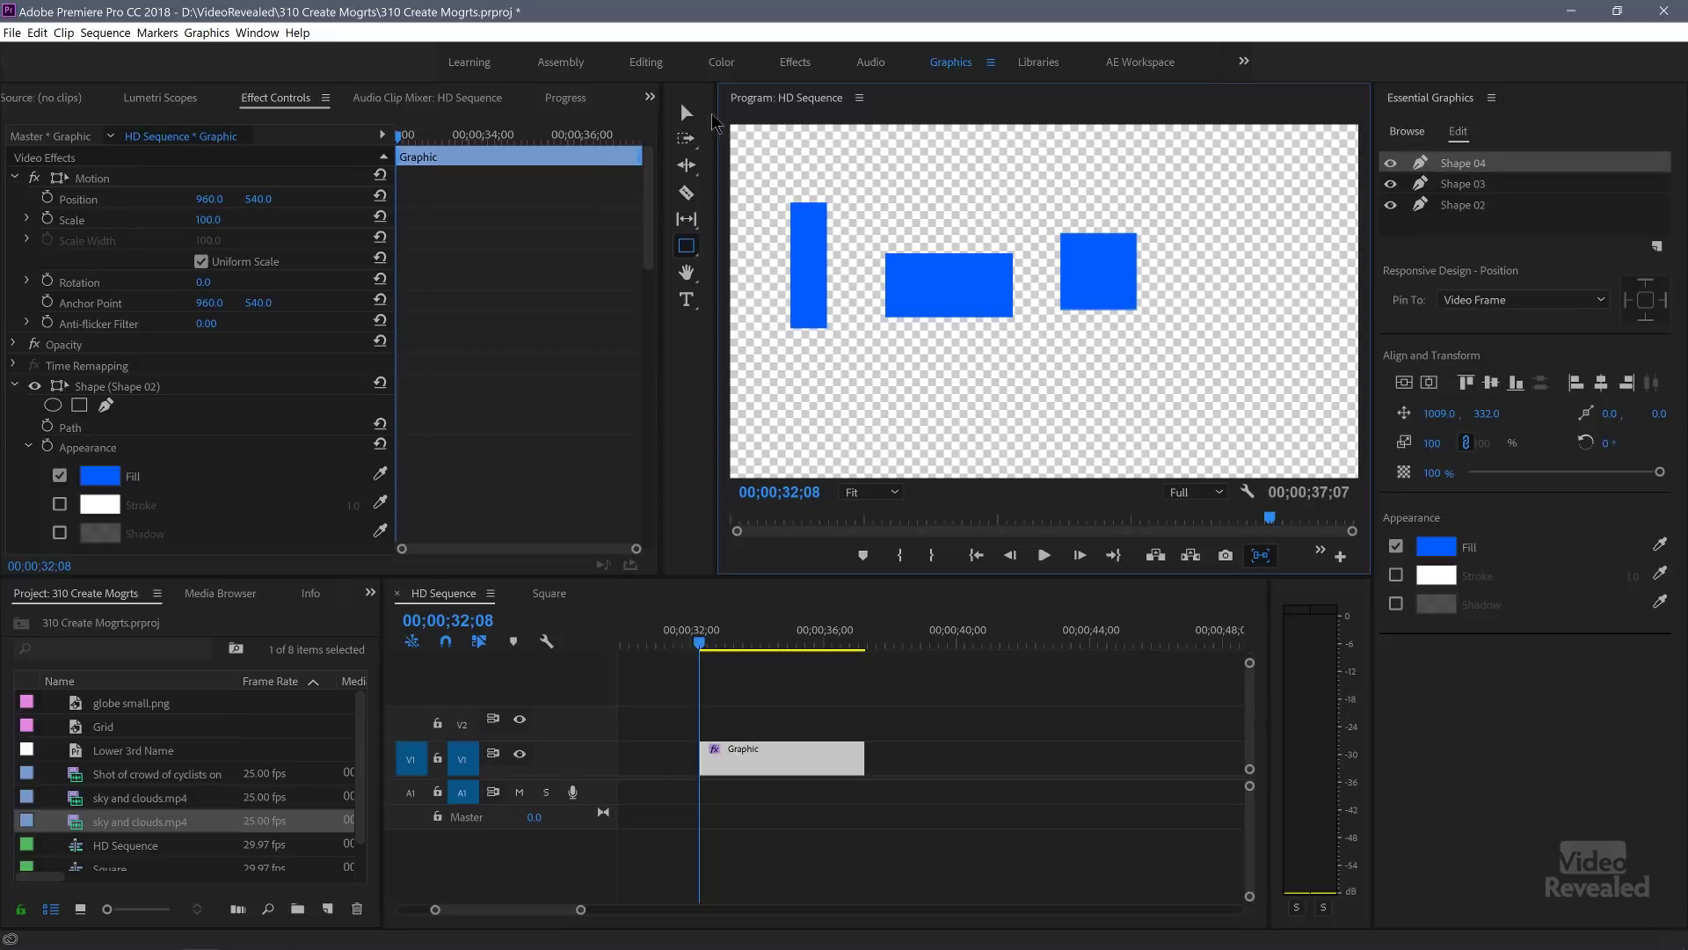
Step: Deselect the shapes with the Selection tool and turn off the Transparency Grid in the program view
click(687, 112)
click(1051, 362)
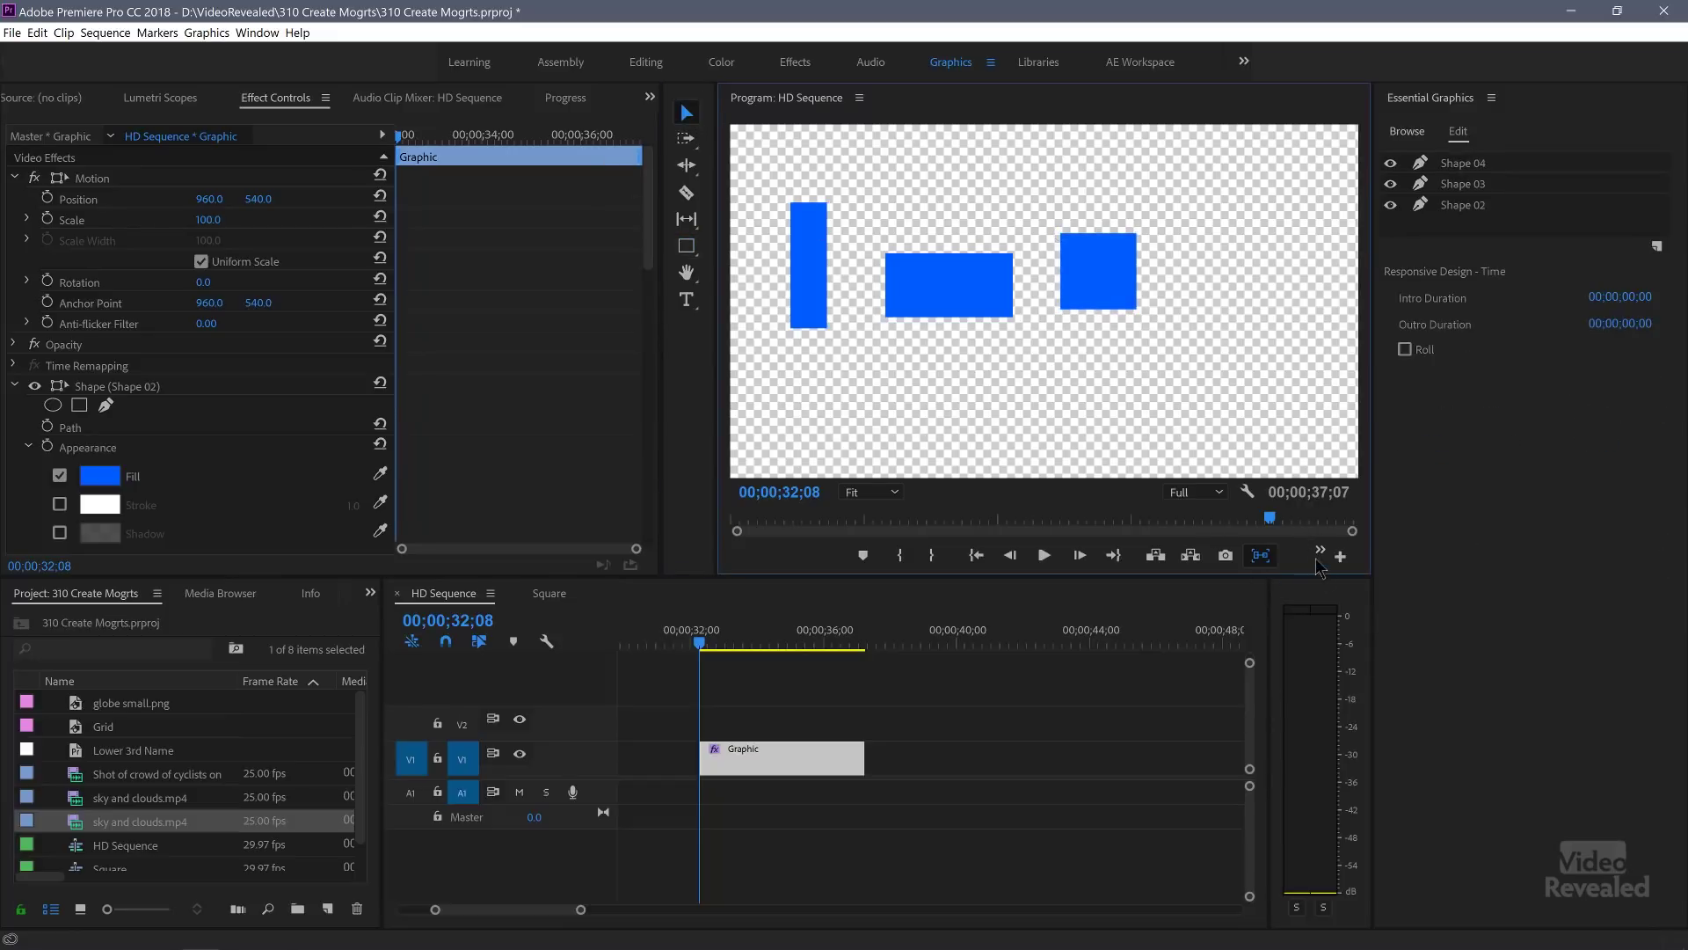
click(1247, 493)
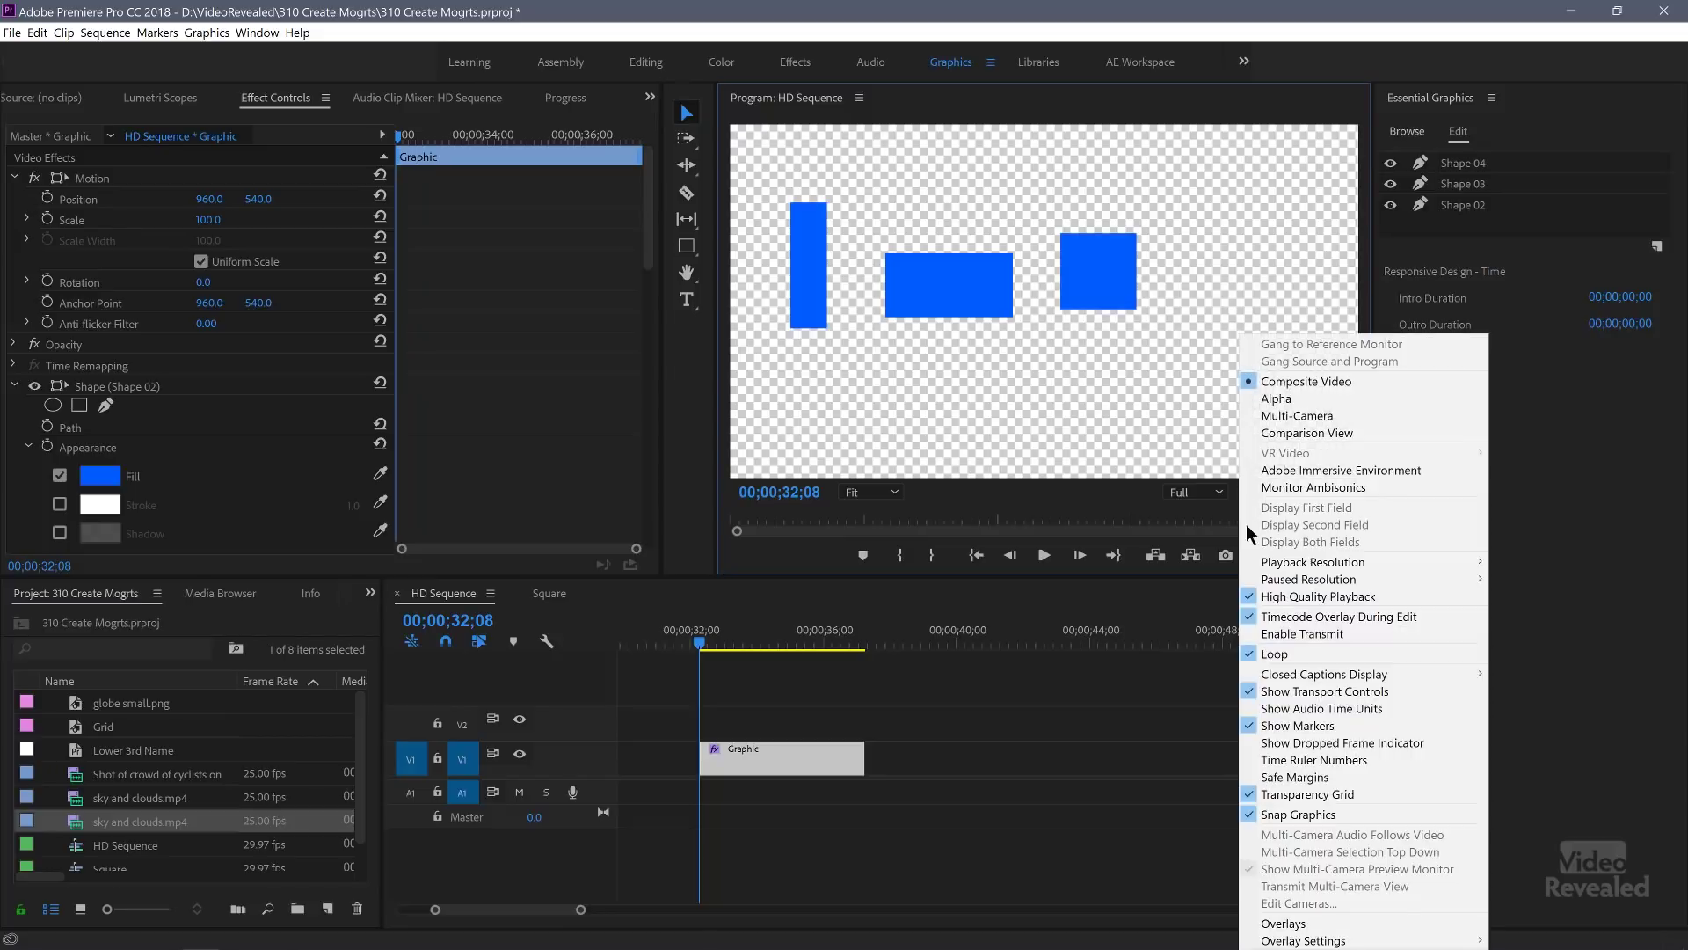
click(1313, 795)
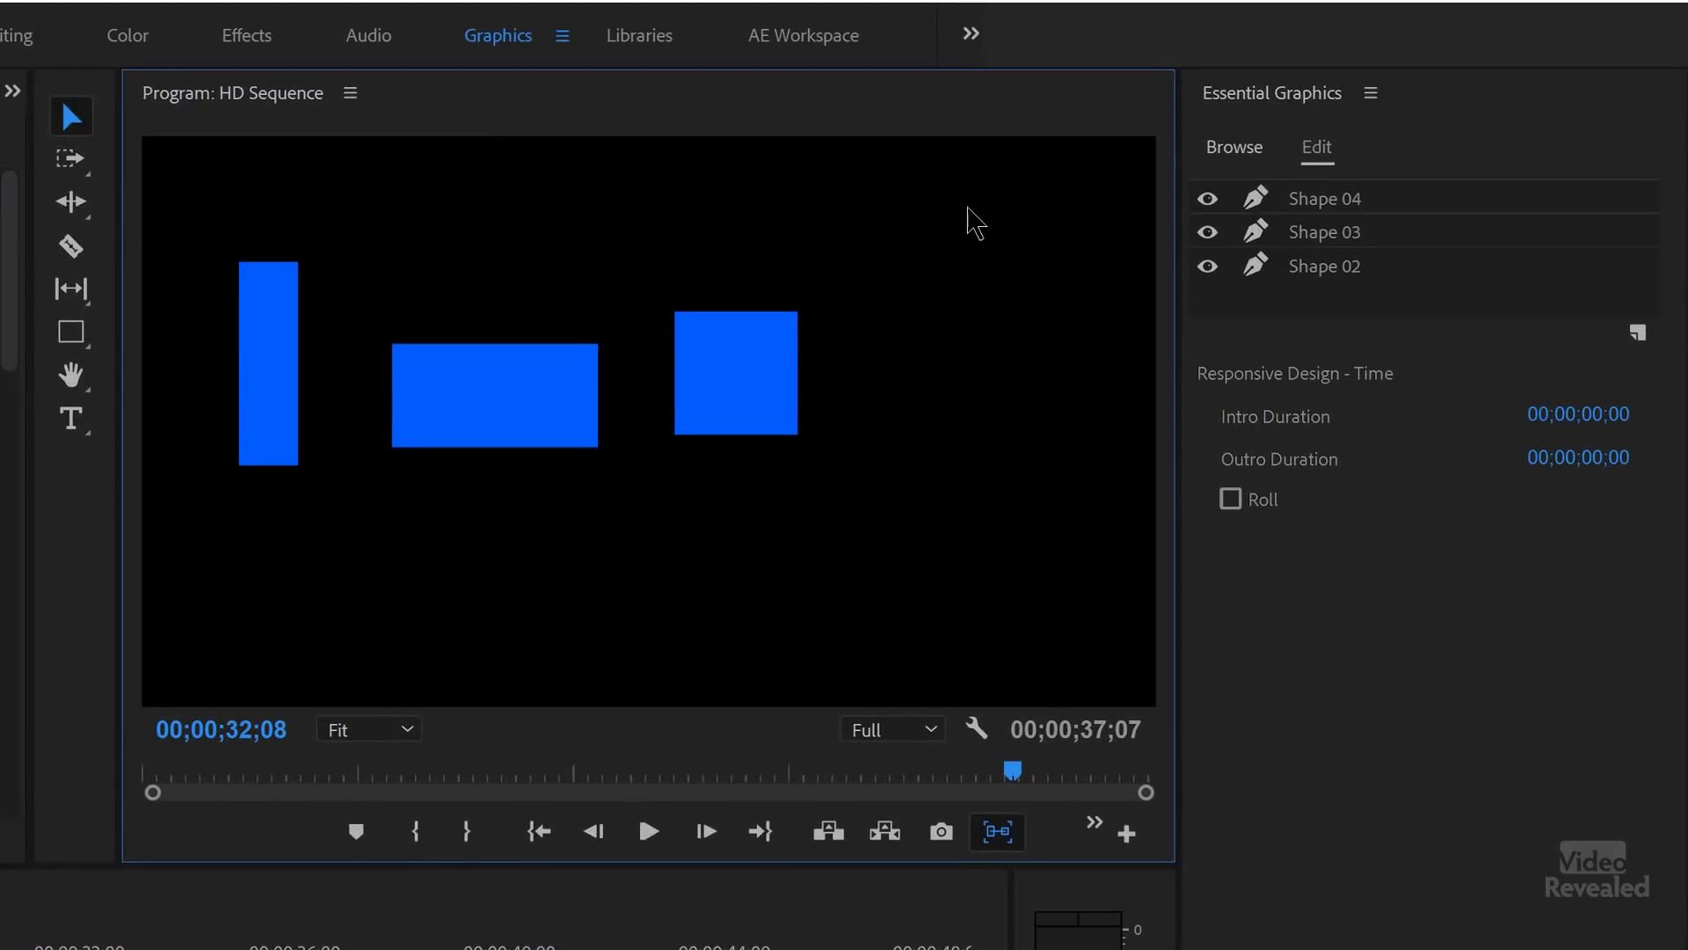
Step: Shift all three shapes together toward the frame's centre, and align them by top edges, bottom edges and finally vertical centres
drag(968, 207, 201, 554)
drag(531, 395, 669, 393)
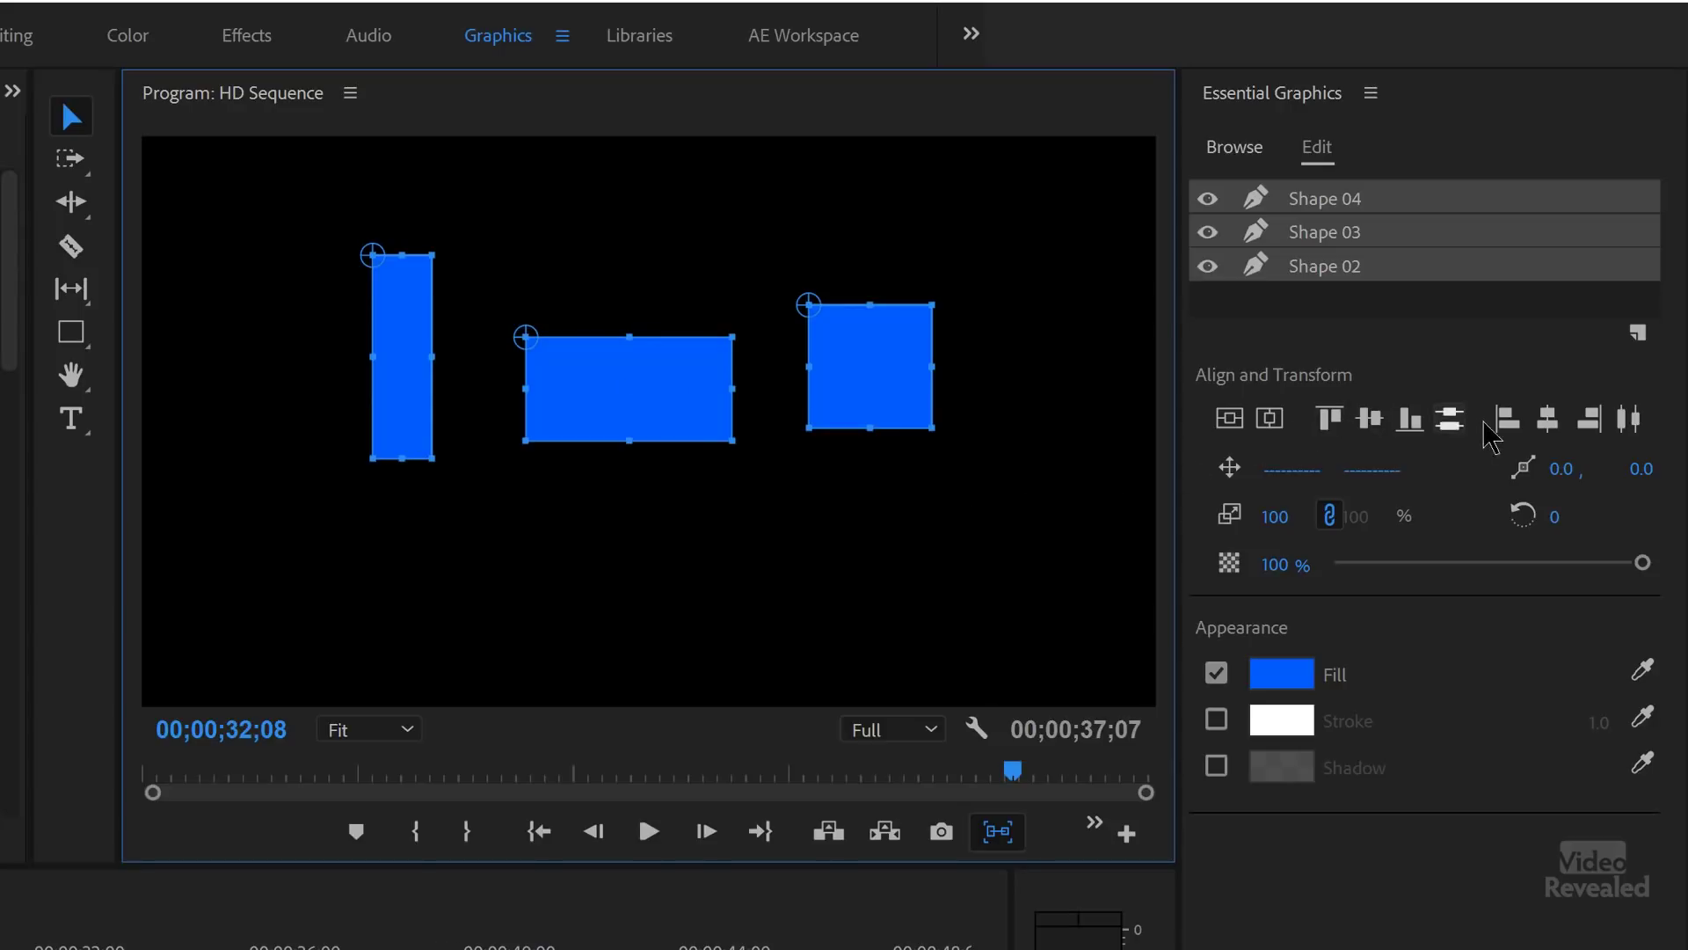
click(1332, 422)
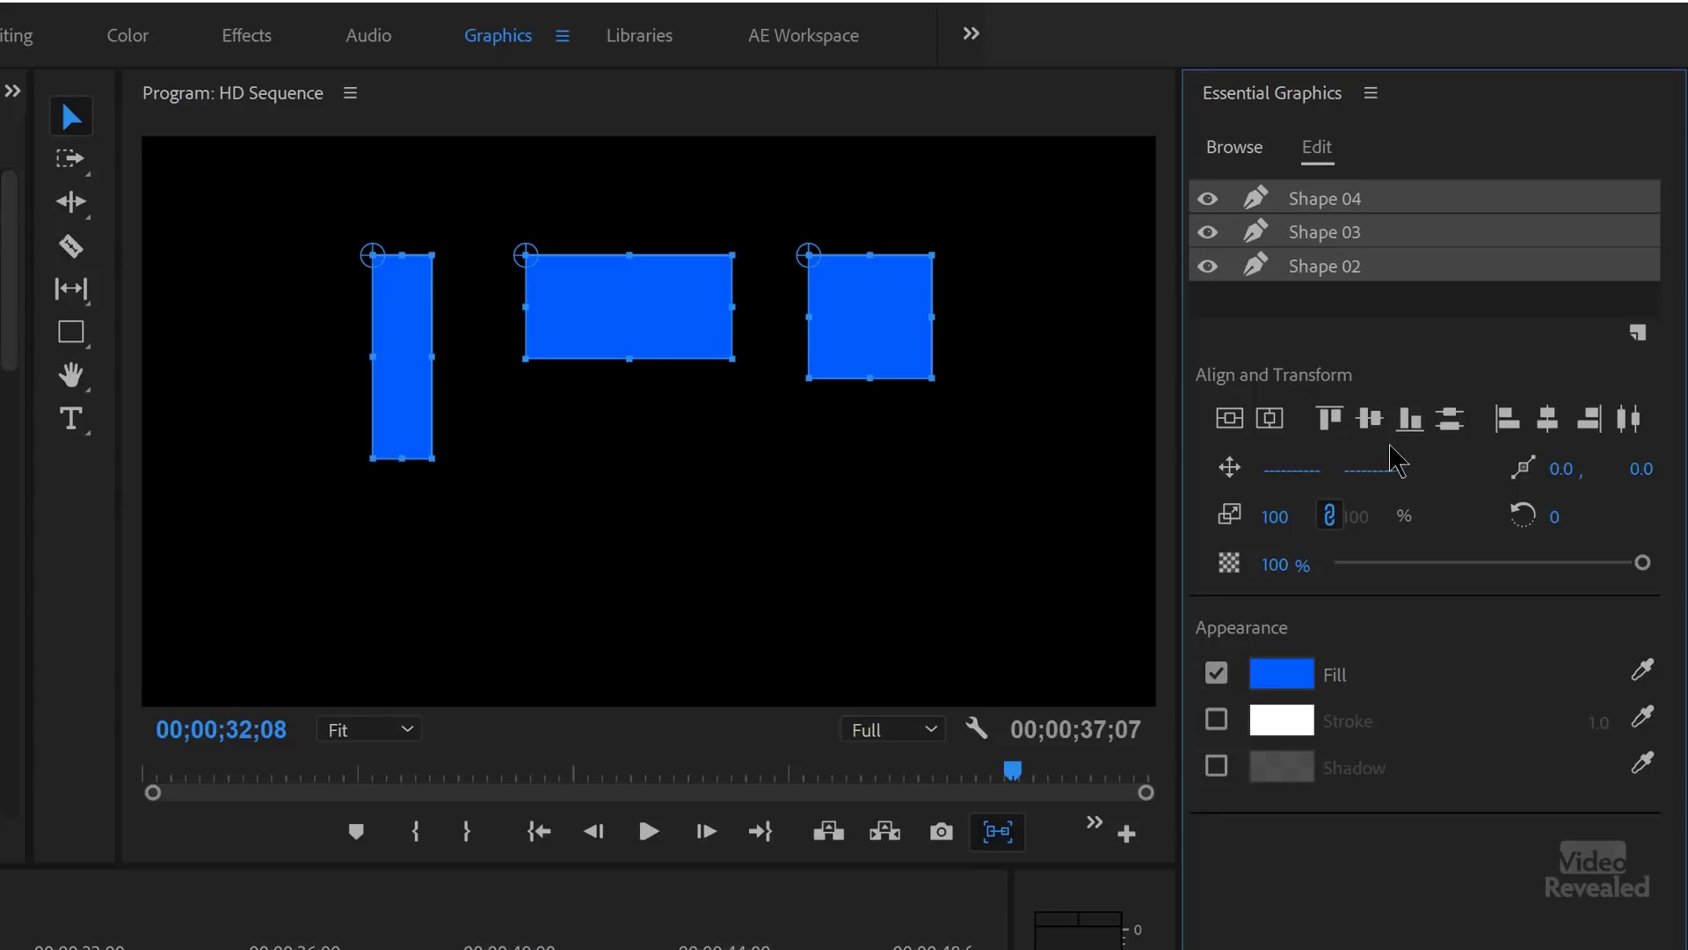
click(1407, 424)
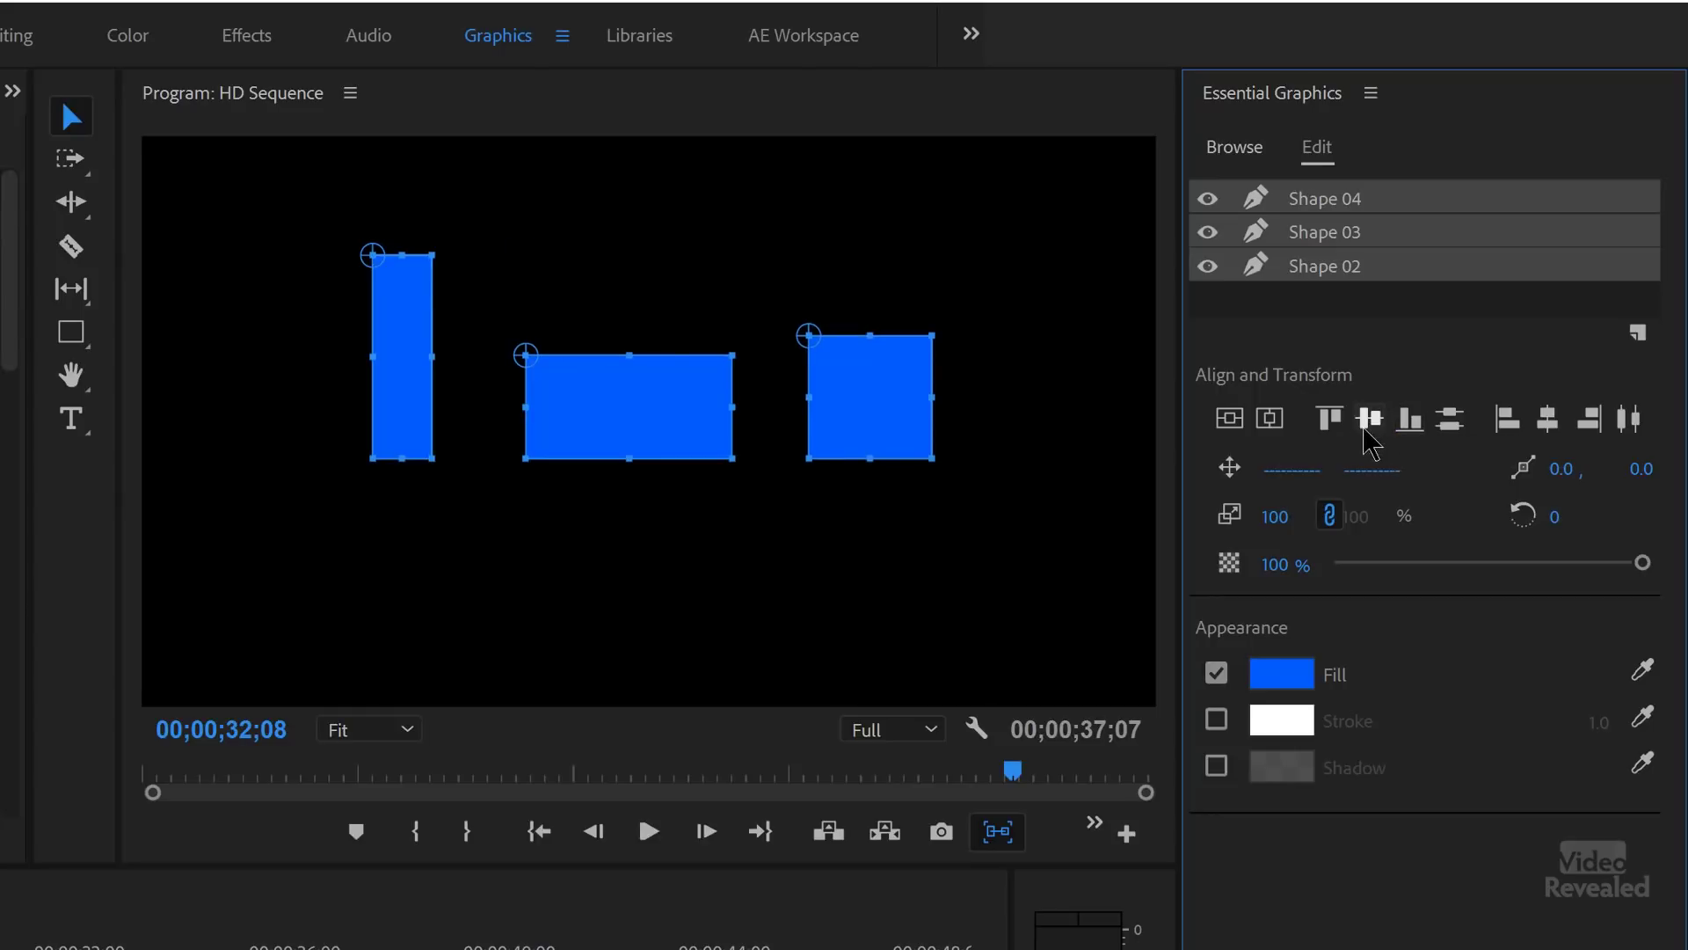
click(1368, 422)
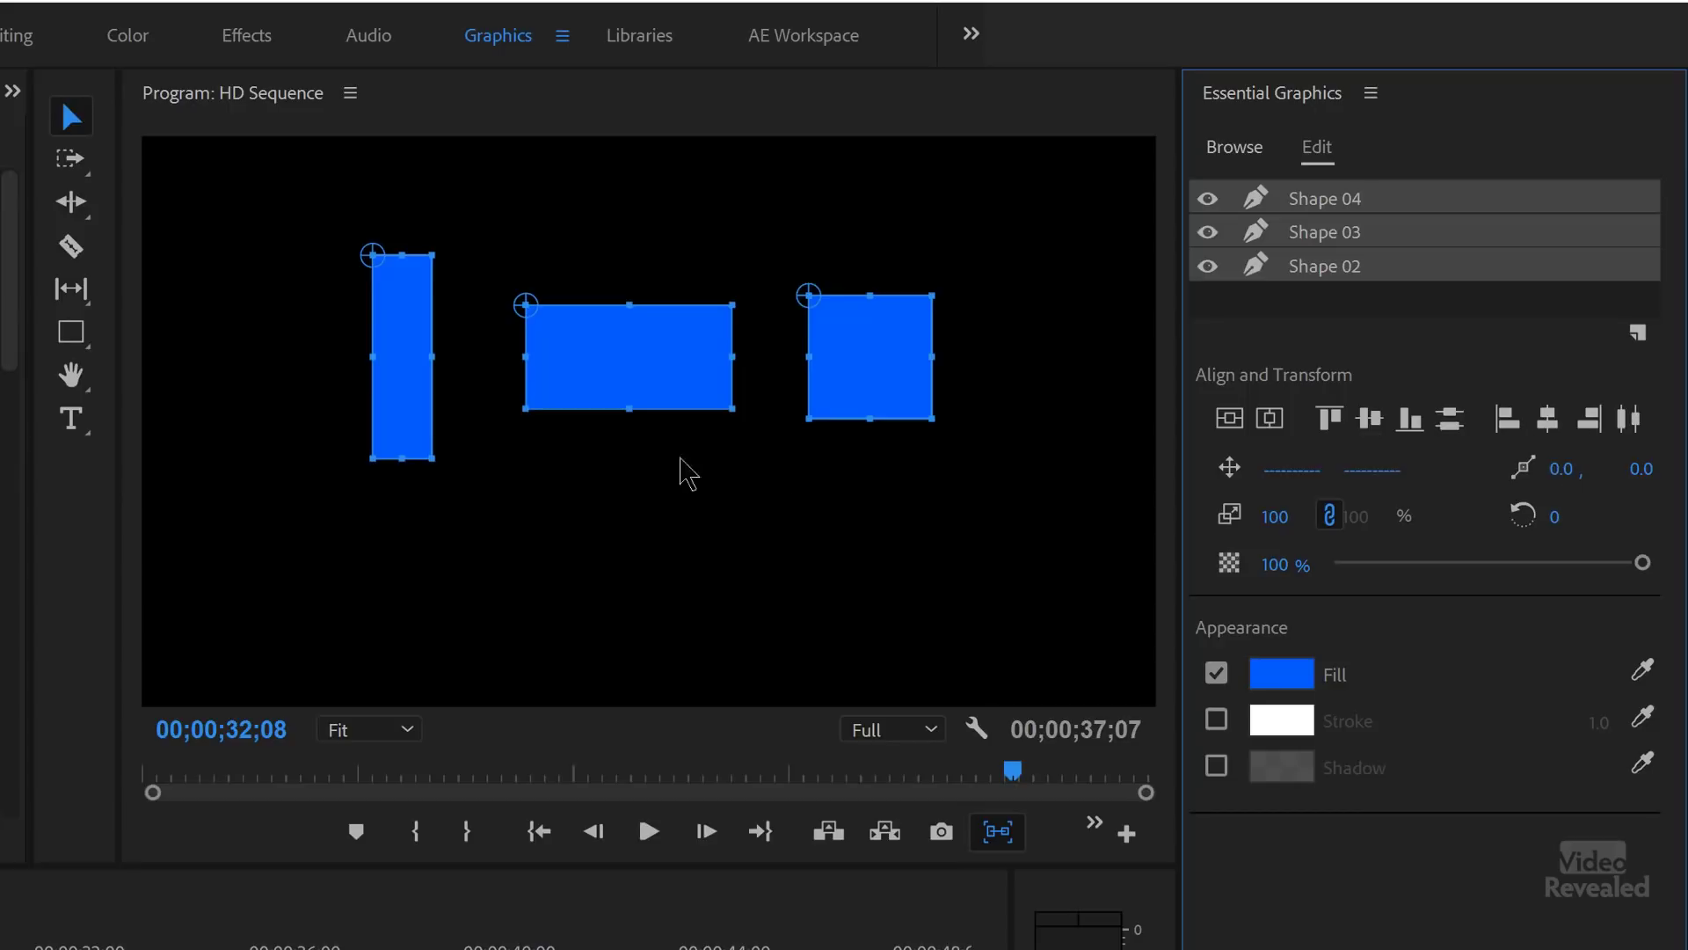
Step: Rearrange the shapes individually into a loose vertical stack with the tall rectangle uppermost, the wide rectangle in the middle and the square lowest
click(632, 493)
drag(410, 347, 426, 296)
drag(627, 356, 538, 477)
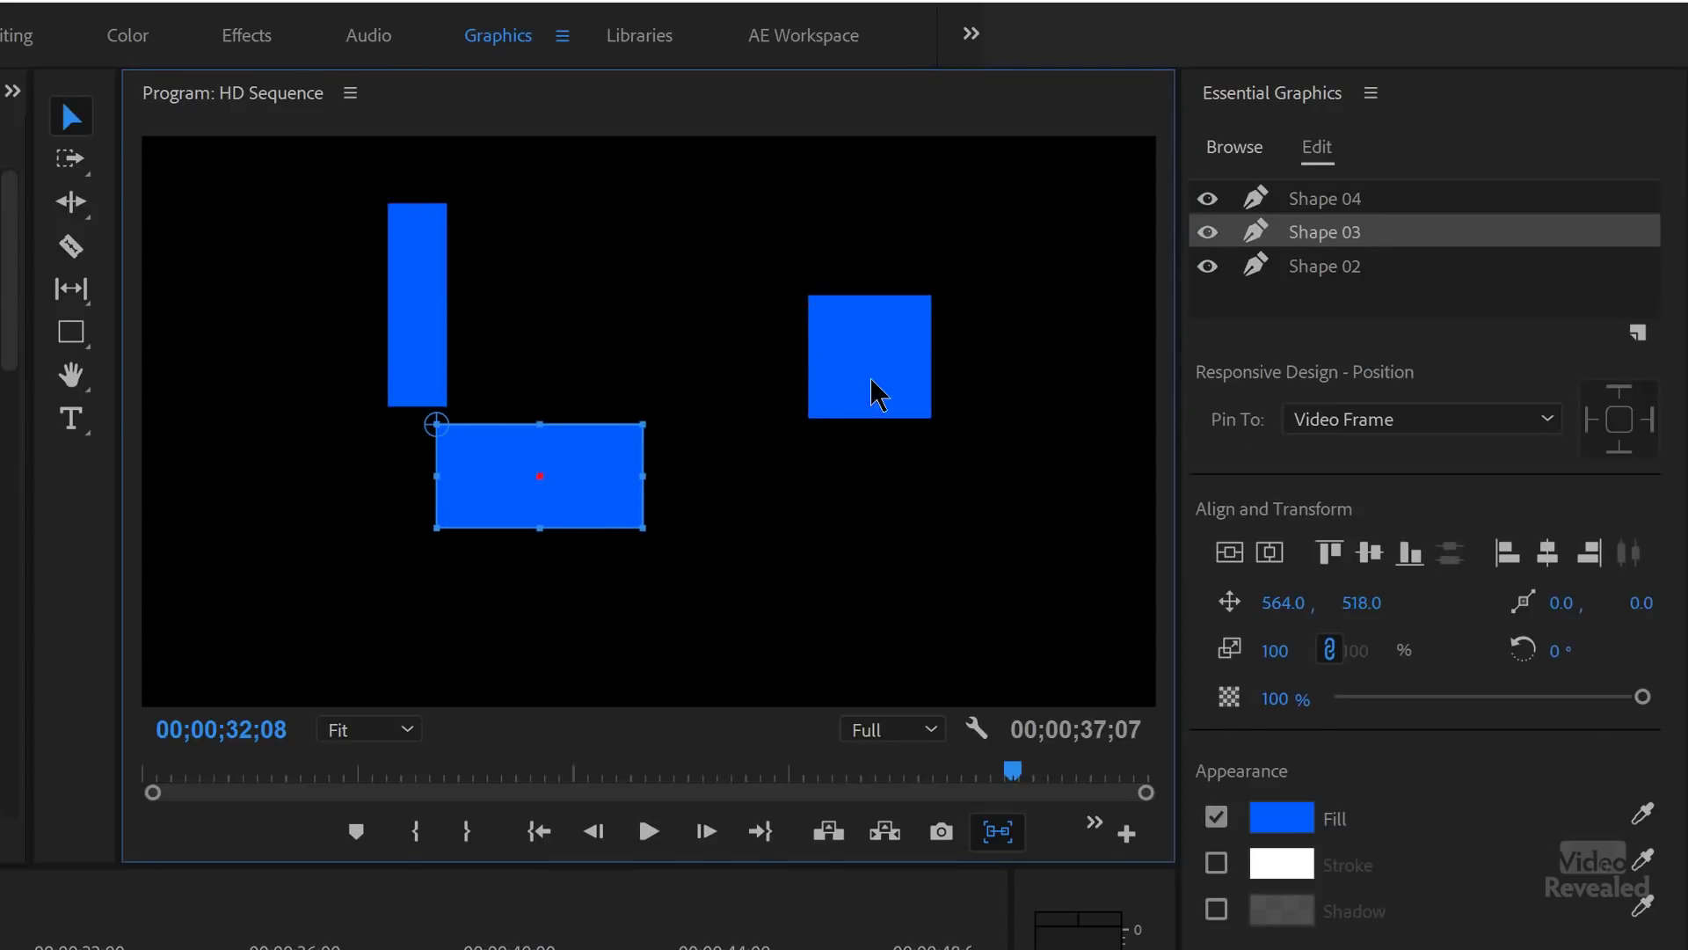
drag(870, 356, 587, 497)
drag(493, 691, 418, 757)
Step: Align the three stacked shapes by their left edges, right edges and finally horizontal centres, and deselect them
drag(781, 200, 376, 684)
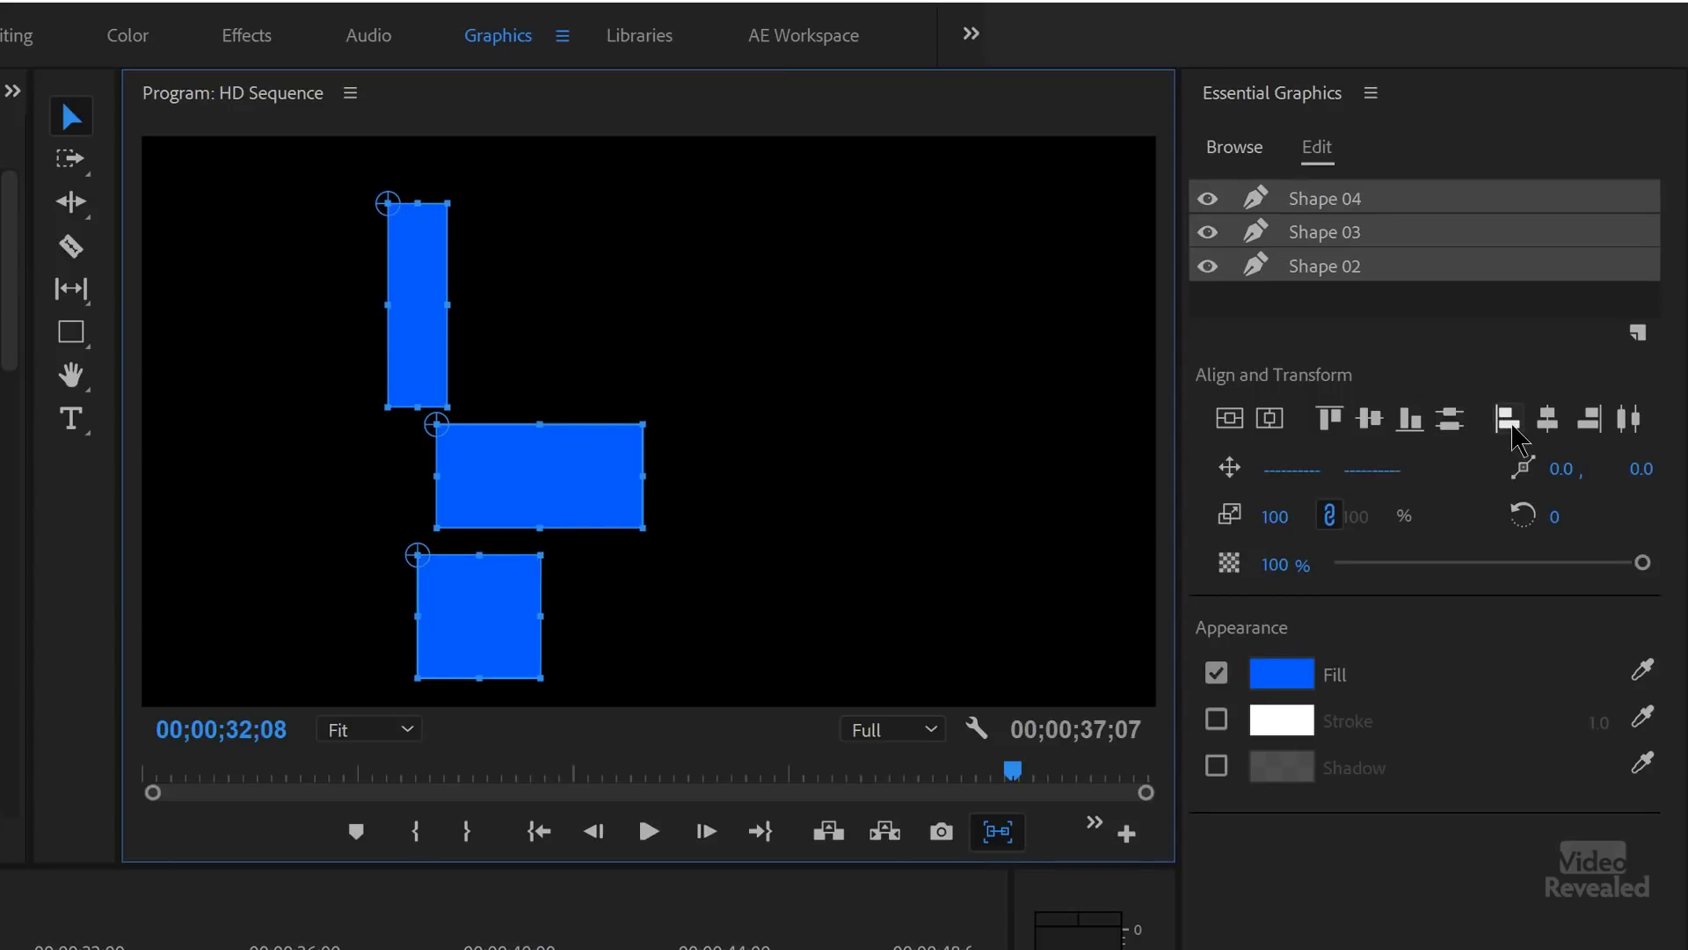
click(1506, 424)
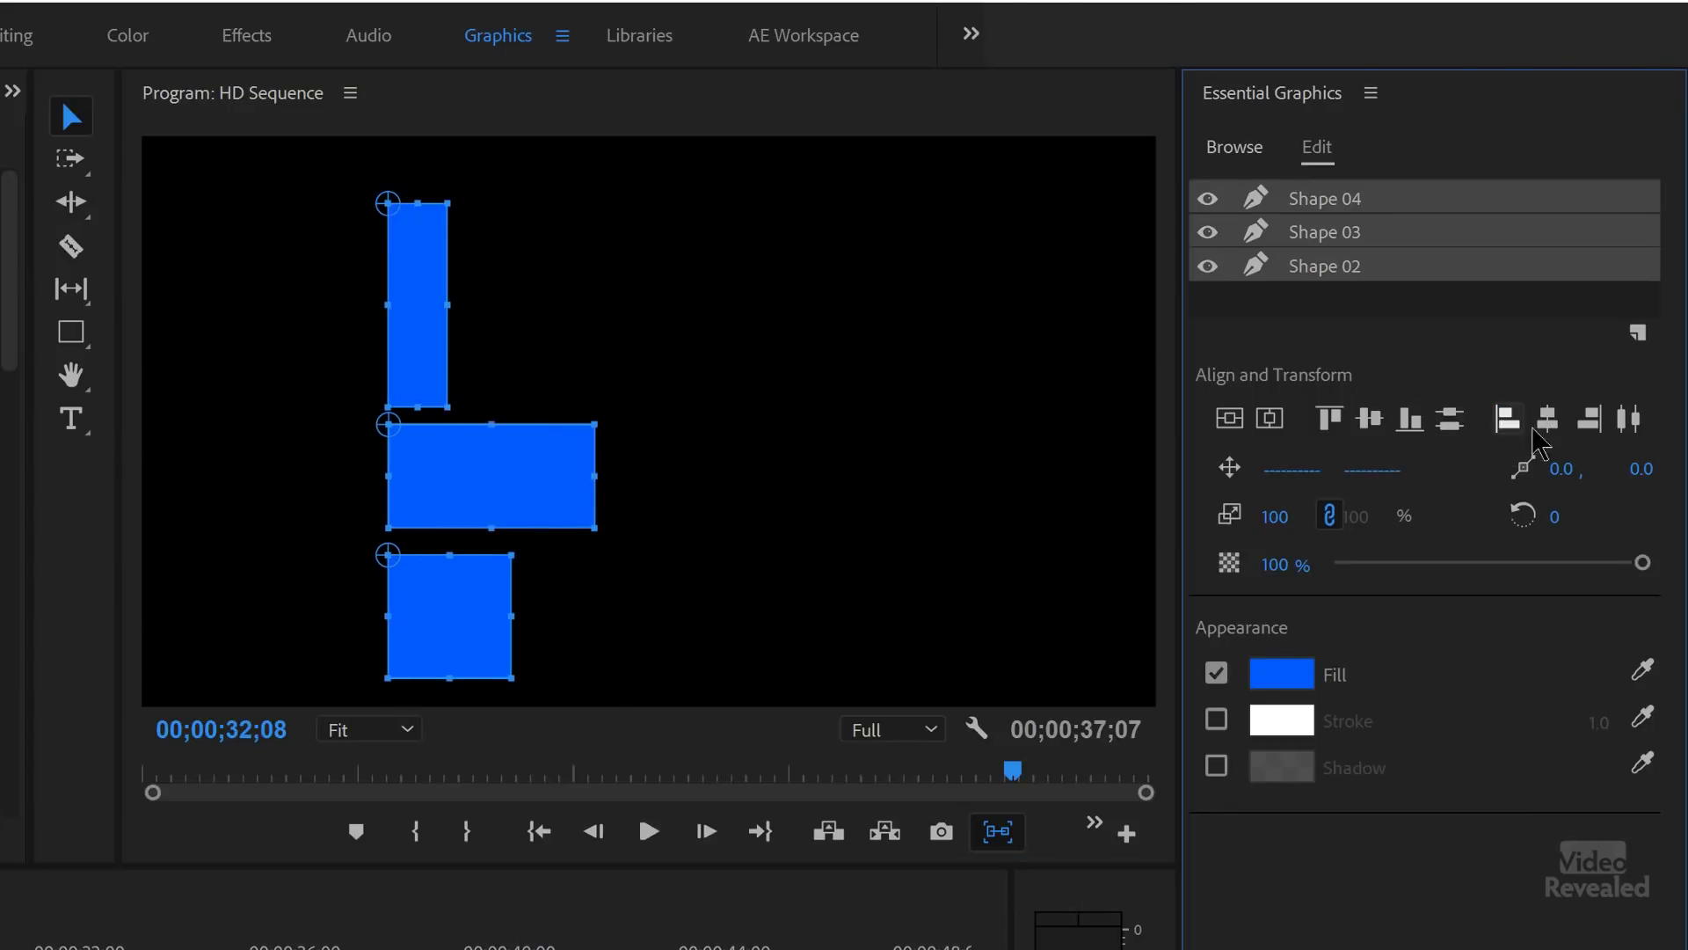
click(1590, 424)
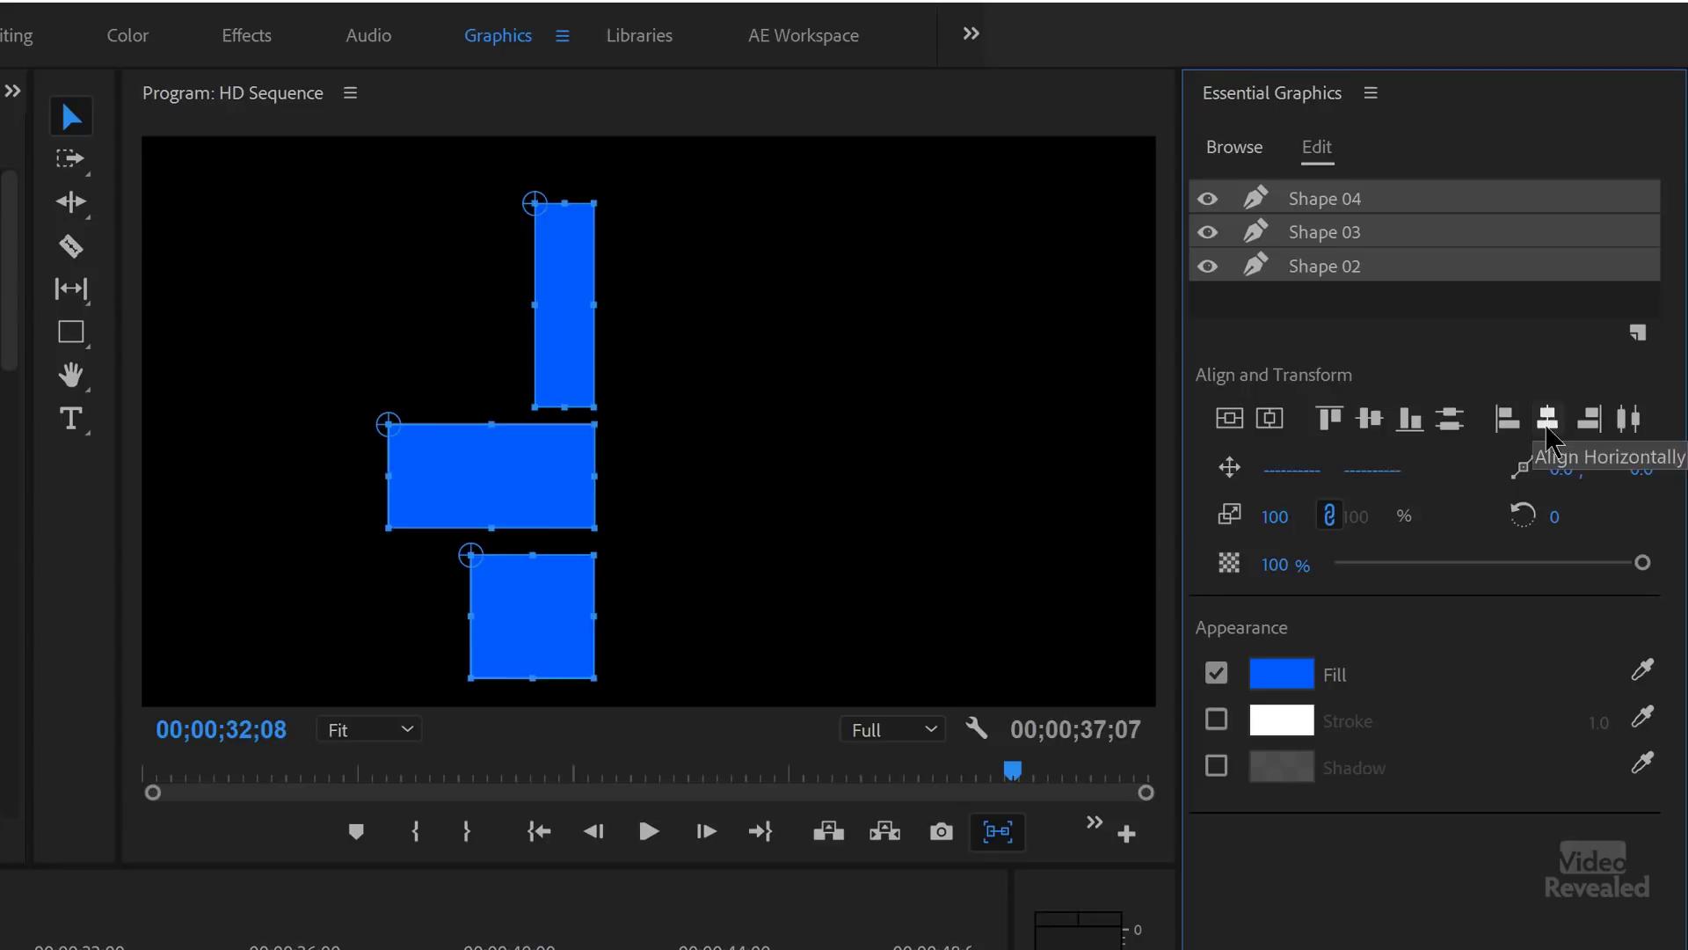
click(1548, 420)
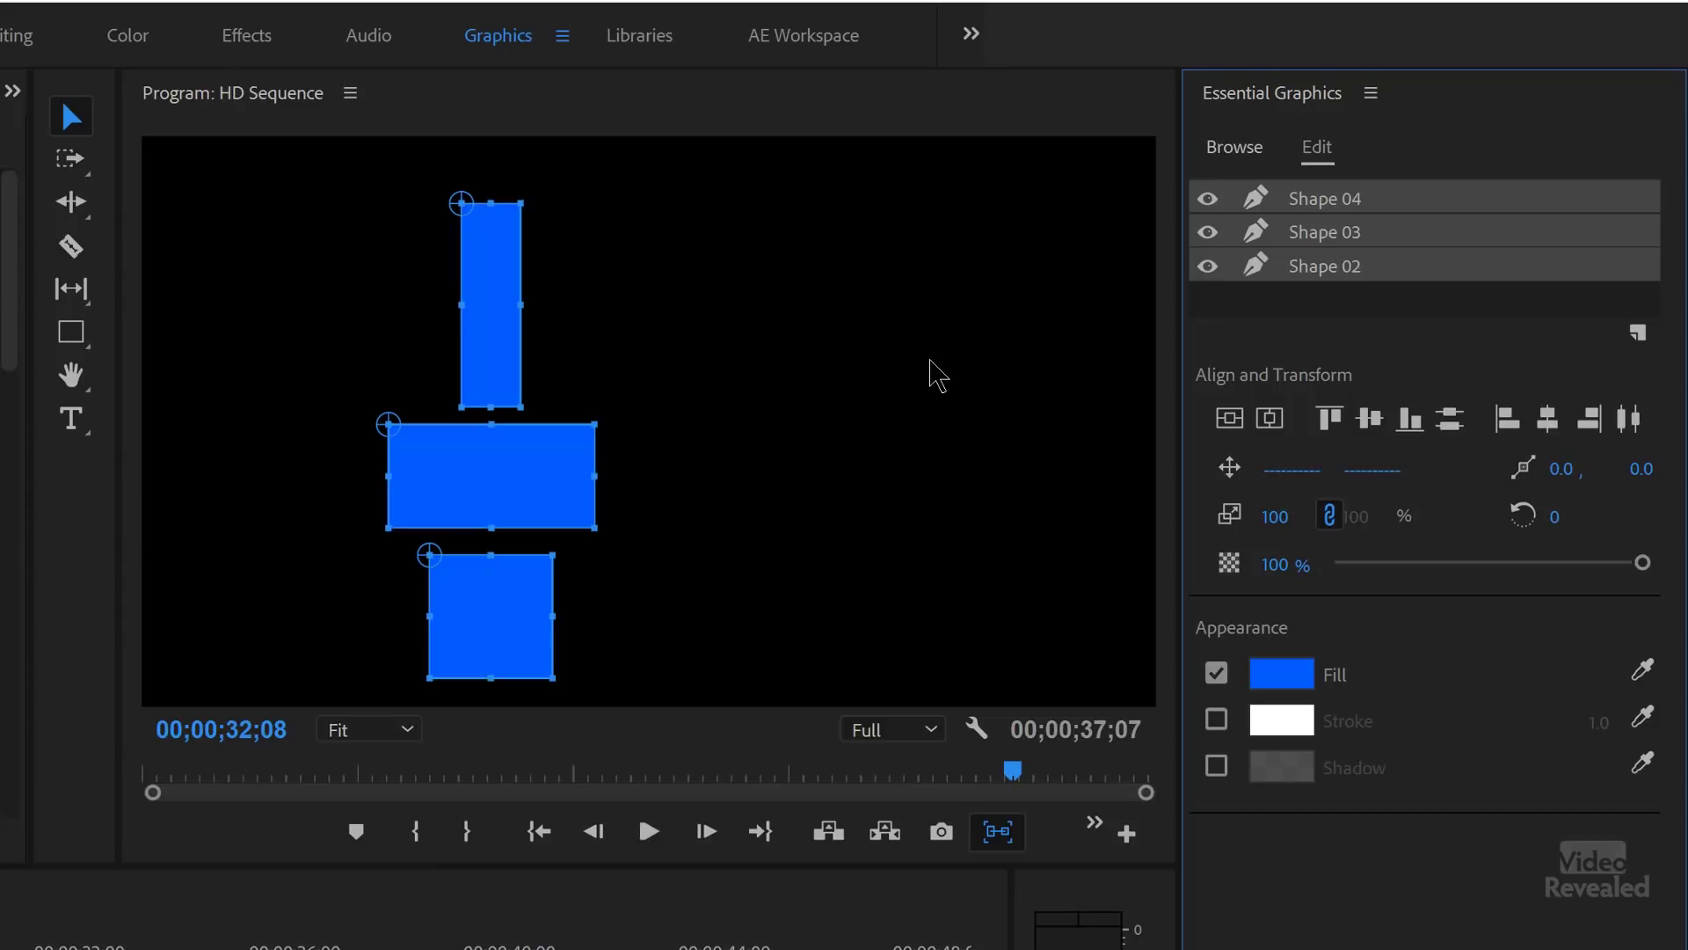
click(880, 339)
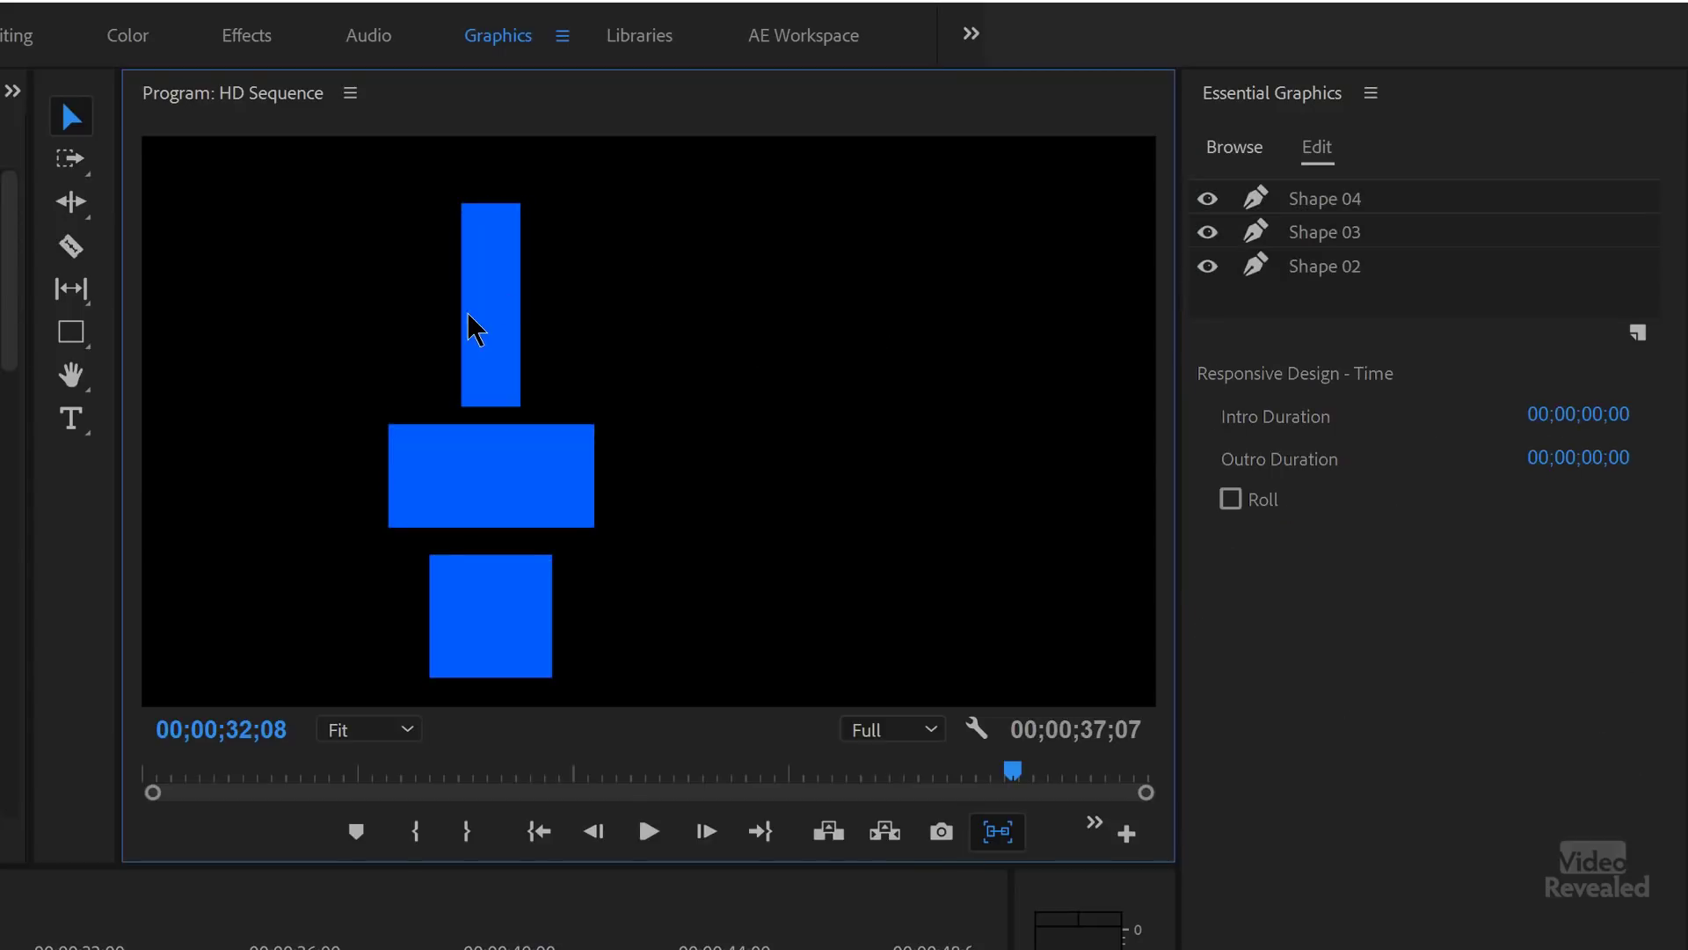
Step: Move the shapes back into a horizontal row, ordered tall rectangle, wide rectangle and square, and select all three together
drag(464, 346, 326, 403)
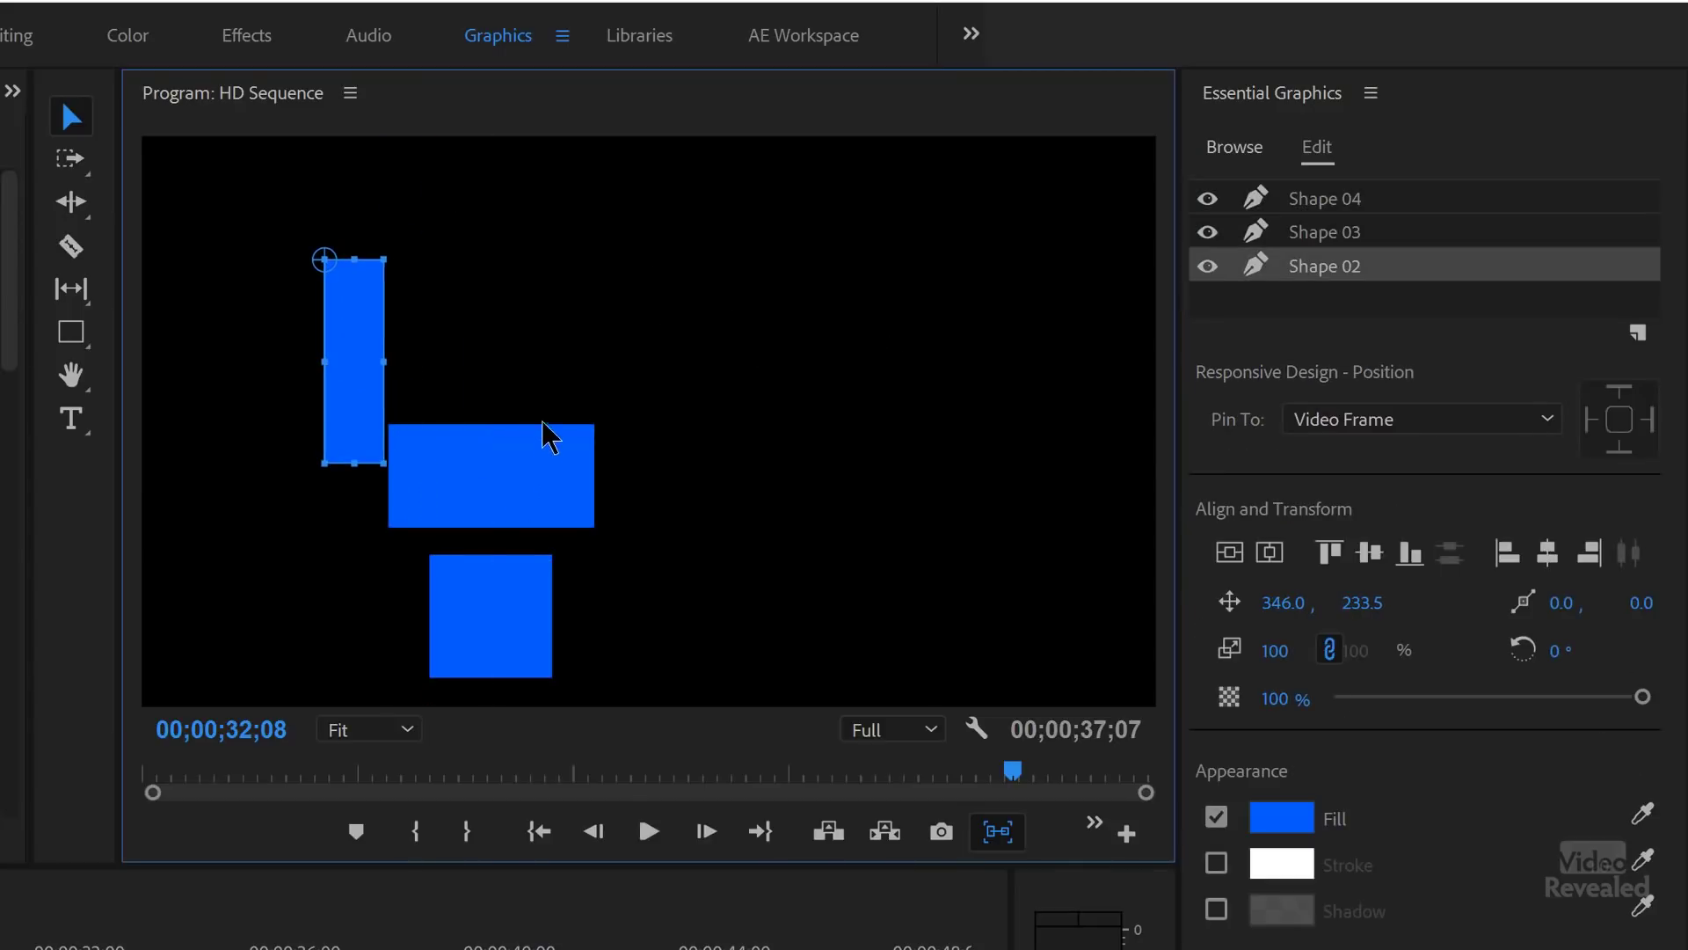
drag(547, 432, 584, 337)
drag(505, 631, 814, 292)
drag(951, 152, 353, 507)
mouse_move(798, 301)
mouse_down()
mouse_move(716, 346)
mouse_move(811, 280)
mouse_move(730, 370)
mouse_move(791, 302)
mouse_move(786, 318)
mouse_up()
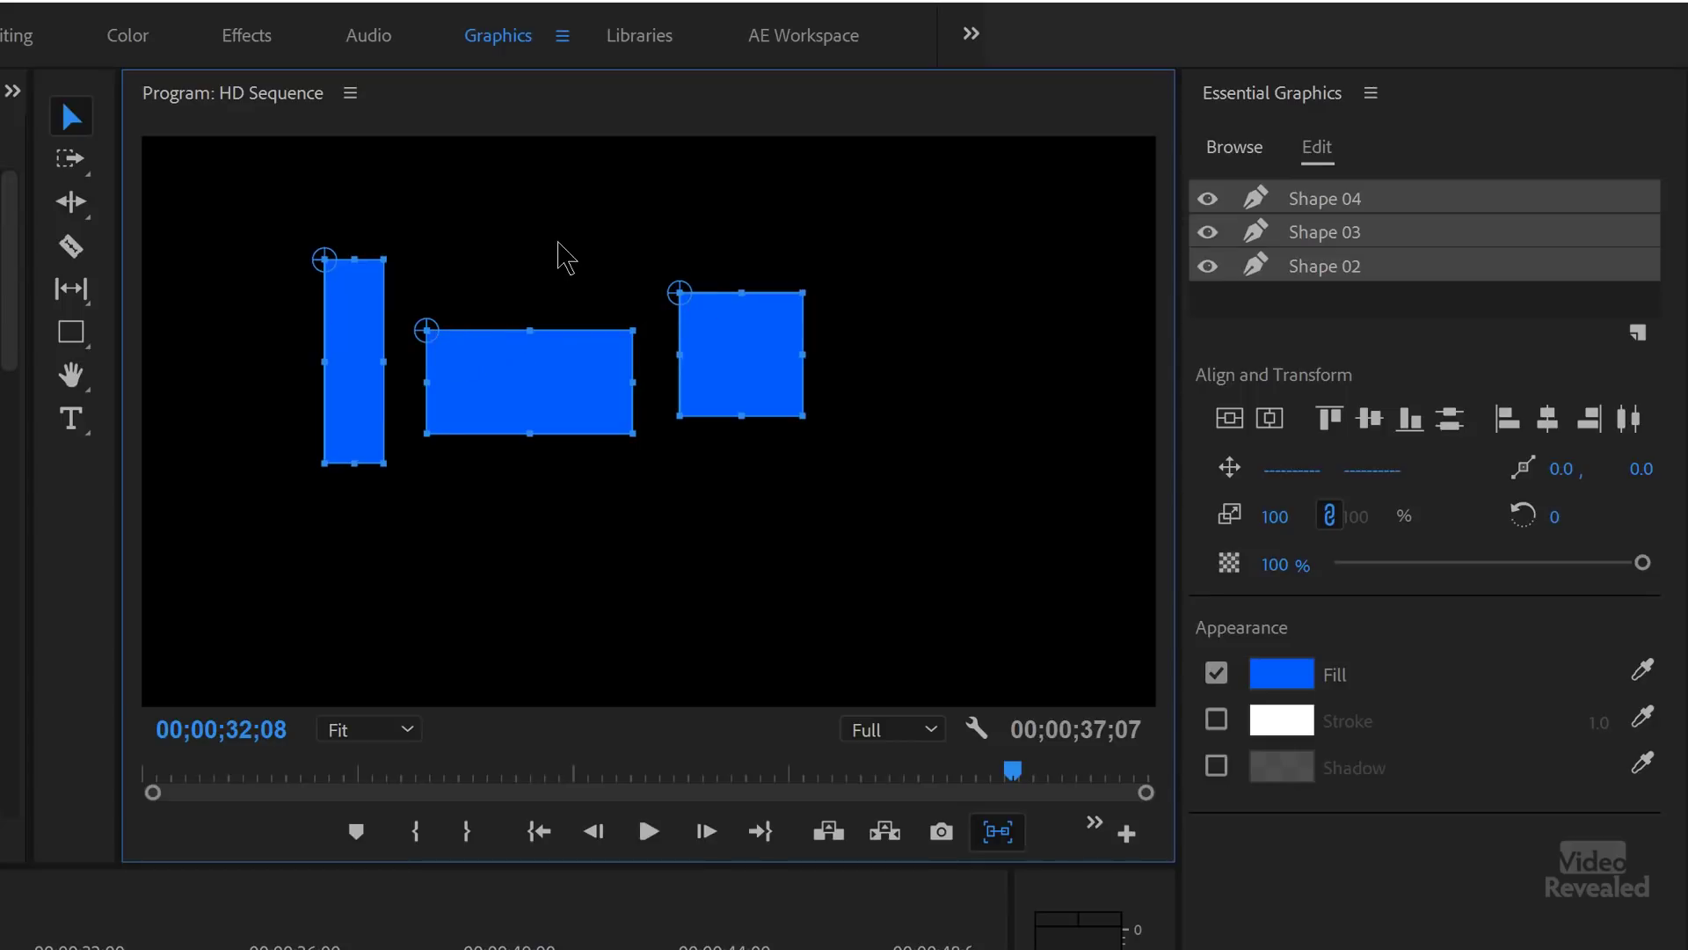
Step: Nudge the tall rectangle slightly upward and move the square's anchor point to the square's own centre
click(538, 260)
click(494, 362)
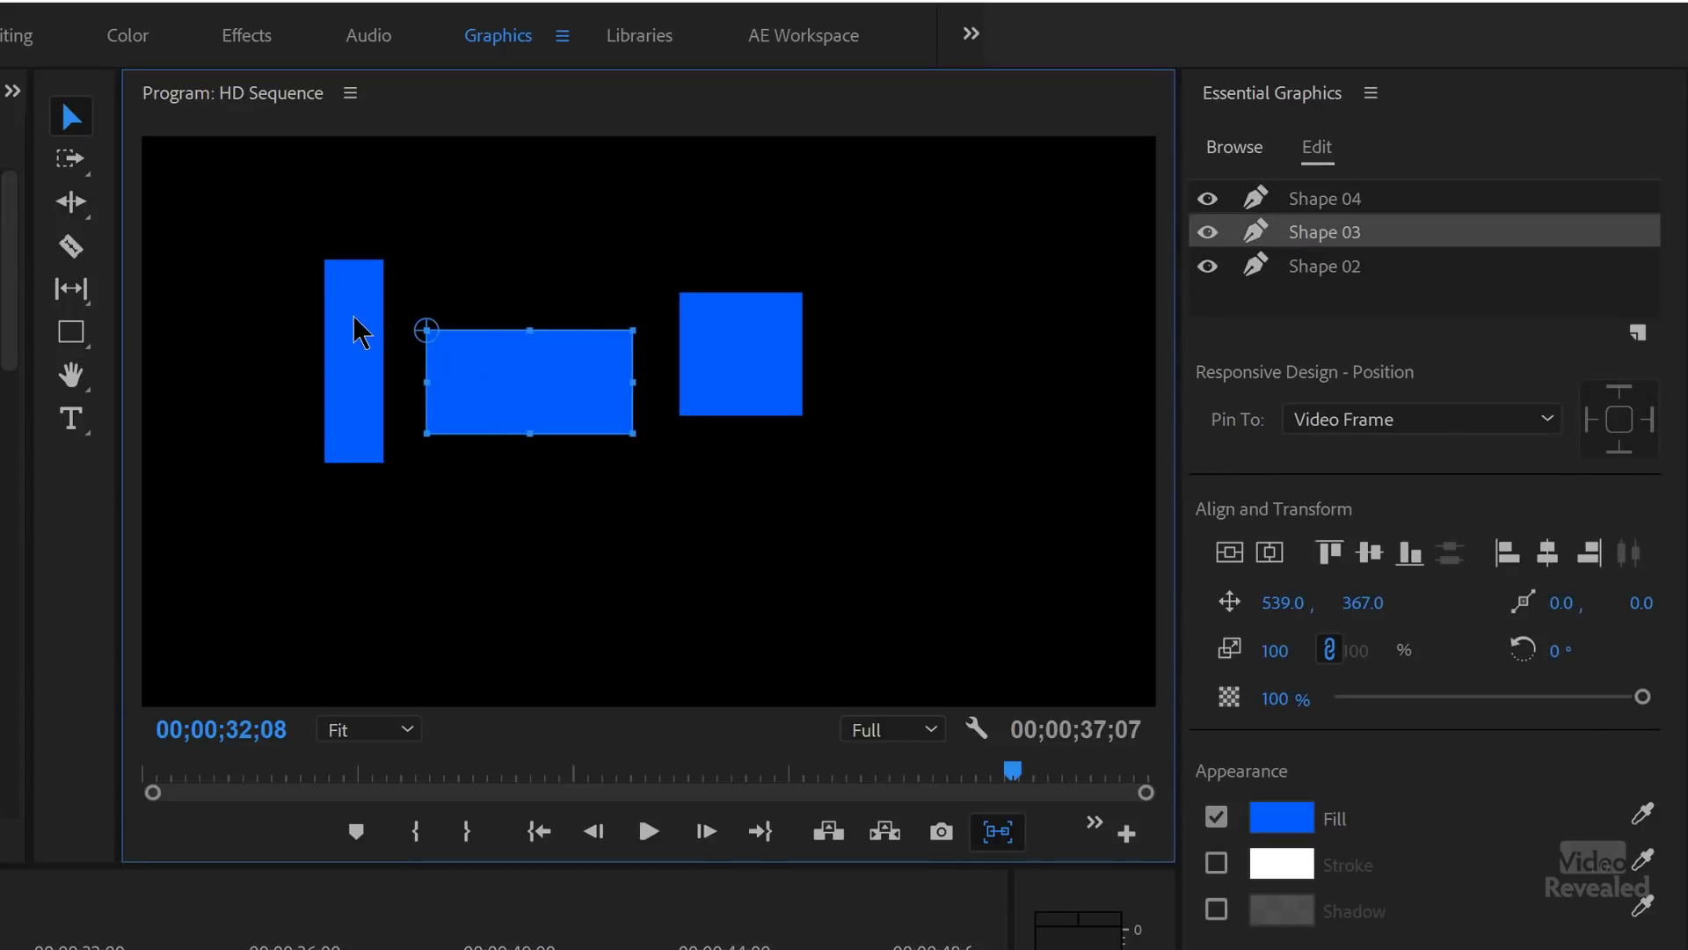
drag(365, 332, 365, 326)
click(732, 384)
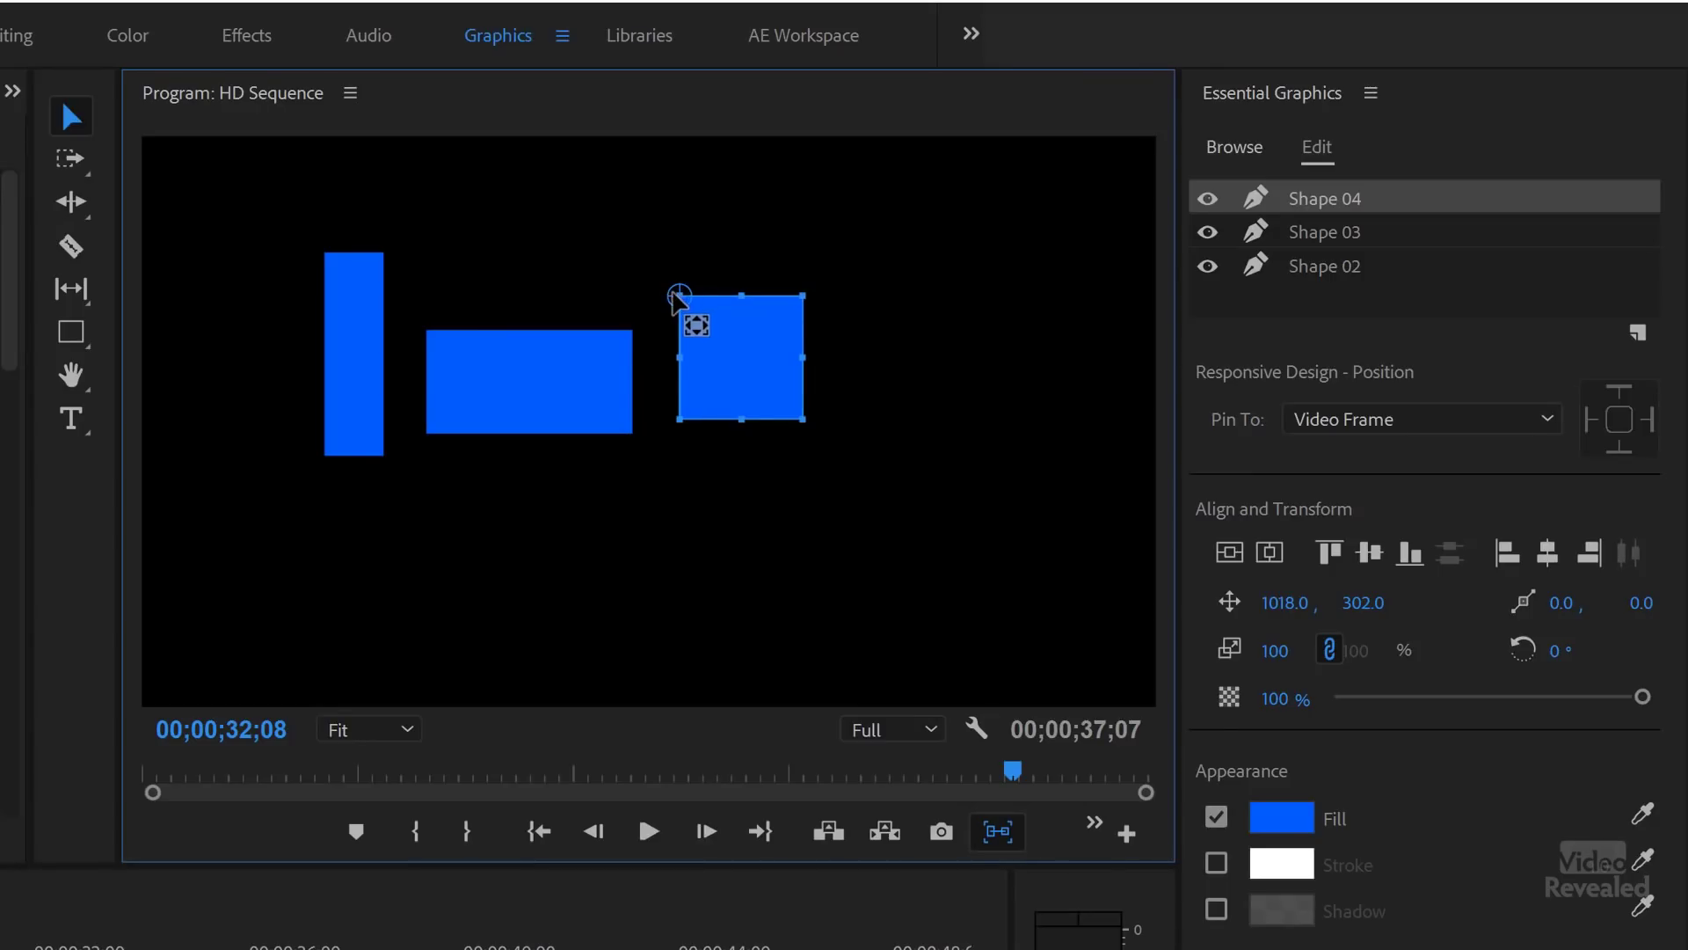
drag(710, 330, 739, 376)
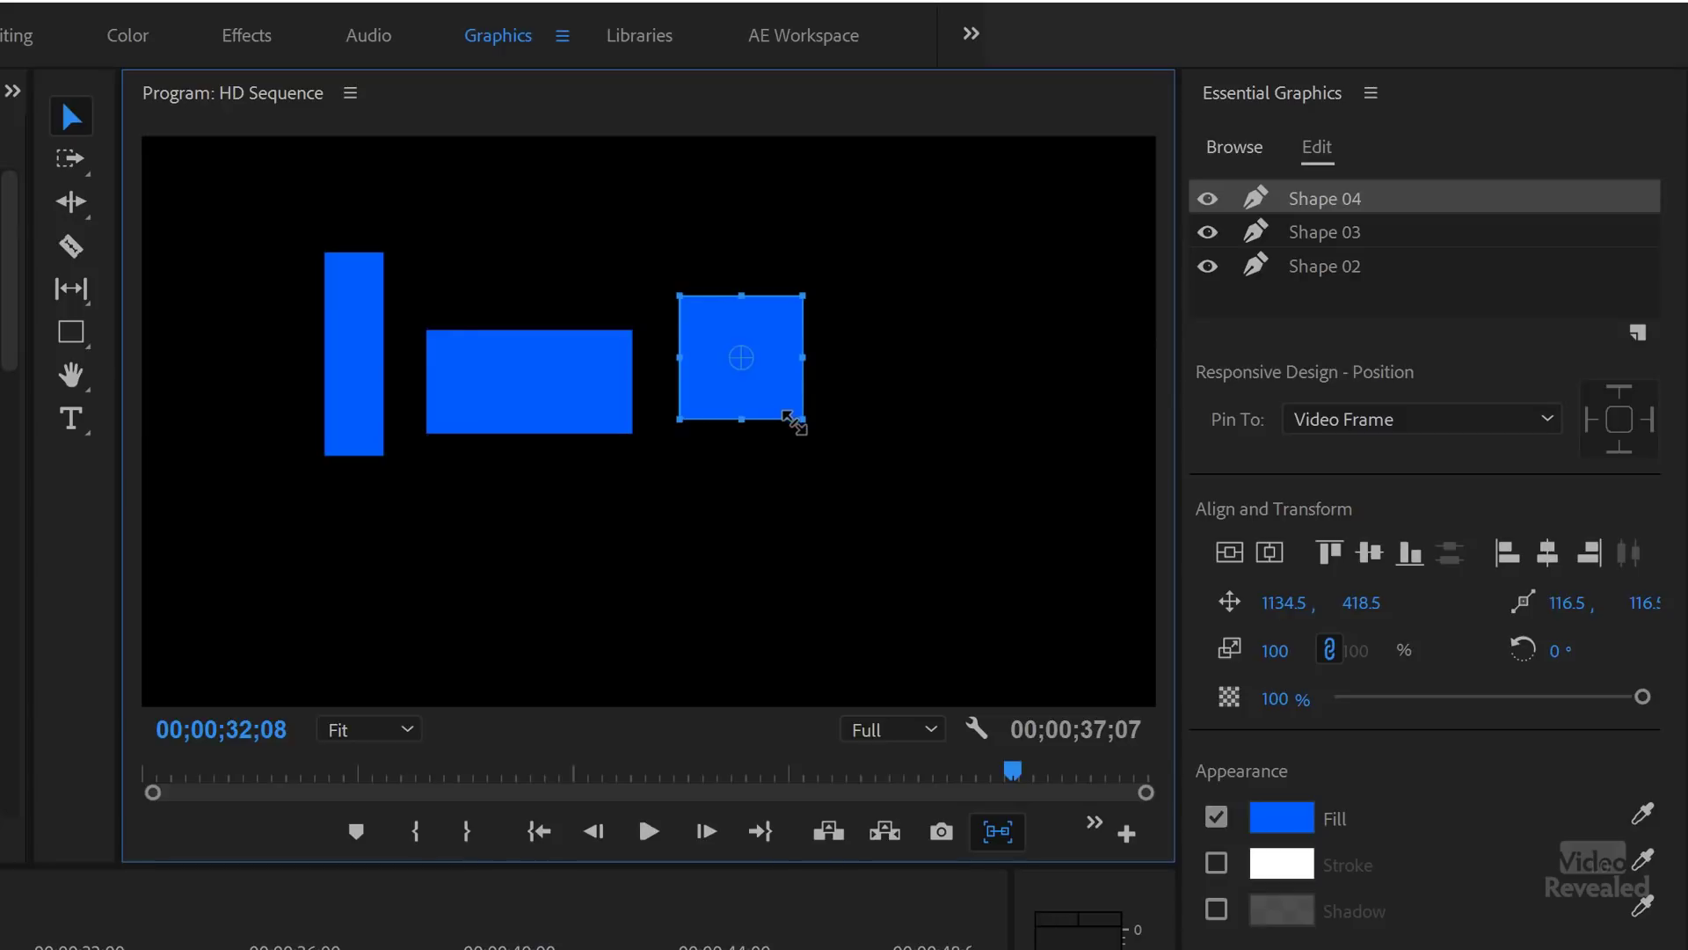
Step: Select all three shapes and try rotating them about their individual corner anchor points
drag(908, 177, 299, 532)
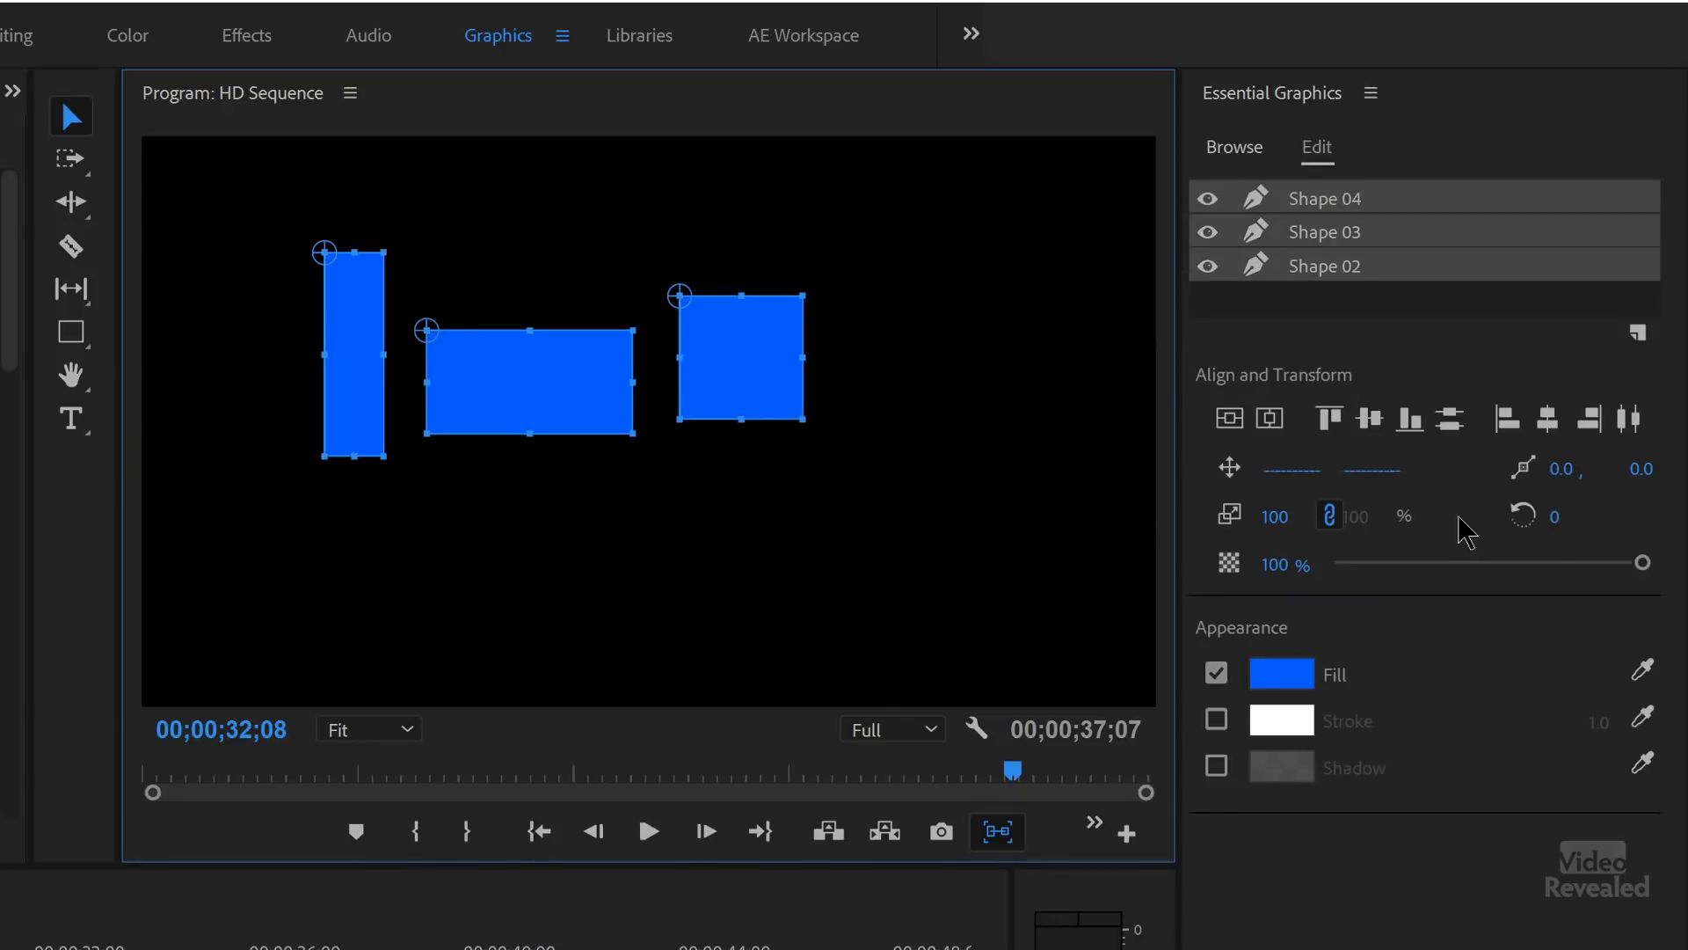
drag(1555, 519, 1447, 518)
click(811, 482)
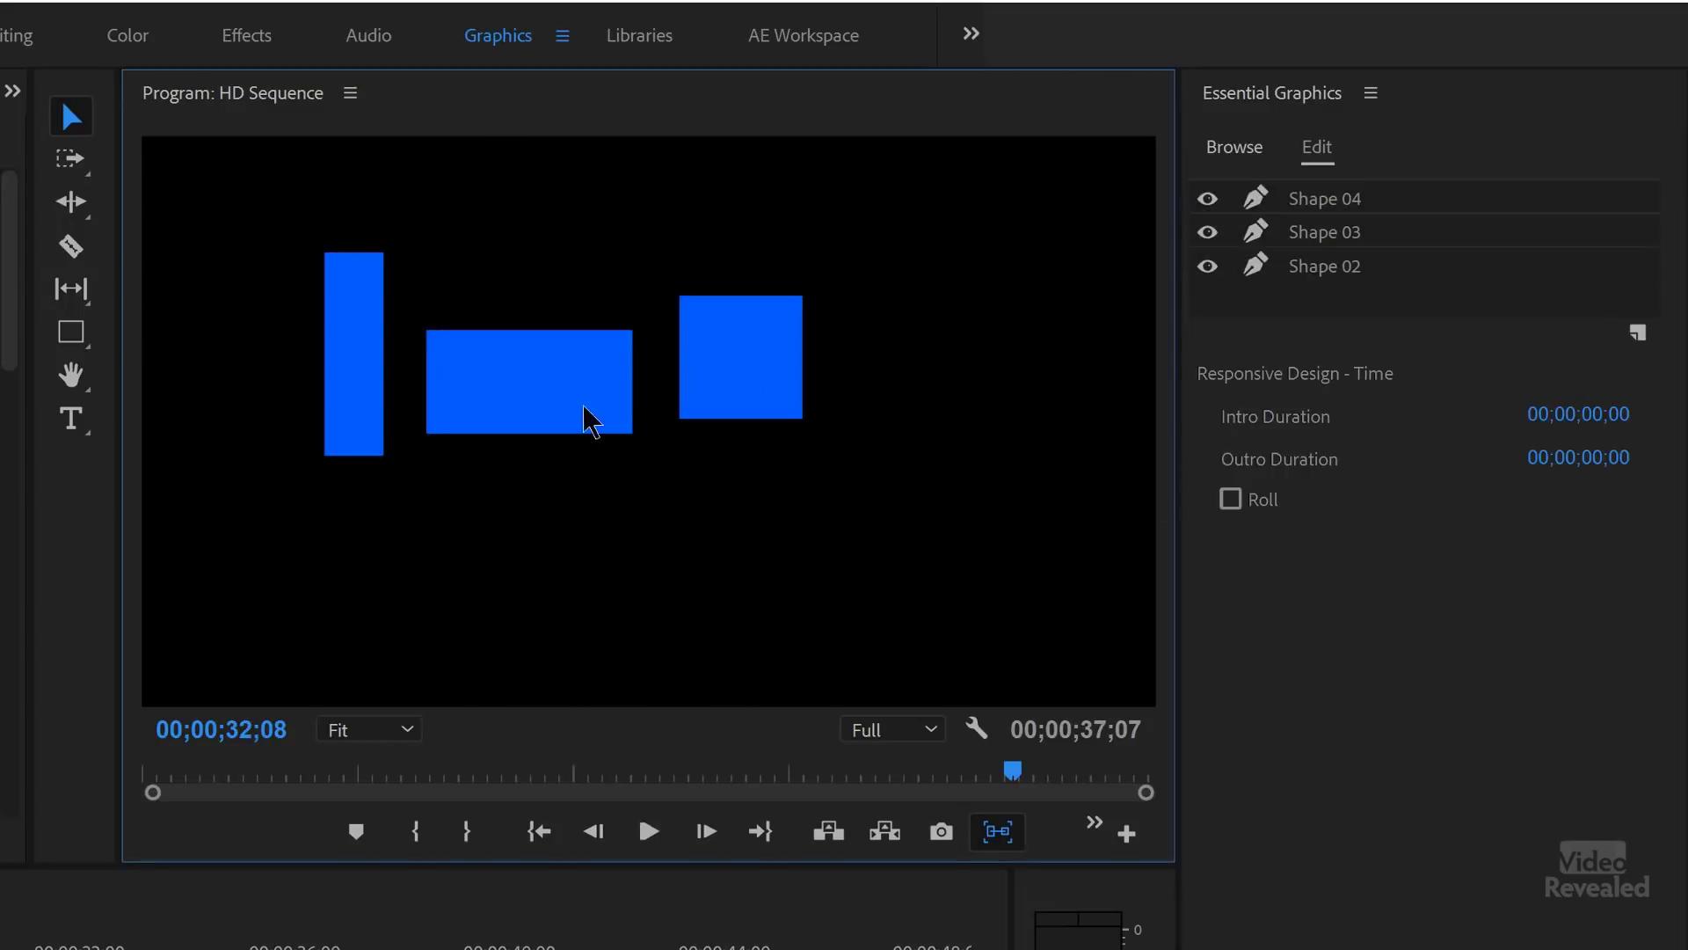
Step: Move the anchor points of the wide rectangle, the square and the tall rectangle to the wide rectangle's centre at 734, 465
click(554, 407)
drag(426, 334, 536, 395)
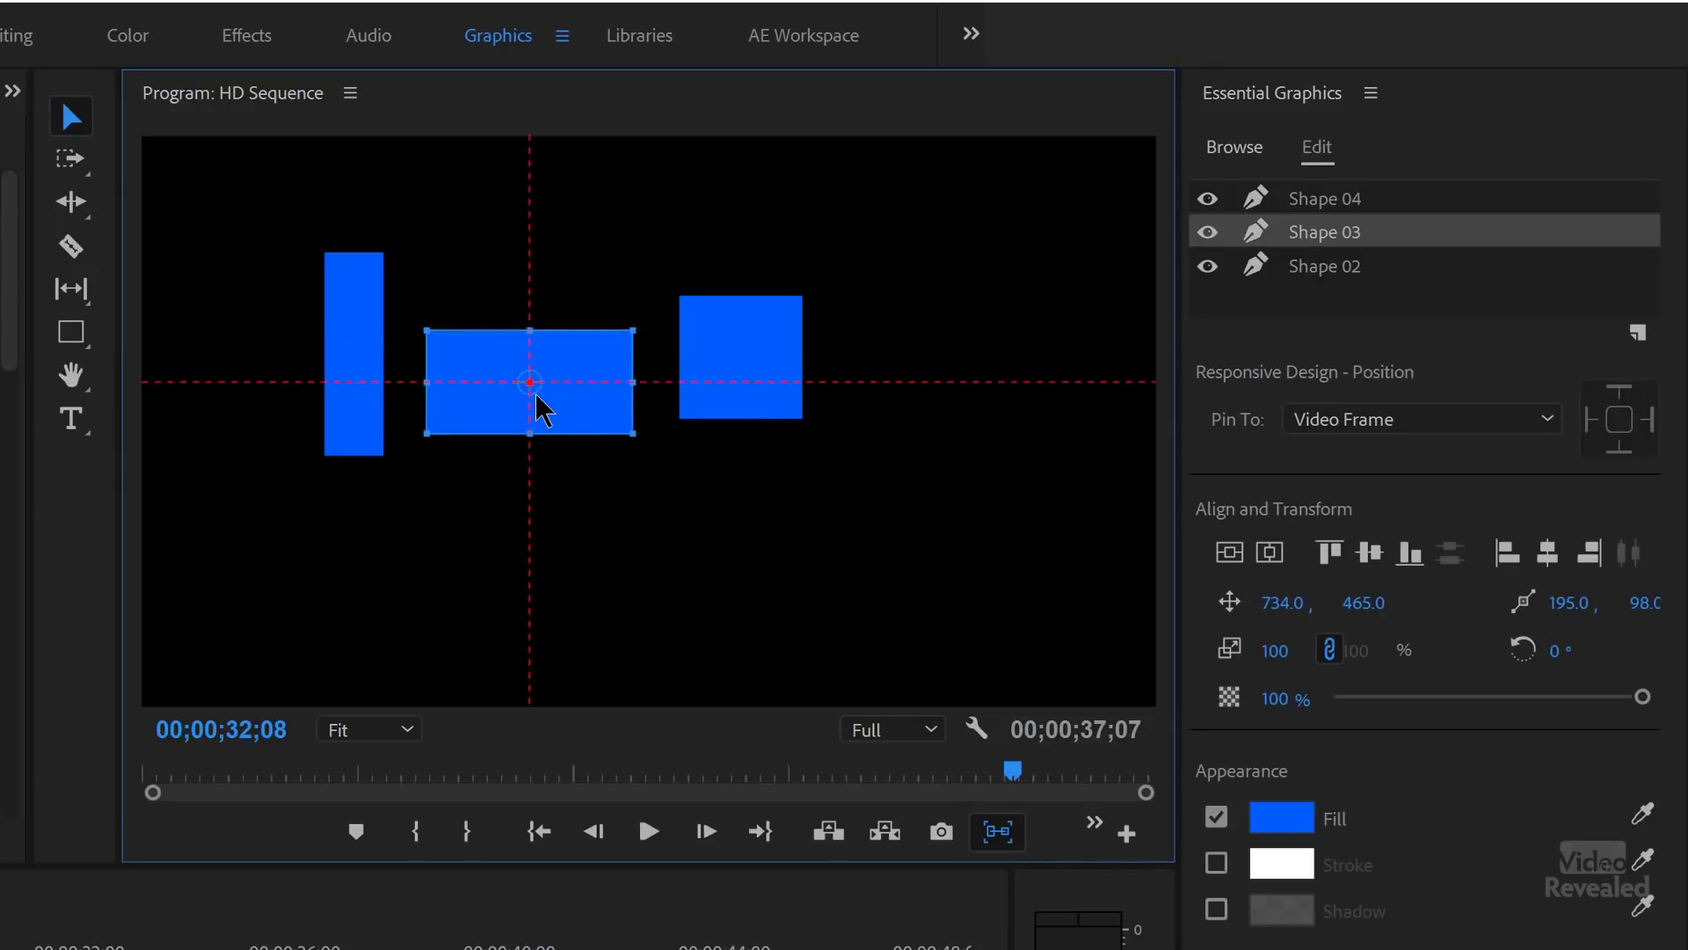
click(763, 378)
drag(680, 297, 531, 387)
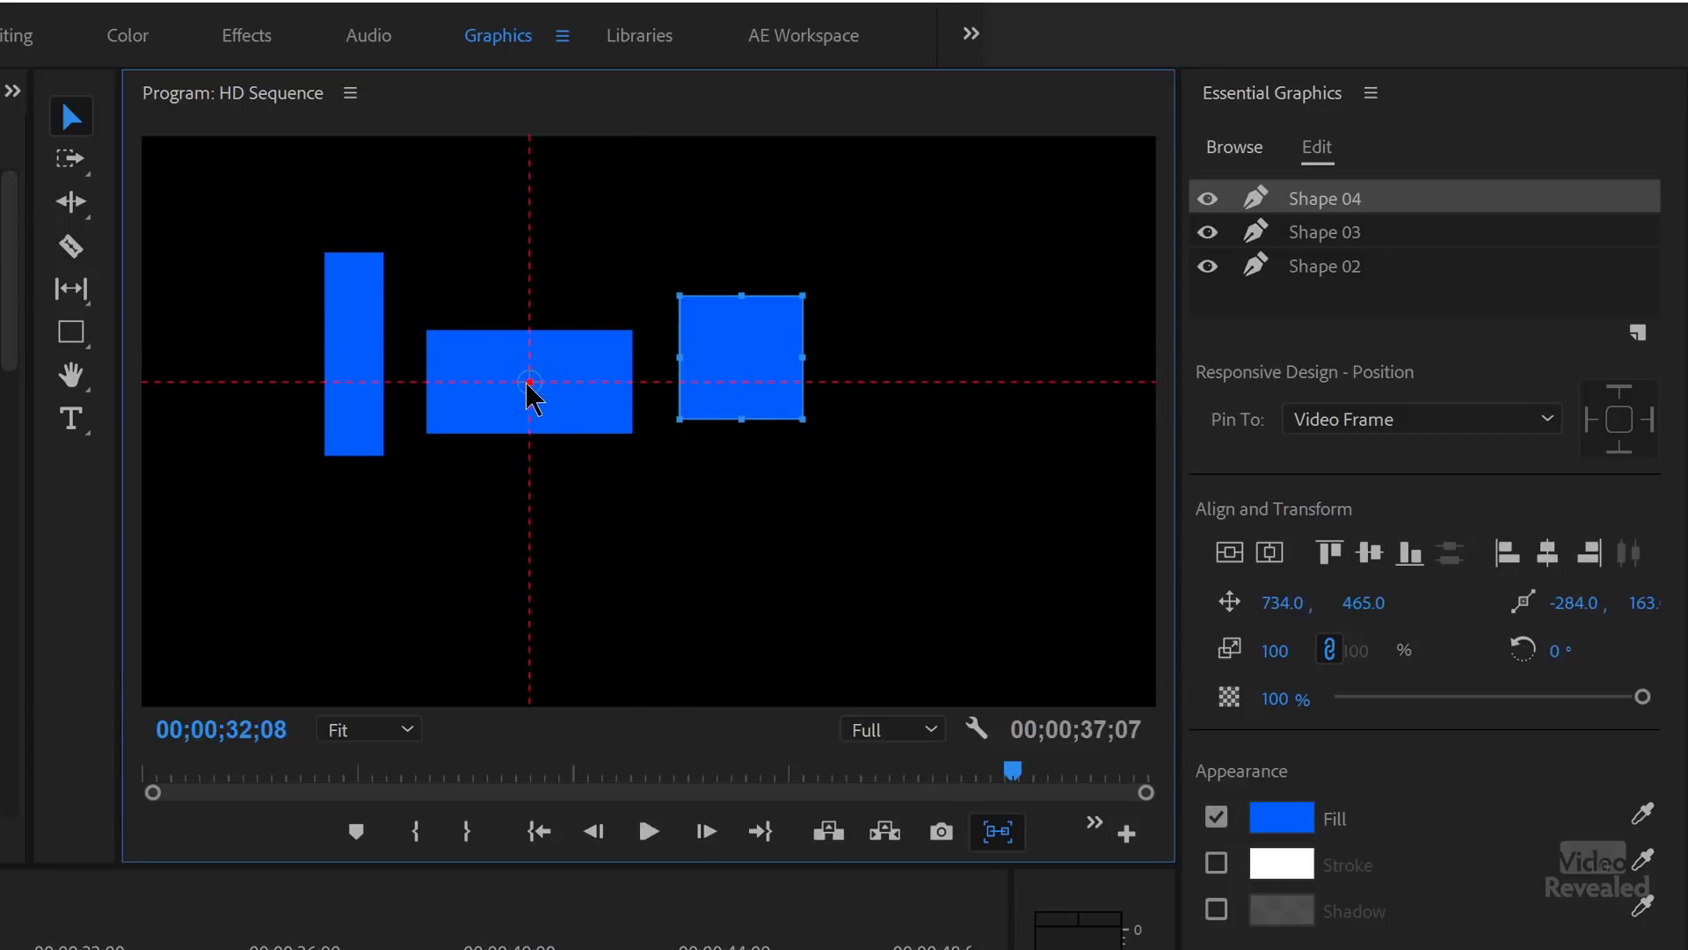
click(377, 358)
drag(327, 255, 531, 383)
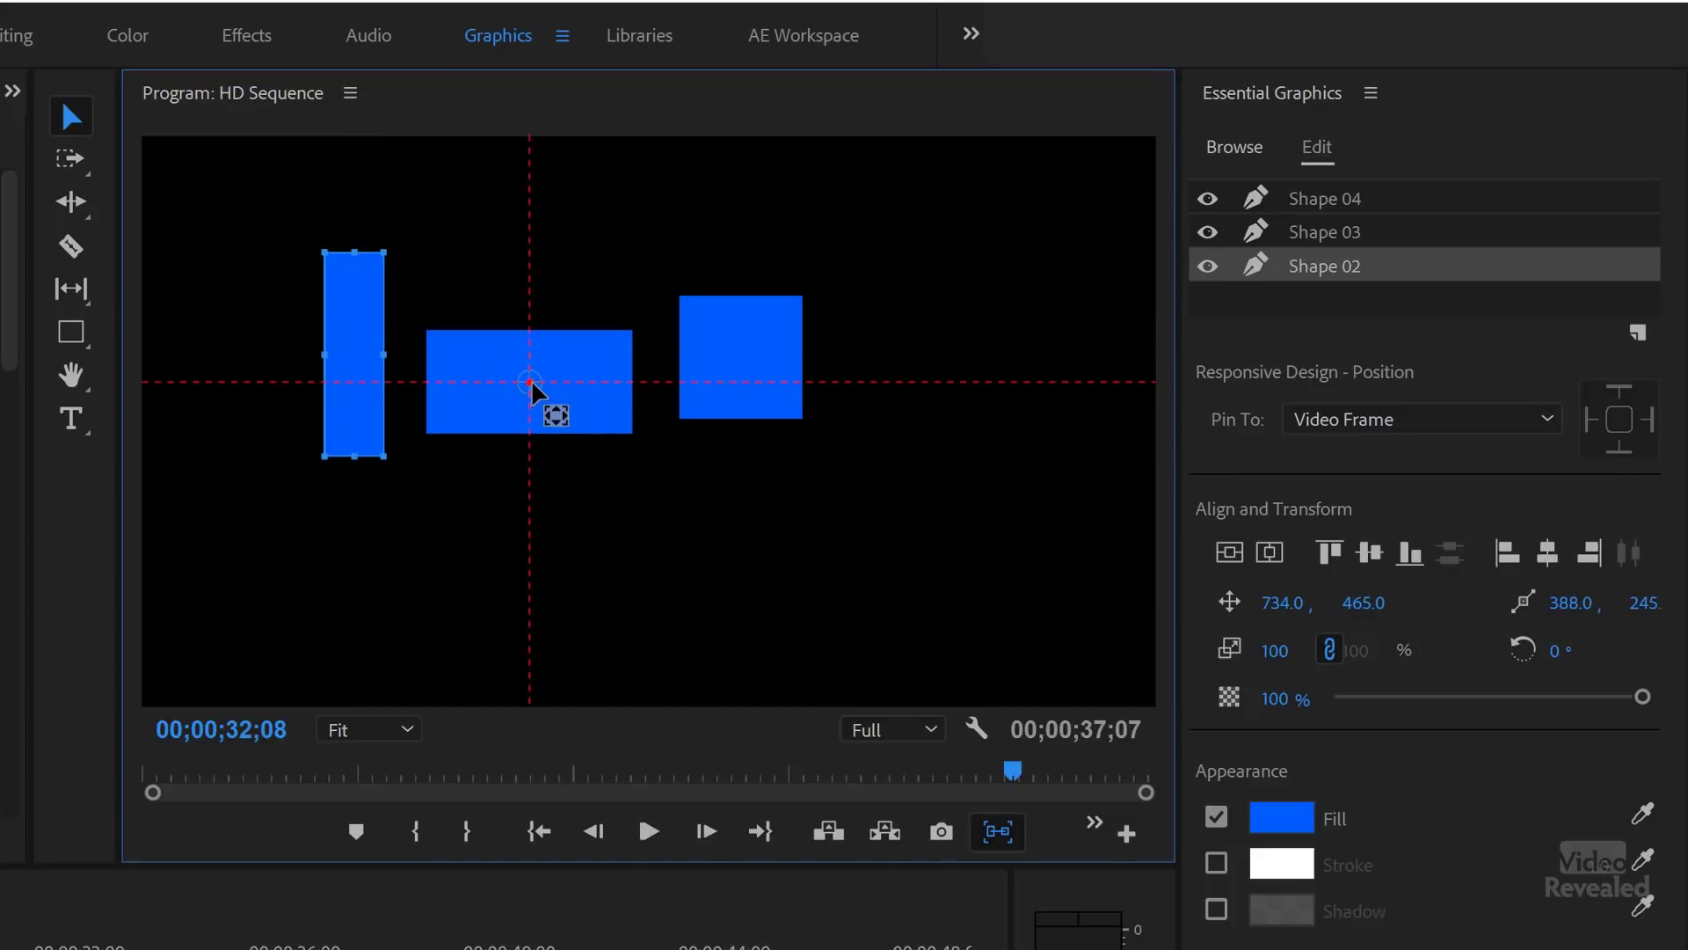
Step: Select all three shapes and try rotating and scaling them together about their shared anchor point
click(932, 197)
drag(934, 195, 259, 523)
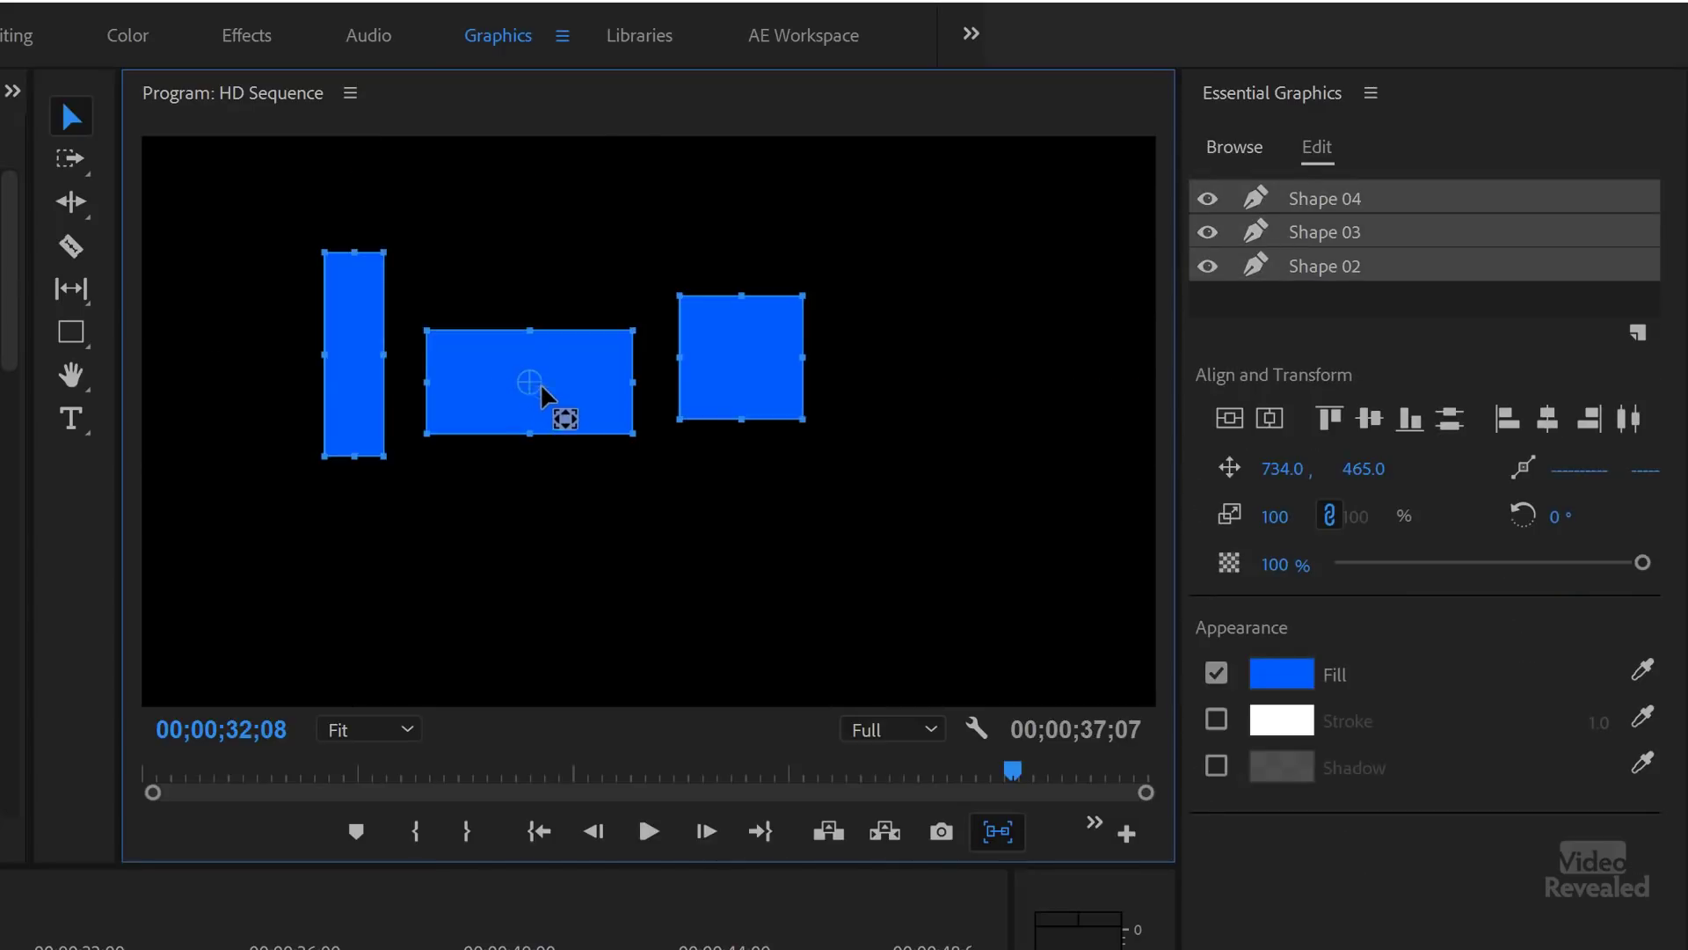
mouse_move(1551, 533)
mouse_down()
mouse_move(1566, 526)
mouse_move(1534, 527)
mouse_move(1580, 525)
mouse_up()
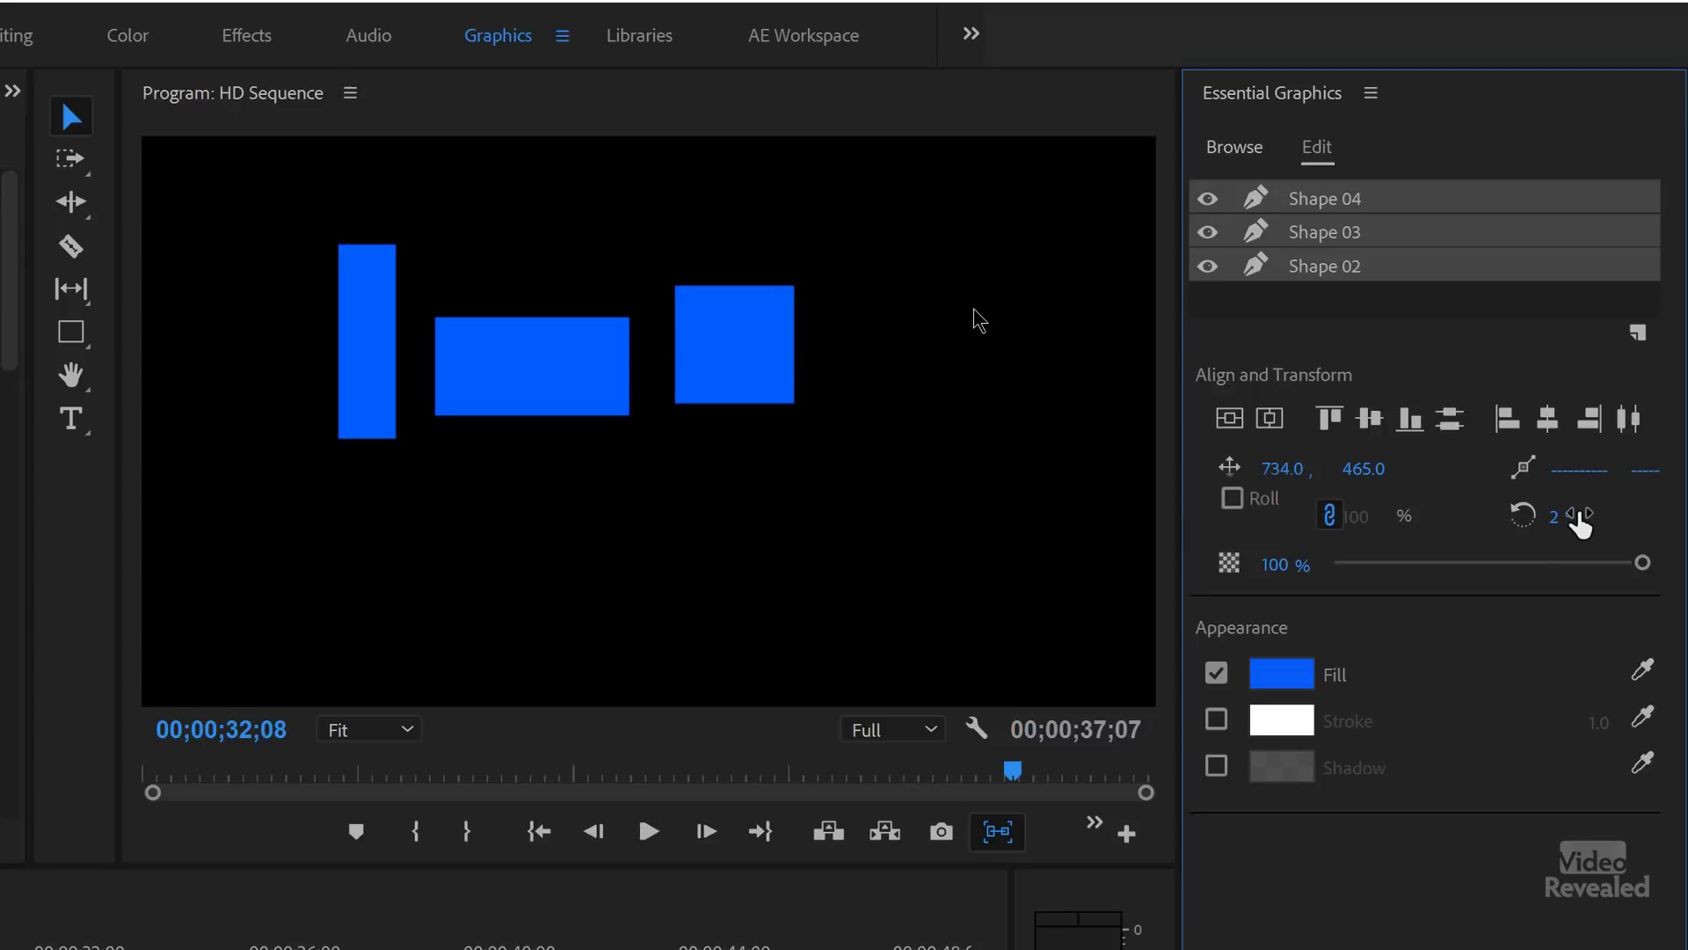
drag(975, 220, 195, 519)
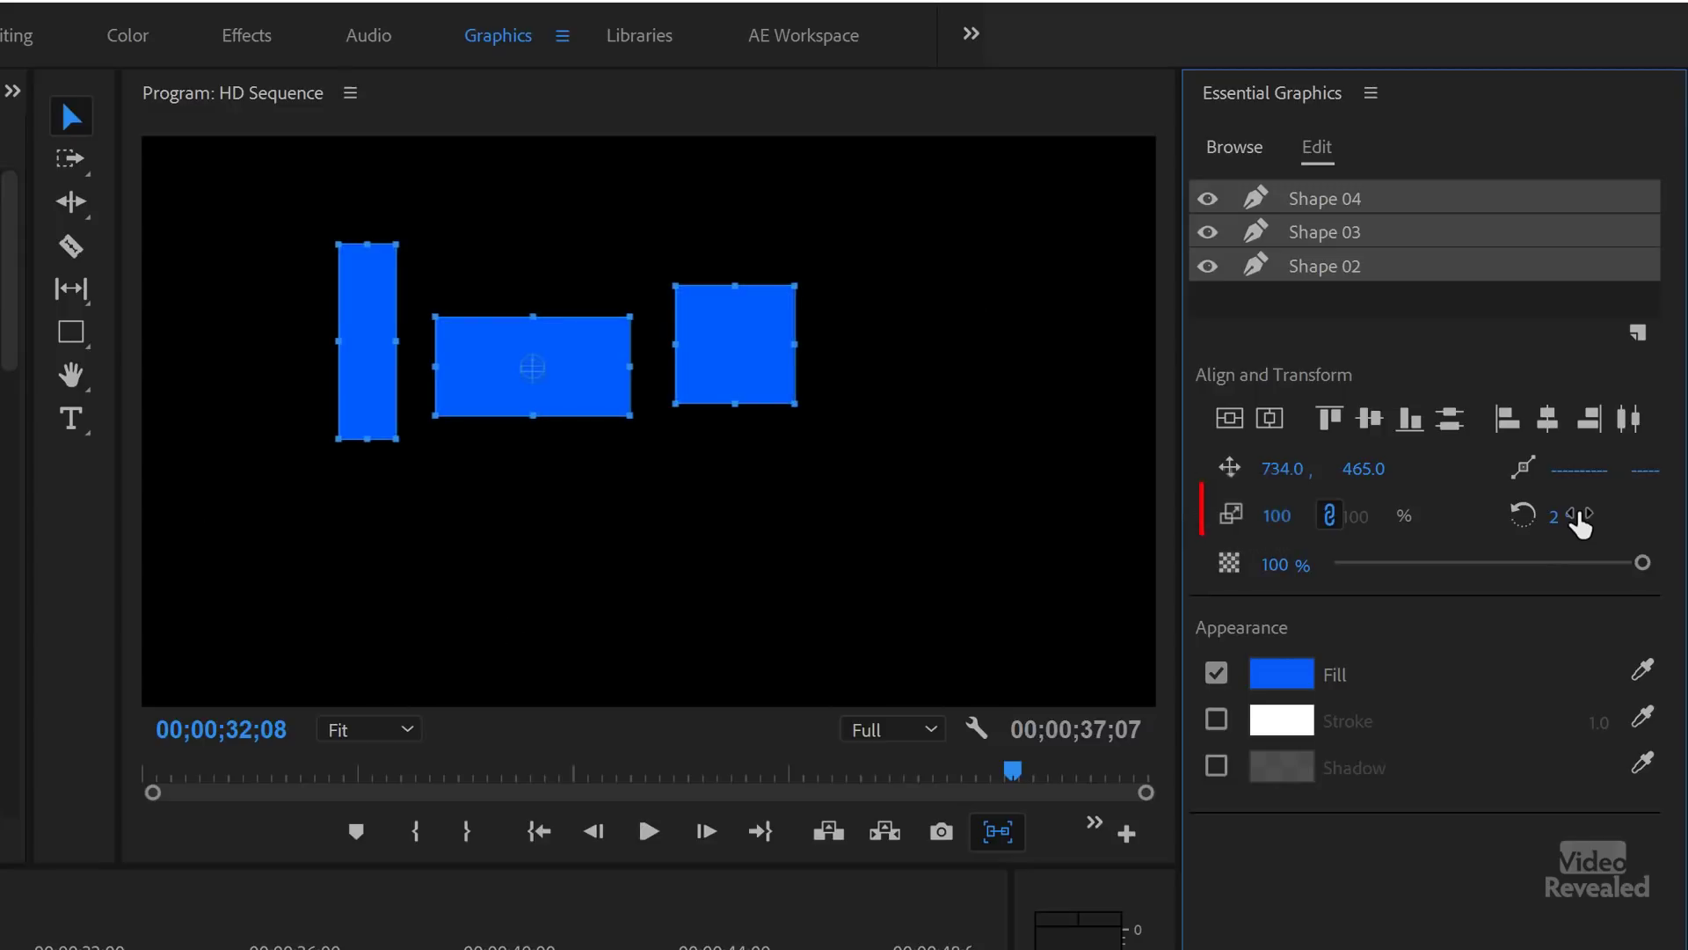
mouse_move(1277, 521)
mouse_down()
mouse_move(1322, 520)
mouse_move(1270, 521)
mouse_up()
drag(798, 404, 860, 436)
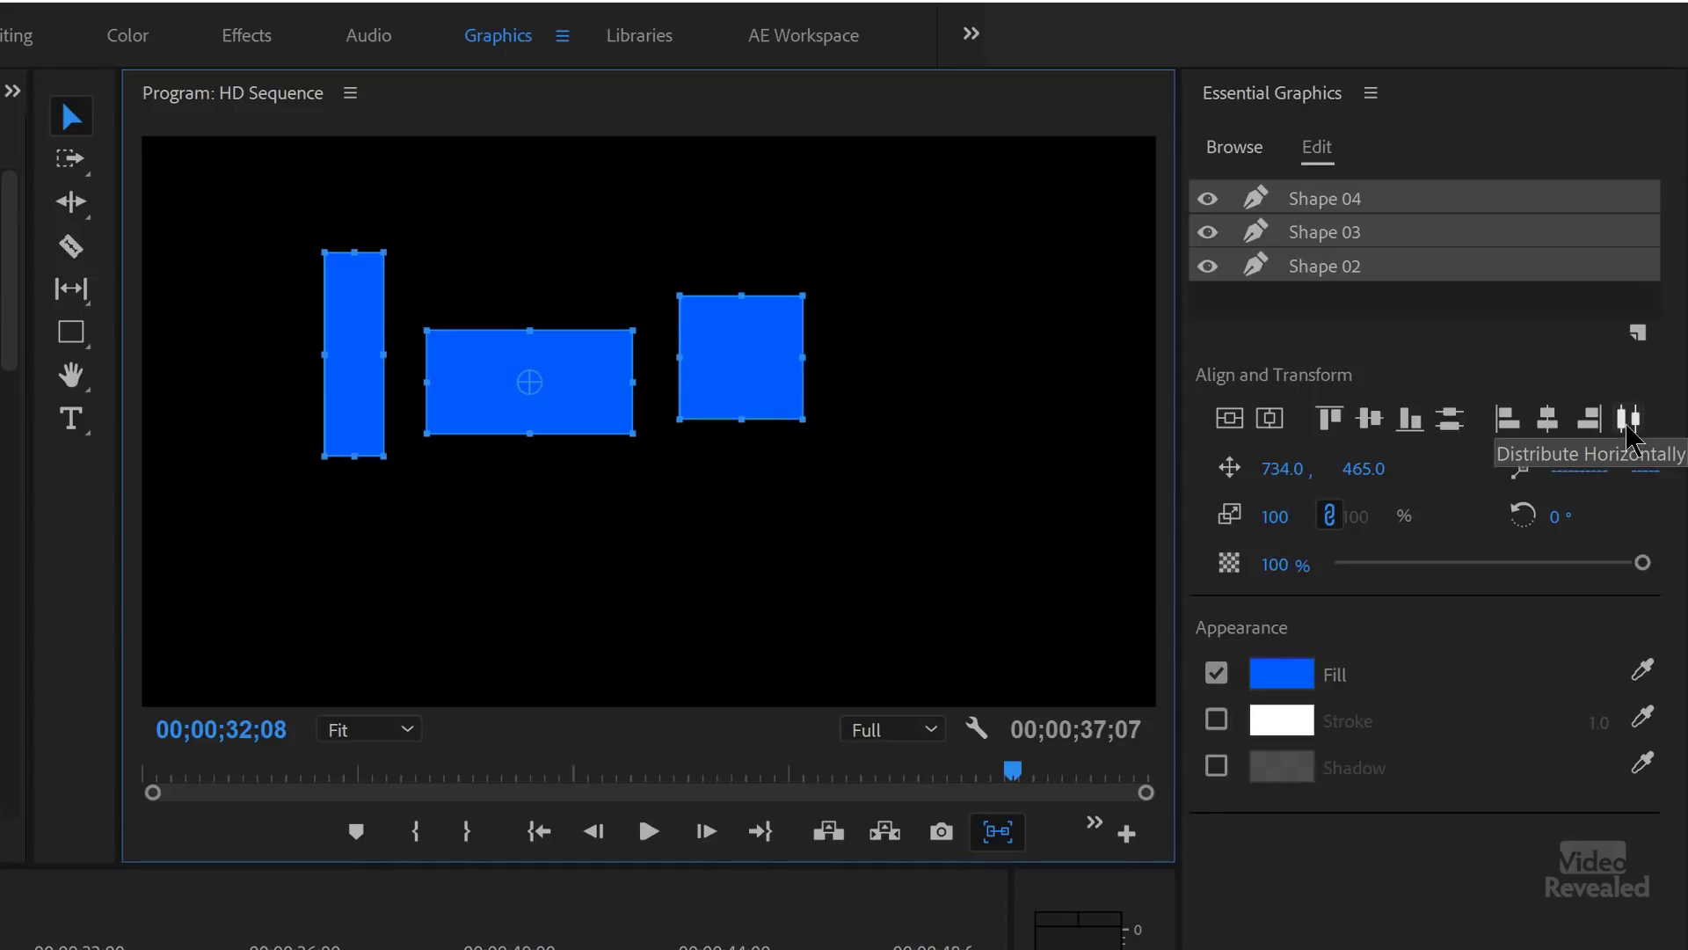
Step: Delete the wide rectangle between the other two shapes and select the square
click(602, 422)
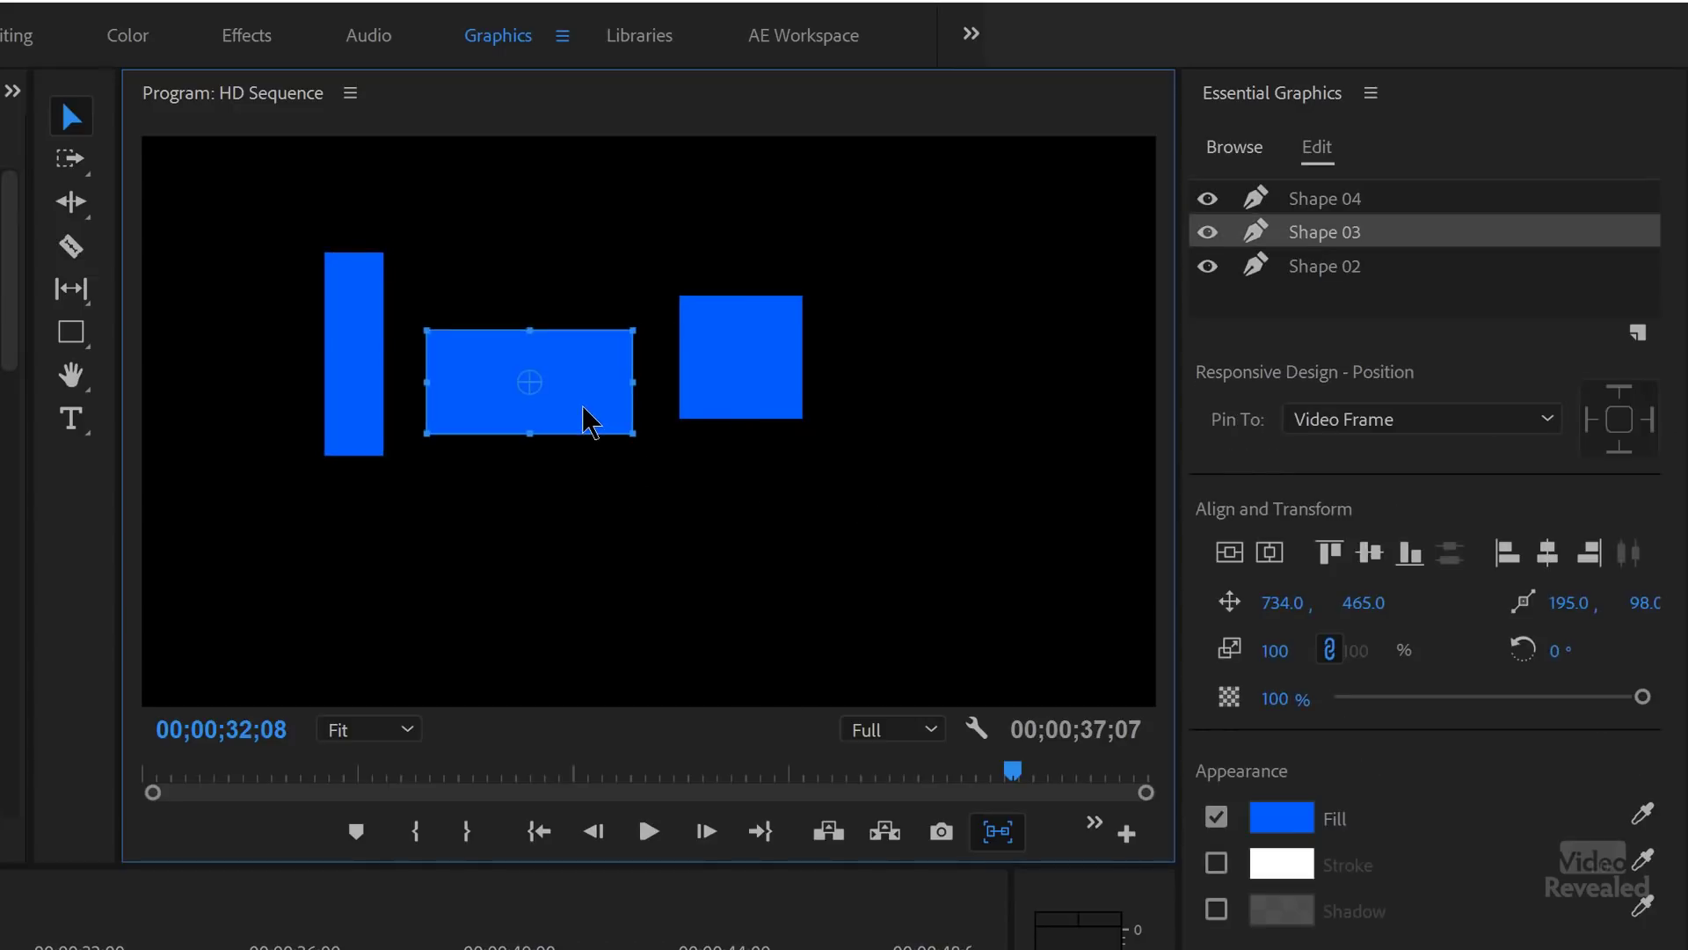
key(Delete)
drag(962, 217, 596, 539)
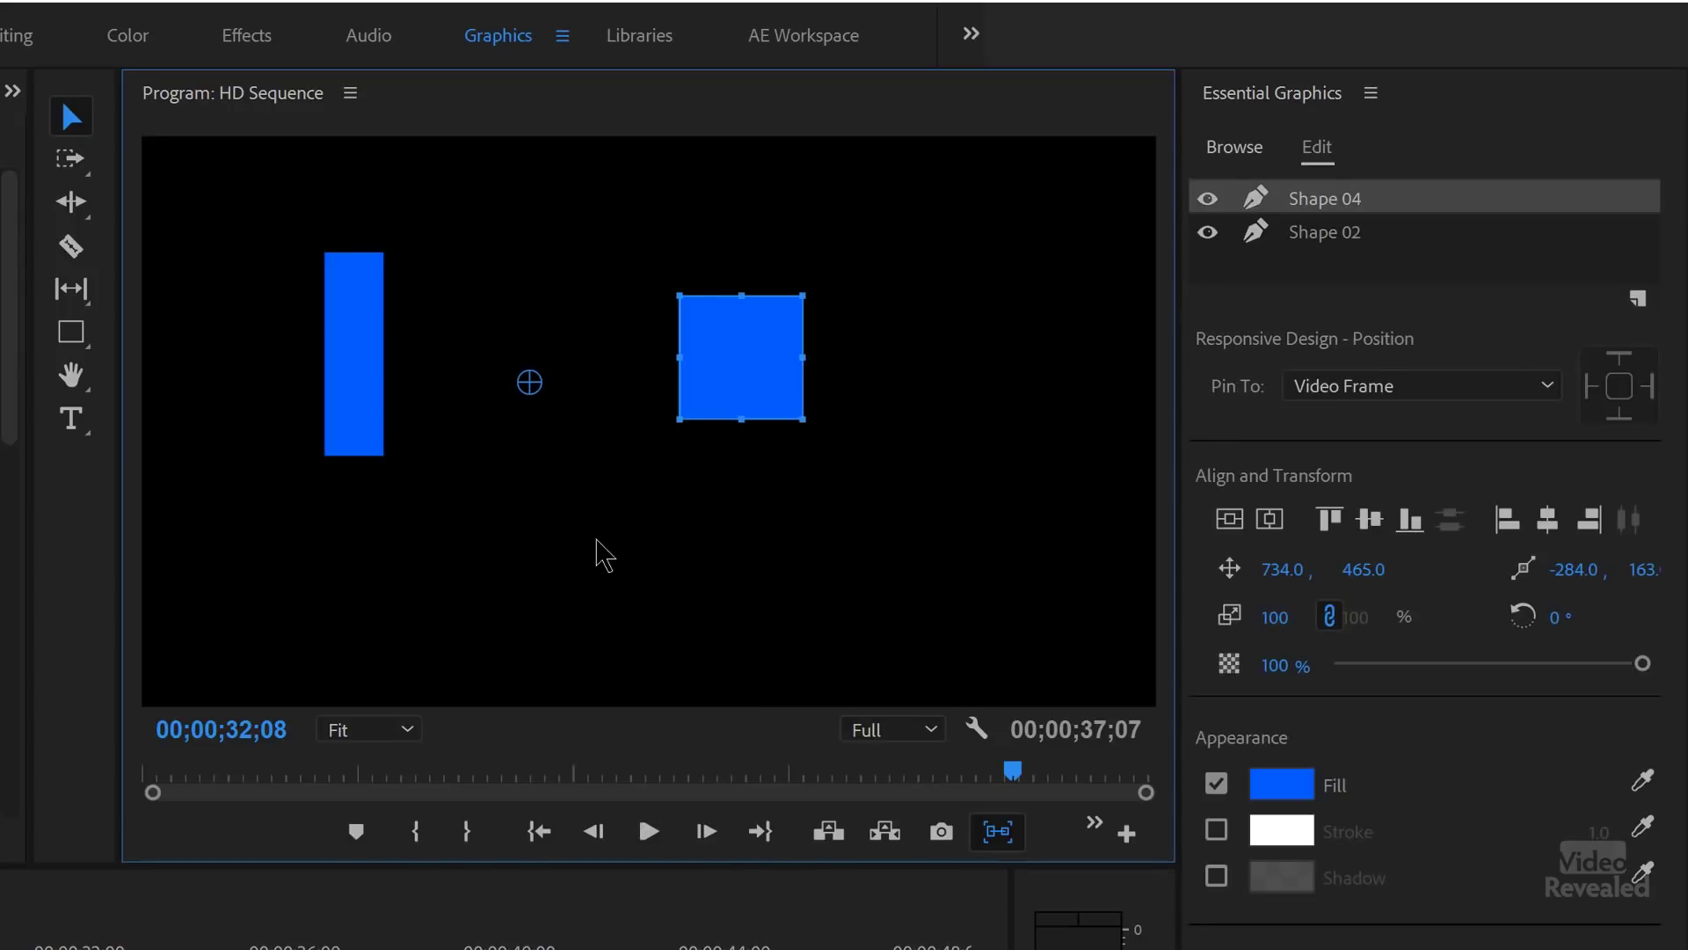
Step: Delete the square and shrink the remaining tall rectangle to a thin bar with its centred anchor point at 319.1, 684.0
key(Delete)
drag(342, 389, 302, 535)
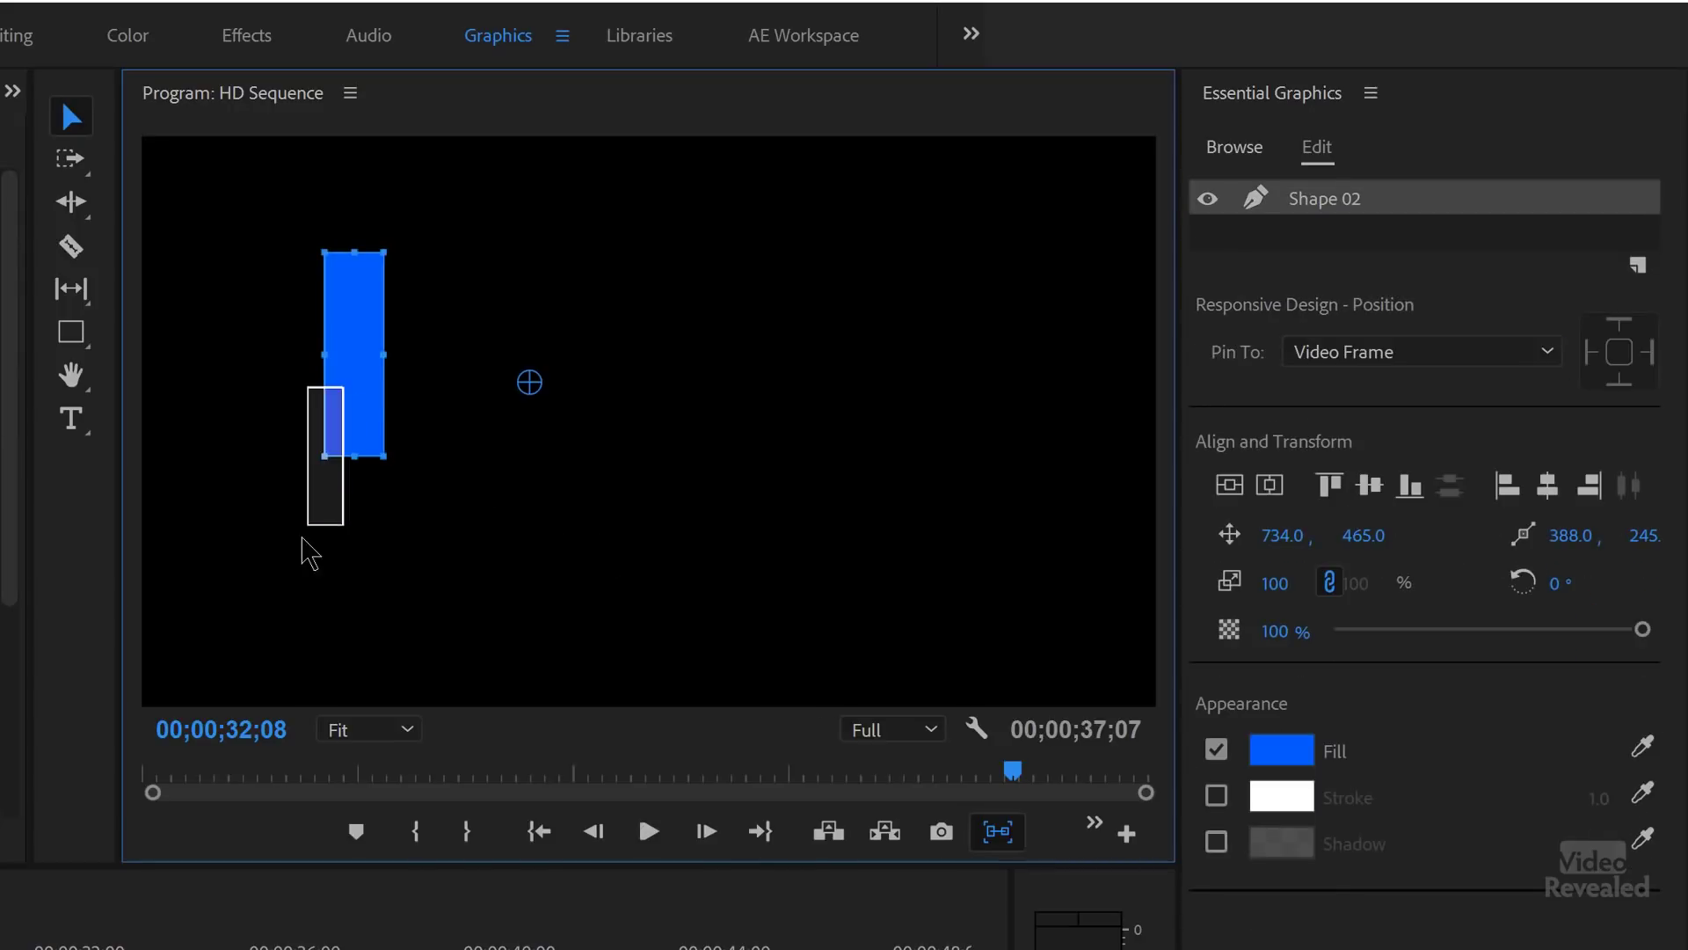
drag(350, 307, 325, 418)
drag(506, 493, 330, 465)
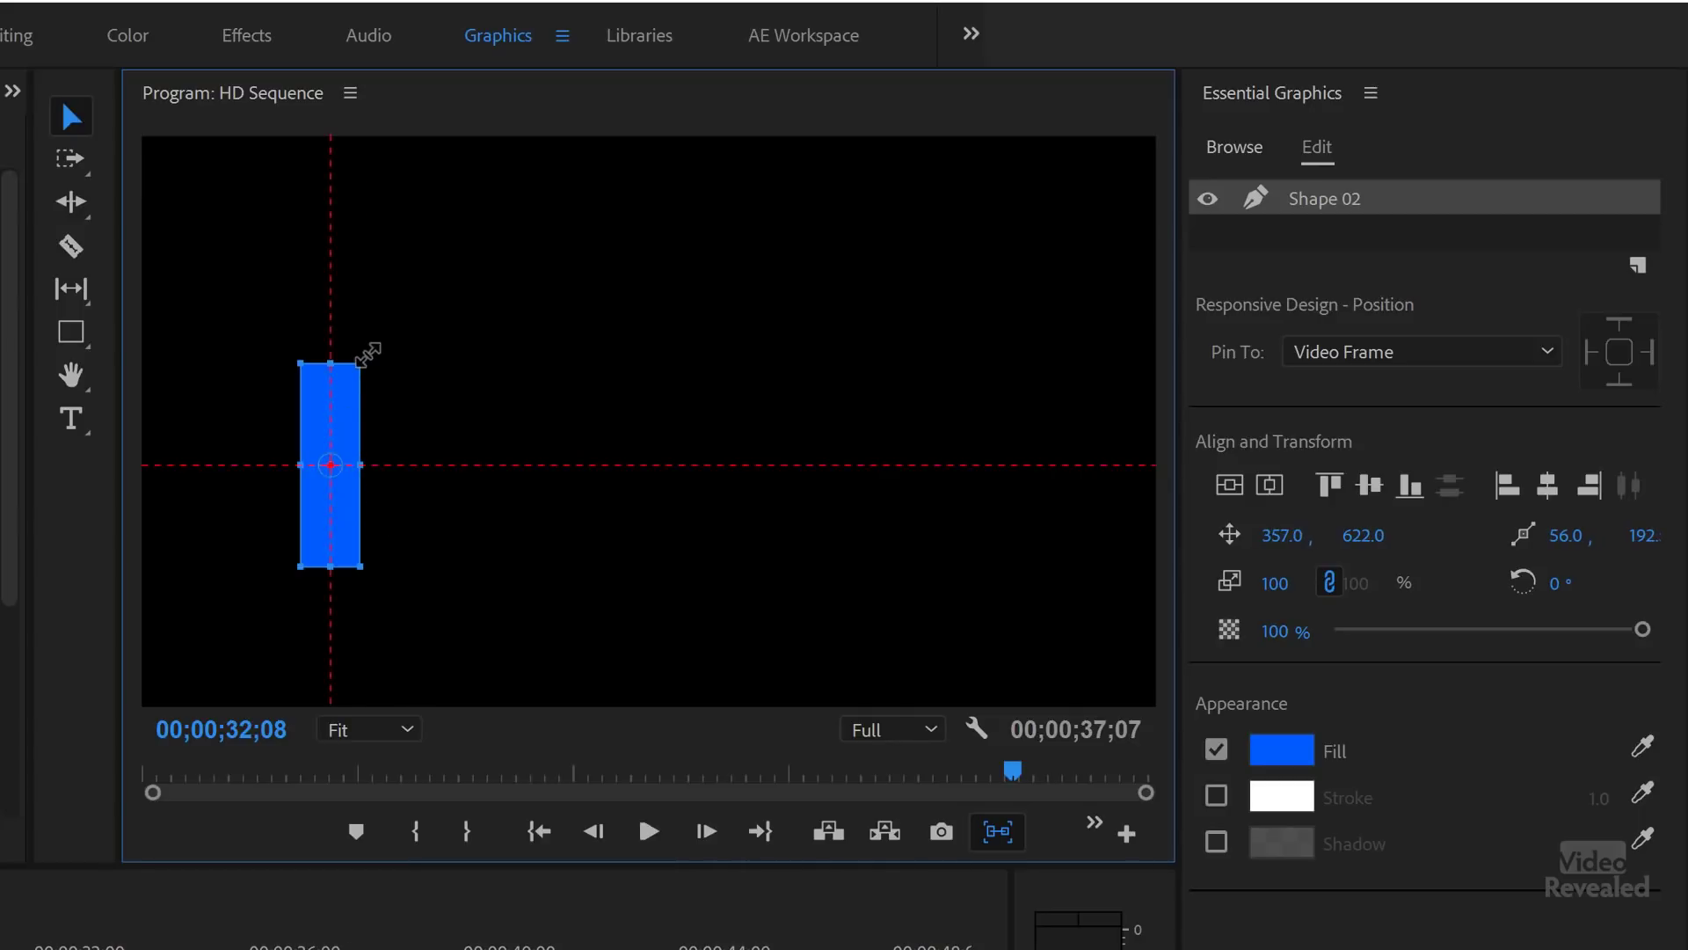
drag(333, 406, 318, 508)
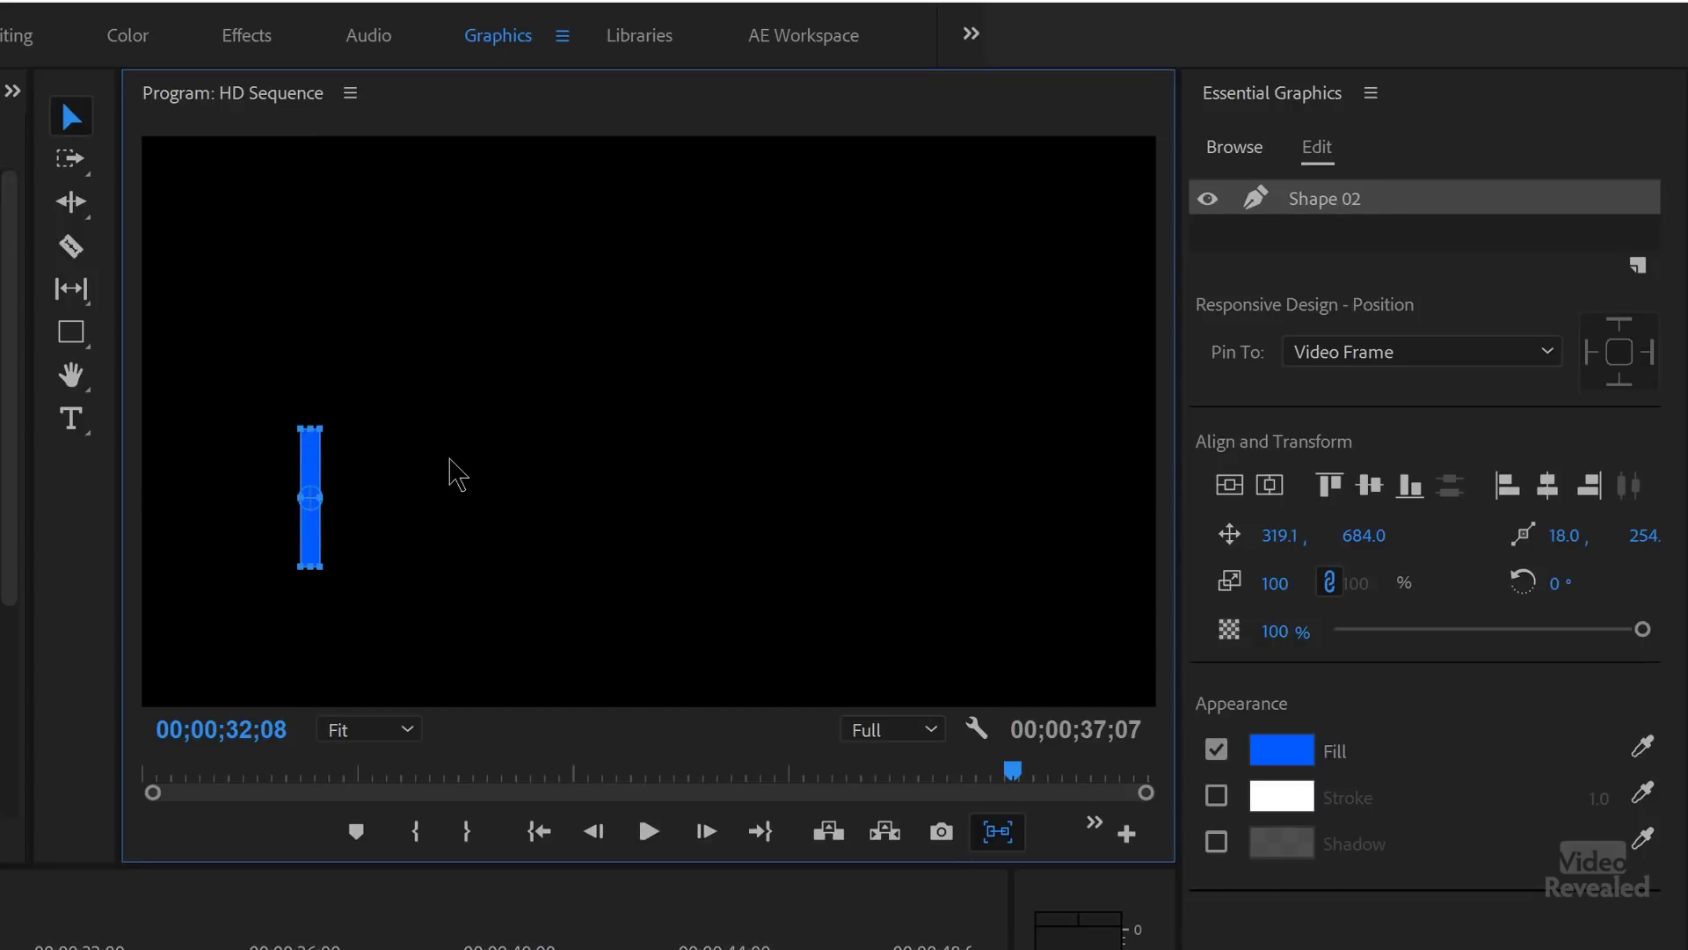
Step: Duplicate the thin bar and move the copy beside the original to 405.1, 684.0
right_click(1332, 195)
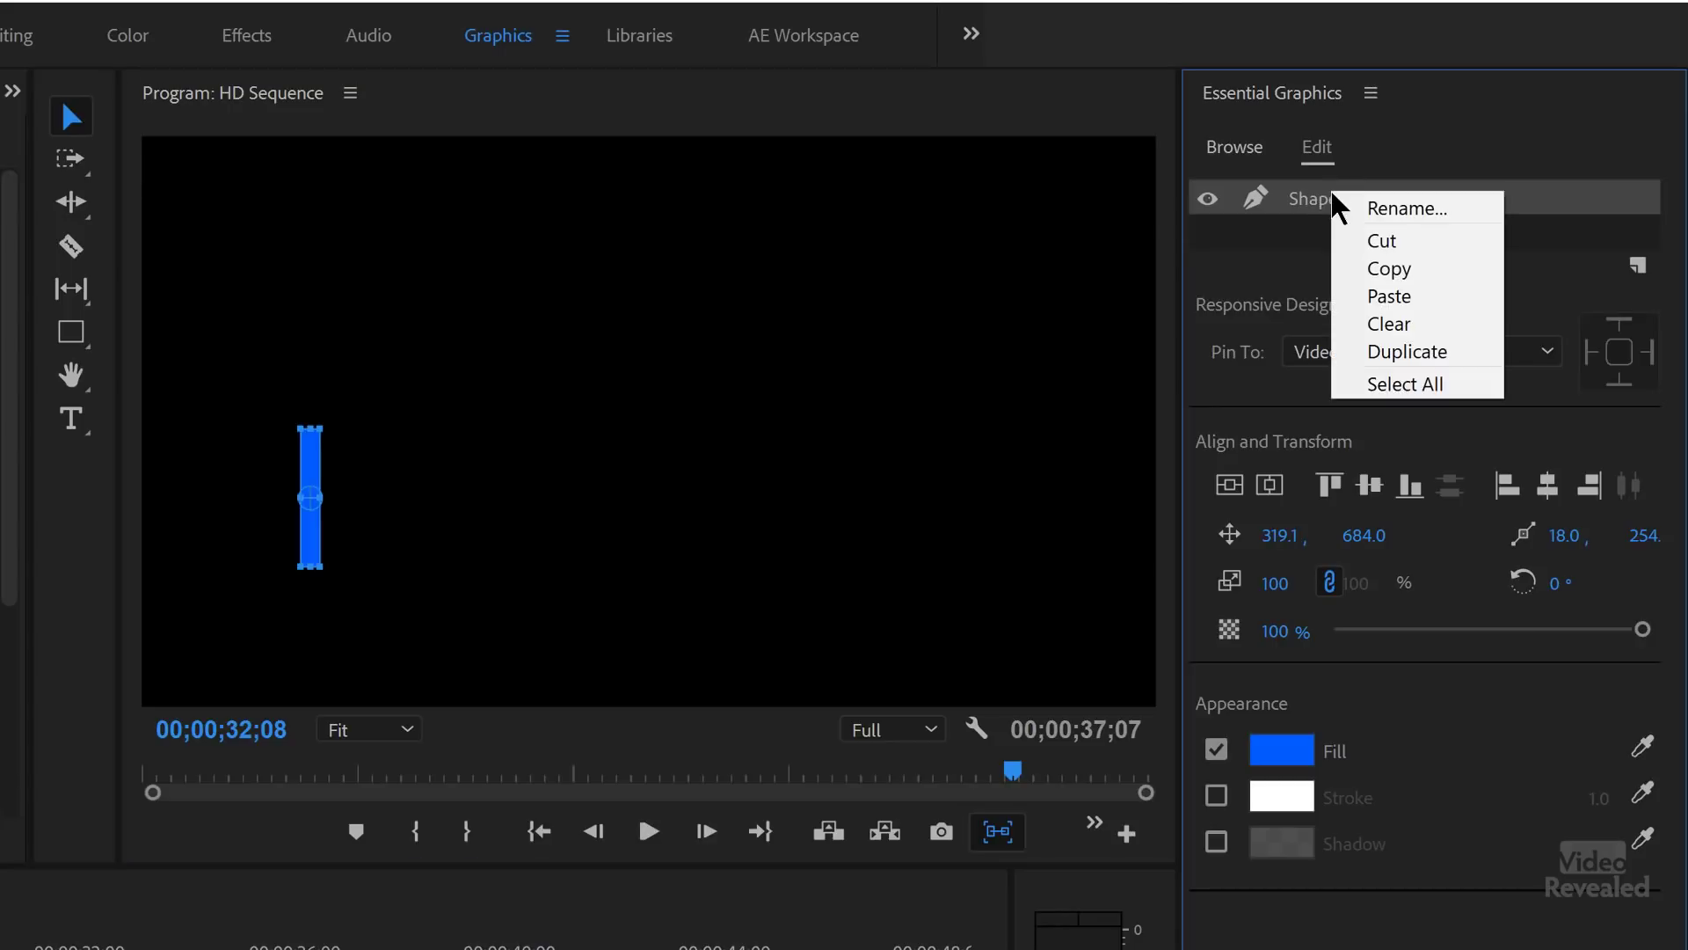
click(1425, 355)
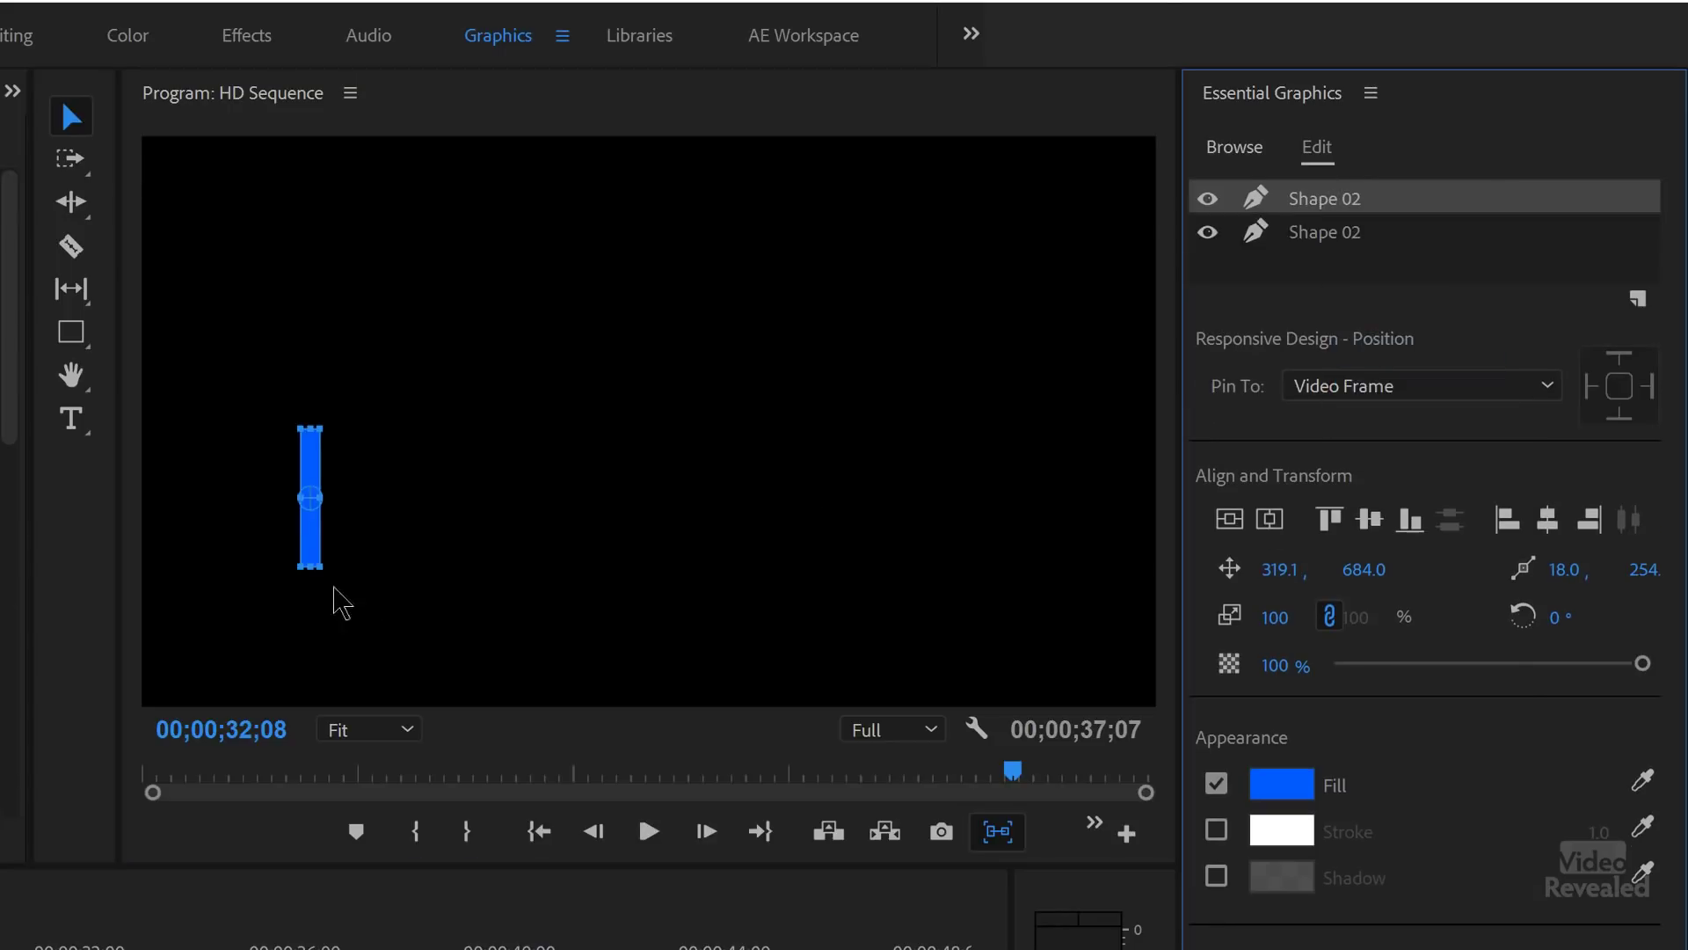
drag(1278, 574, 1413, 577)
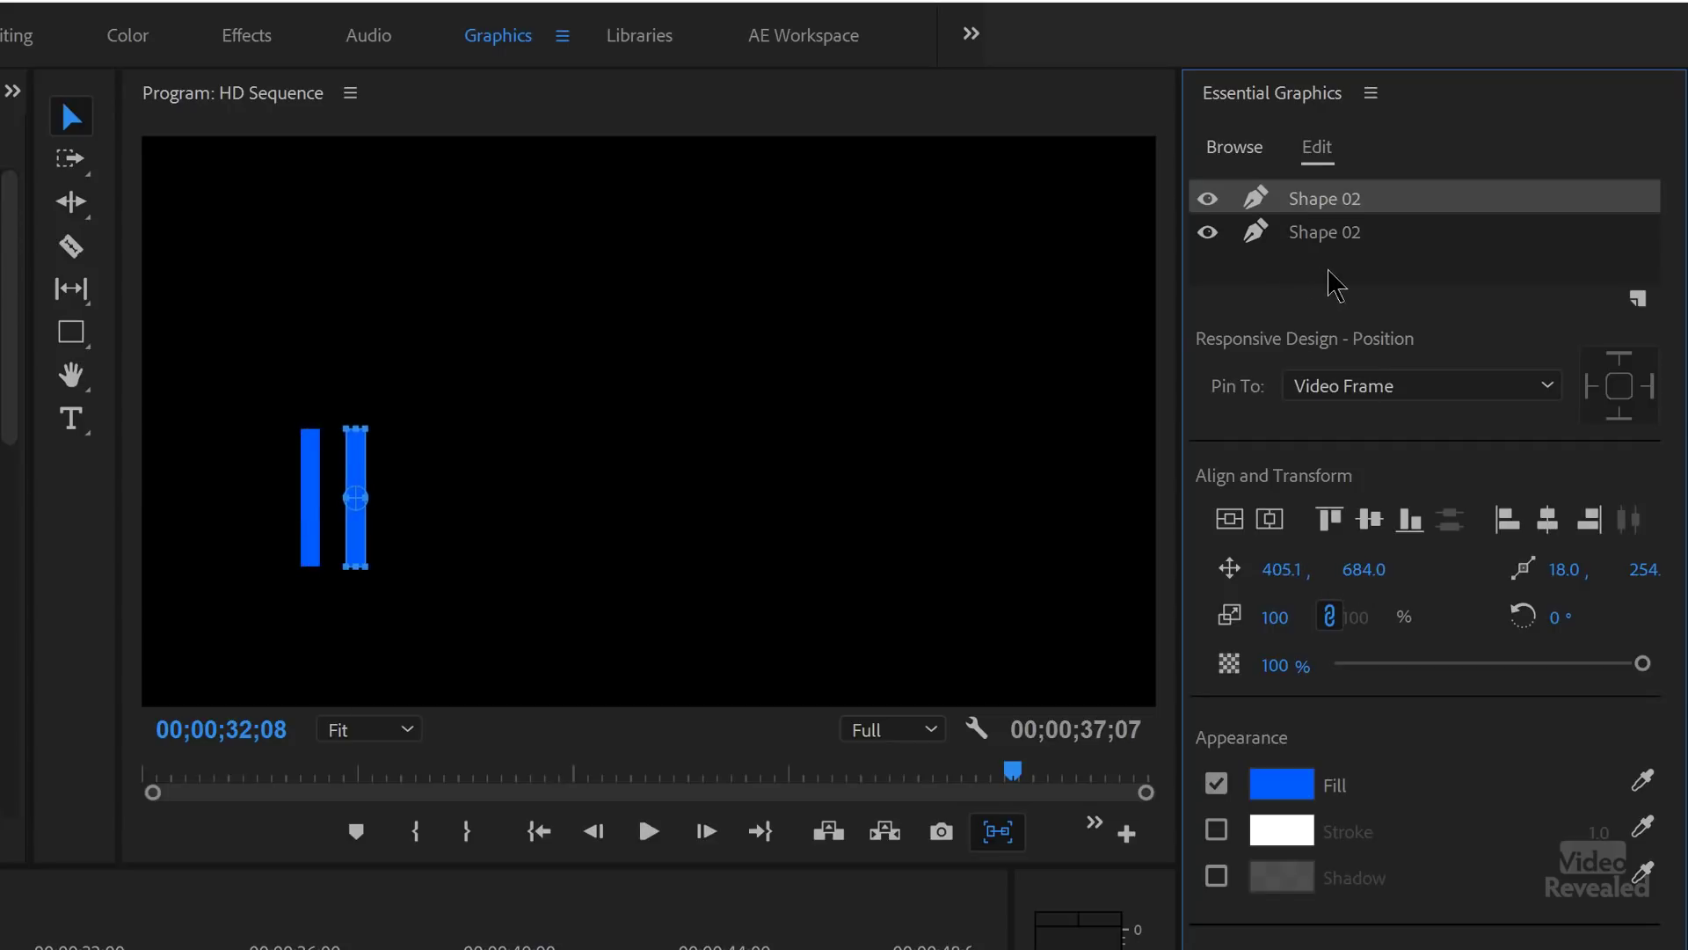
Step: Duplicate both bars and place the copies in line beyond the originals to form a row of four
click(1331, 273)
drag(1319, 173, 1322, 178)
right_click(1346, 231)
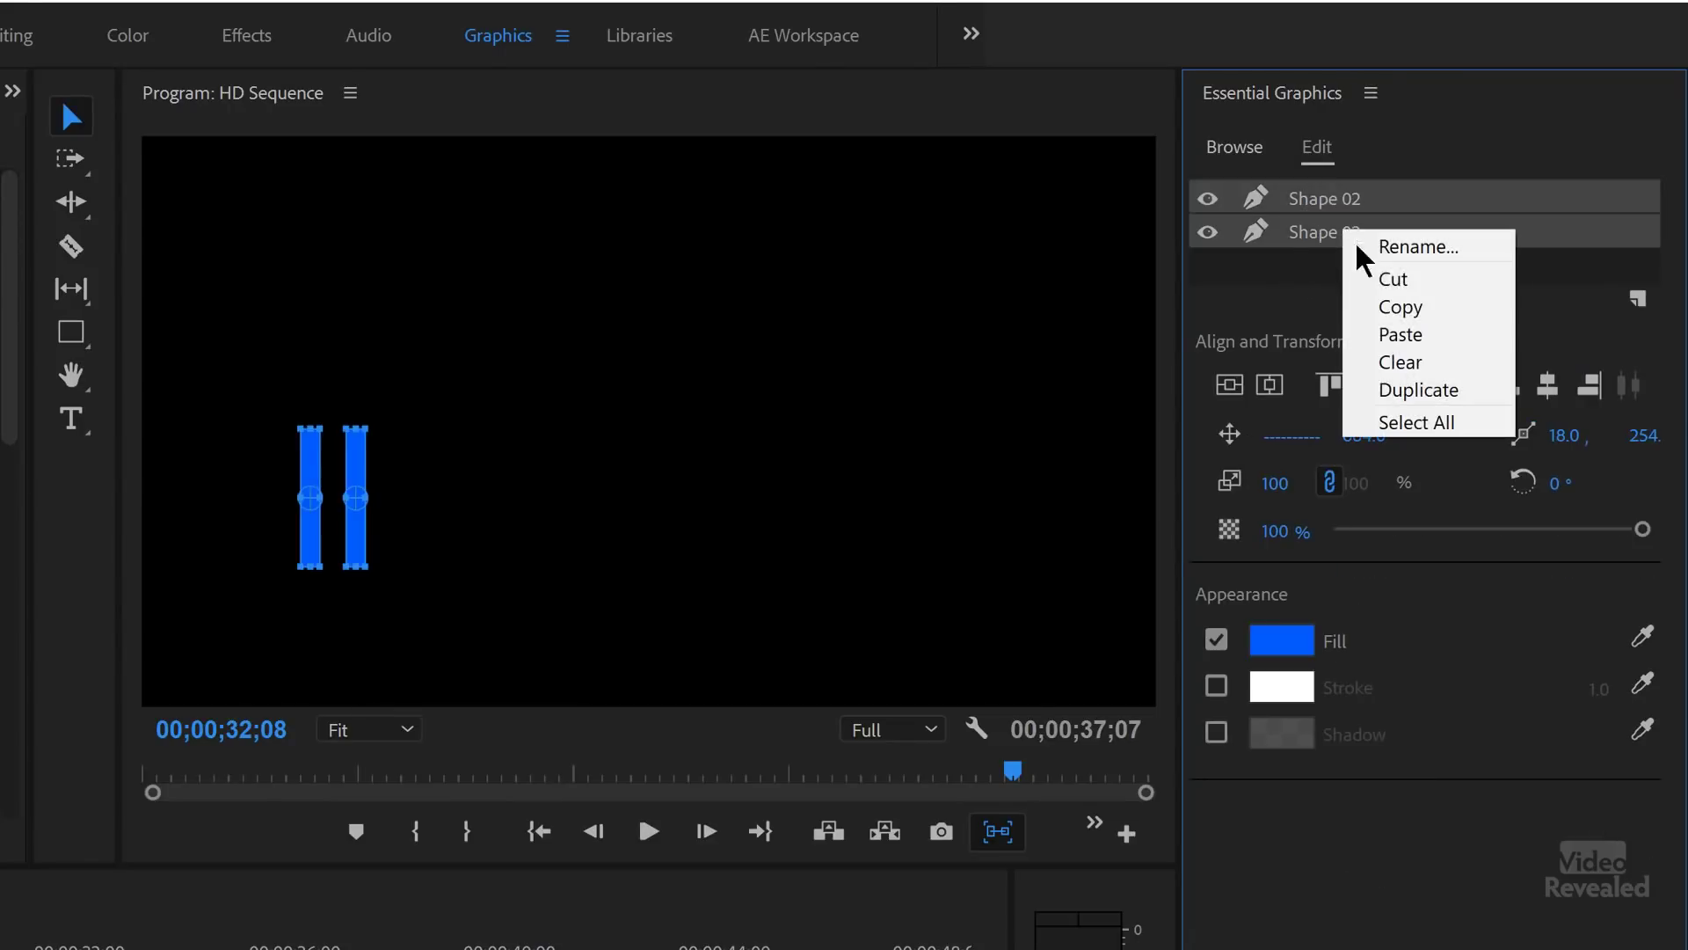
click(1407, 381)
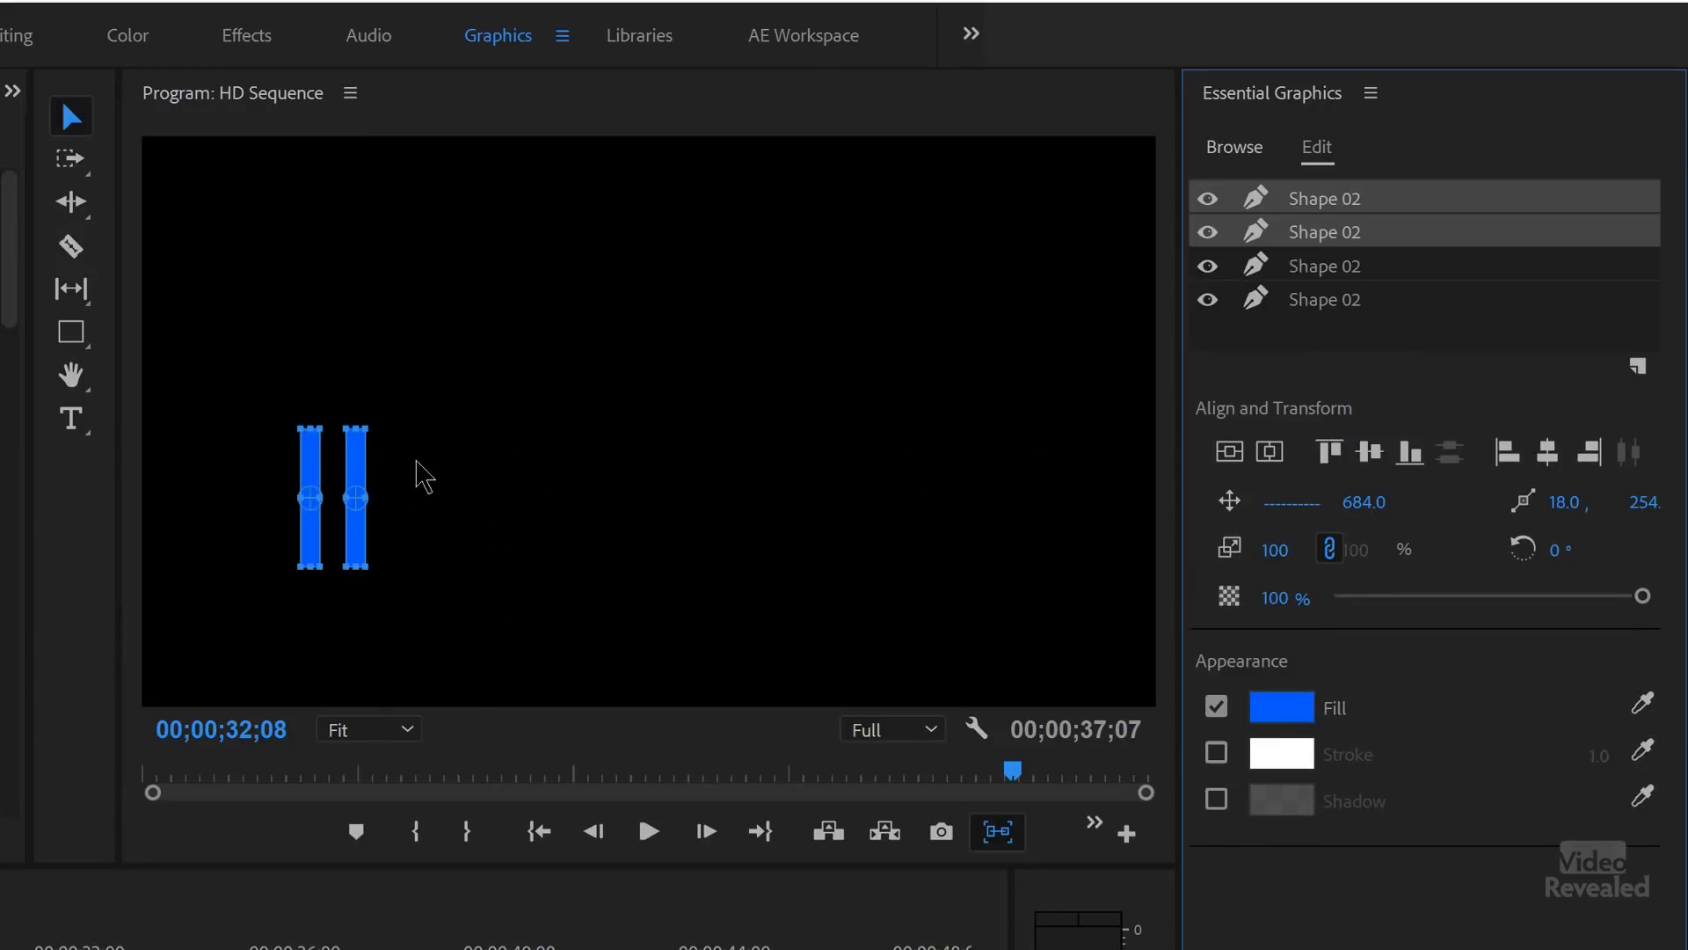
drag(361, 482, 444, 501)
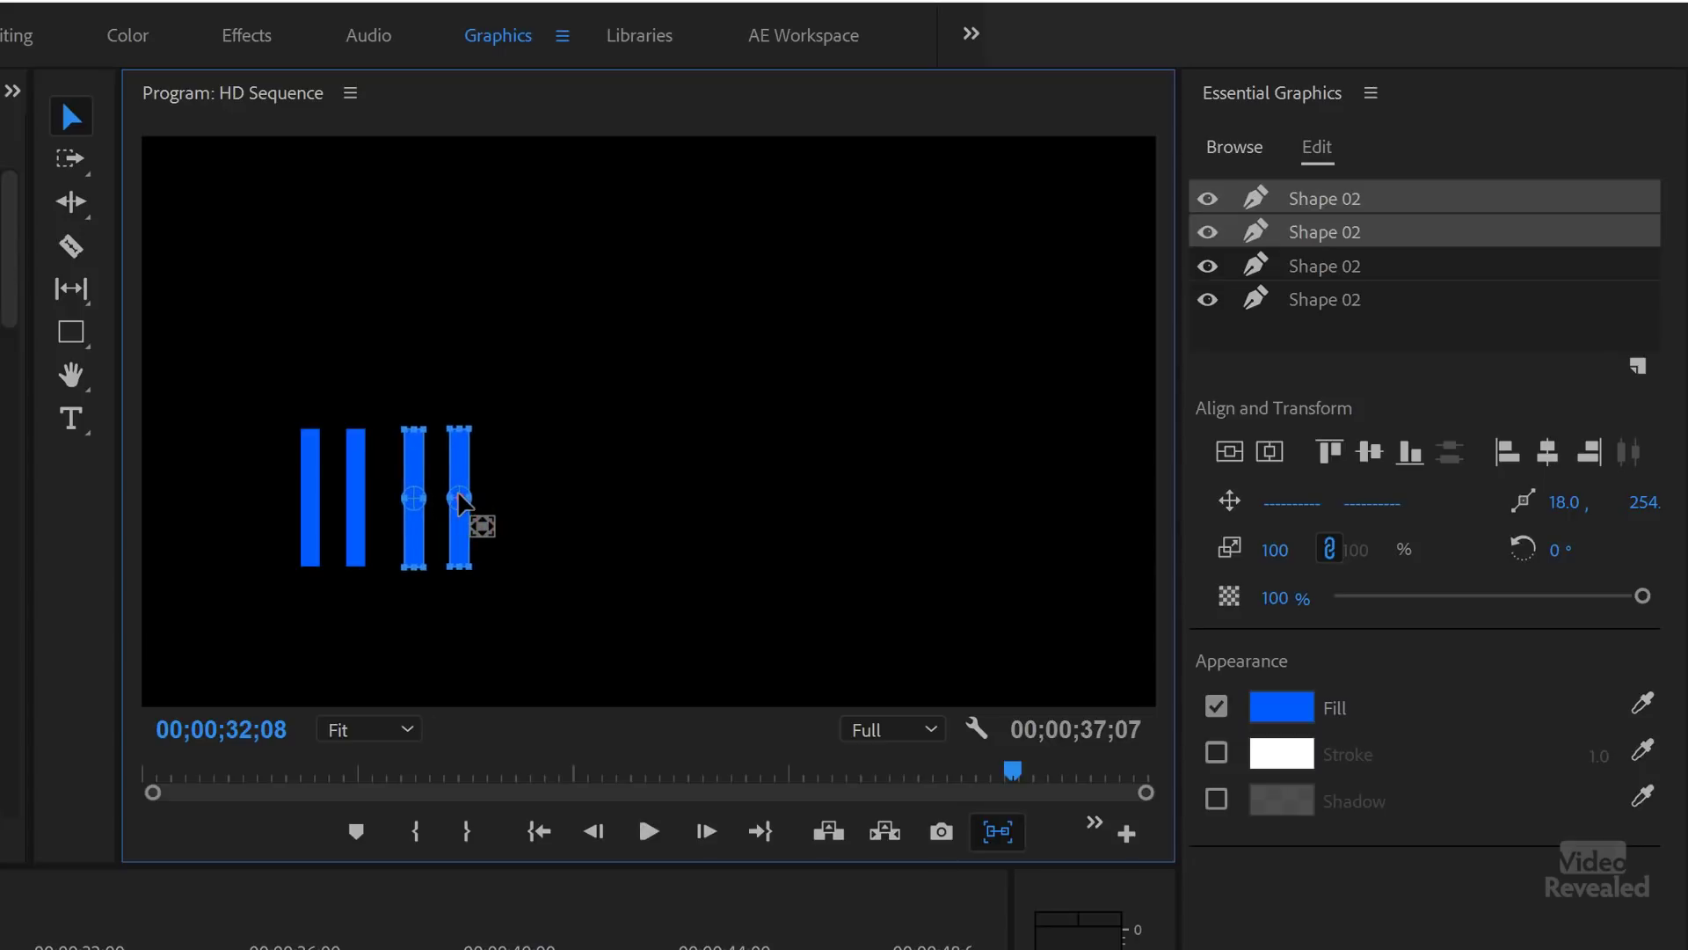
drag(459, 422, 458, 298)
drag(442, 359, 442, 483)
Step: Duplicate all four bars and place the copies as a second group further along the same row
drag(633, 369, 280, 616)
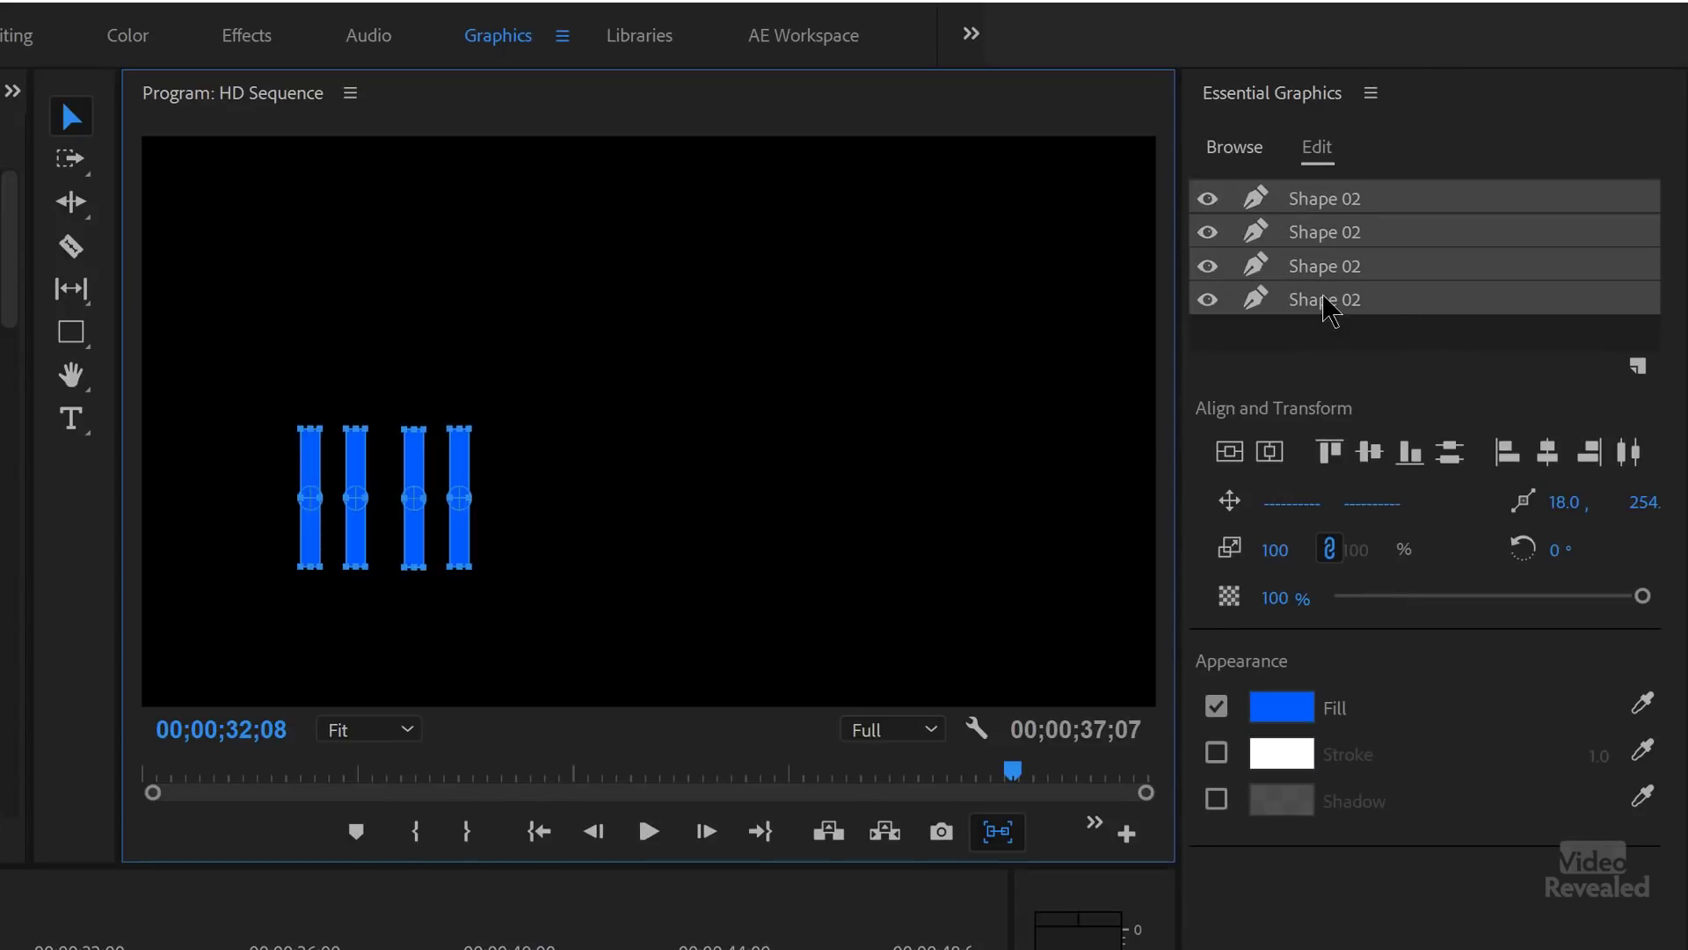
right_click(1339, 308)
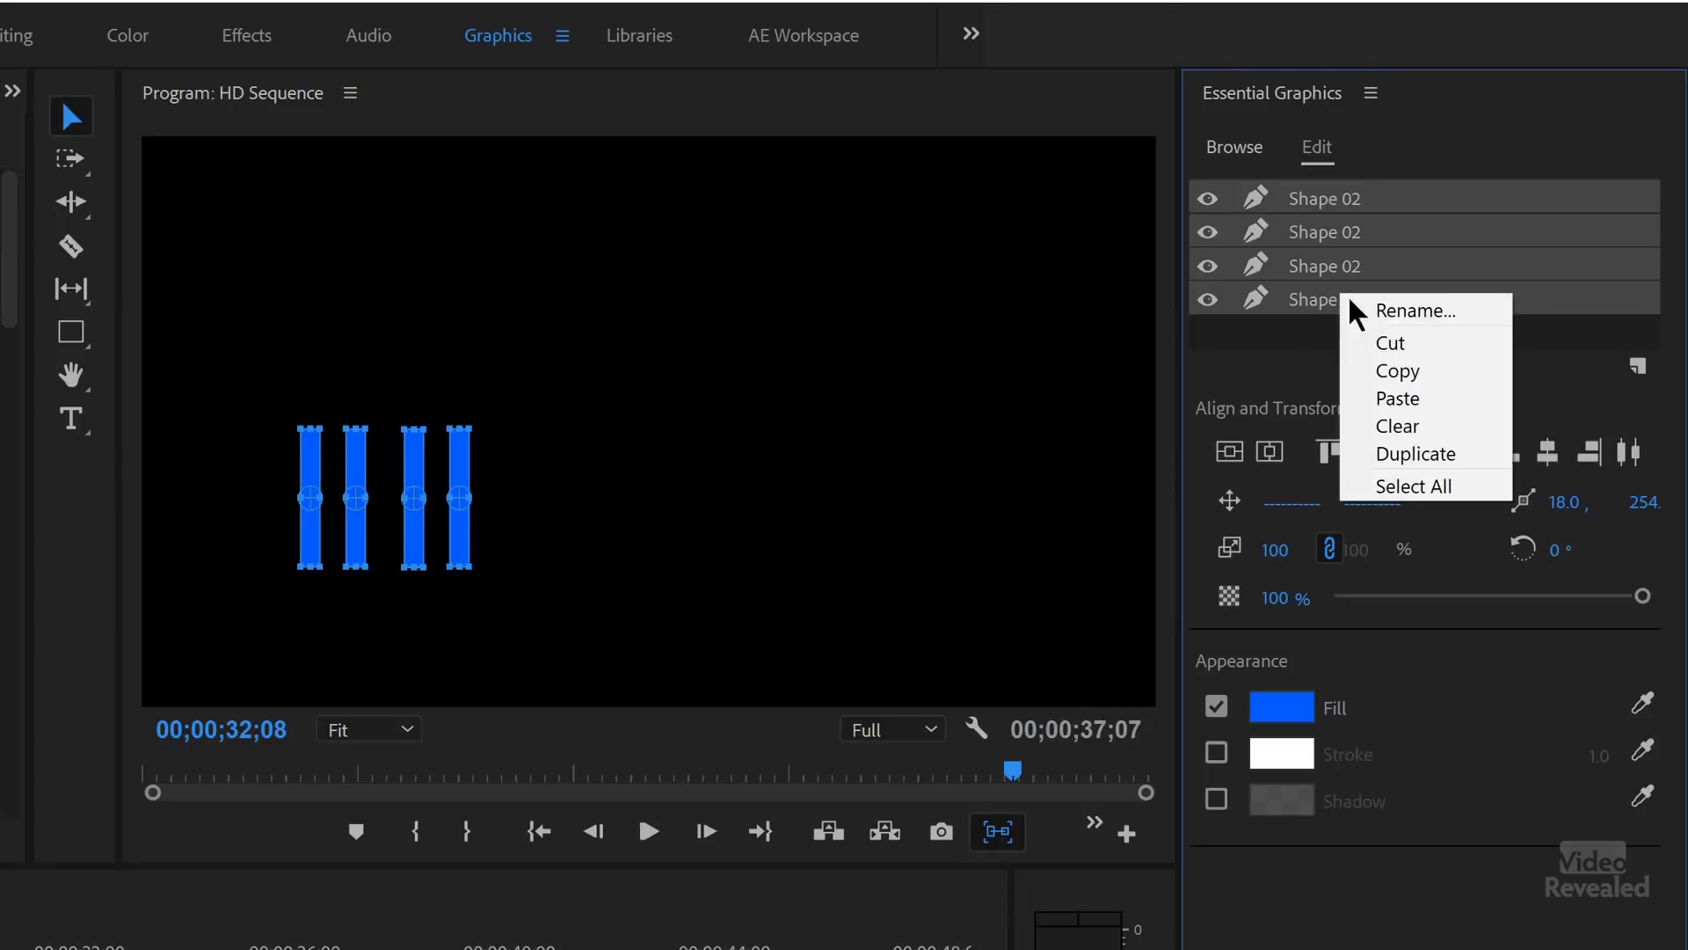
click(1422, 453)
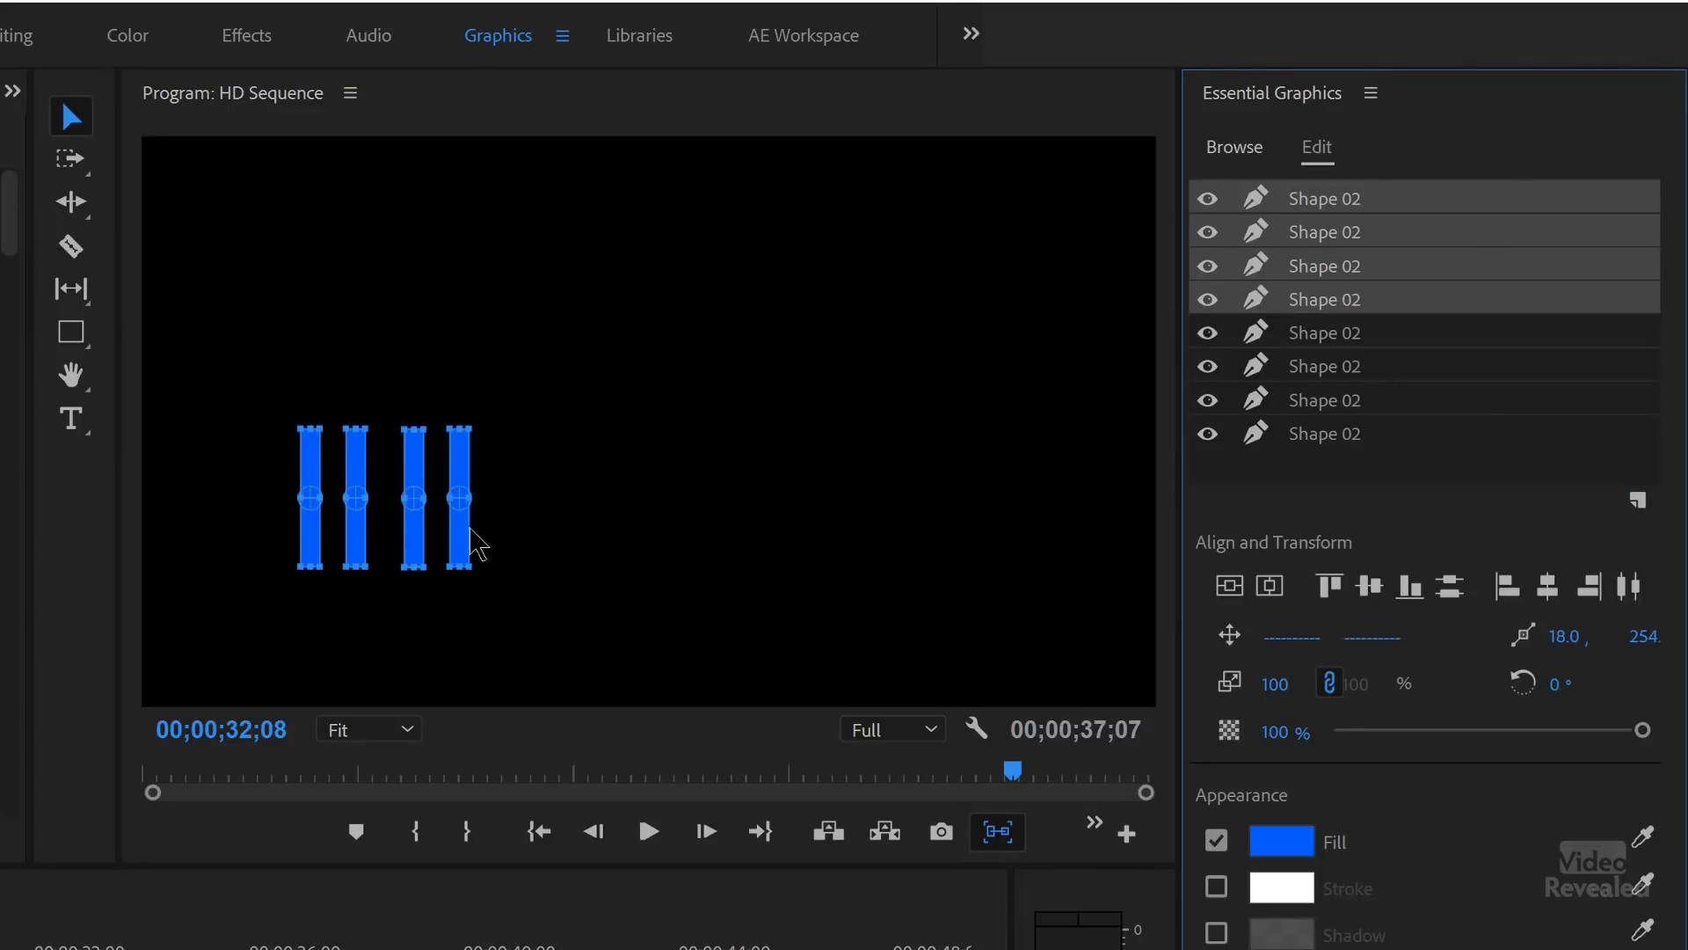
drag(463, 553, 792, 503)
click(883, 483)
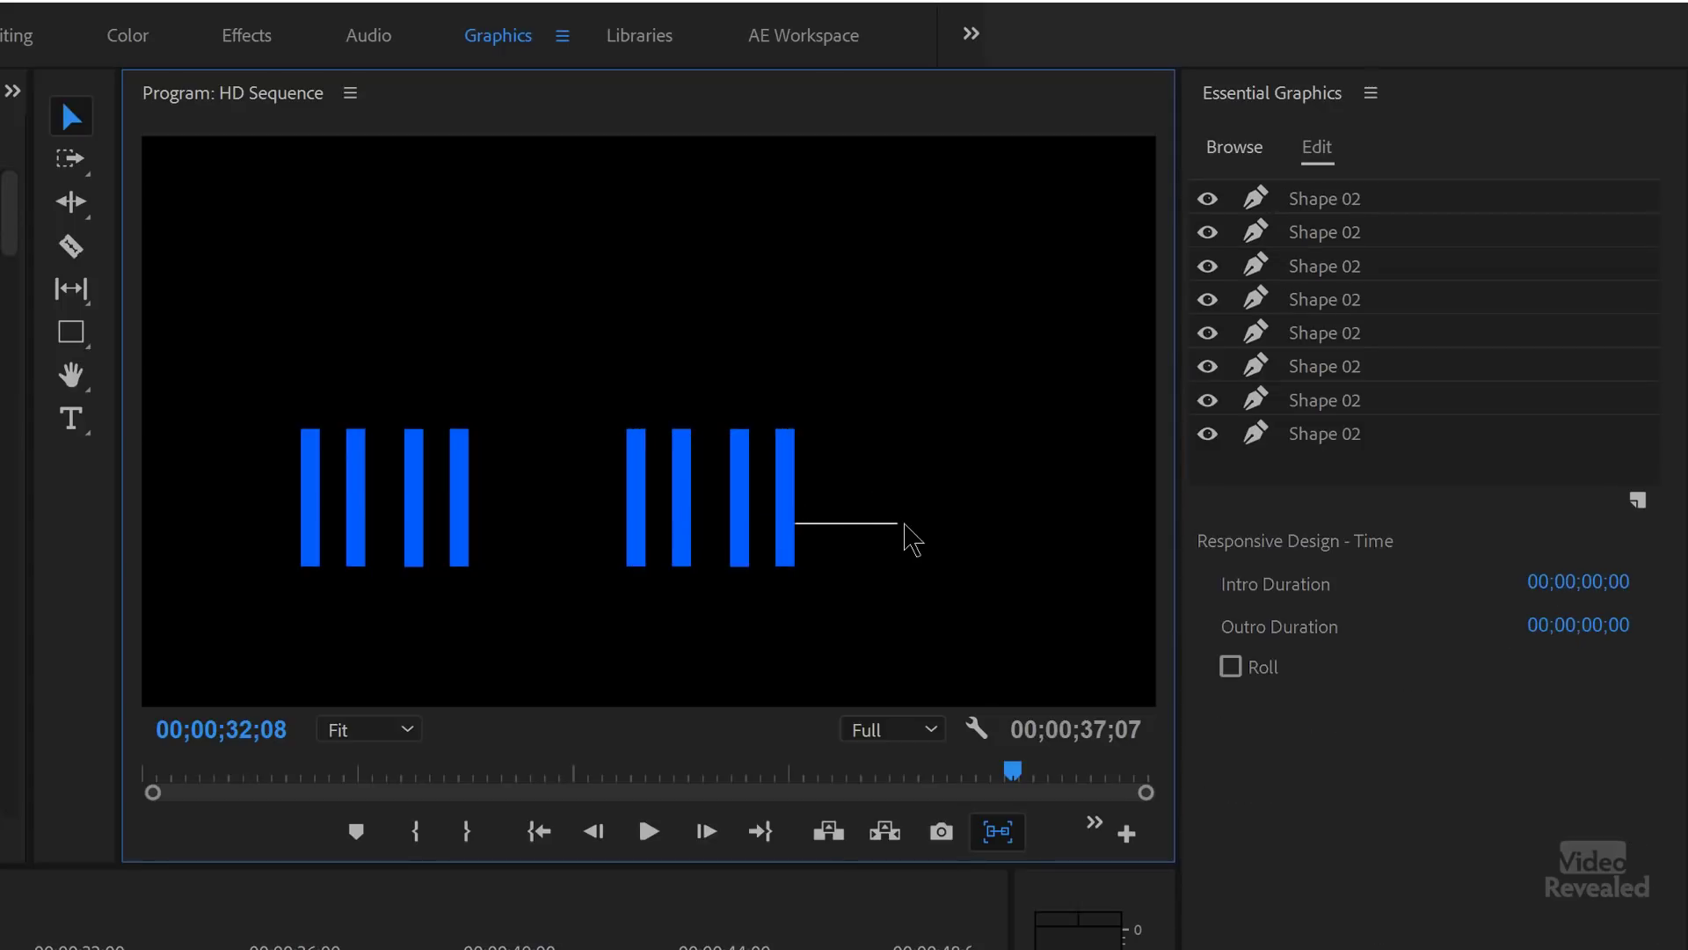
Step: Move the end bar farther out along the row and distribute all eight bars evenly horizontally
drag(794, 528, 919, 530)
drag(1050, 347, 318, 621)
drag(1062, 367, 173, 623)
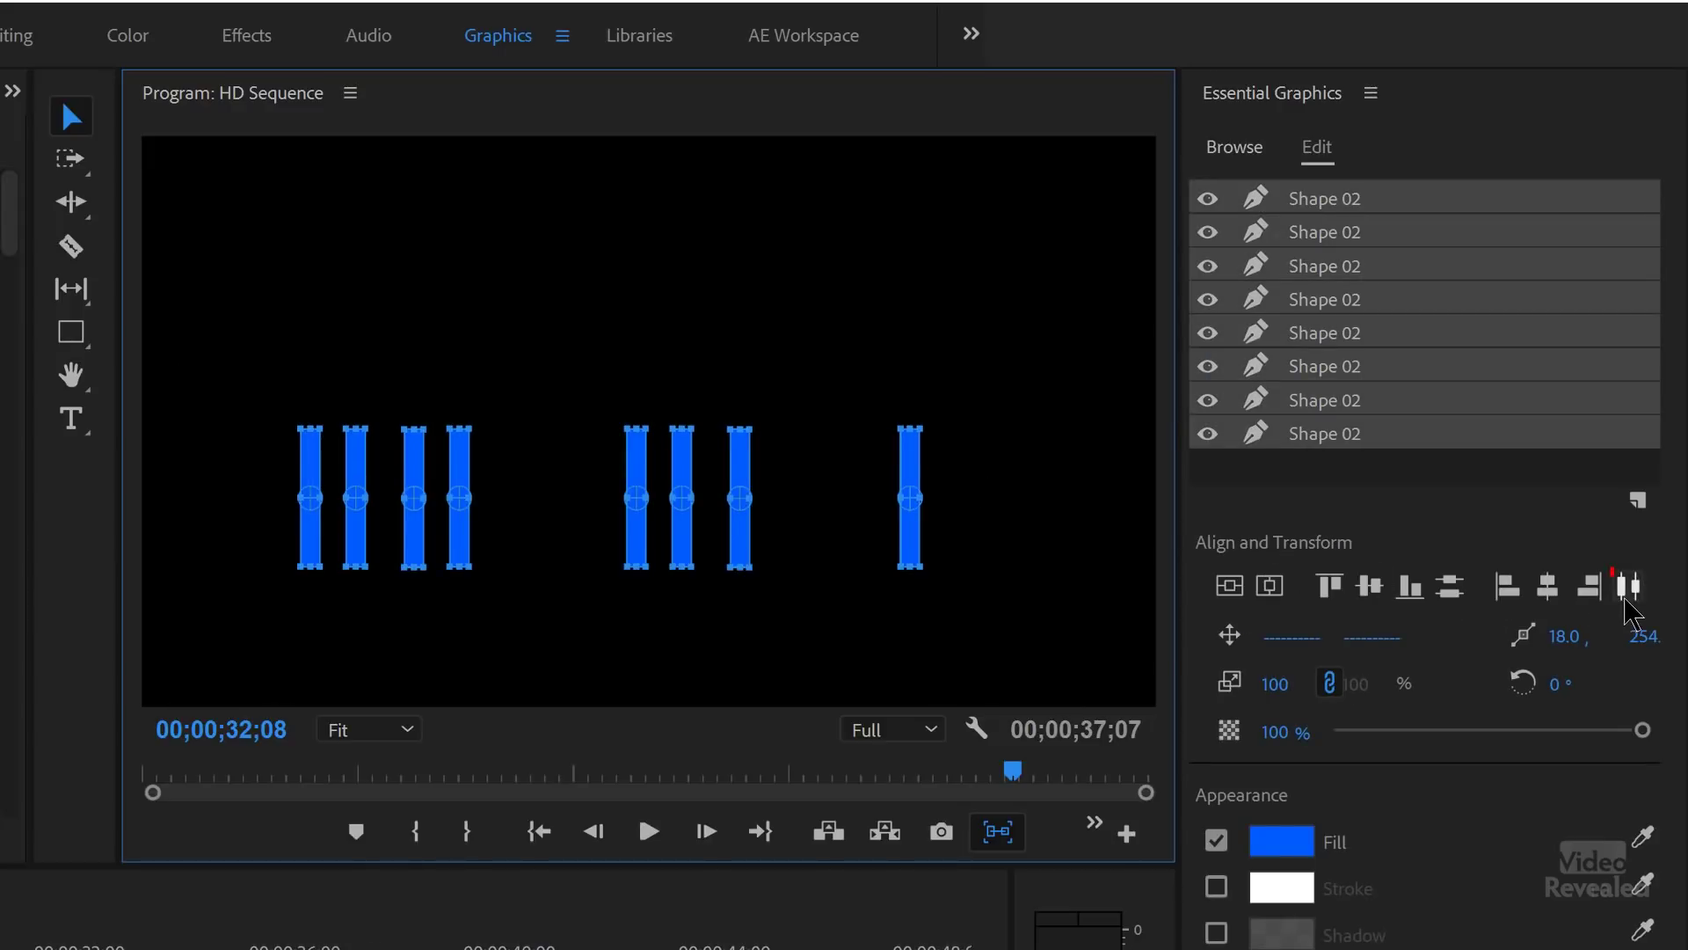
click(1630, 588)
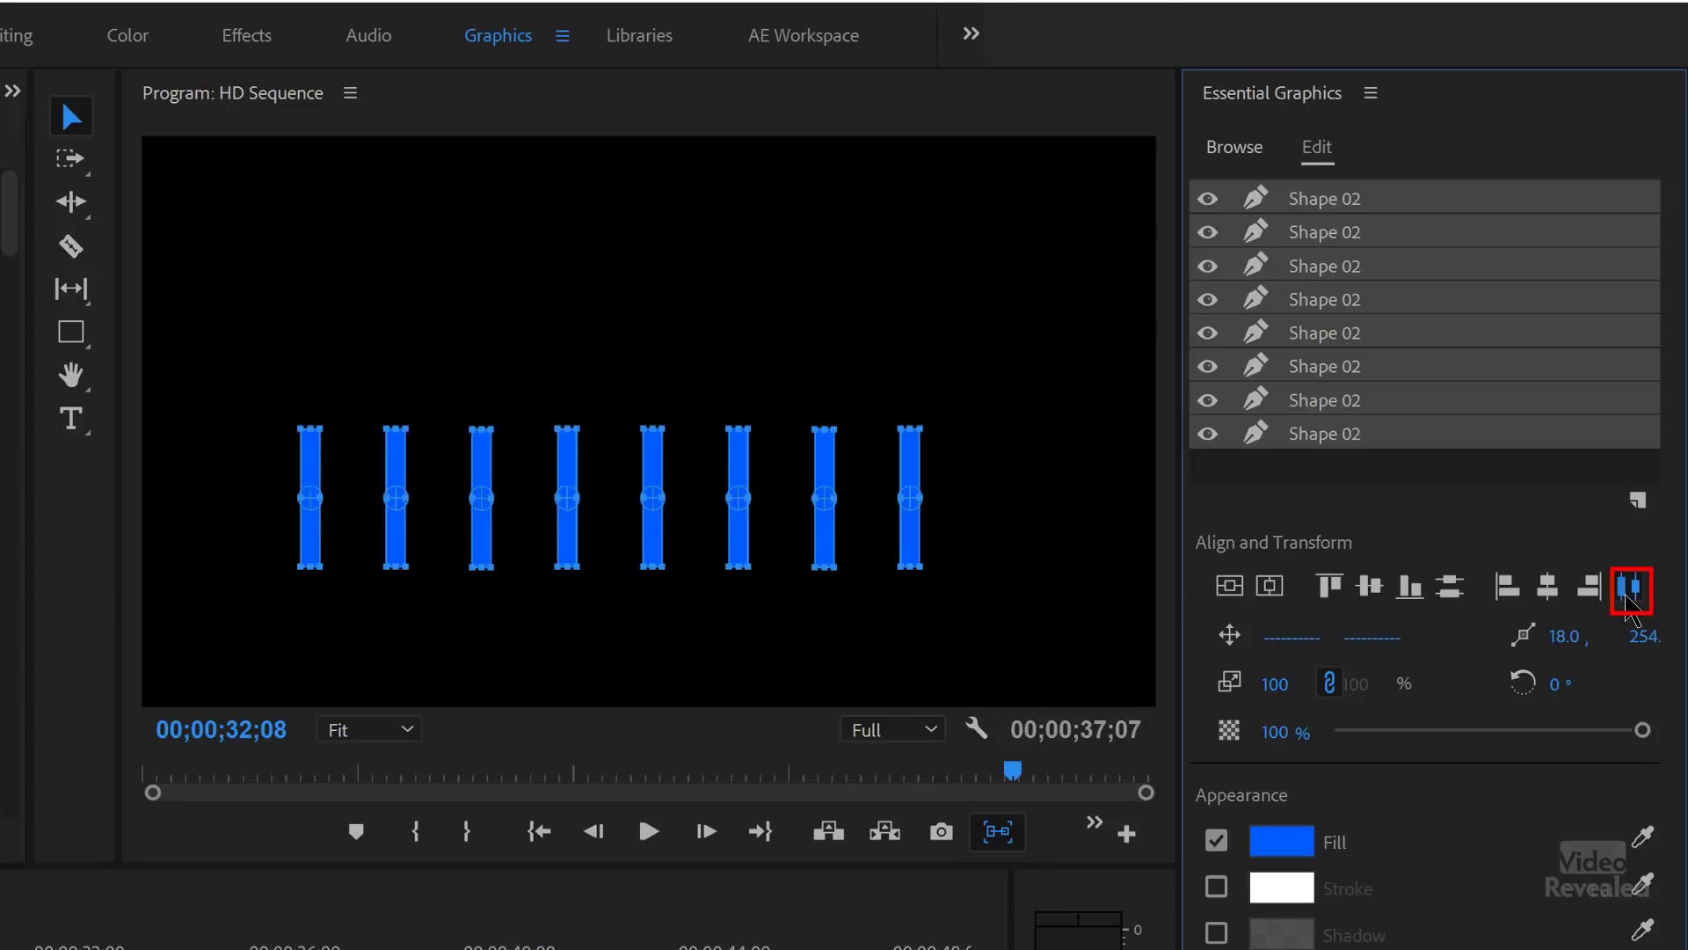
Step: Delete the four bars in the right-hand half of the row
click(939, 523)
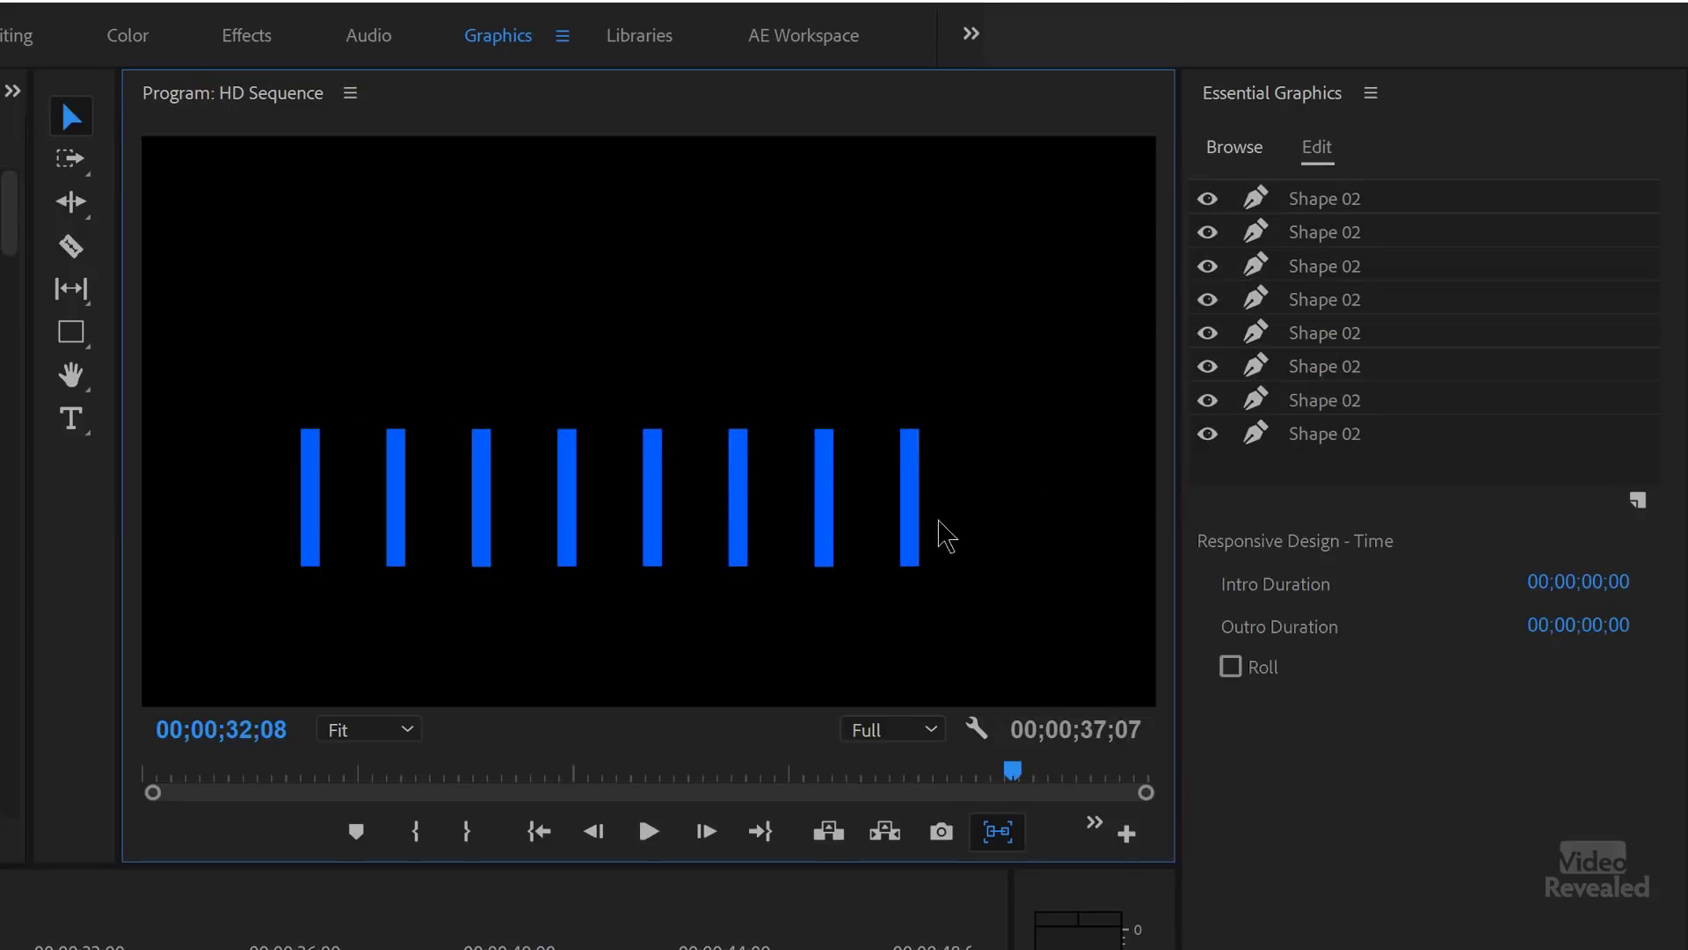
drag(1008, 369, 625, 586)
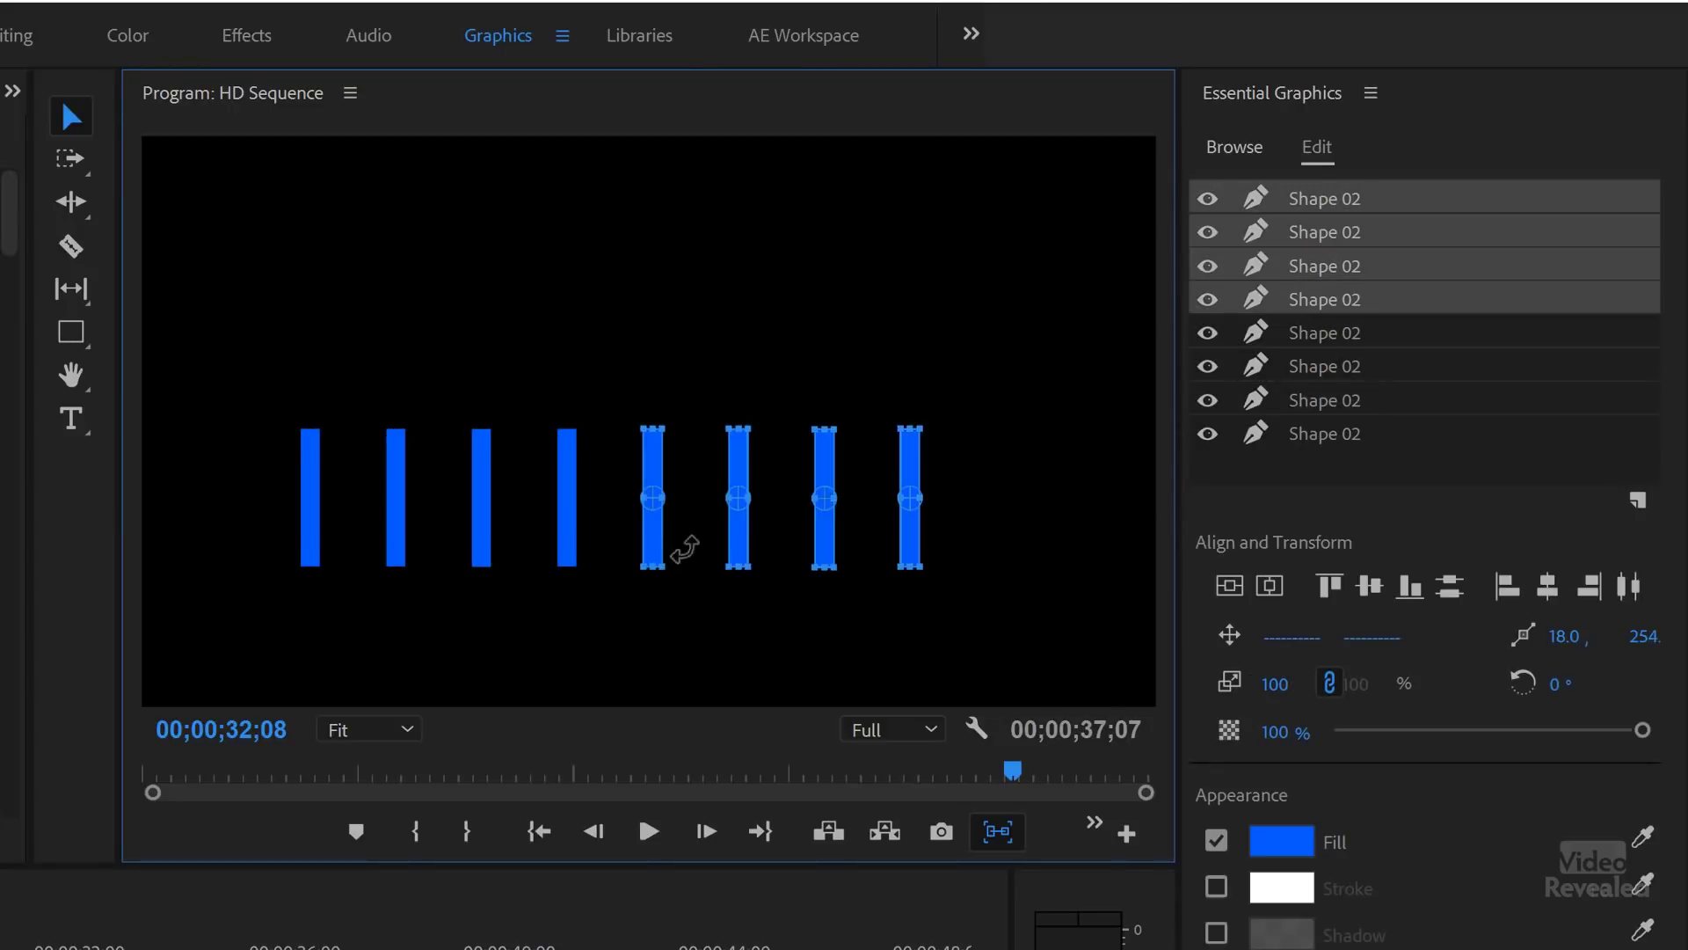
key(Delete)
Step: Stack three of the four bars in a rough column and distribute them evenly vertically
click(571, 487)
drag(571, 488, 556, 321)
drag(491, 519, 552, 484)
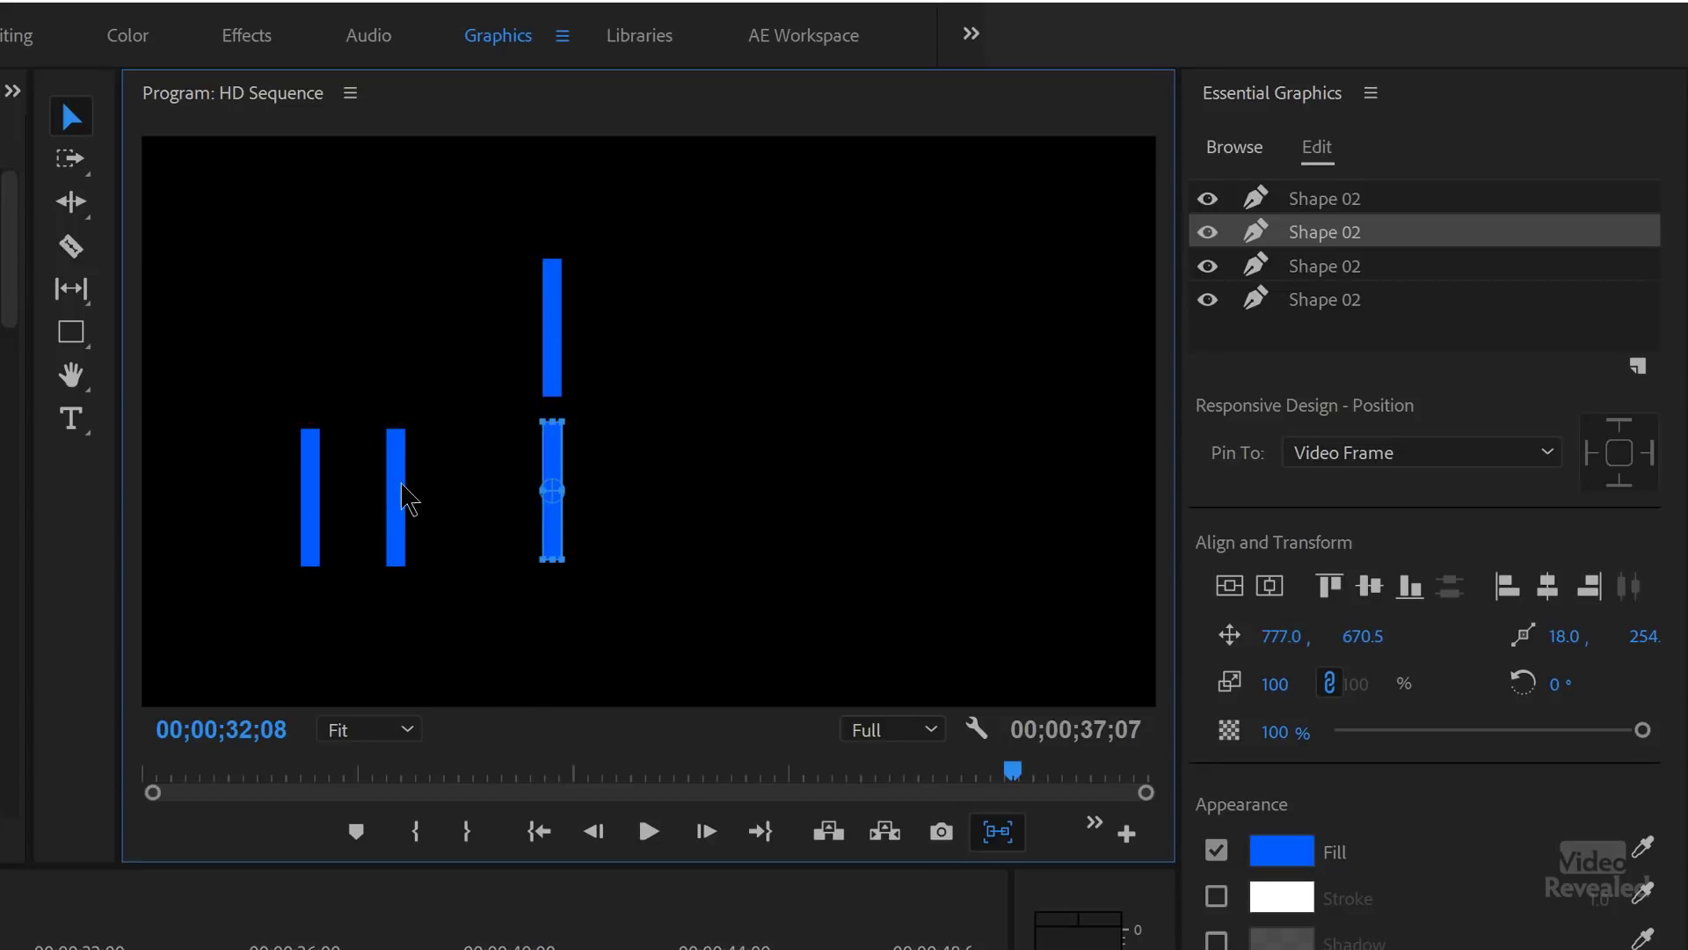
drag(403, 501, 558, 650)
drag(684, 257, 515, 649)
click(1451, 453)
Step: Delete the three stacked bars, keeping only the single bar beside them
click(773, 340)
drag(767, 218, 254, 711)
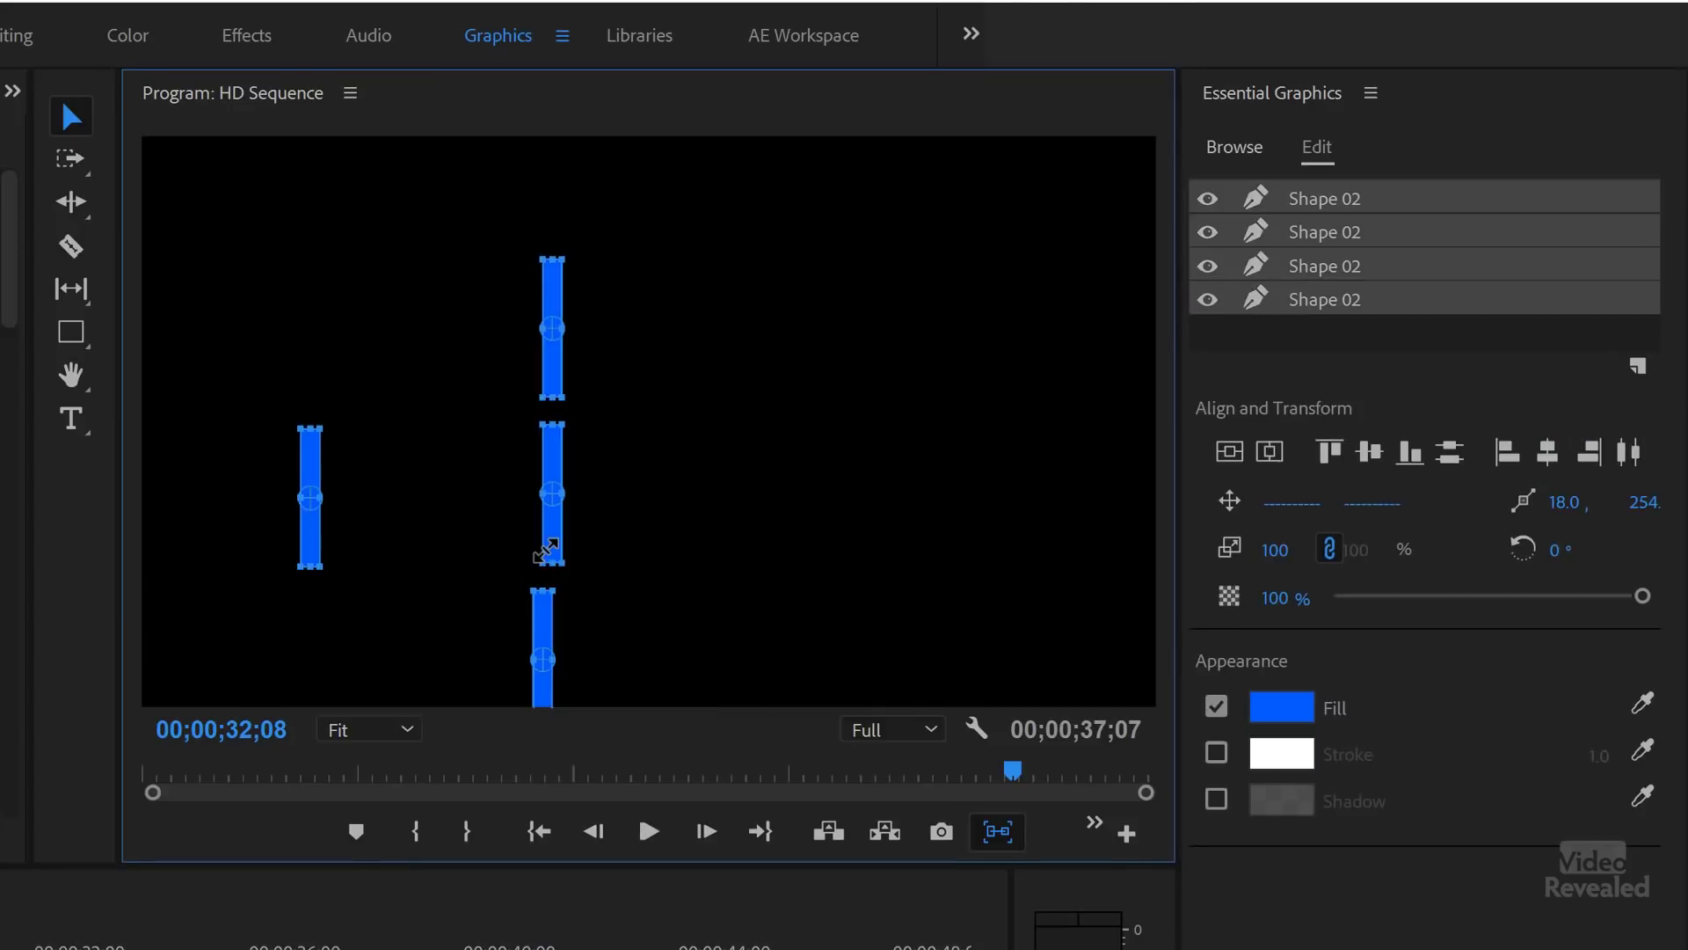
drag(862, 266, 528, 648)
key(Delete)
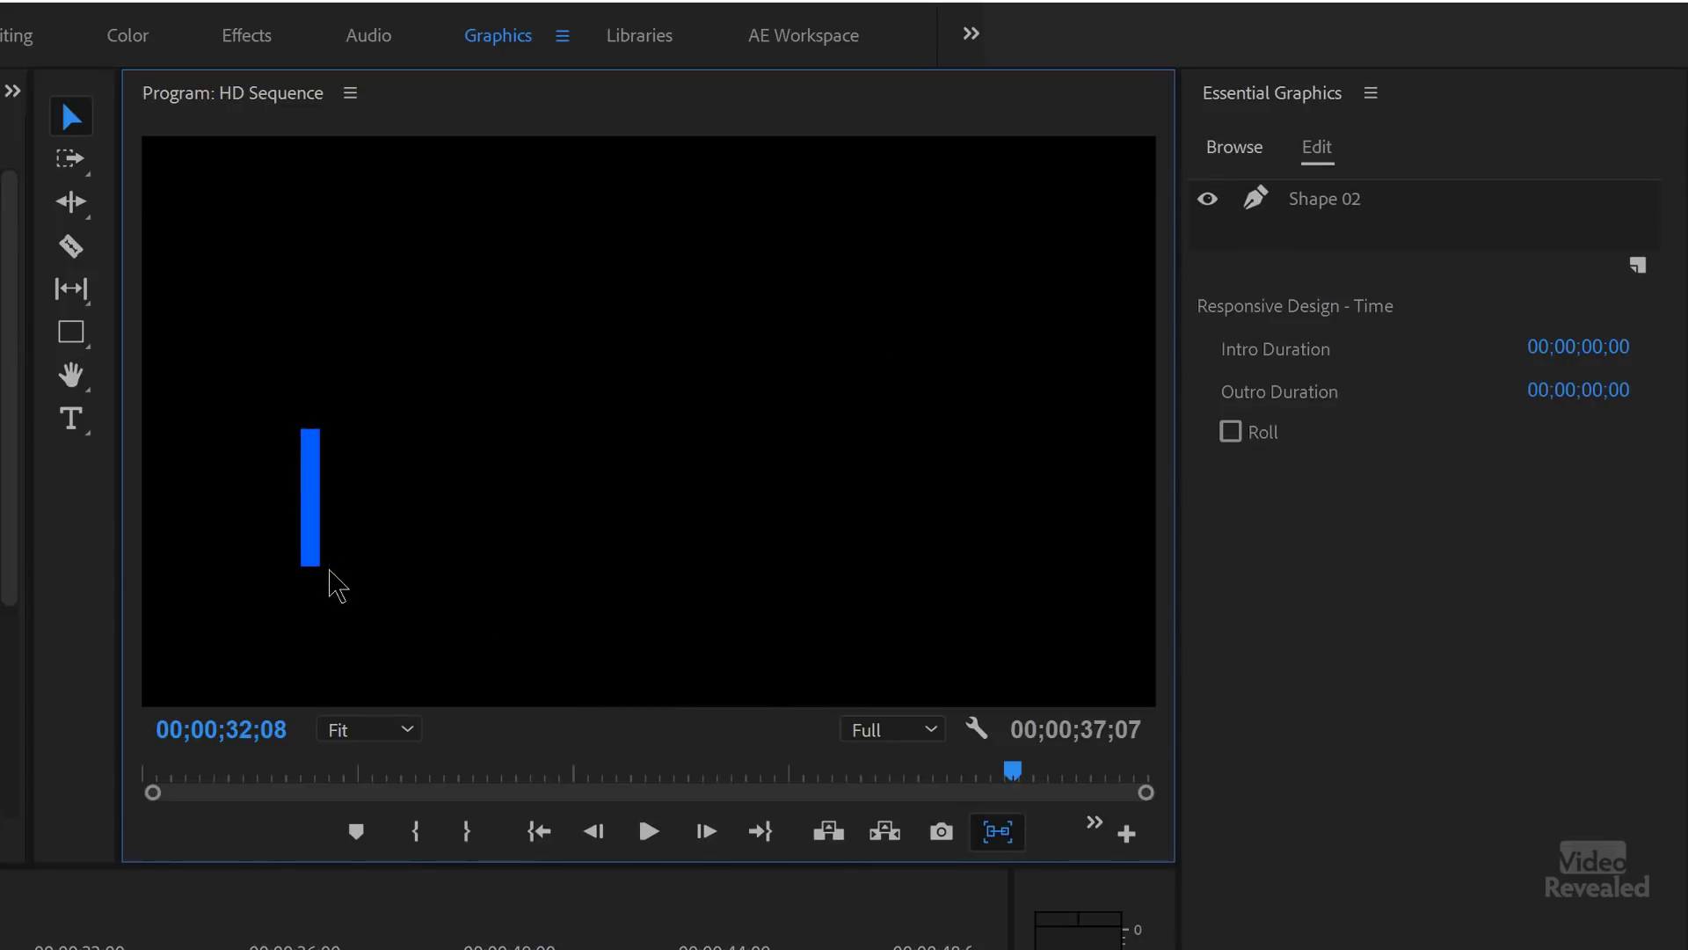
Step: Enlarge the remaining bar into a wide rectangle and place it in the frame's upper-left area at 425.9, 360.0
click(316, 563)
drag(319, 567, 190, 580)
drag(302, 498, 451, 358)
Step: Duplicate the rectangle and snap the copy's top-left corner to the original's bottom-right corner, at 833.9, 645.0
right_click(1344, 199)
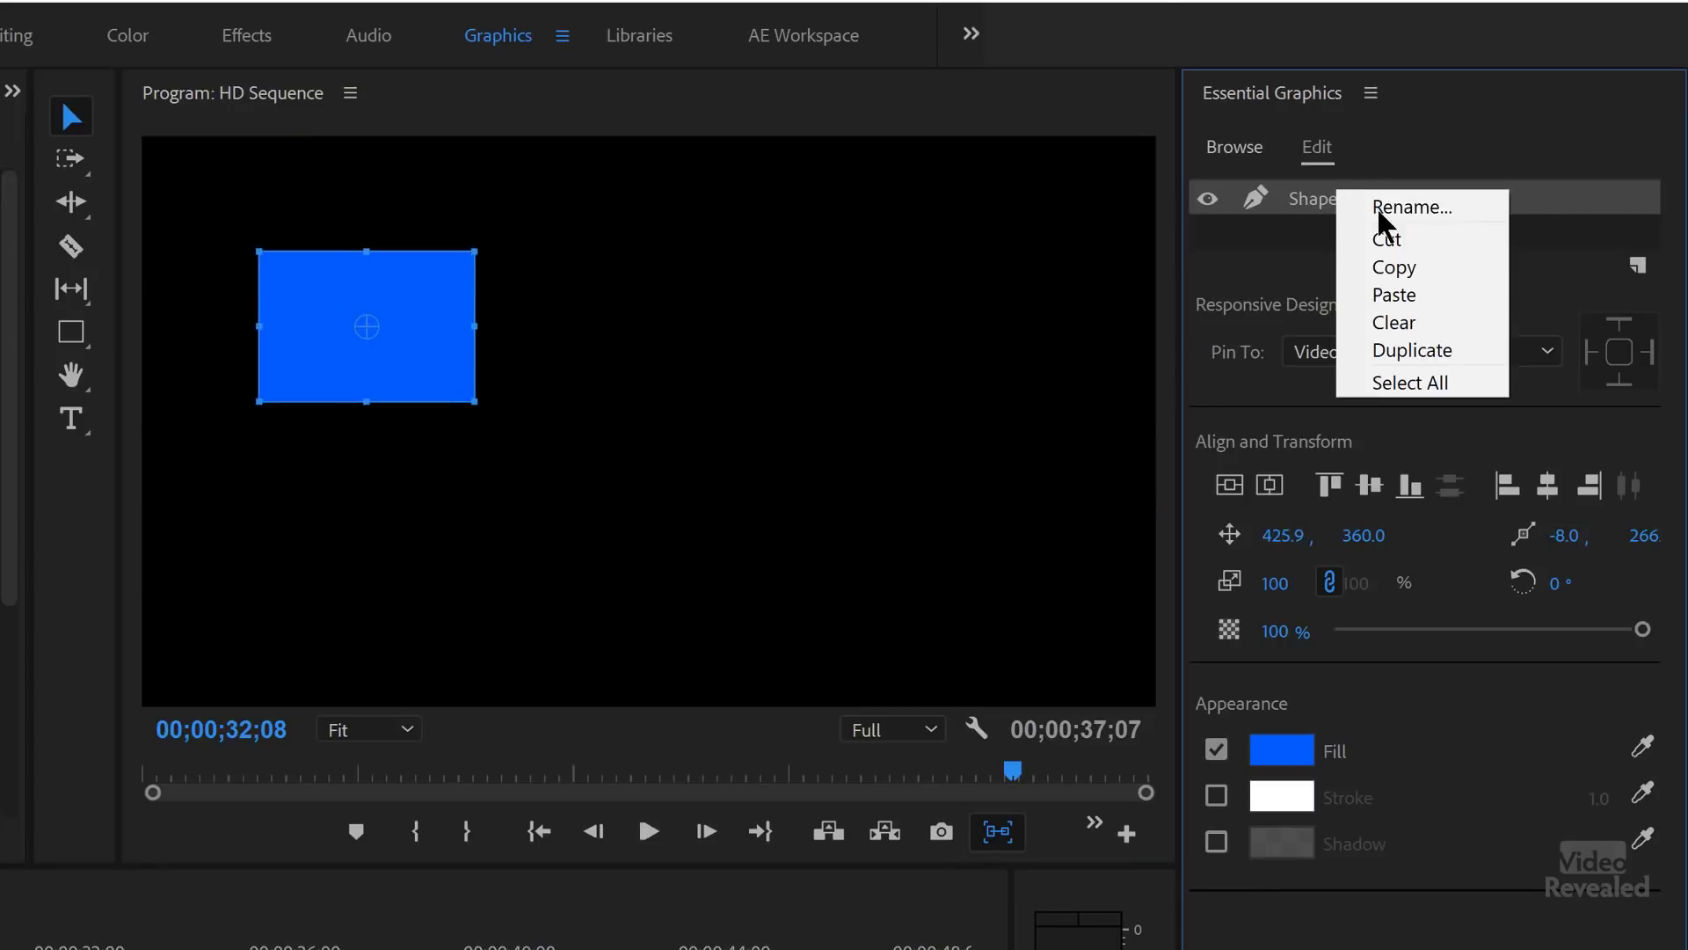
click(1409, 352)
drag(451, 325, 737, 443)
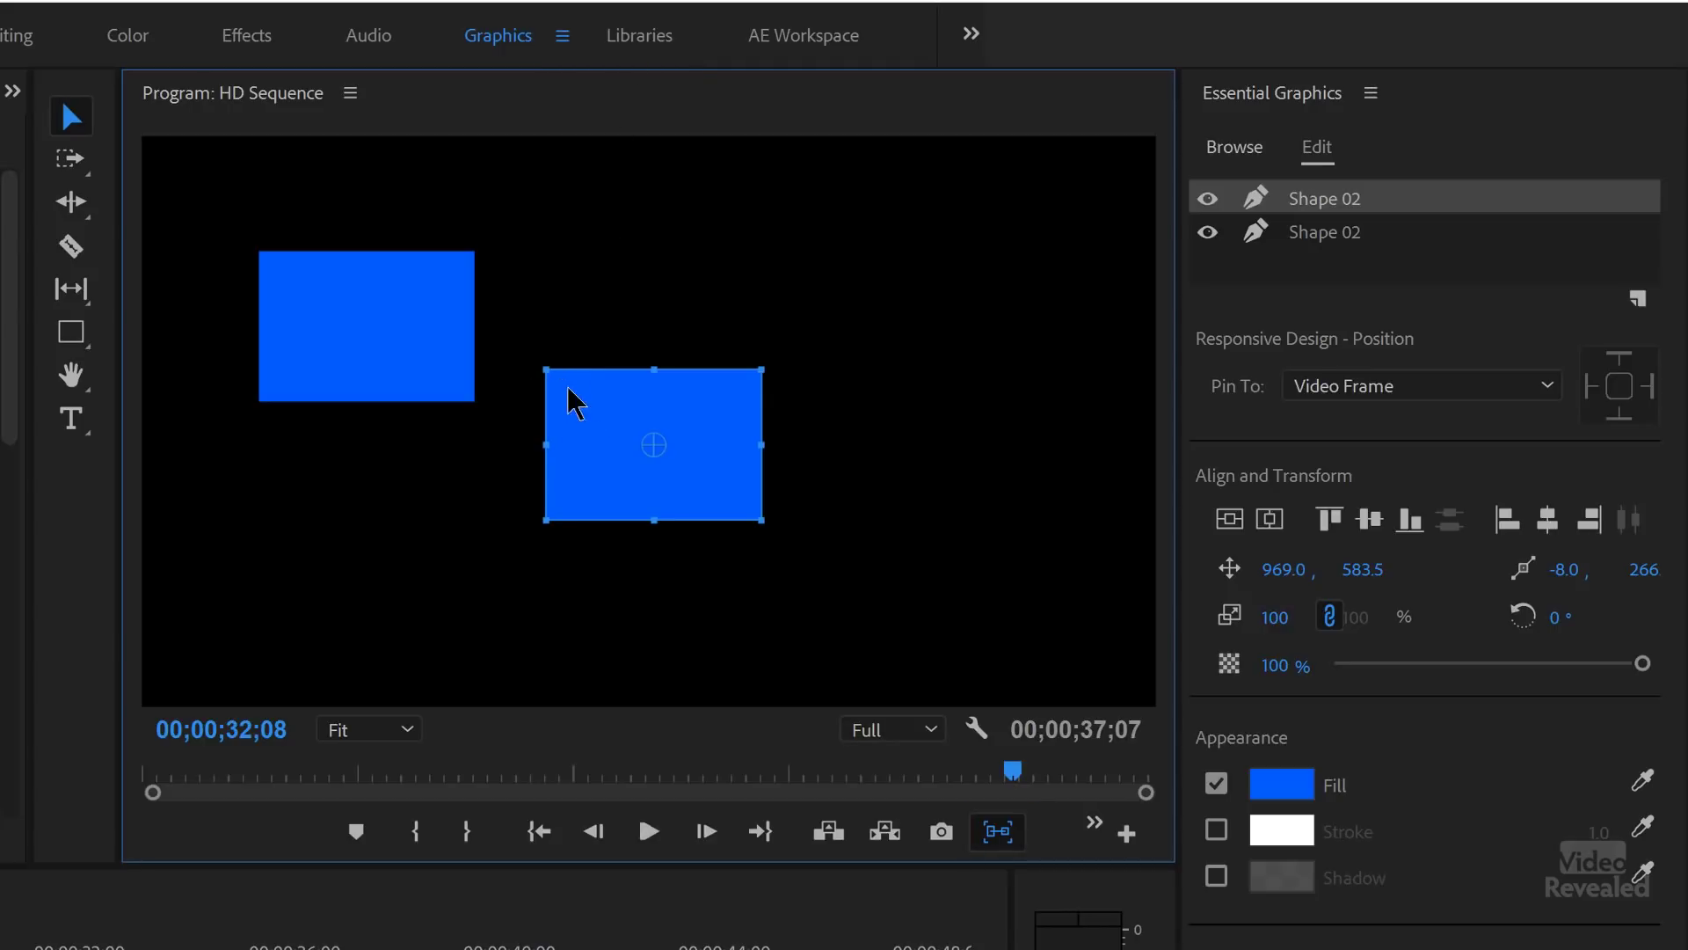
drag(550, 364, 539, 365)
key(ctrl+z)
drag(574, 404, 492, 424)
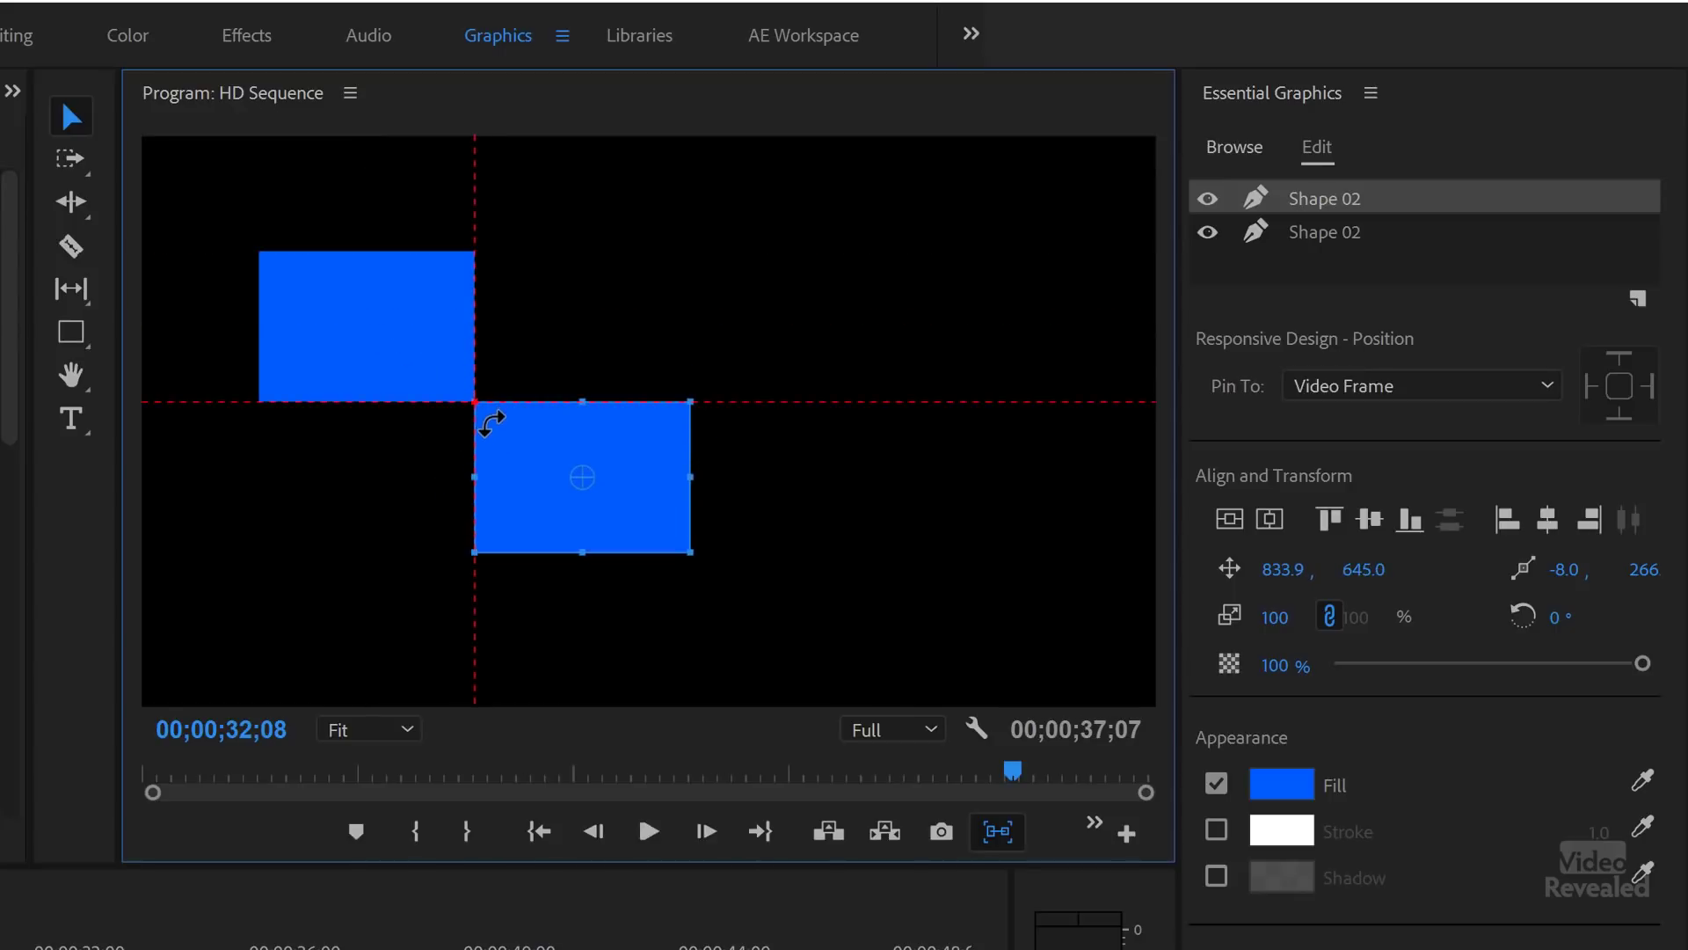
Step: Flatten both rectangles into lower-third bars and stack the shorter one directly on top of the longer one at the lower left
drag(538, 527, 351, 588)
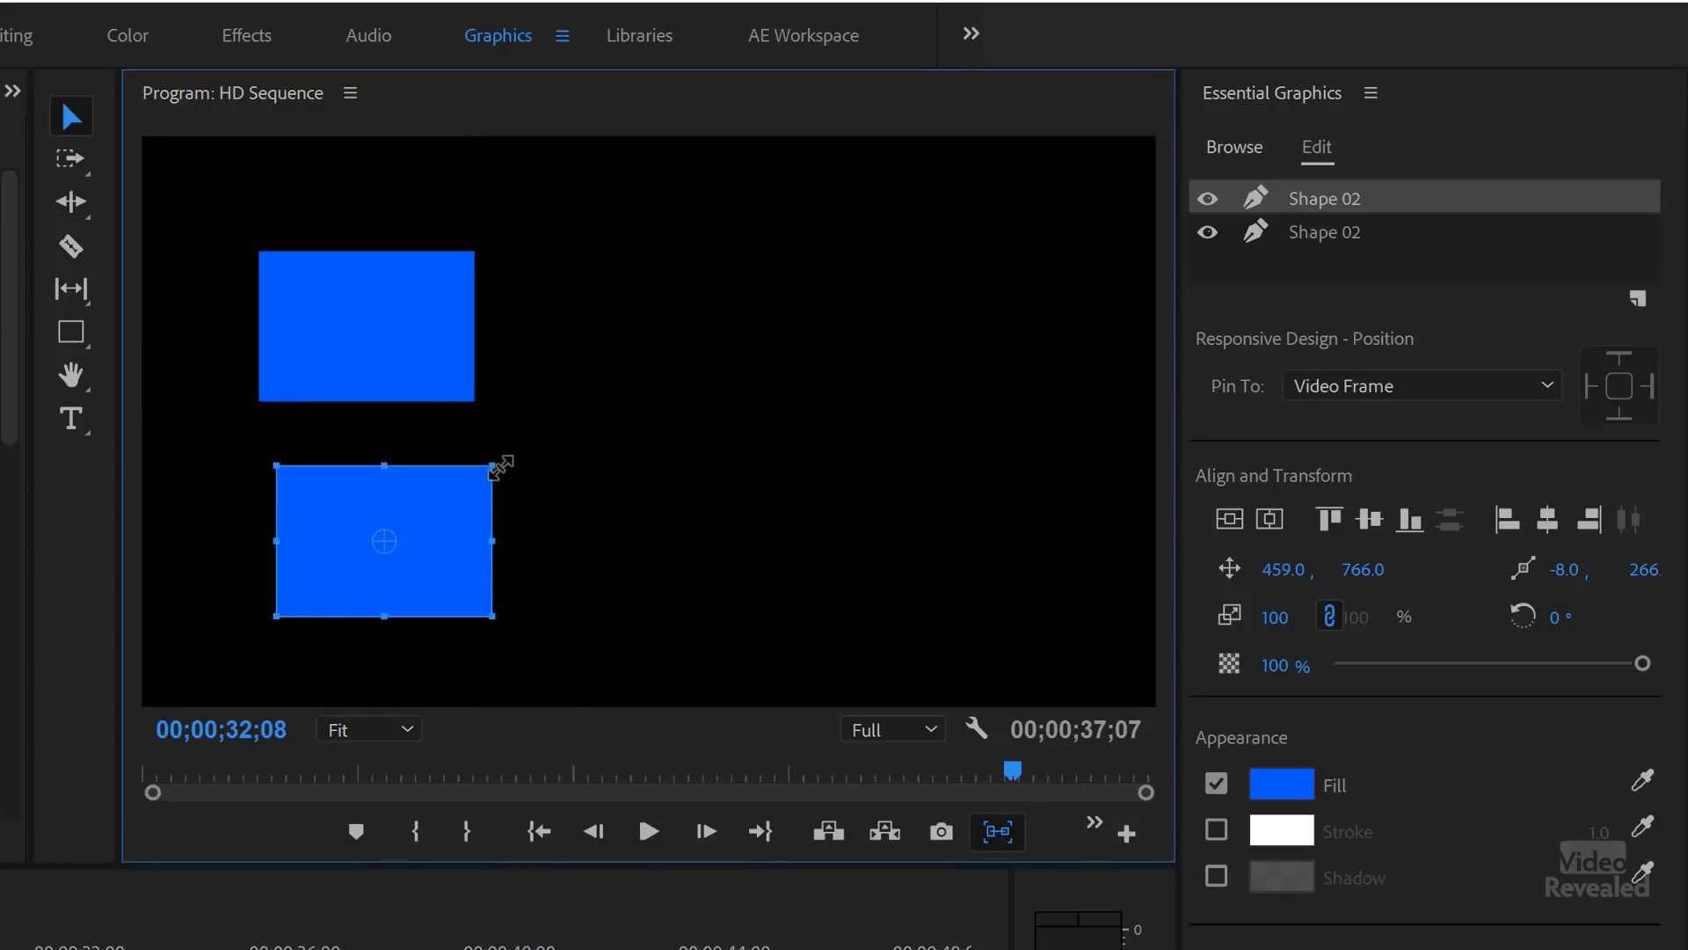
drag(504, 546, 518, 572)
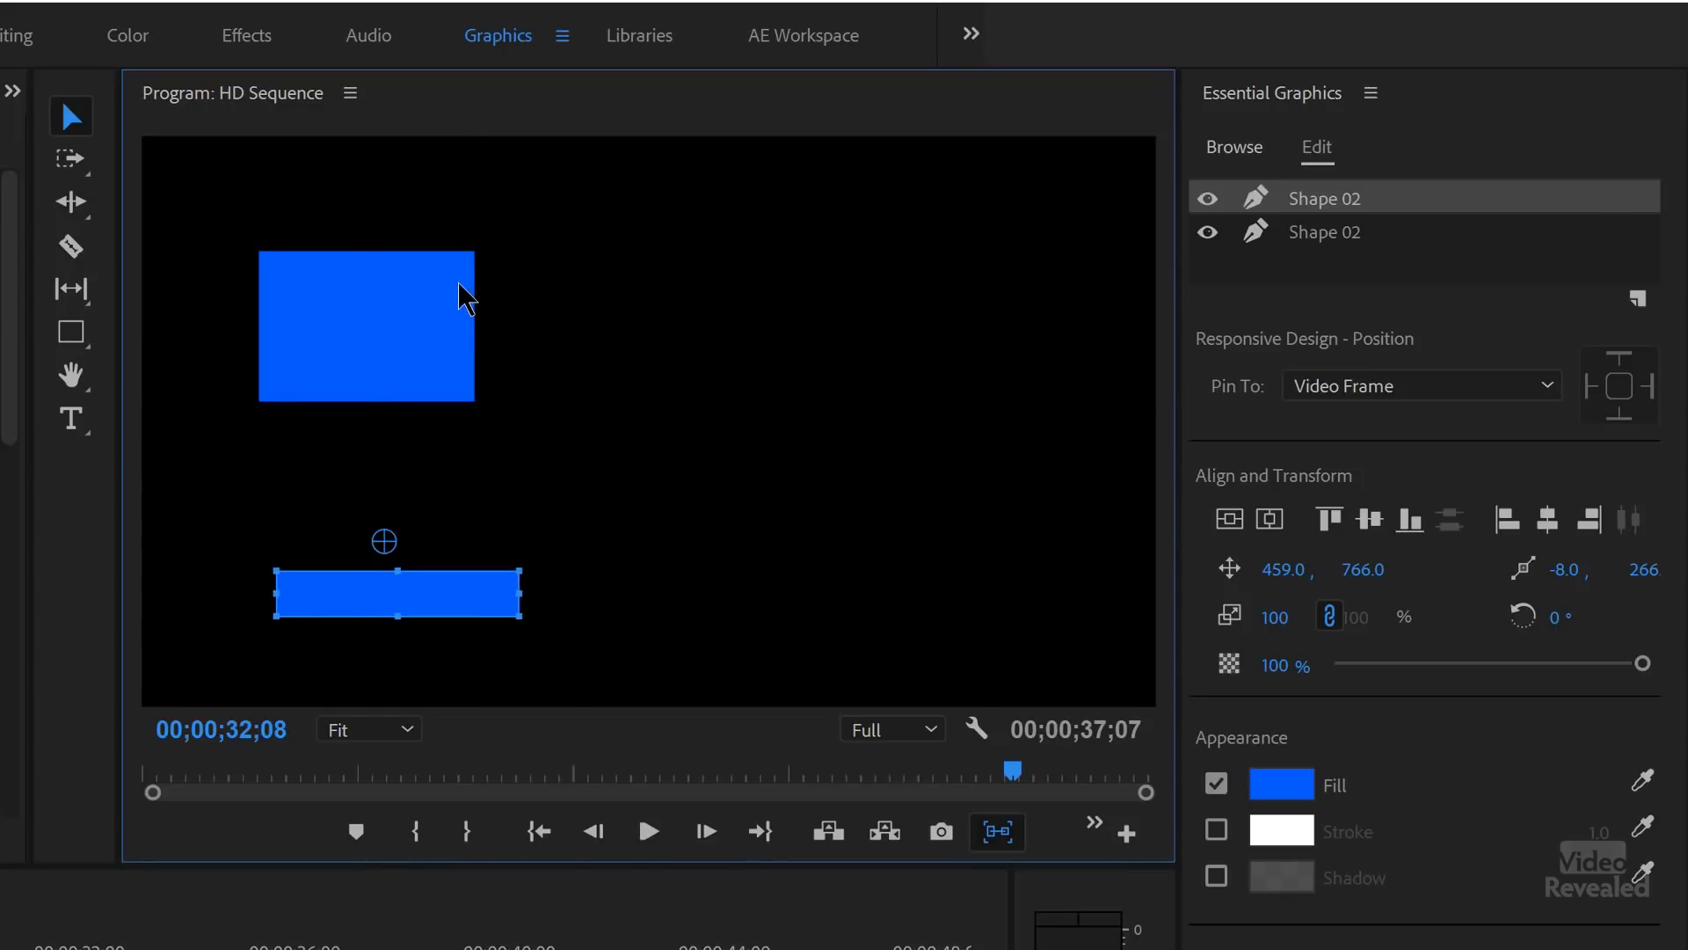
click(460, 293)
drag(475, 253, 396, 363)
drag(290, 391, 362, 572)
click(577, 447)
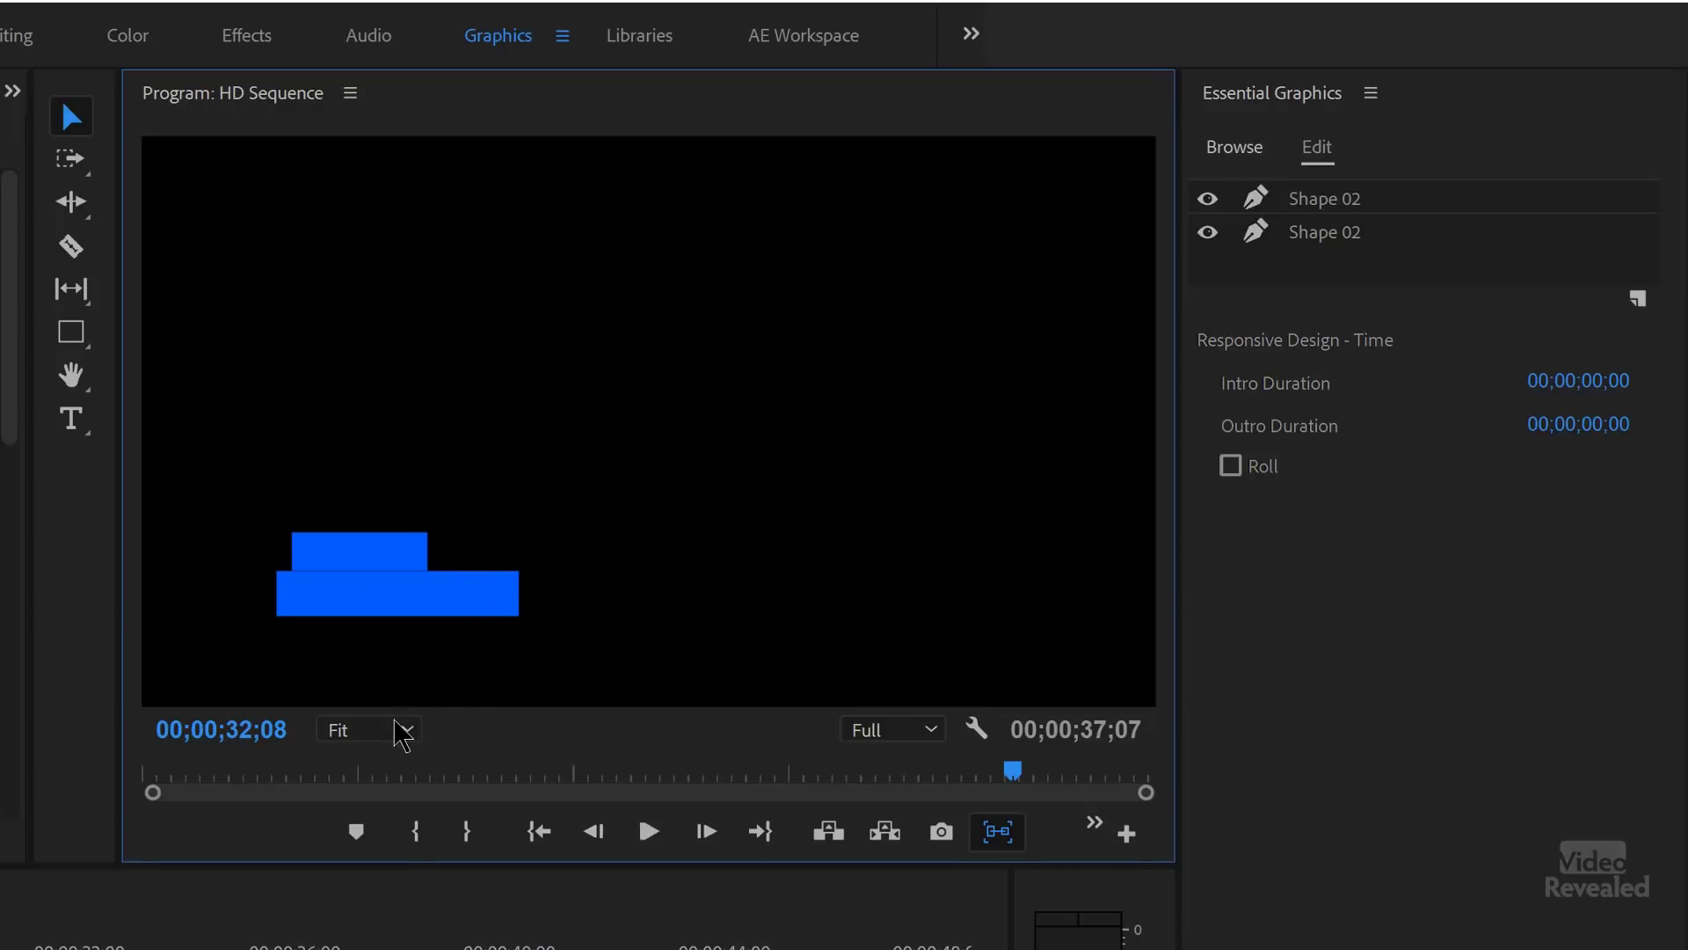
Step: Zoom the program view to 400% and examine the seam between the two stacked bars
click(387, 730)
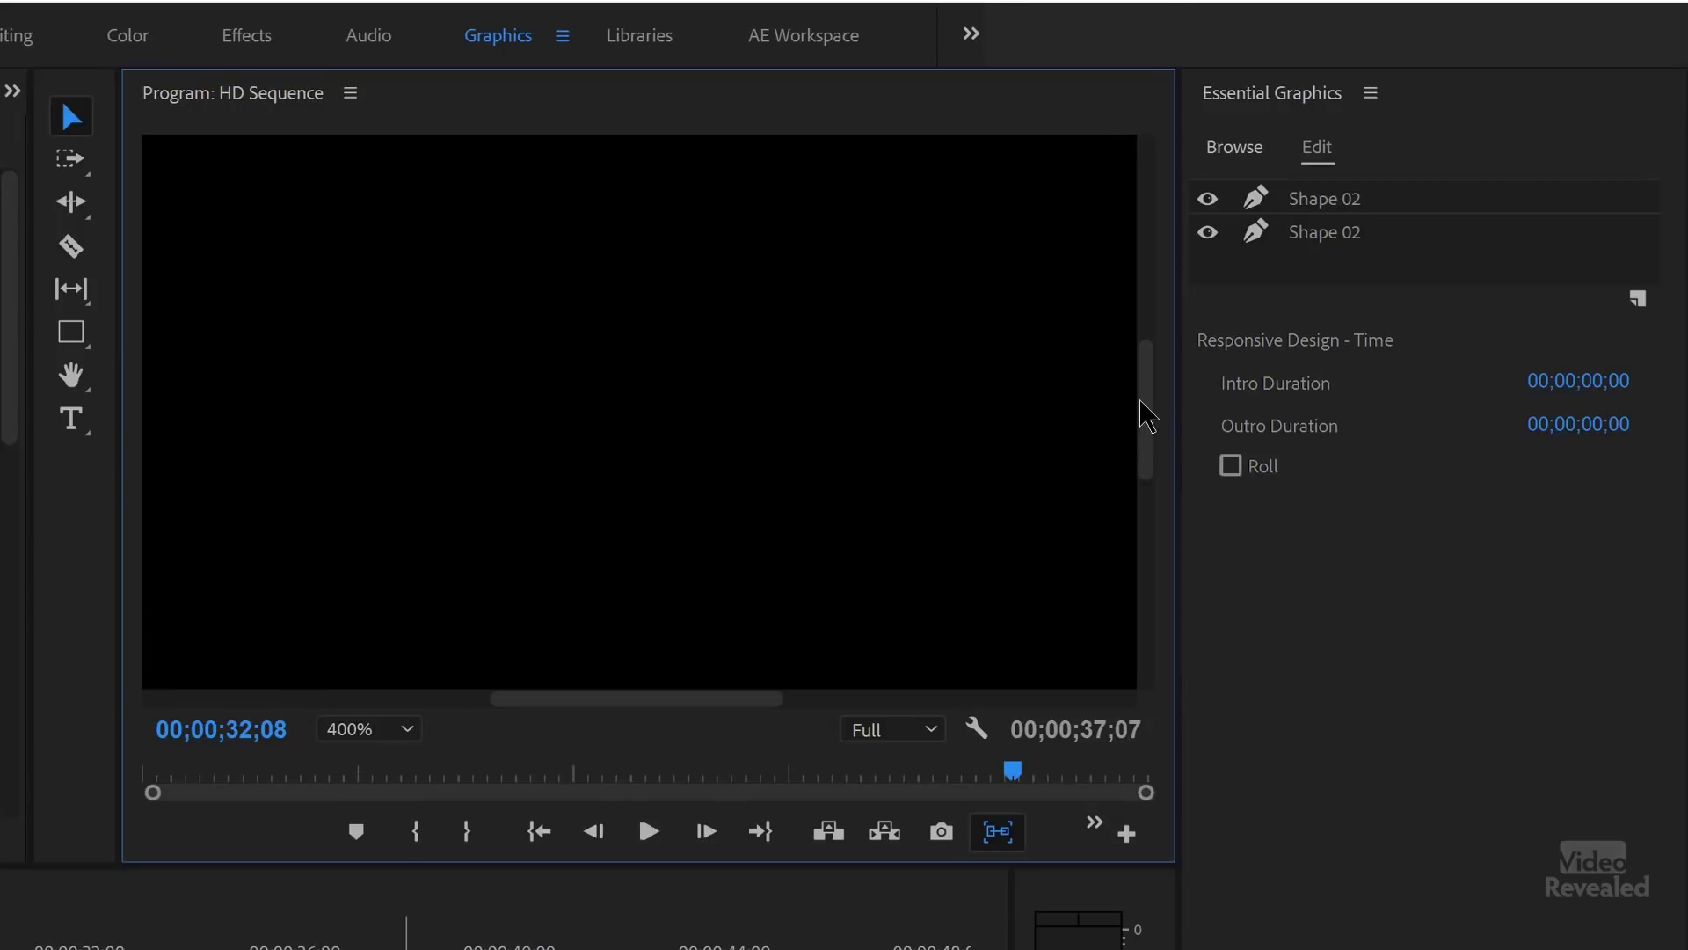
drag(1149, 424, 1137, 531)
drag(558, 703, 352, 723)
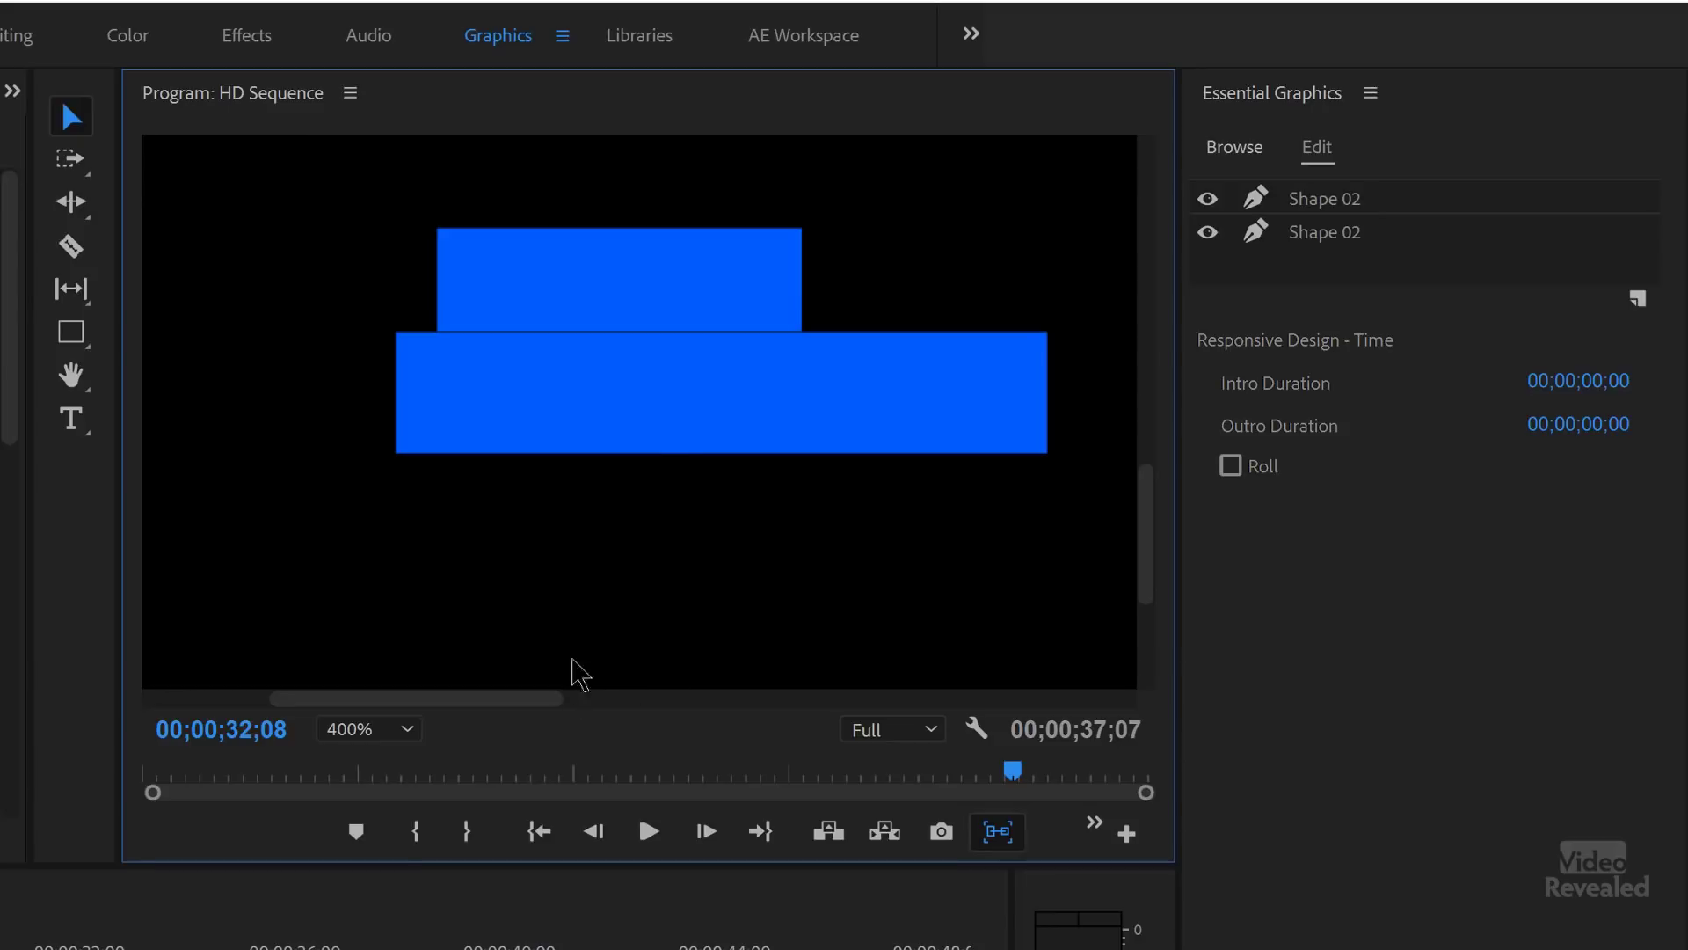
click(486, 327)
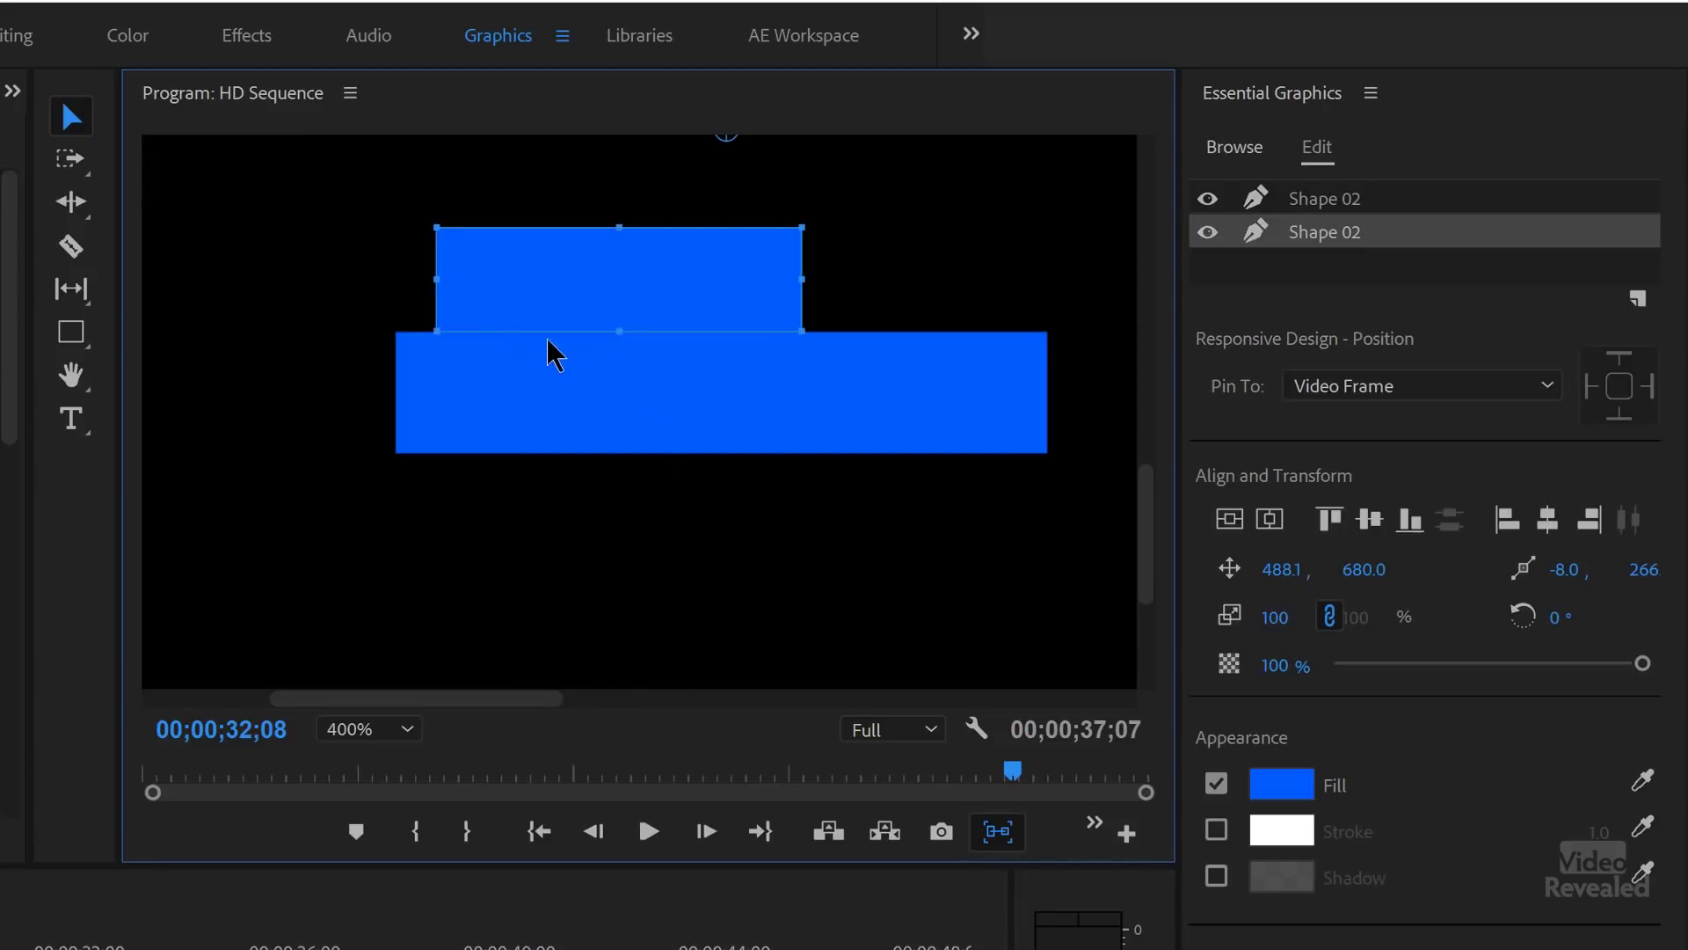
click(374, 280)
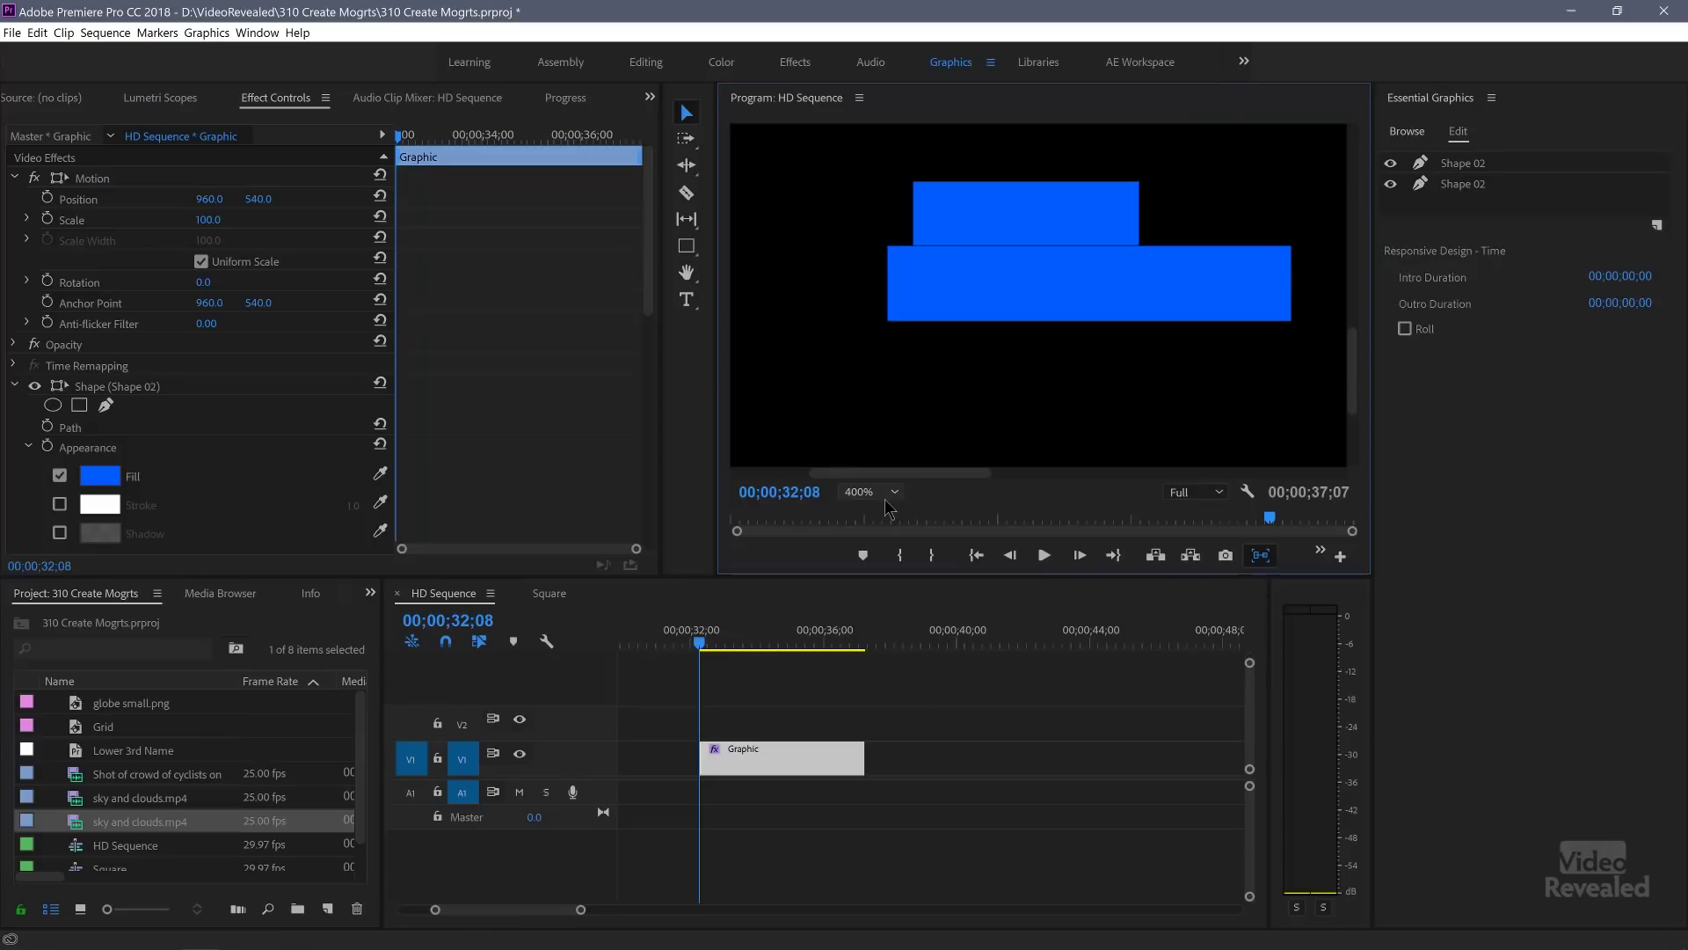
Step: Delete both stacked bars from the graphic
click(889, 492)
click(892, 506)
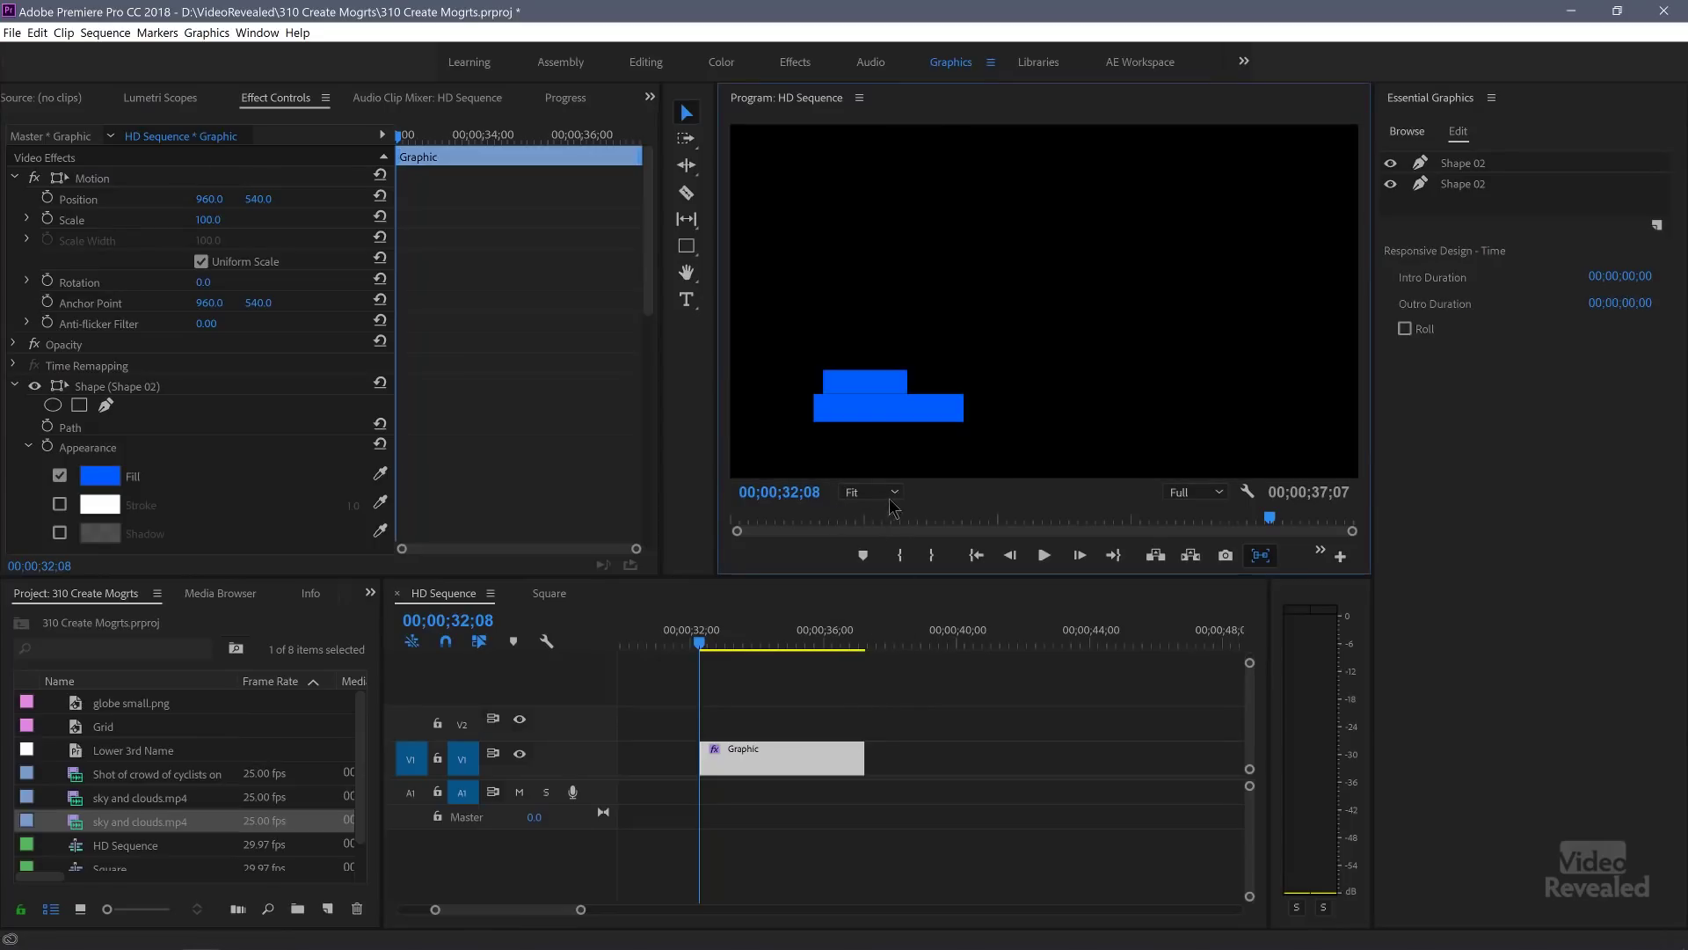
click(877, 426)
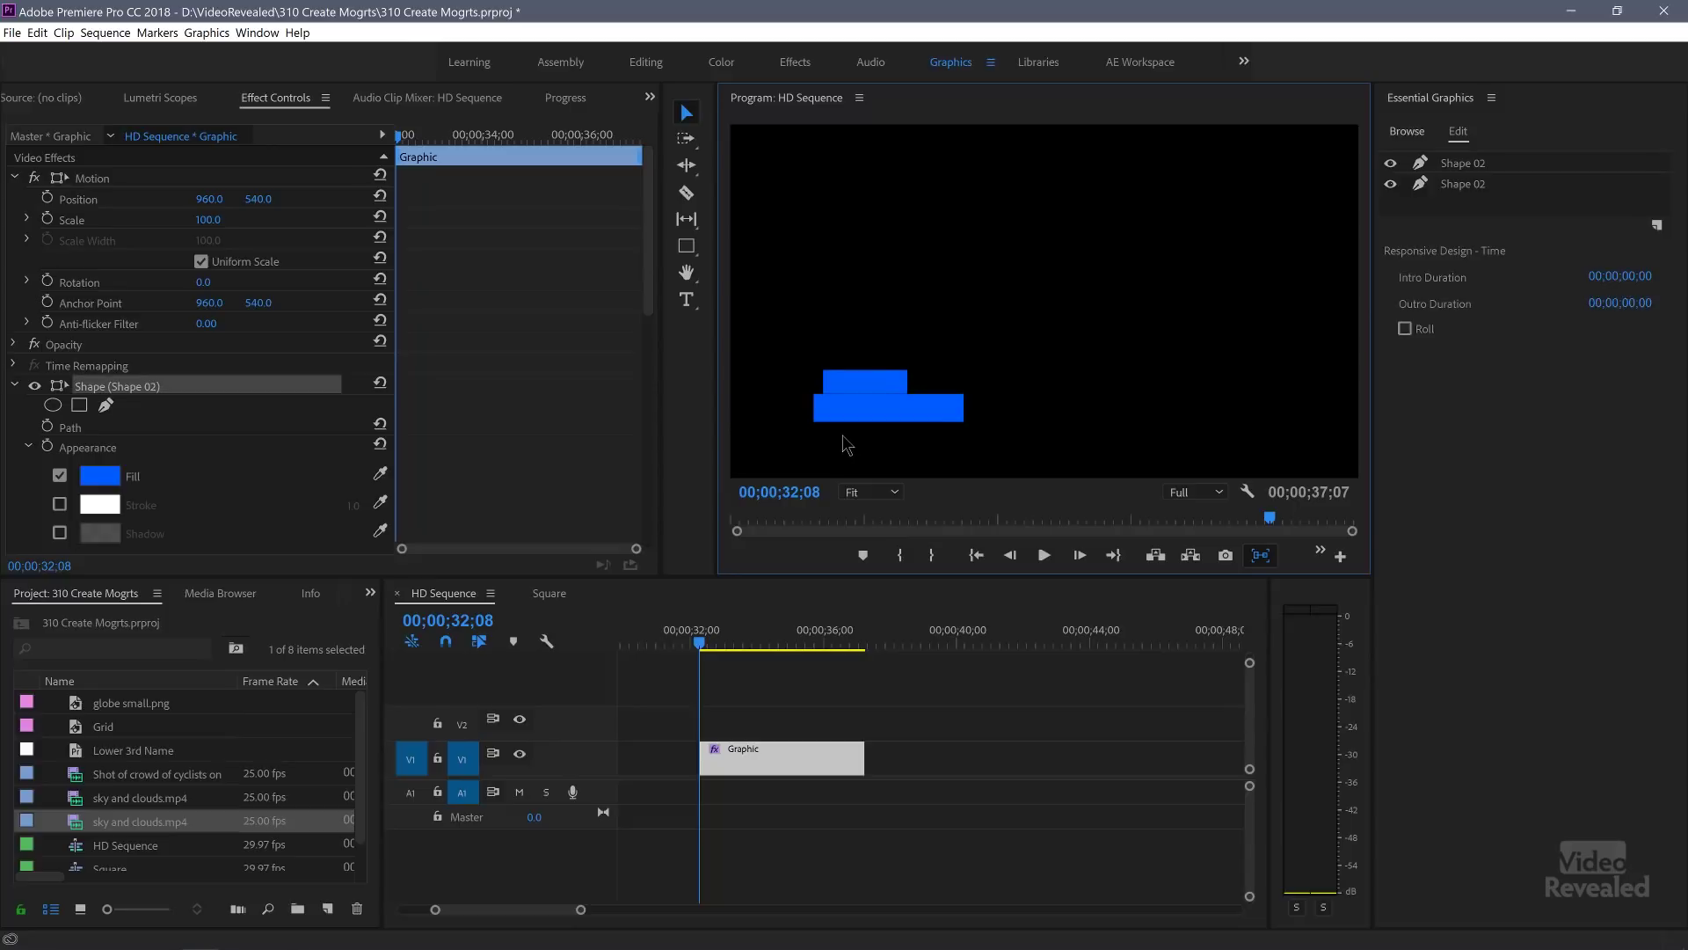
key(Delete)
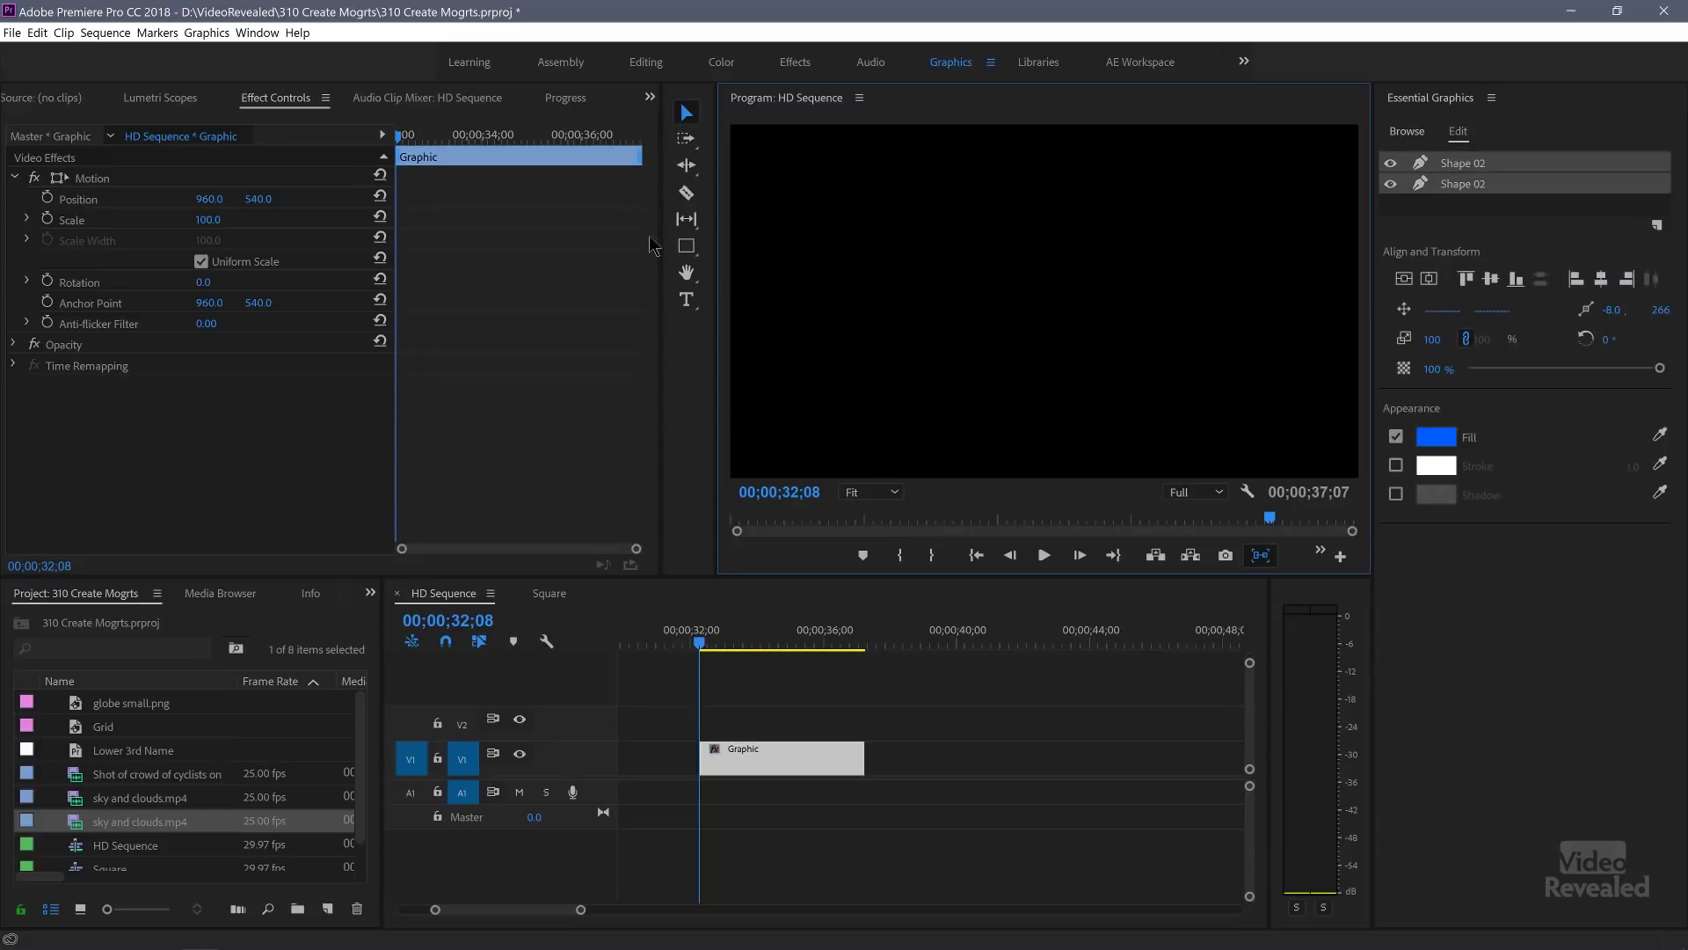
Step: Draw a blue circle left of the frame's centre with the Ellipse Tool
click(683, 249)
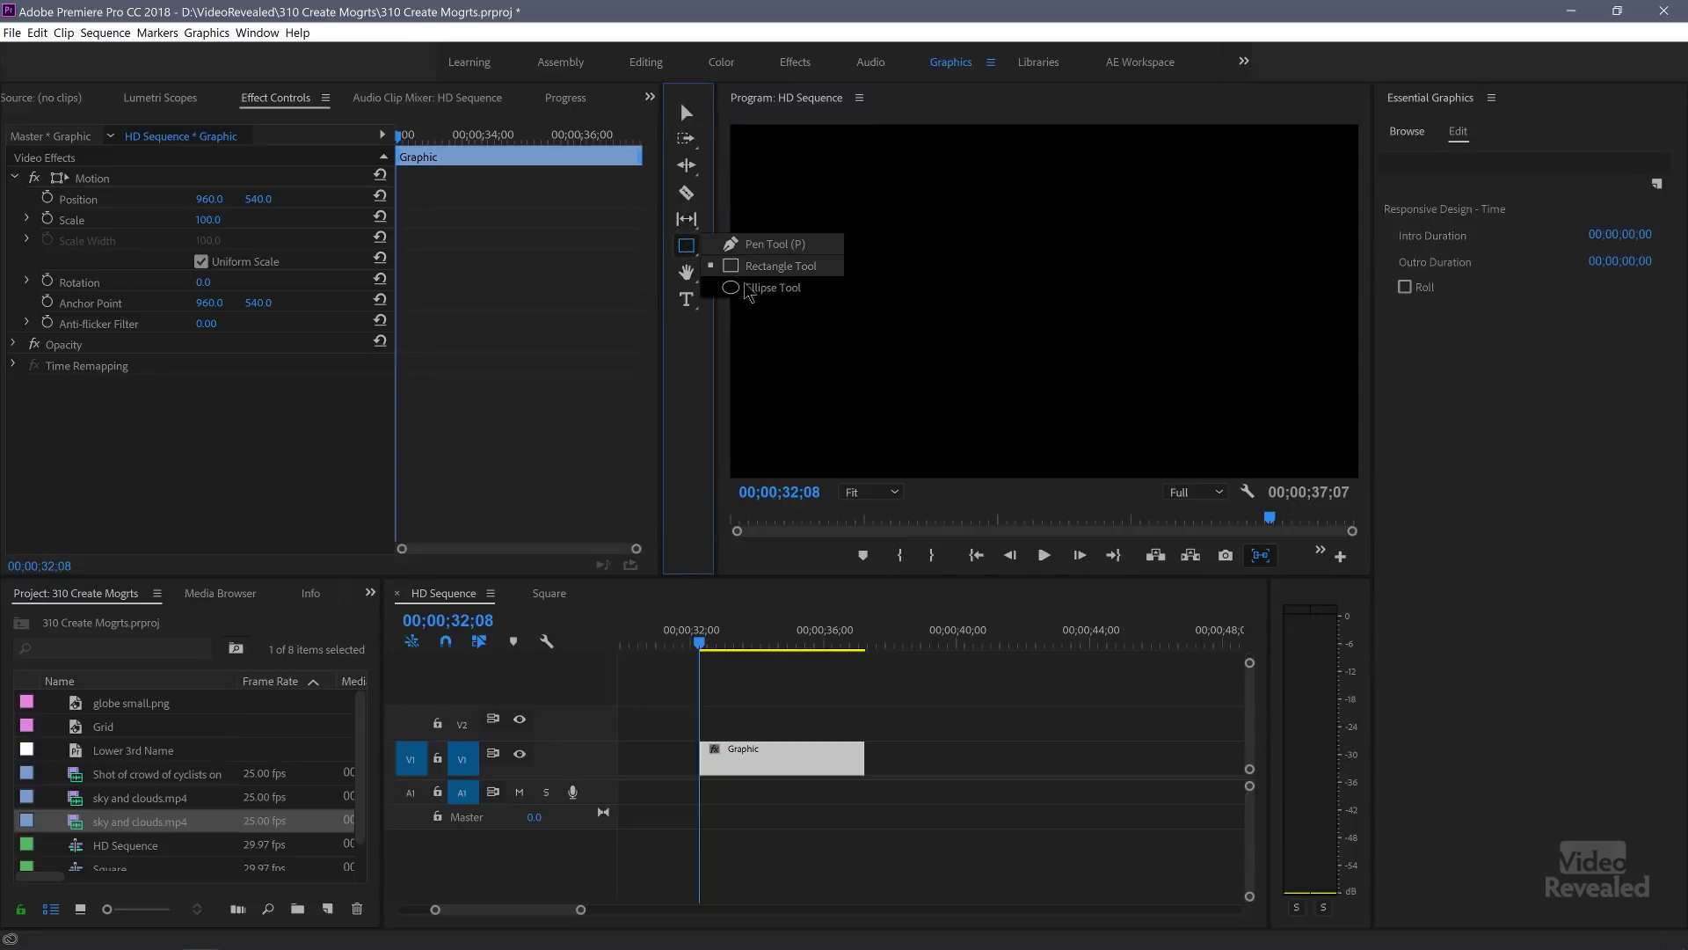
click(769, 285)
drag(944, 316, 945, 318)
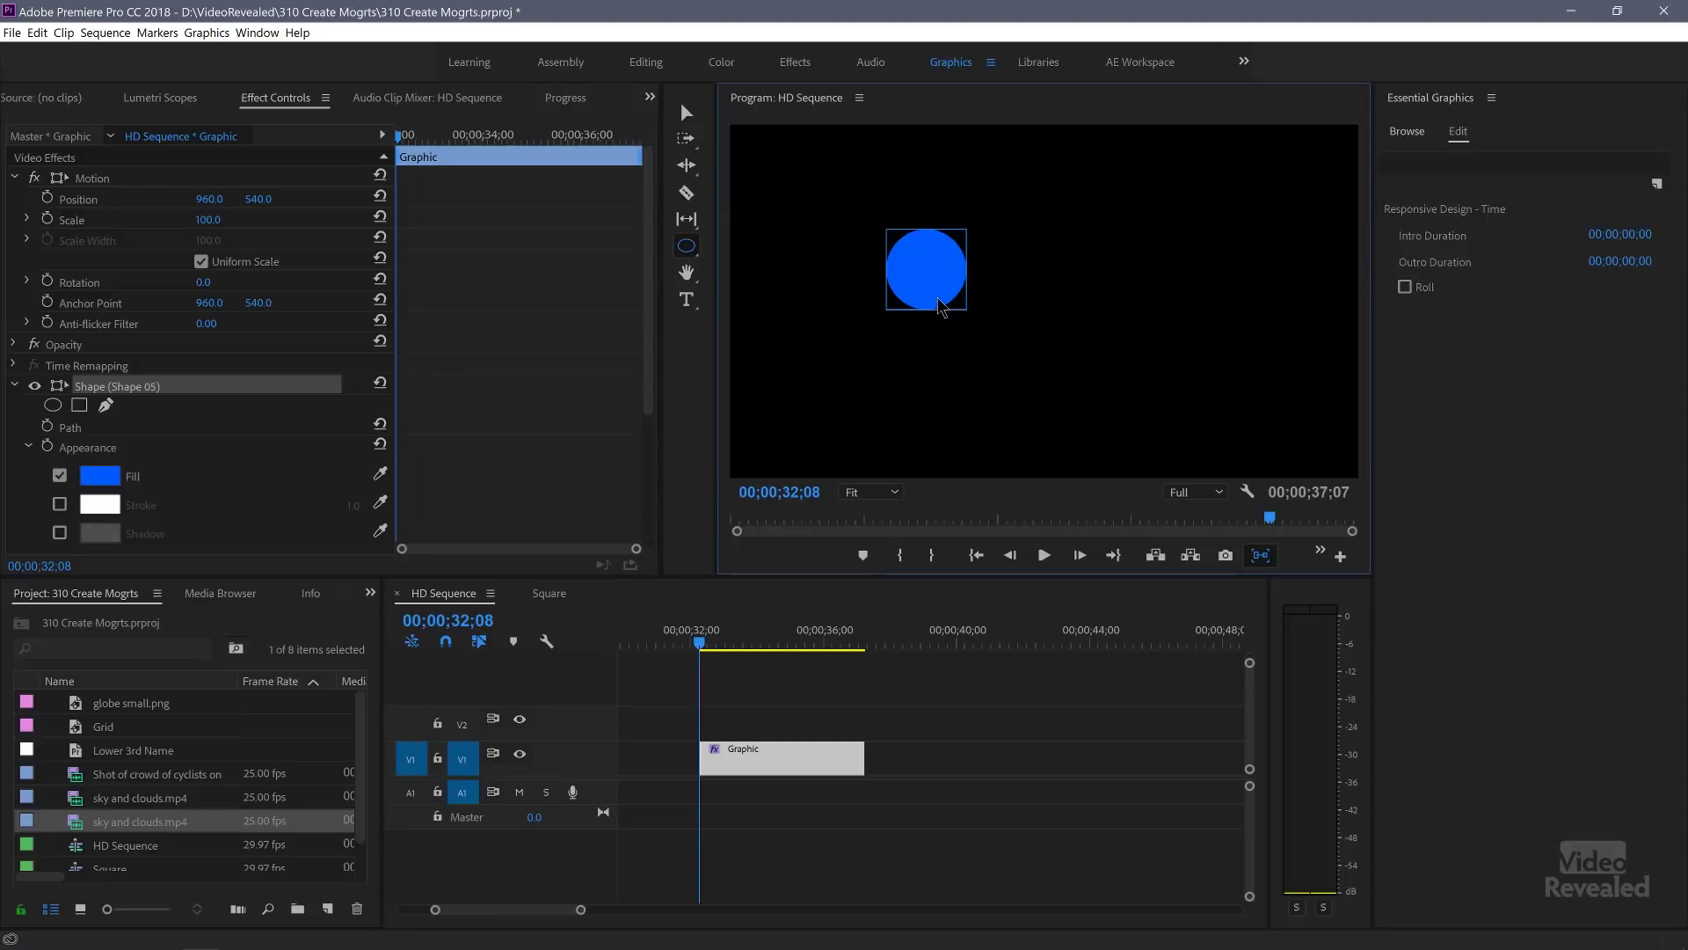
Step: Enlarge the circle layer to 720% with its own scale setting, then undo the enlargement
click(687, 112)
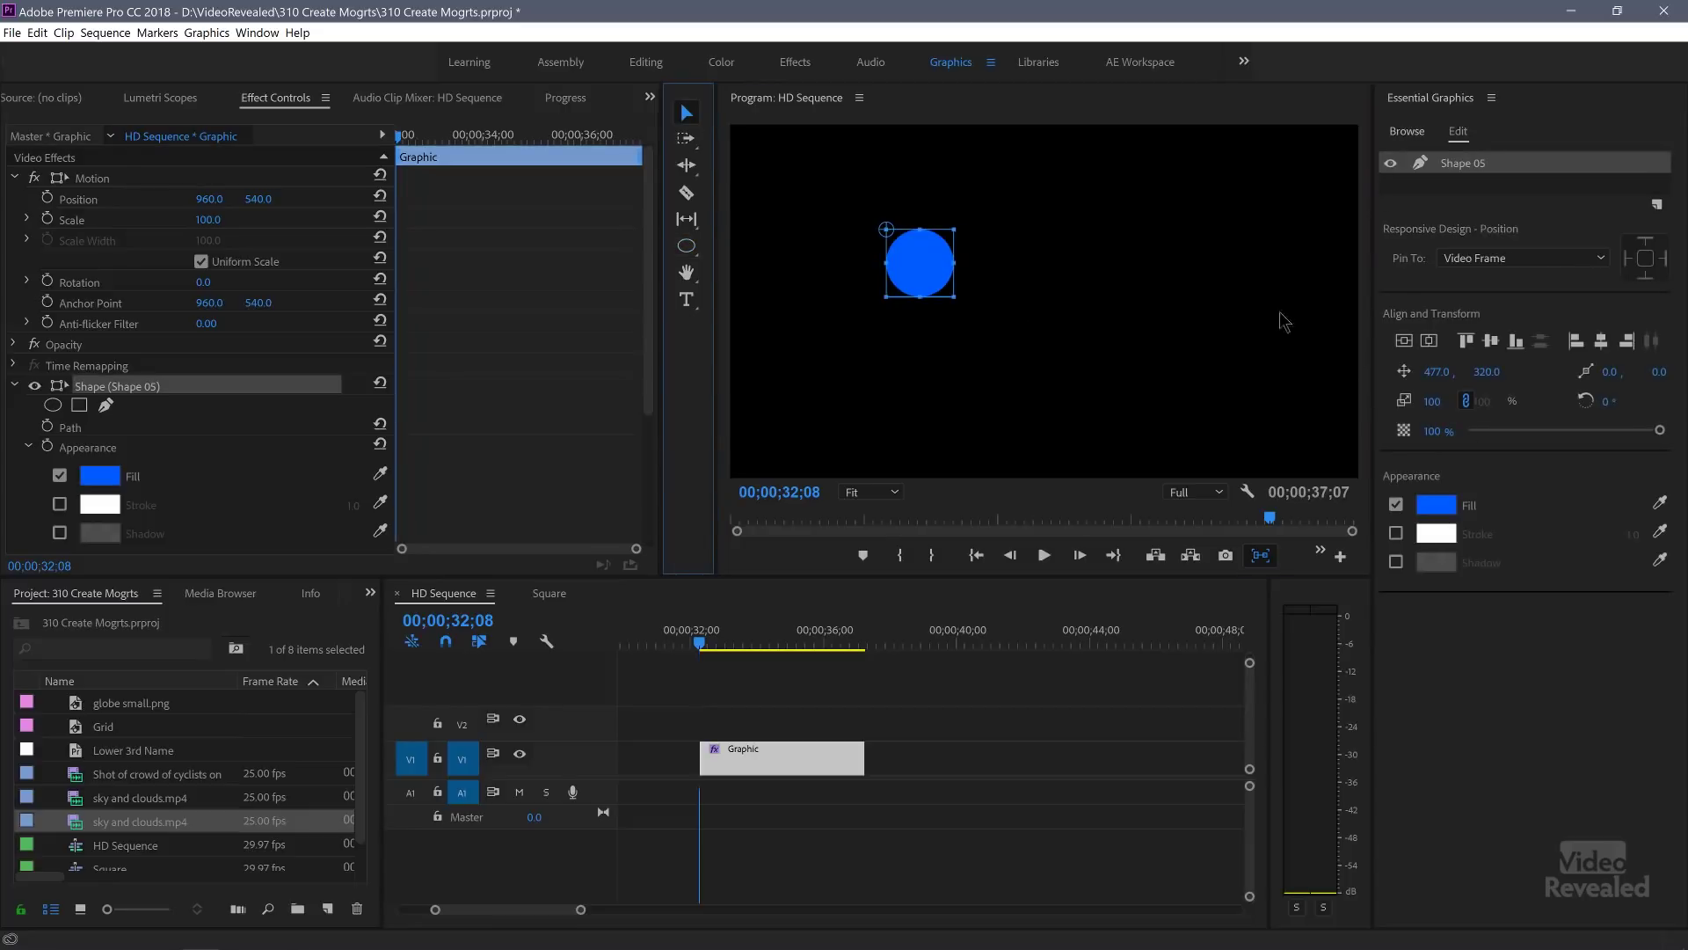
drag(1436, 404, 1390, 340)
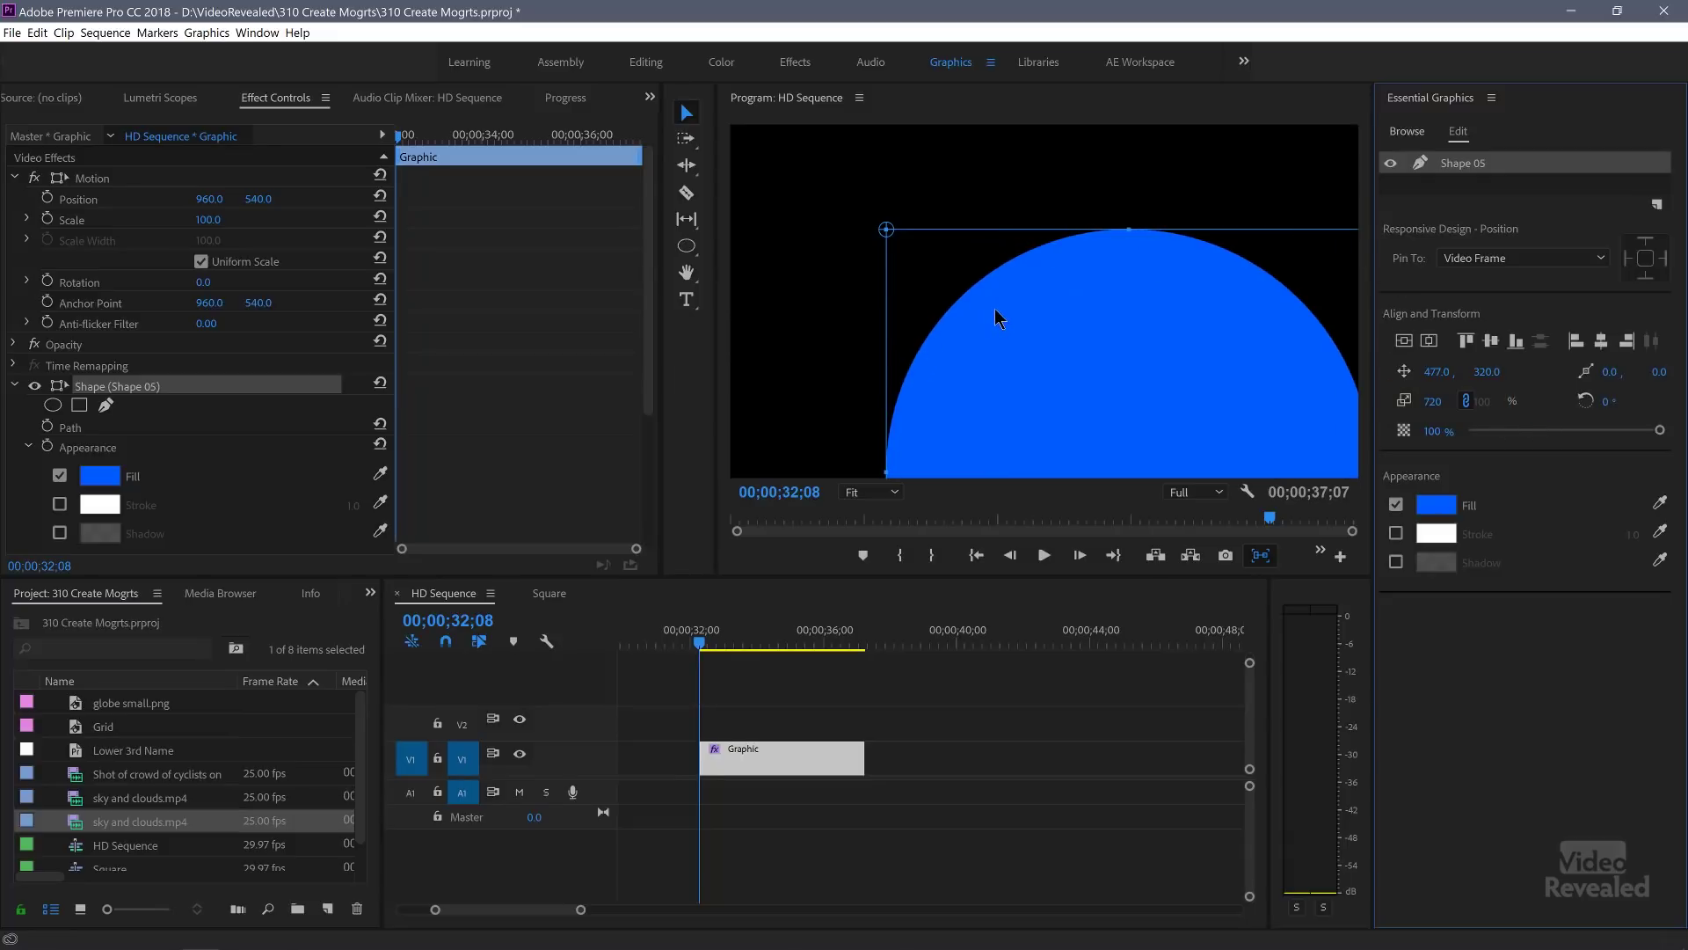
key(ctrl+z)
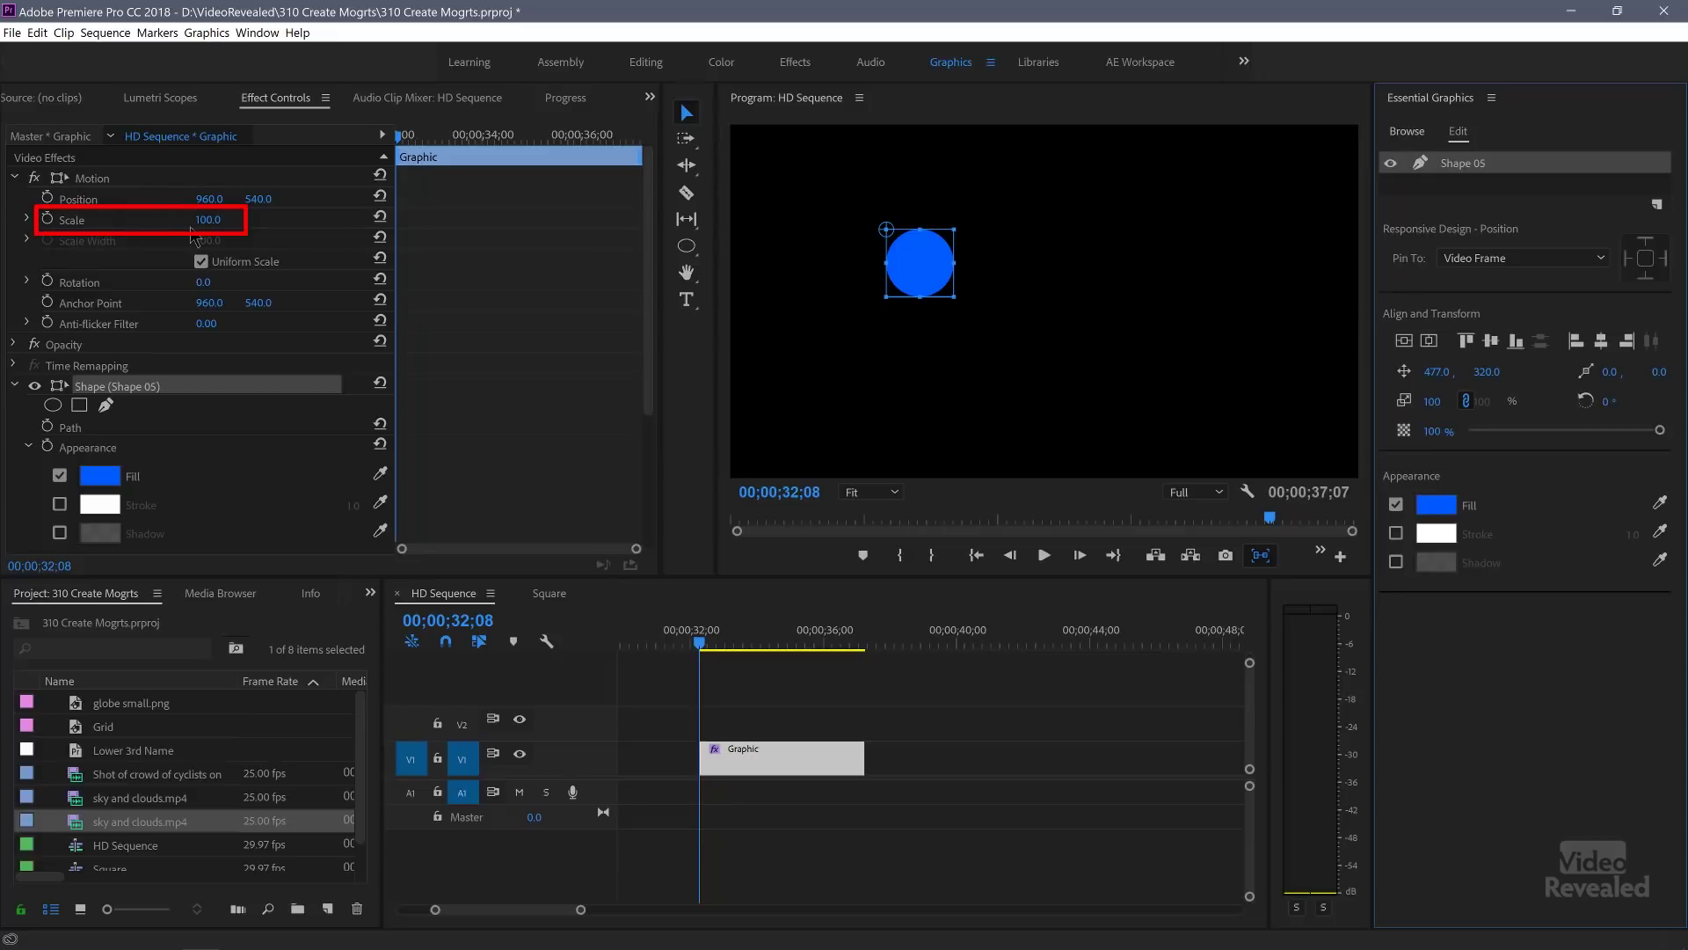
Step: Move the circle near the frame's centre while enlarging the graphic clip's Motion scale up to 1433%, then reset that scale
drag(204, 227, 743, 218)
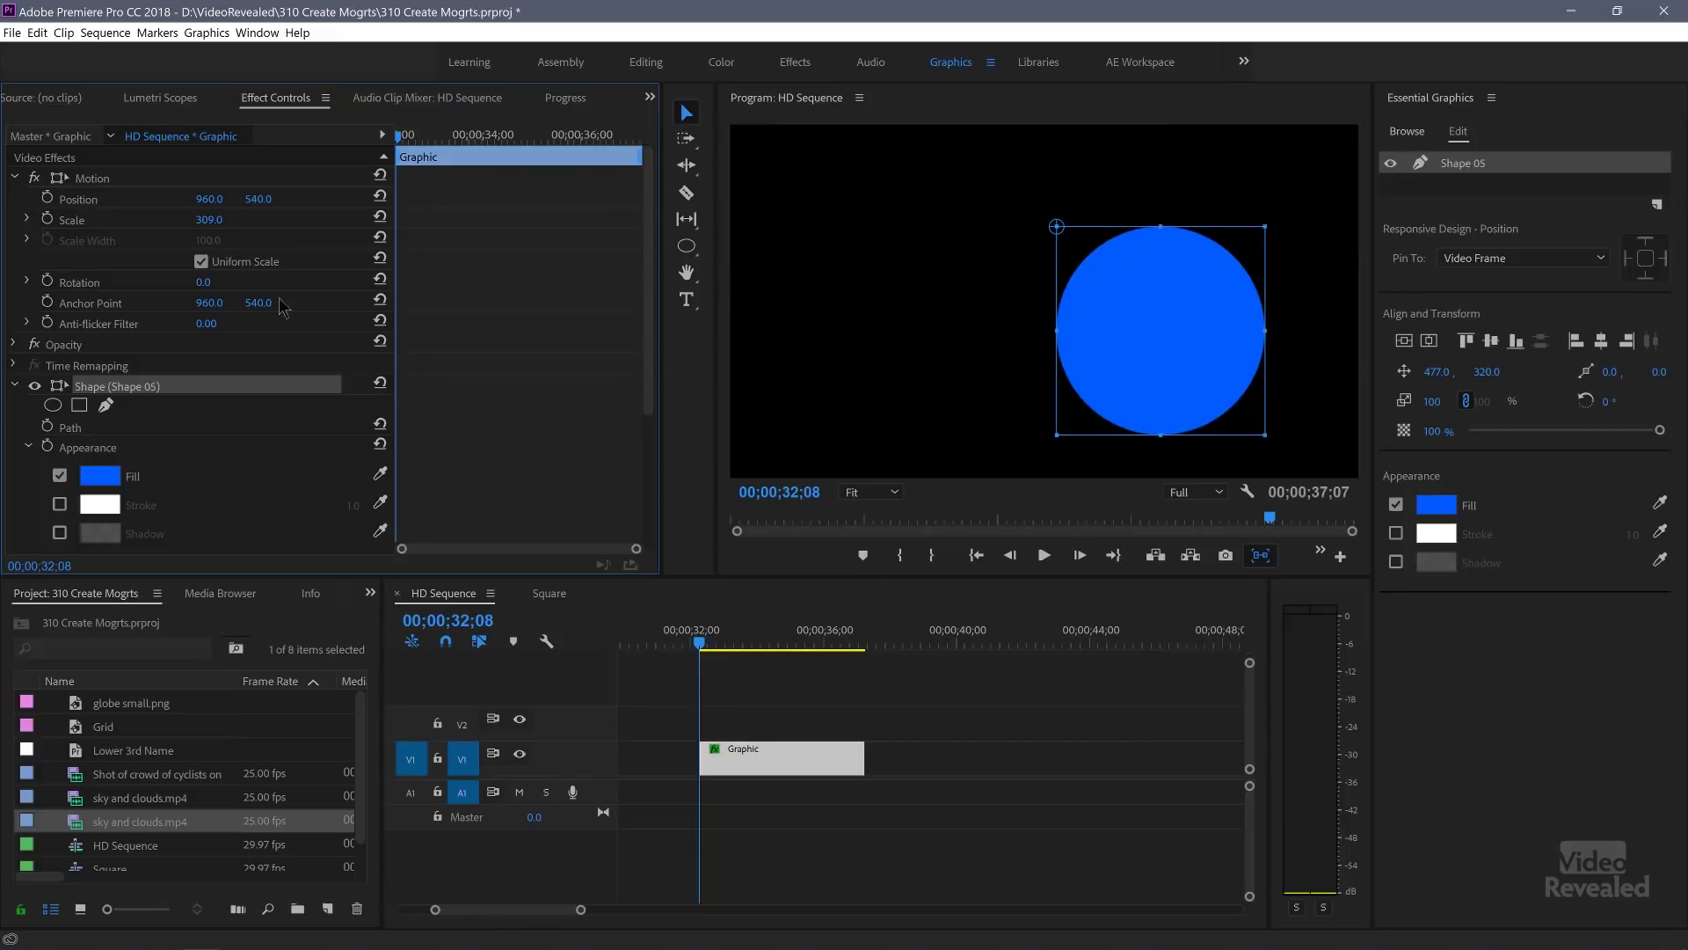
drag(209, 220, 133, 238)
drag(1172, 305, 1040, 318)
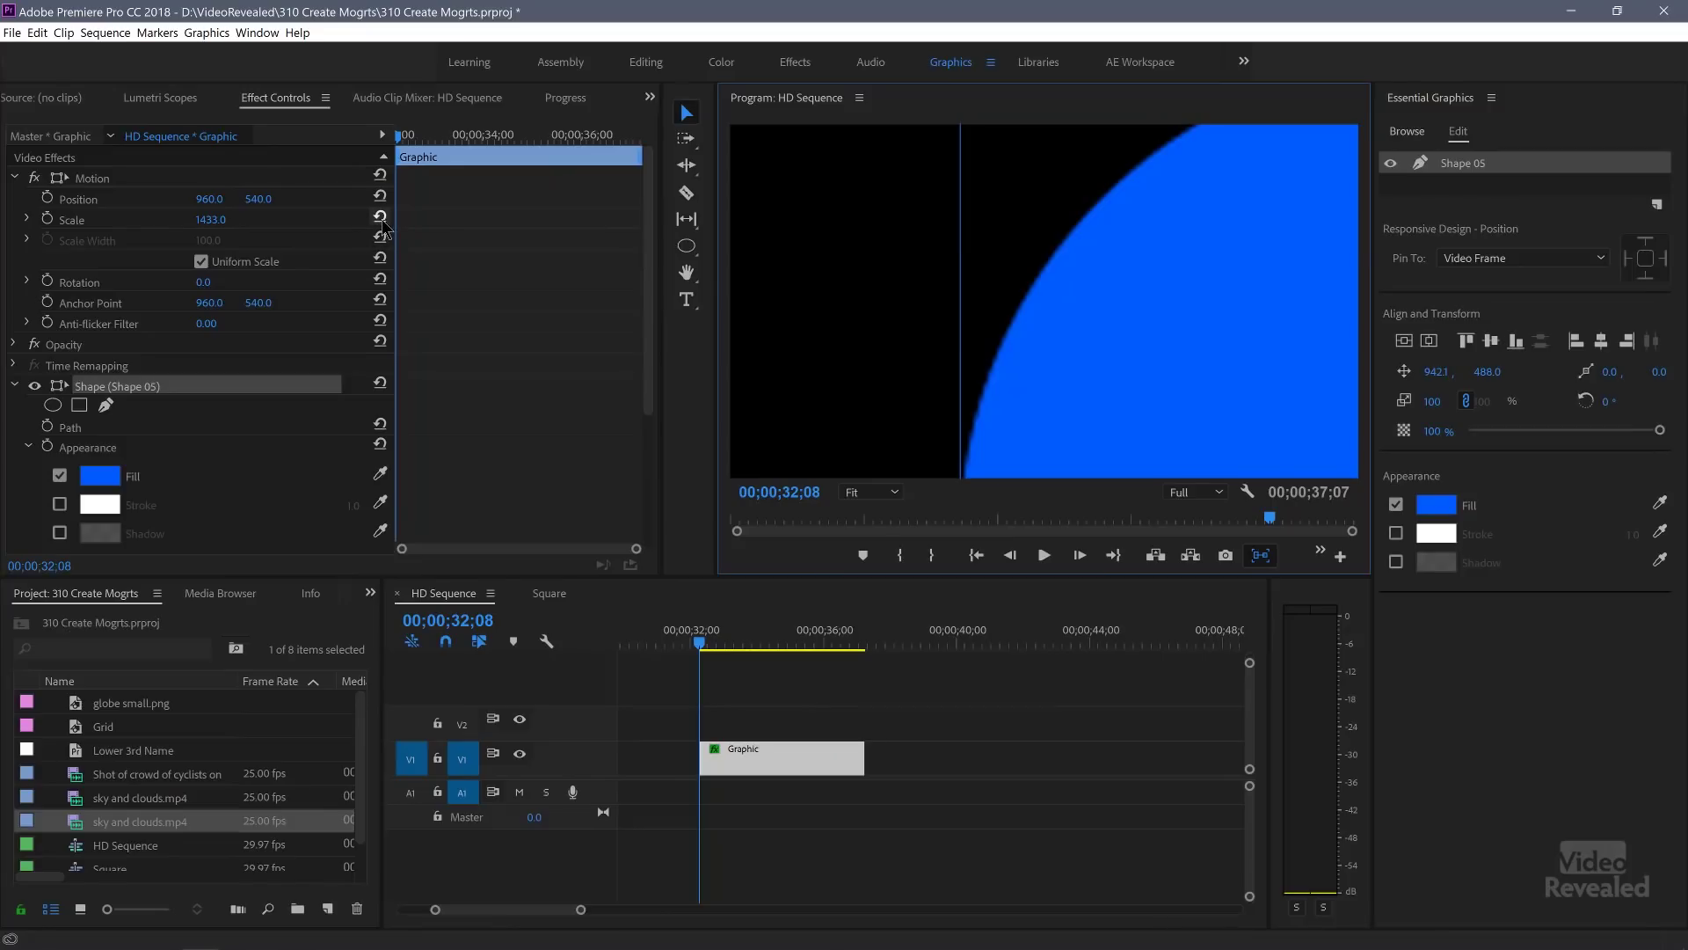
click(380, 217)
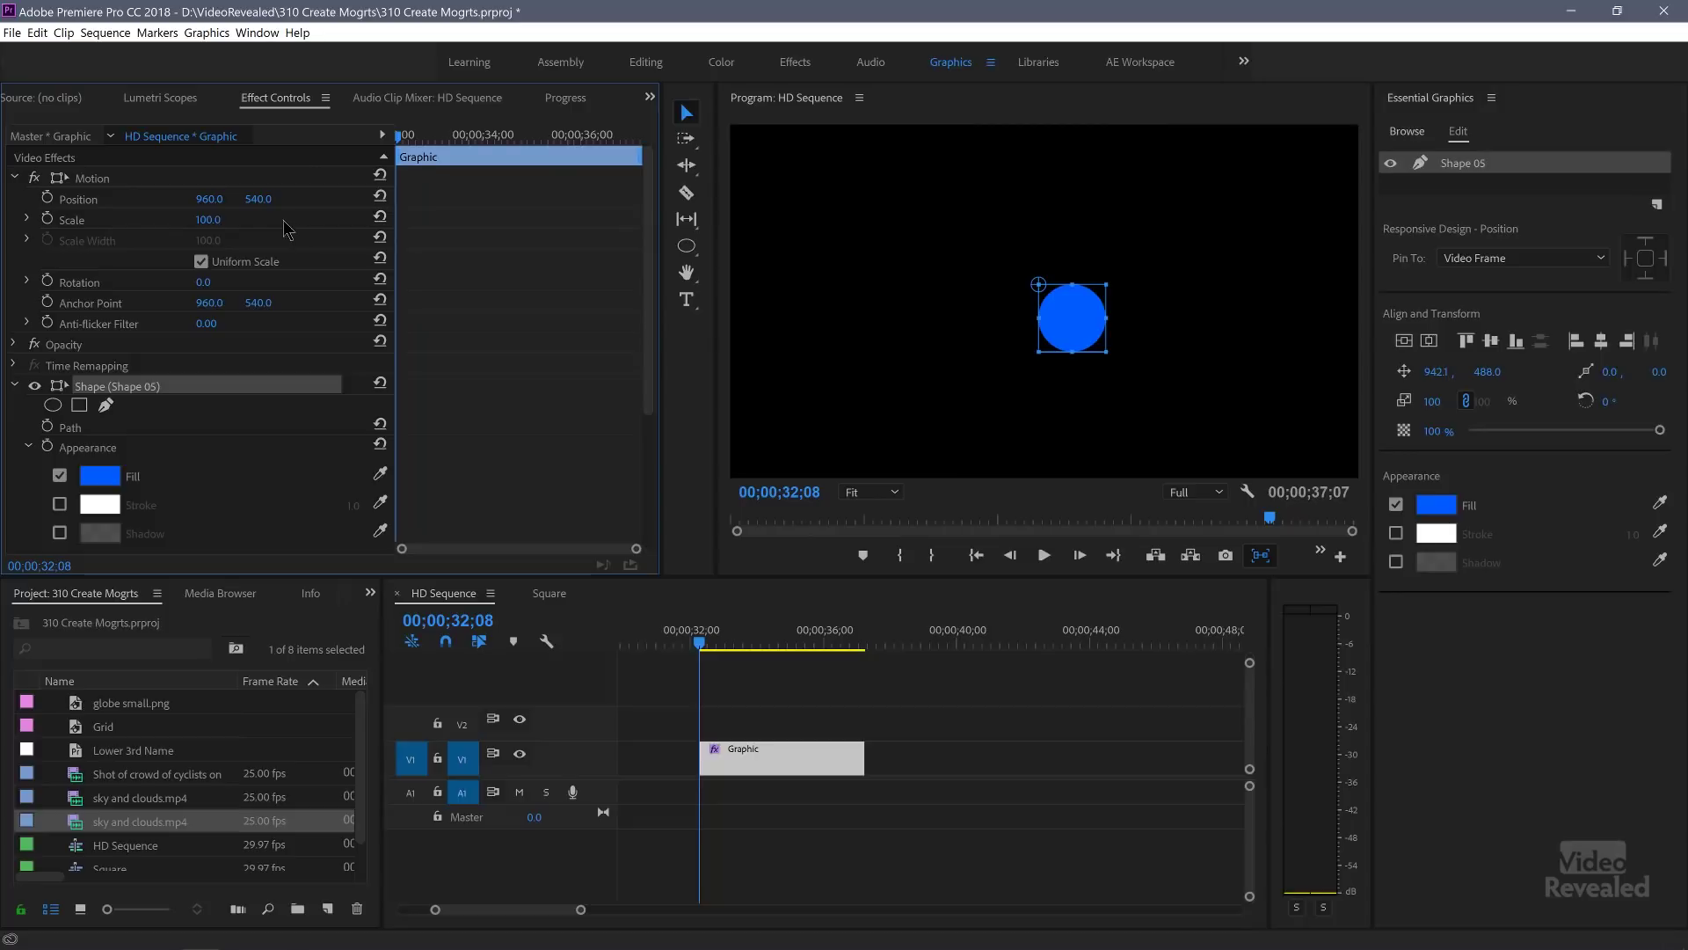
Step: Set the graphic clip's Motion scale to 212 and shift the circle to position 840, 477
drag(195, 231, 284, 252)
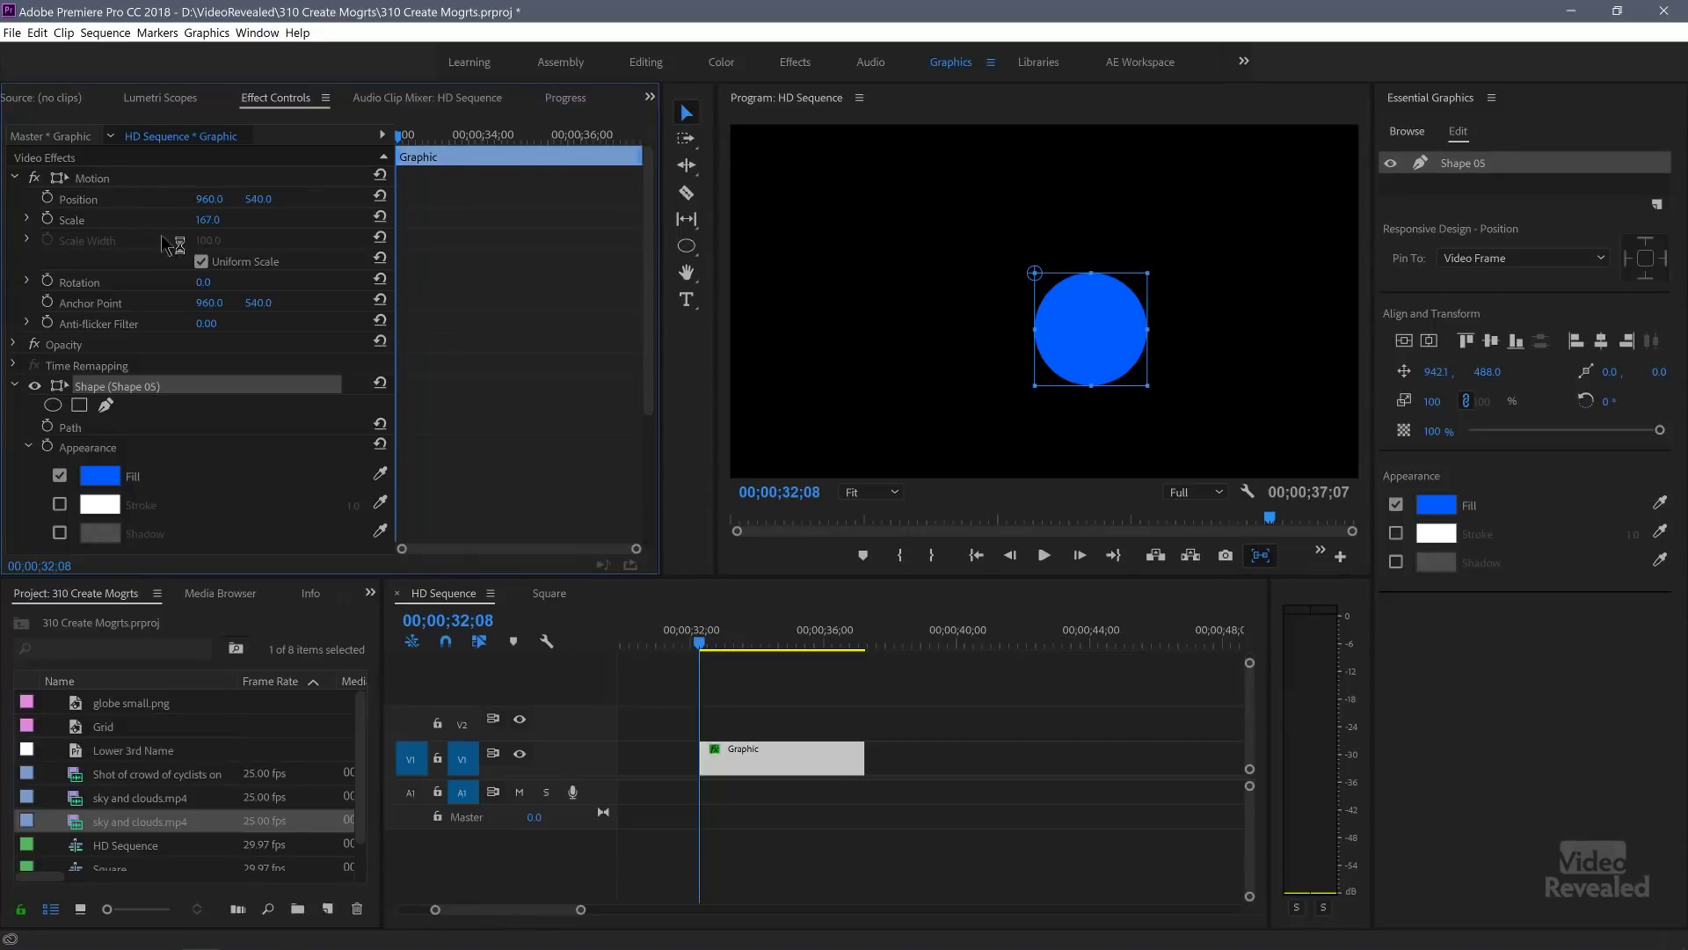
mouse_move(208, 220)
mouse_down()
mouse_move(178, 227)
mouse_move(220, 222)
mouse_up()
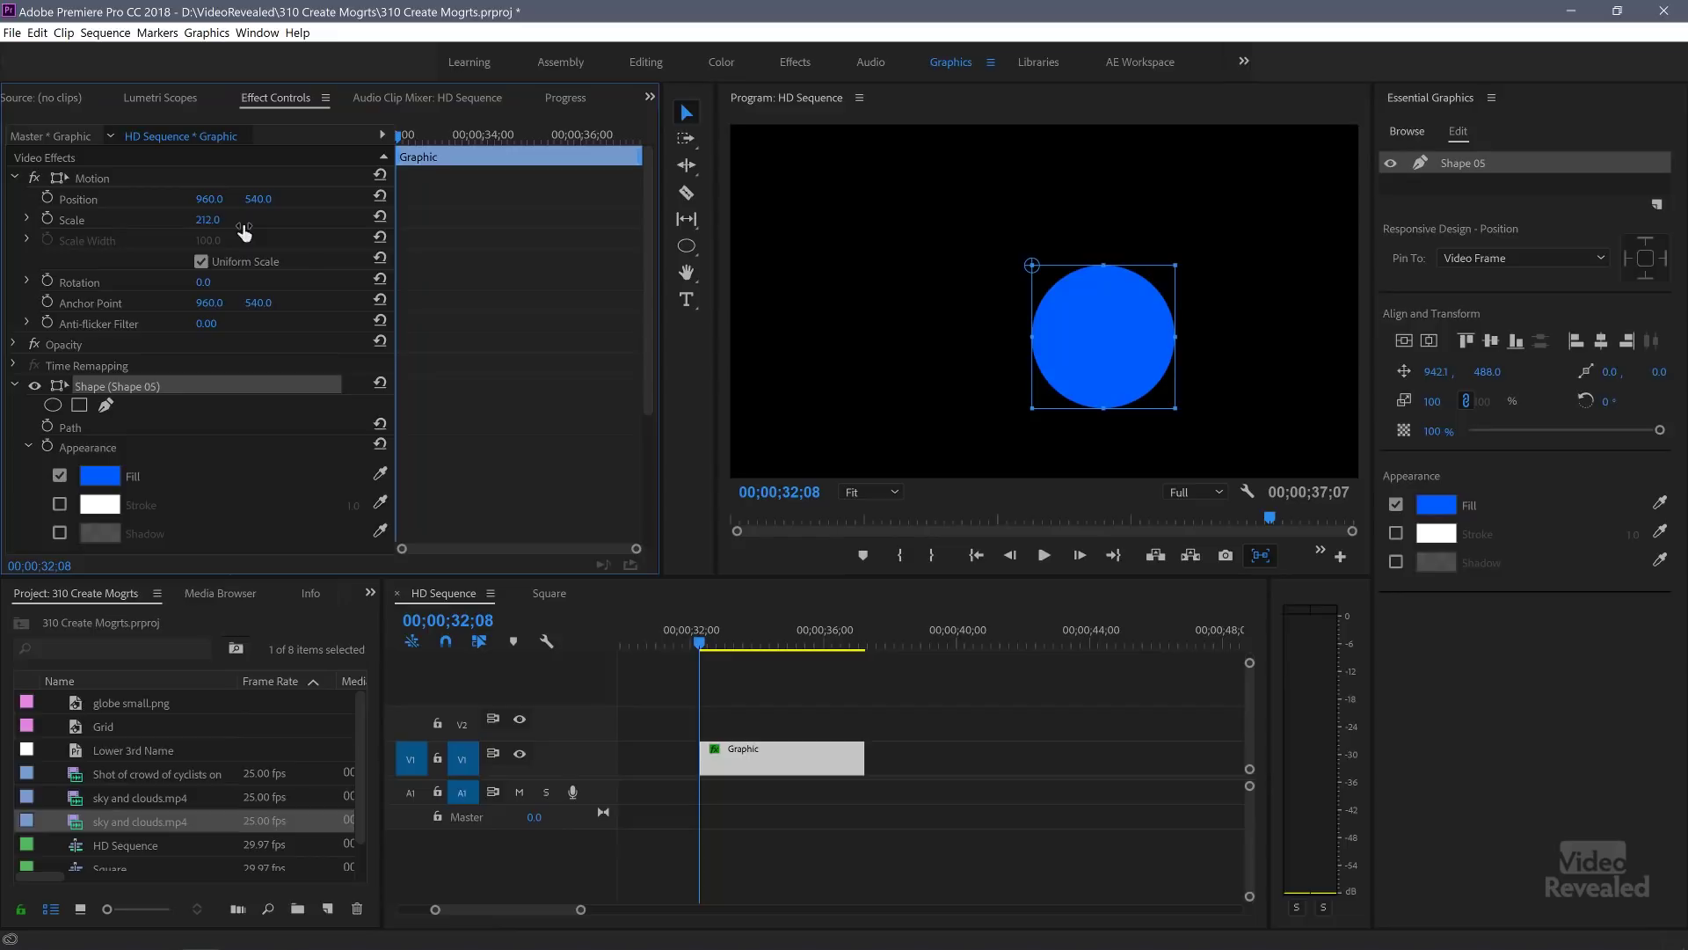
drag(1069, 342, 1007, 332)
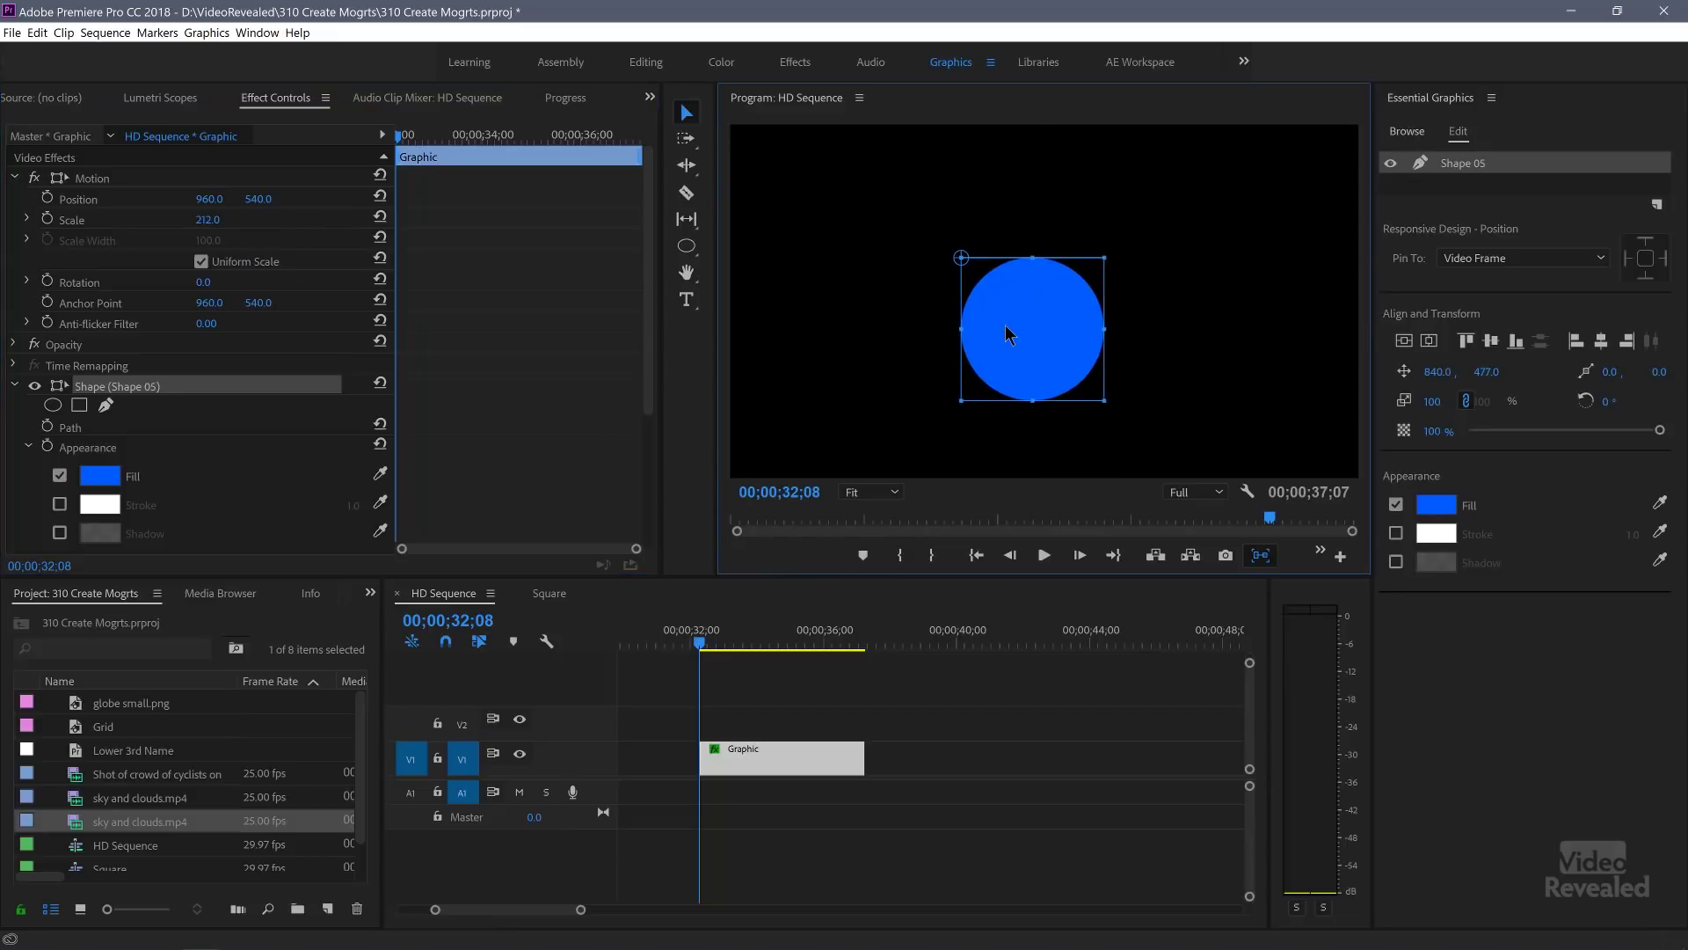
Step: Delete the circle and remove the emptied graphic clip from the sequence
key(Delete)
click(809, 771)
key(Delete)
Step: Park the playhead at 00;00;23;26 over the clip of cyclists on the road
scroll(772, 732, up, 5)
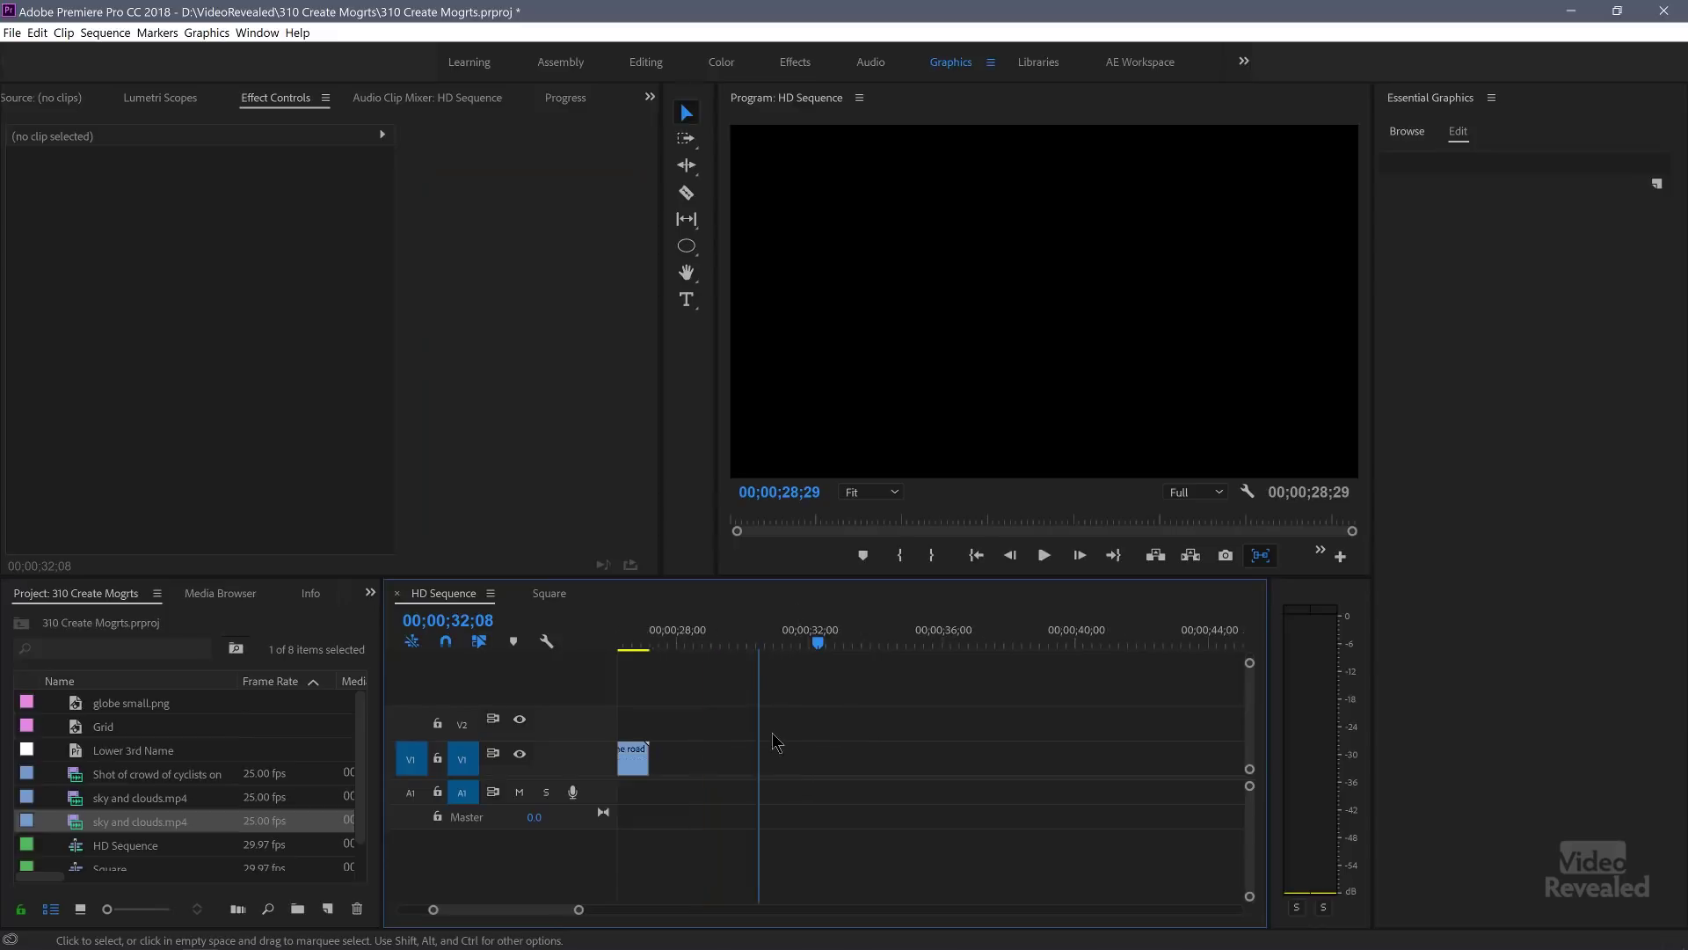
click(780, 635)
drag(762, 635, 745, 636)
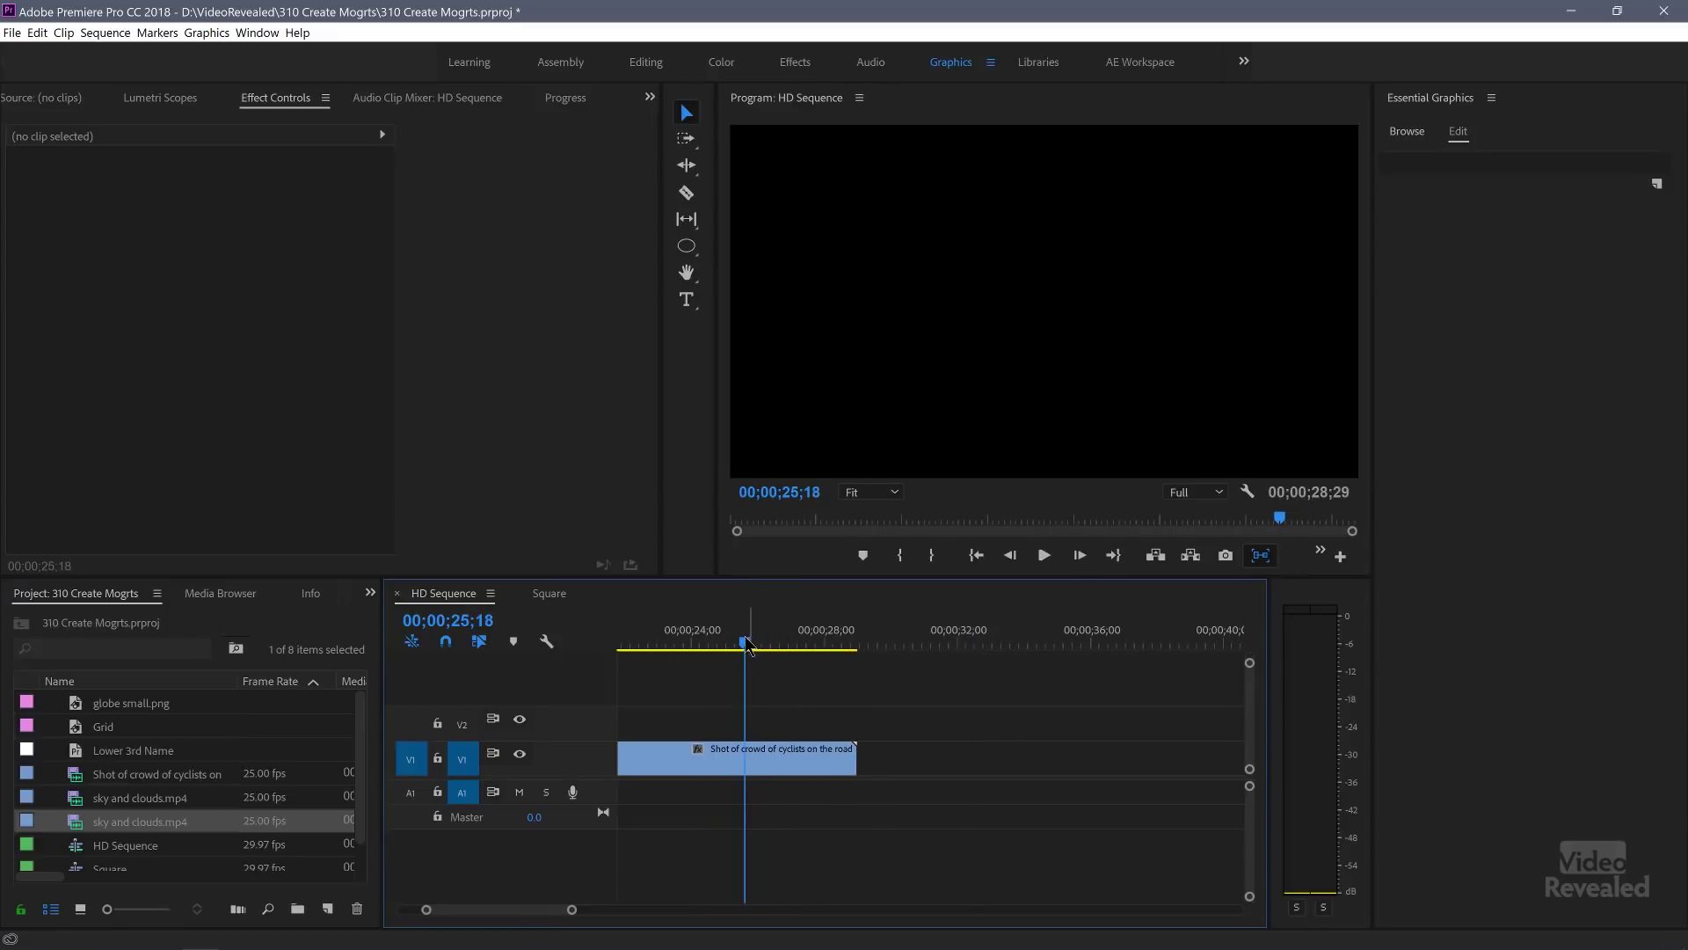
scroll(765, 652, up, 3)
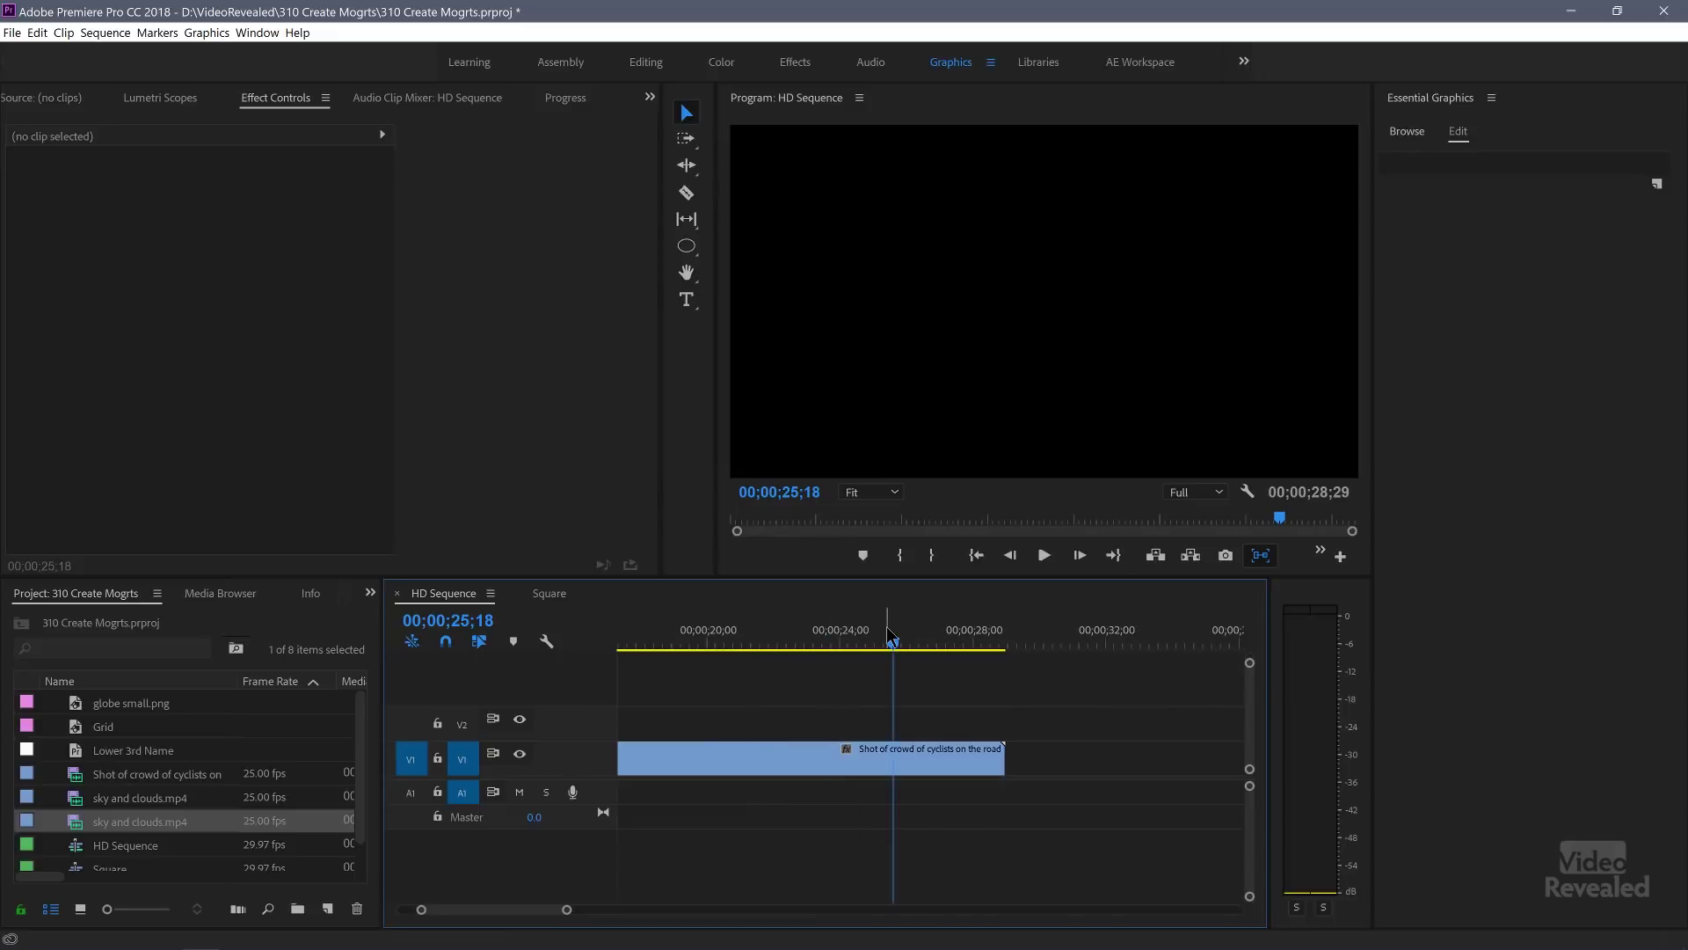
click(835, 643)
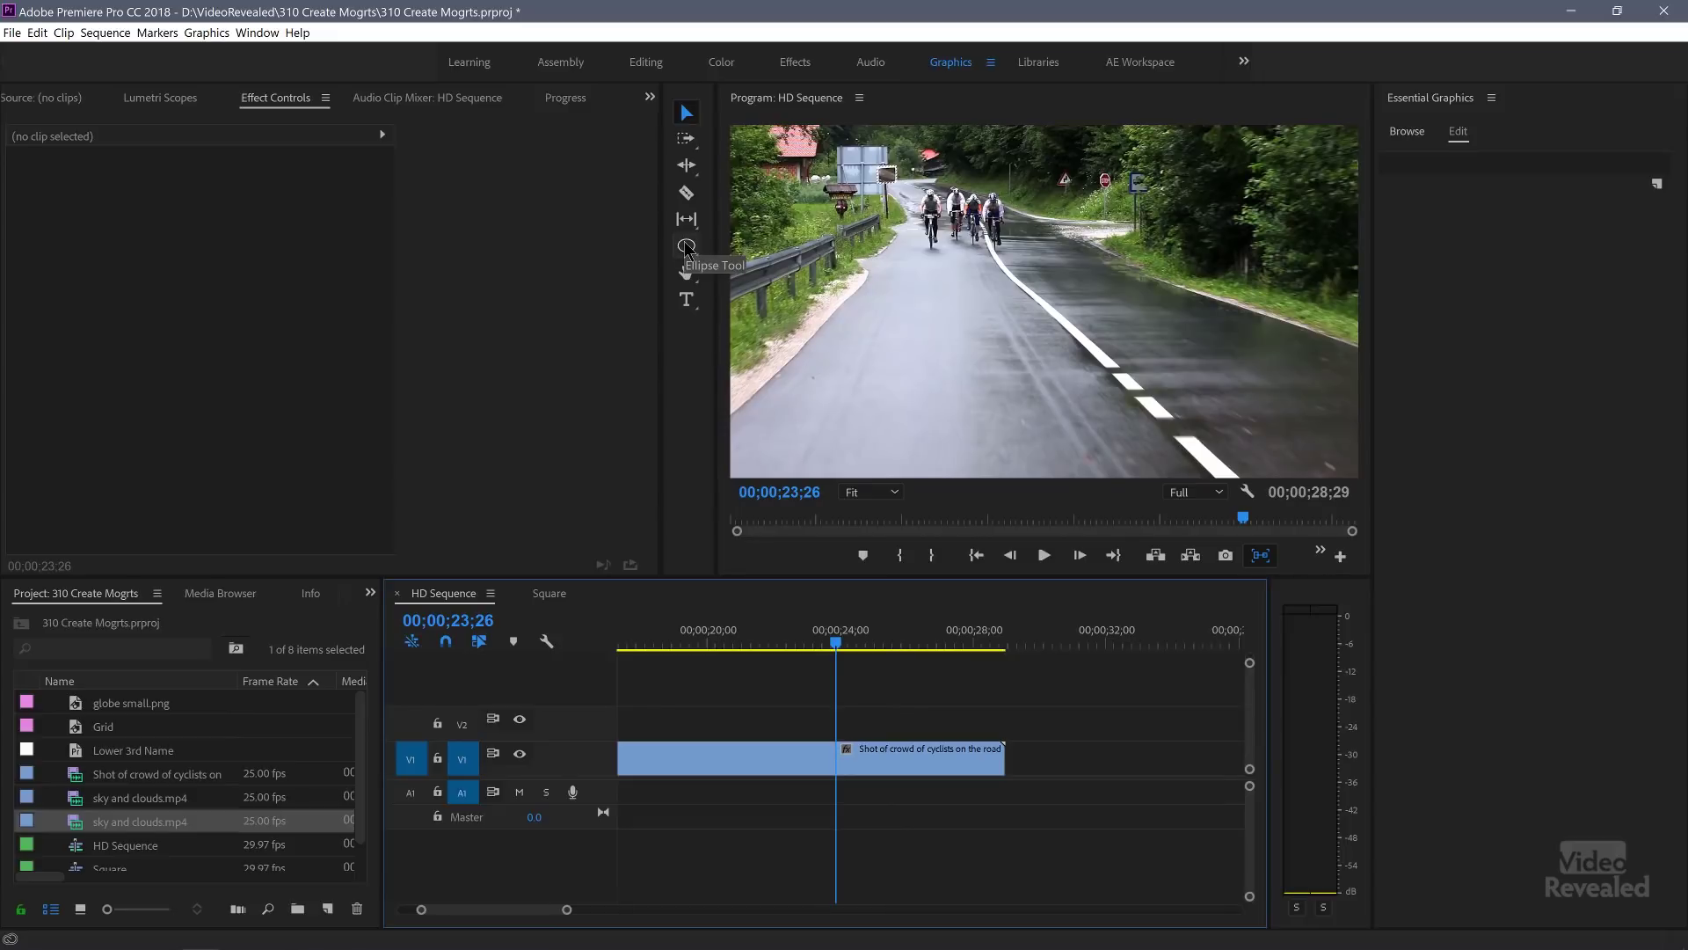
Step: Draw a long, flat blue bar at the lower left of the cyclist footage with the Rectangle Tool, at about 200, 938
click(687, 247)
click(763, 266)
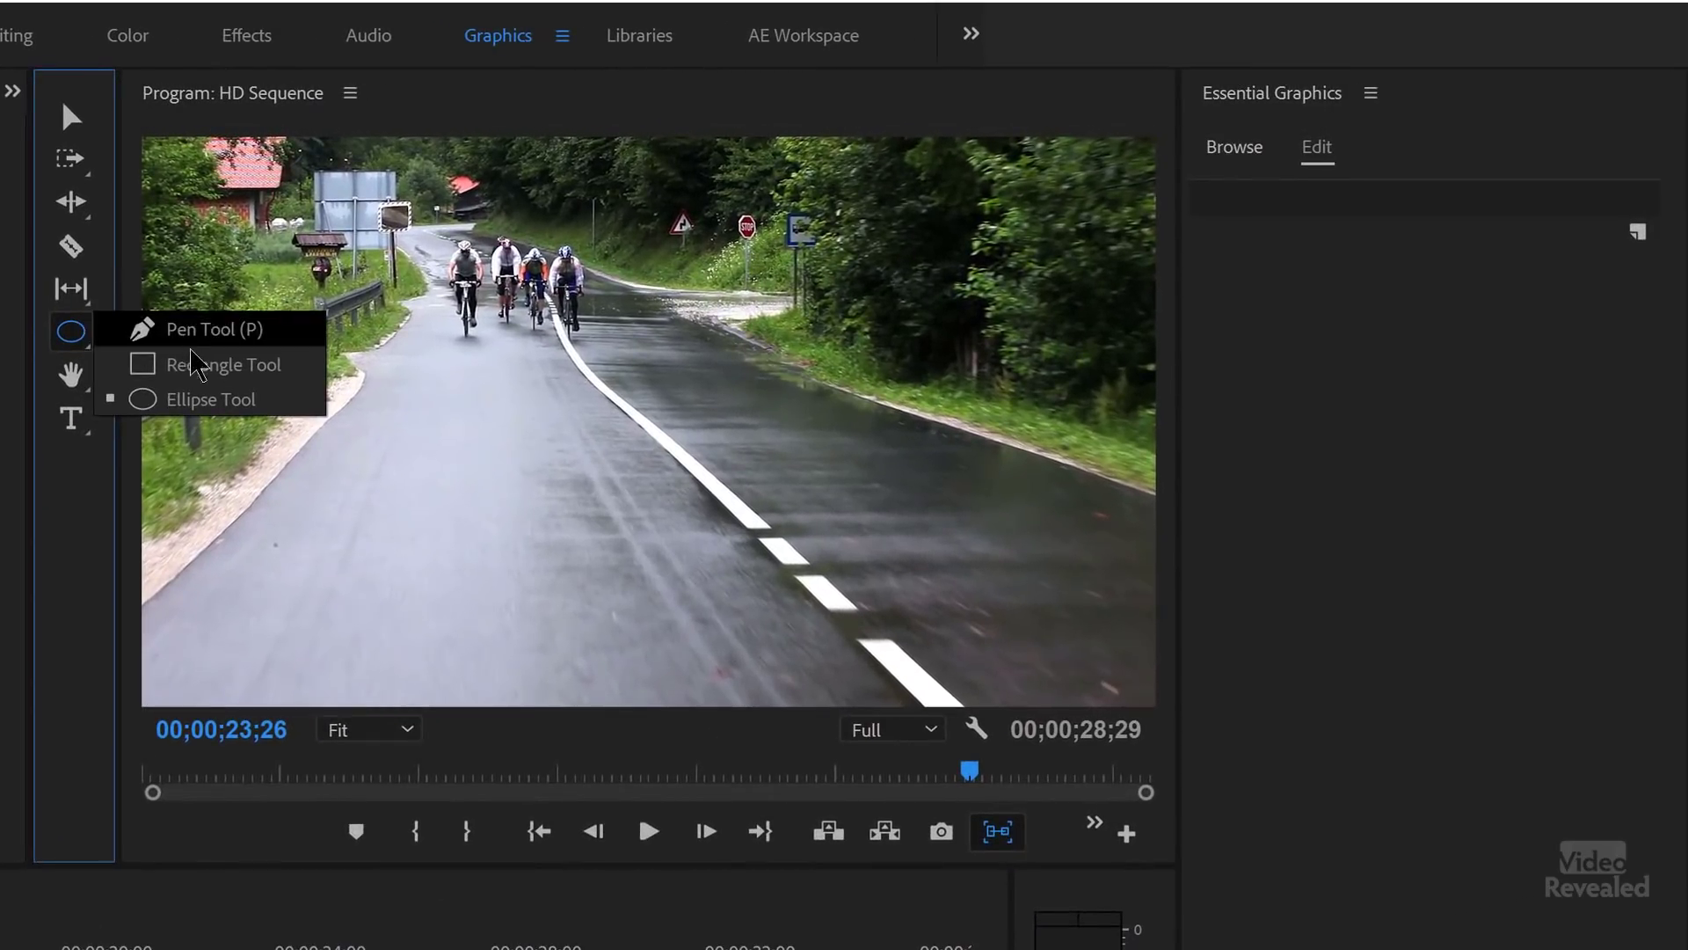
mouse_move(248, 631)
mouse_down()
mouse_move(305, 667)
mouse_move(488, 675)
mouse_up()
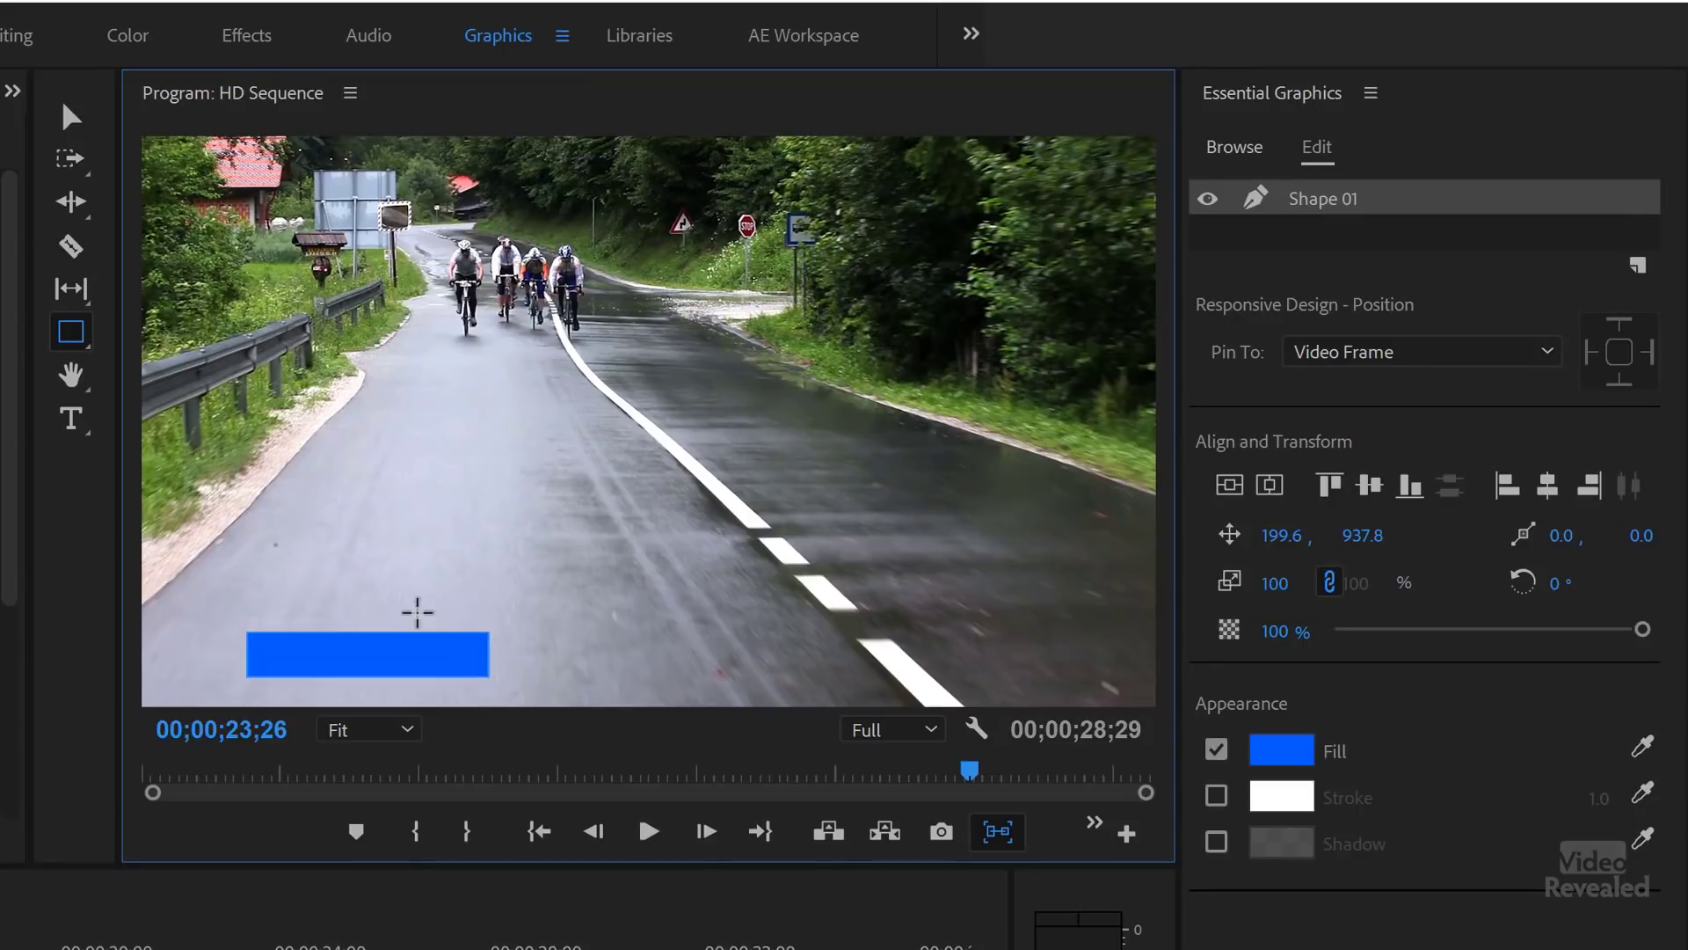
Step: Duplicate the blue bar and move the lower layer's bar straight up to 199.6, 852.8 so it sits directly on the other
click(71, 128)
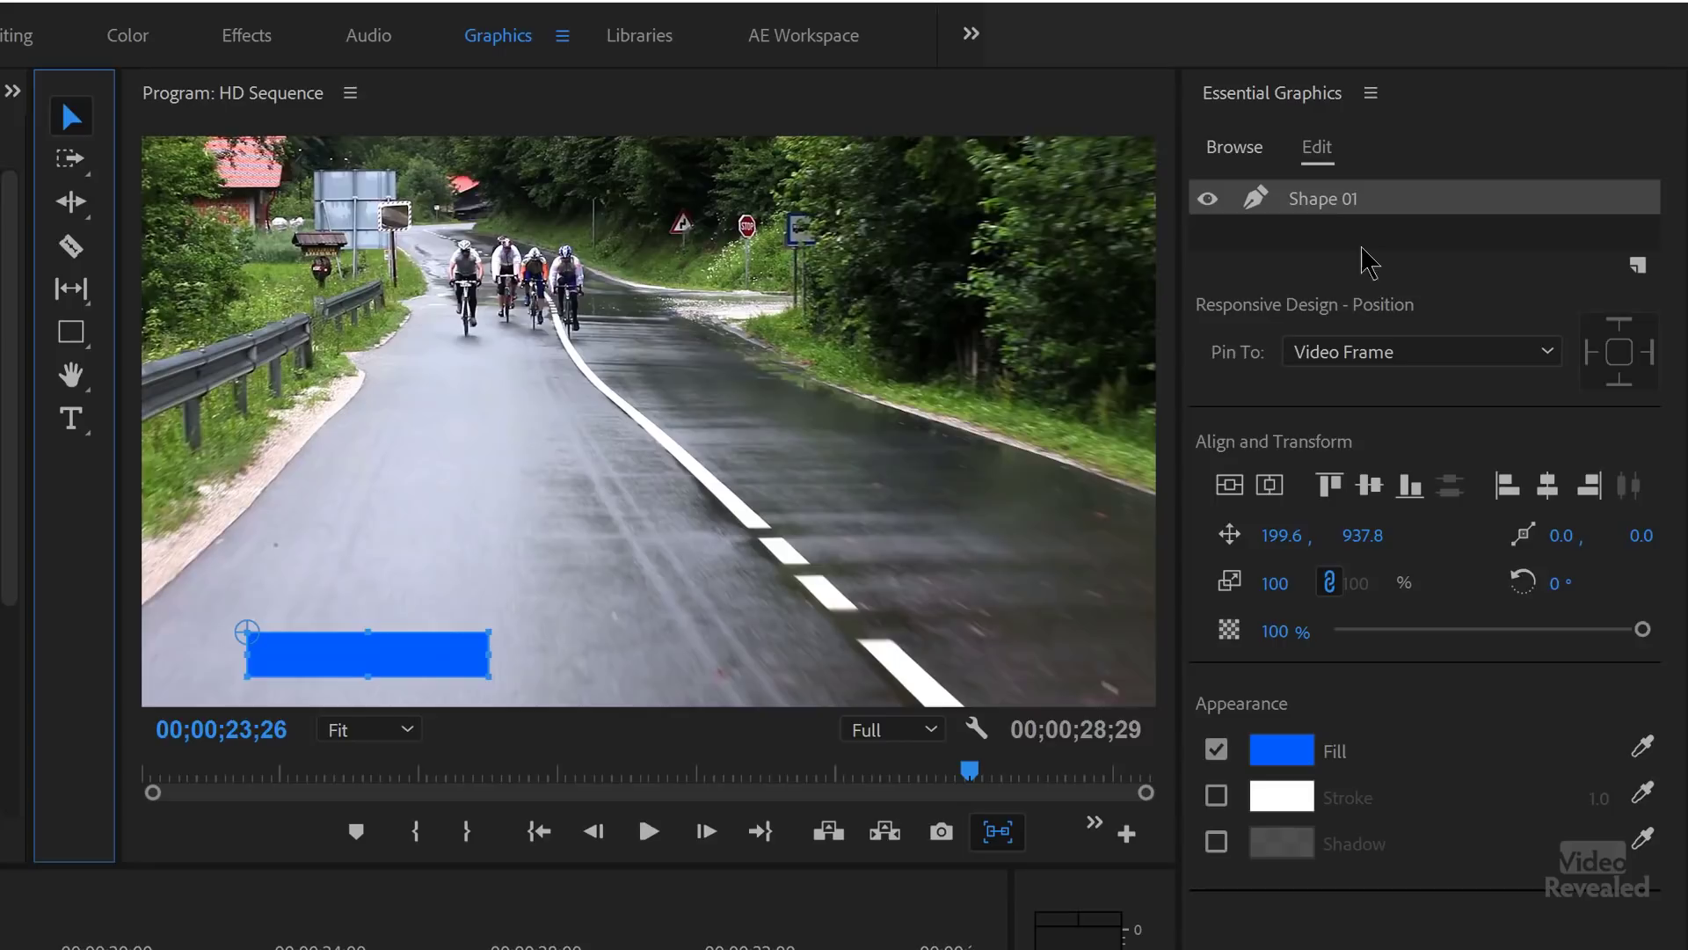
right_click(1350, 211)
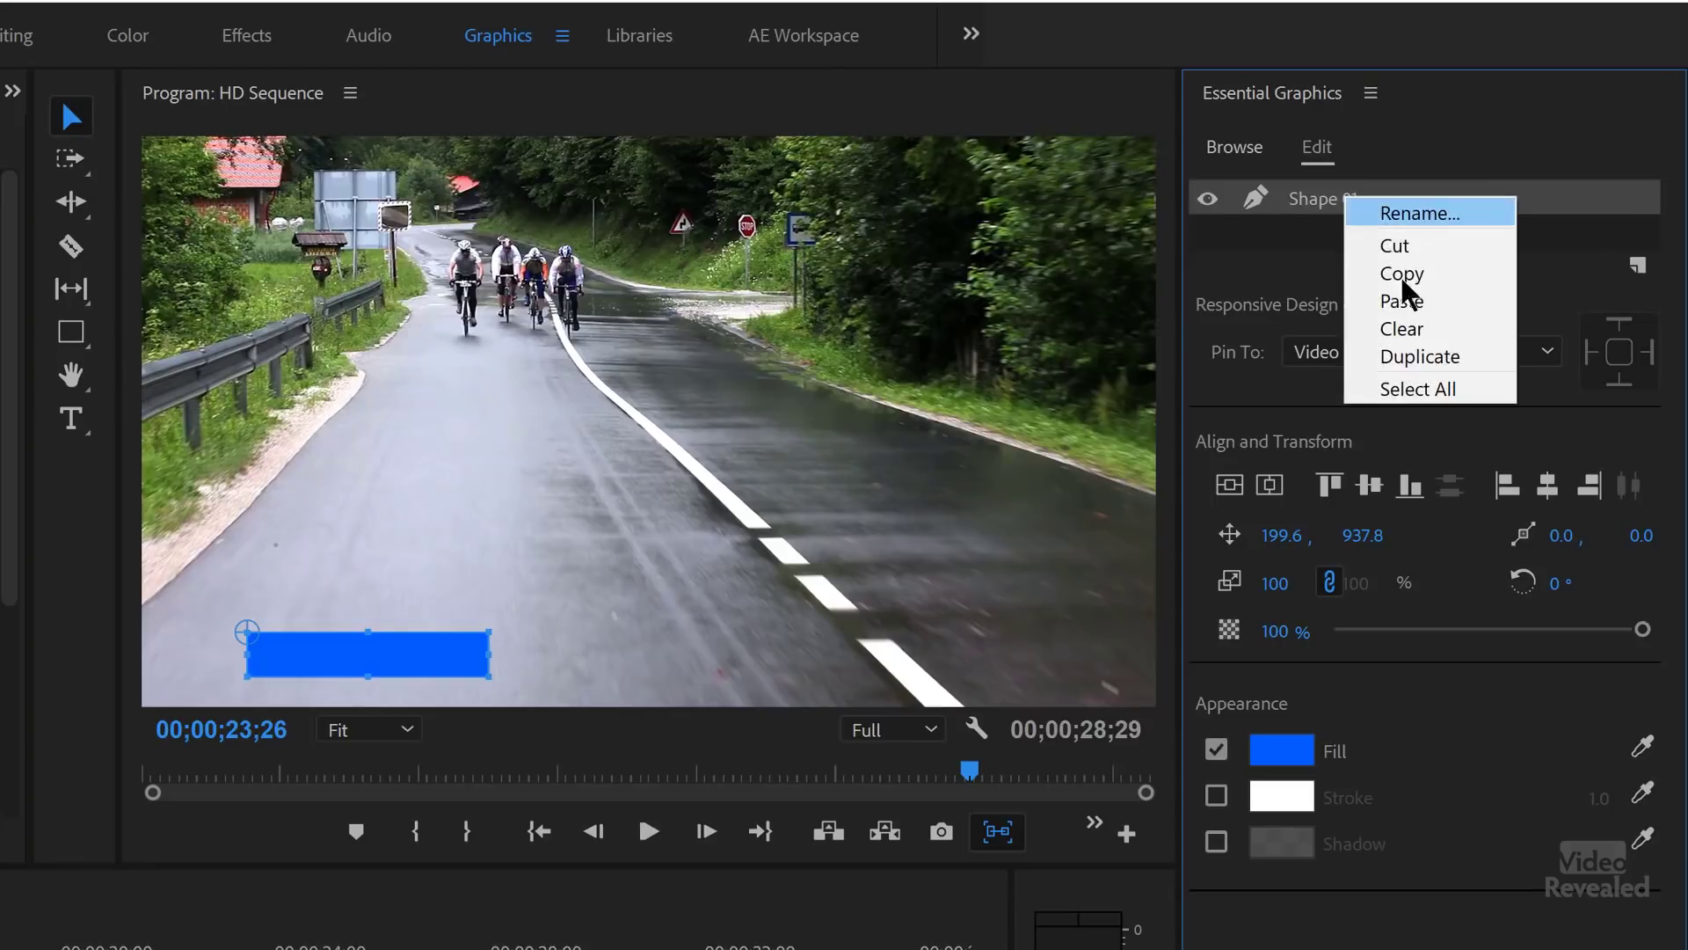
click(1438, 358)
click(1339, 236)
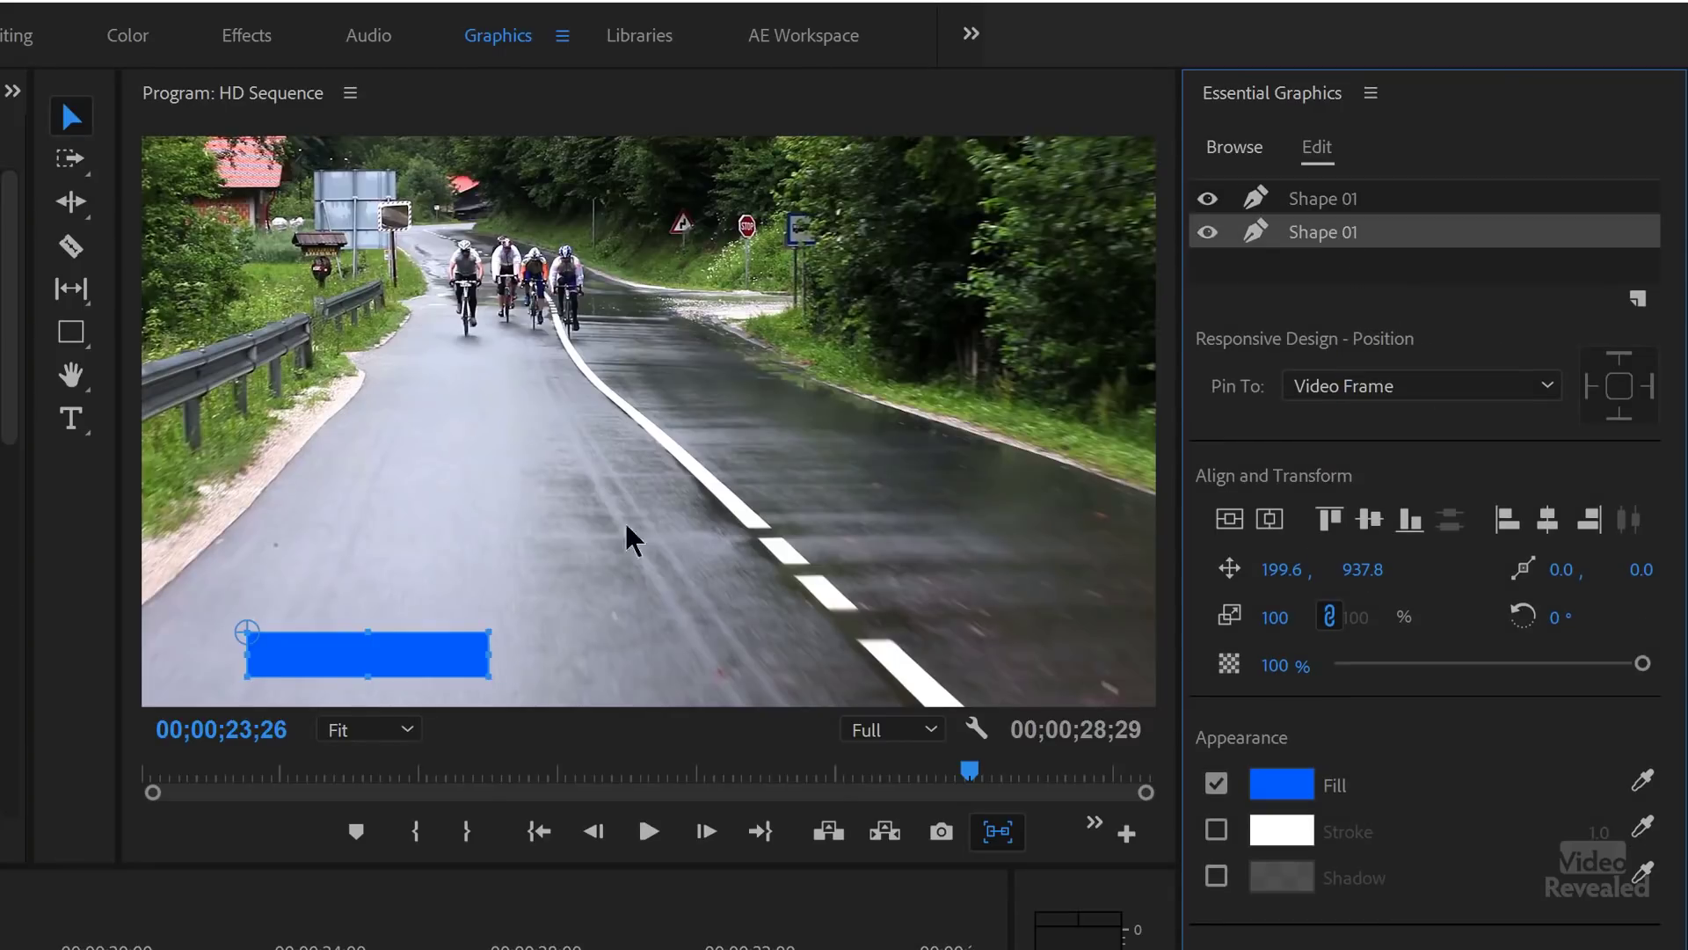
drag(407, 665, 412, 608)
drag(293, 615, 299, 630)
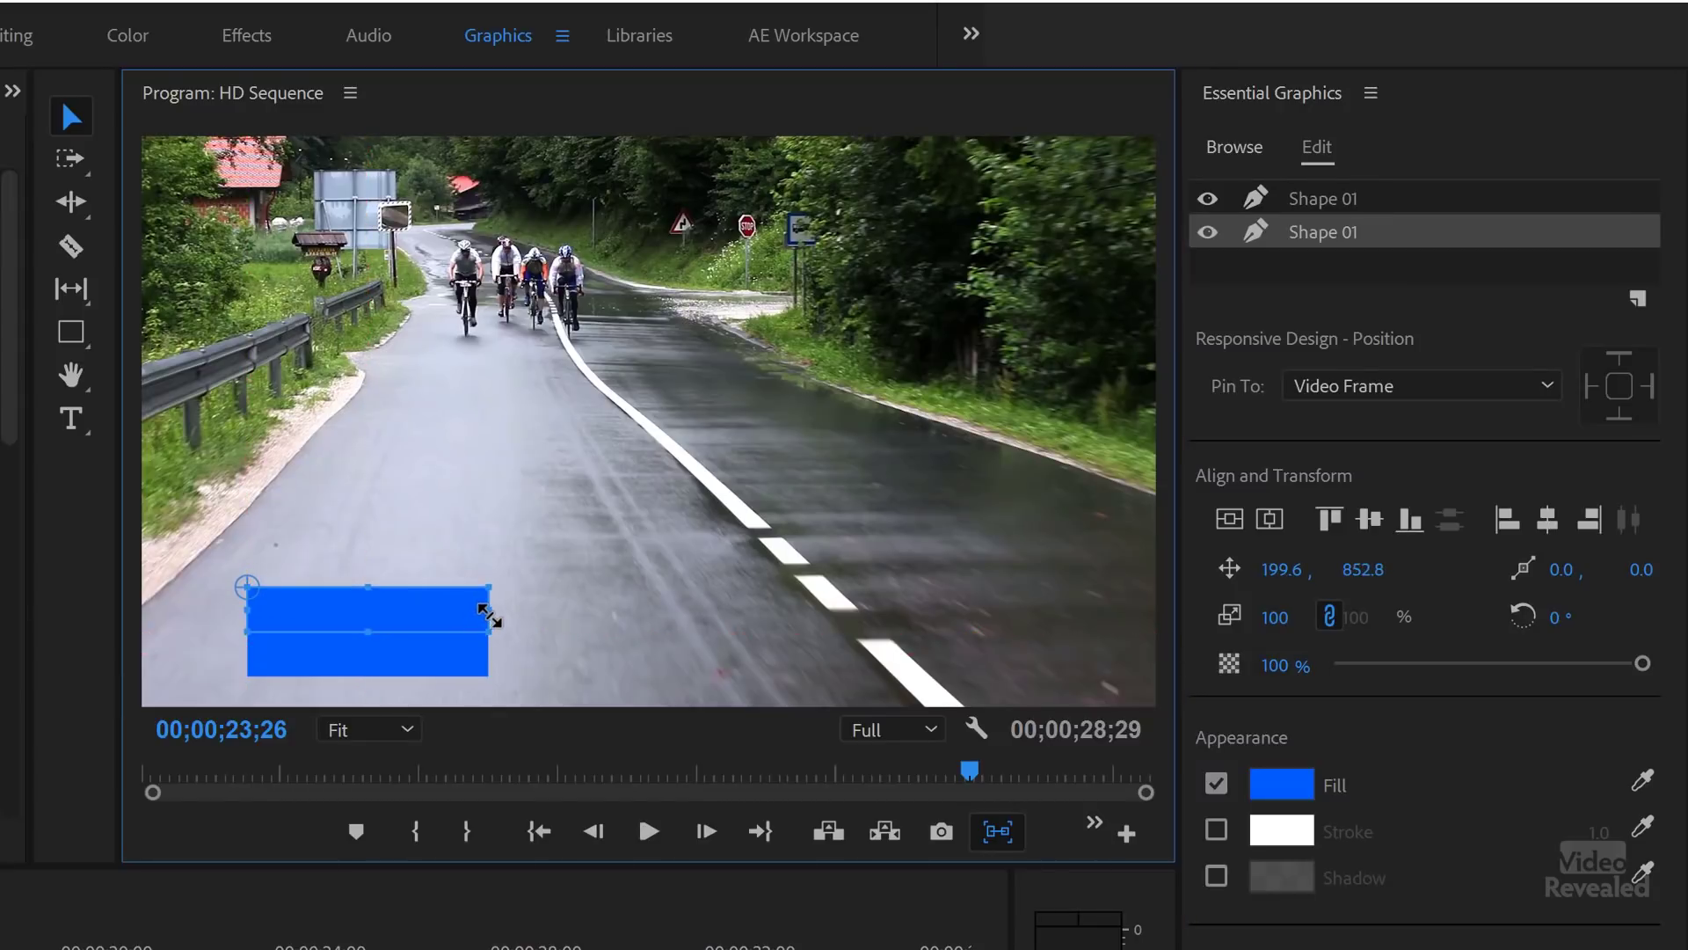
Step: Rename the upper bar's layer, second in the layer list, as "Main Shape"
click(1335, 237)
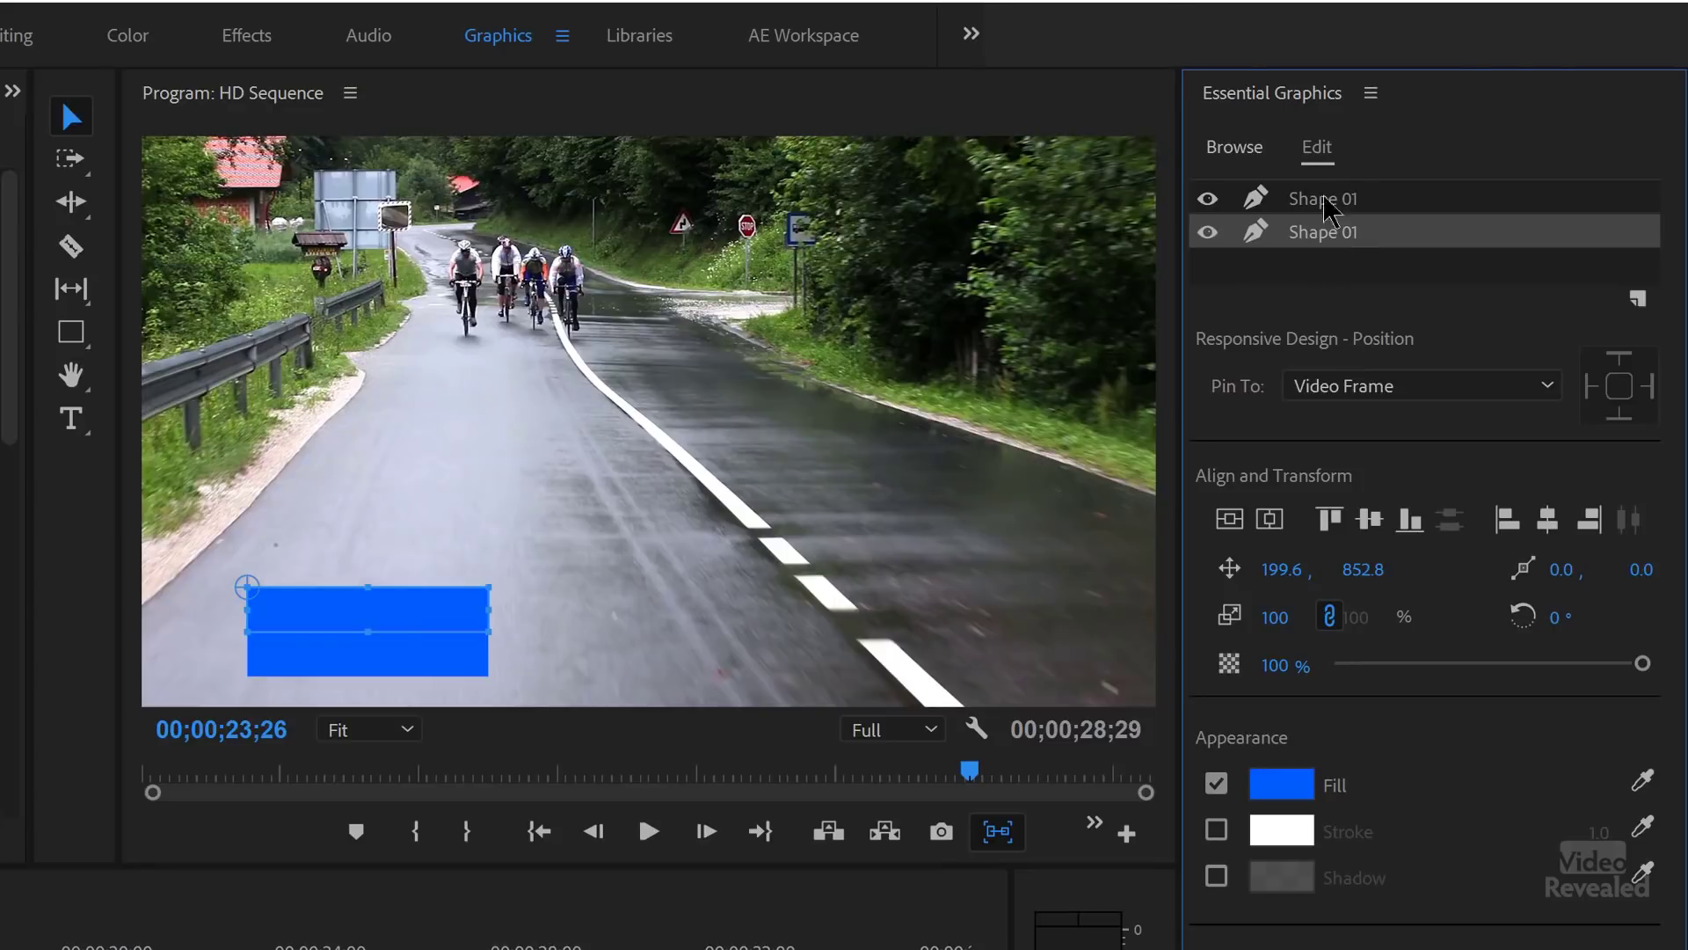
right_click(1328, 233)
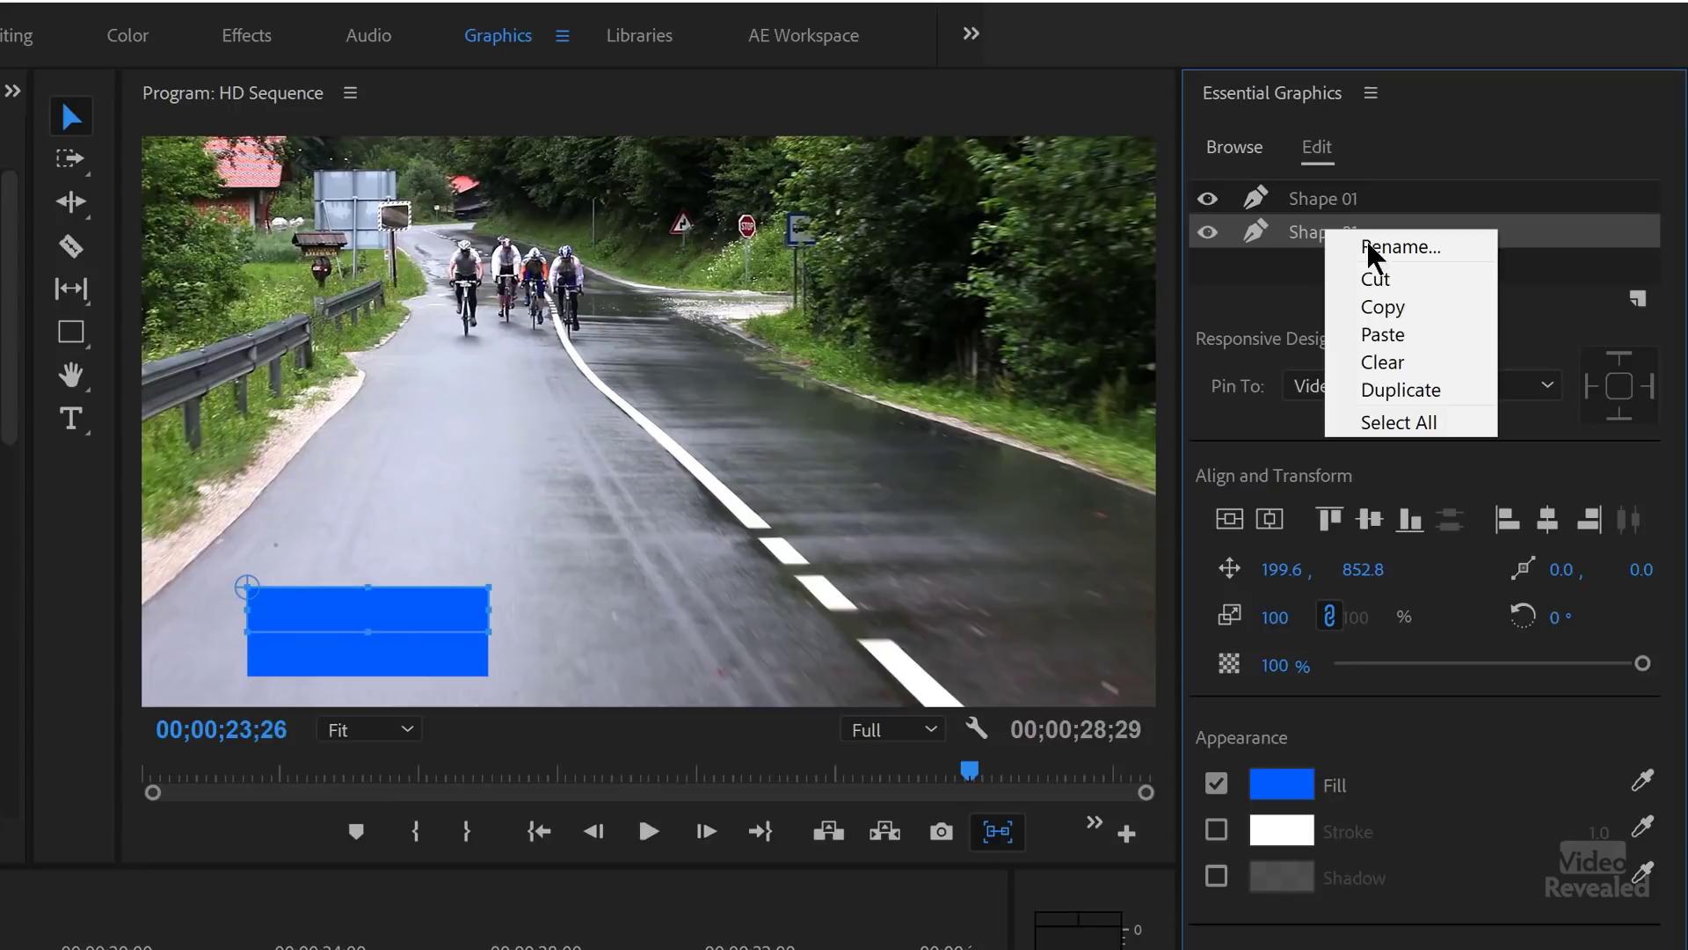
click(1397, 251)
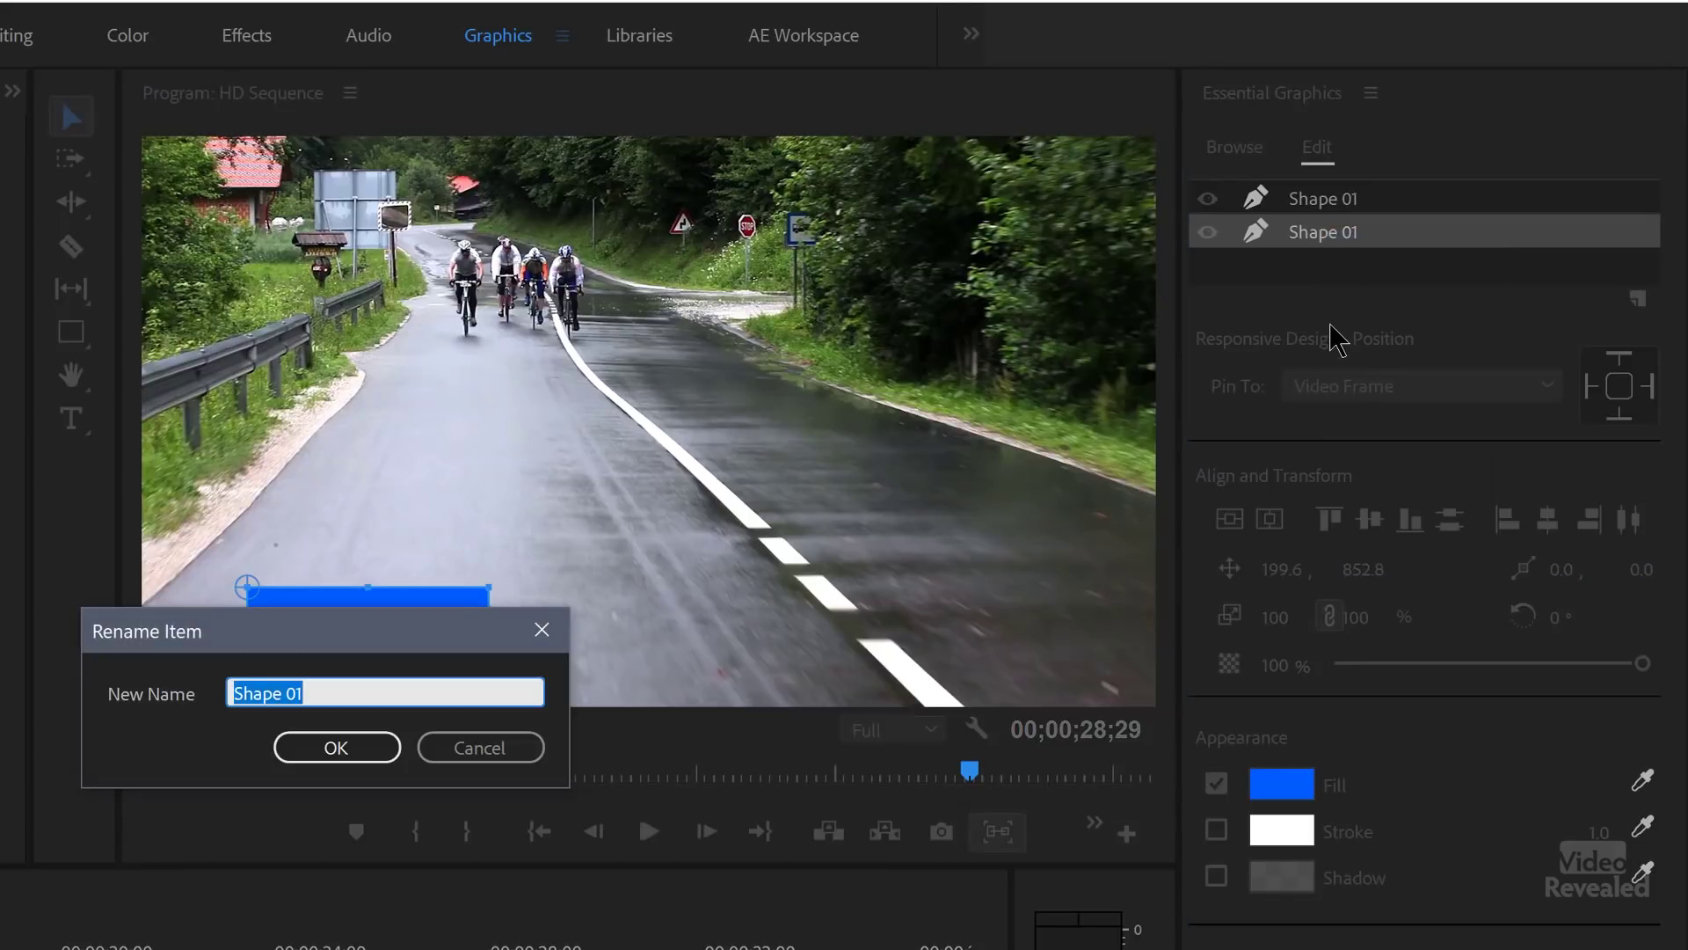
text(Main Sha)
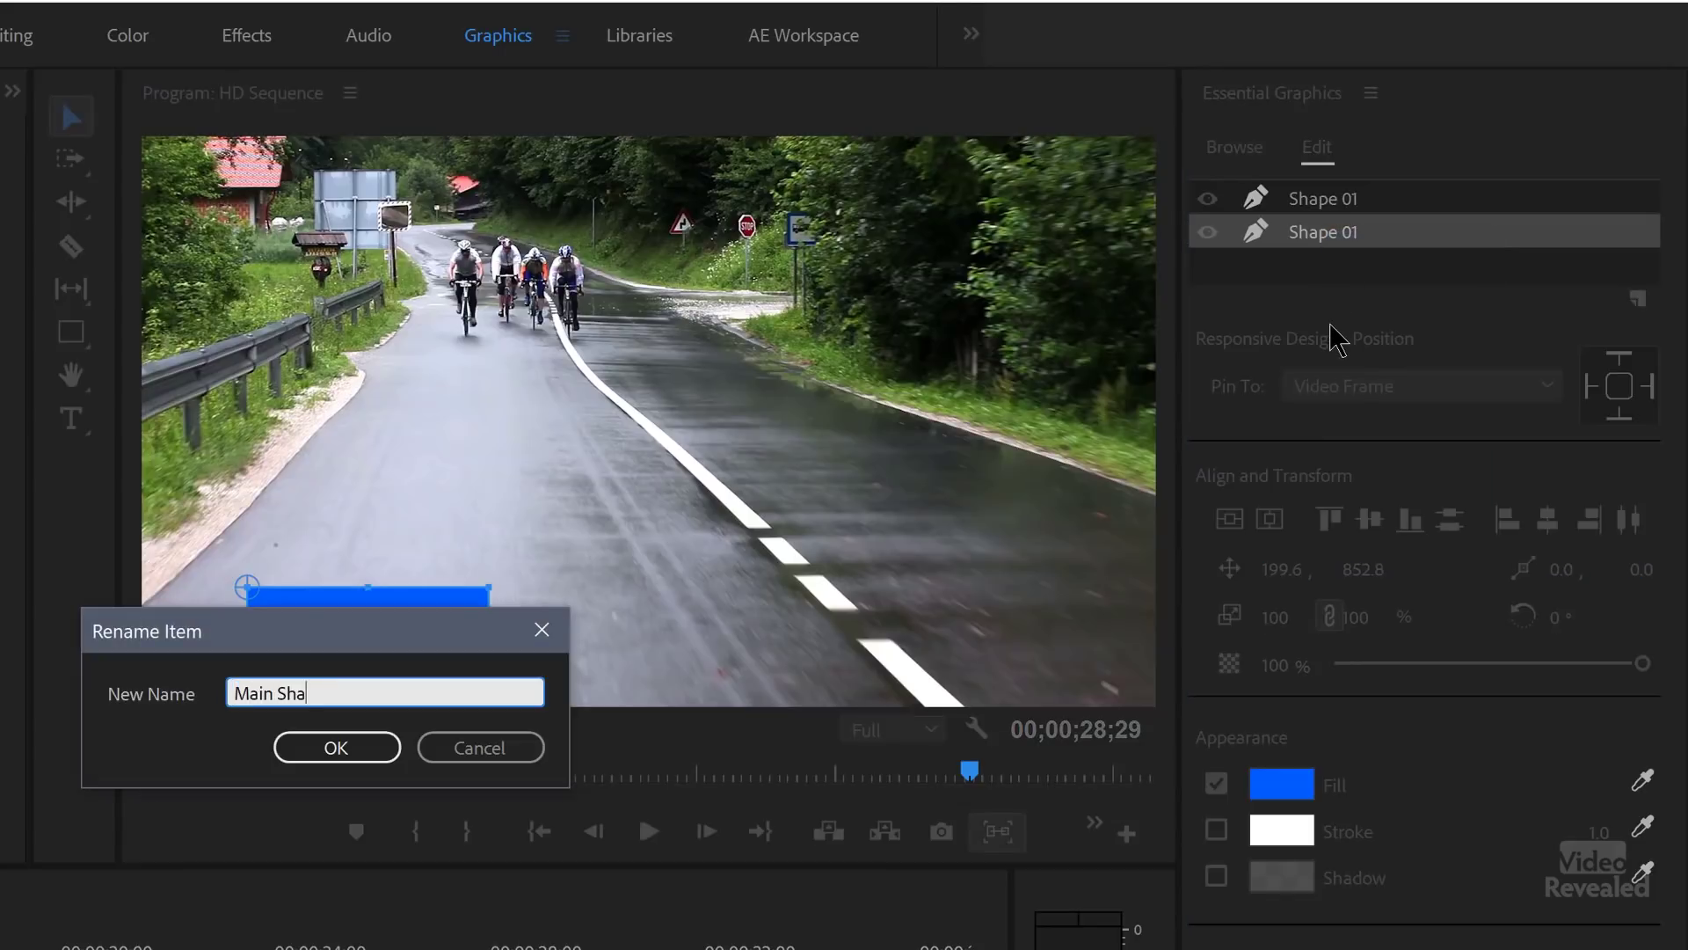
text(pe)
key(Return)
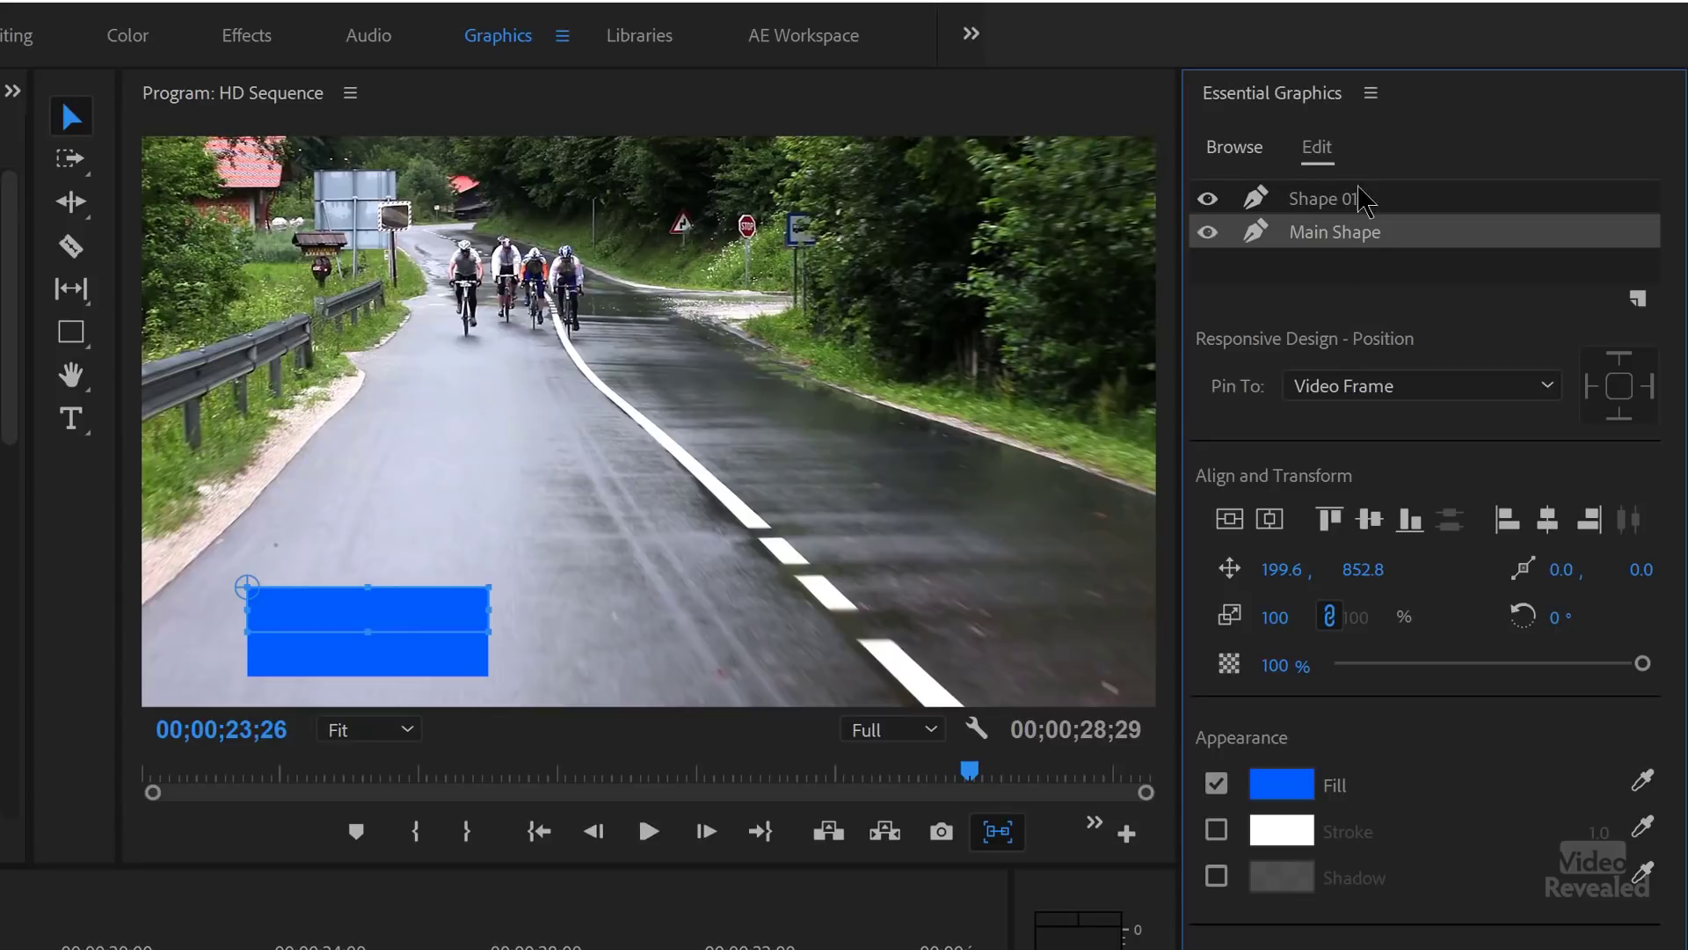
Step: Move the Shape 01 layer beneath Main Shape in the layer stack and rename it Bottom Shape
click(1357, 209)
drag(1361, 211, 1367, 251)
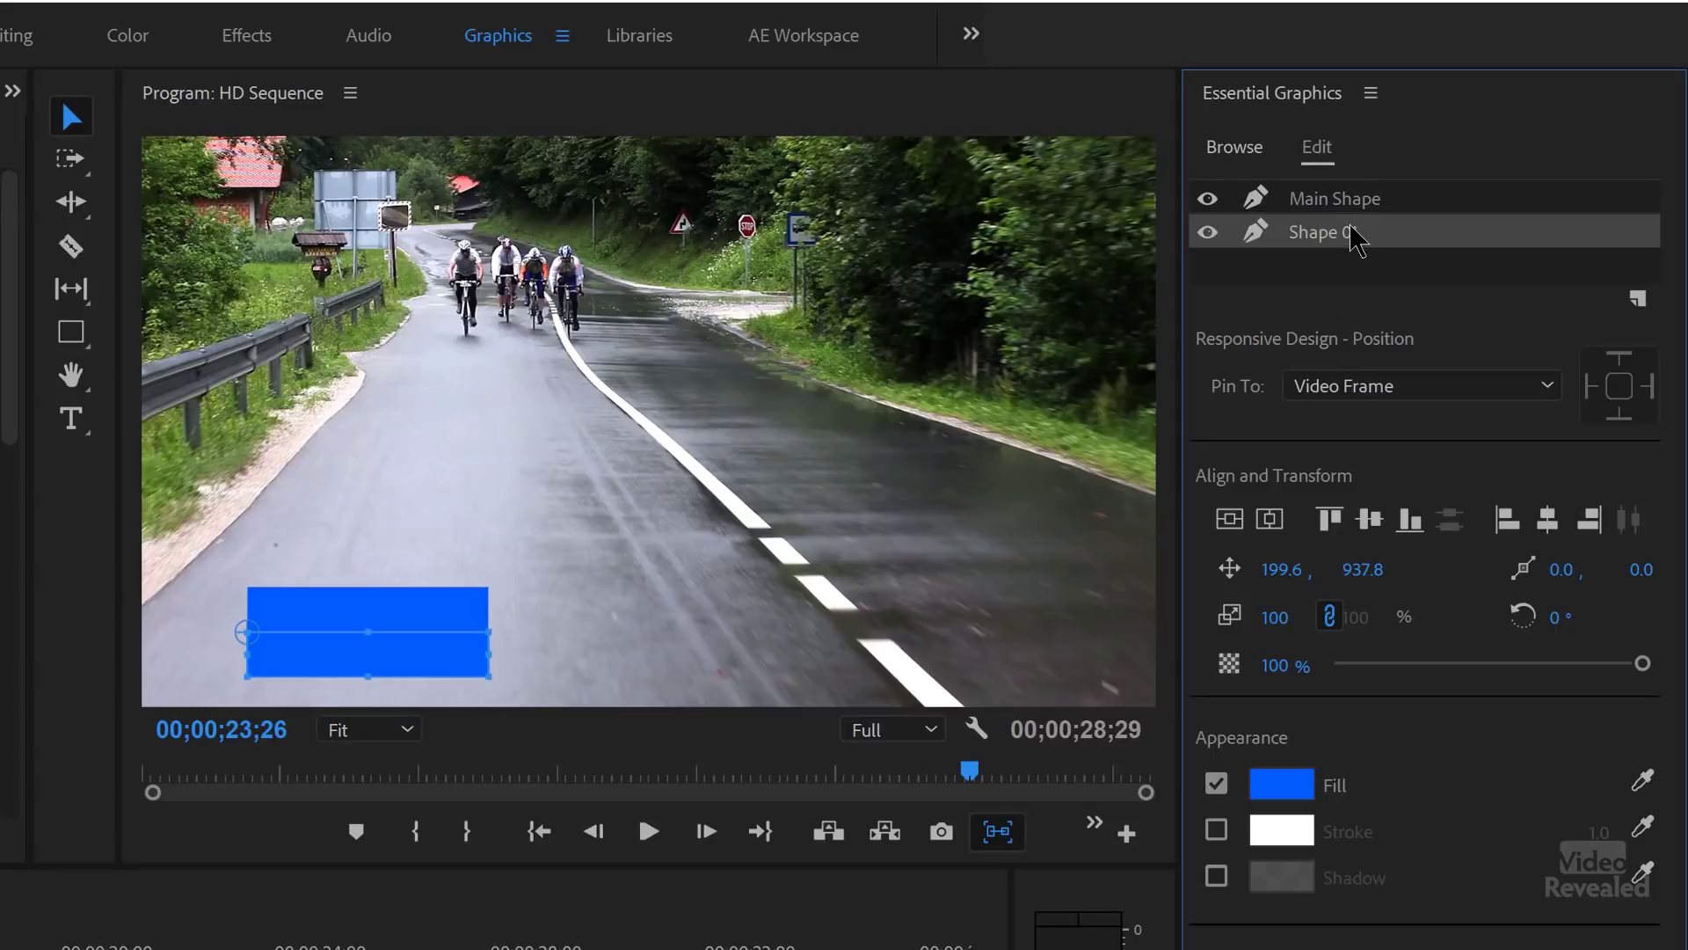
right_click(1351, 234)
click(1387, 248)
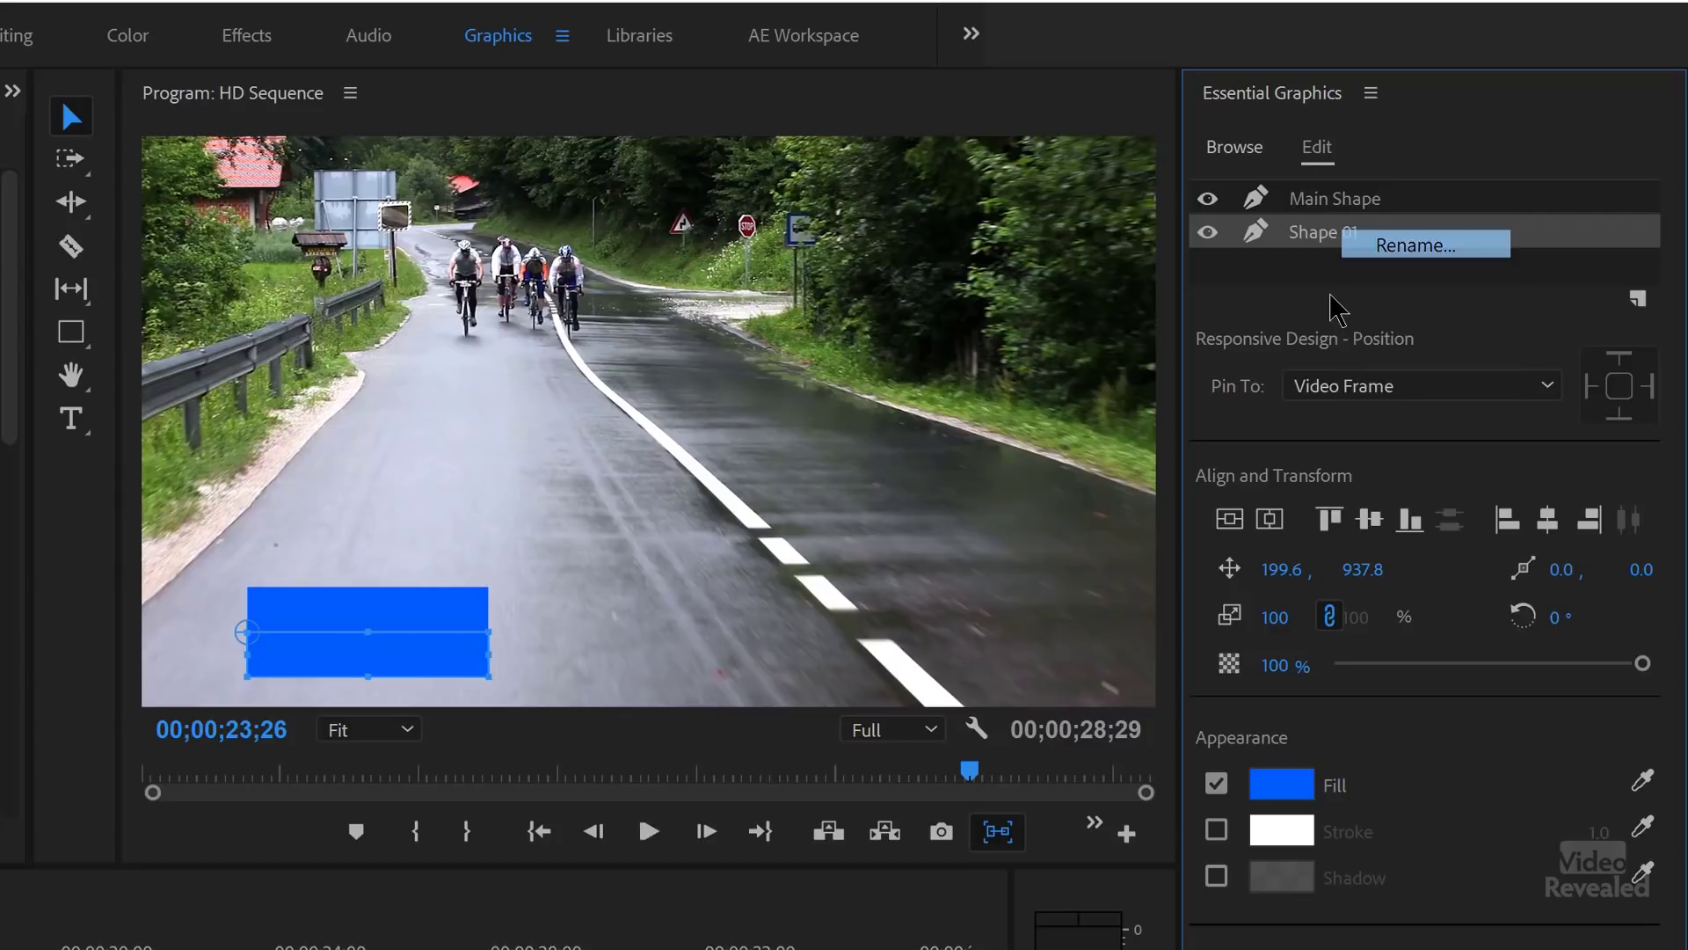
text(Bottom)
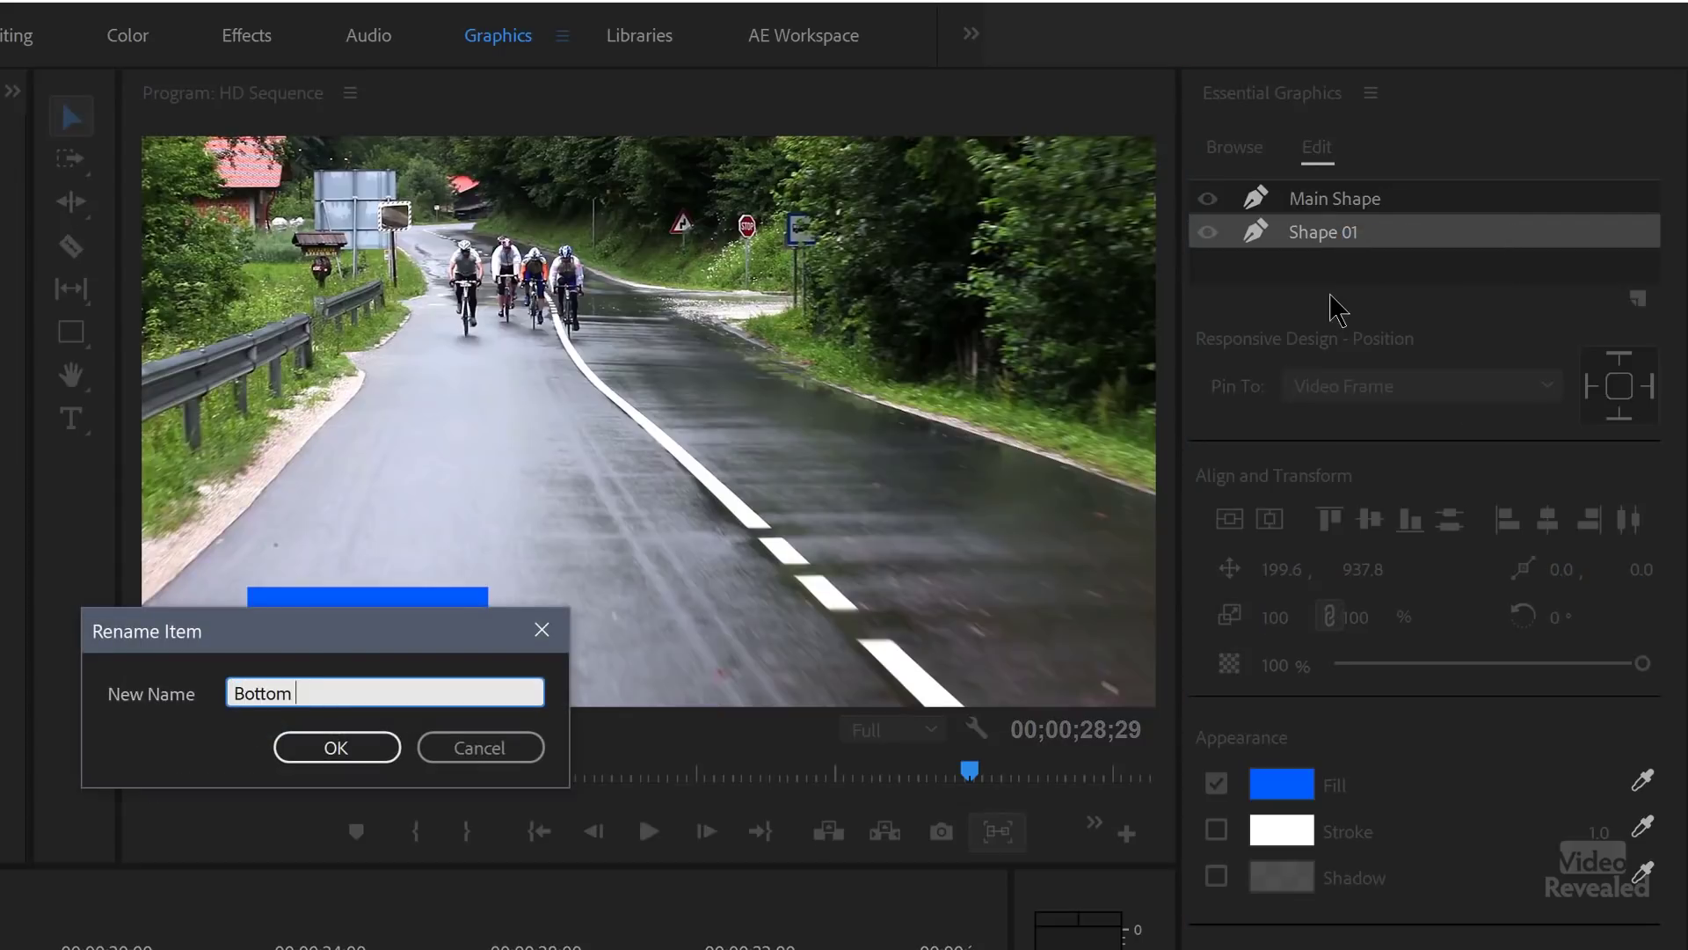
key(Return)
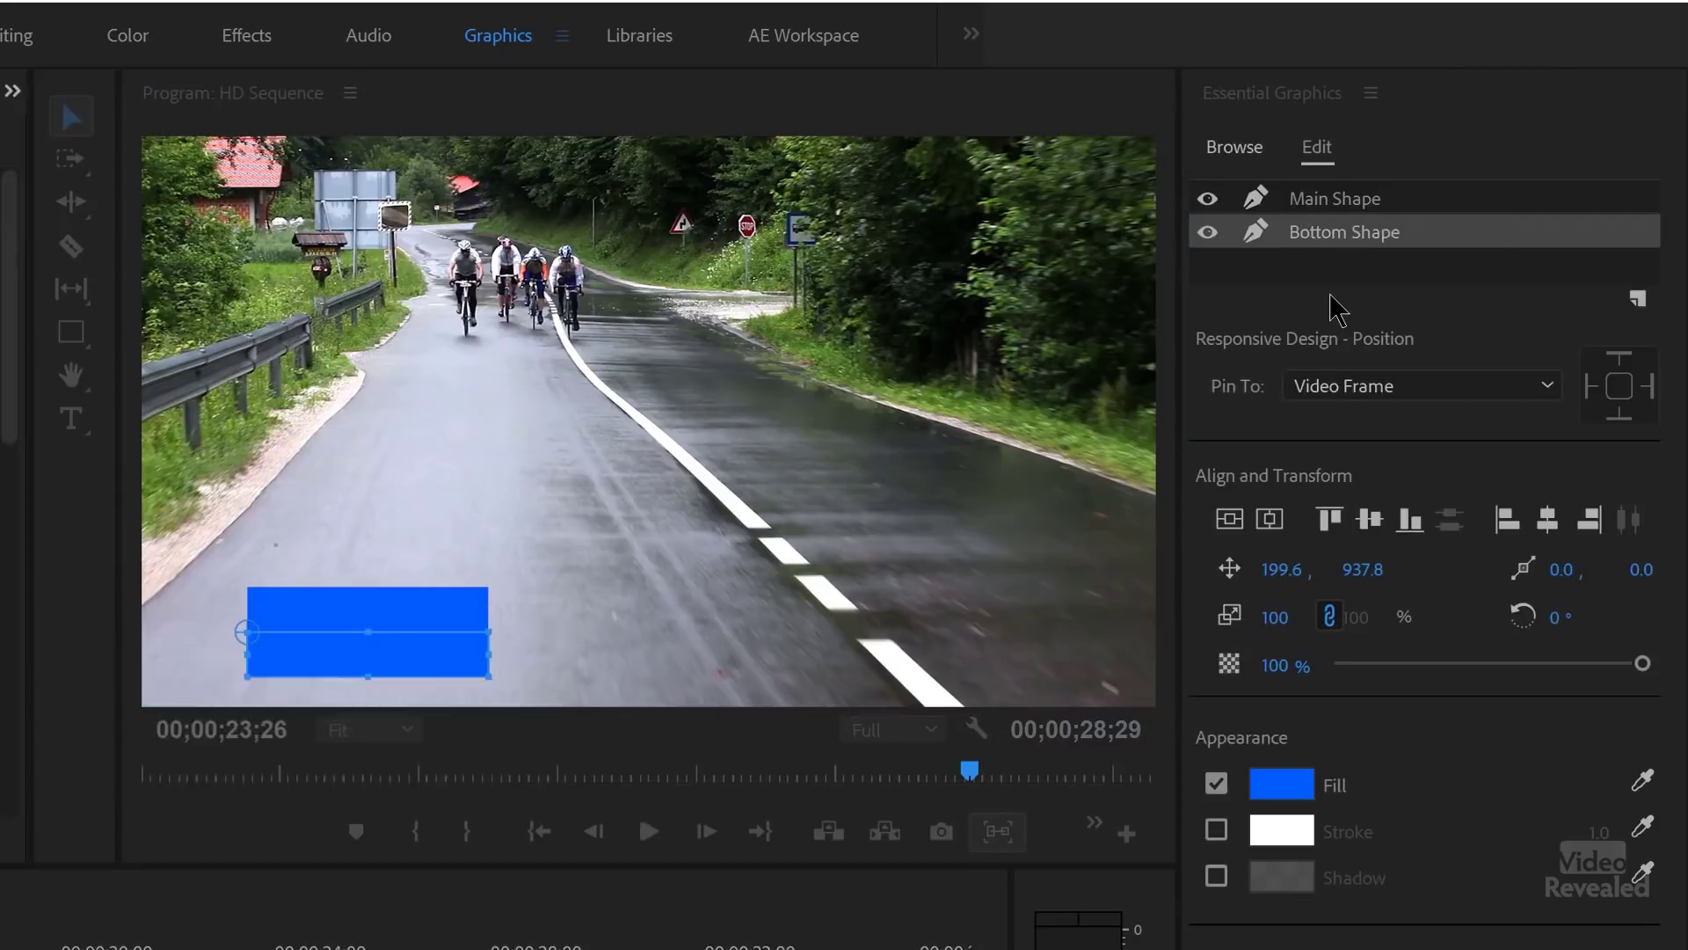
Step: Shorten the upper blue bar from its right end so it is narrower than the lower bar
click(482, 605)
drag(495, 608, 423, 616)
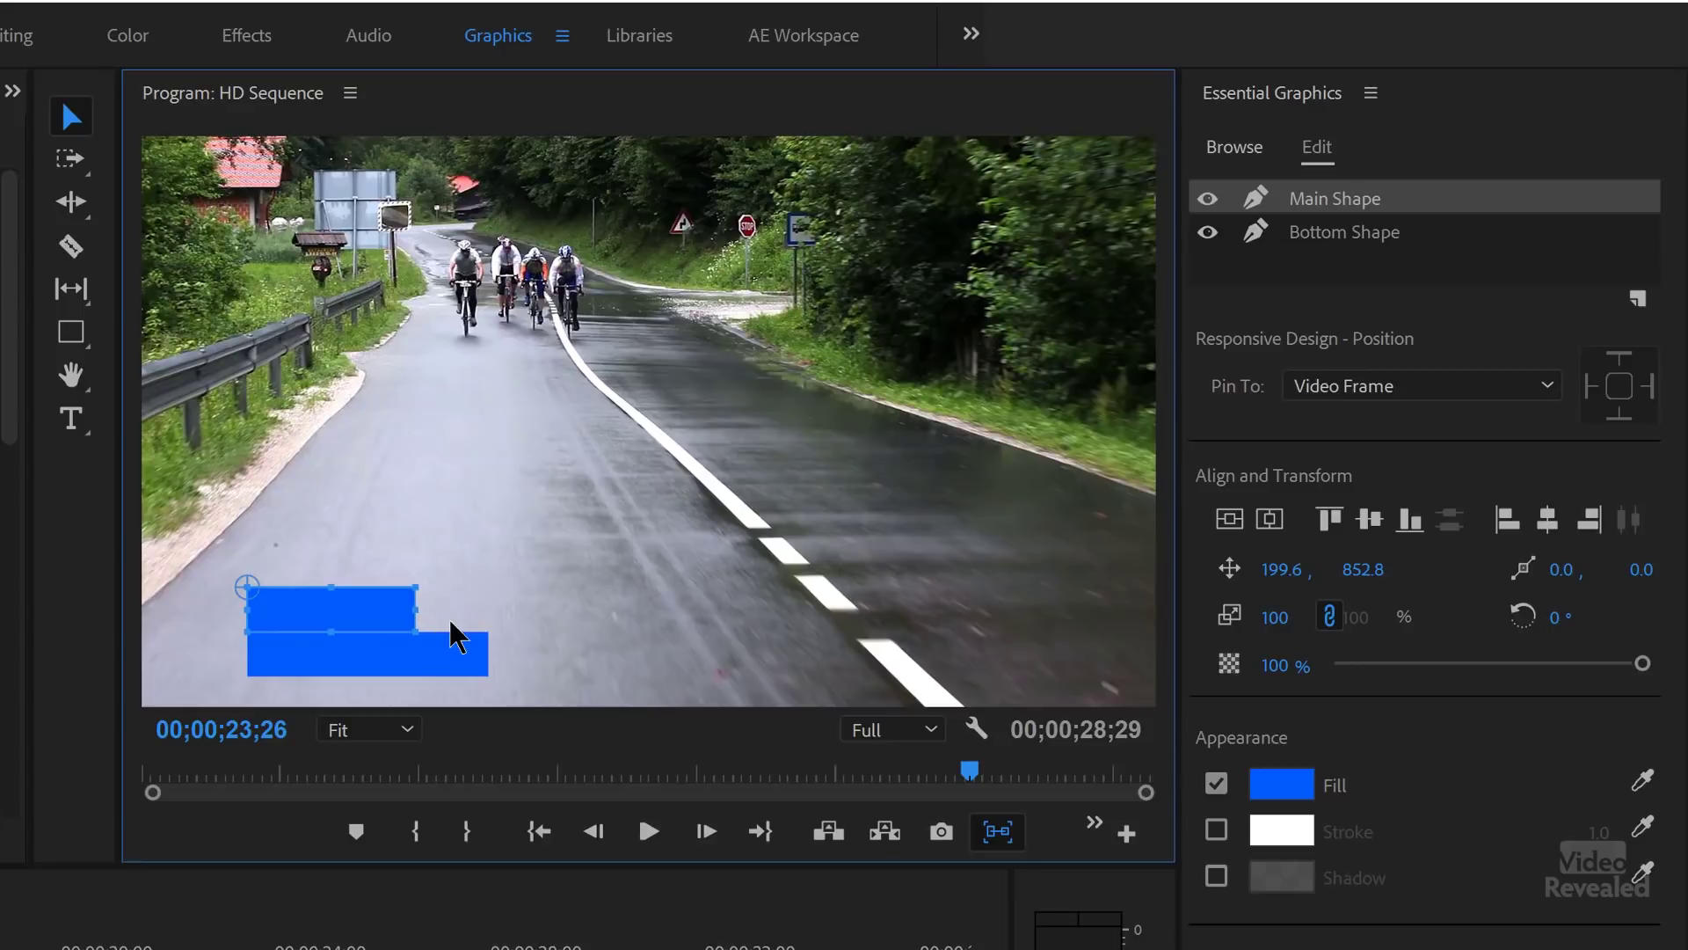
mouse_move(420, 610)
mouse_down()
mouse_move(474, 607)
mouse_move(408, 614)
mouse_move(445, 604)
mouse_move(437, 615)
mouse_up()
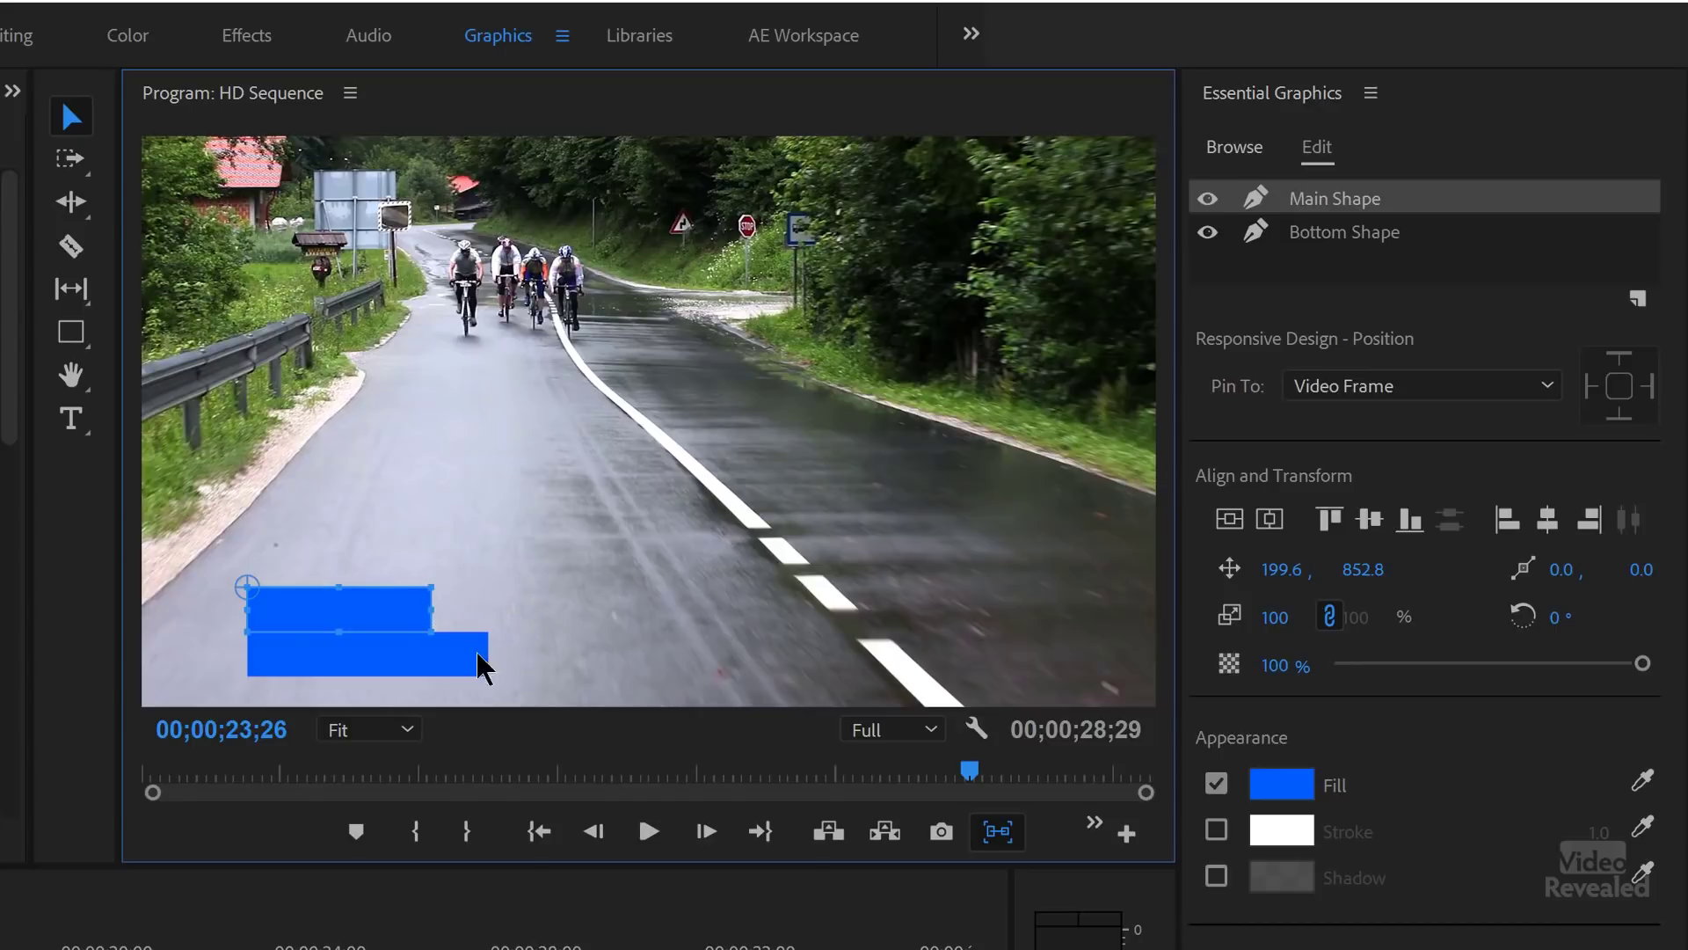
click(576, 640)
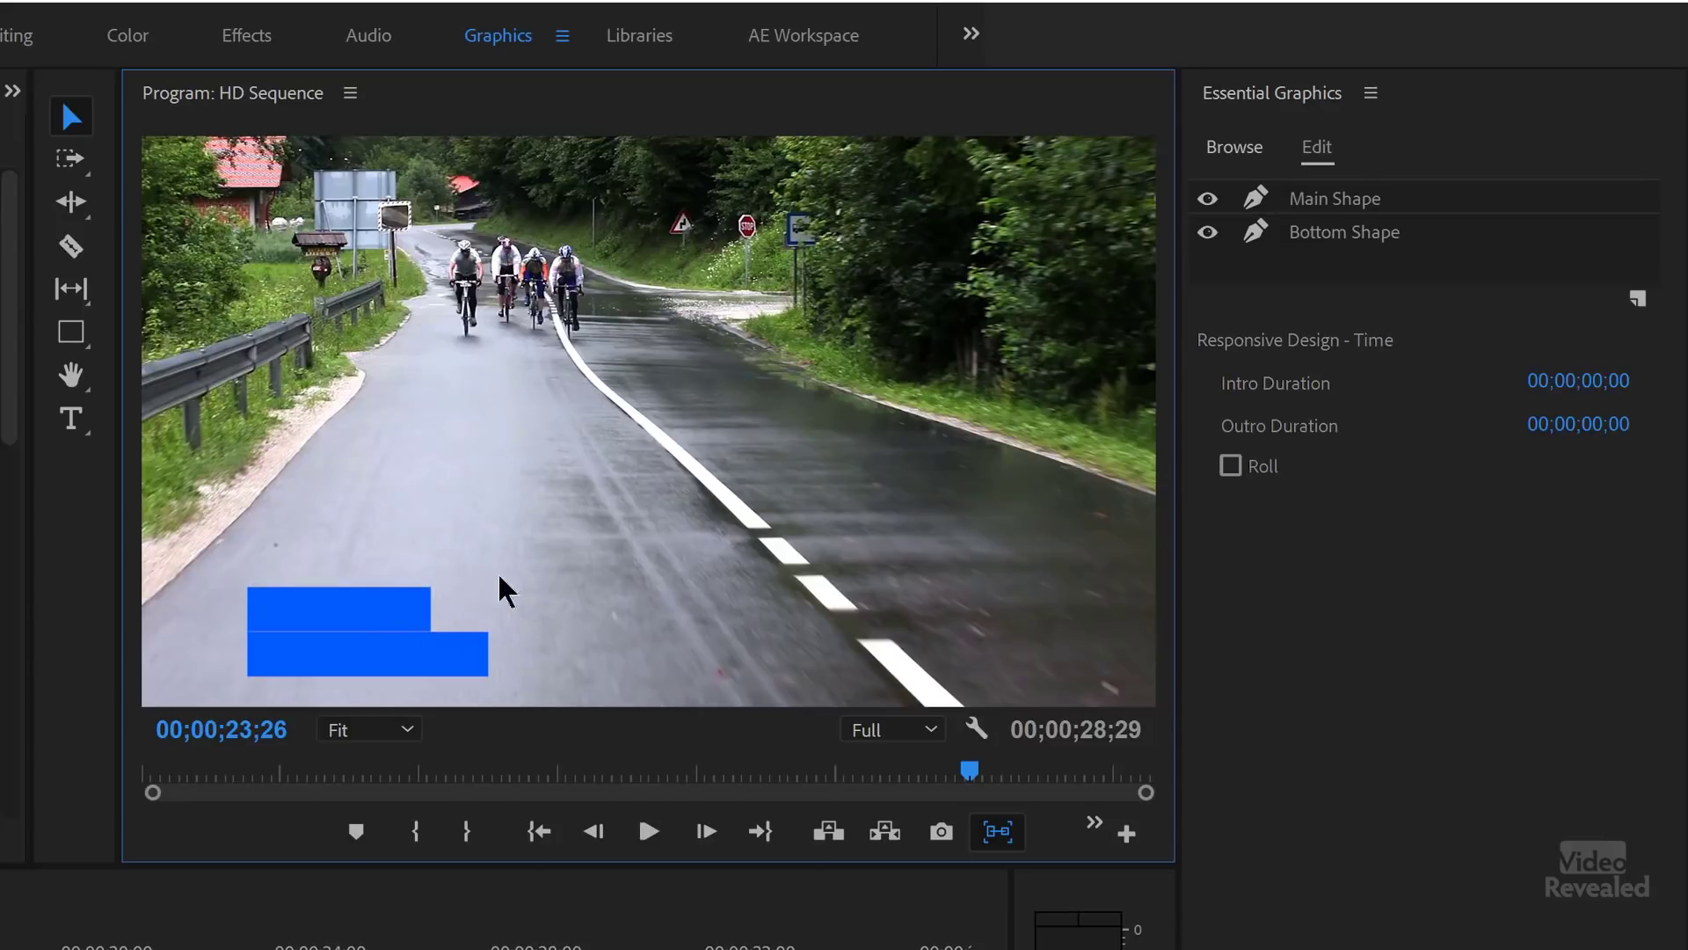
Step: Add two text layers to the graphic, "Insert Name" over the bars and "COUNTRY" above them
click(72, 419)
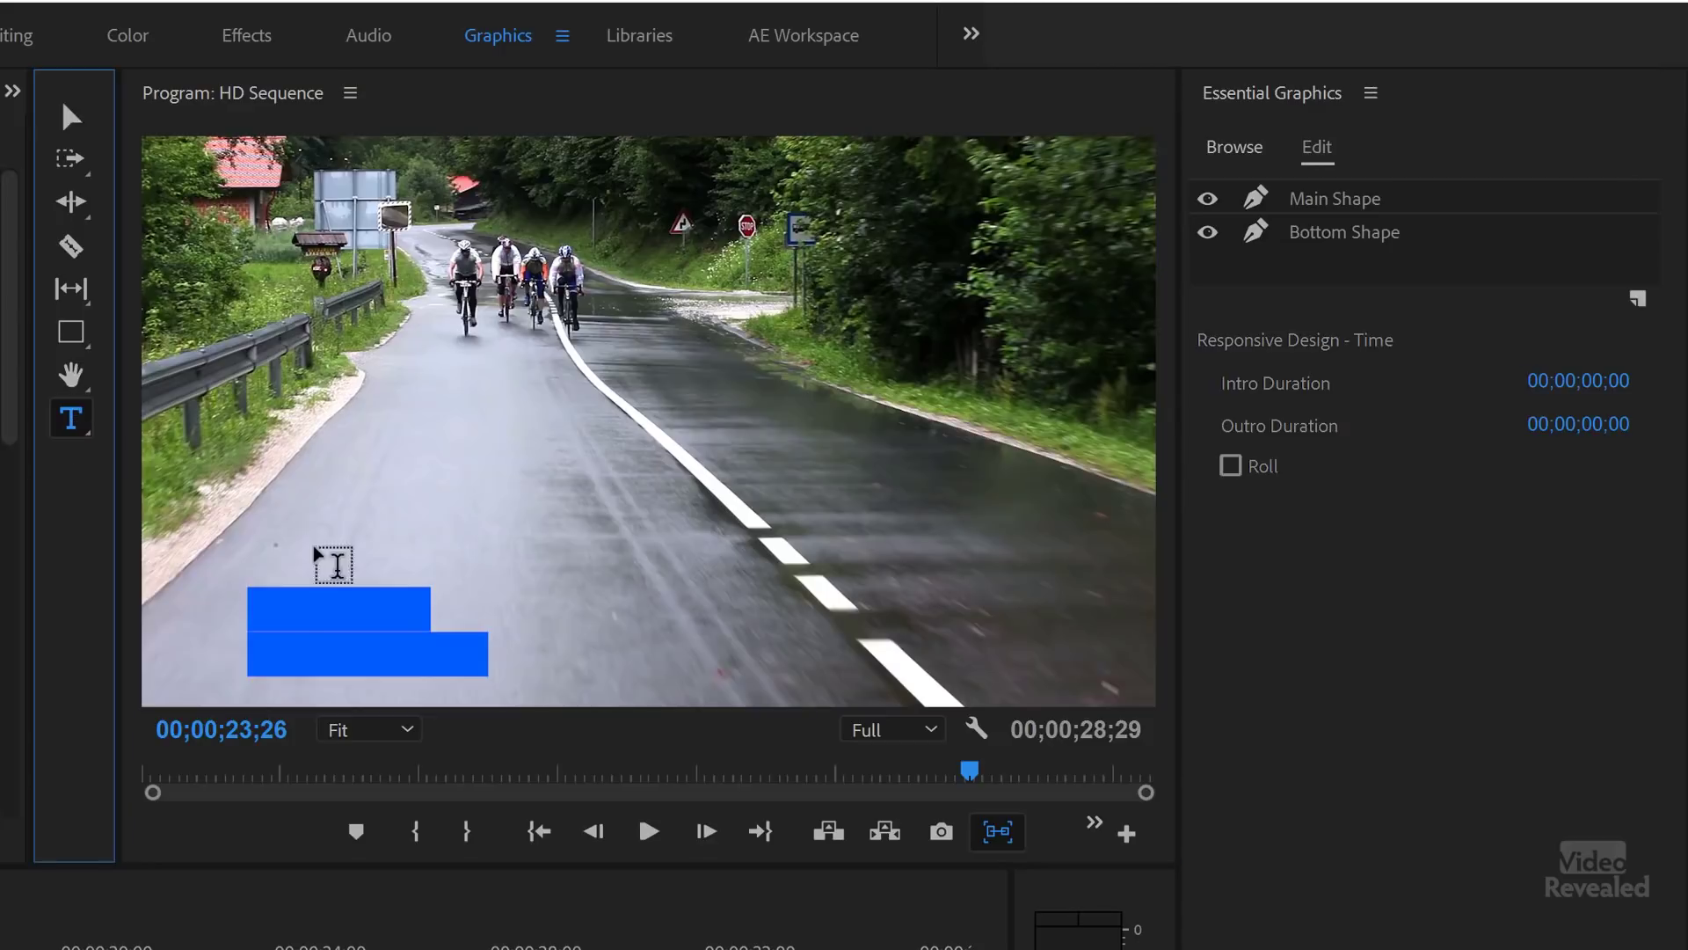
click(276, 659)
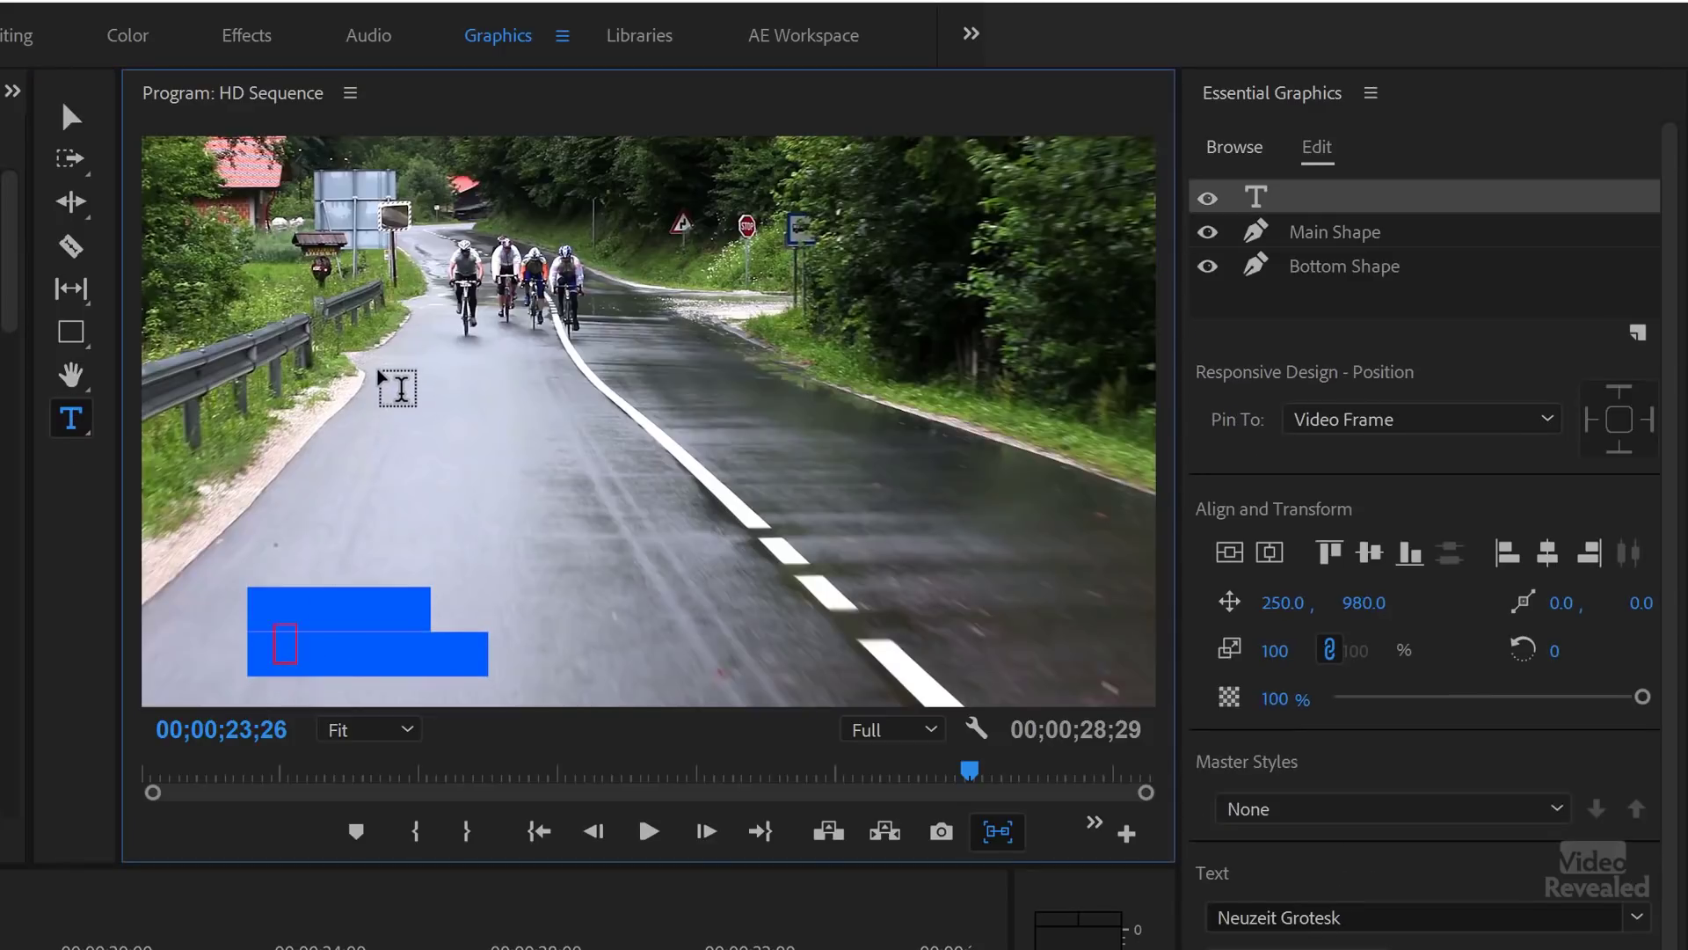
text(Insert Name)
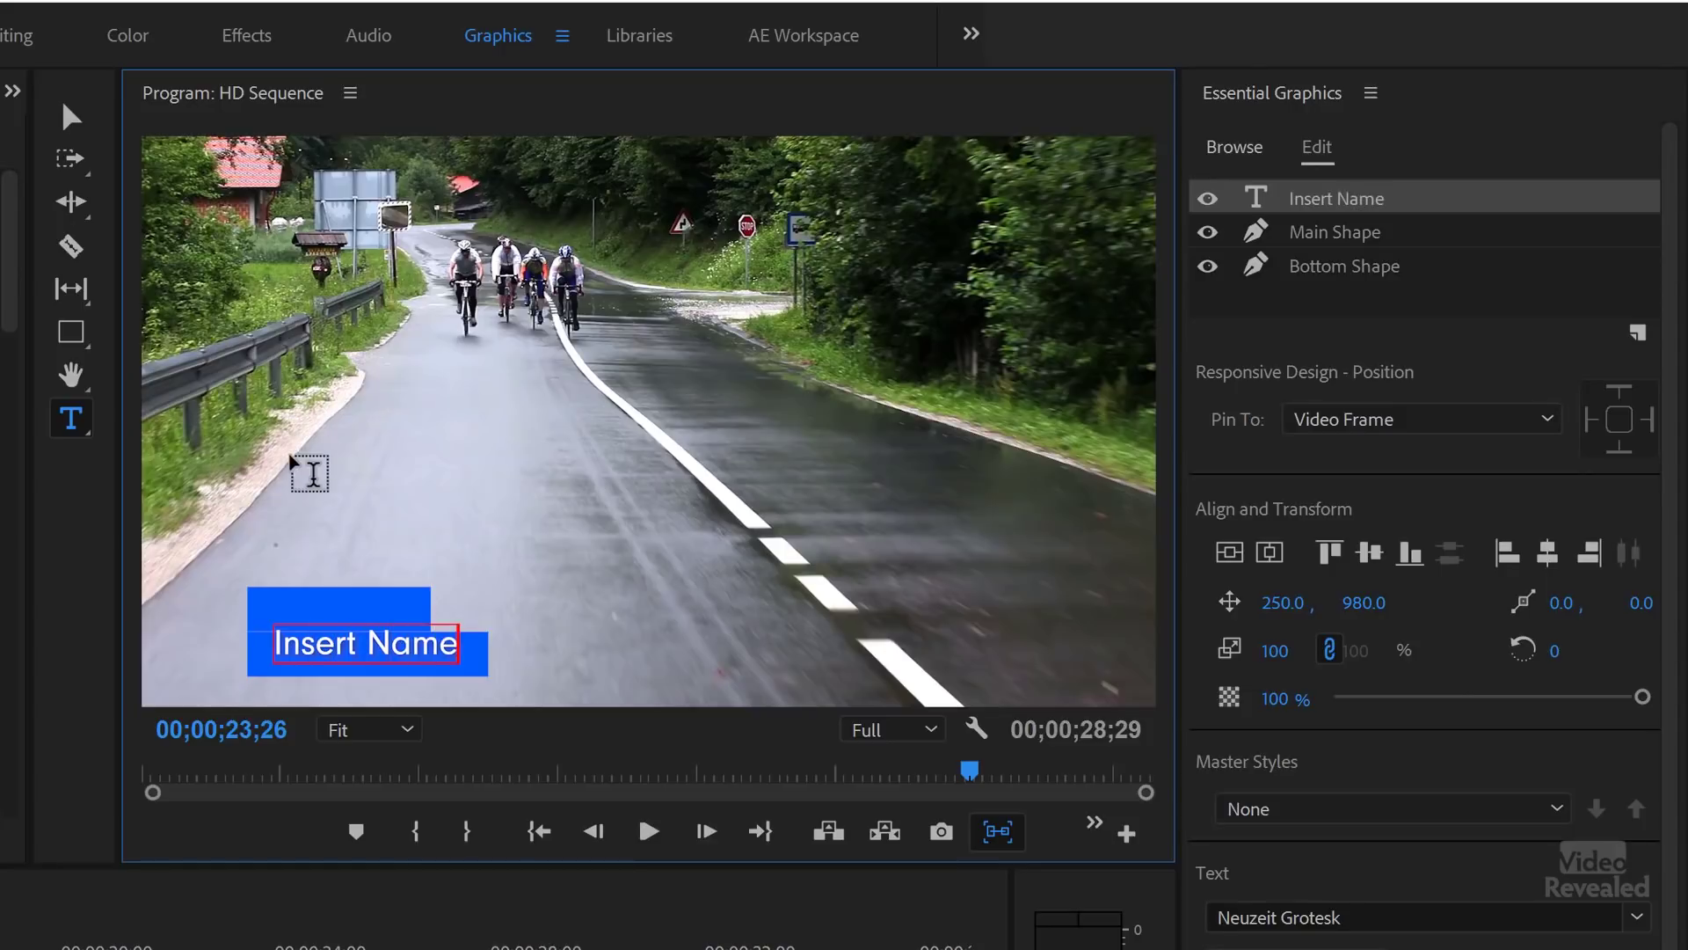
click(289, 553)
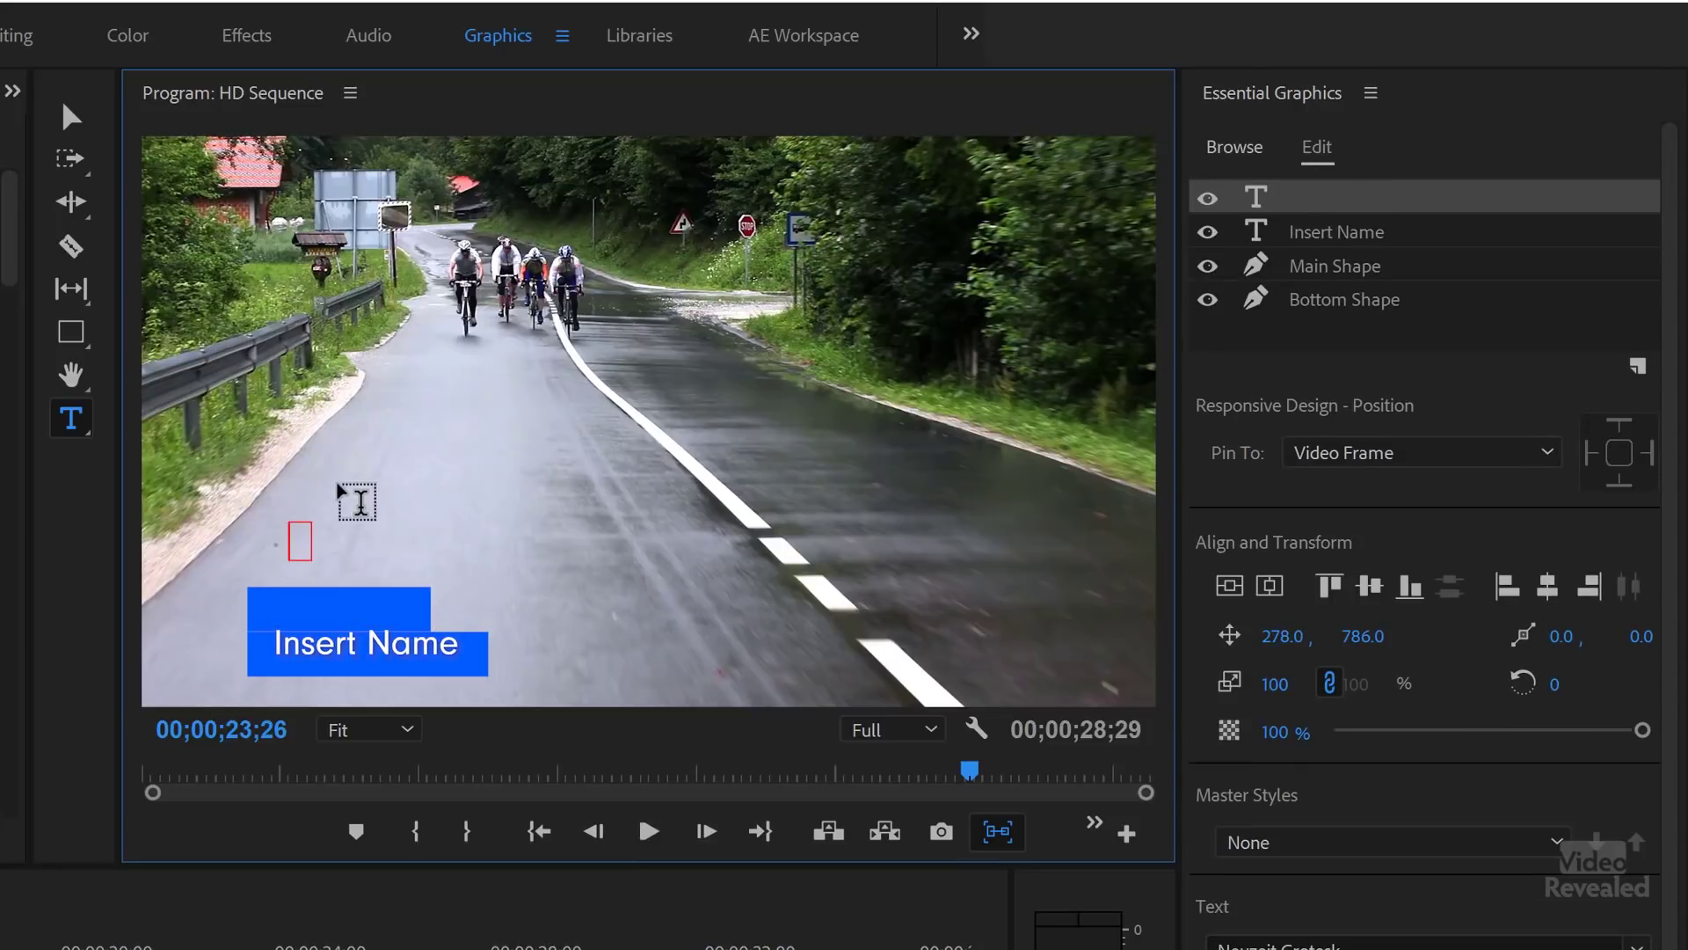
text(COUNTRY)
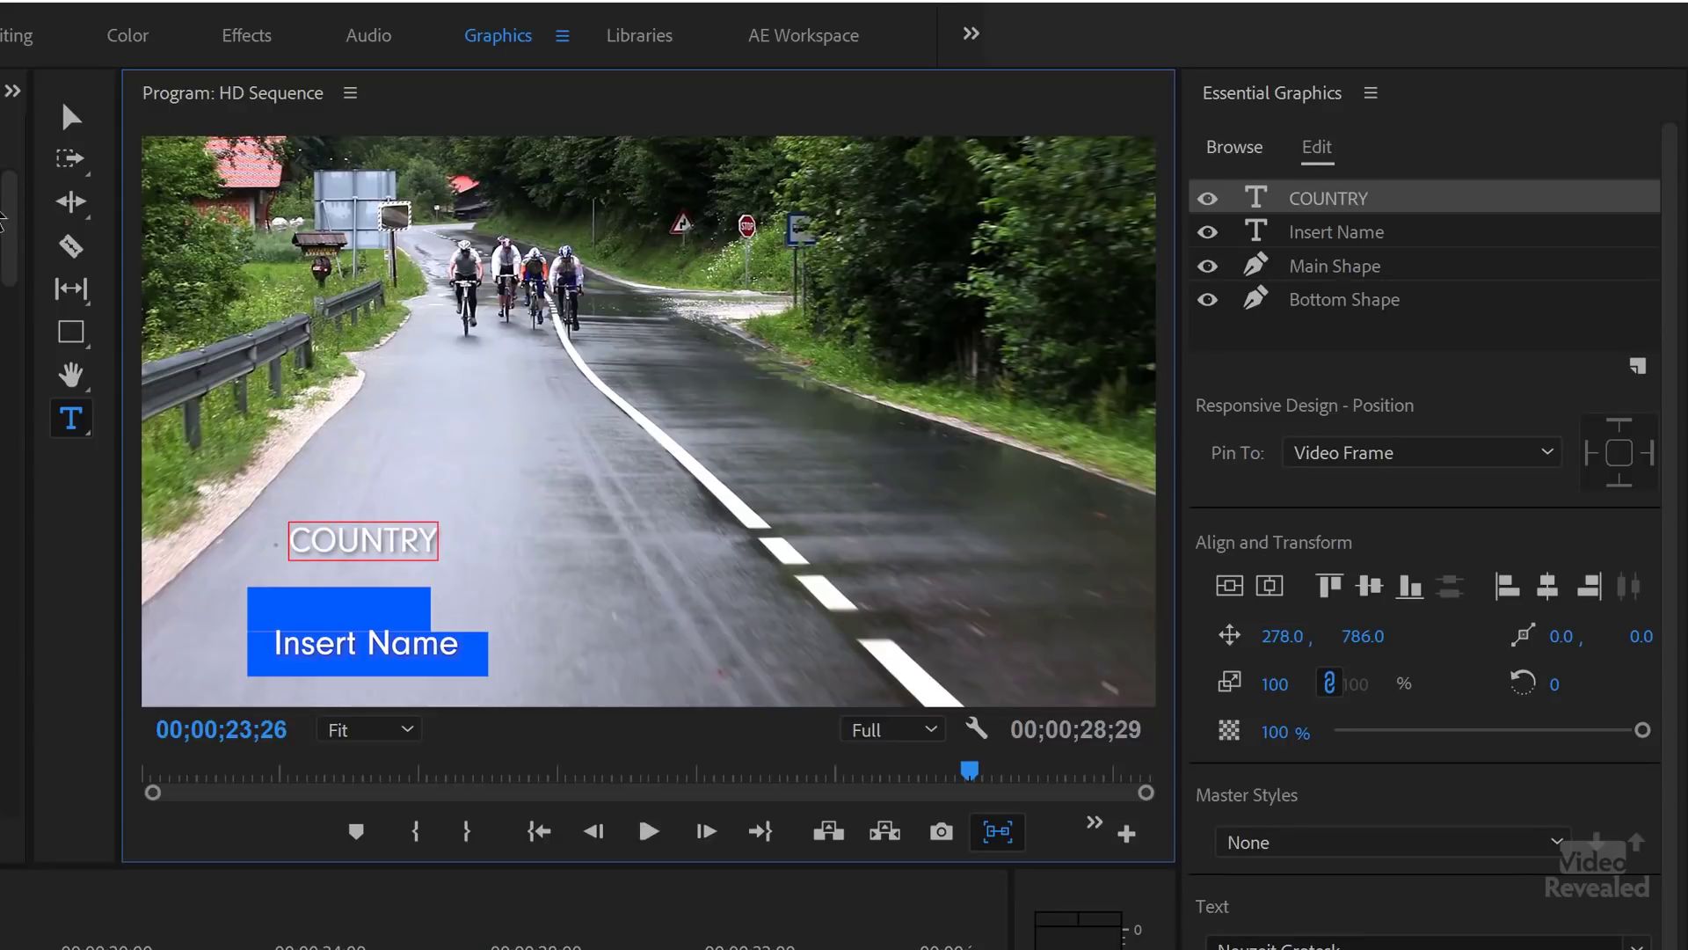
Step: Position COUNTRY on the upper bar and Insert Name on the lower bar, and reduce COUNTRY's font size
click(71, 116)
drag(395, 545, 388, 666)
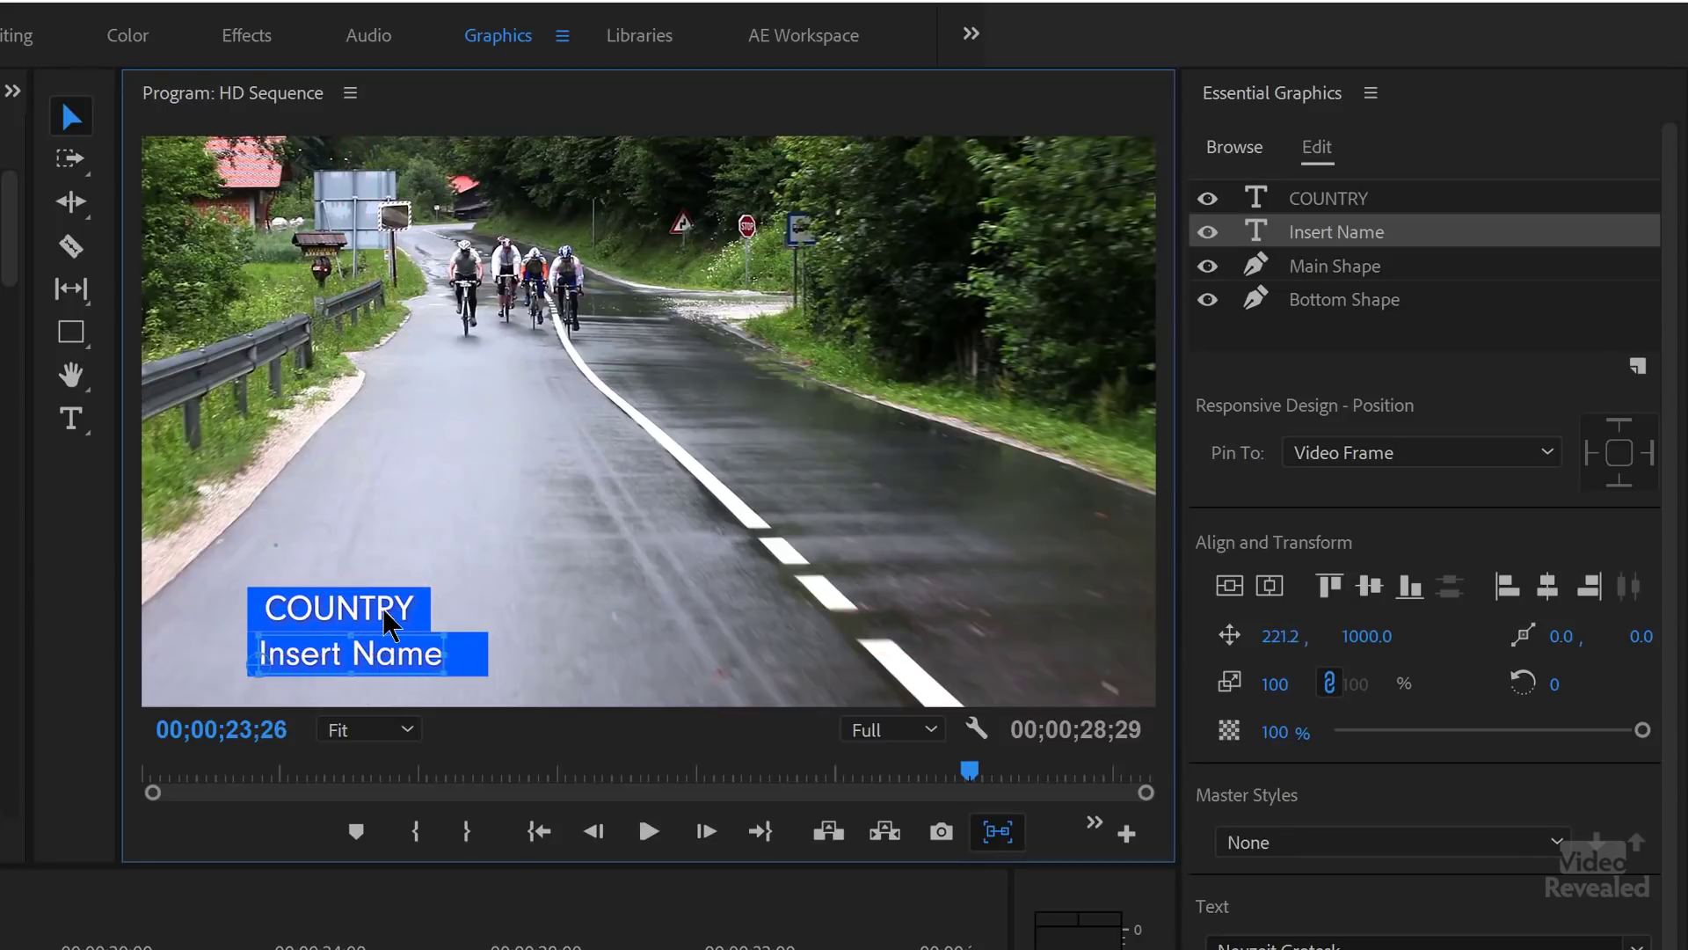
click(384, 615)
mouse_move(1286, 949)
mouse_down()
mouse_move(1256, 949)
mouse_move(1279, 949)
mouse_up()
click(405, 598)
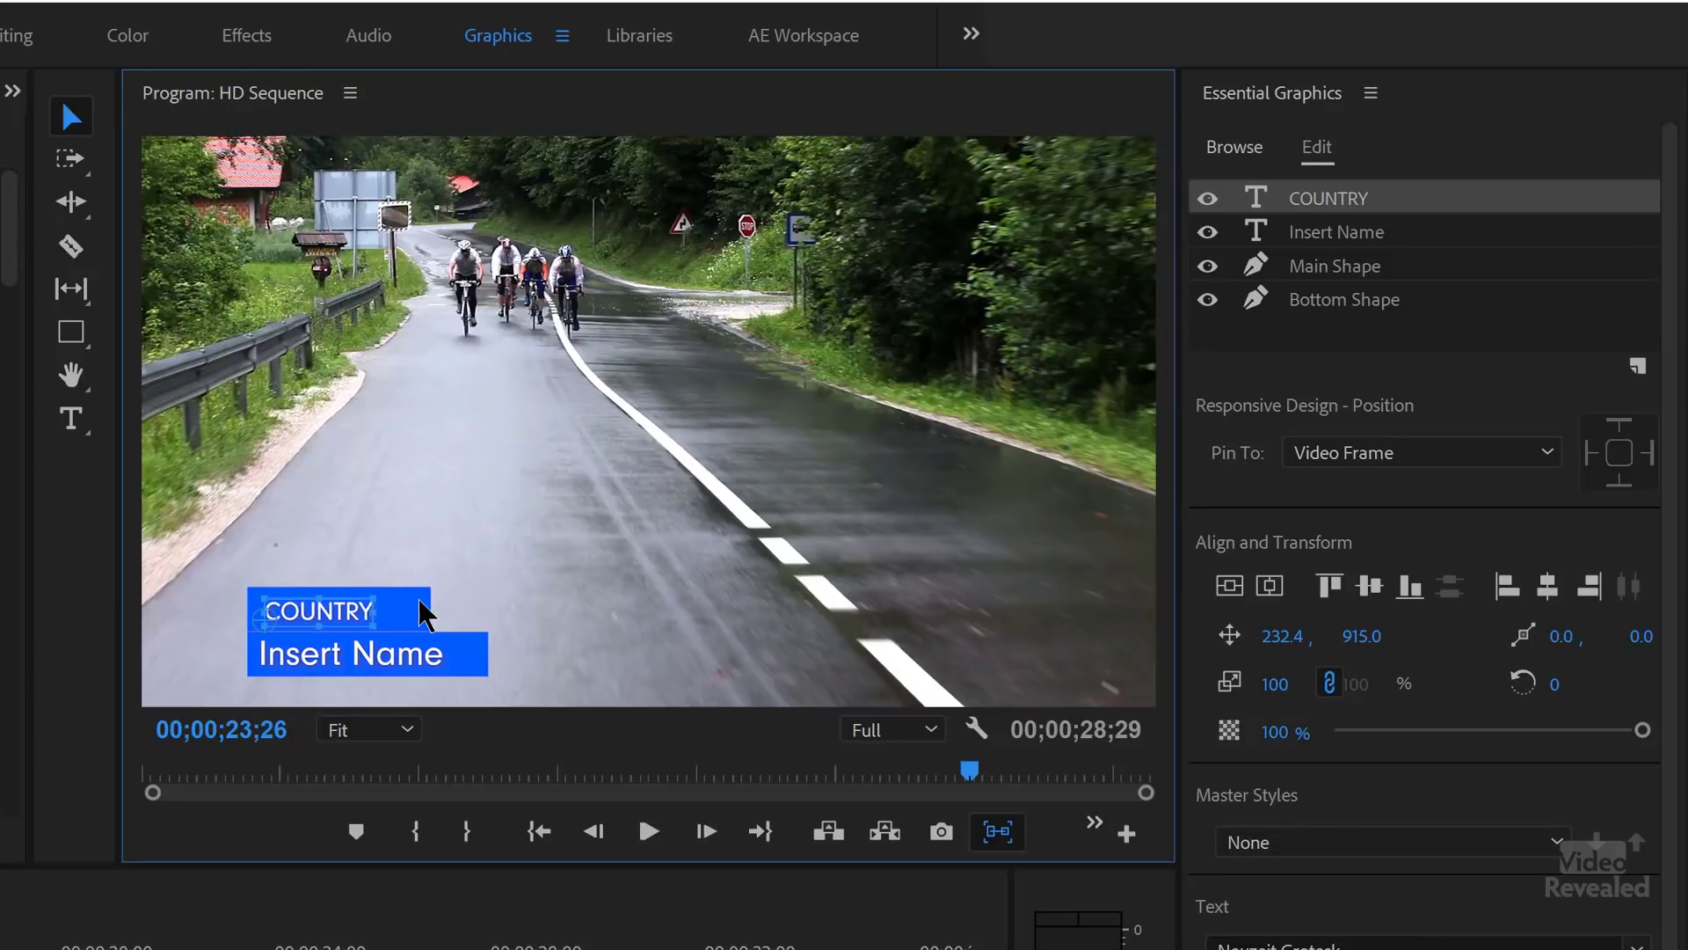
Step: Shorten the upper bar from its right end to fit closely around the COUNTRY text
click(424, 605)
drag(410, 609, 393, 610)
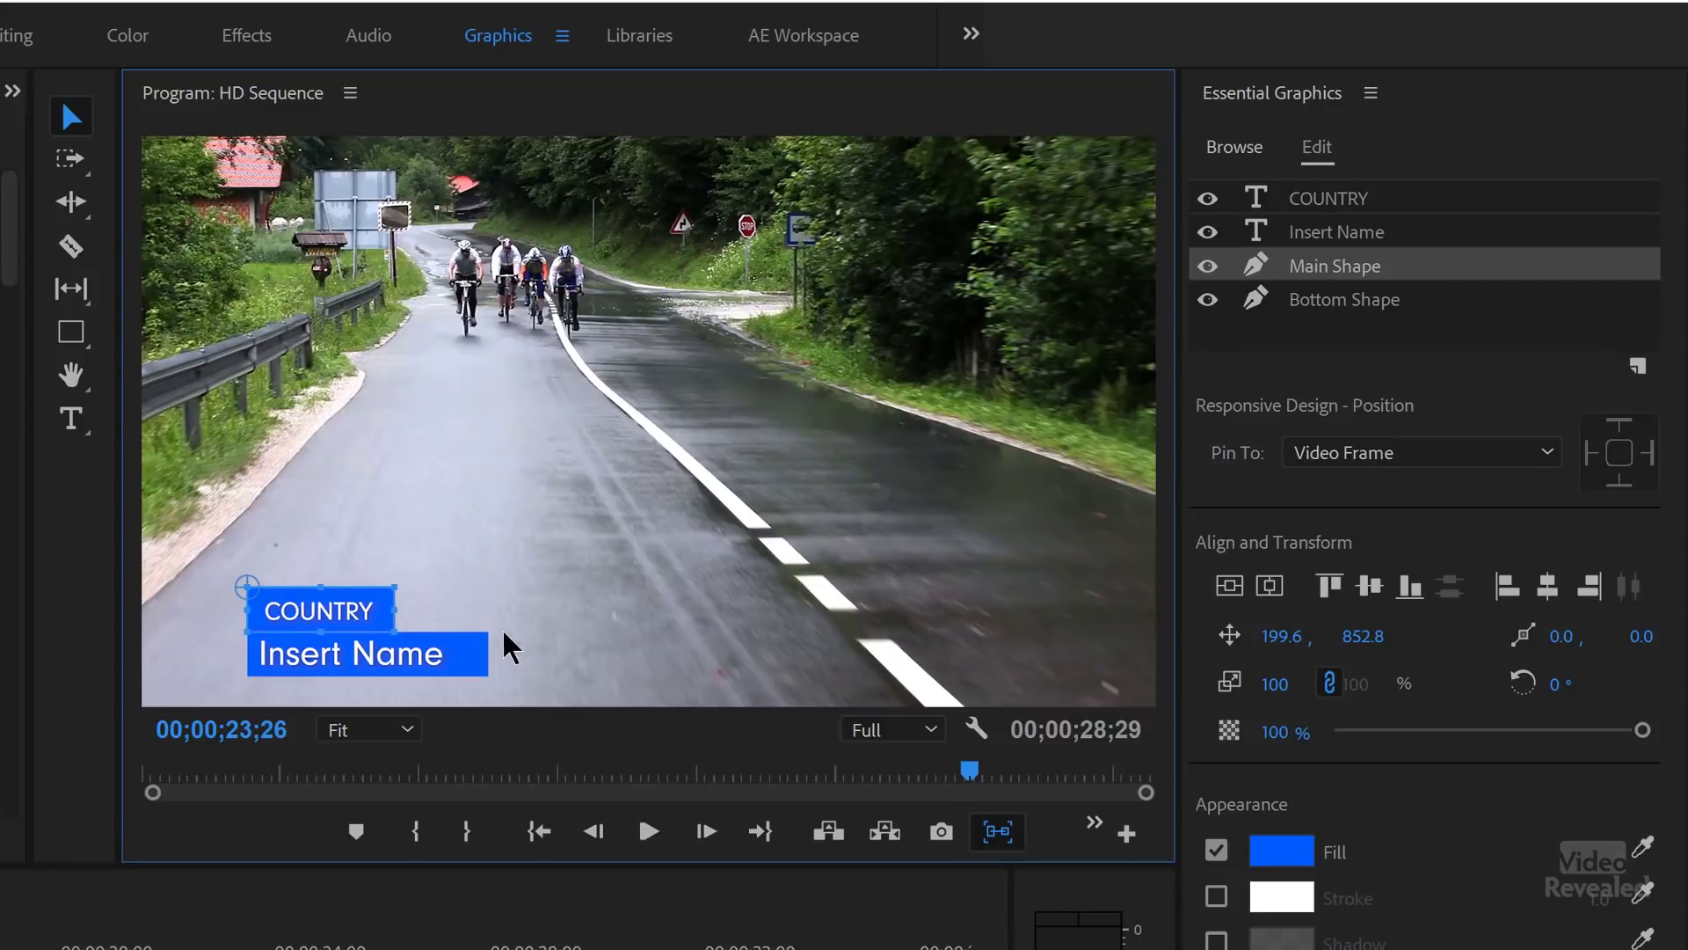
click(527, 634)
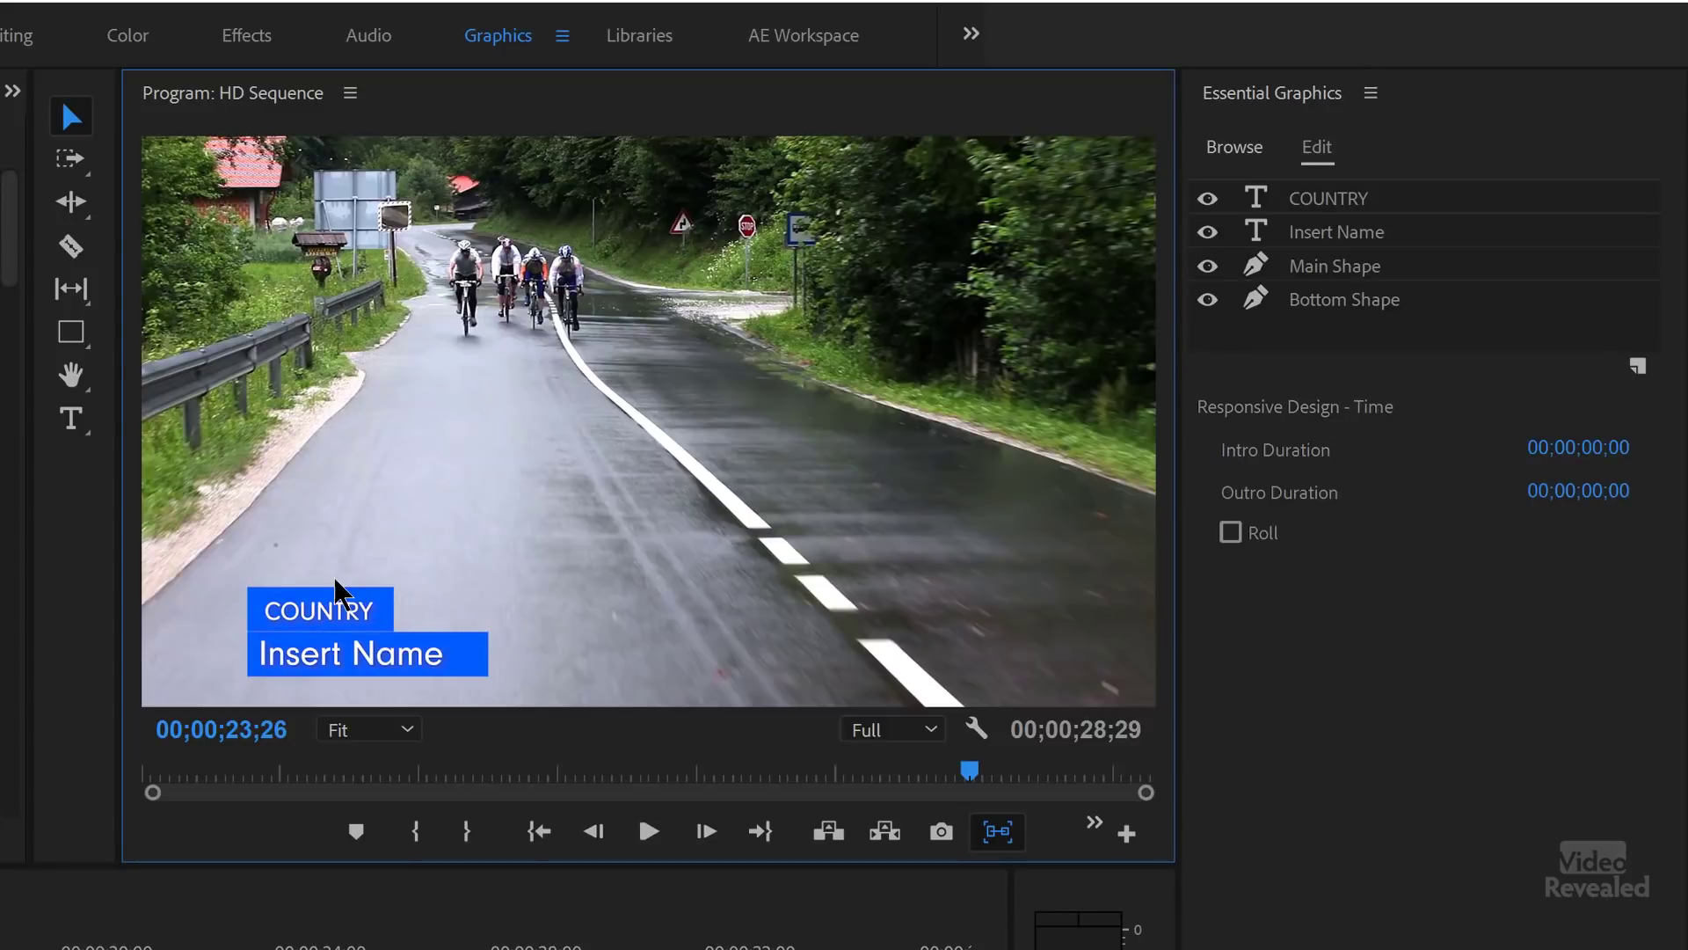
Step: Maximize the program monitor, then reduce the COUNTRY bar's height from its top edge and recentre the text in it
click(376, 731)
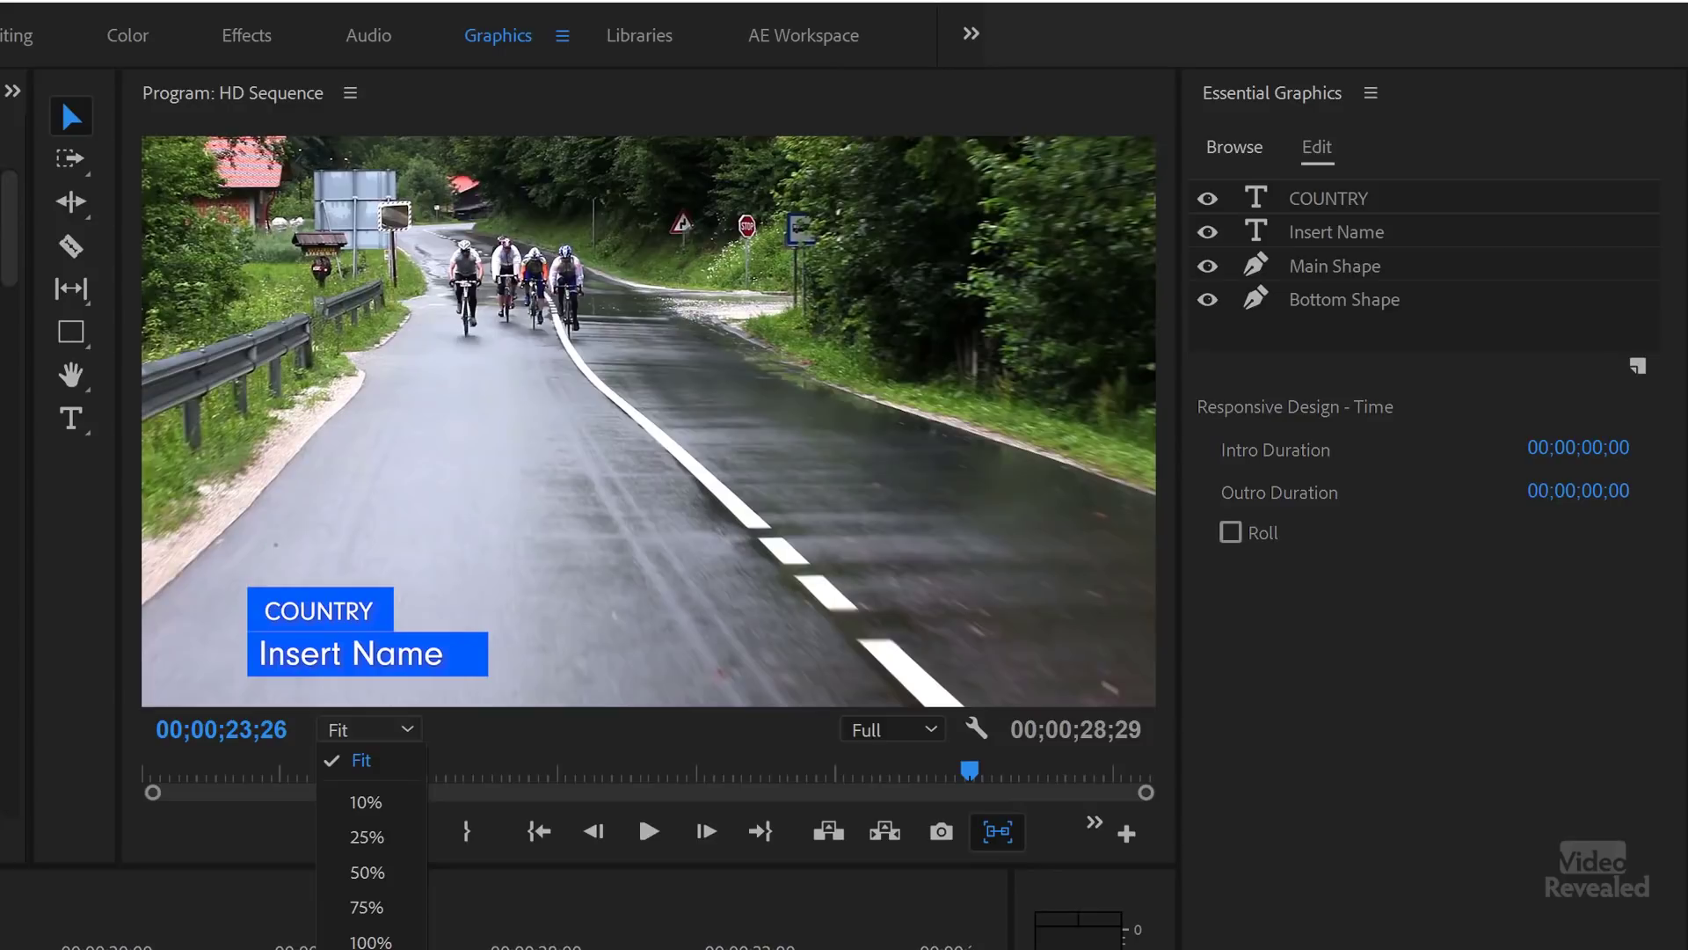
click(489, 568)
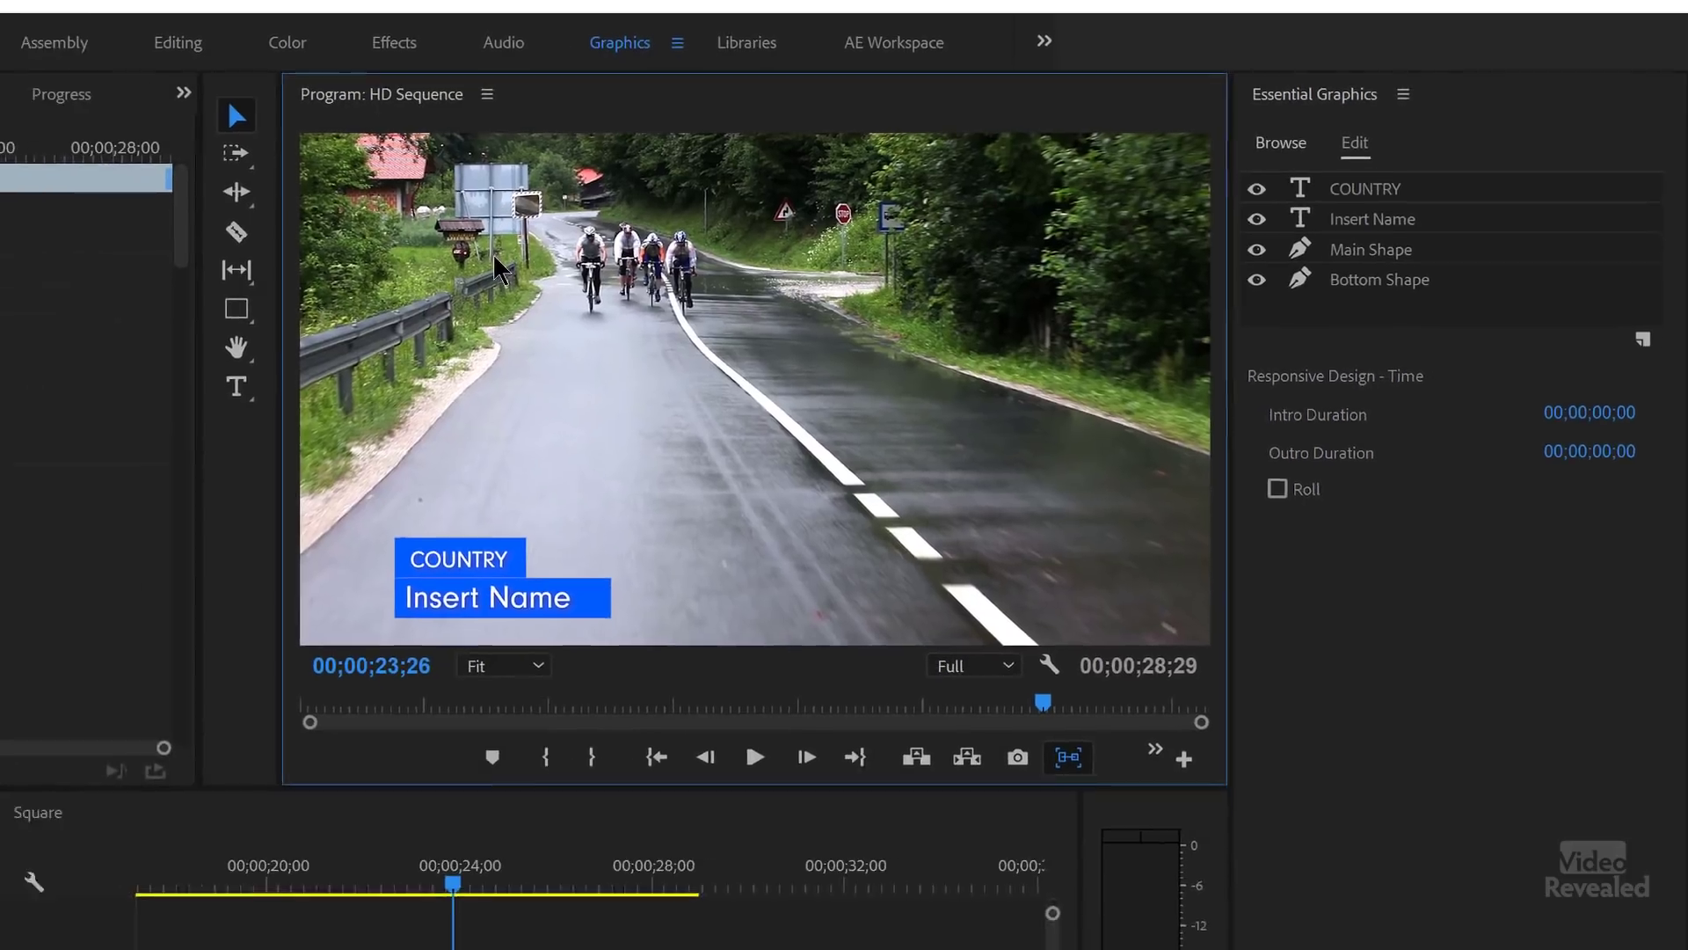
key(grave)
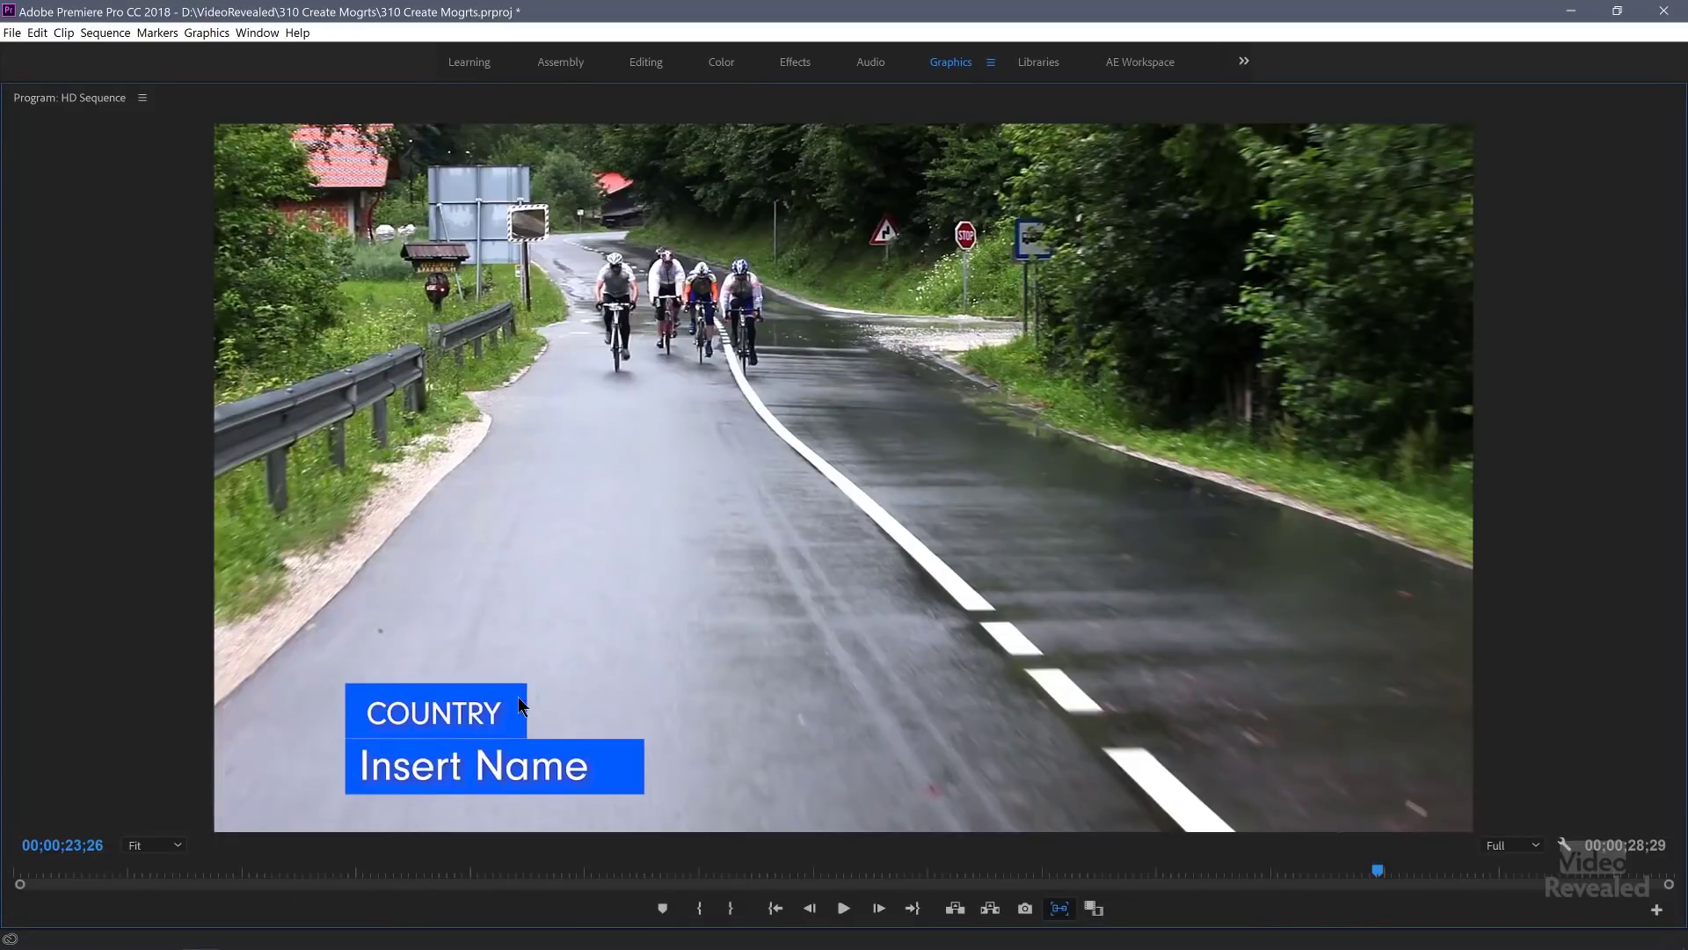
click(479, 690)
mouse_move(433, 686)
mouse_down()
mouse_move(446, 725)
mouse_move(436, 716)
mouse_up()
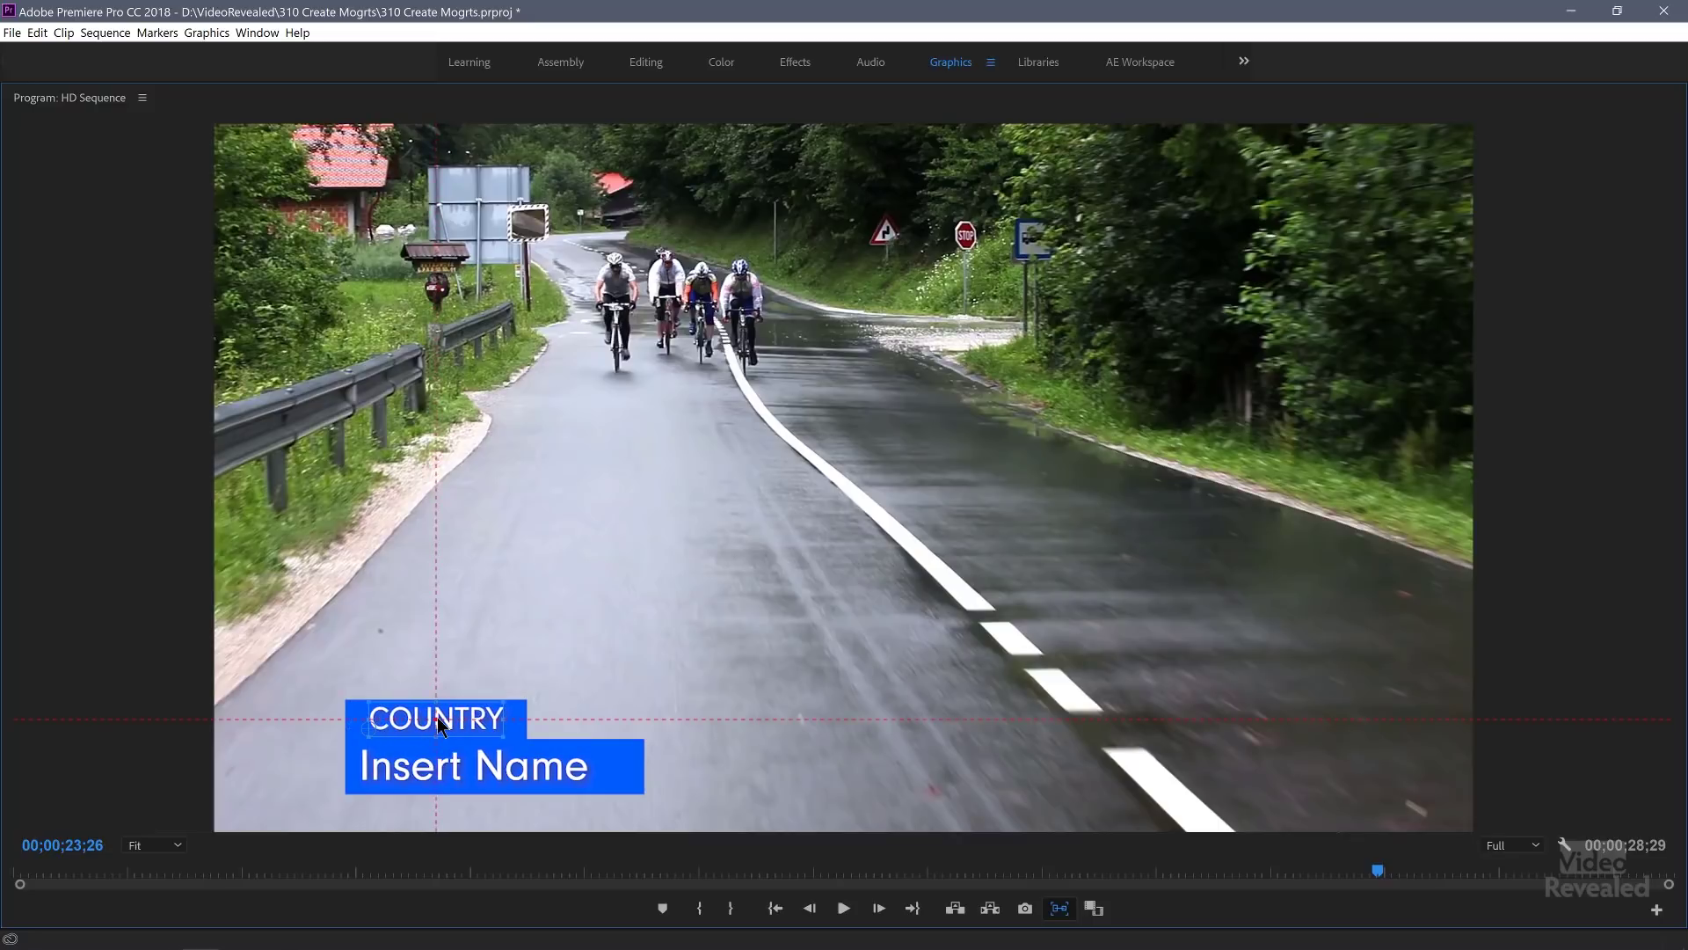
click(509, 625)
Step: Move COUNTRY and its bar beneath the Insert Name bar, then raise the whole title and restore the workspace layout
click(445, 713)
drag(405, 730, 455, 809)
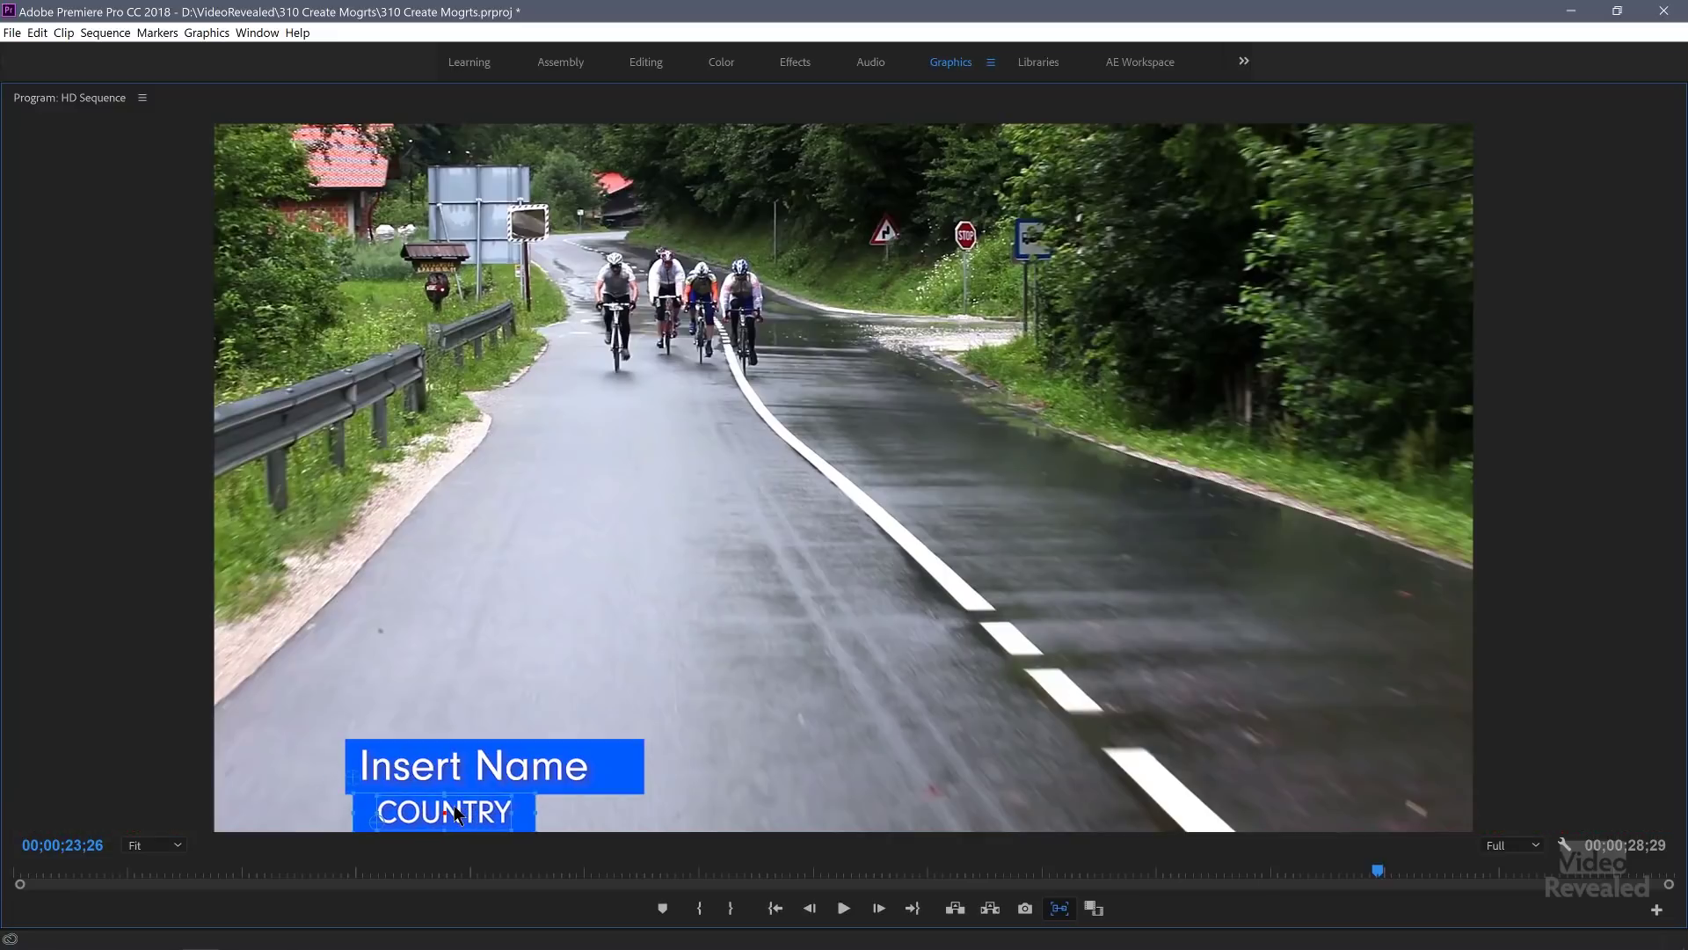
drag(719, 693, 339, 829)
mouse_move(450, 775)
mouse_down()
mouse_move(437, 721)
mouse_move(455, 780)
mouse_move(442, 785)
mouse_up()
click(487, 669)
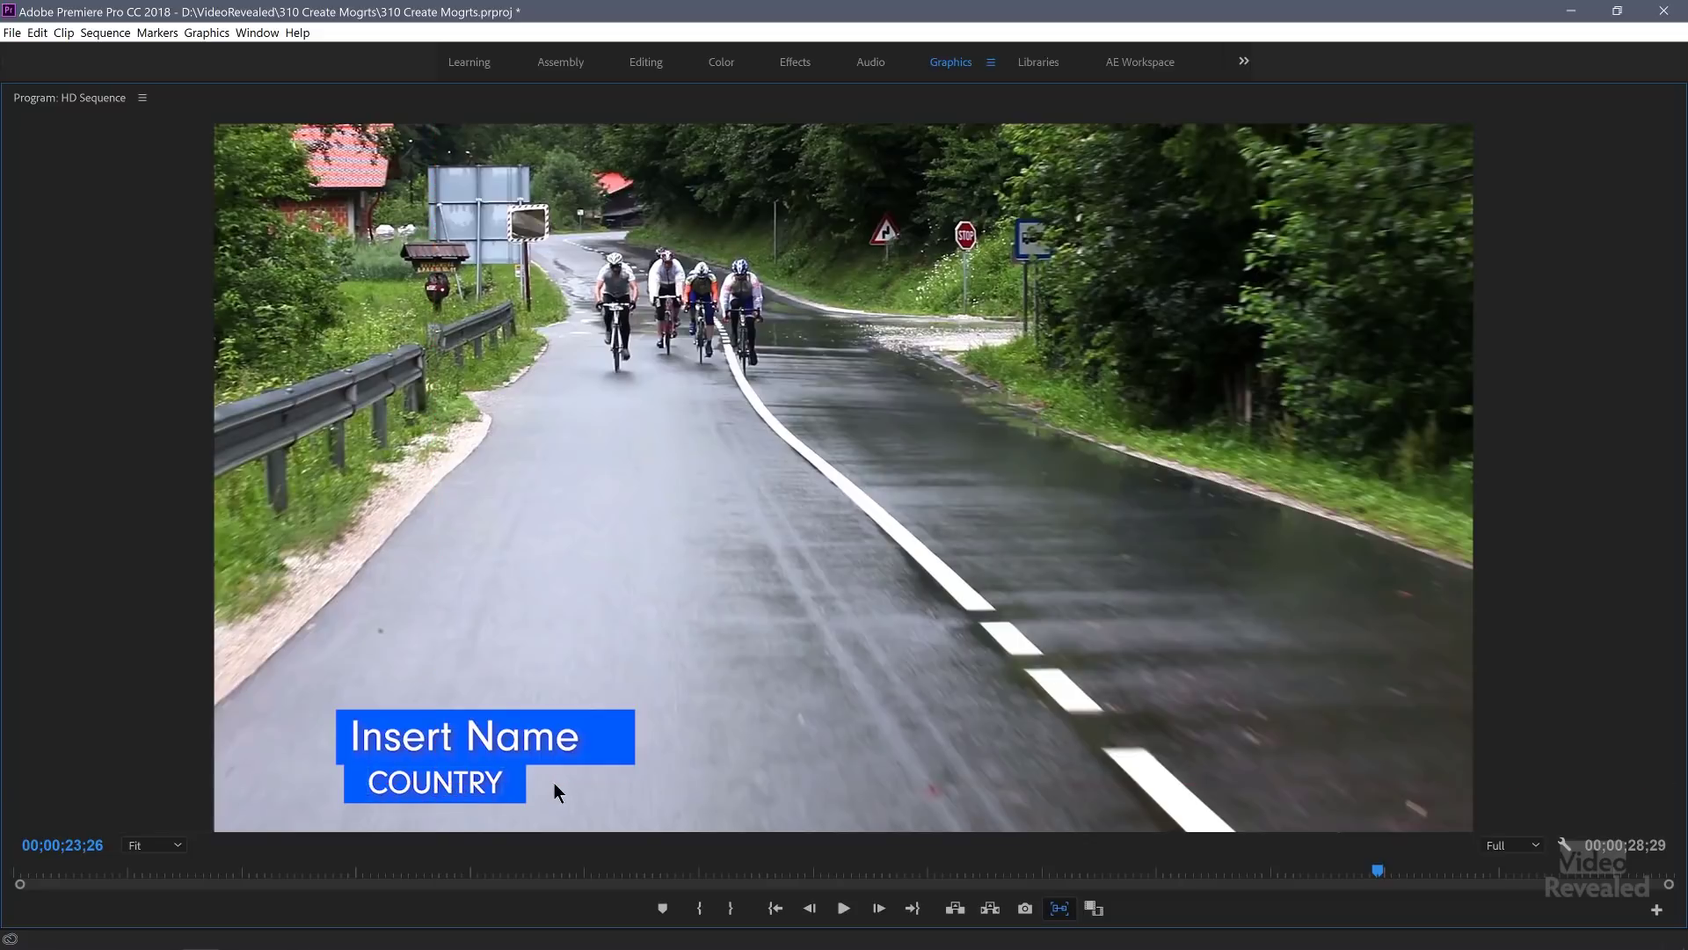
key(grave)
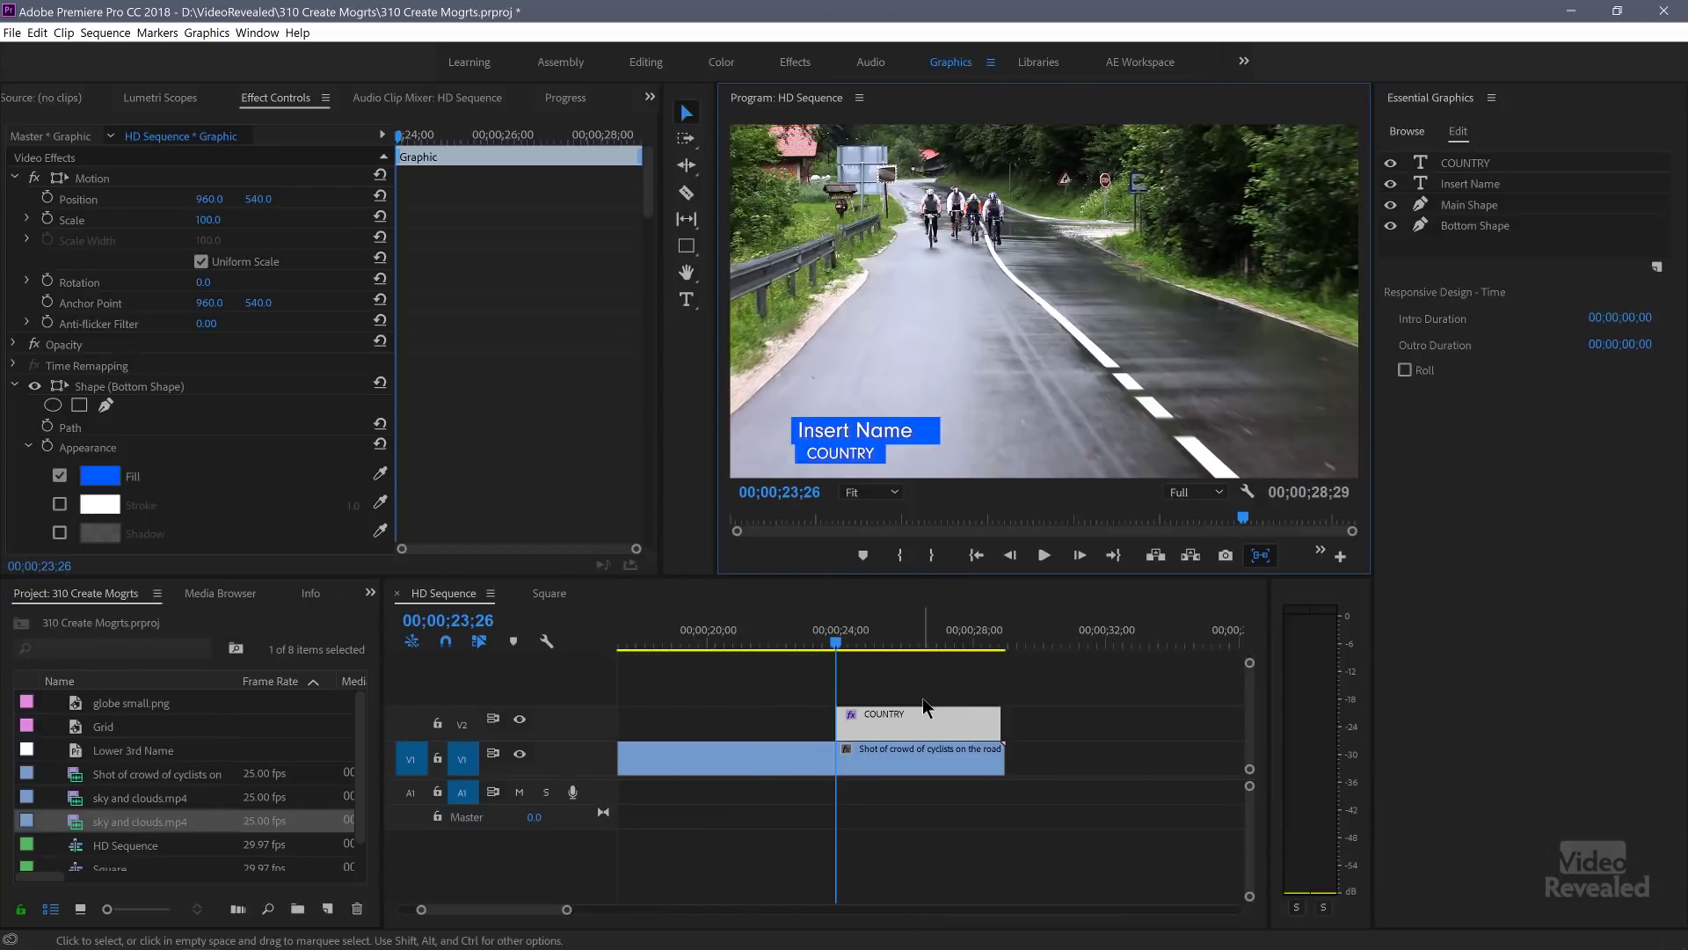
Step: Shorten the Insert Name bar from its right end to fit closely around the text
click(925, 714)
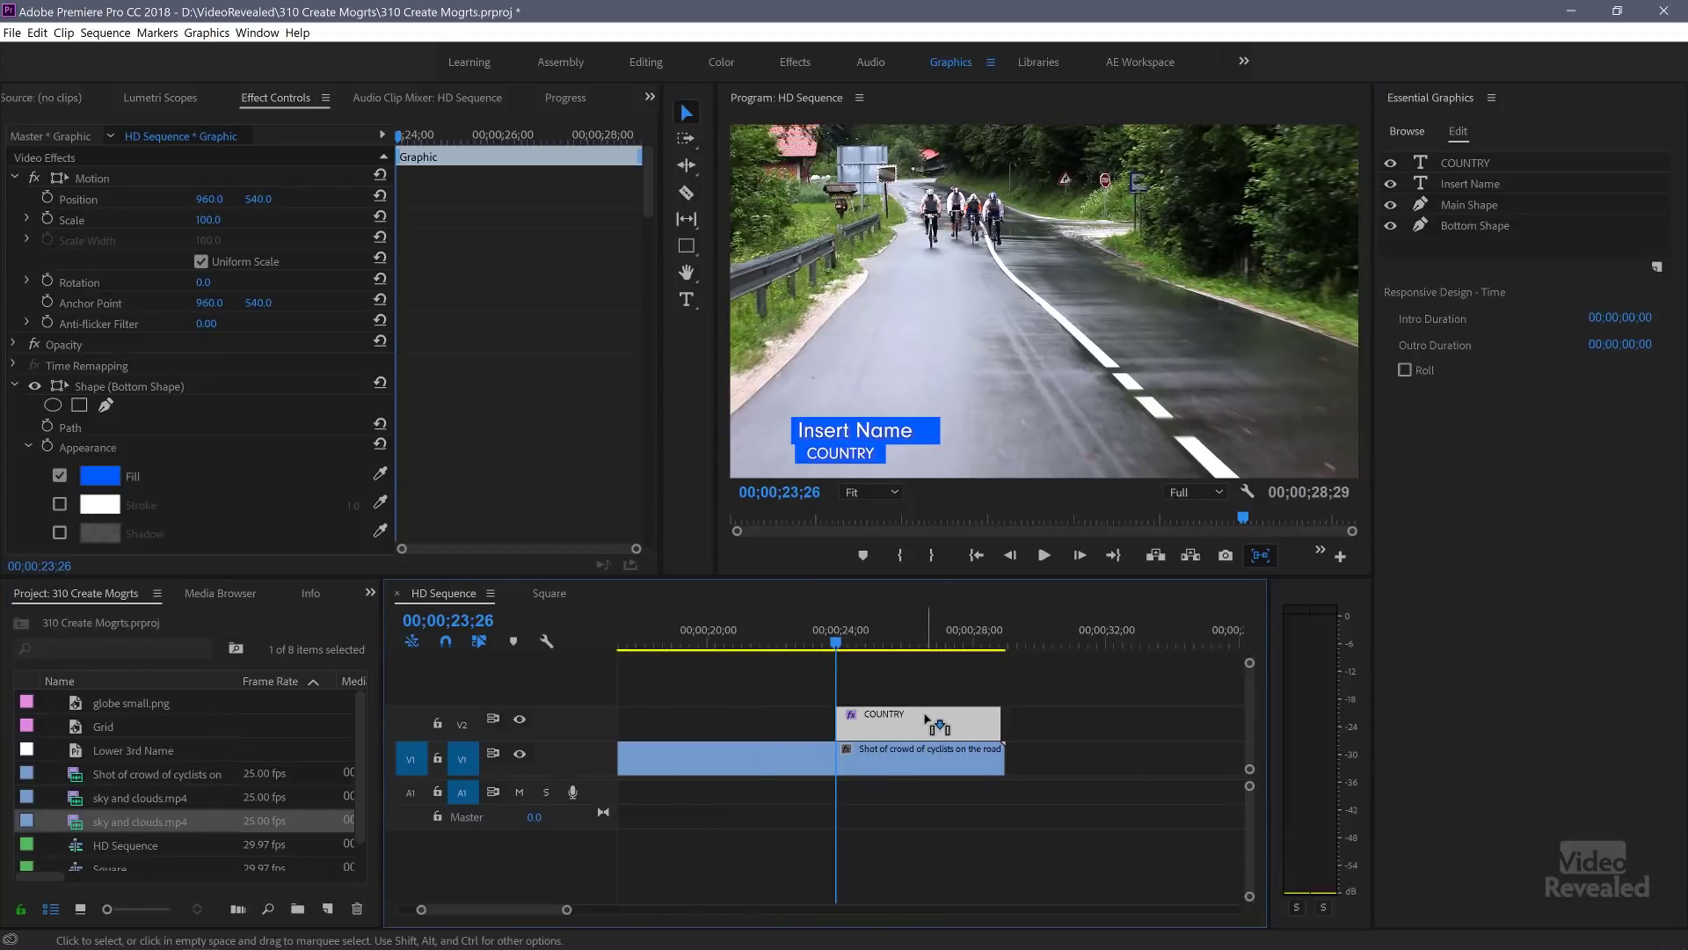
click(937, 430)
drag(945, 432, 927, 436)
click(959, 423)
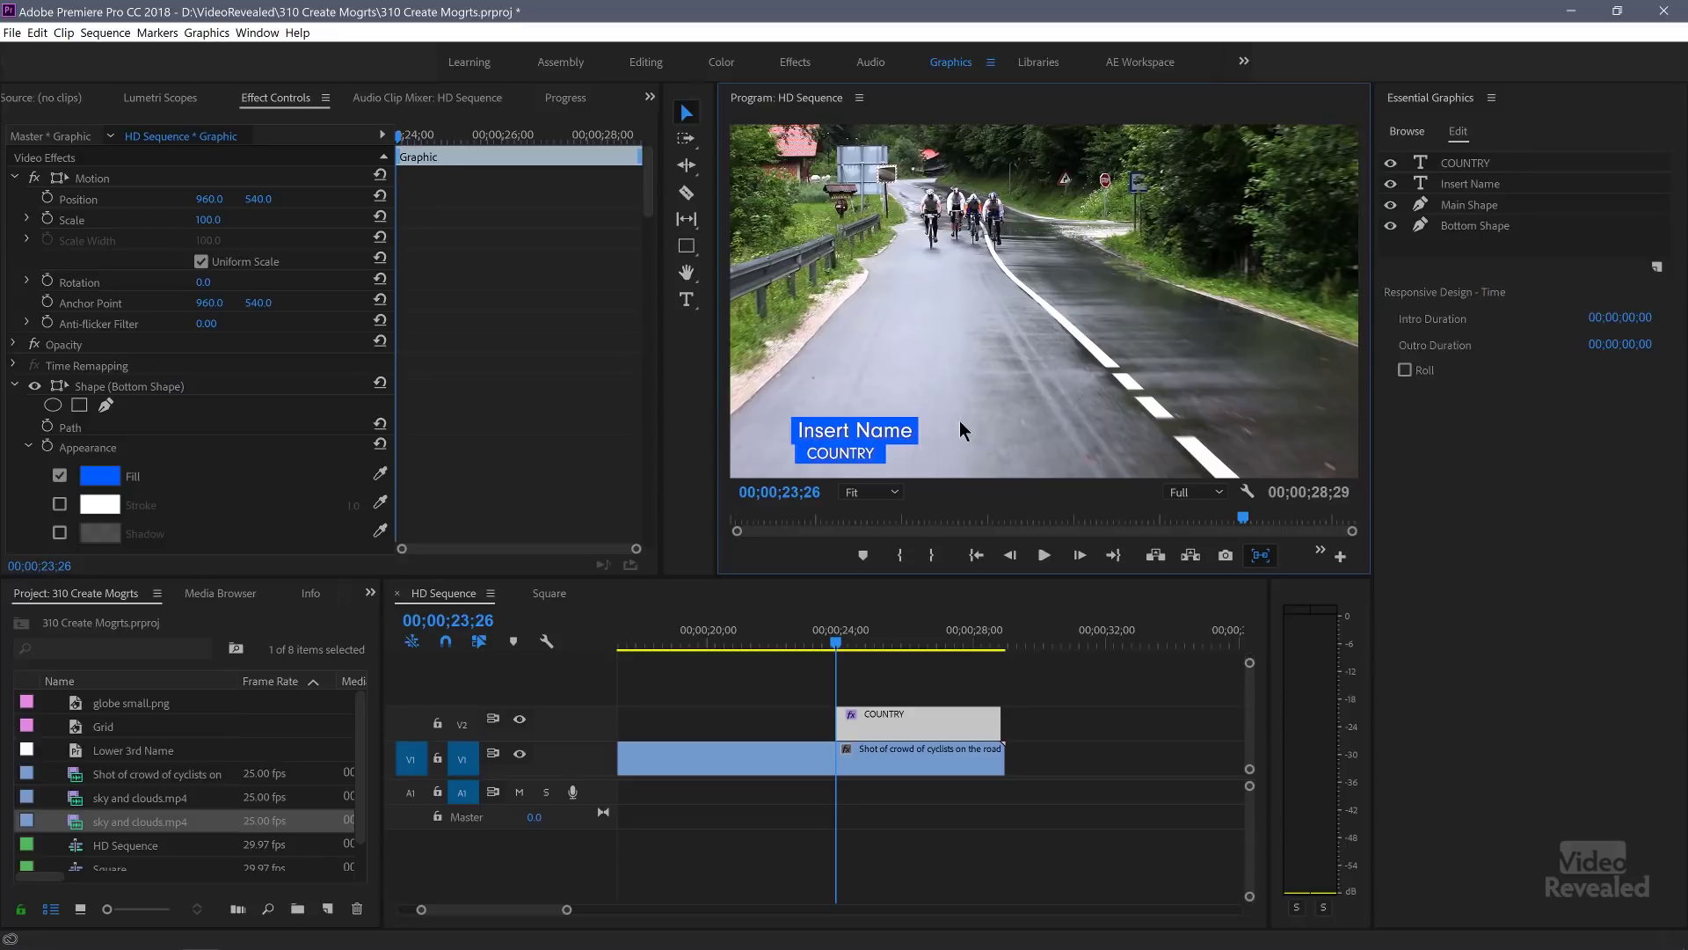
Step: Select the Insert Name and COUNTRY text layers together to examine their shadow settings
click(883, 431)
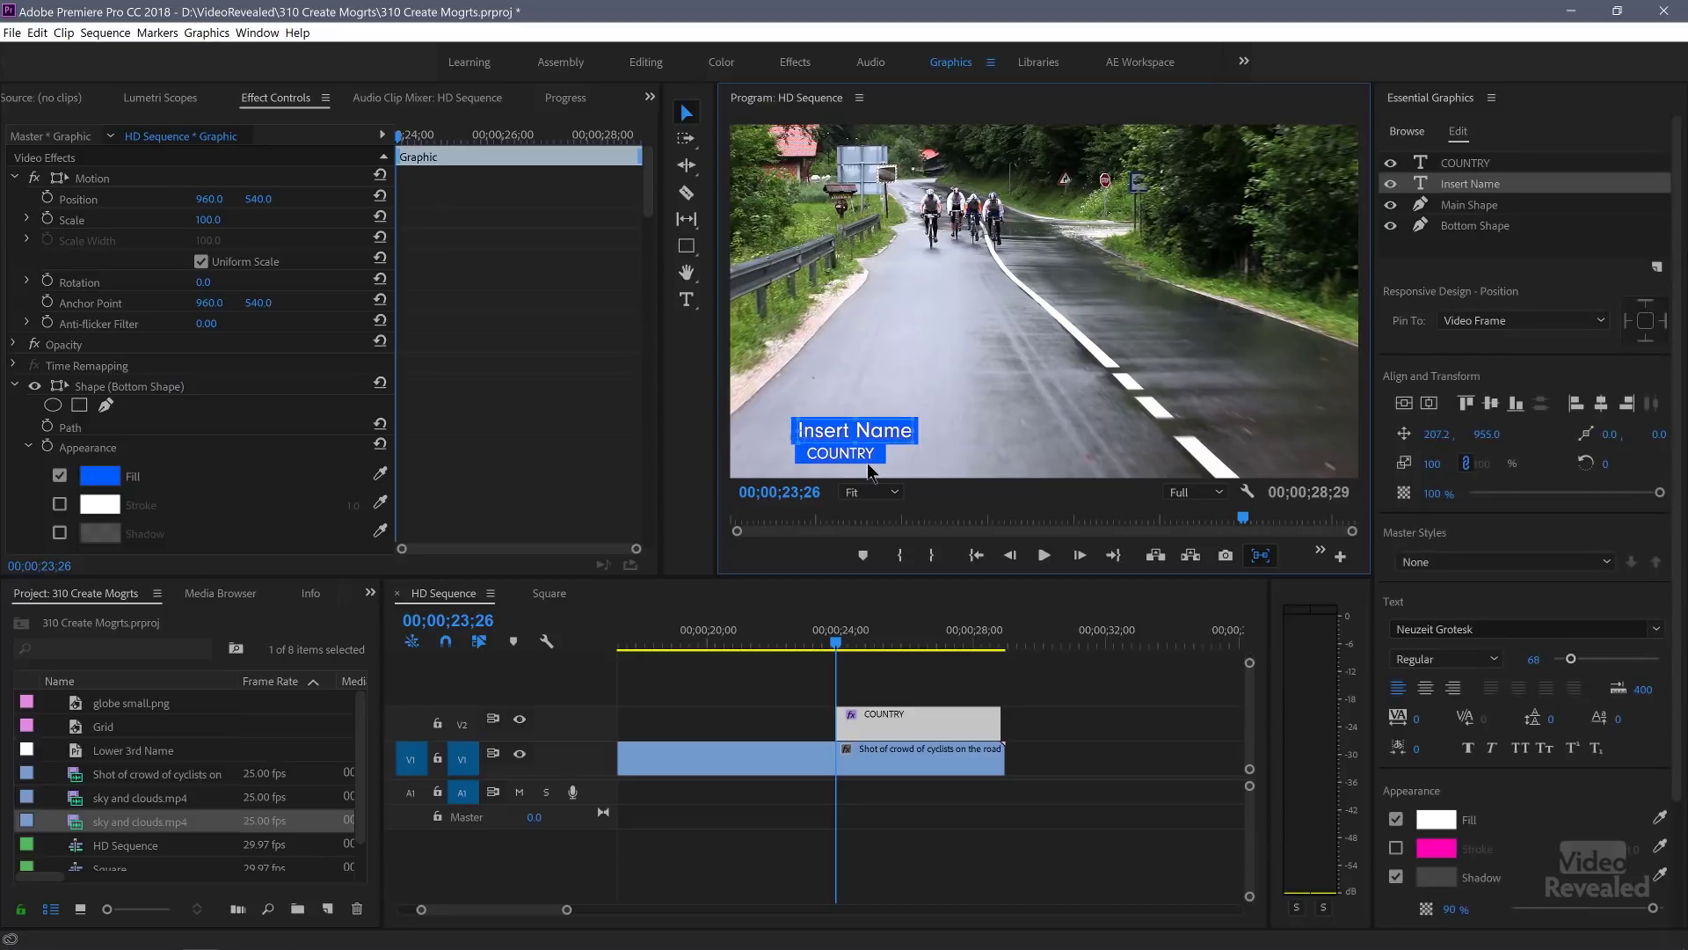
shift+click(867, 456)
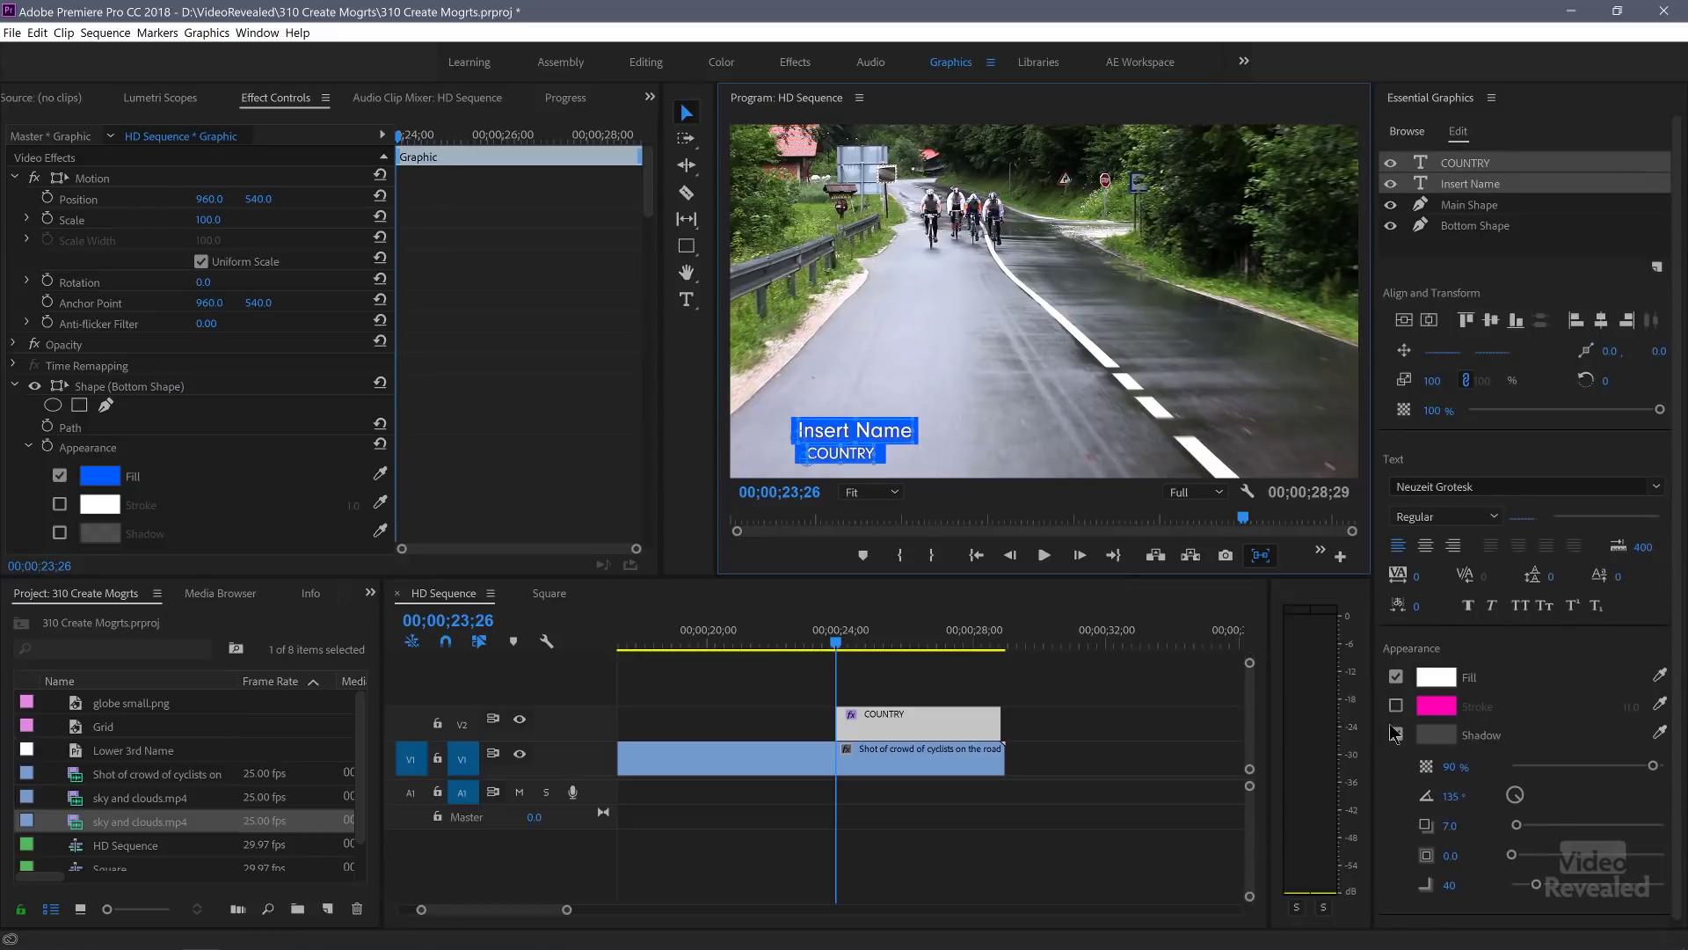
click(990, 435)
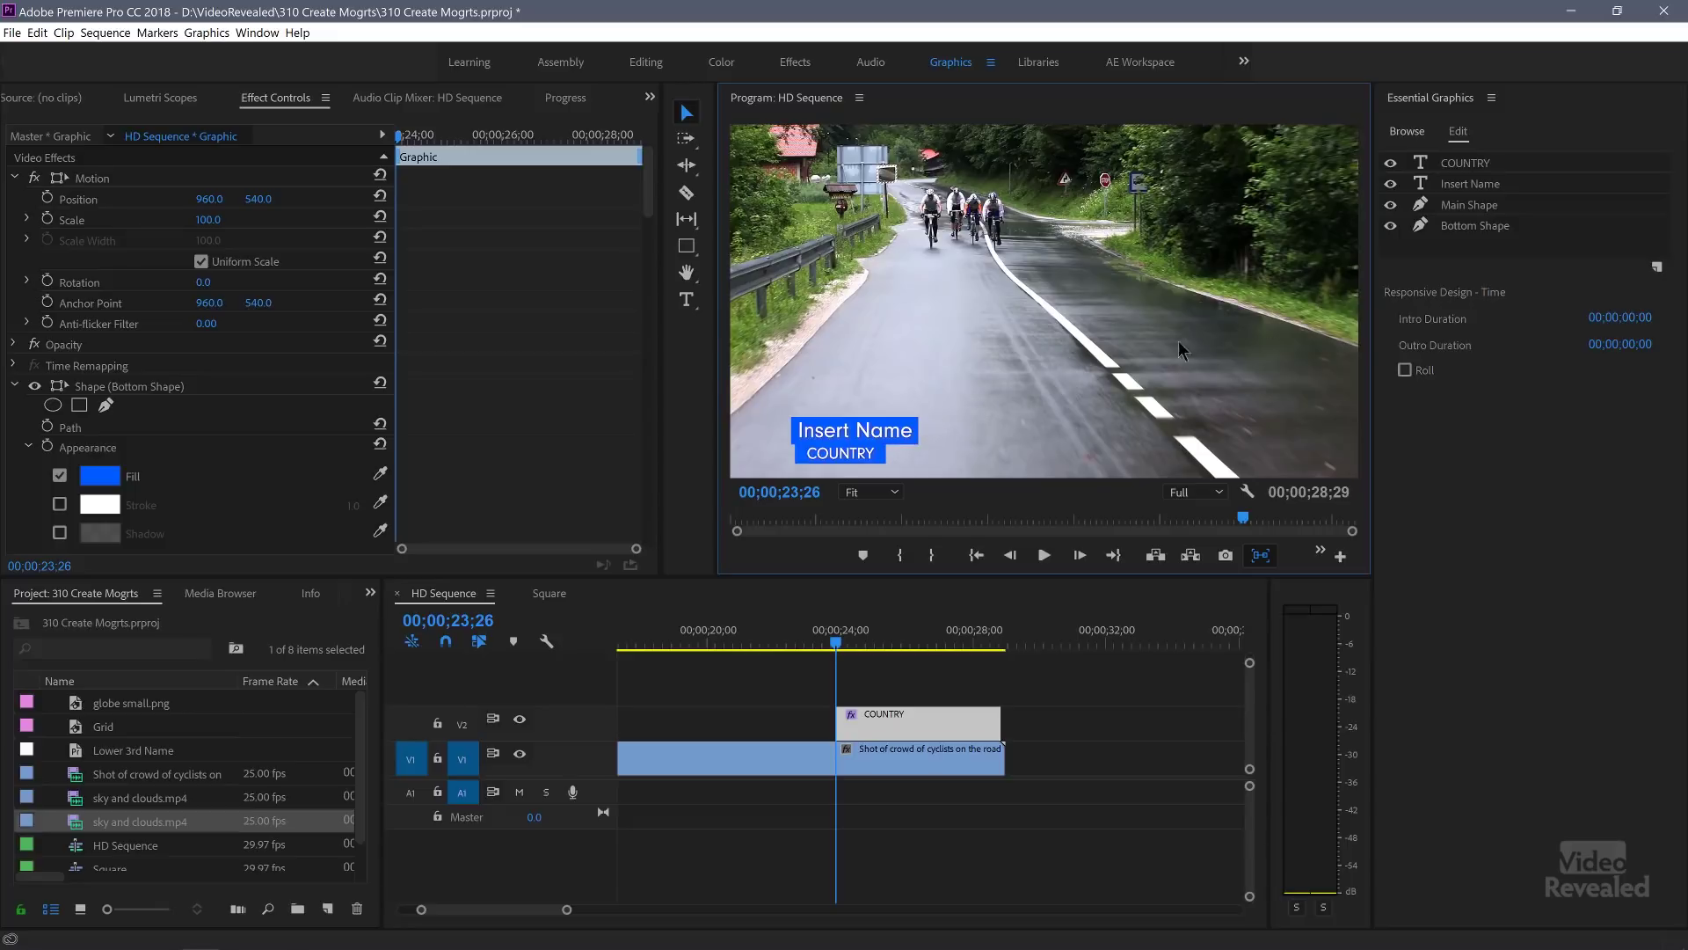
Step: Pin the Main Shape layer to the Insert Name text layer
click(1456, 211)
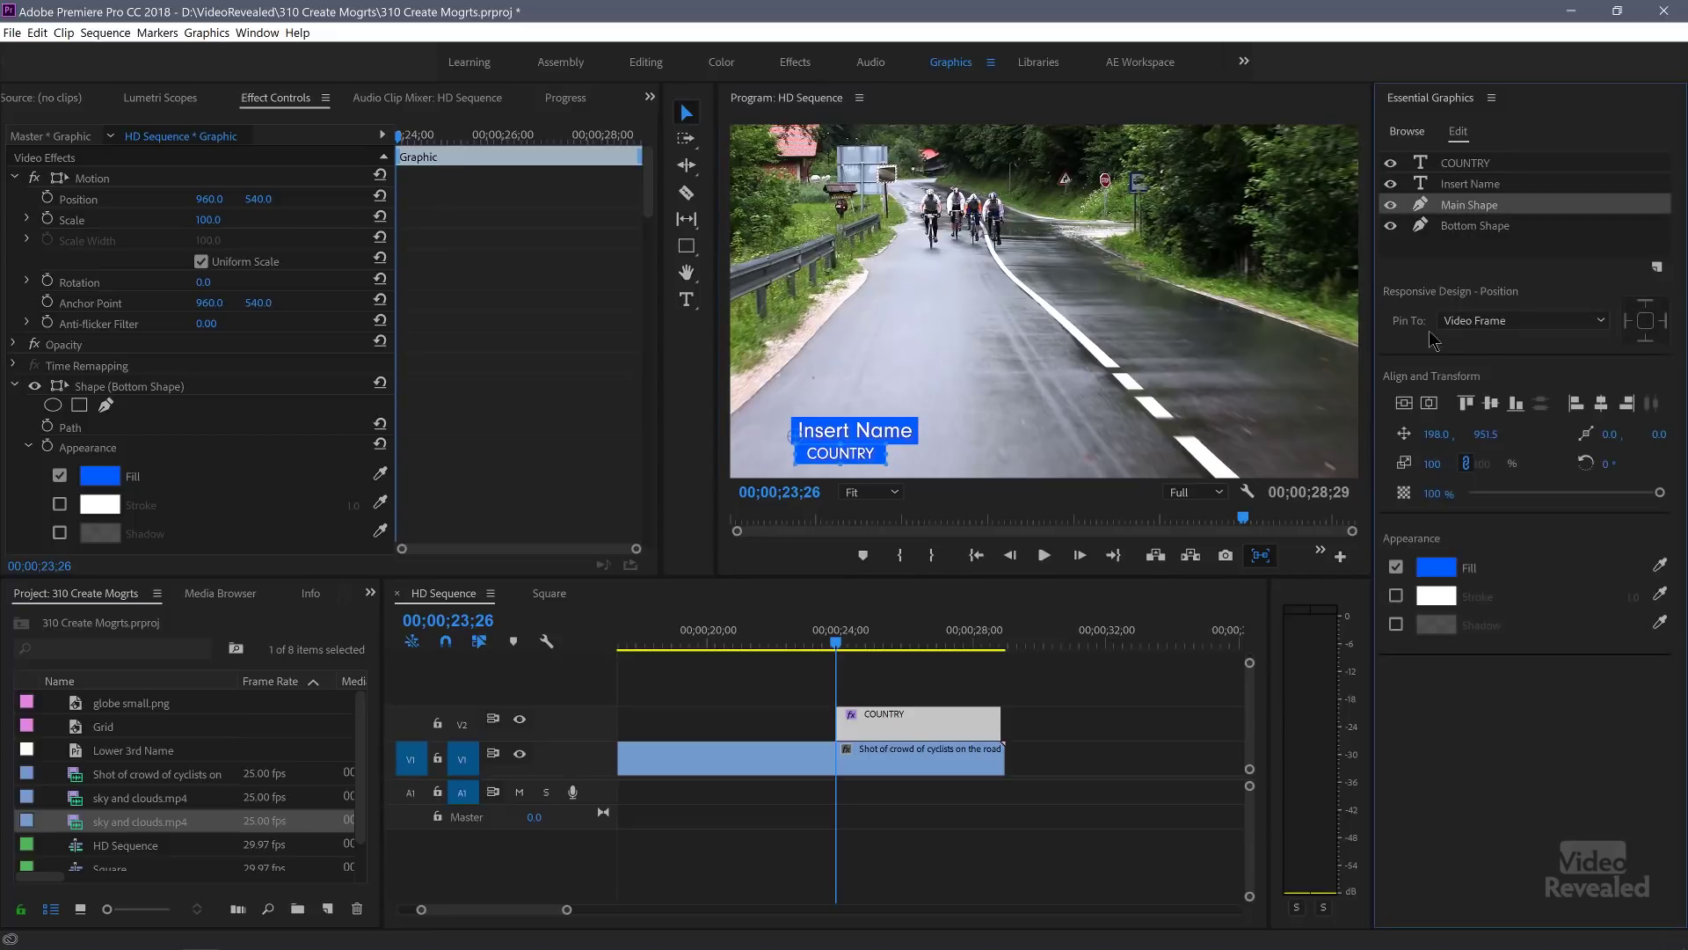
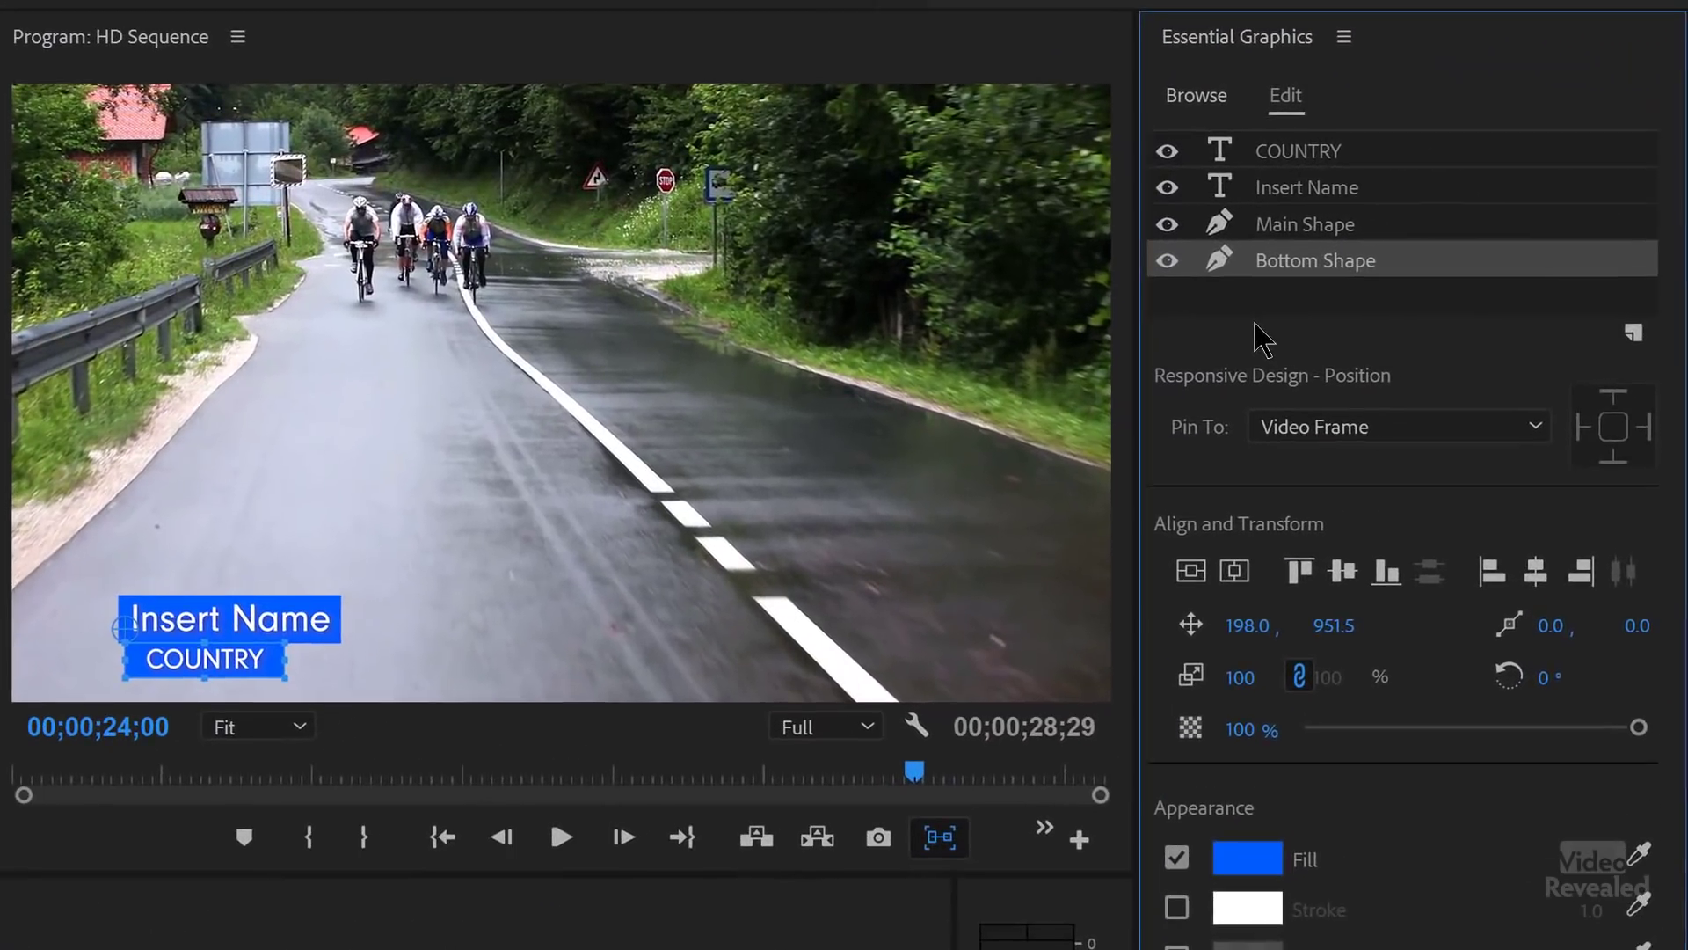
click(1286, 228)
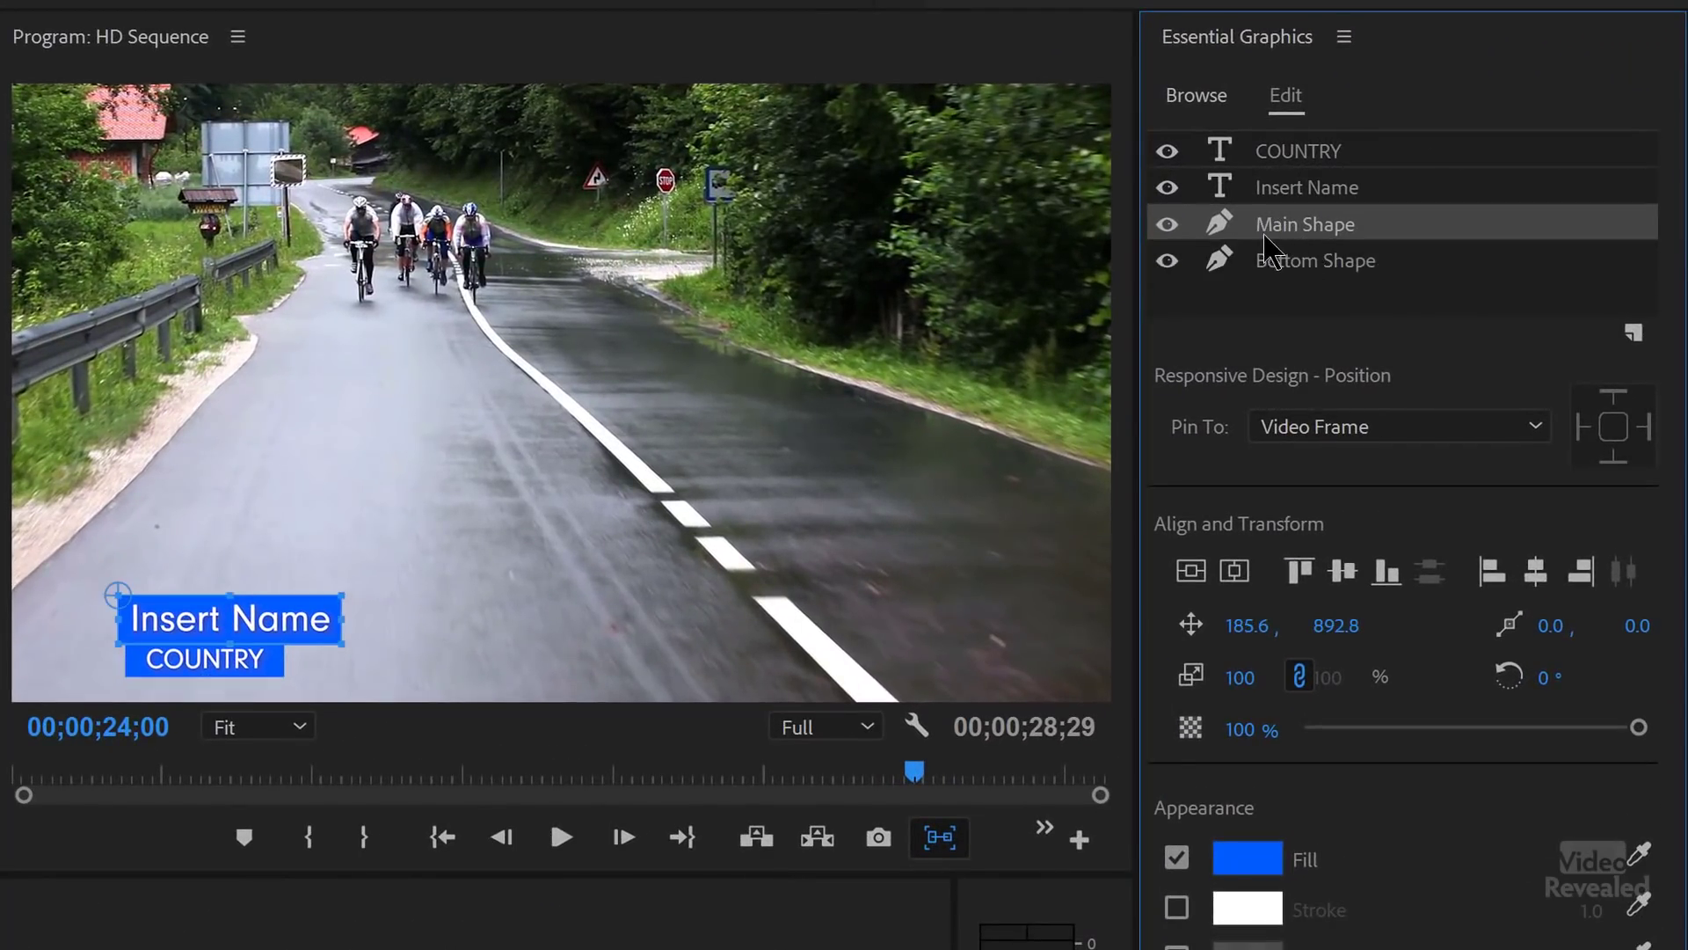
click(1307, 196)
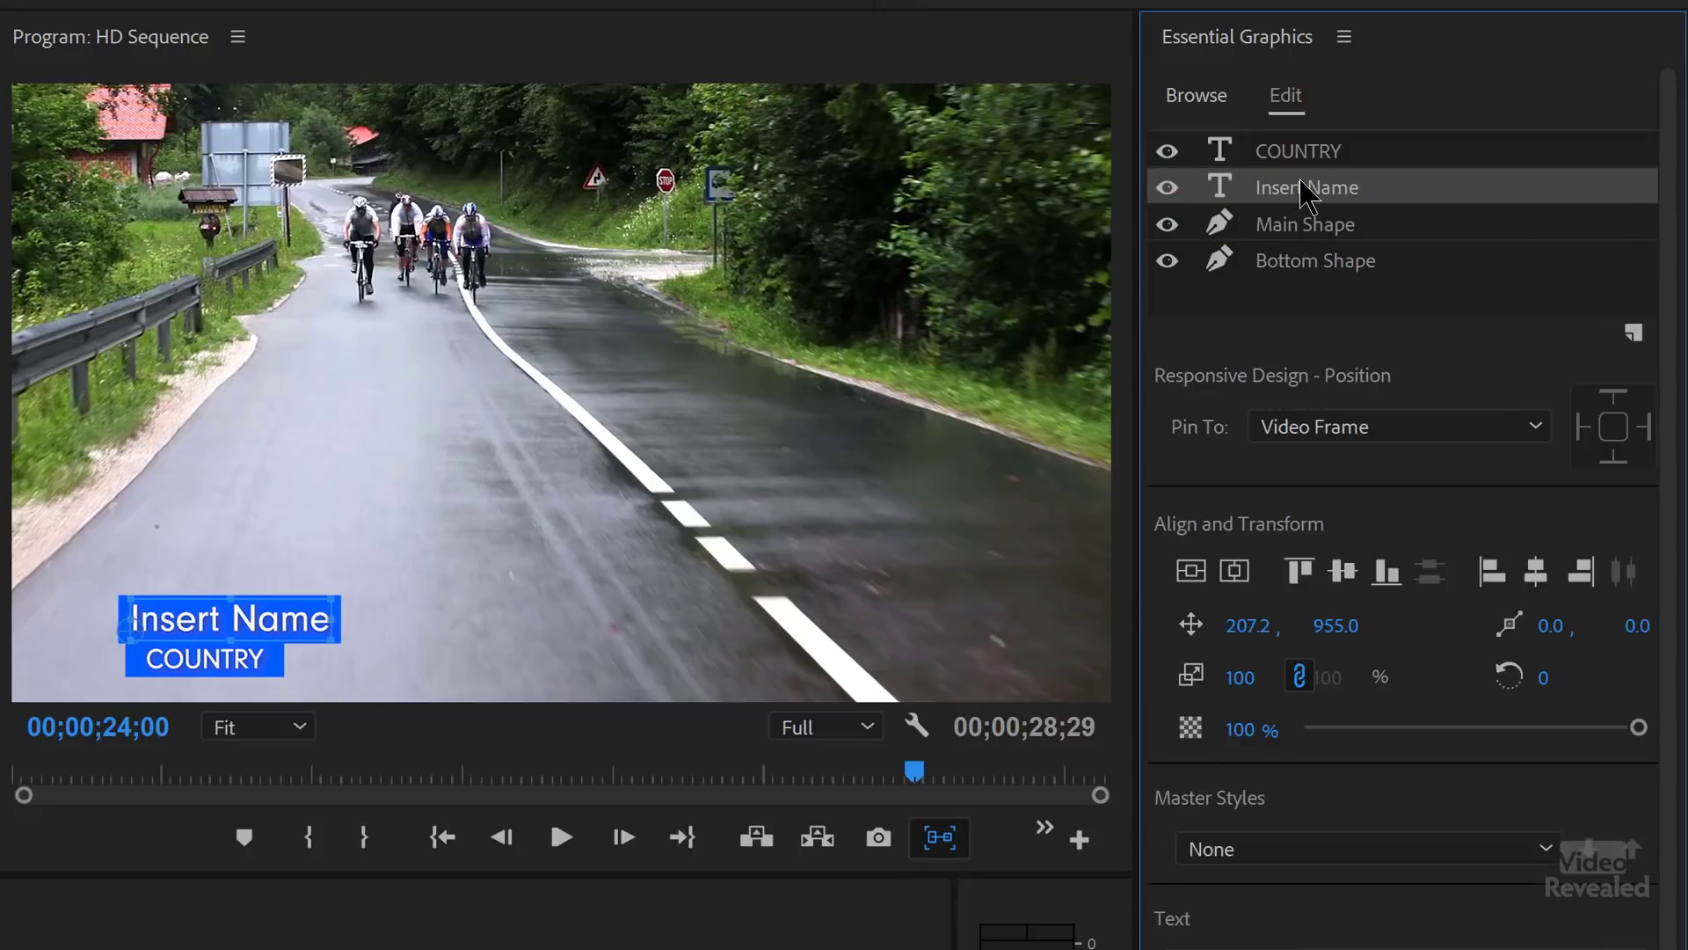
click(1303, 225)
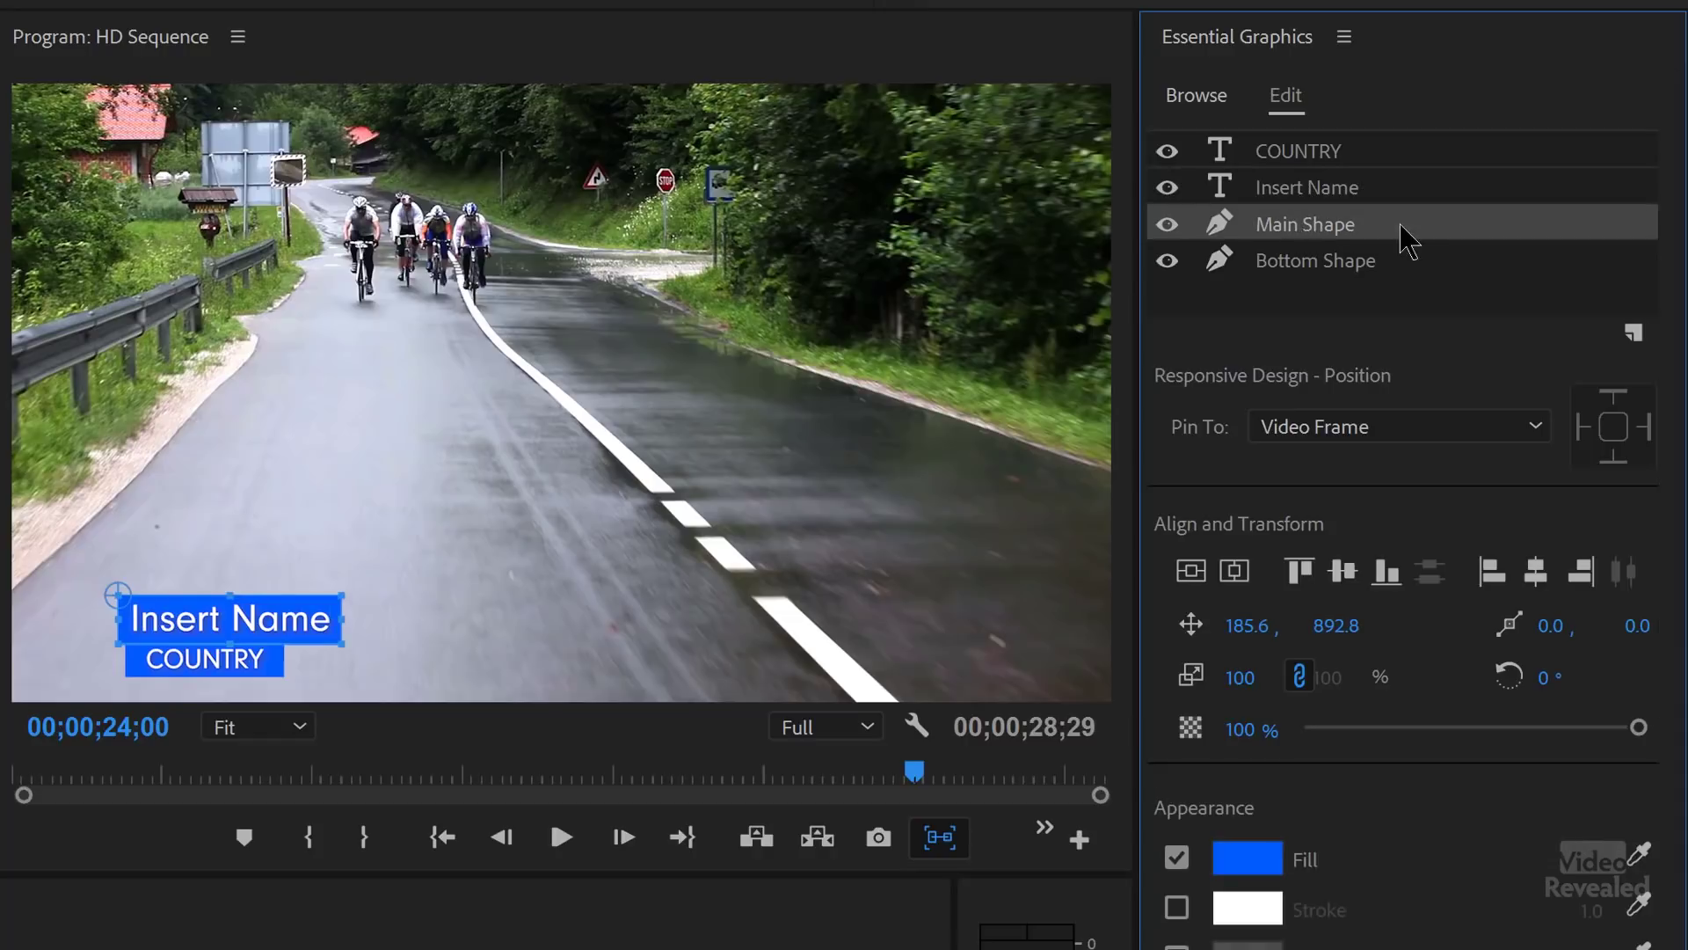
click(1400, 435)
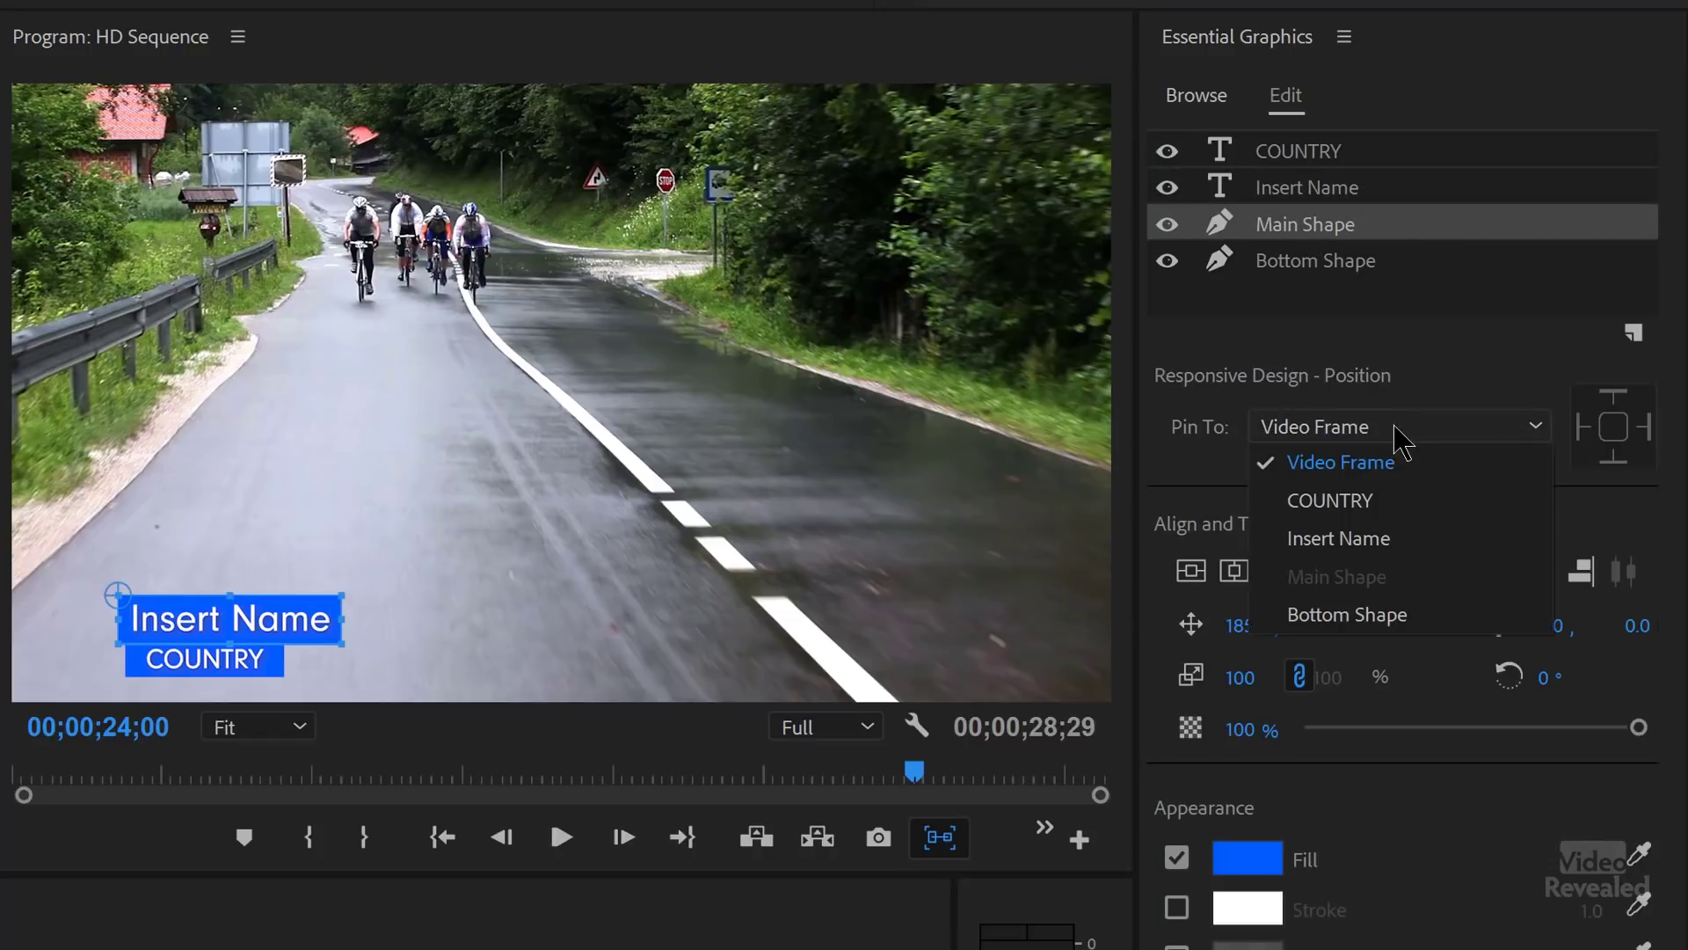
click(1362, 542)
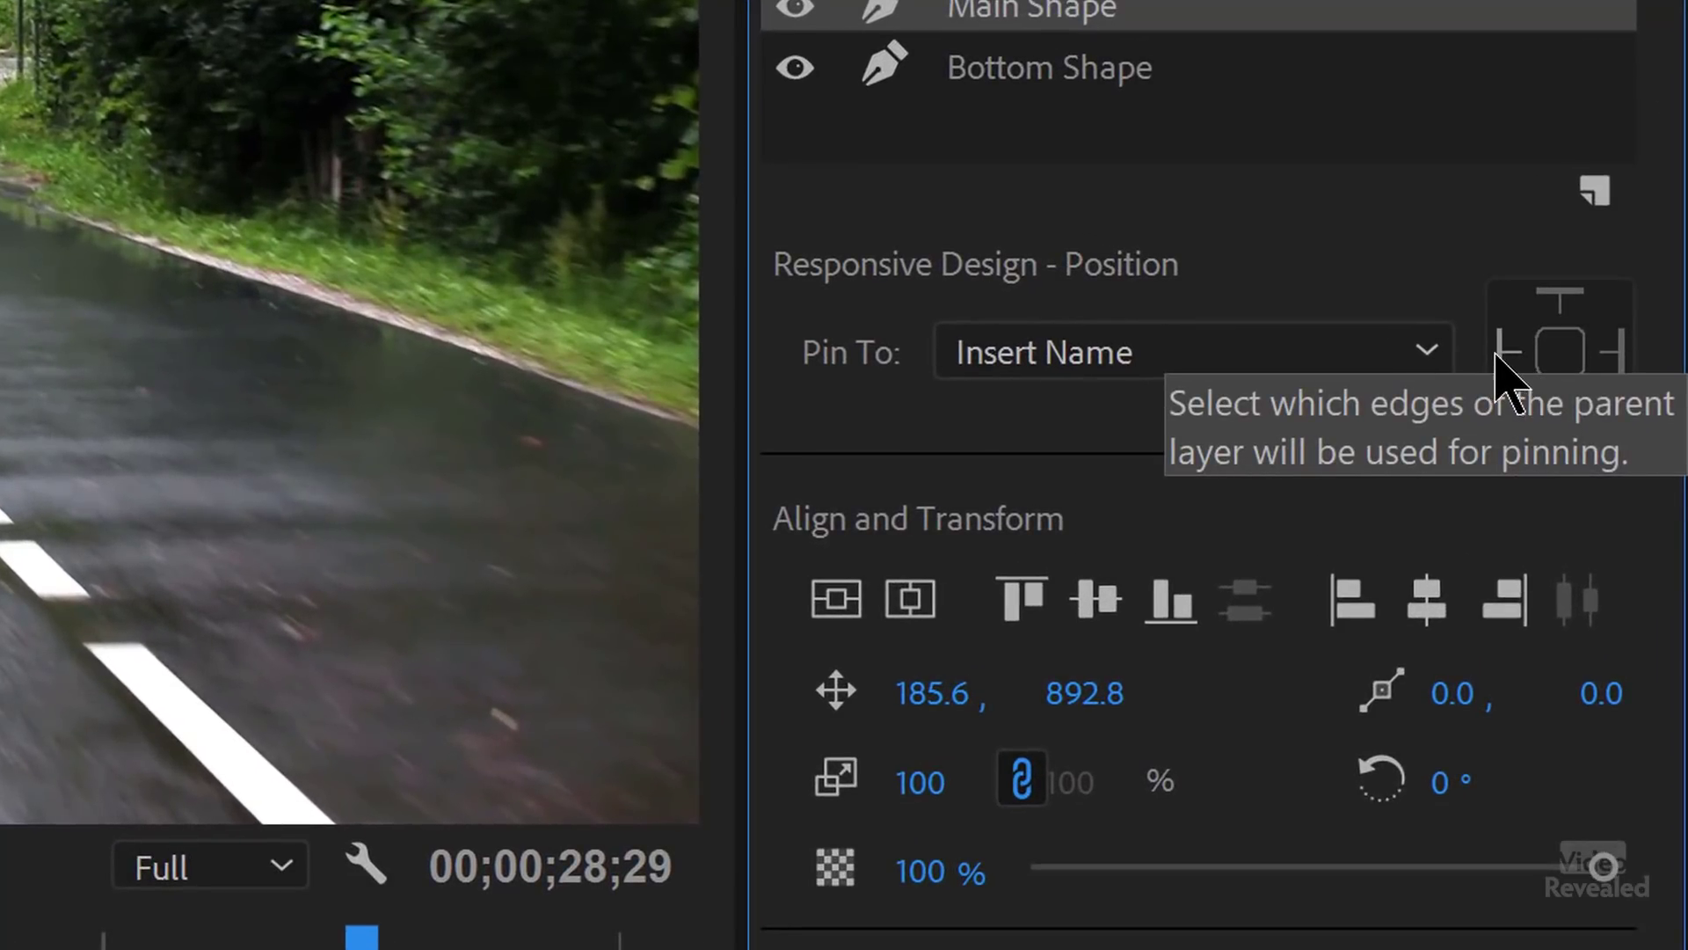
Step: Pin Main Shape to its parent's left and right edges, and pin Bottom Shape to COUNTRY on its left and right edges
click(1506, 356)
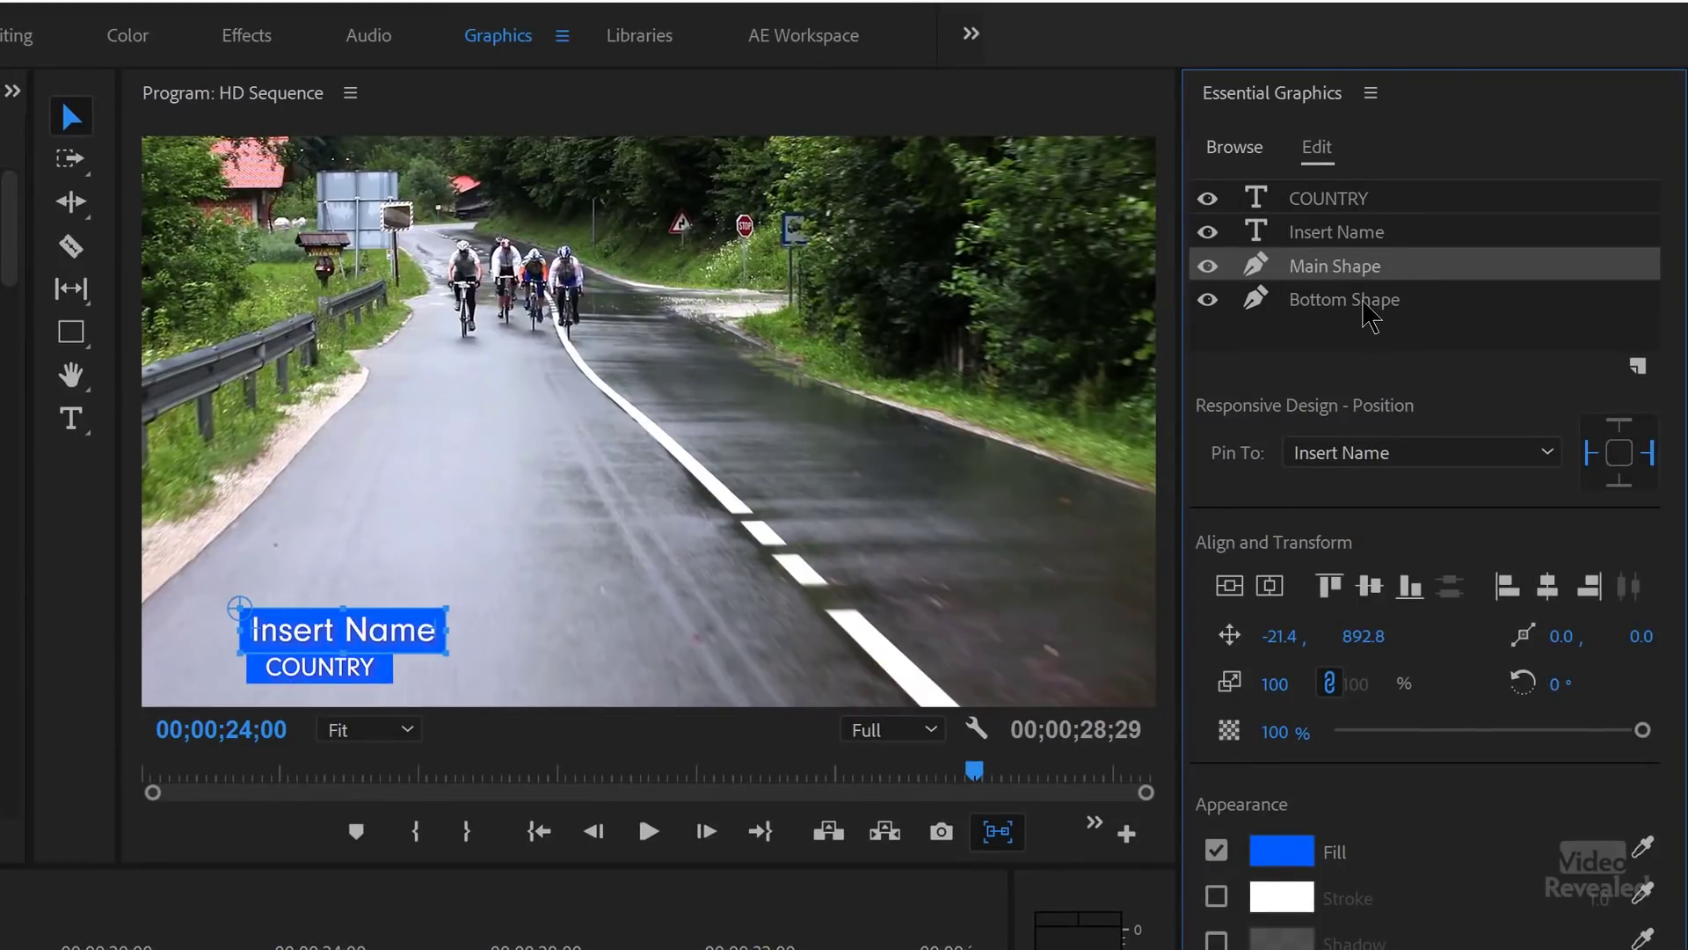
click(1366, 304)
click(1486, 454)
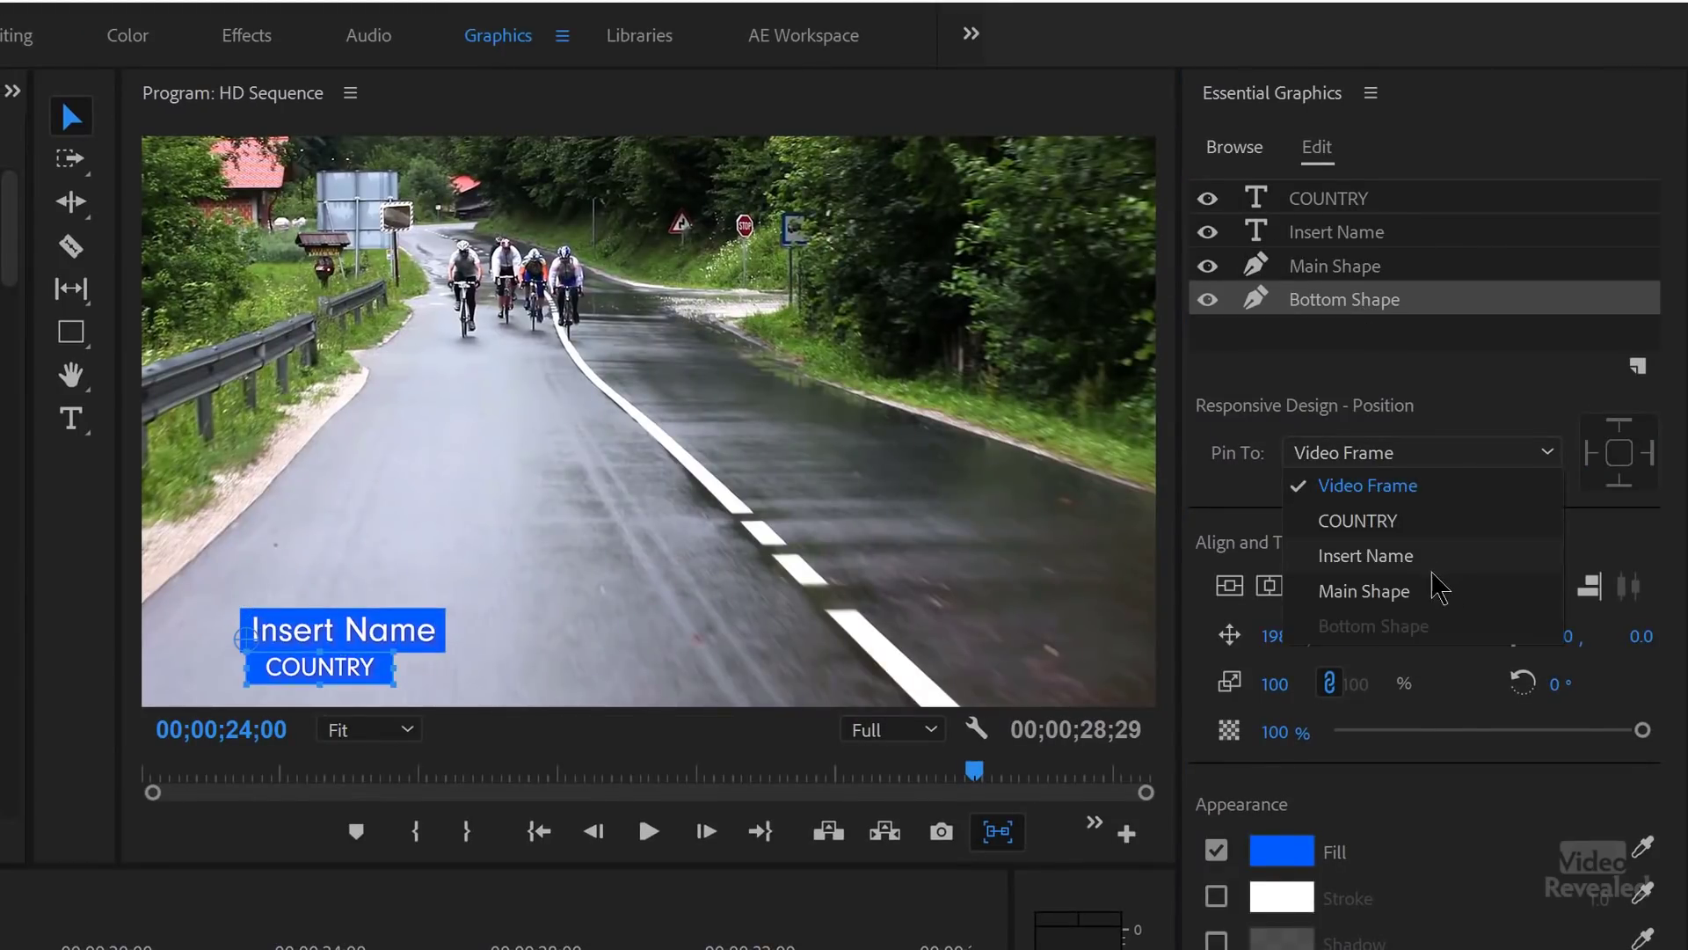
click(1398, 522)
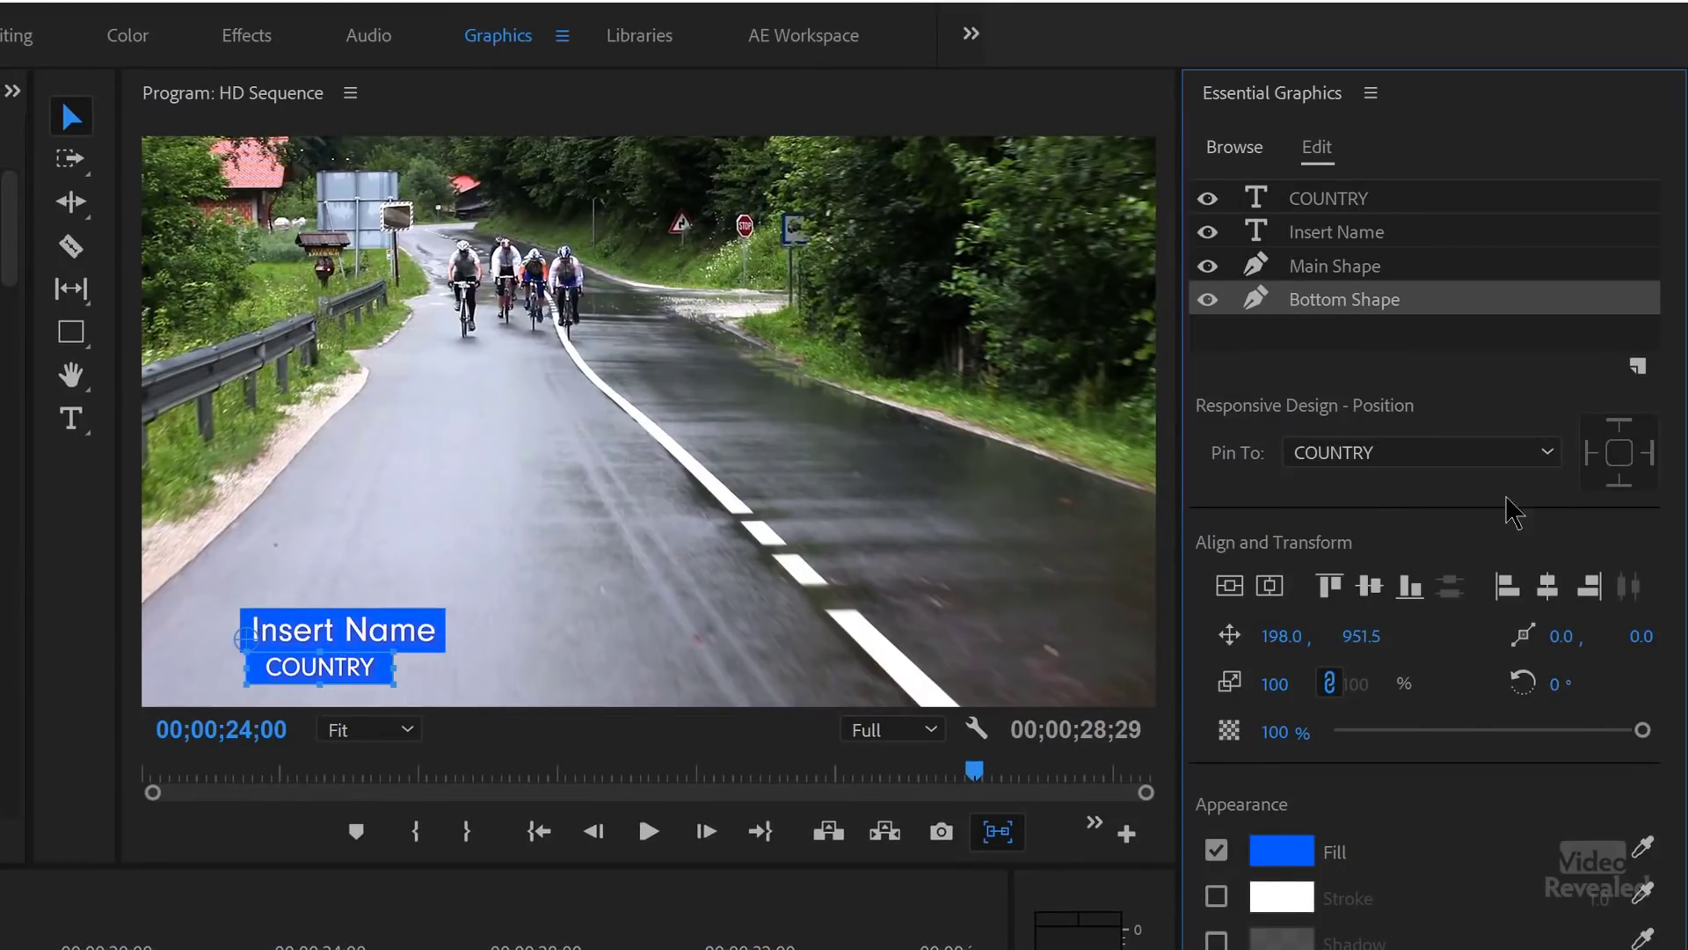
click(1590, 457)
Step: Export the graphic clip as a Motion Graphics template named Cyclists to the Mogrts library
right_click(446, 948)
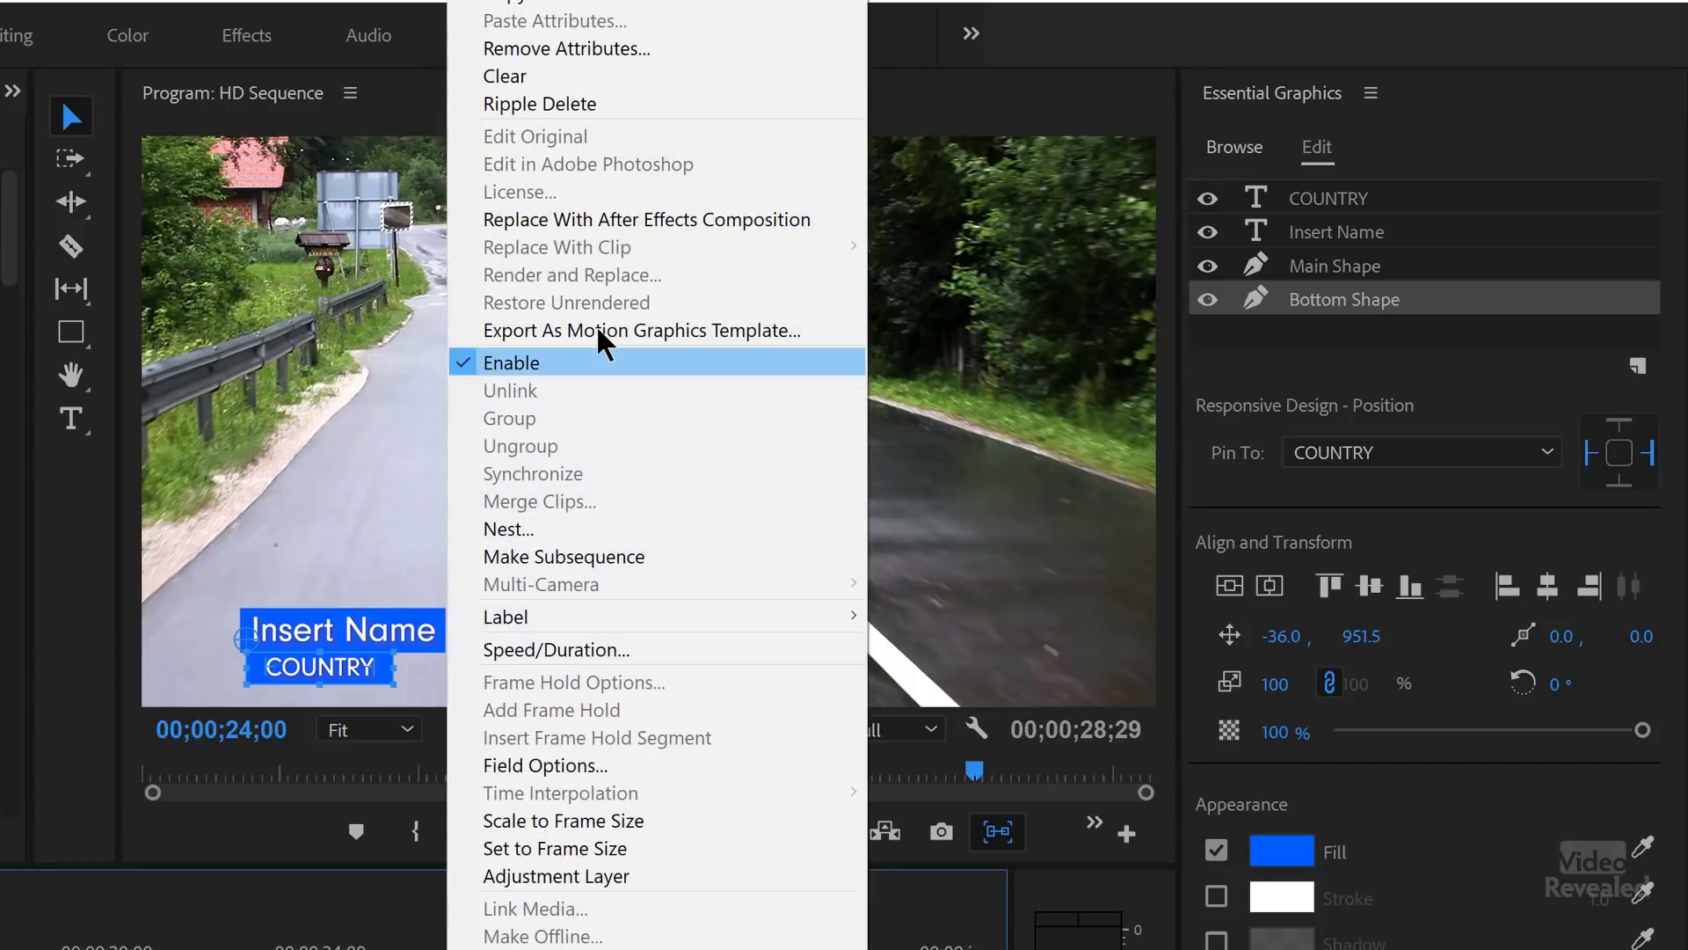
click(598, 331)
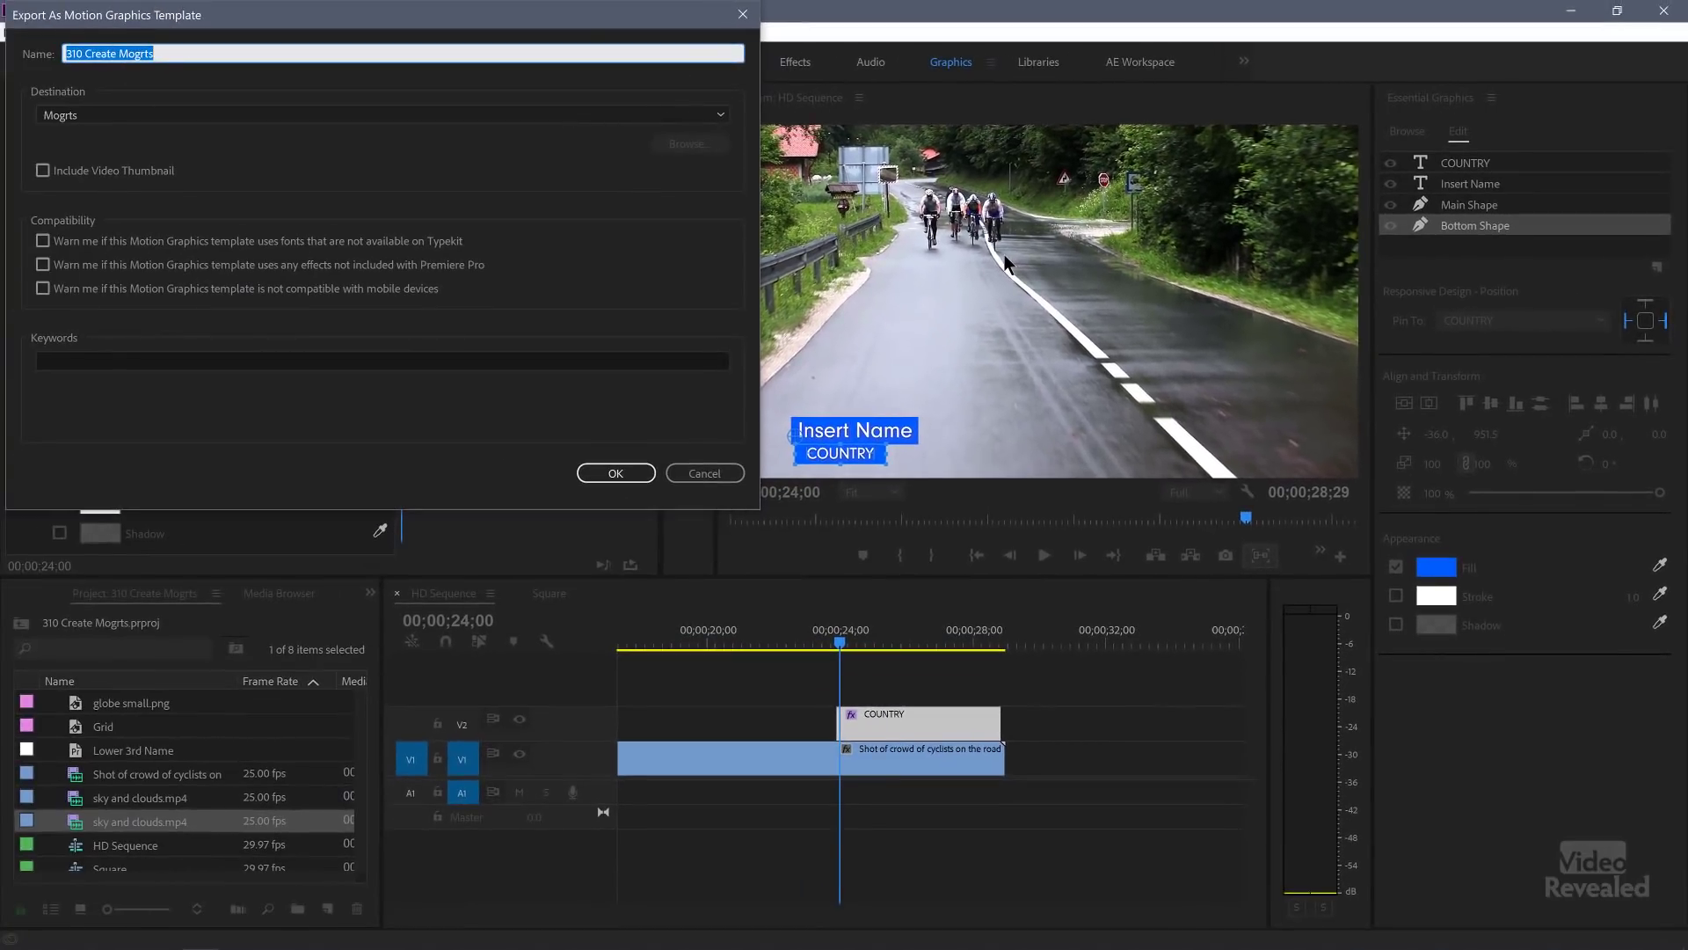
text(Cyclists)
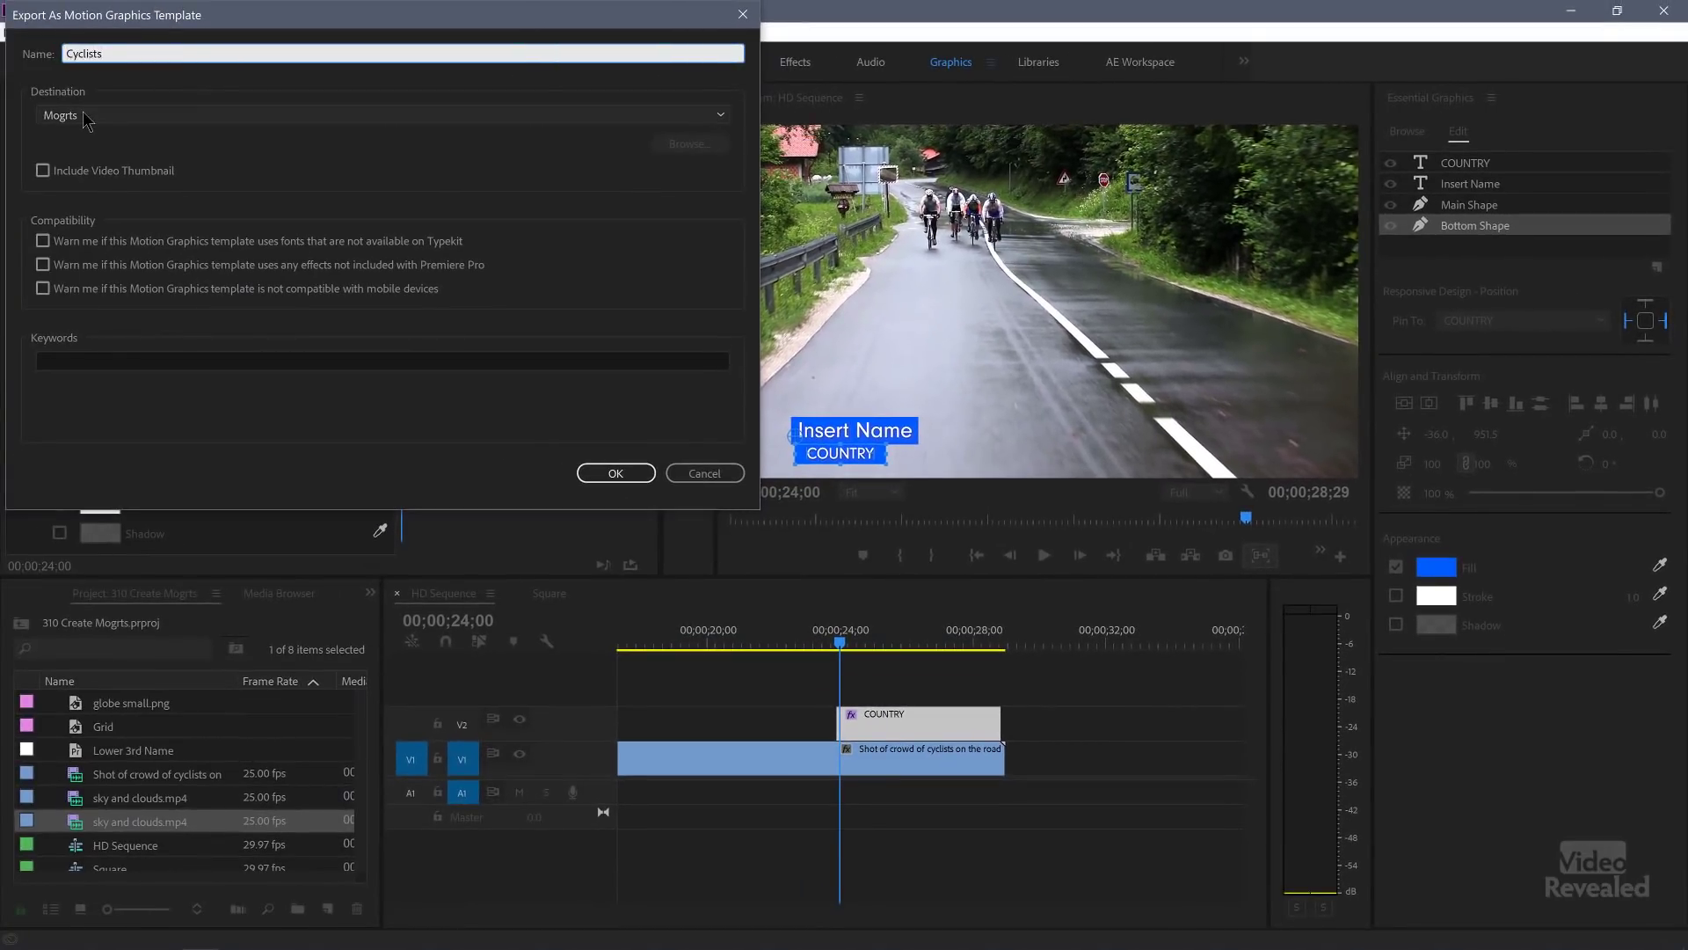
click(615, 473)
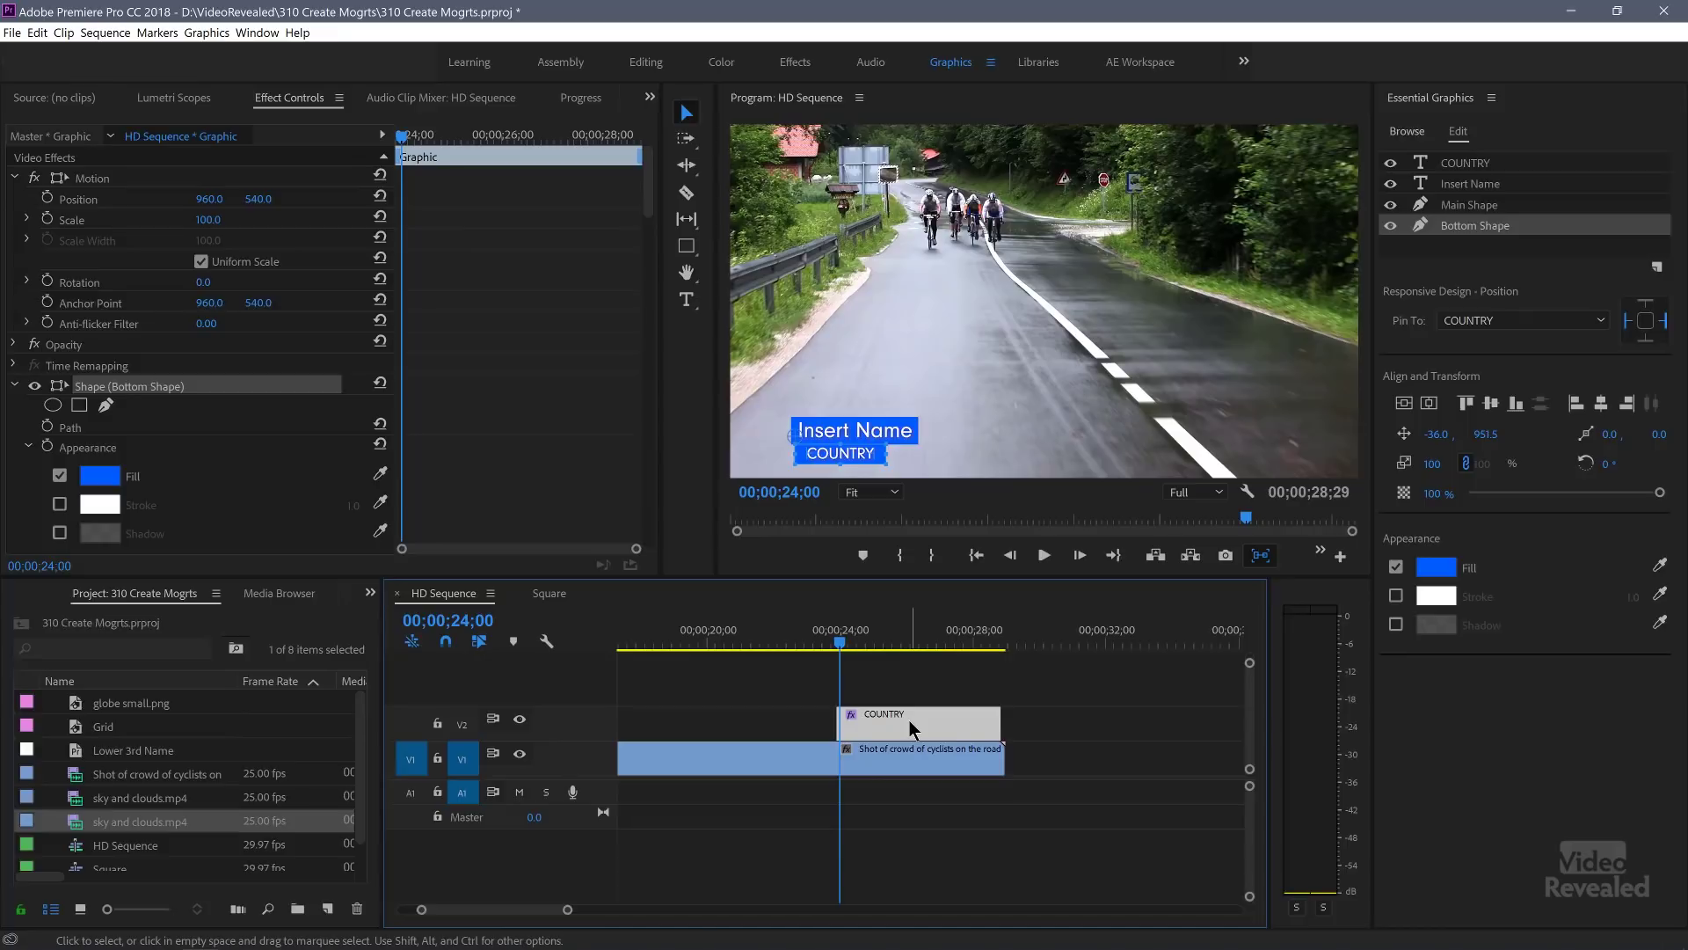
Step: Delete the original graphic clip and place the Cyclists template on track V2 at about 00;00;20;15
key(Delete)
click(724, 640)
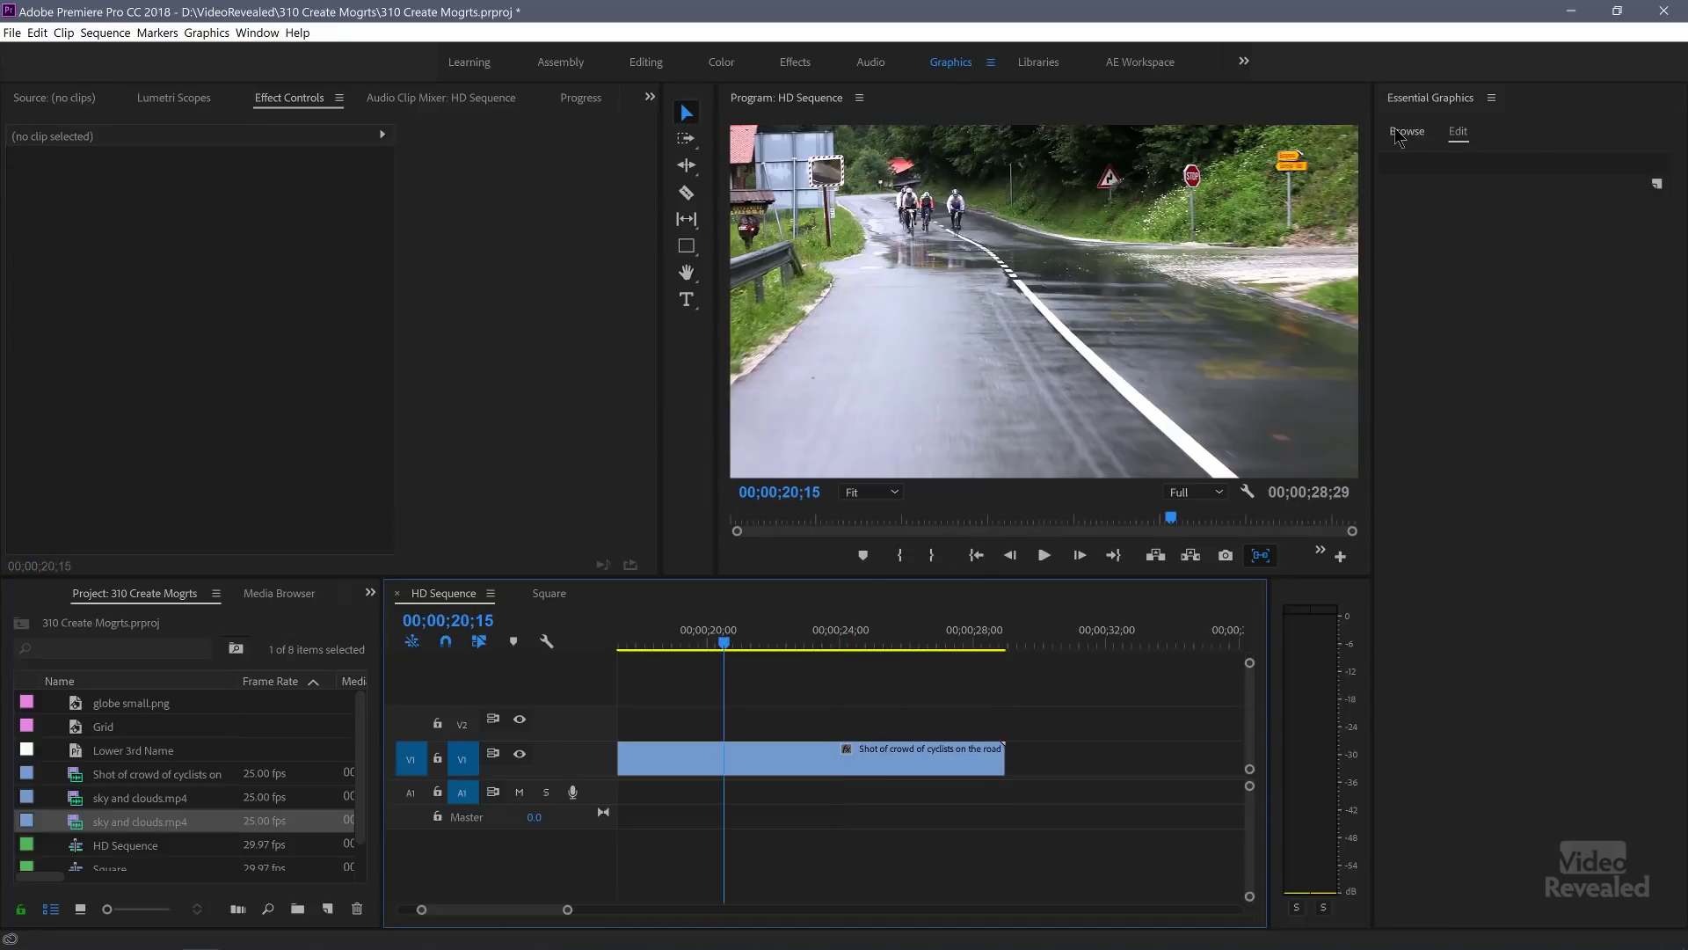
click(1399, 135)
mouse_move(1515, 345)
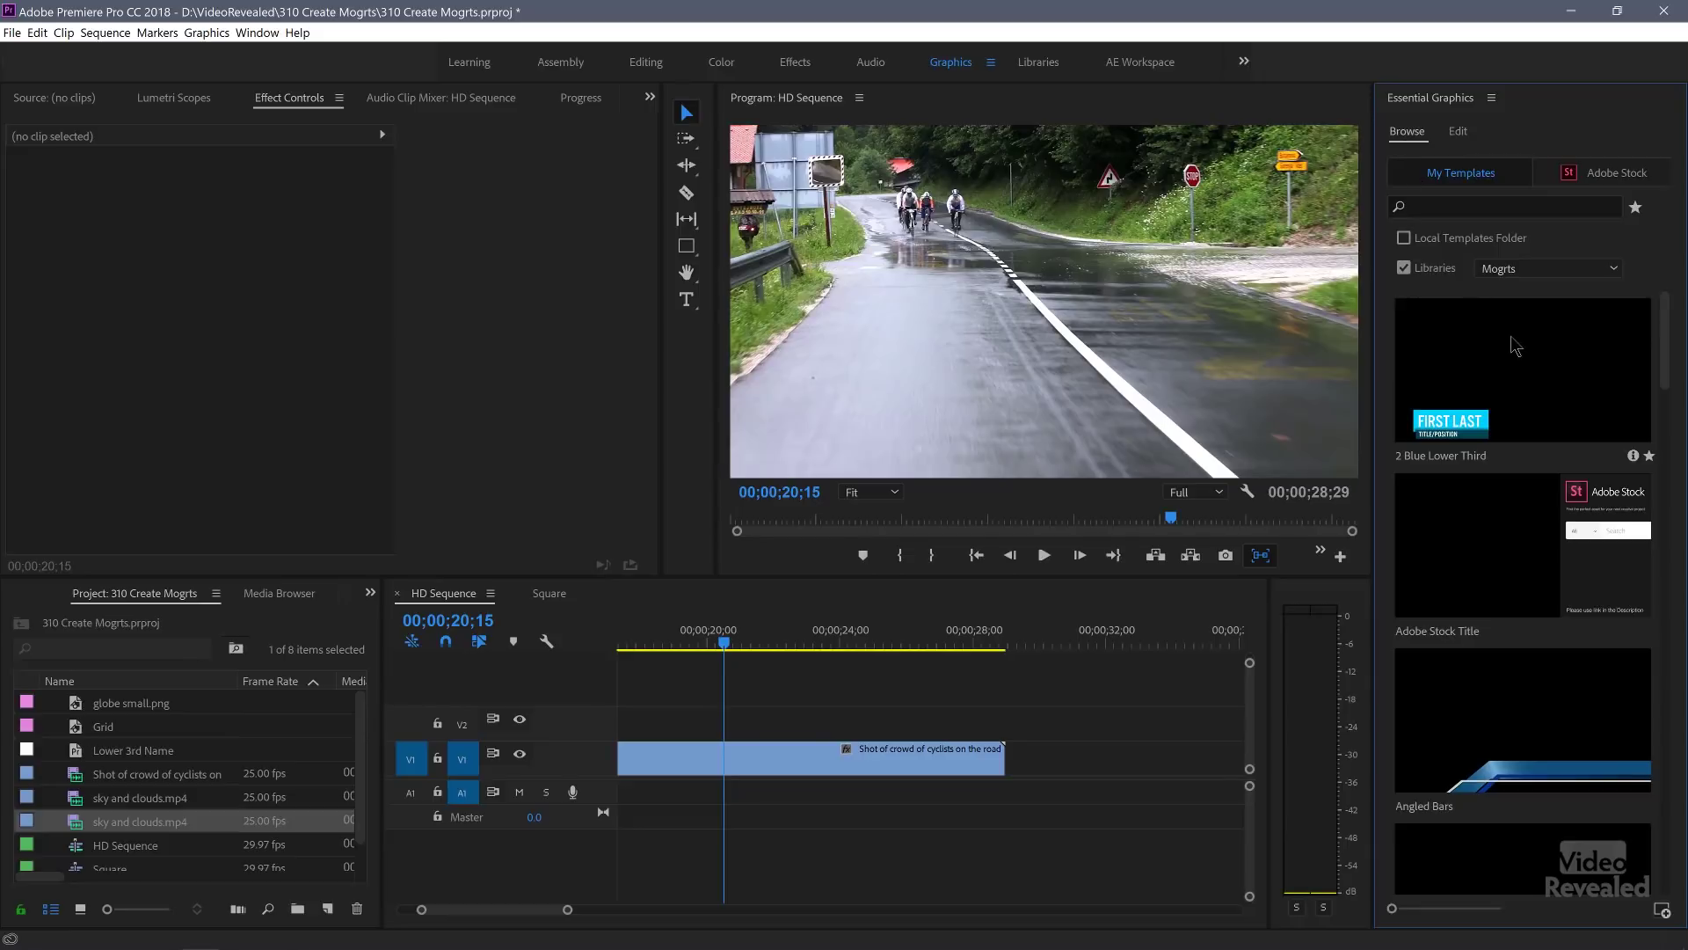
scroll(1523, 354, down, 3)
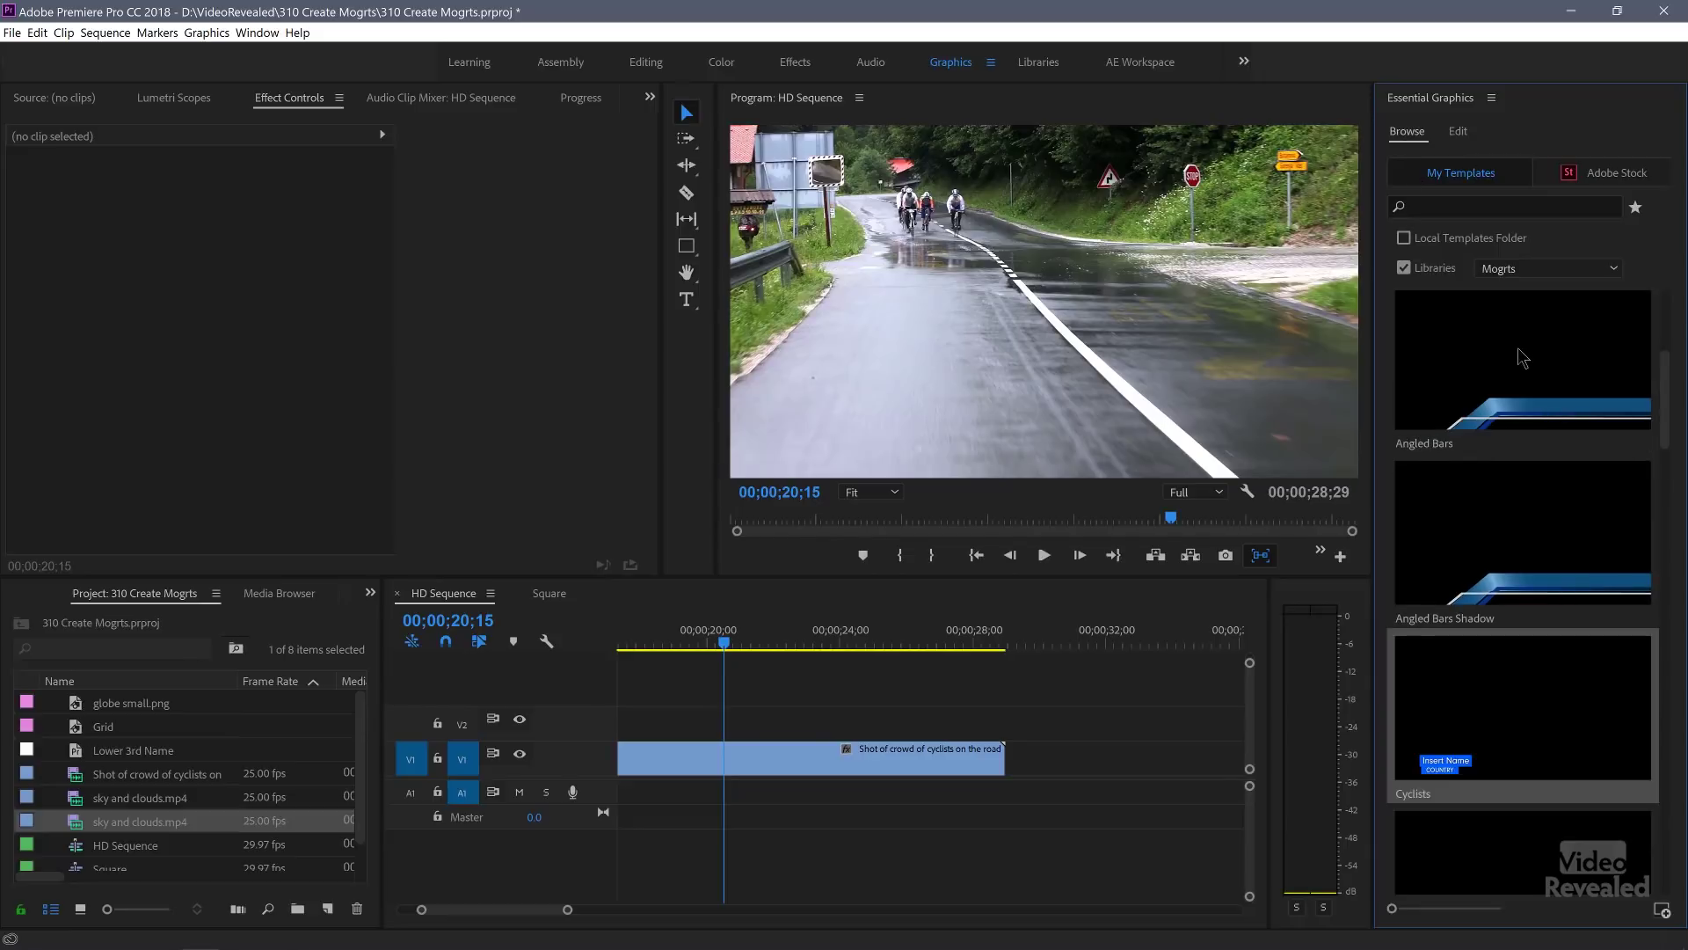
drag(1456, 596, 714, 737)
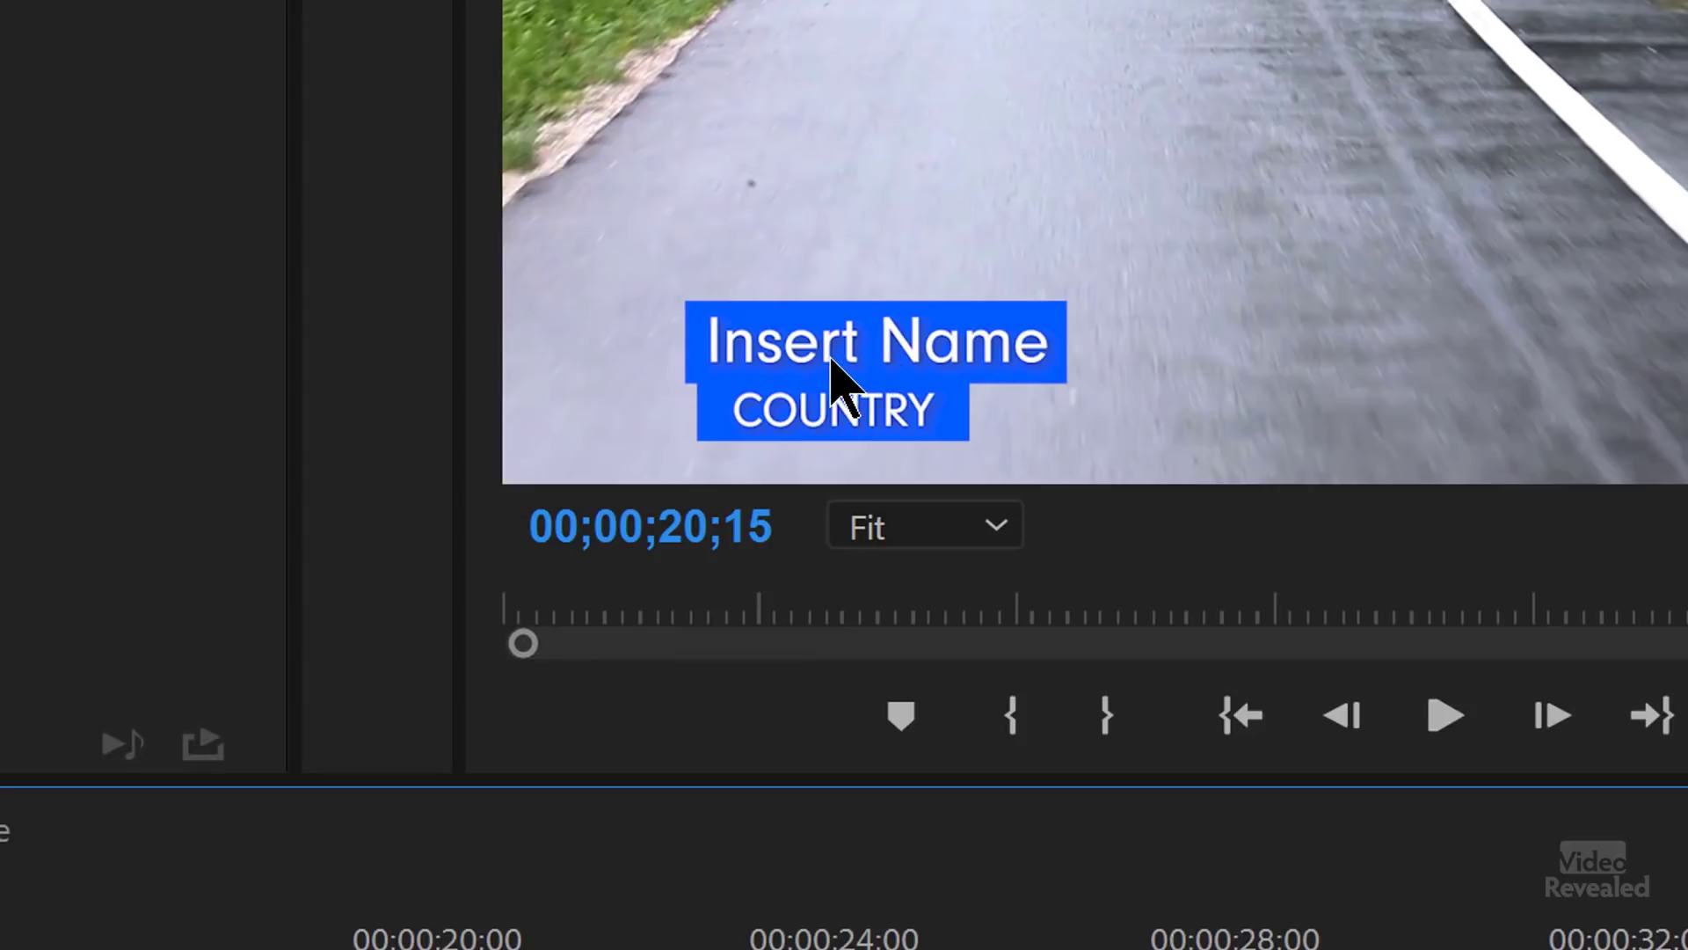
Step: Replace the Insert Name text in the placed title with the first cyclist's full name
click(823, 356)
double_click(823, 356)
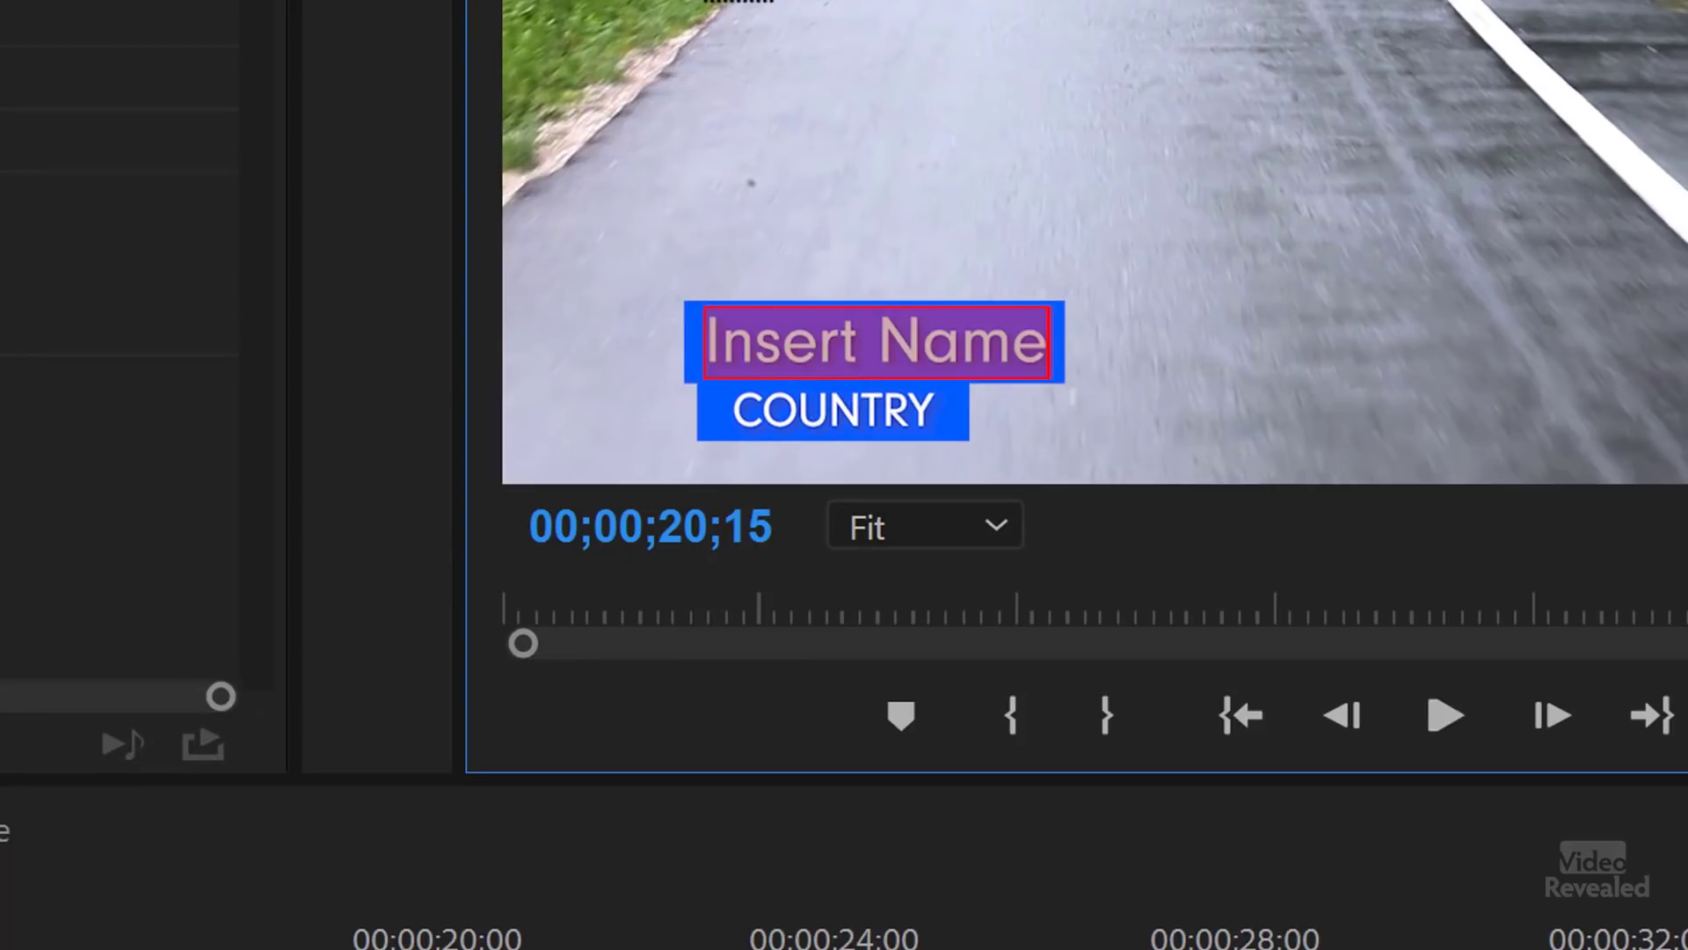
text(Jan)
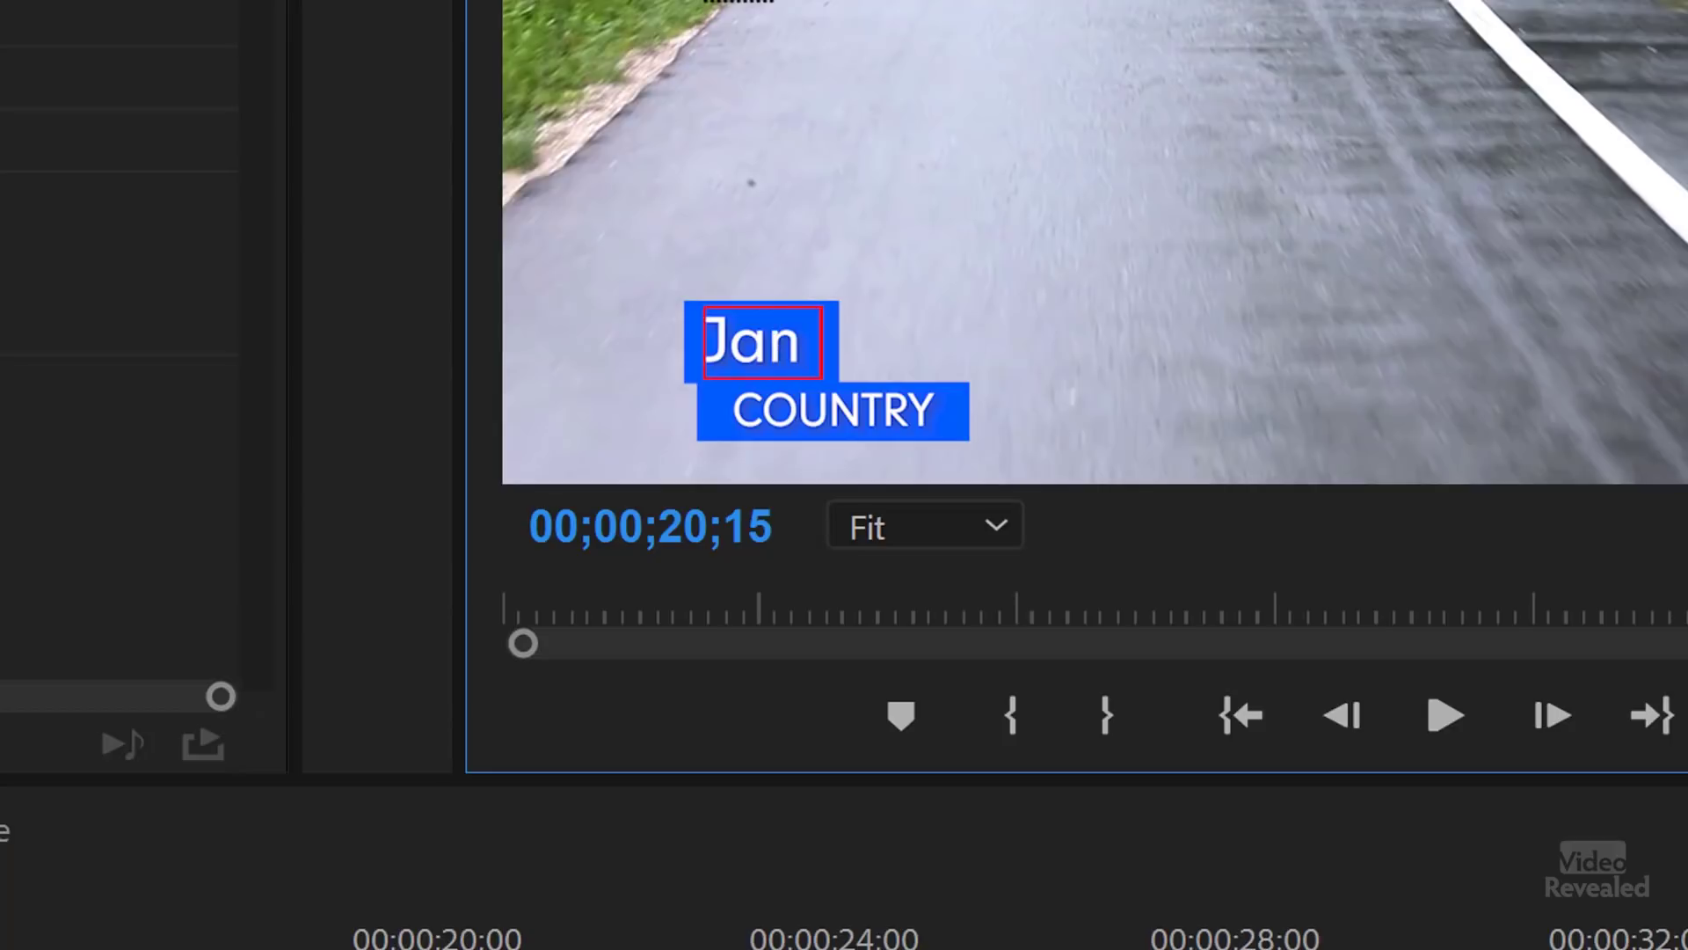
text( Po)
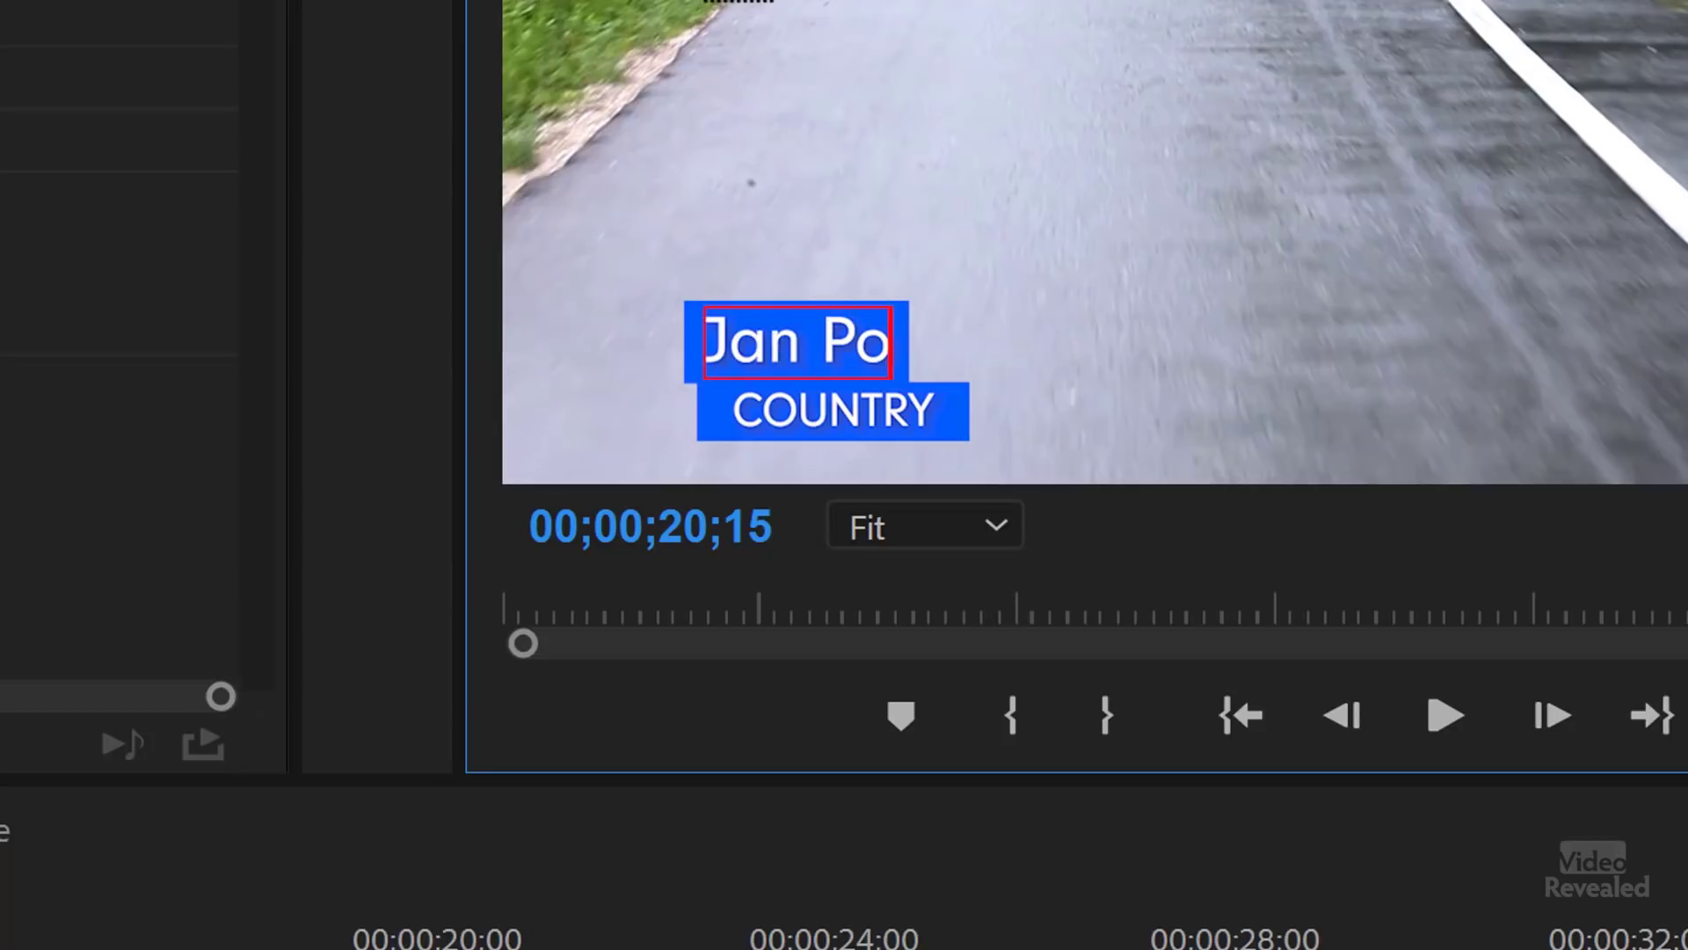
text(lanc)
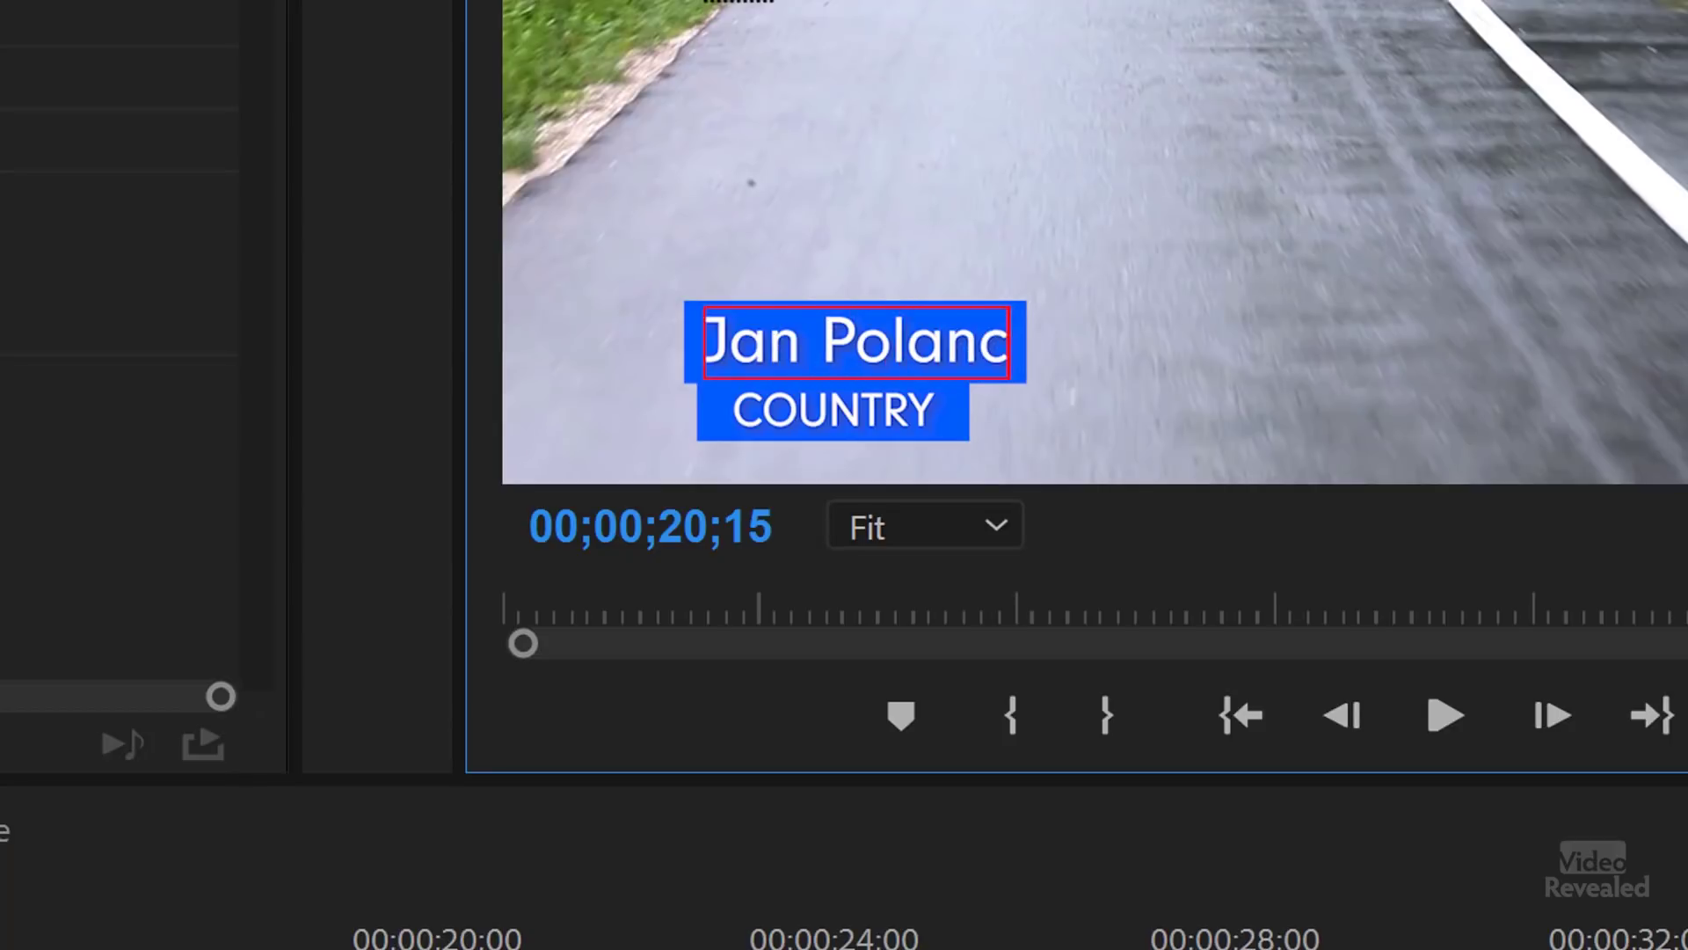
key(ctrl+s)
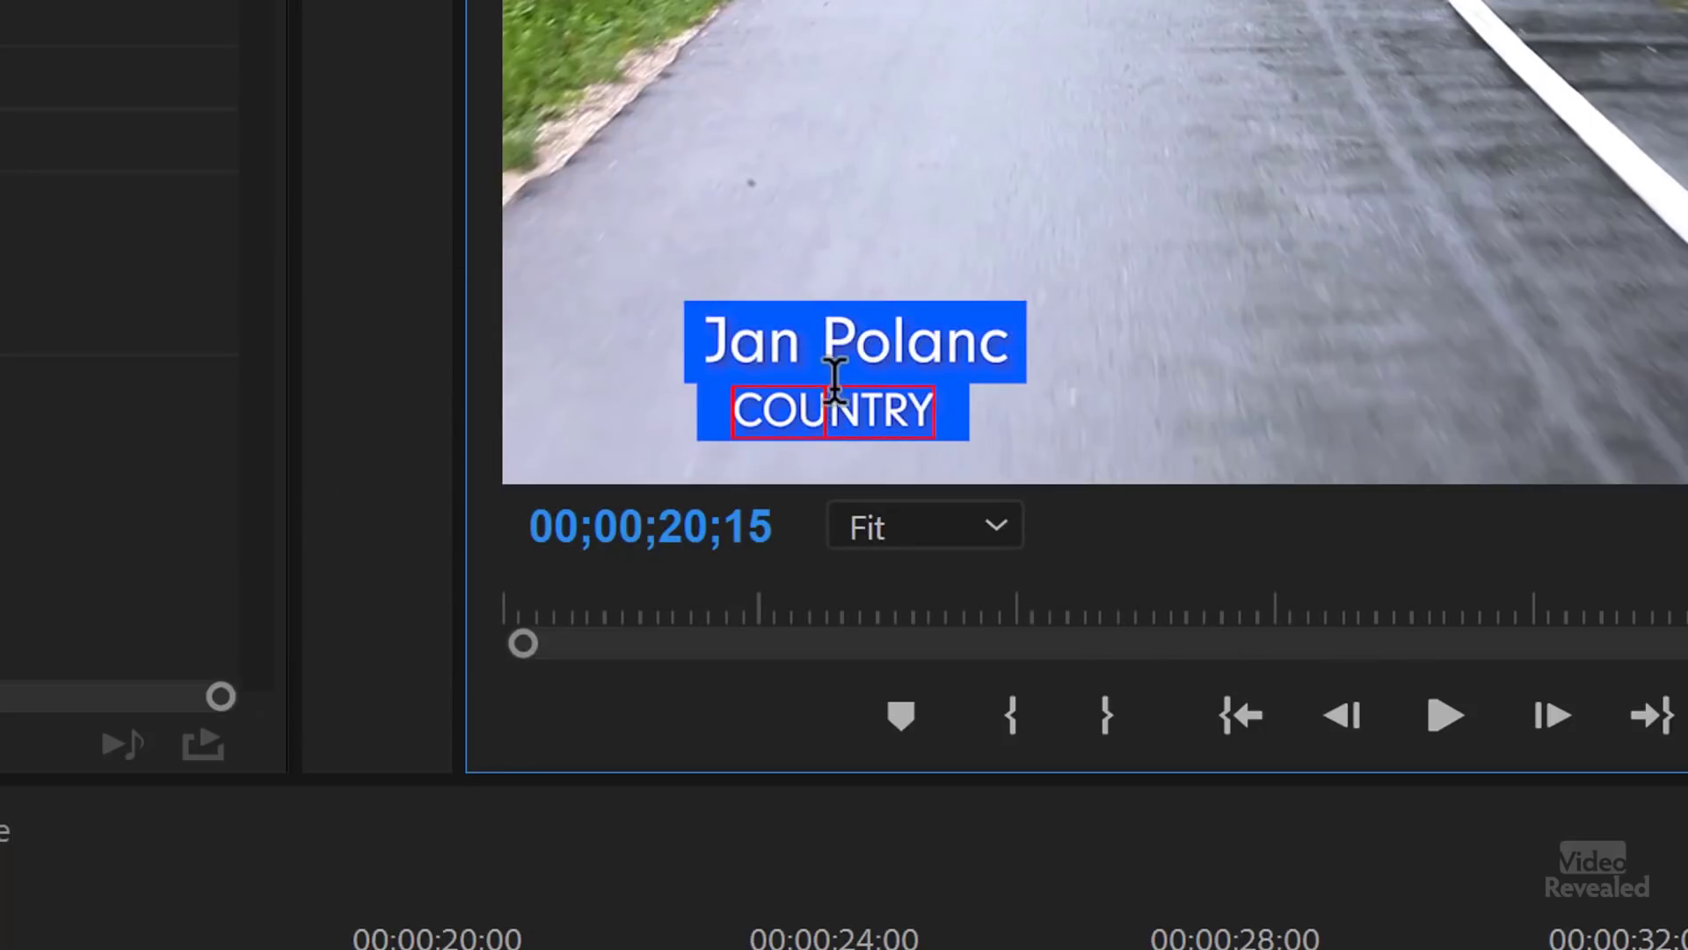
Step: Replace the COUNTRY text beneath the cyclist's name with SLOVENIA and return to the Selection tool
double_click(840, 414)
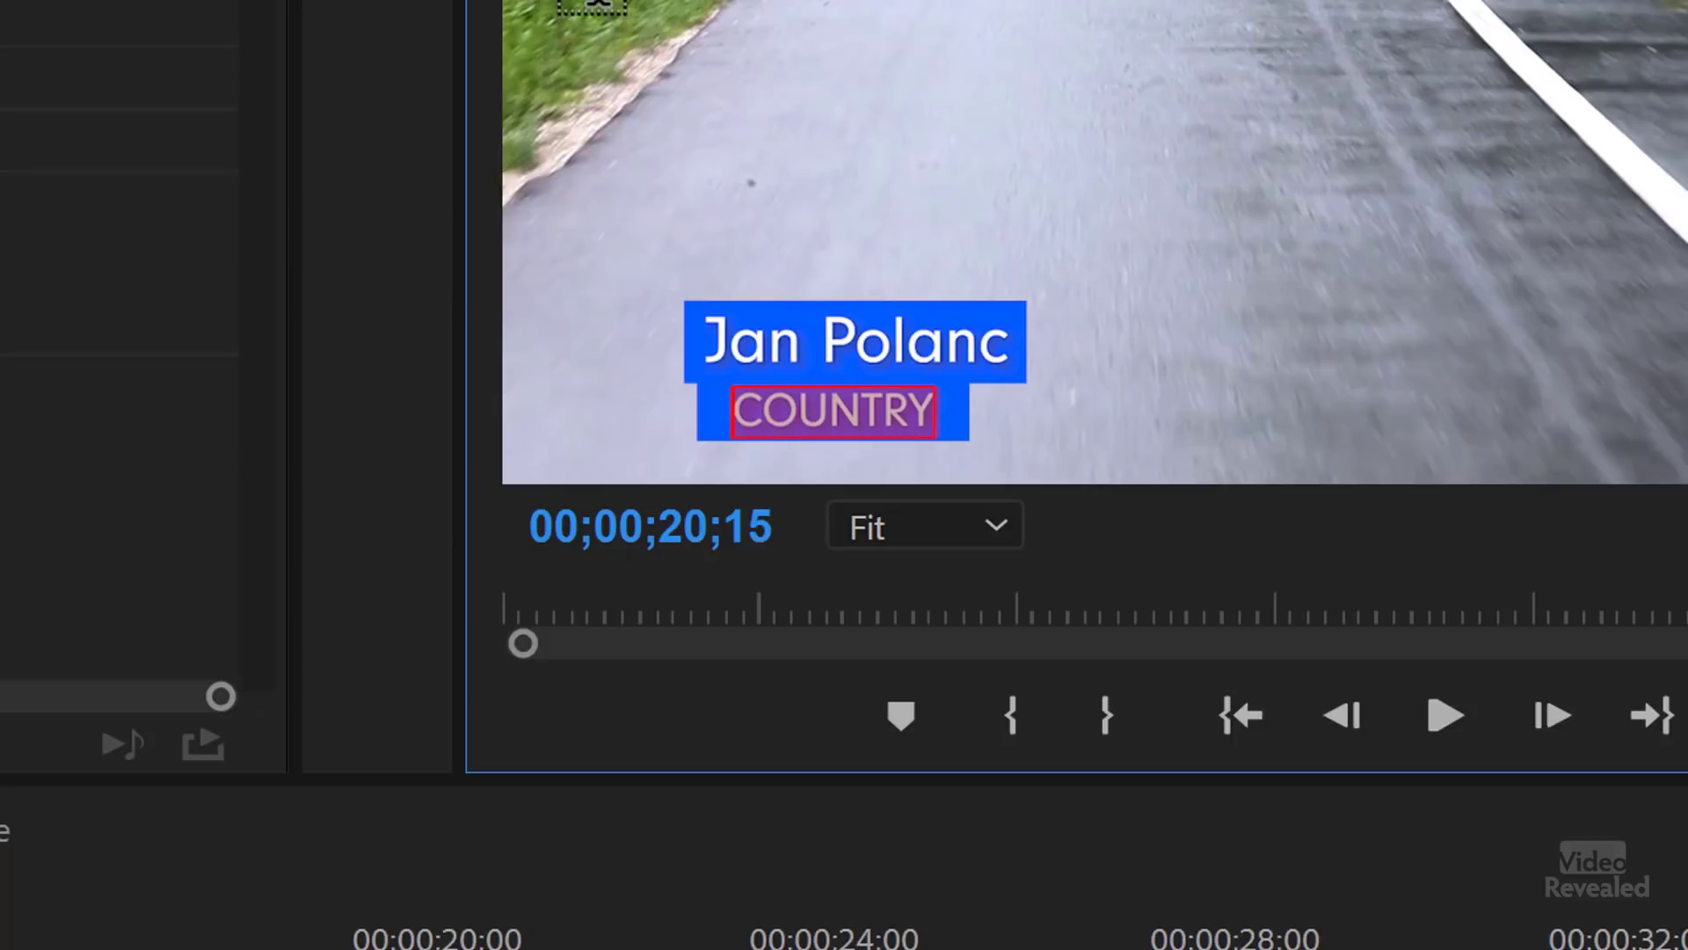
text(SLOV)
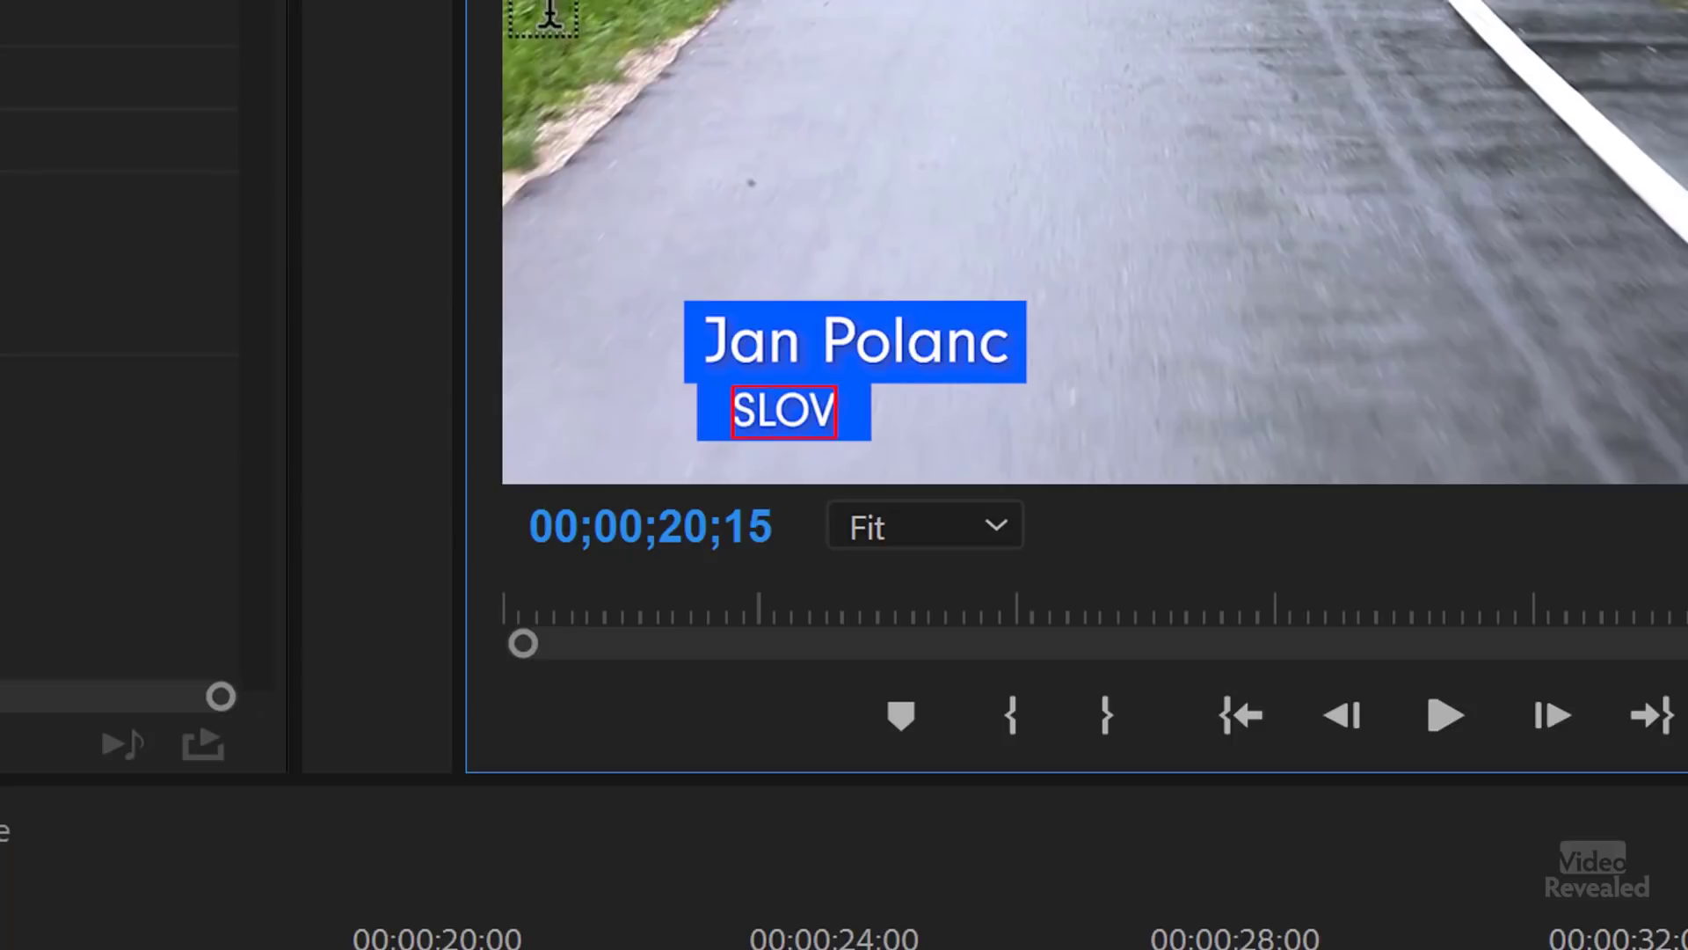
text(ENIA)
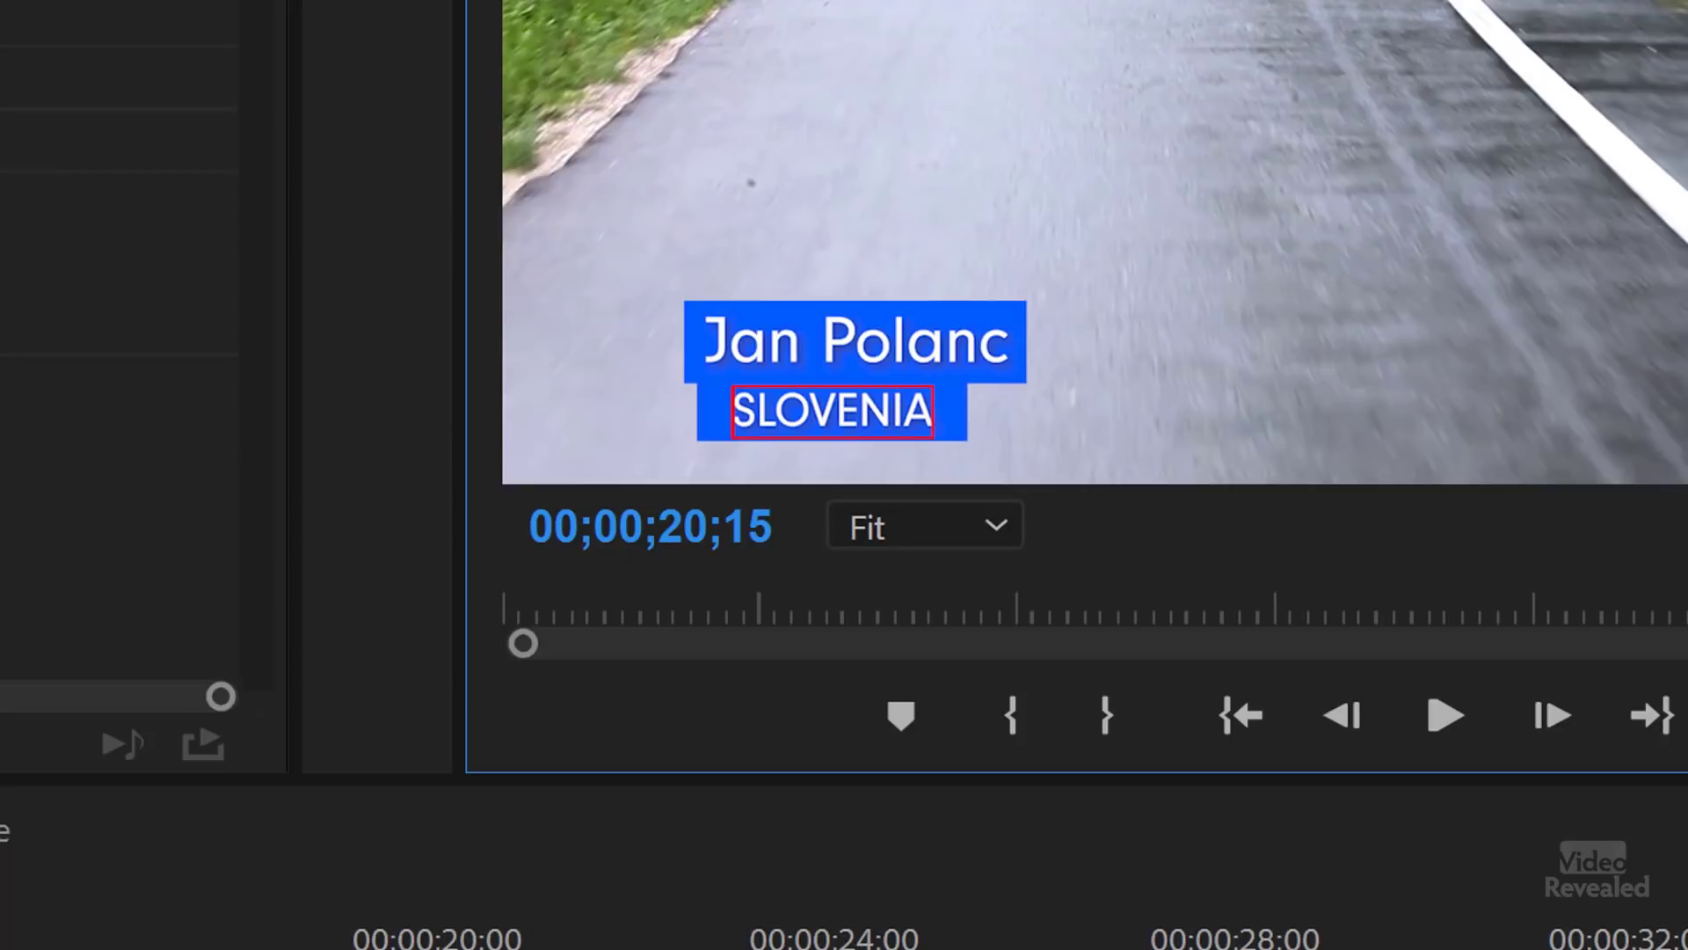
click(359, 96)
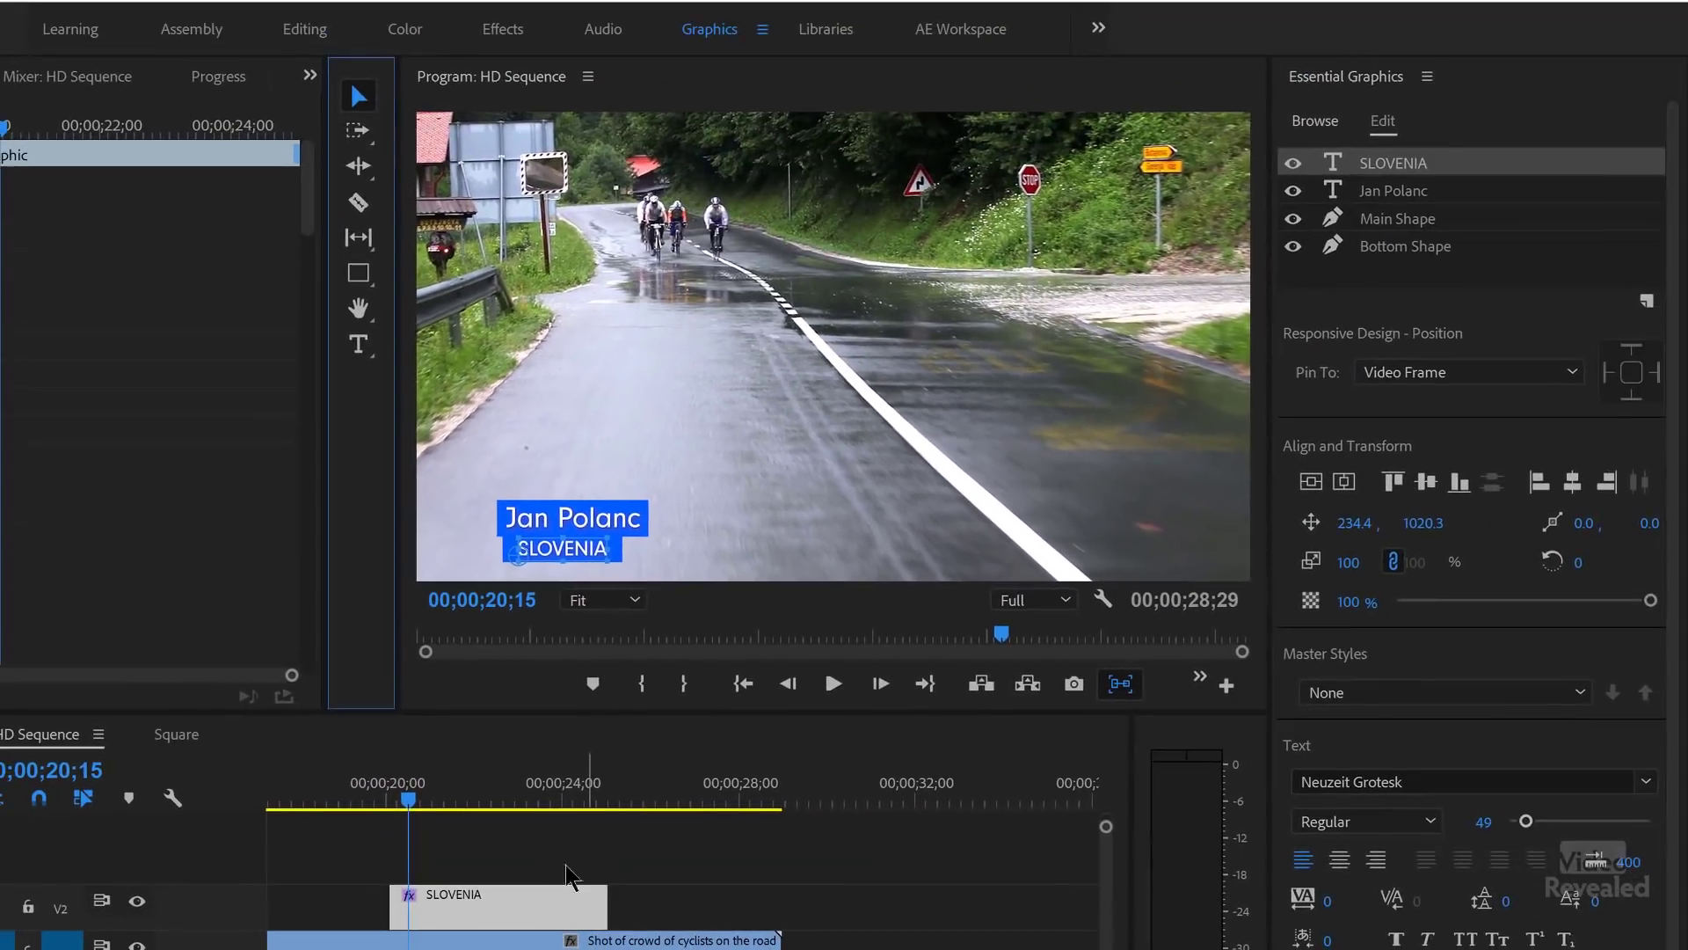
Step: Duplicate the title clip onto tracks V3 and V4, and offset the copies horizontally so three titles are evenly spaced across the frame
drag(547, 912, 538, 866)
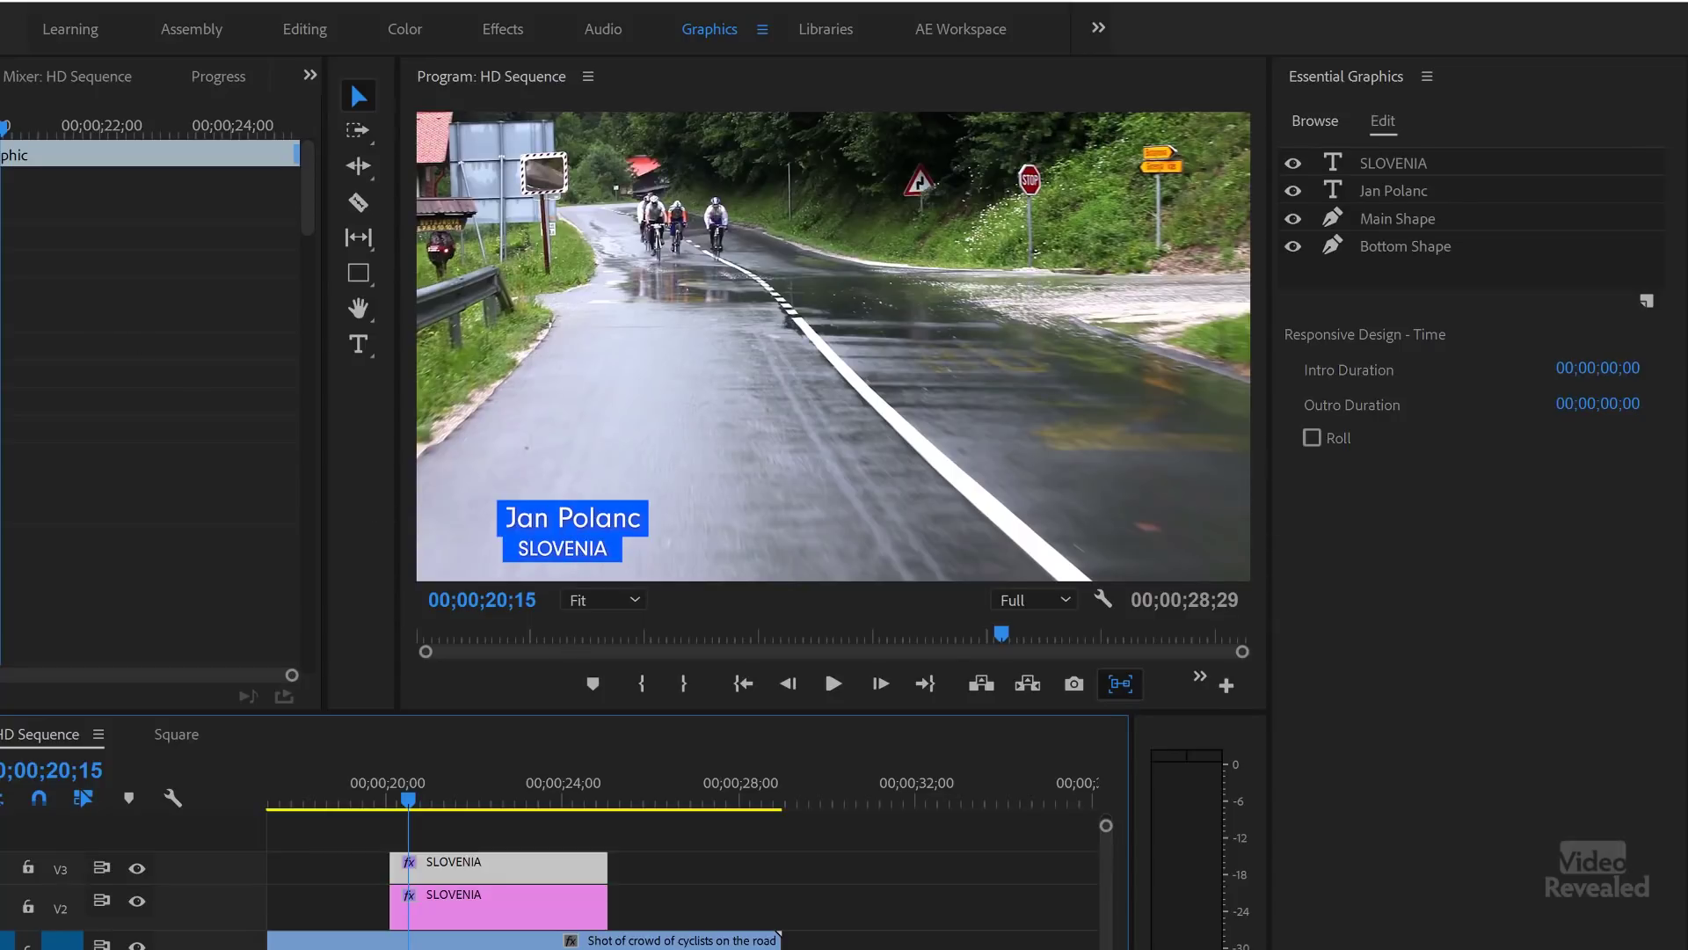
drag(0, 238, 296, 262)
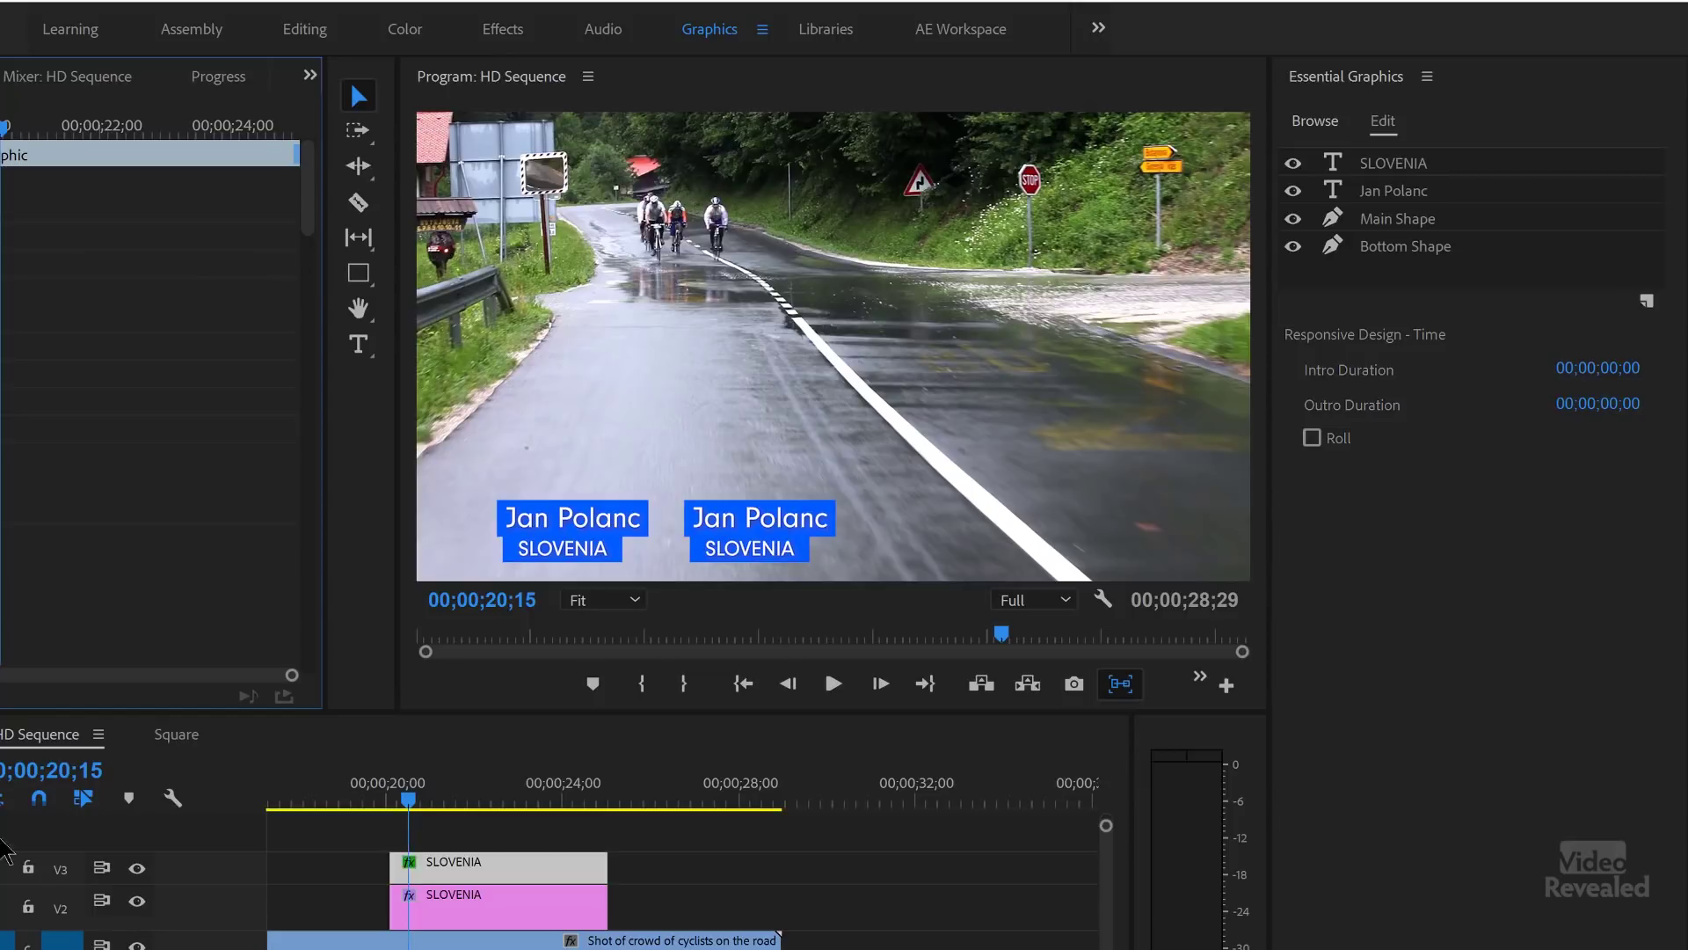
drag(475, 868, 475, 831)
drag(0, 250, 562, 273)
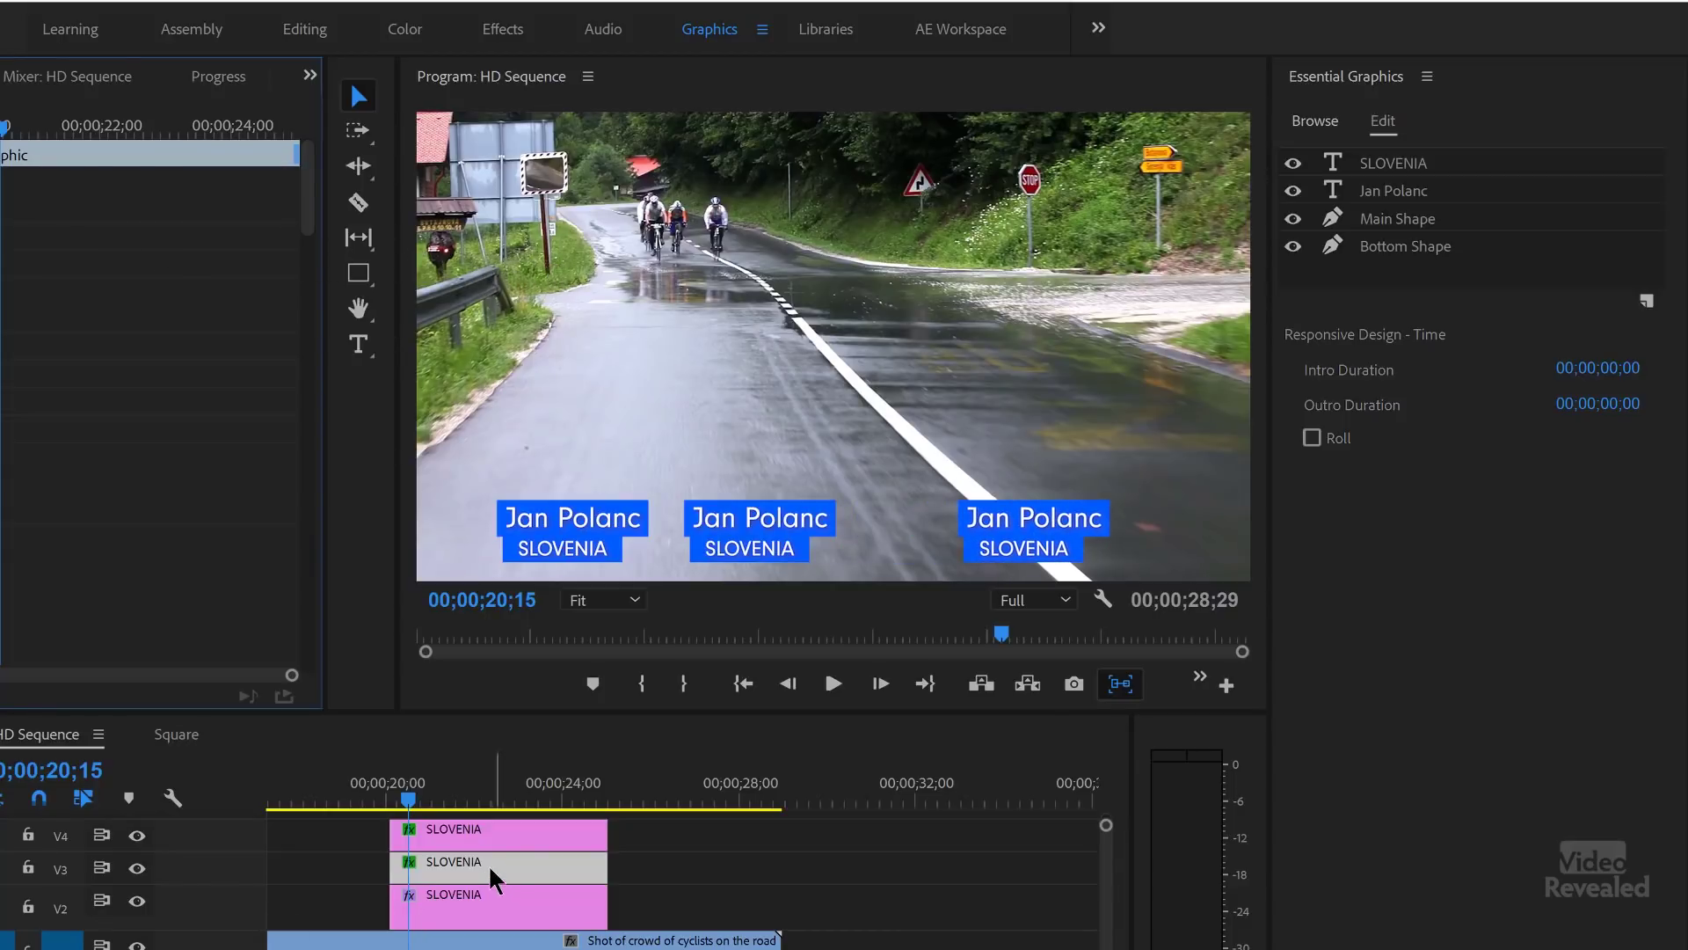
click(488, 831)
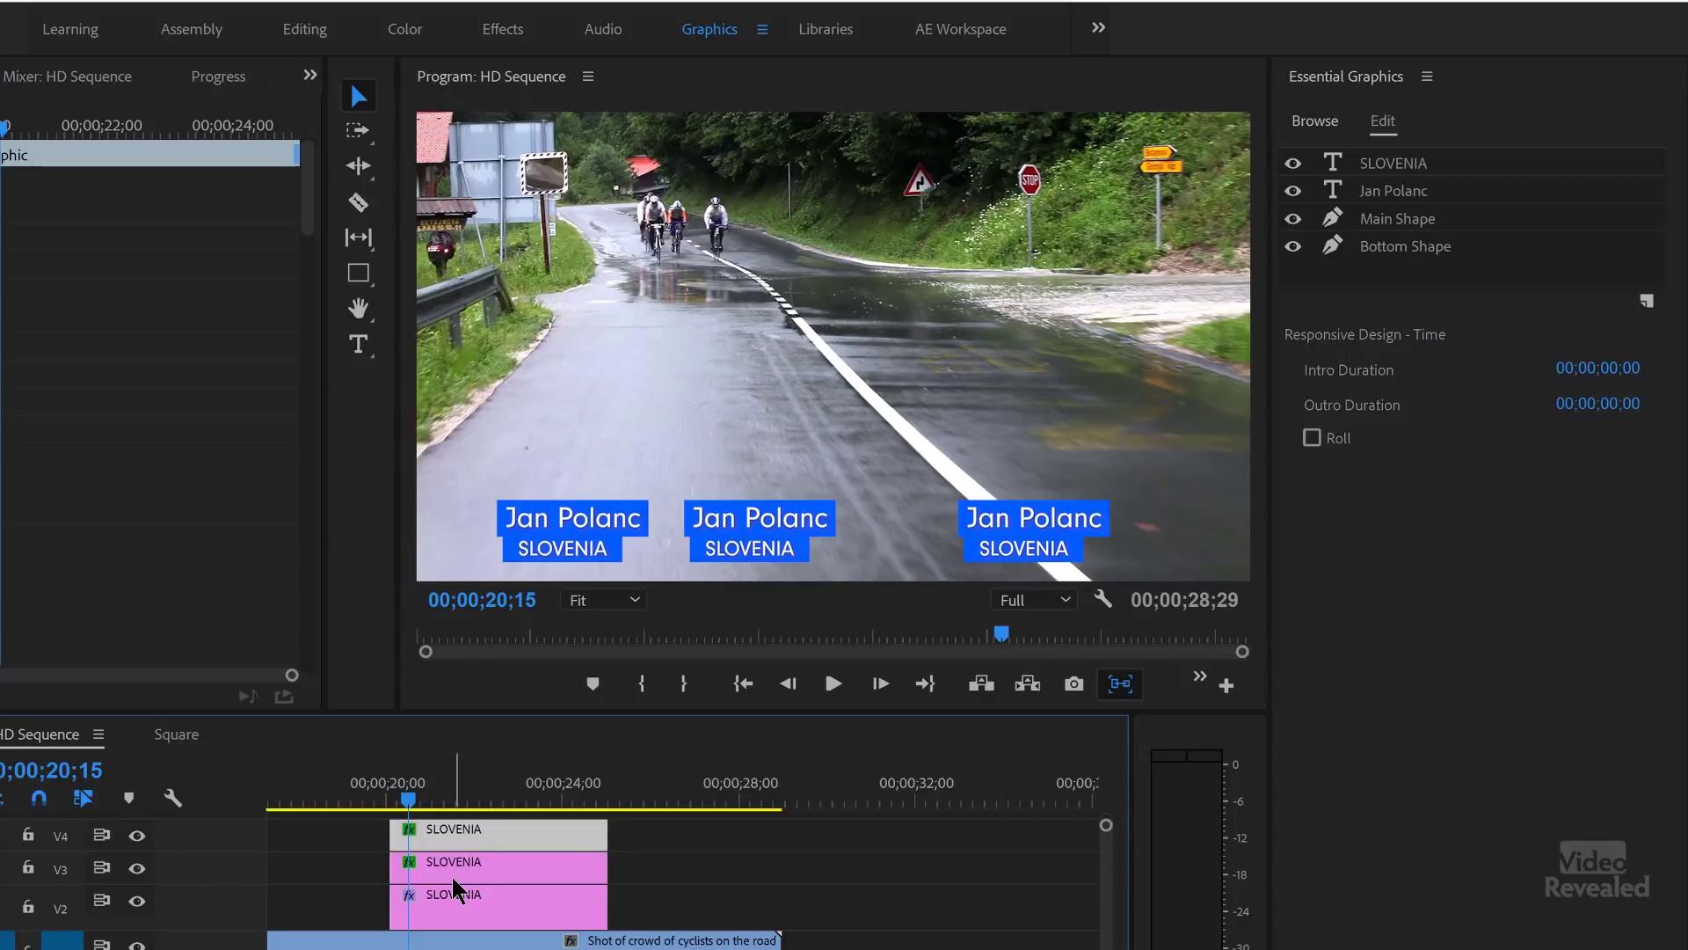
drag(2, 499, 330, 500)
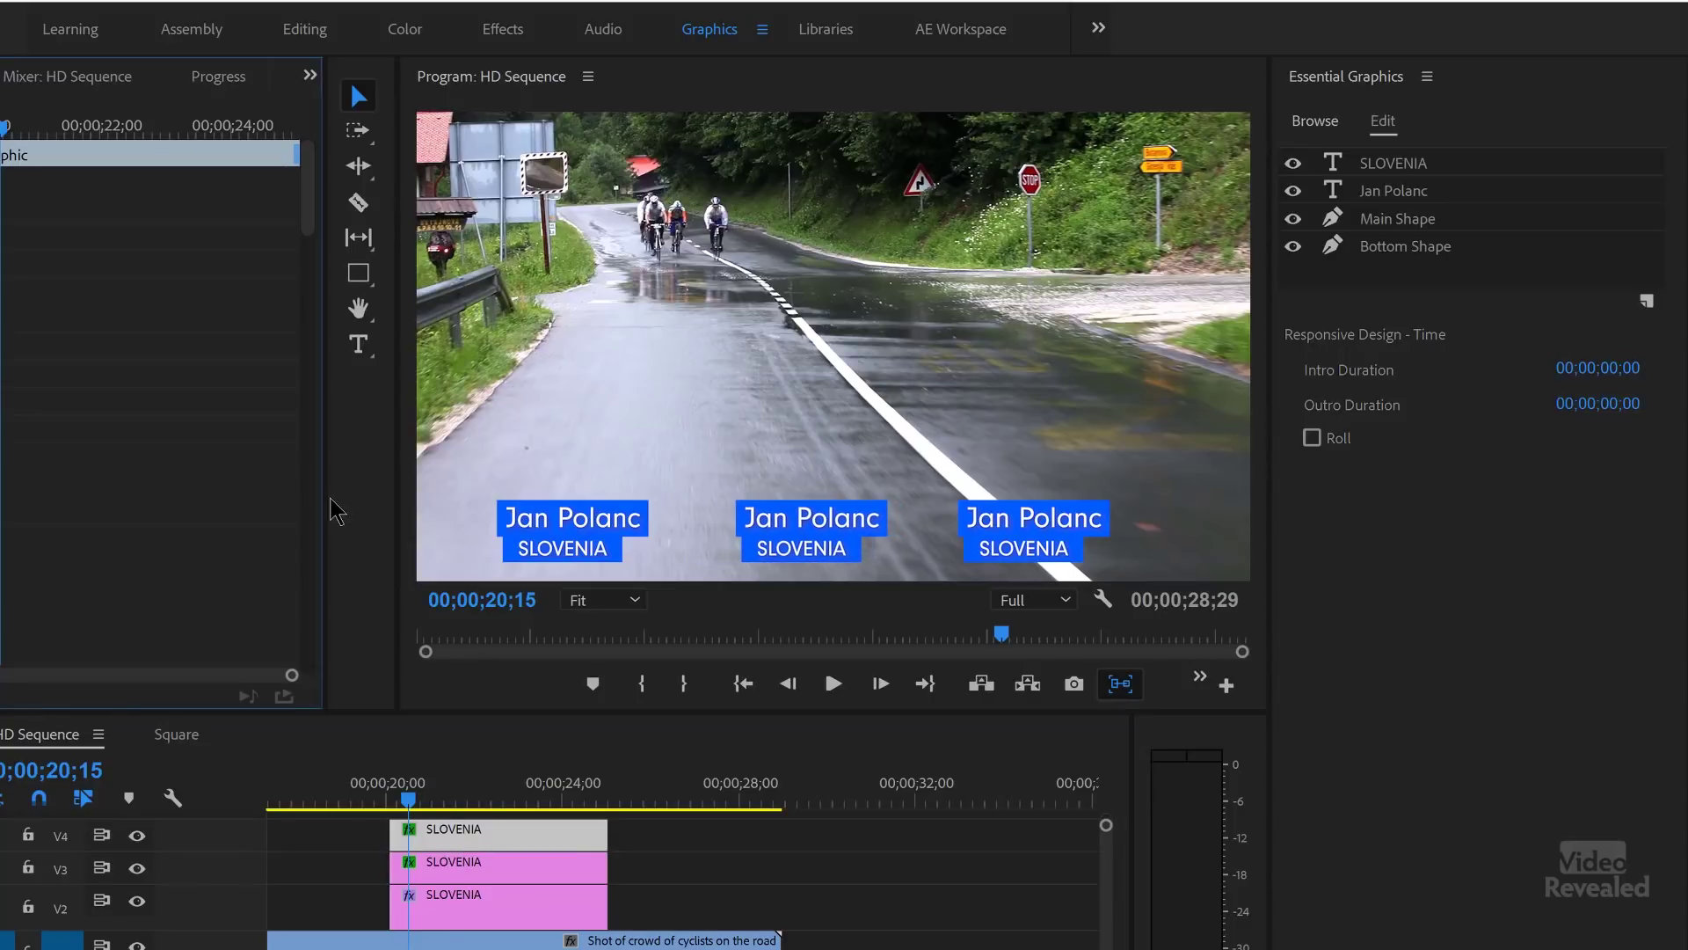
Step: Replace the middle title's name with the second cyclist's full name and its country with CANADA
double_click(823, 526)
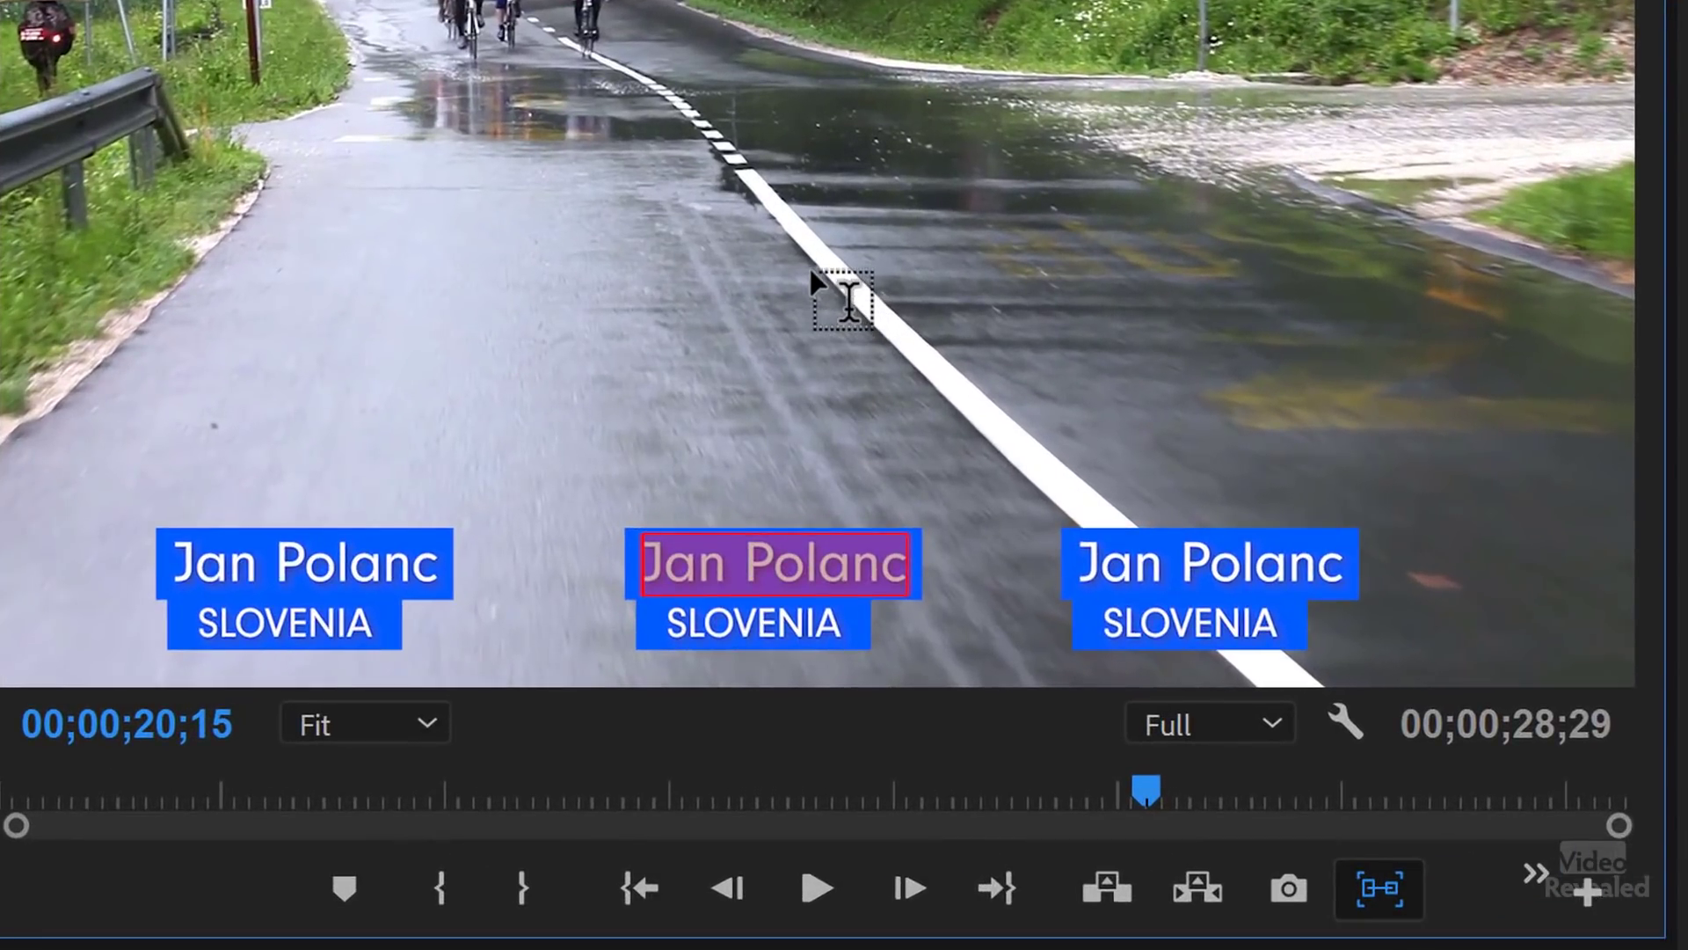
text(e)
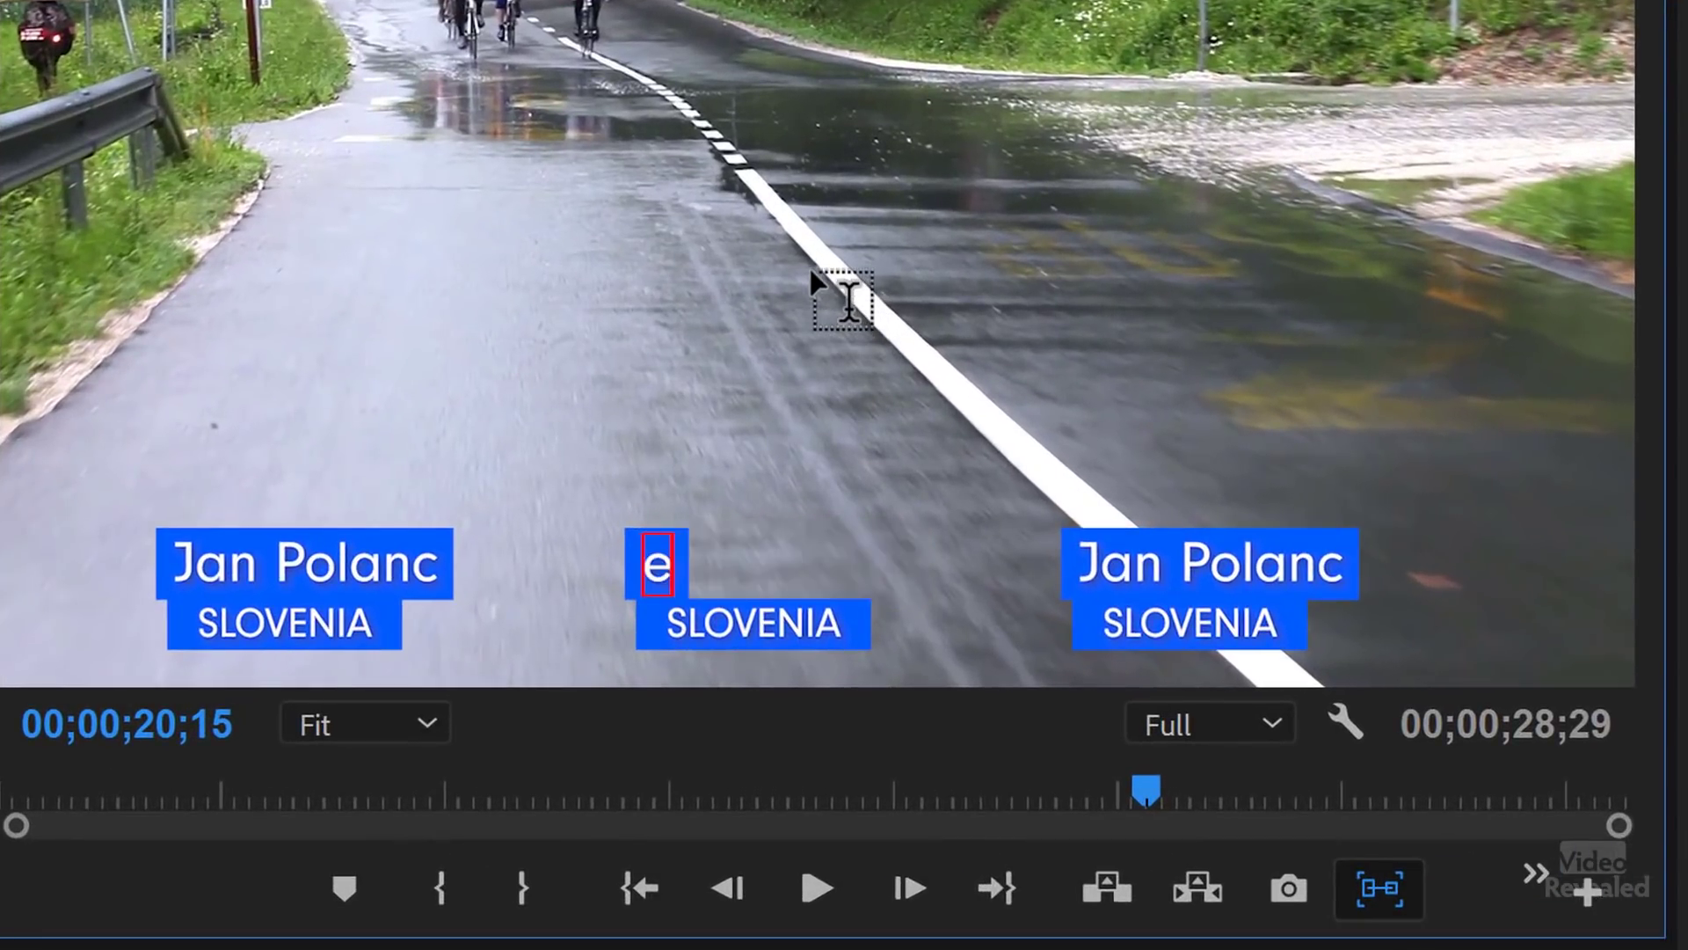
key(BackSpace)
text(Emily)
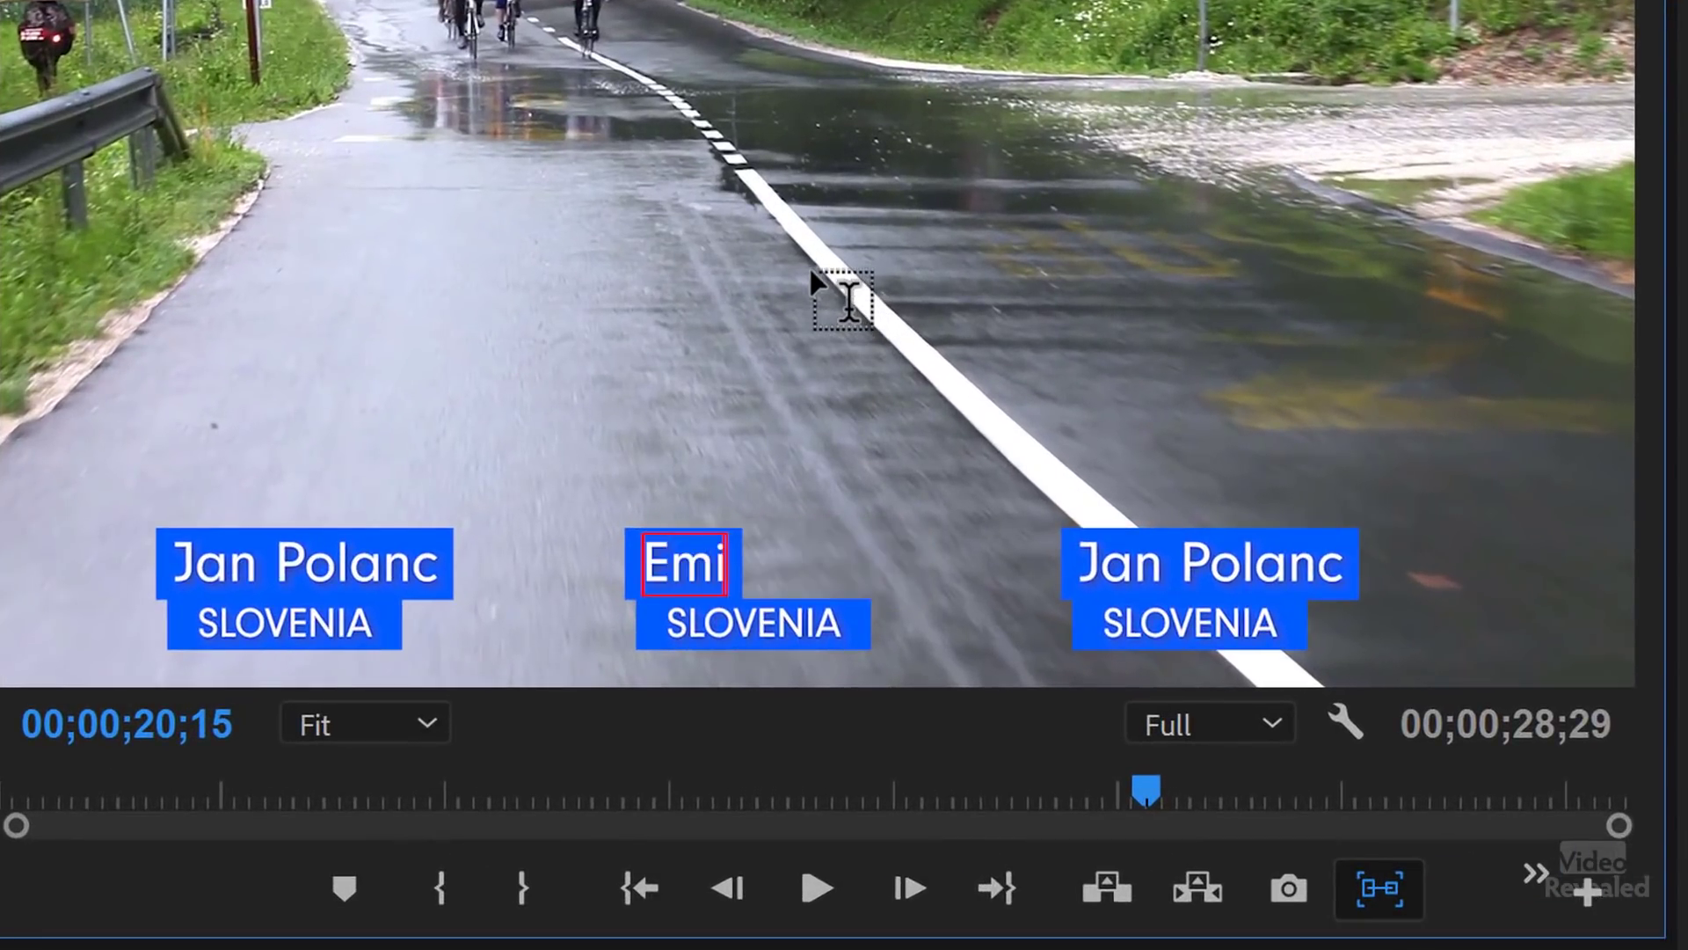
text(Batty)
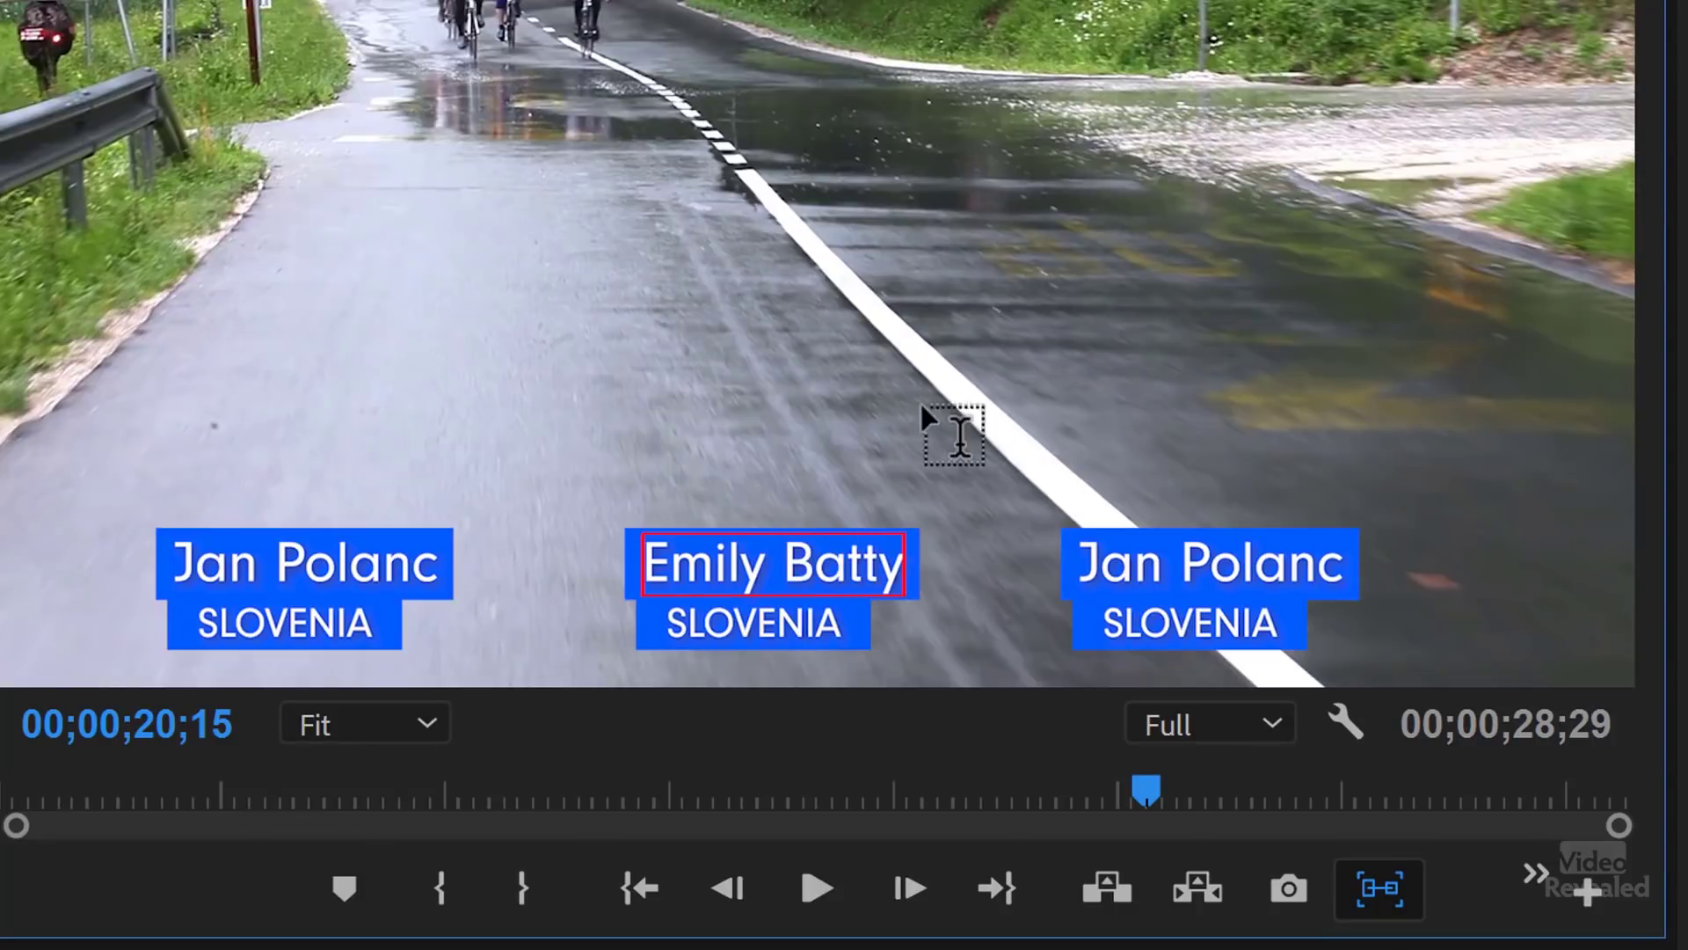
double_click(763, 626)
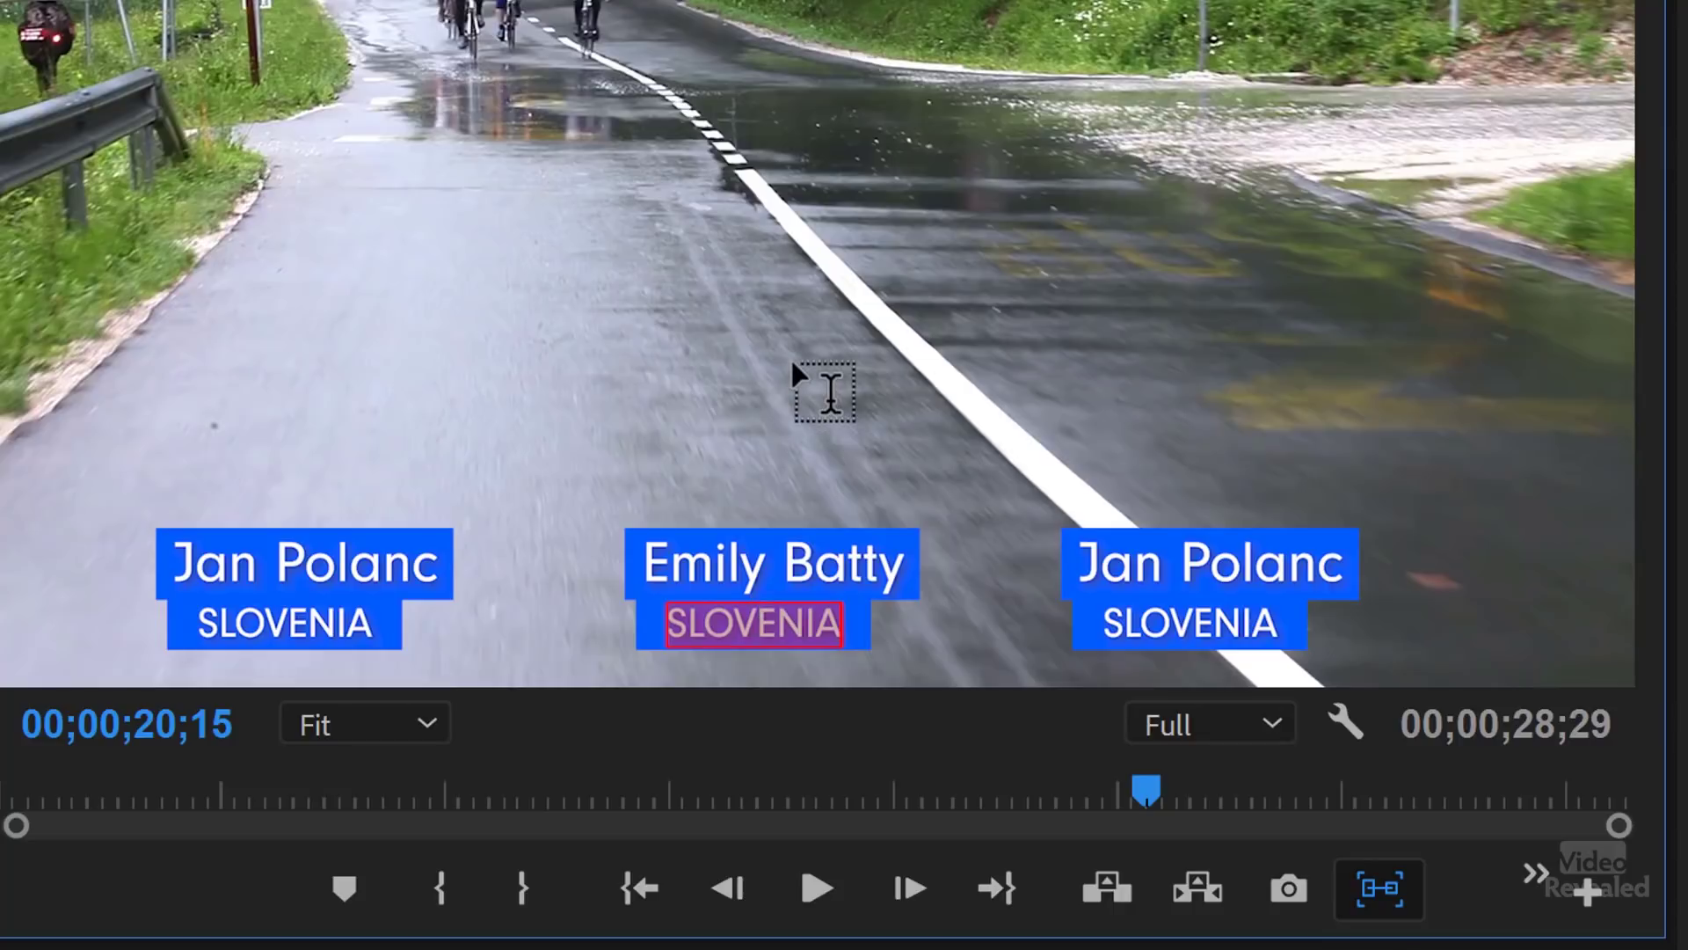
text(CANADA)
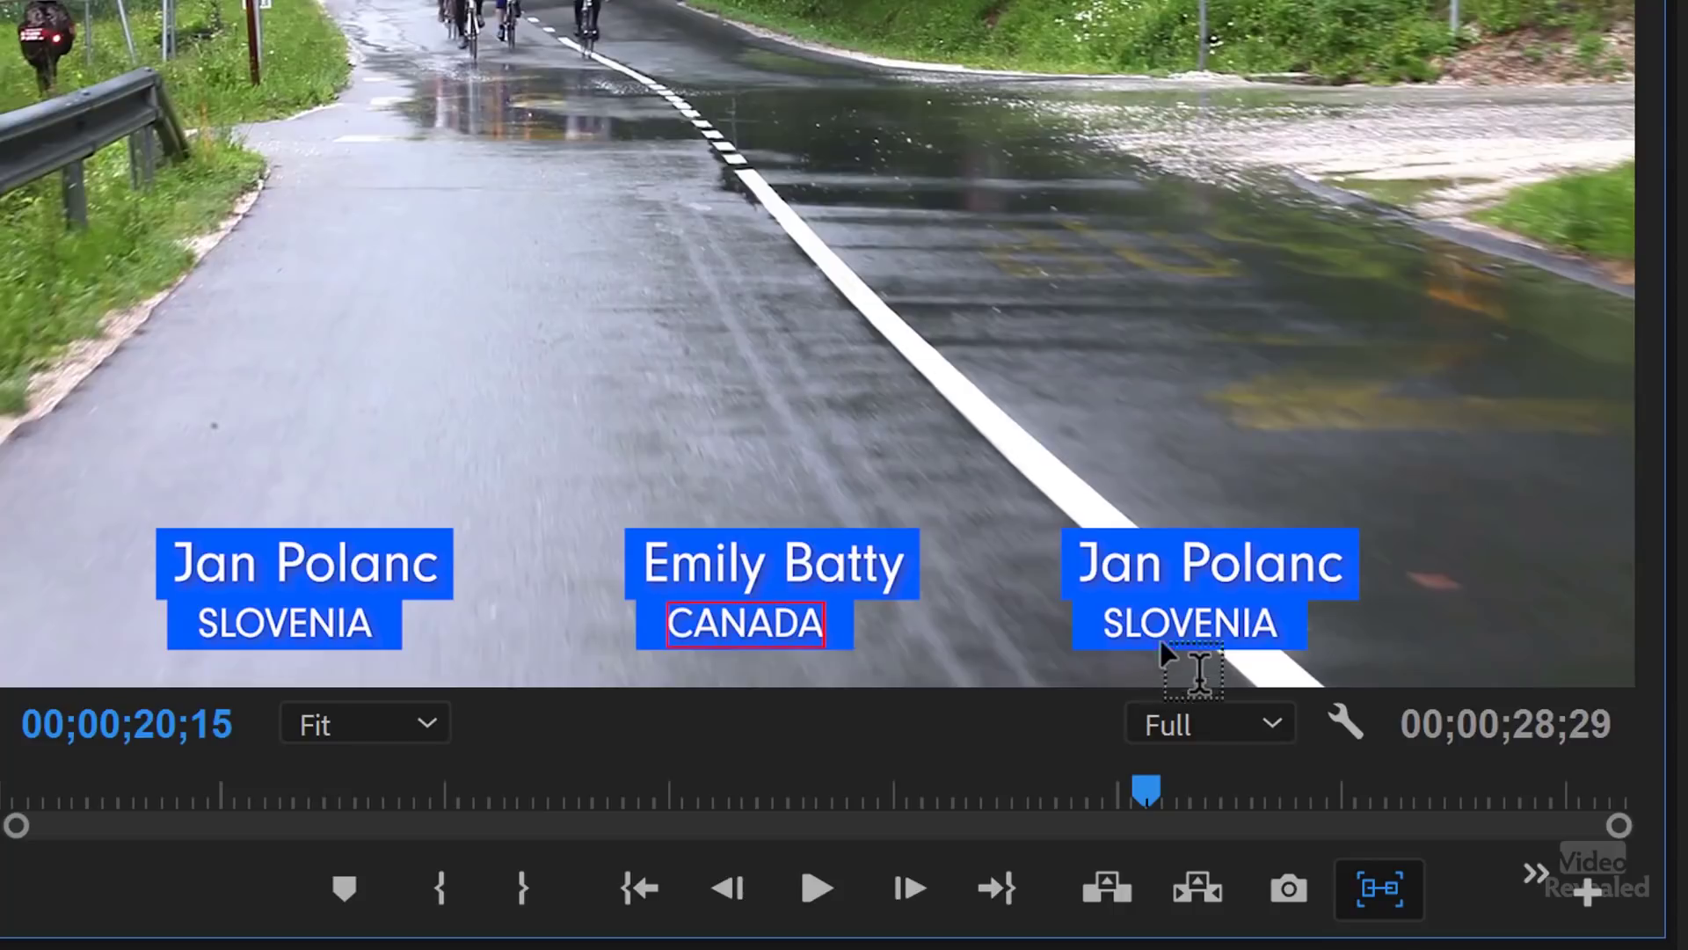
Step: Replace the third title's name with the third cyclist's full name and its country with FRANCE, and return to the Selection tool
double_click(1143, 560)
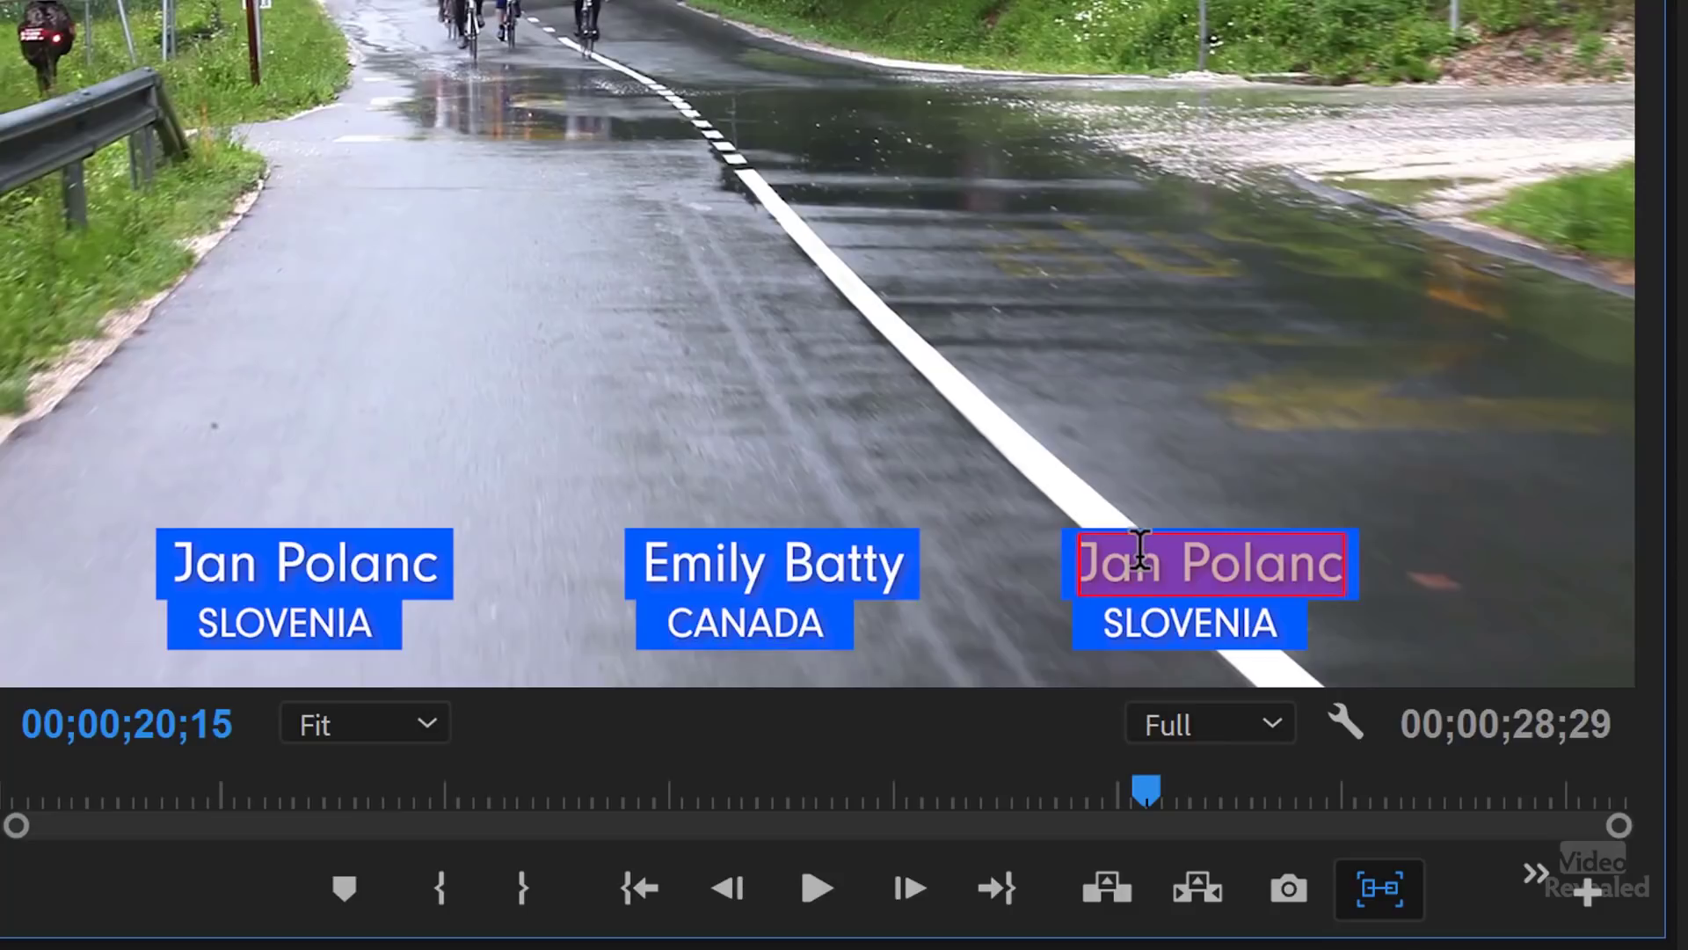
text(Axel)
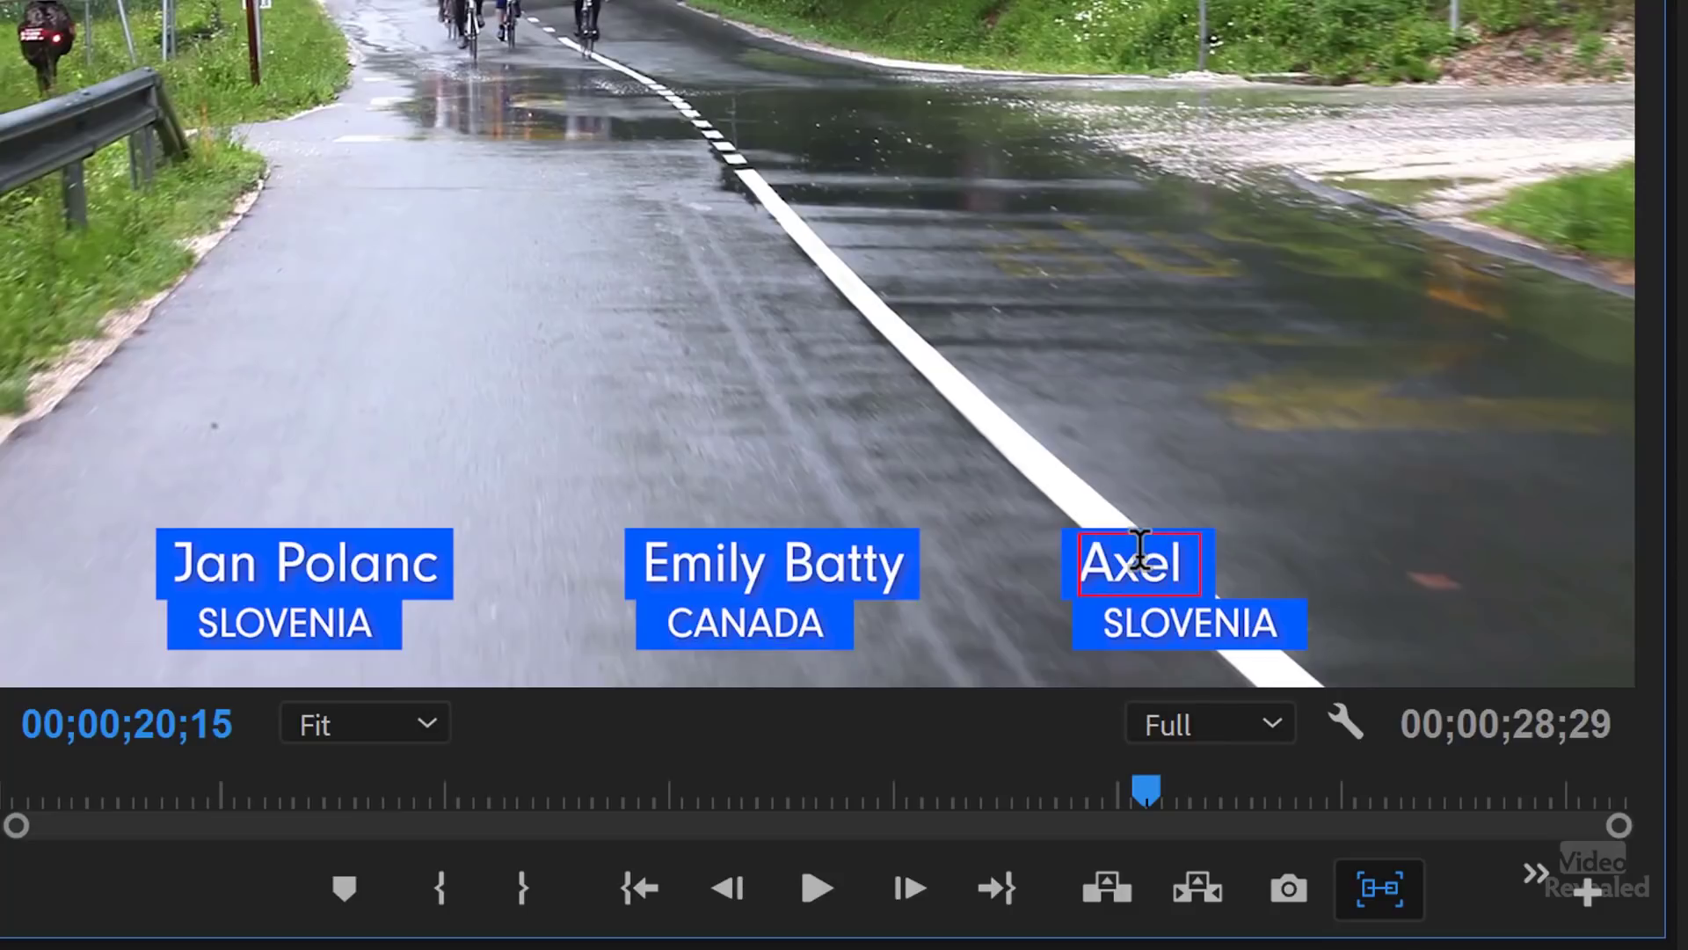
text( Domont)
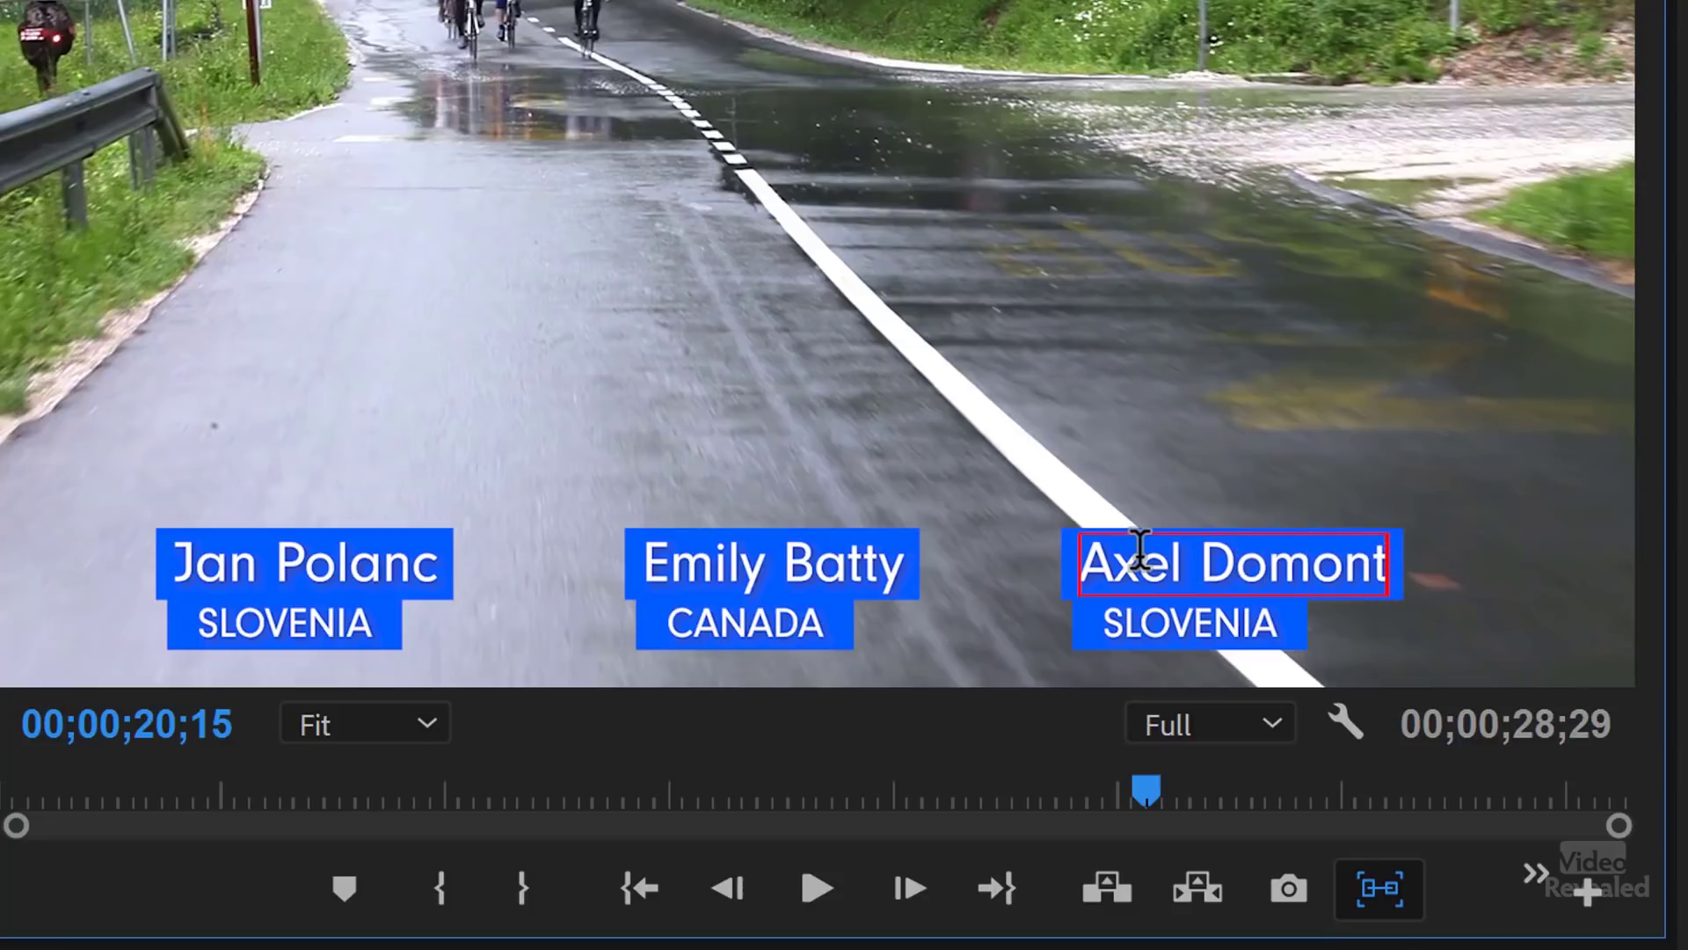
double_click(1183, 616)
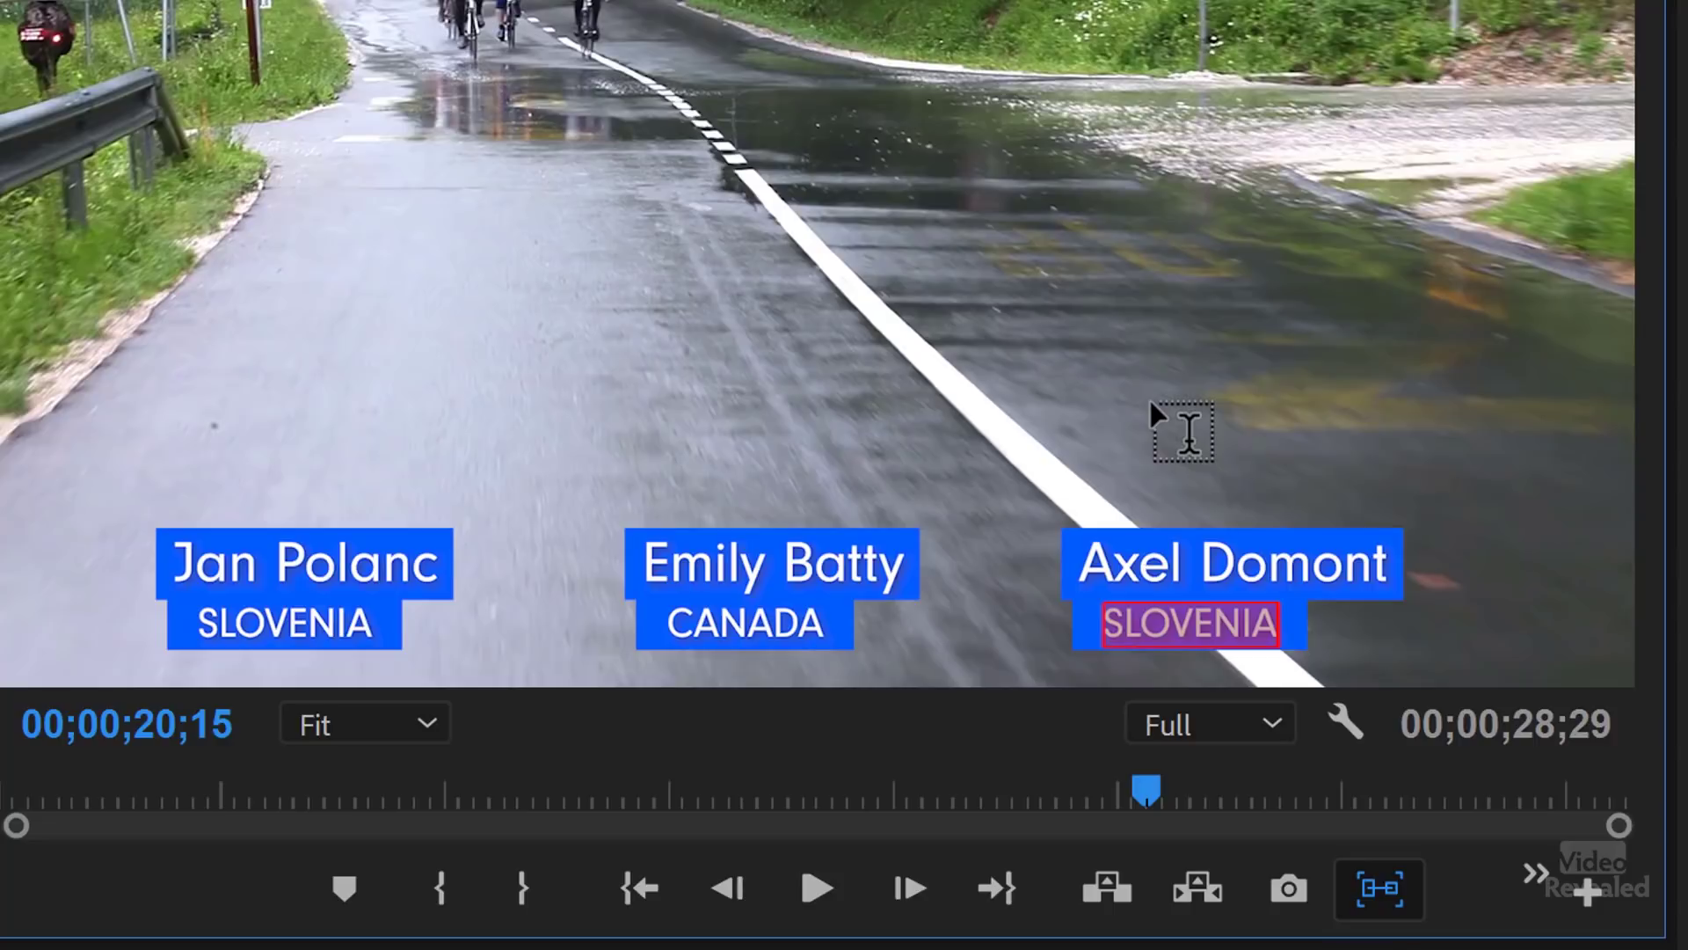
text(FRANCE)
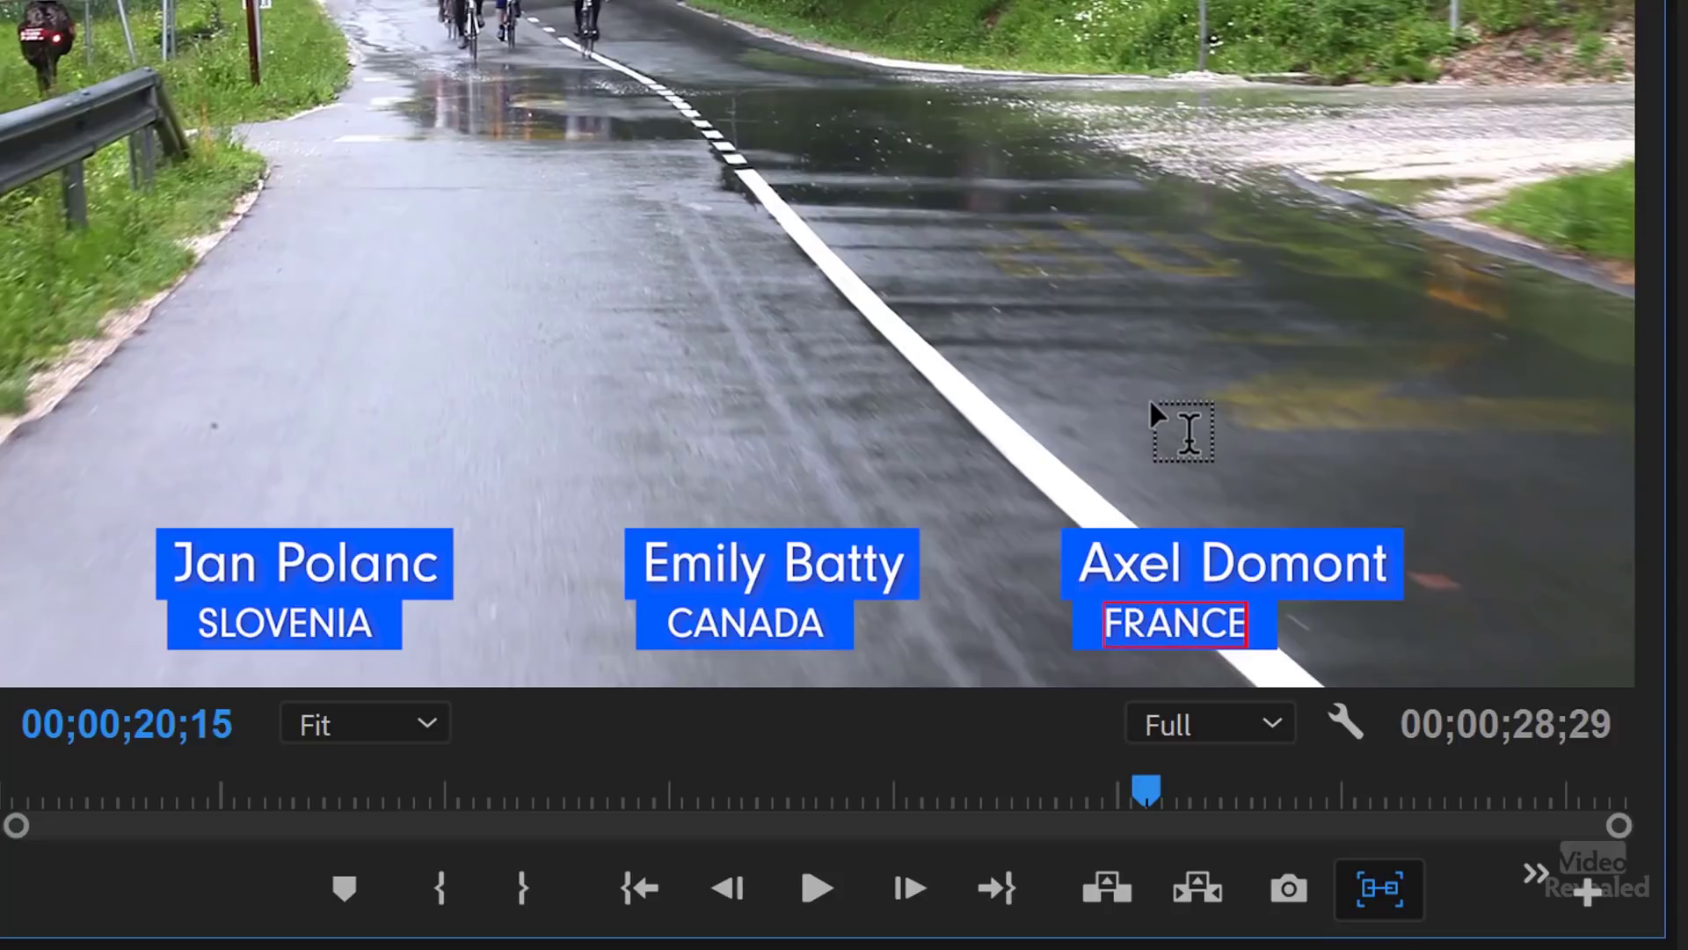
click(467, 34)
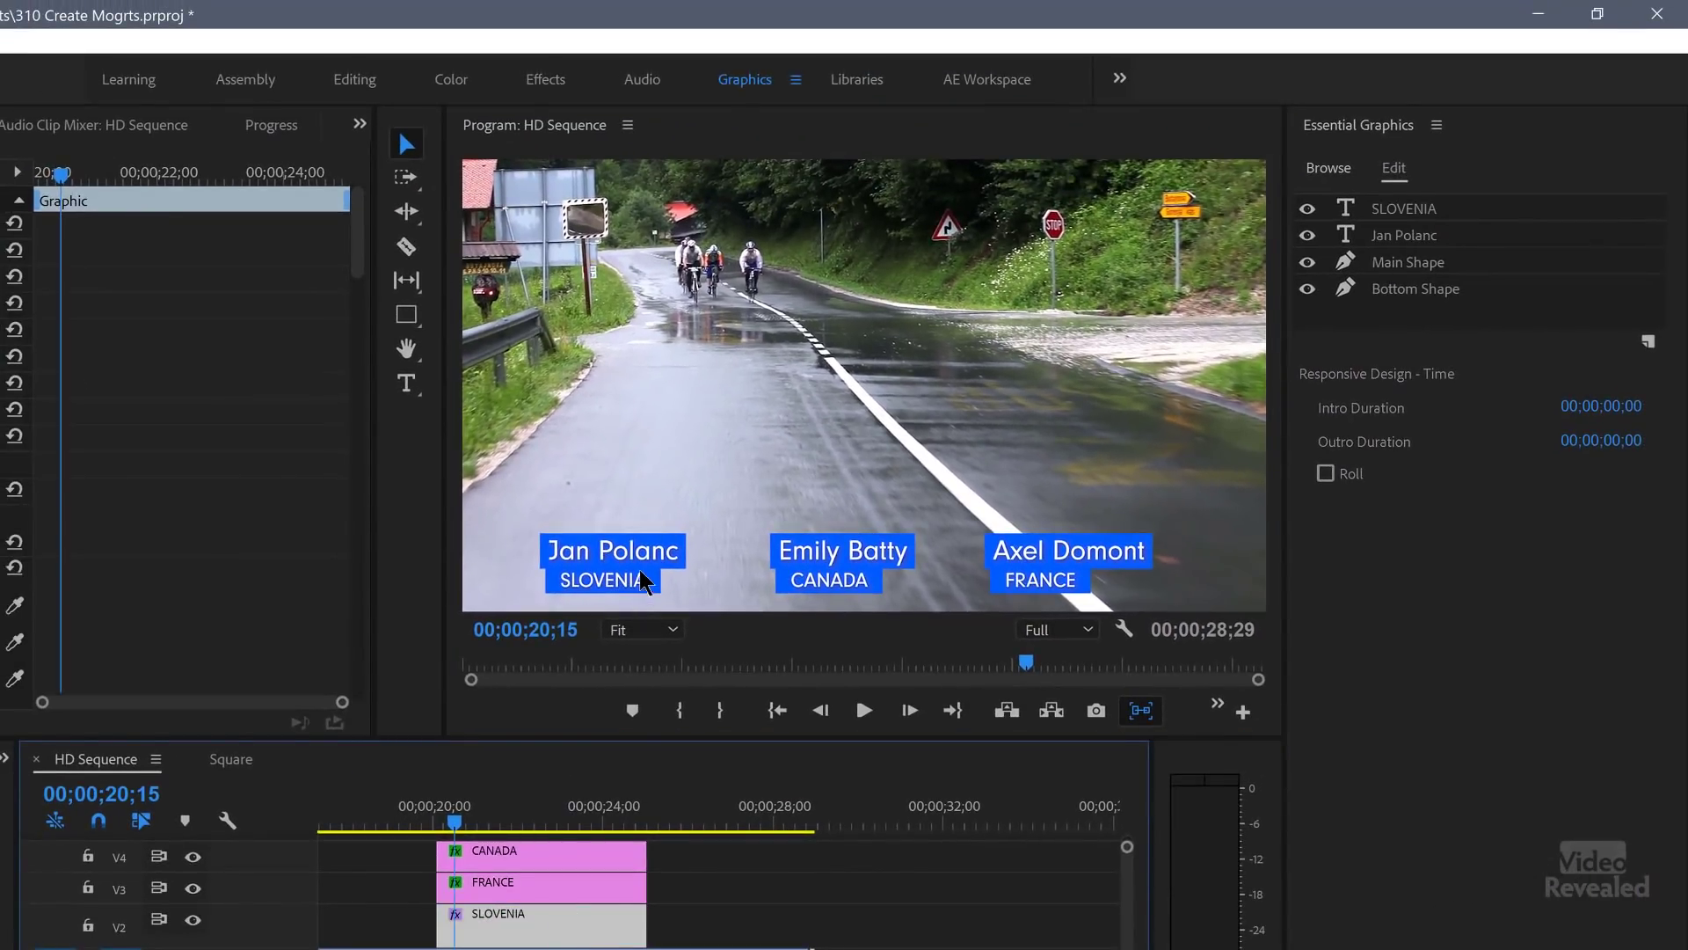
Step: Create a master text style called Cyclist Name from the first title's name text
click(673, 563)
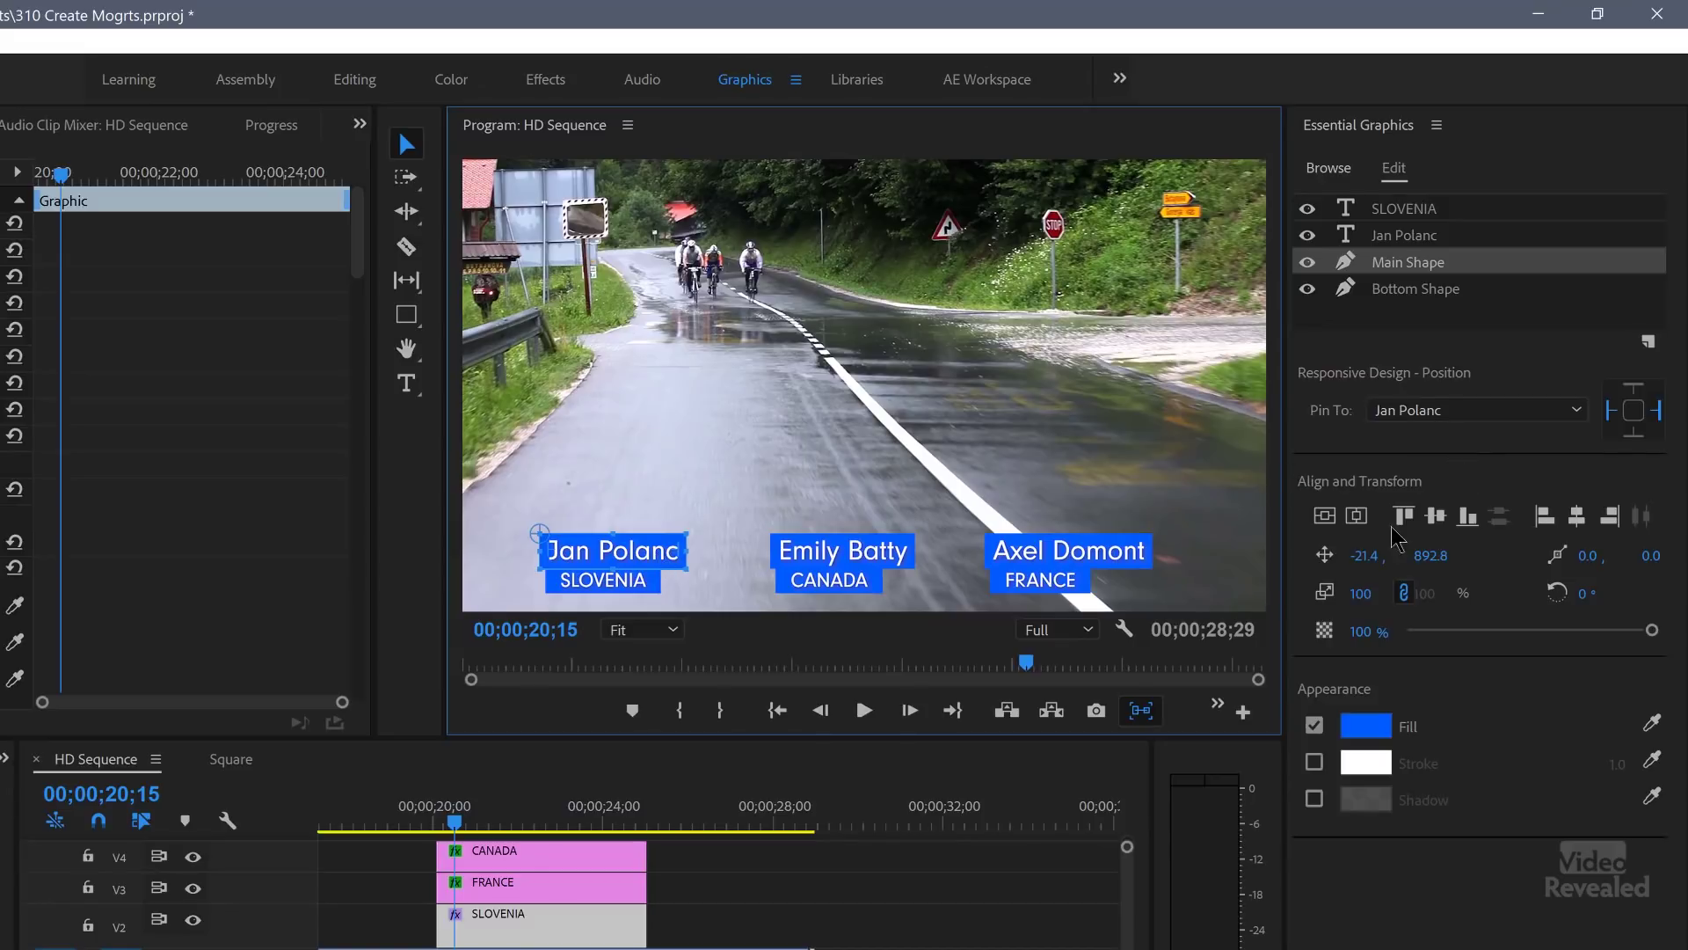
click(658, 556)
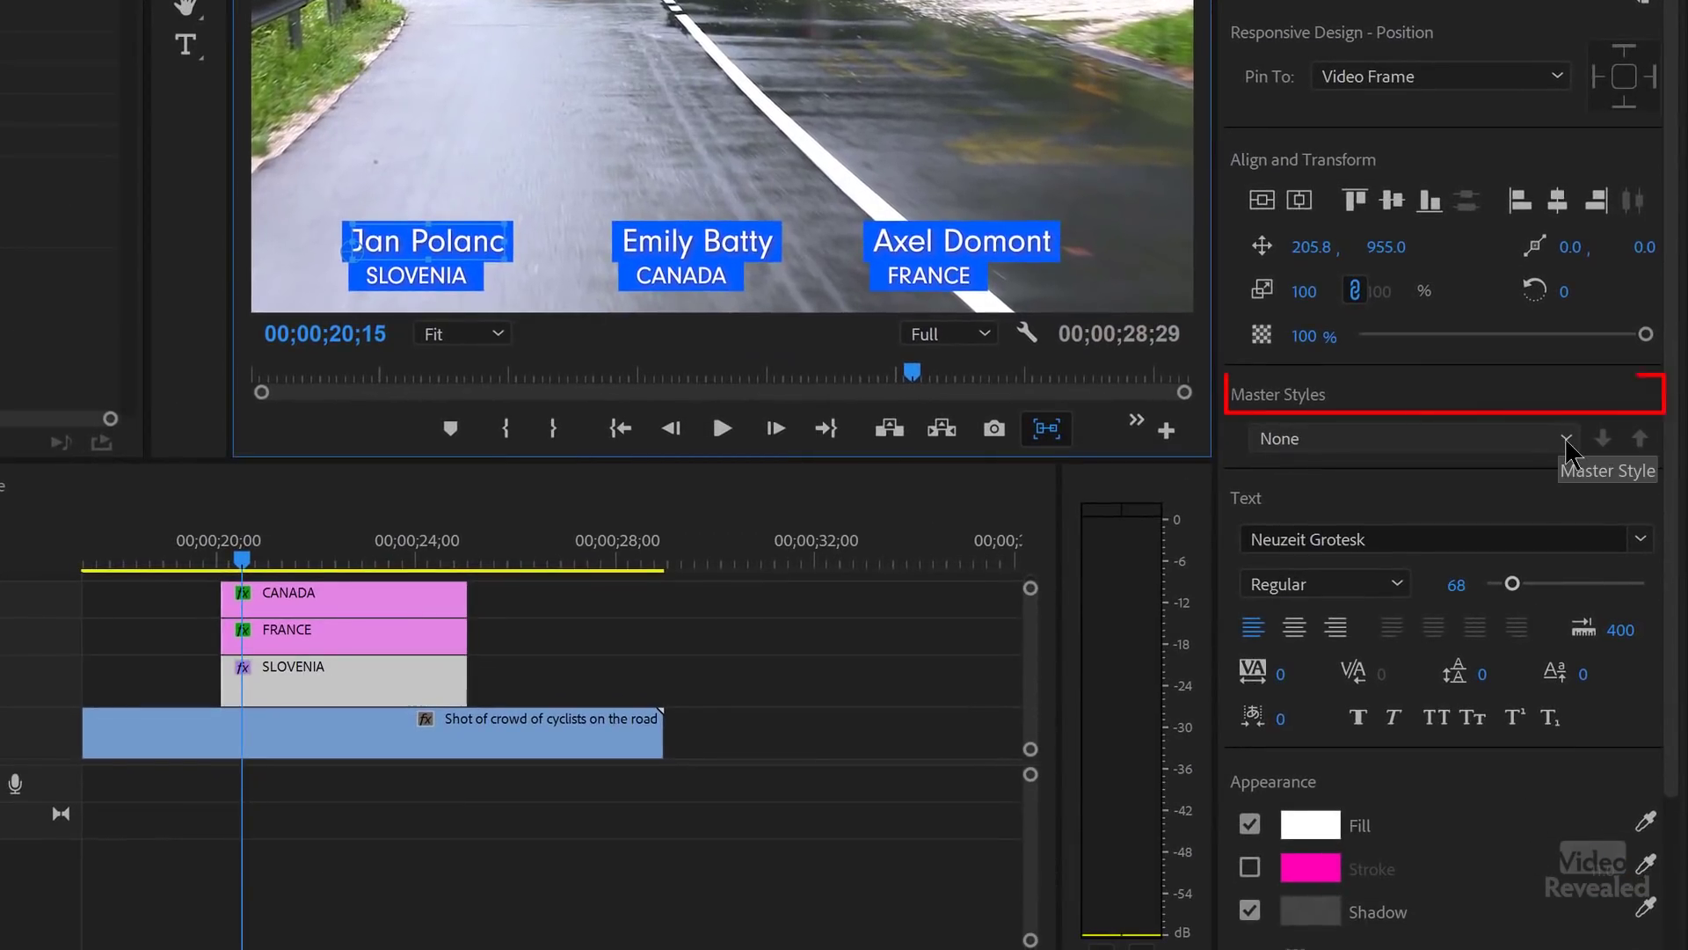
click(1567, 441)
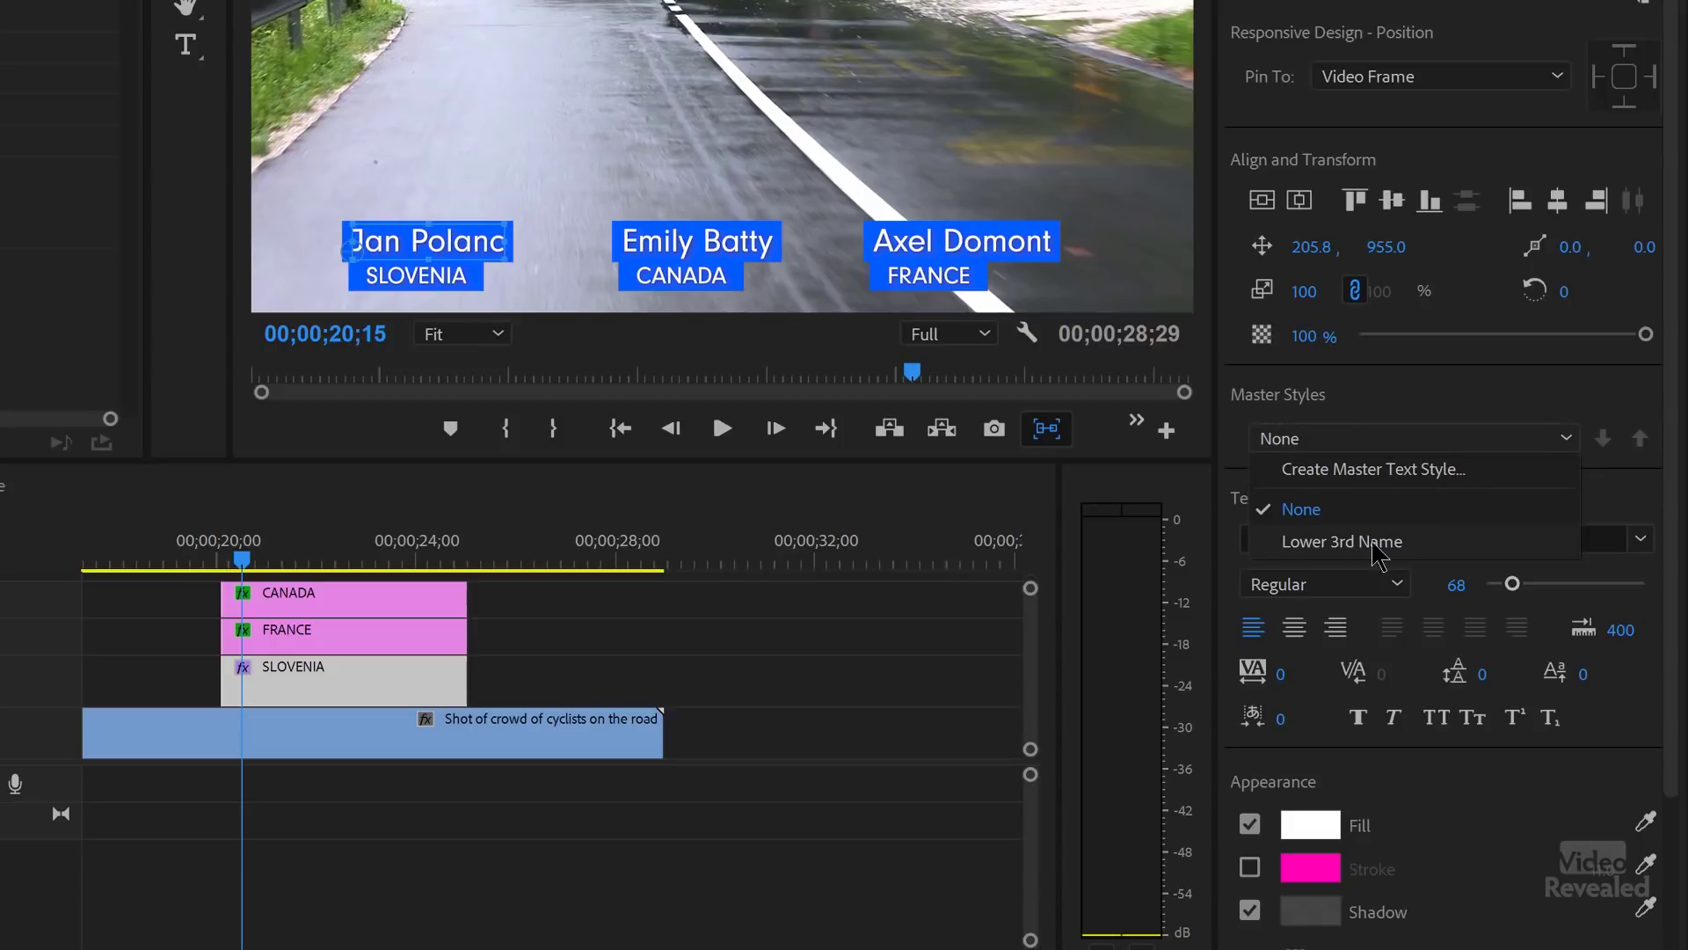
click(1432, 471)
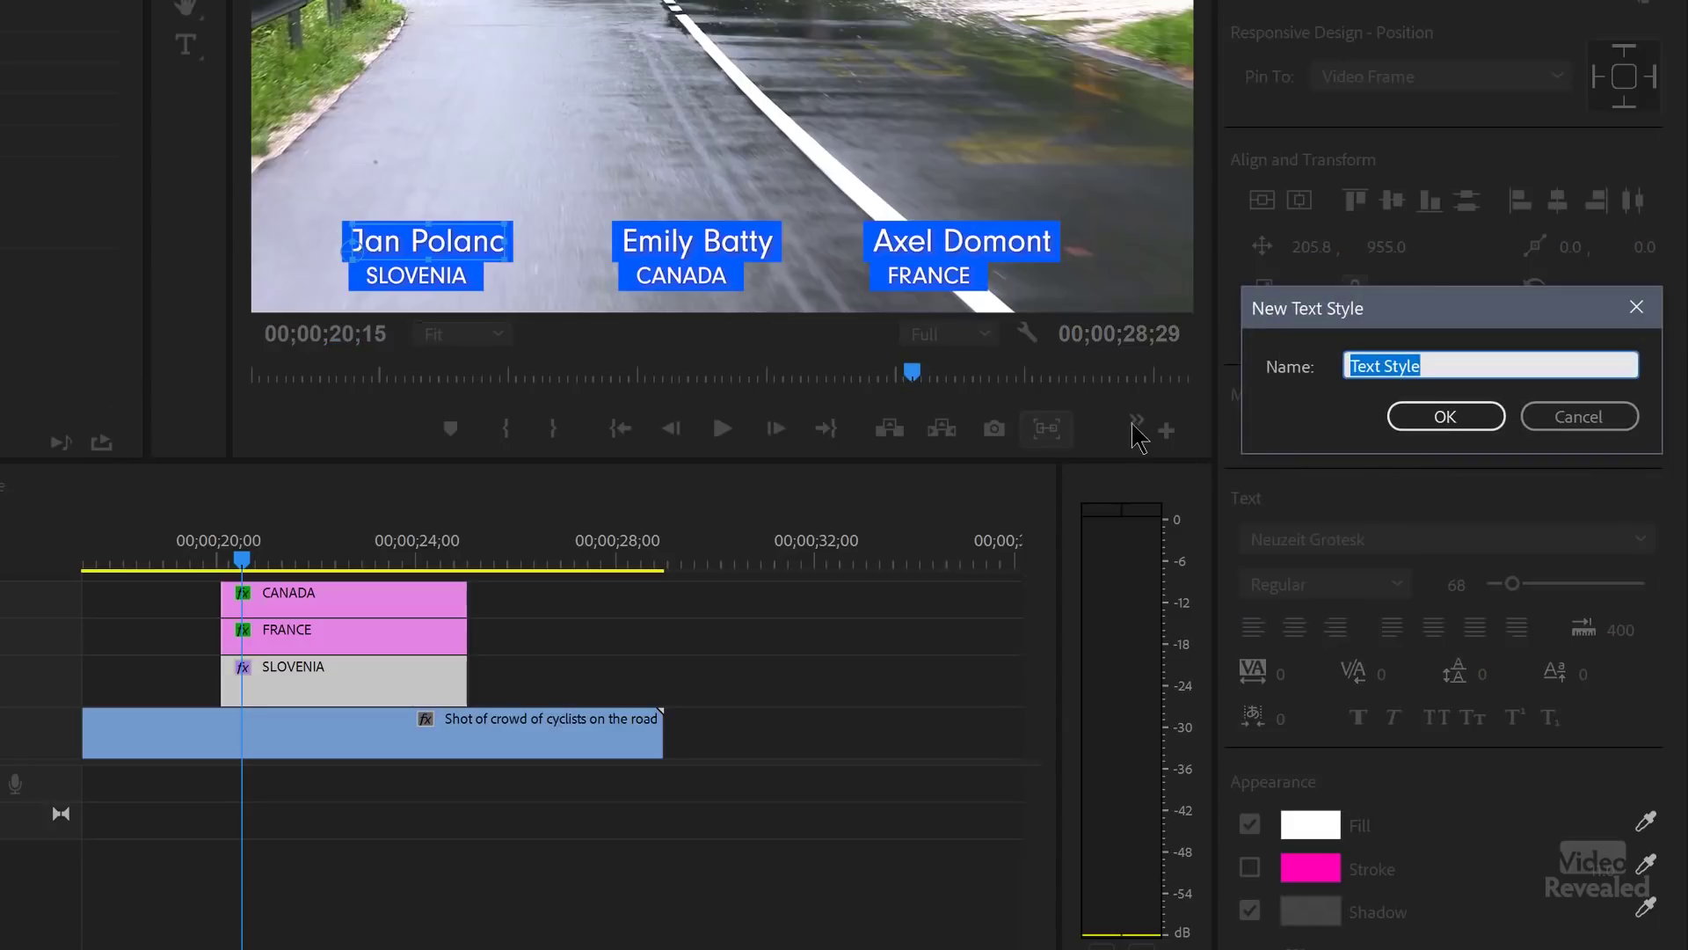
text(Cyclis)
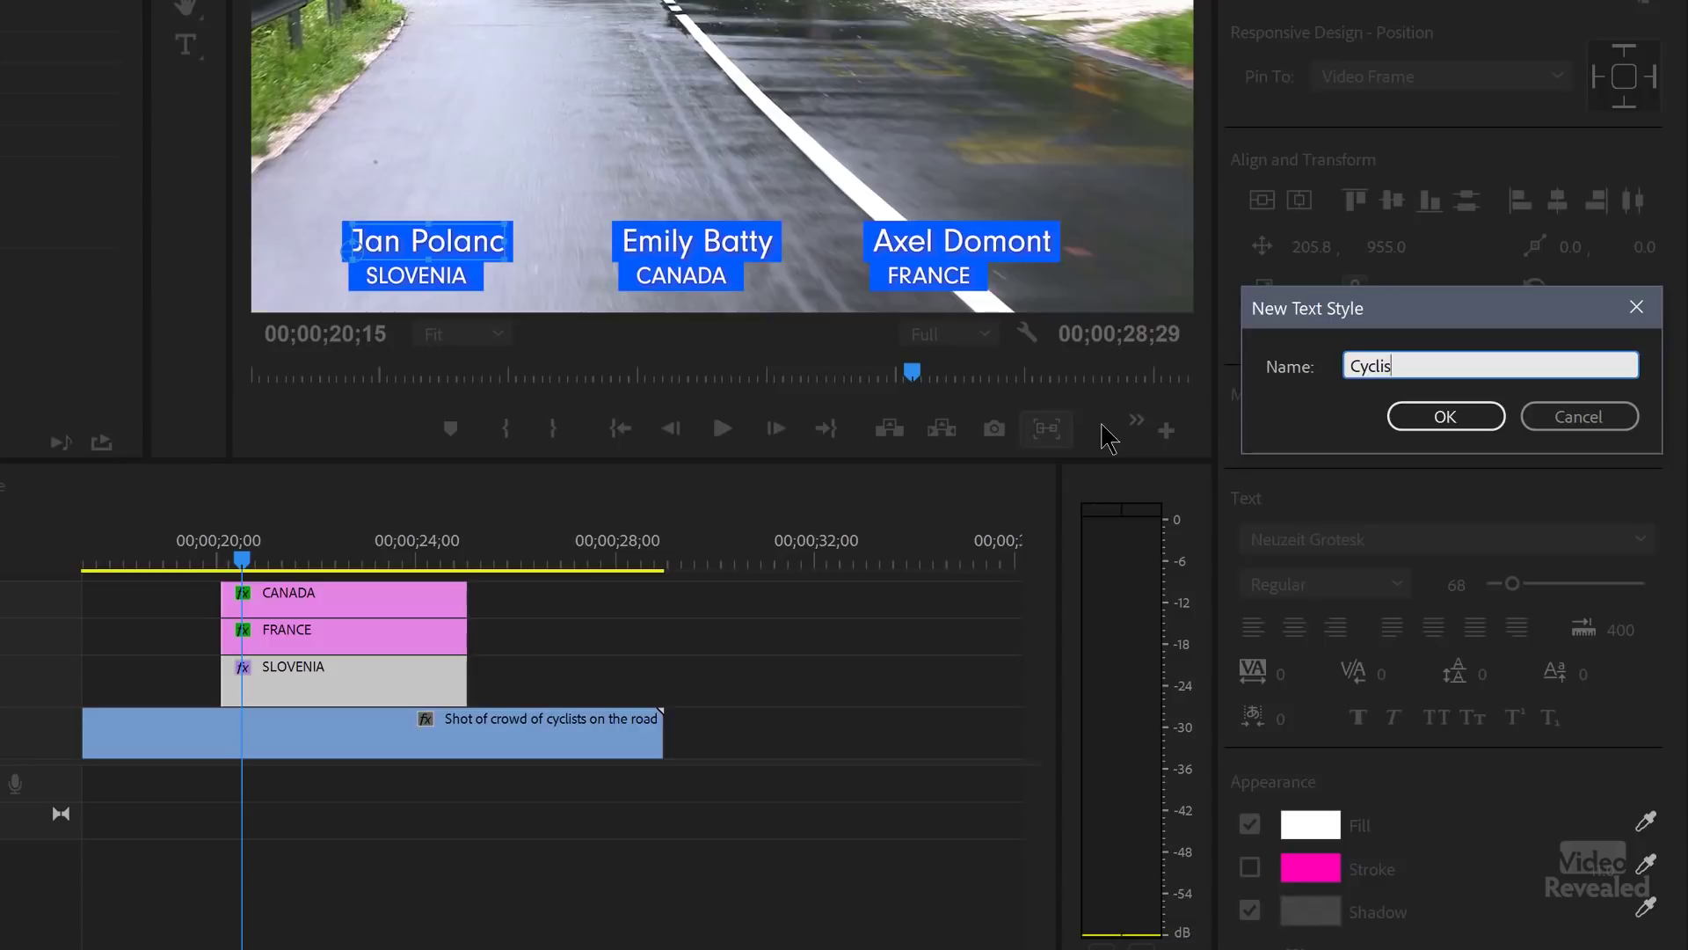
text(t Name)
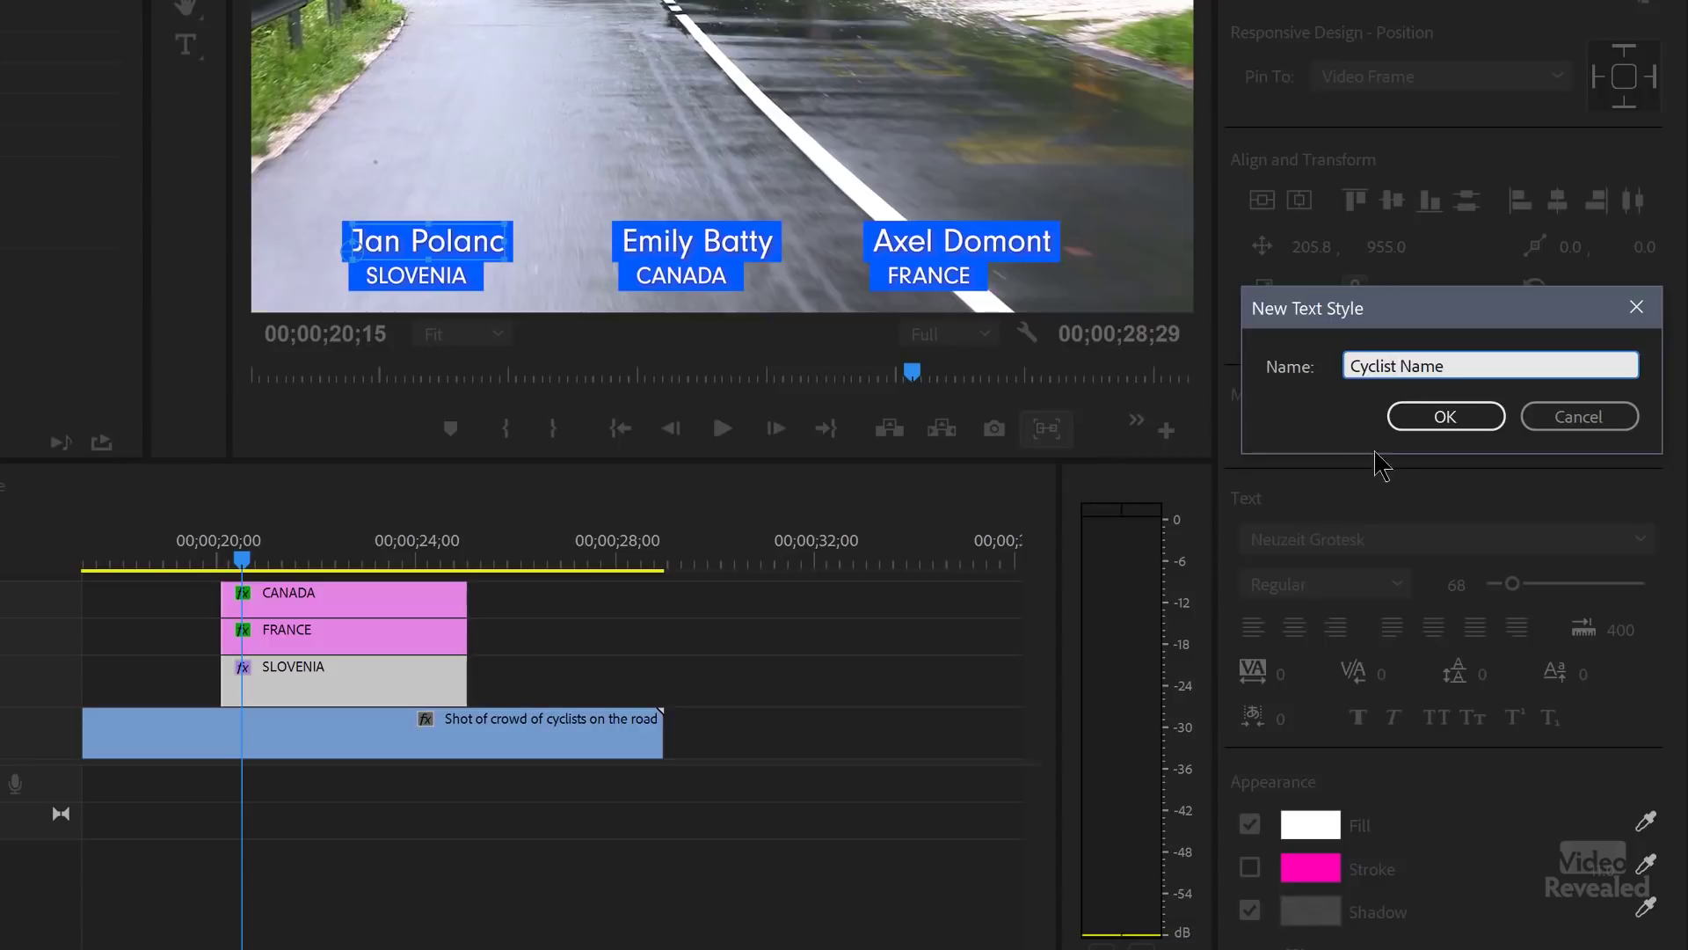
click(1421, 420)
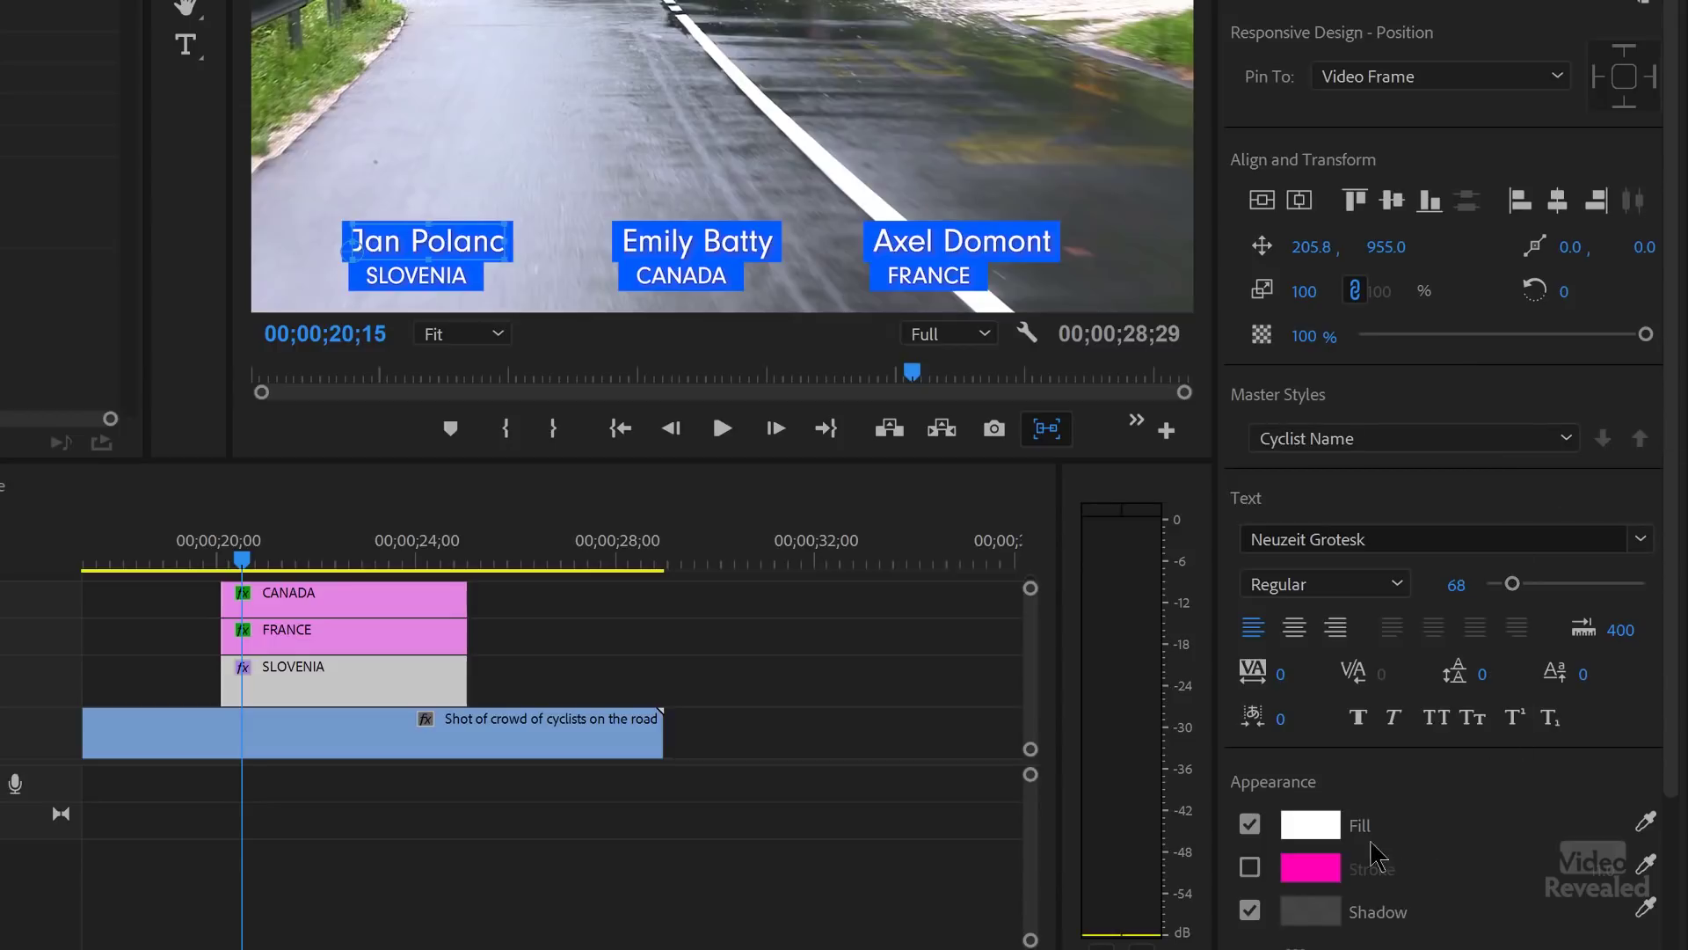
Step: Set the first cyclist's name fill to amber FAC128 and push the change to the Cyclist Name master style
click(1311, 827)
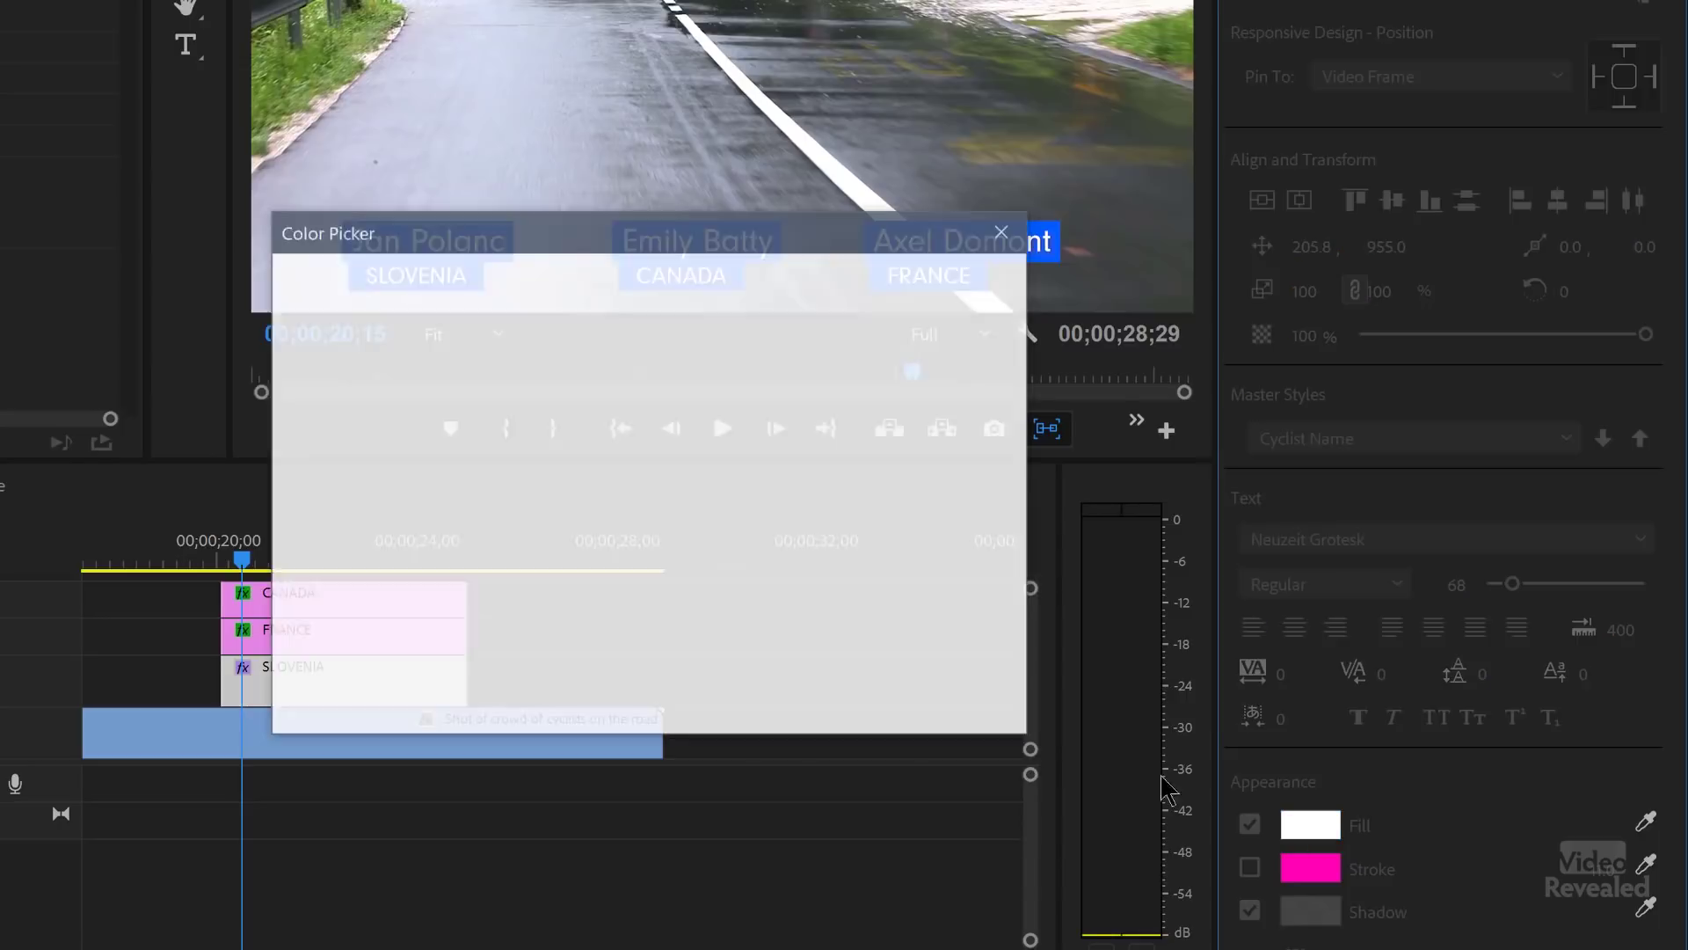
drag(693, 377, 702, 344)
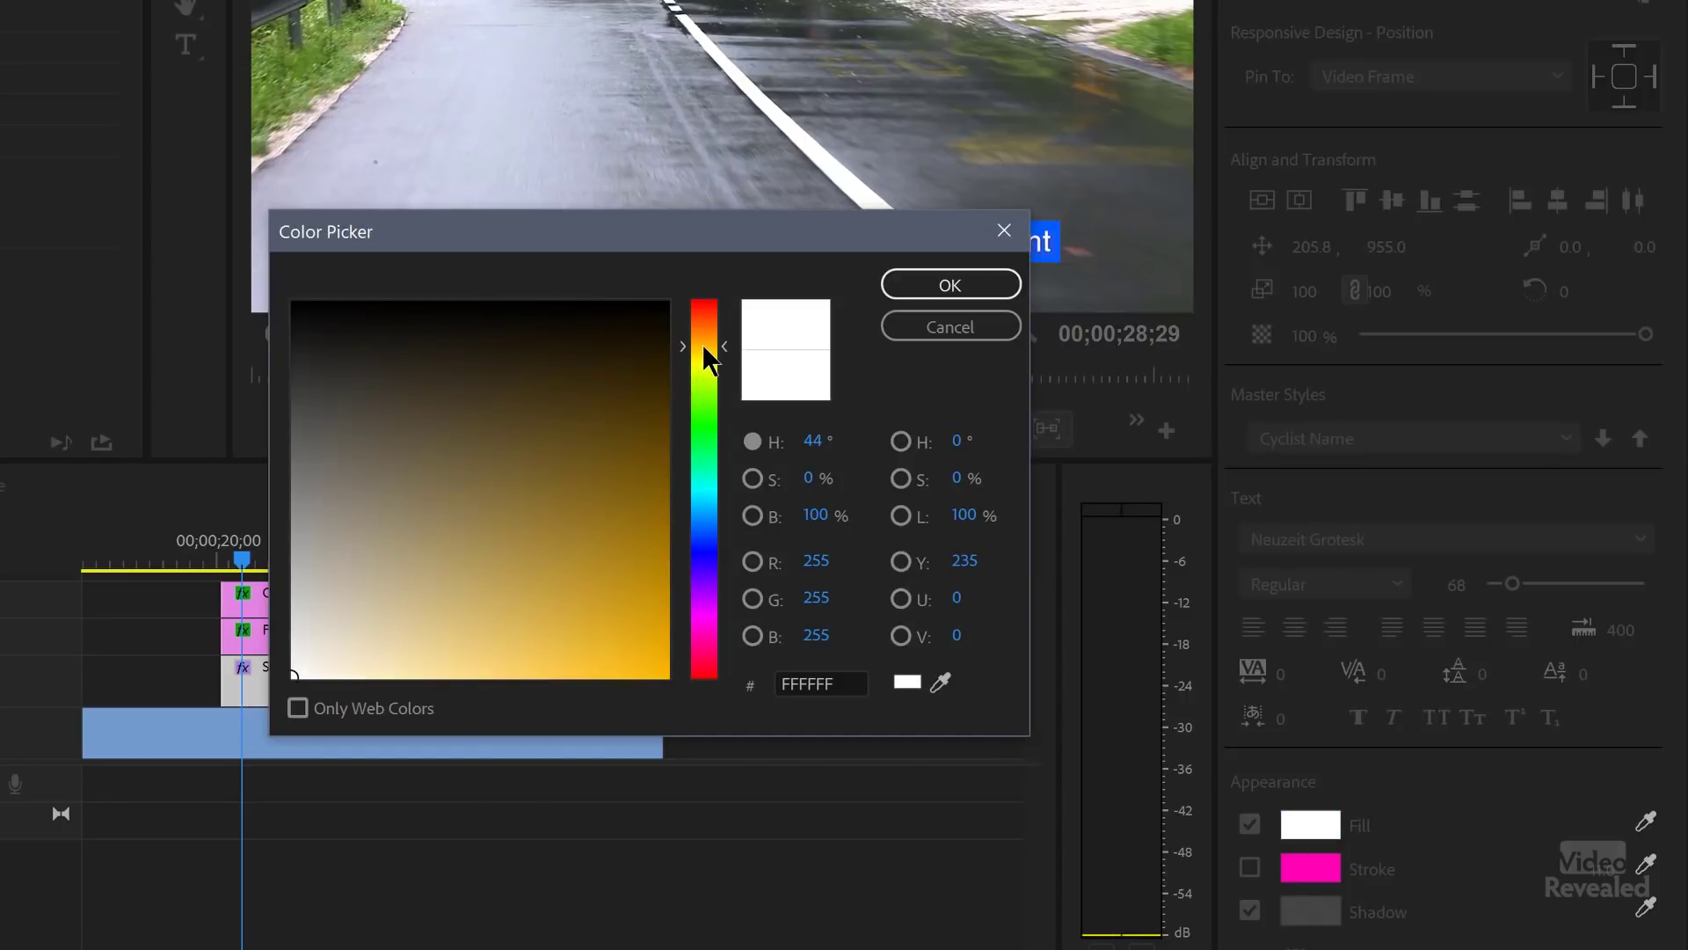
click(656, 547)
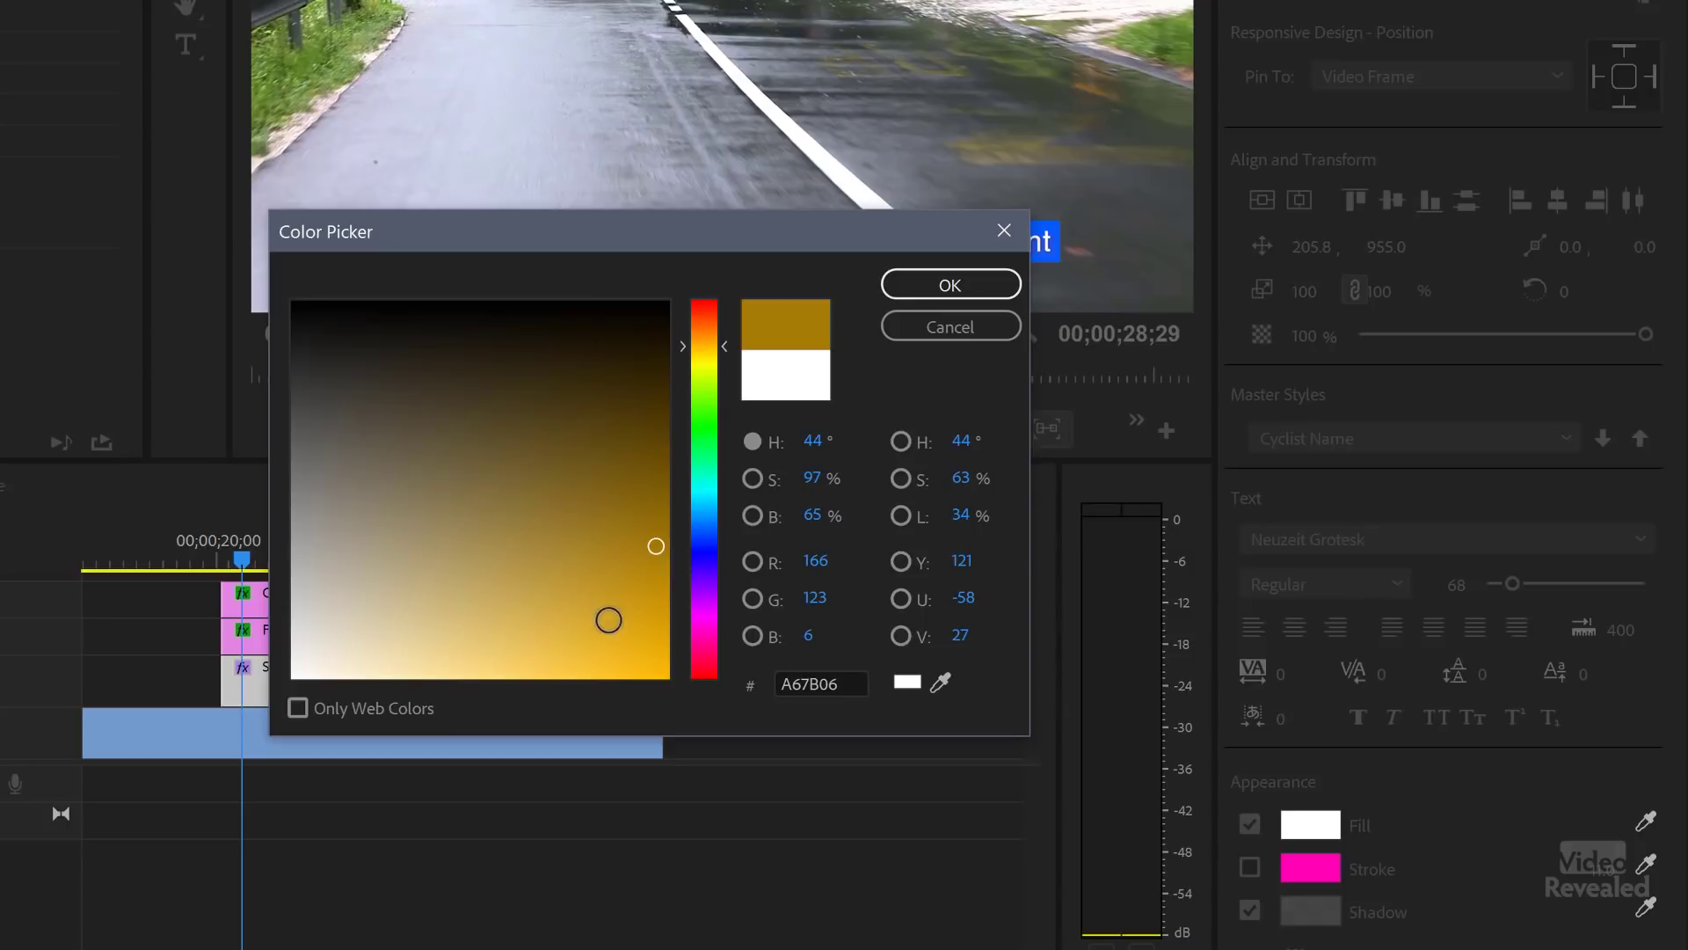
click(608, 670)
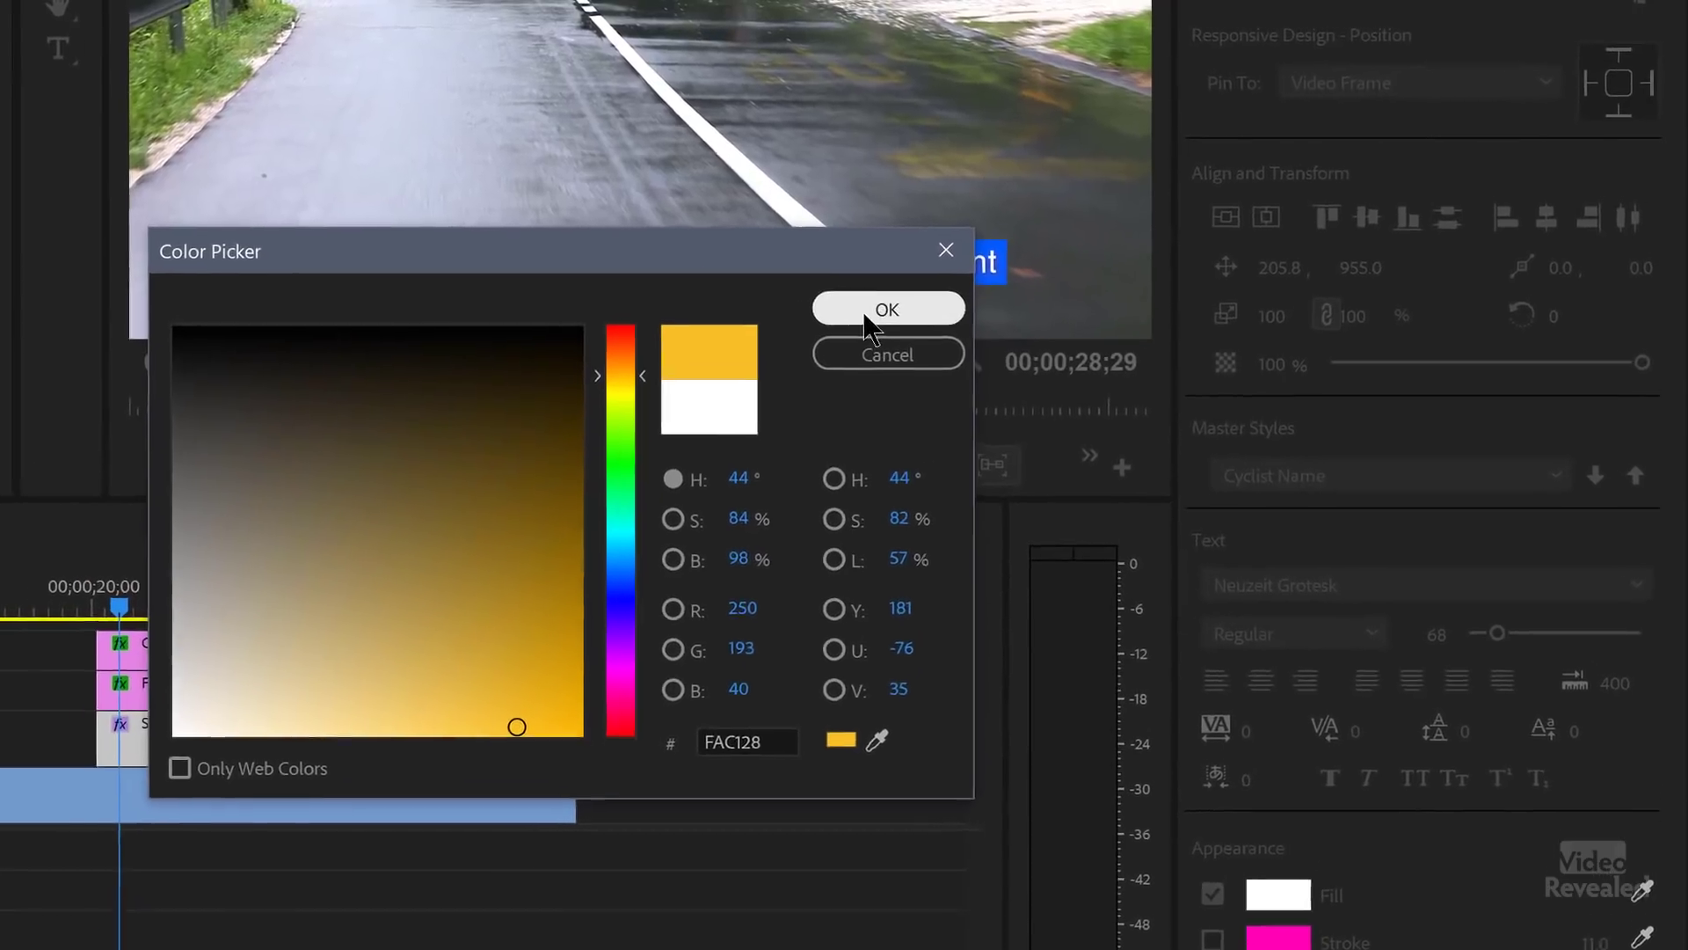
click(936, 290)
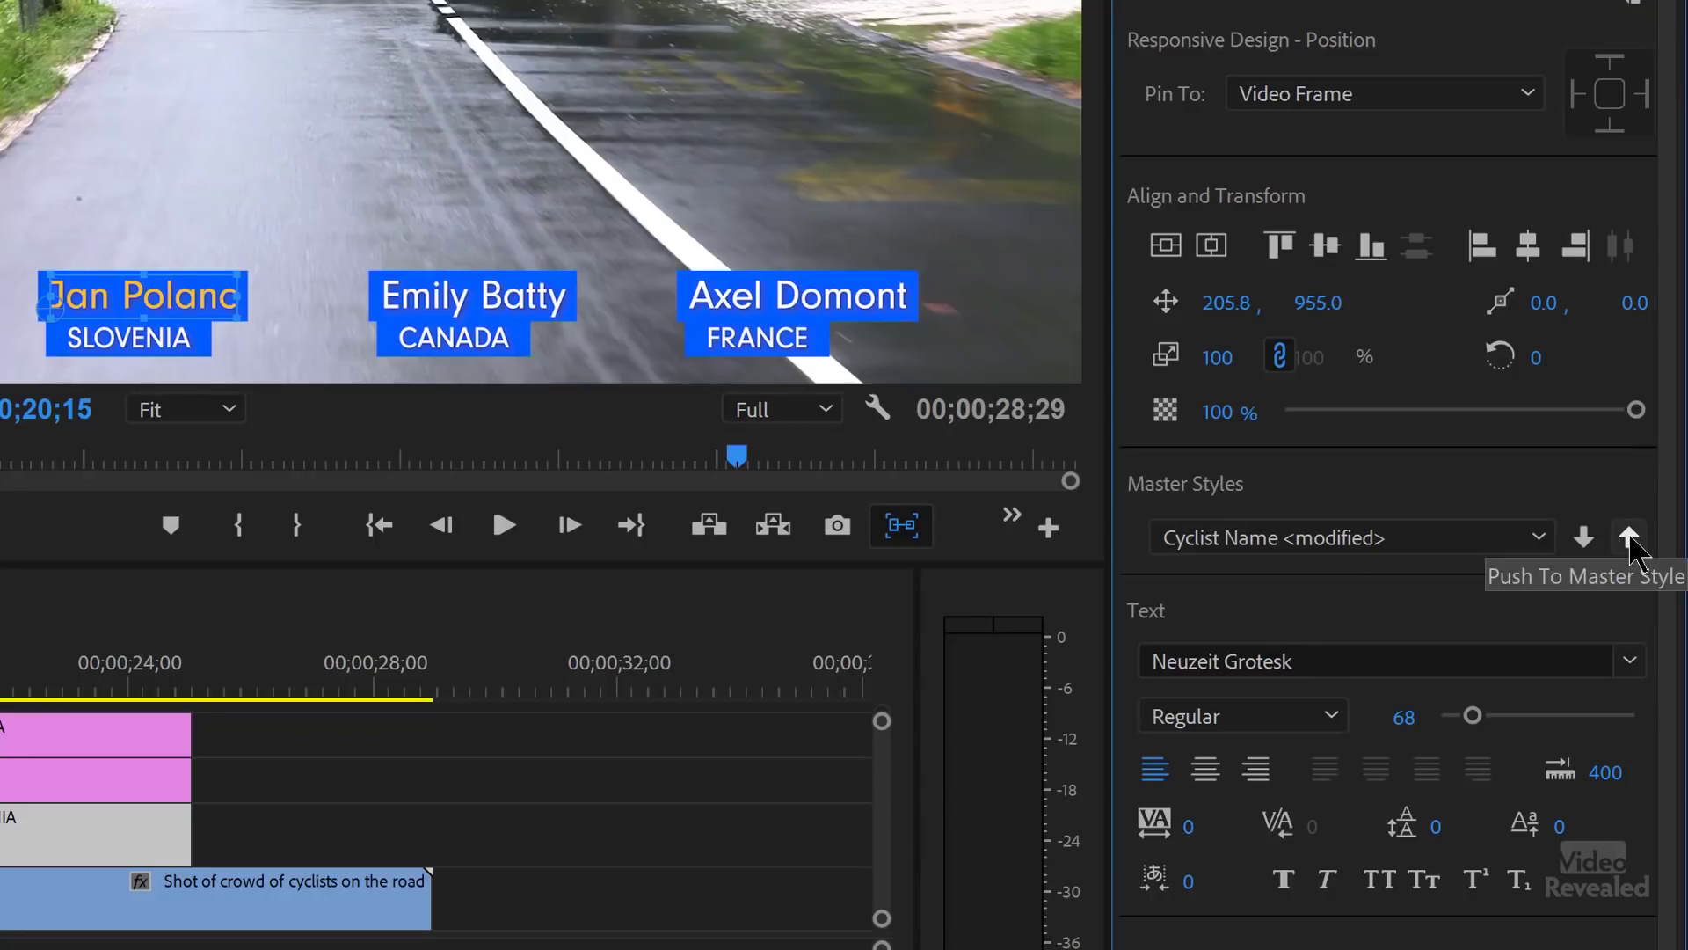
click(1630, 538)
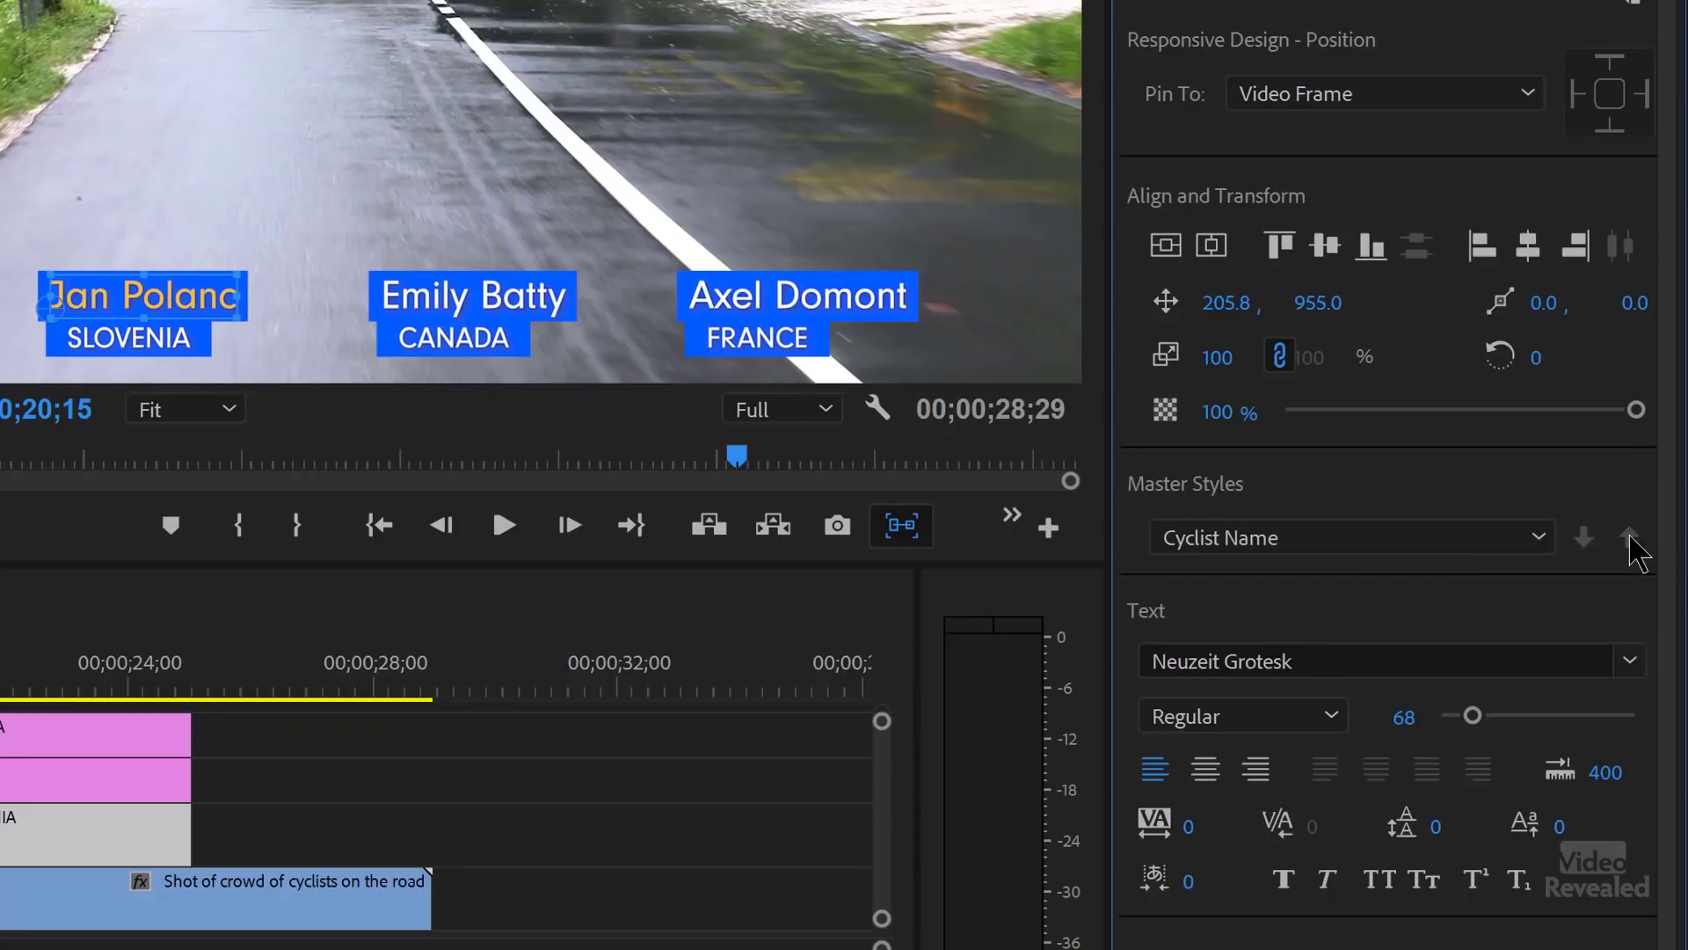
Step: Apply the Cyclist Name master style to the name text of the CANADA and FRANCE titles
click(477, 298)
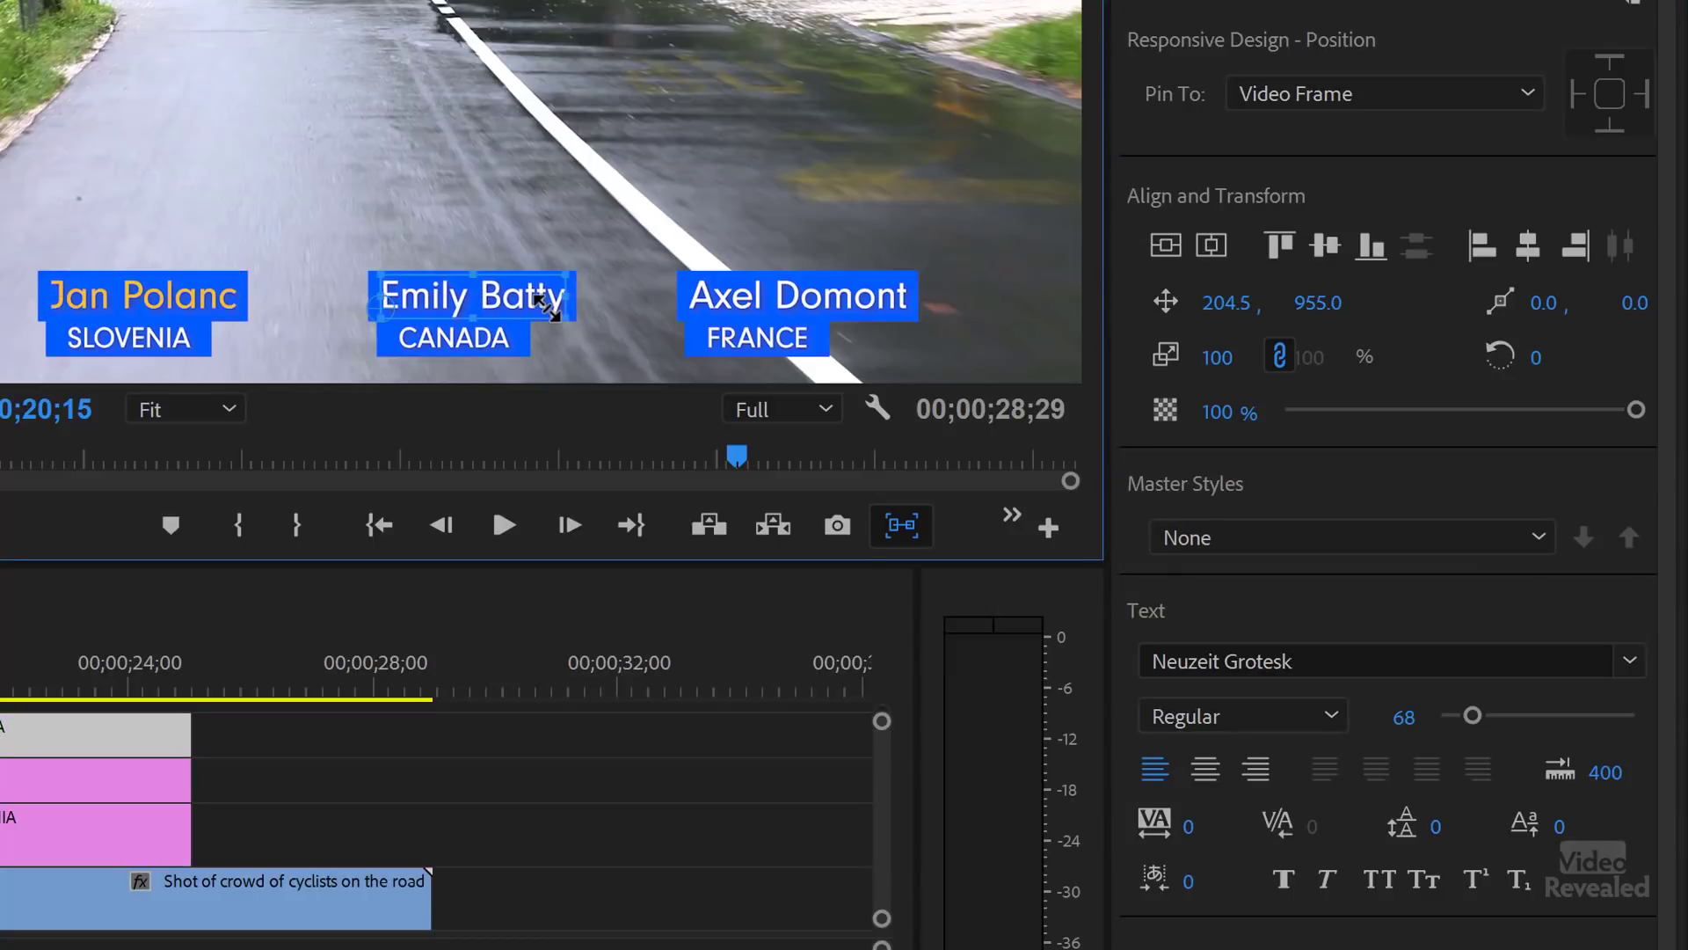
click(1385, 540)
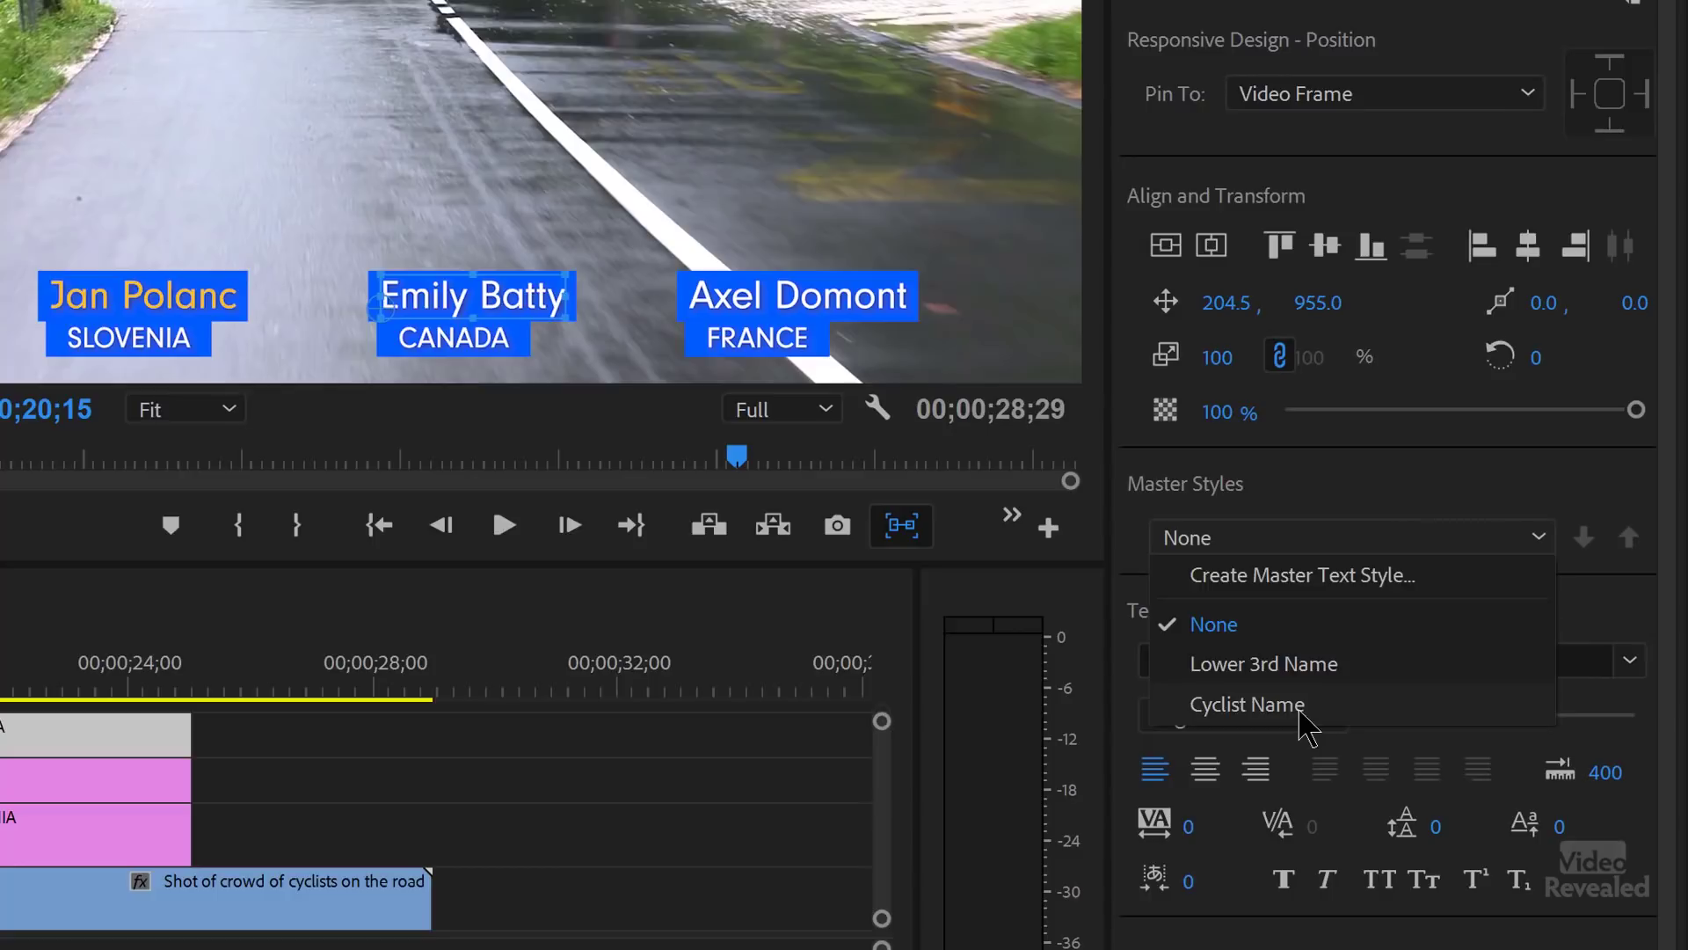
click(1248, 705)
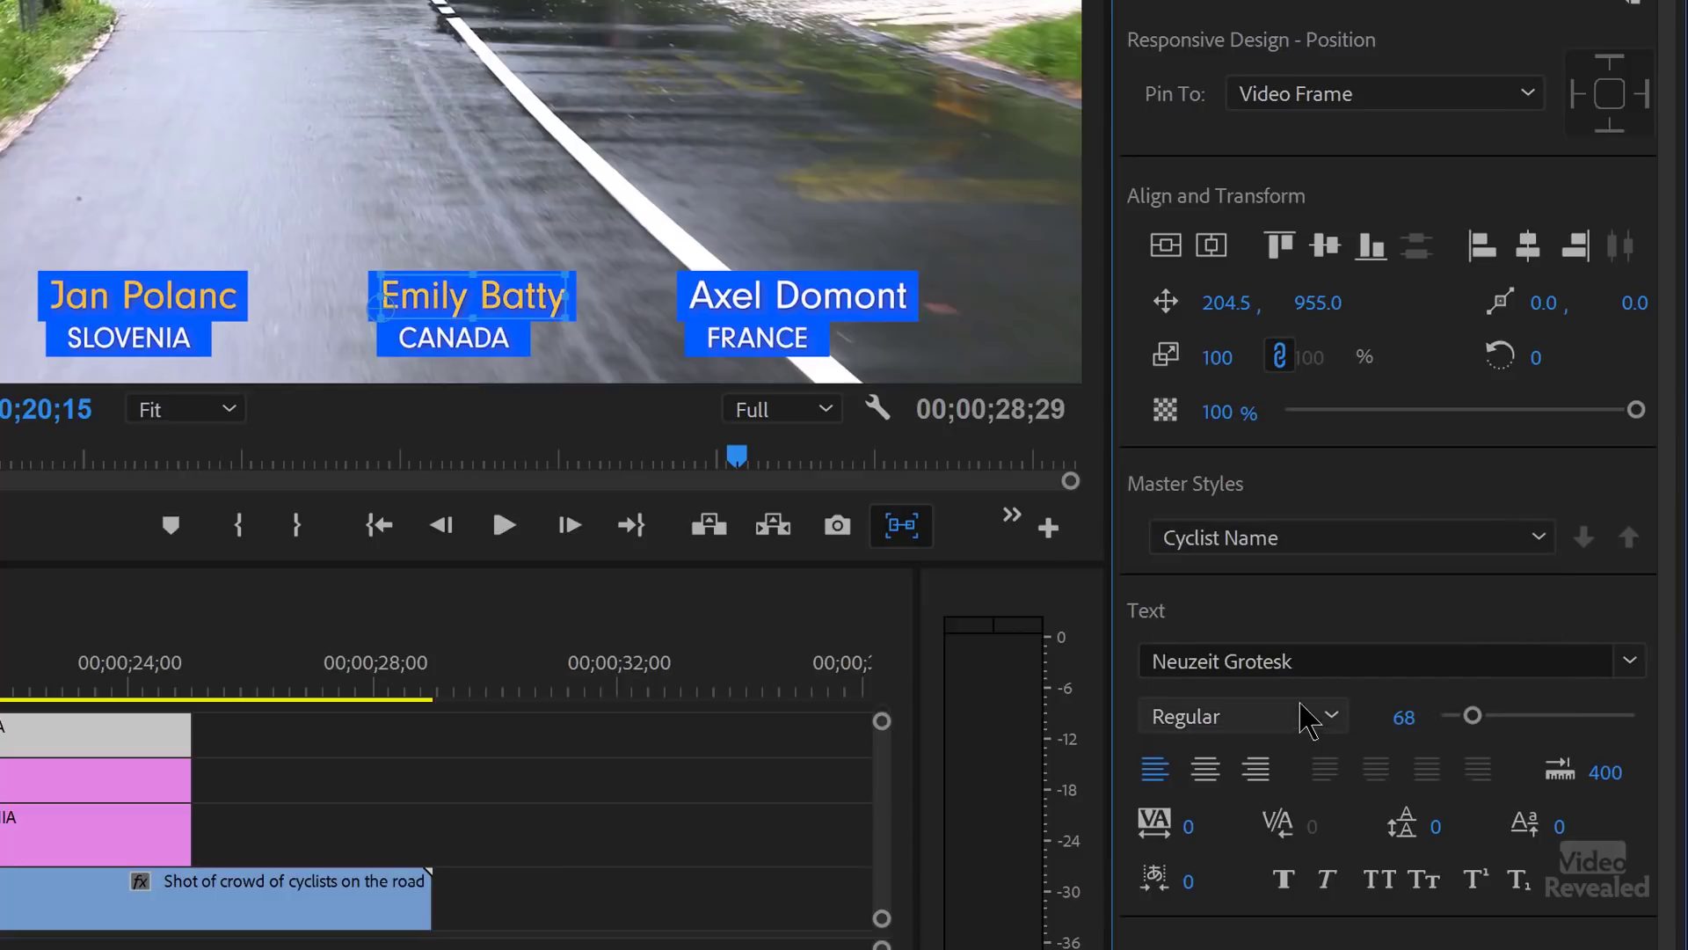
click(876, 304)
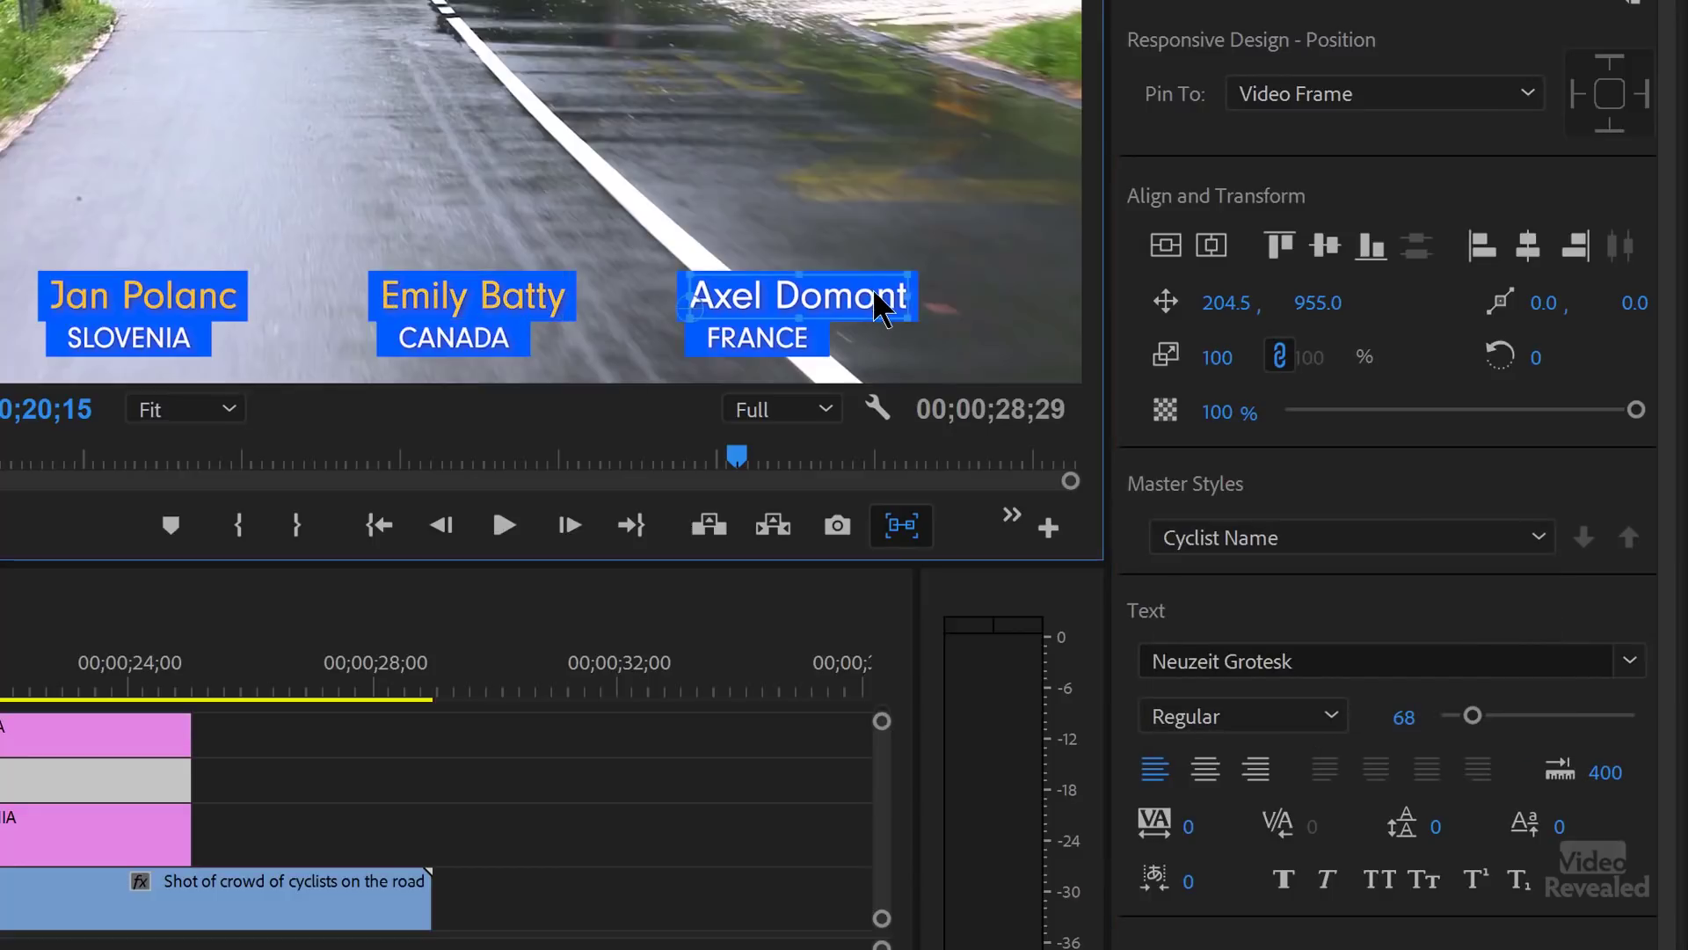
click(1361, 546)
click(1355, 707)
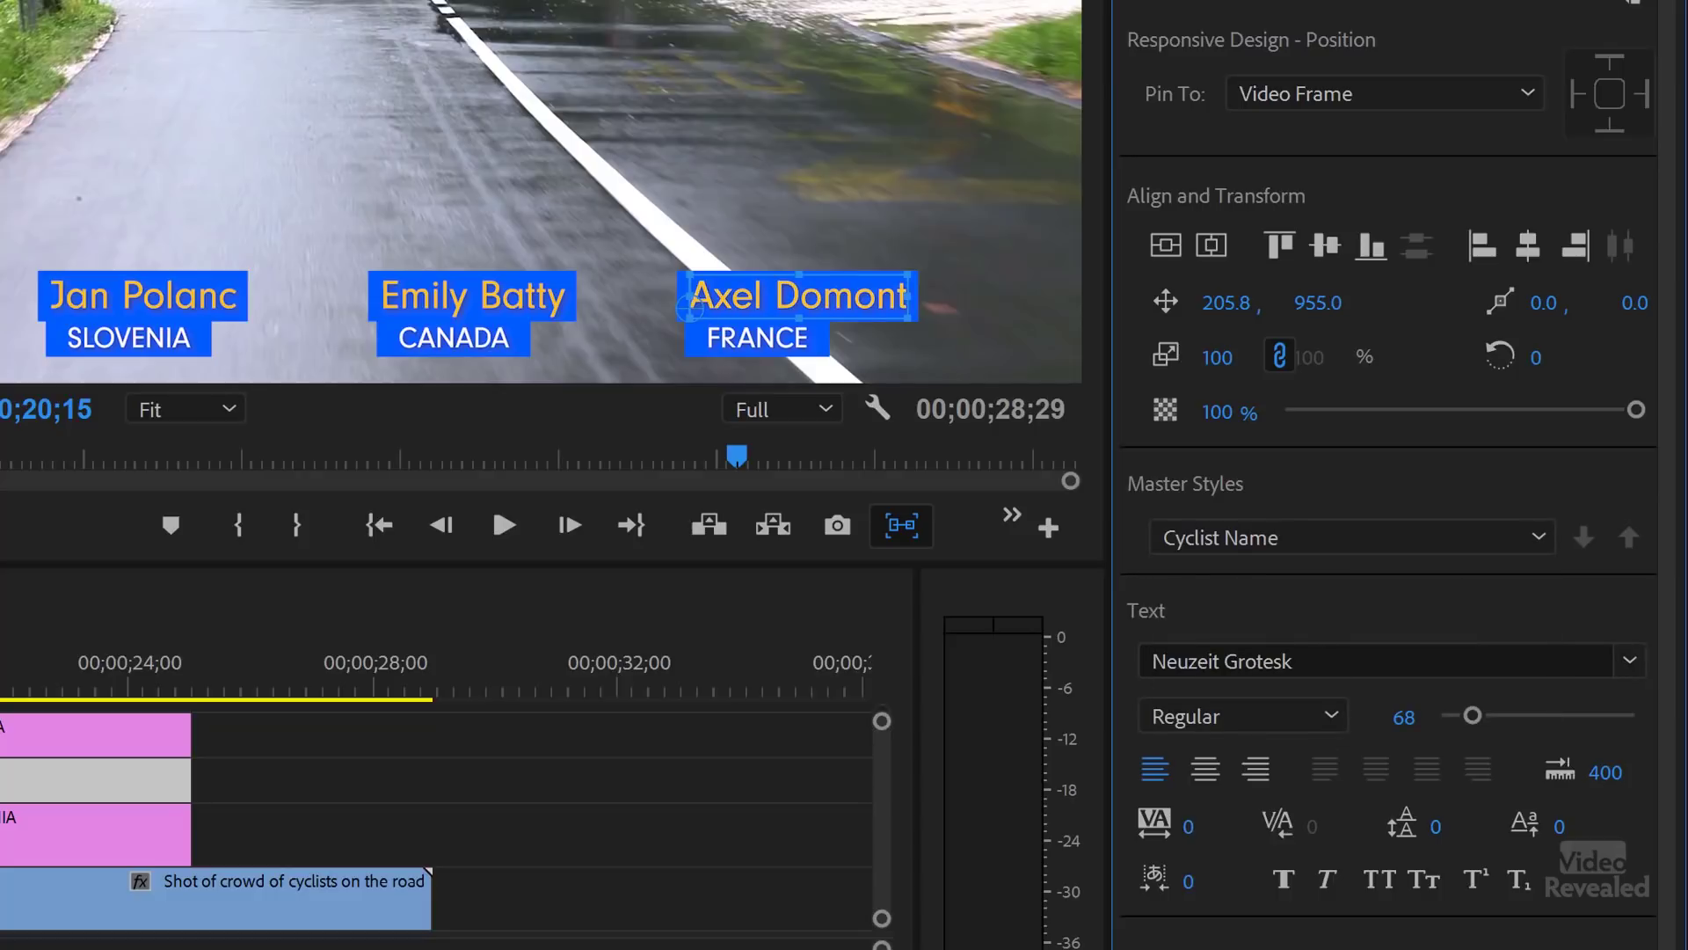
Step: Set the FRANCE title's name fill to green 49FF00, push it to the Cyclist Name master style and deselect the text
click(1204, 949)
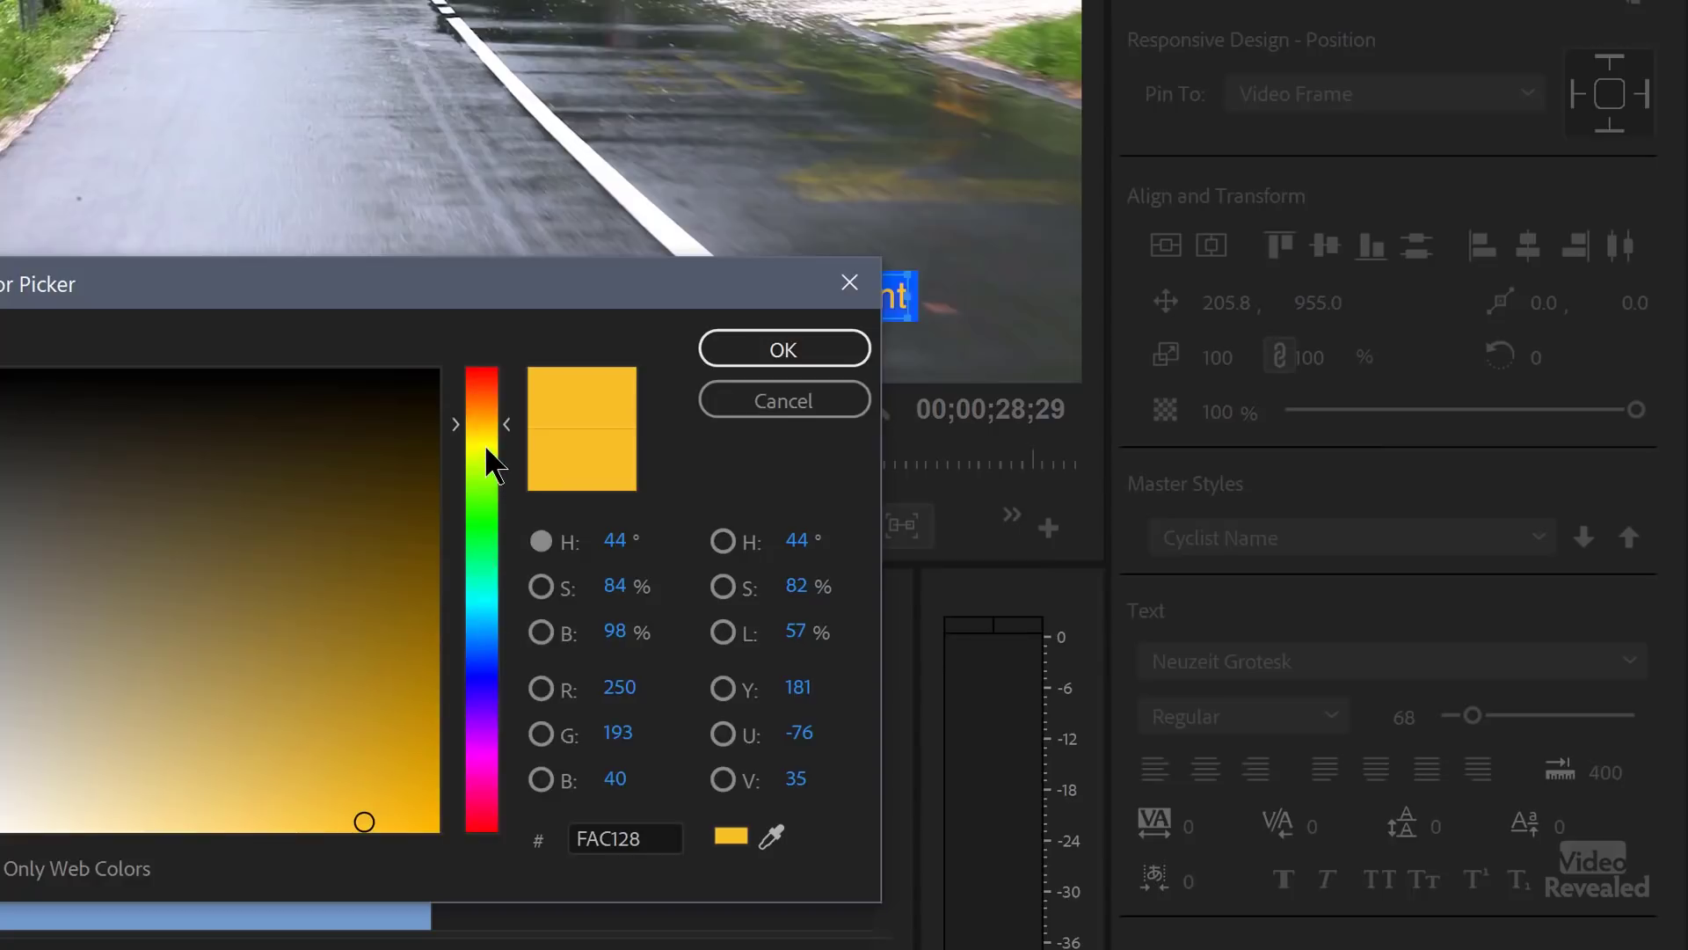
drag(487, 447, 486, 498)
drag(430, 790, 466, 885)
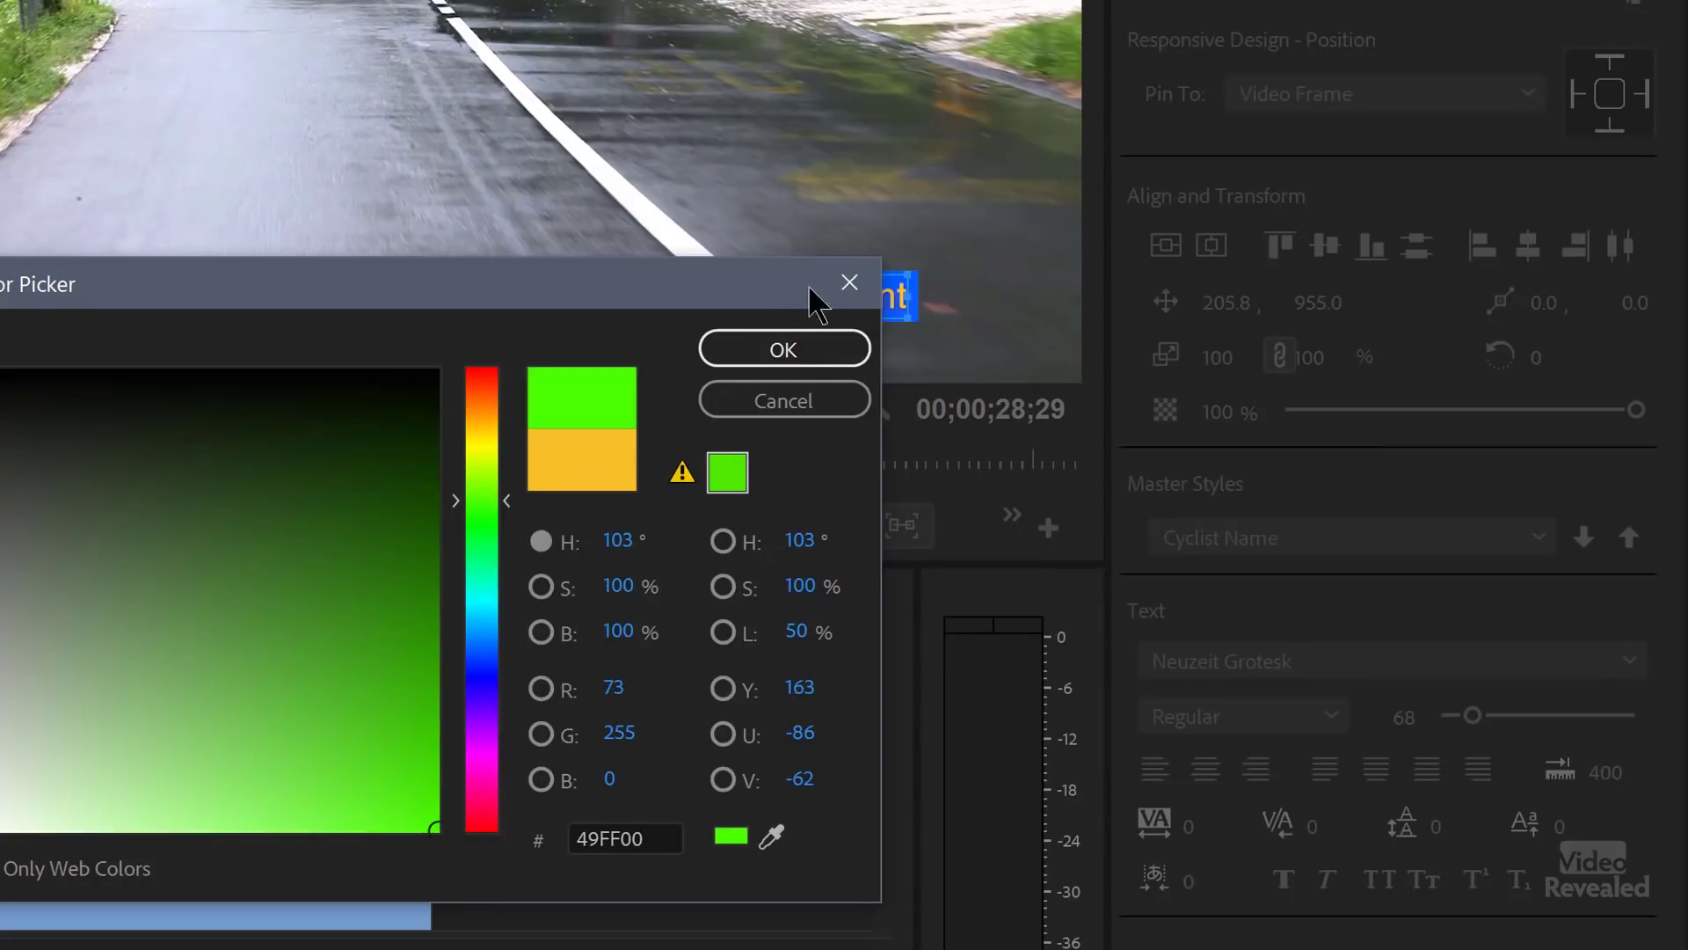
click(789, 347)
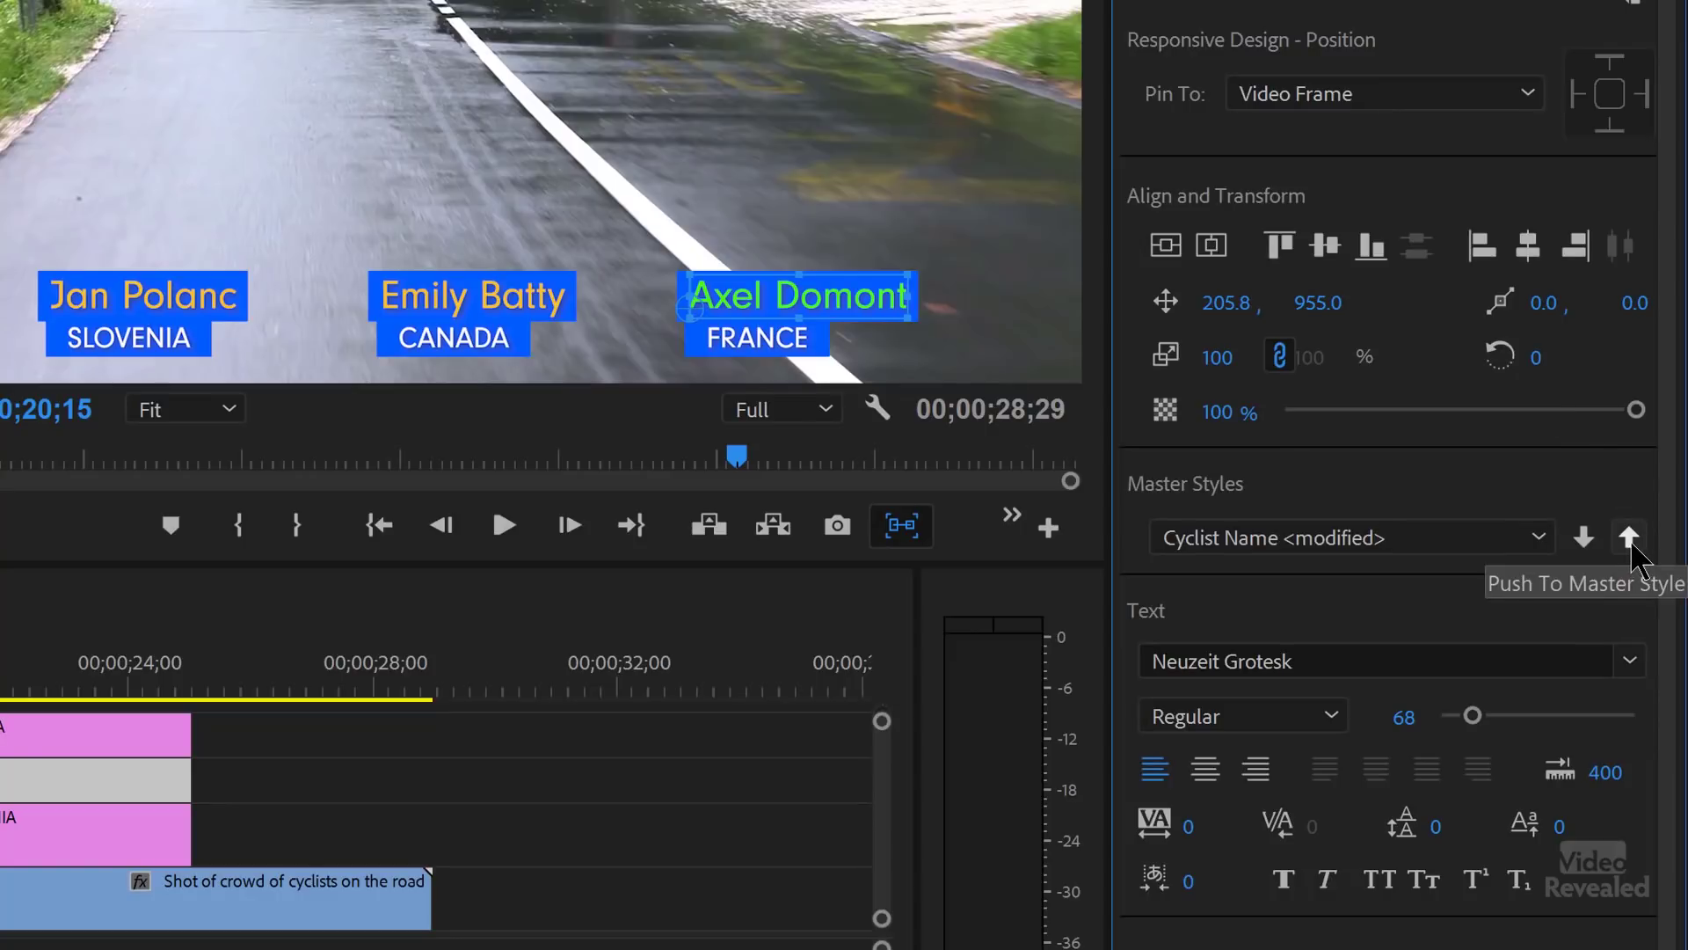
click(1629, 537)
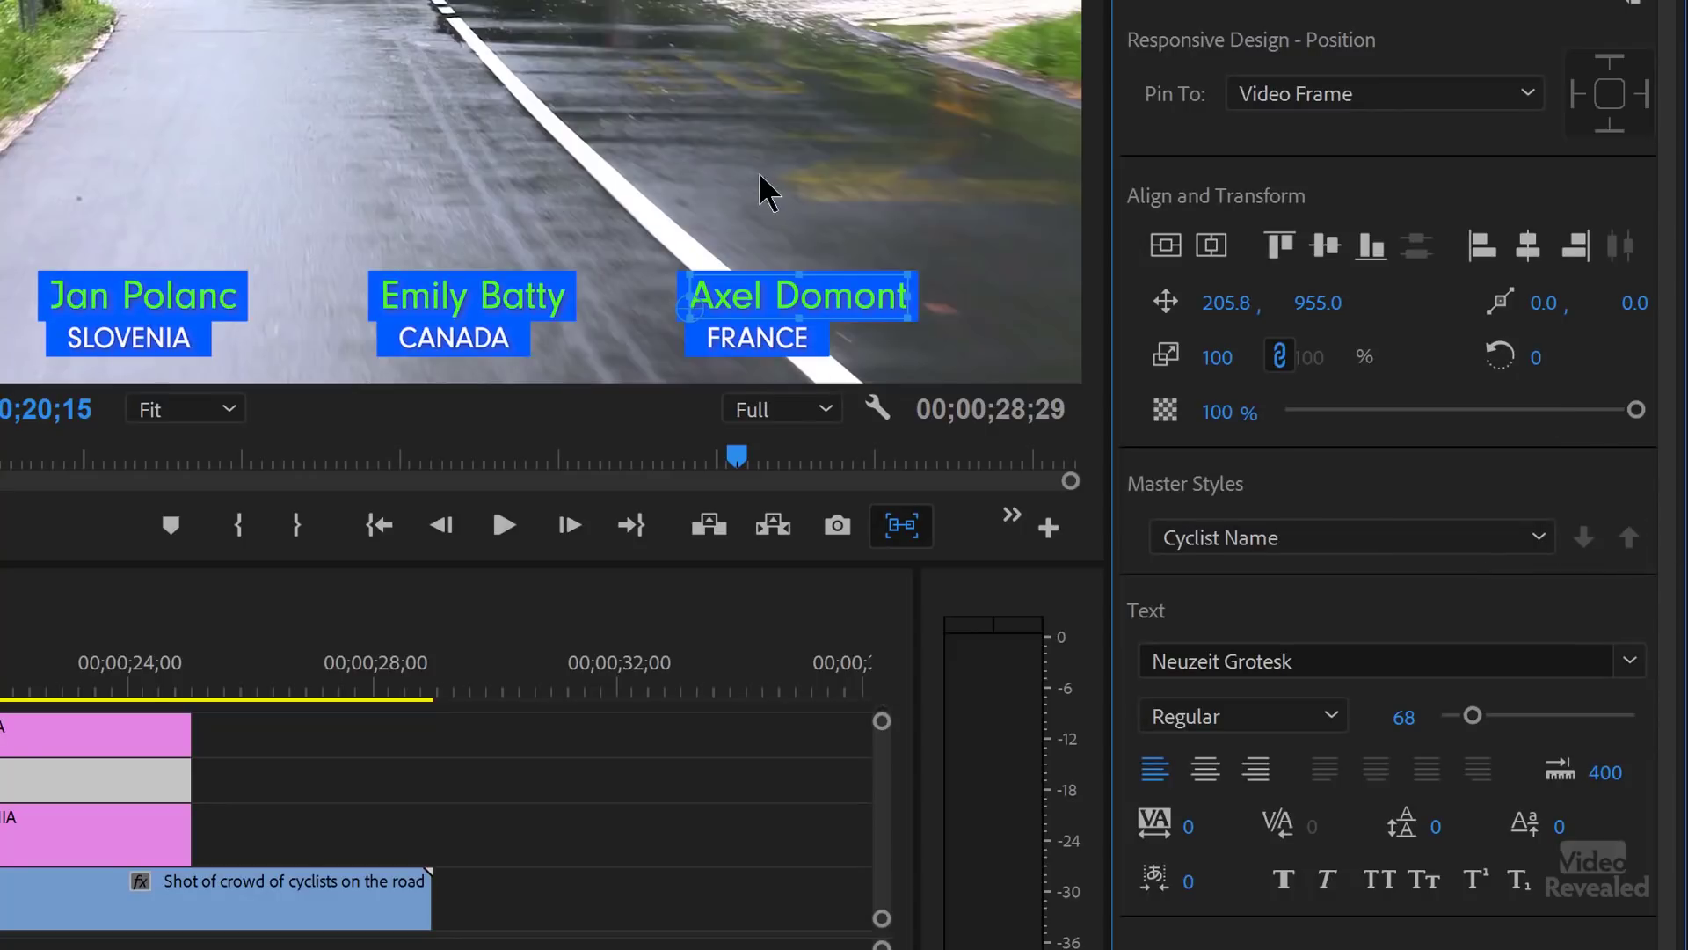
click(782, 167)
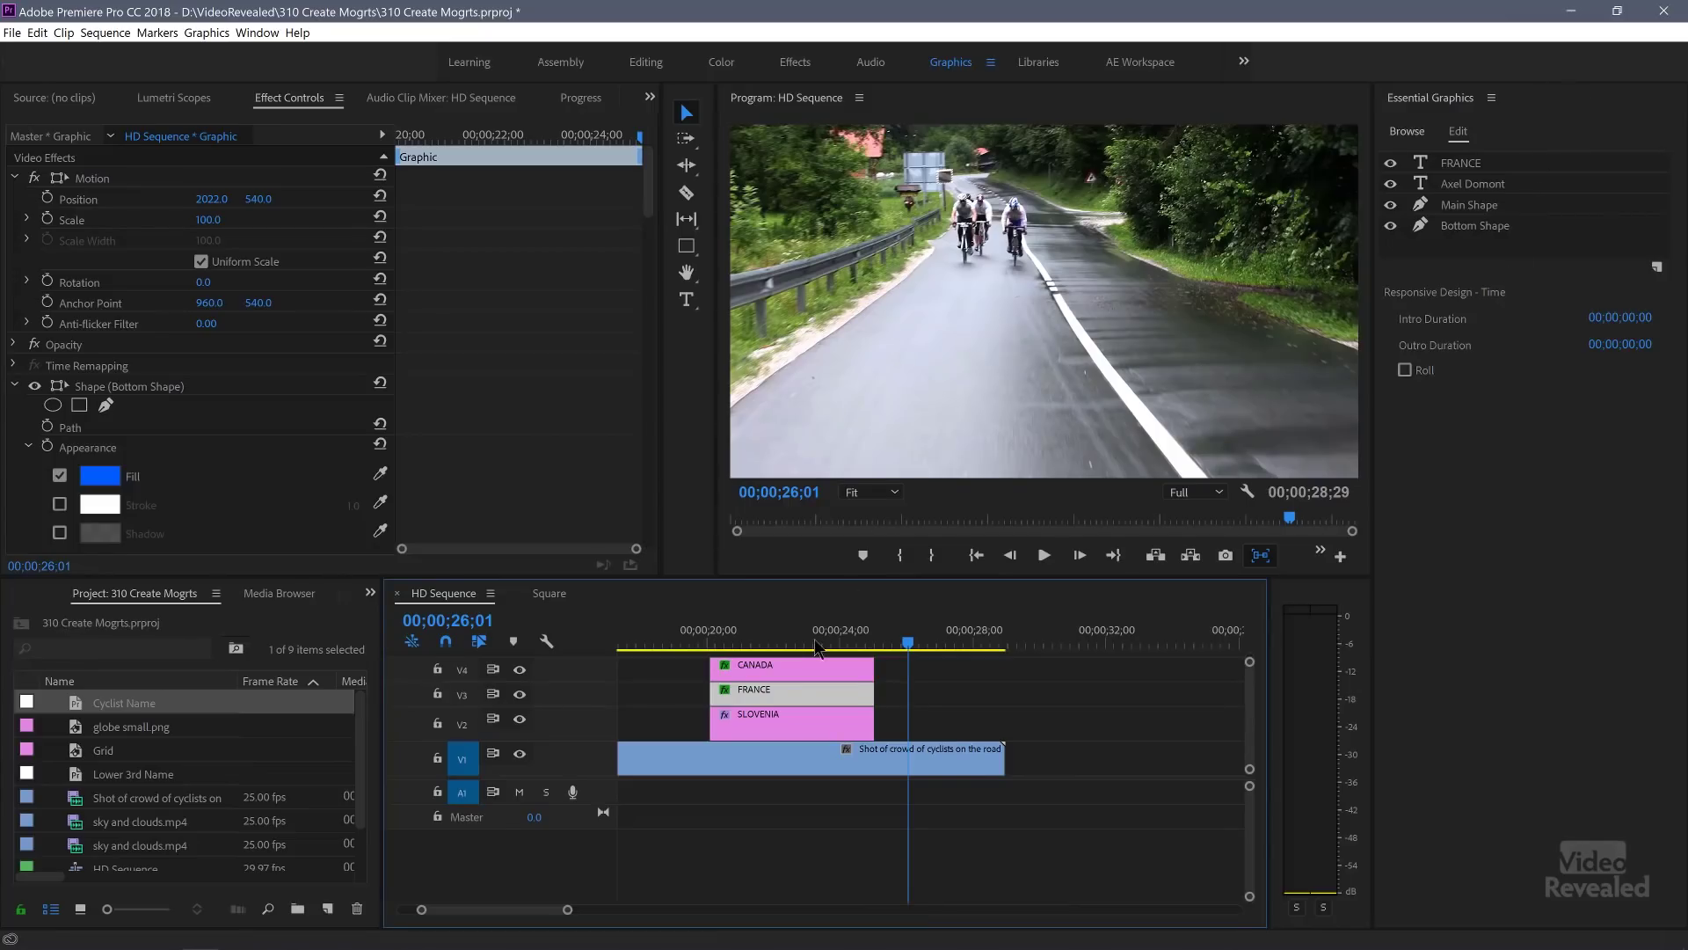
Step: Add Globe Layers.psd to the SLOVENIA title as a new layer from file, importing it with Merge All Layers
drag(774, 640, 720, 641)
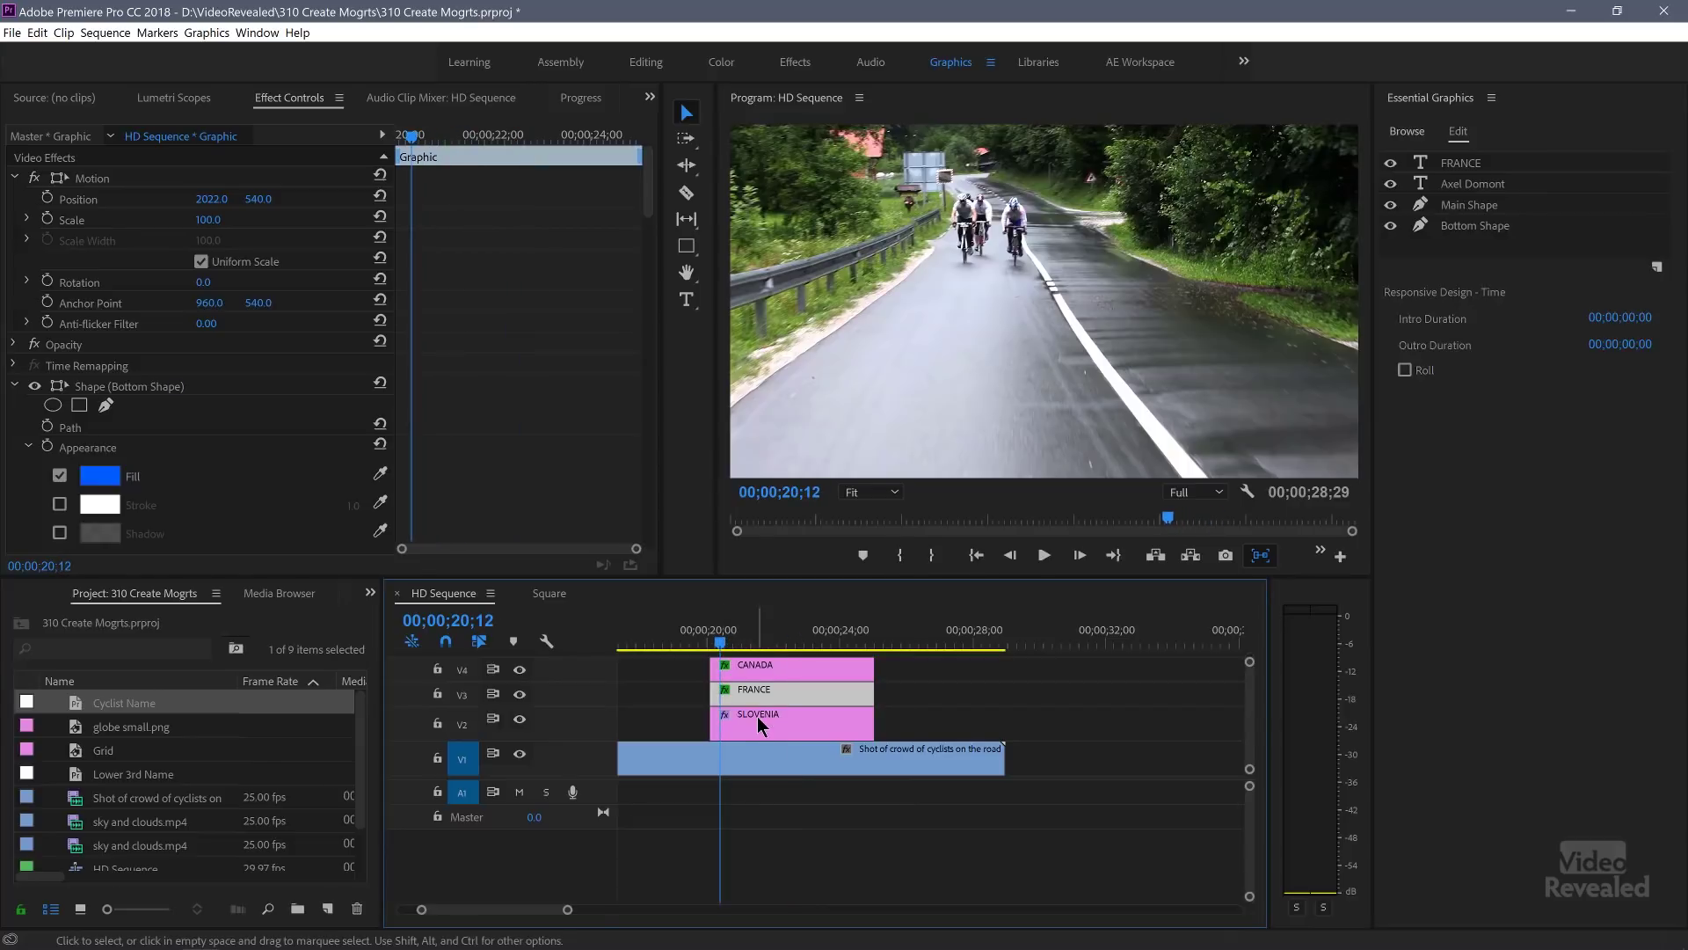
click(761, 726)
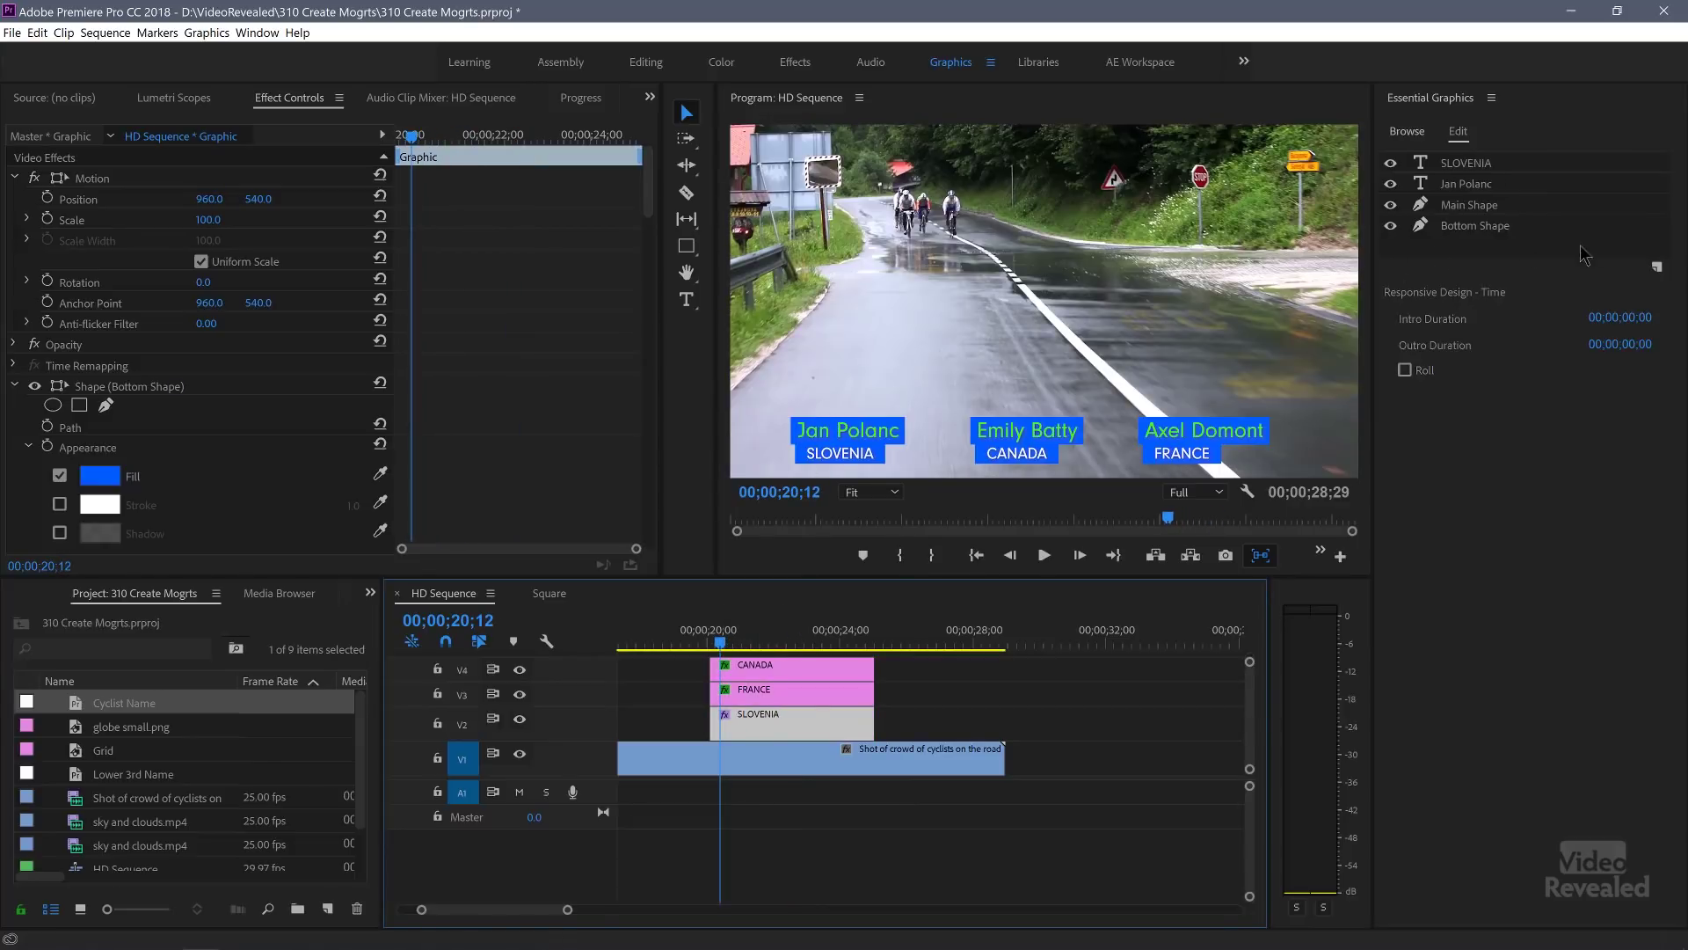
click(1658, 269)
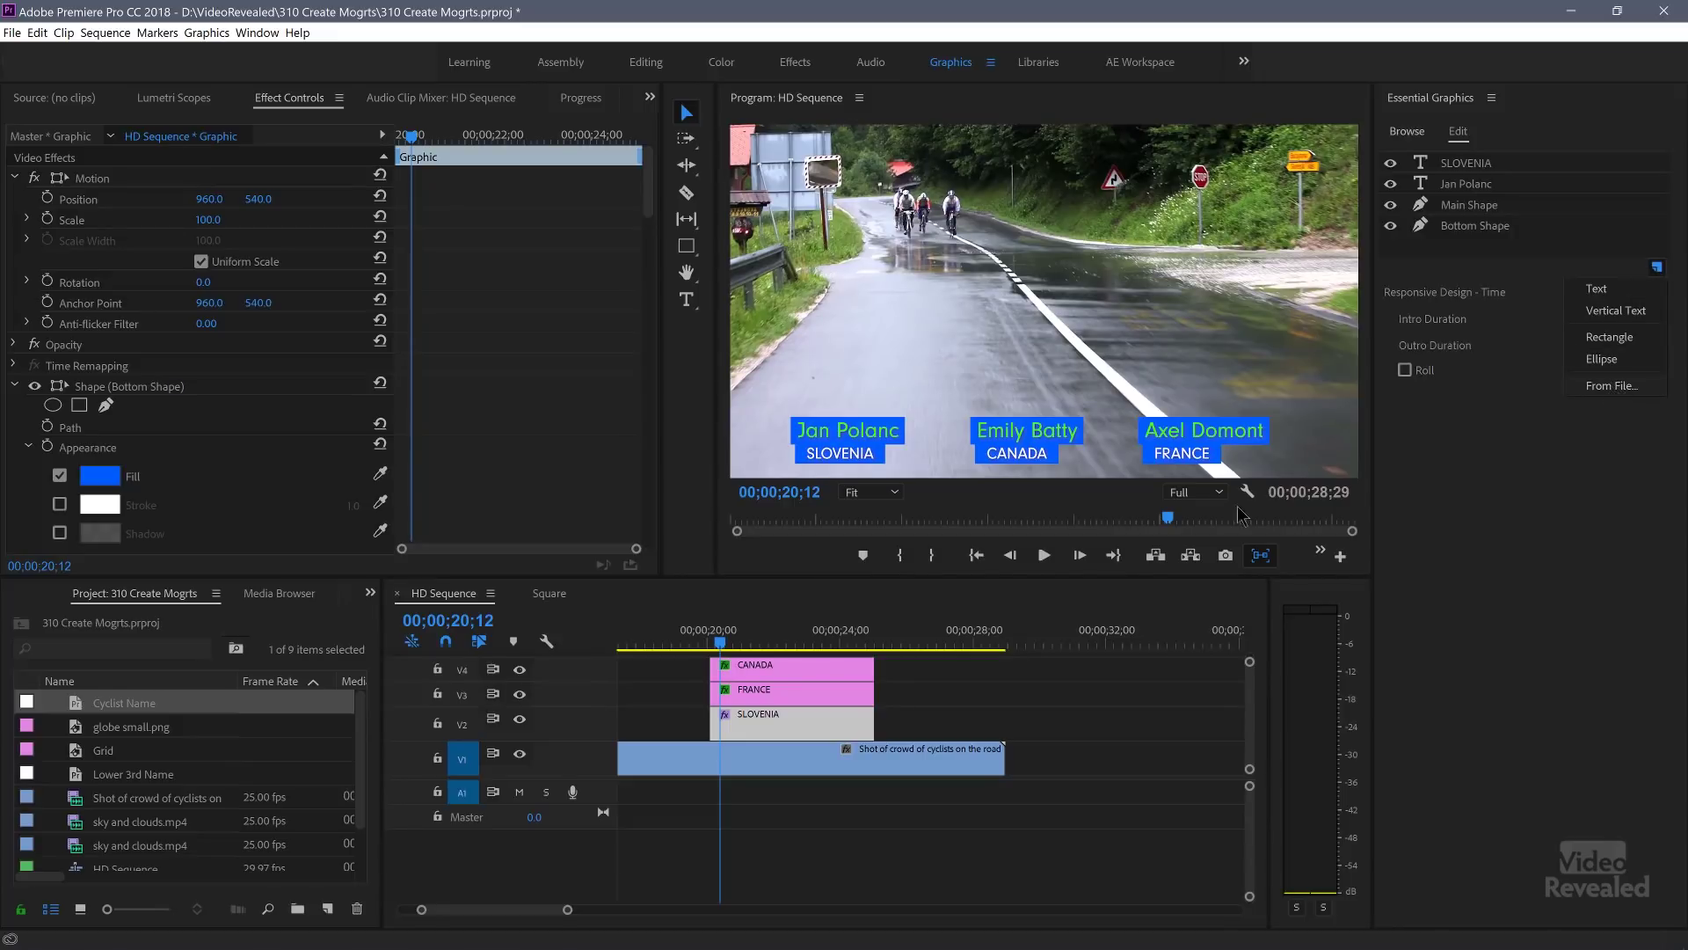
click(767, 719)
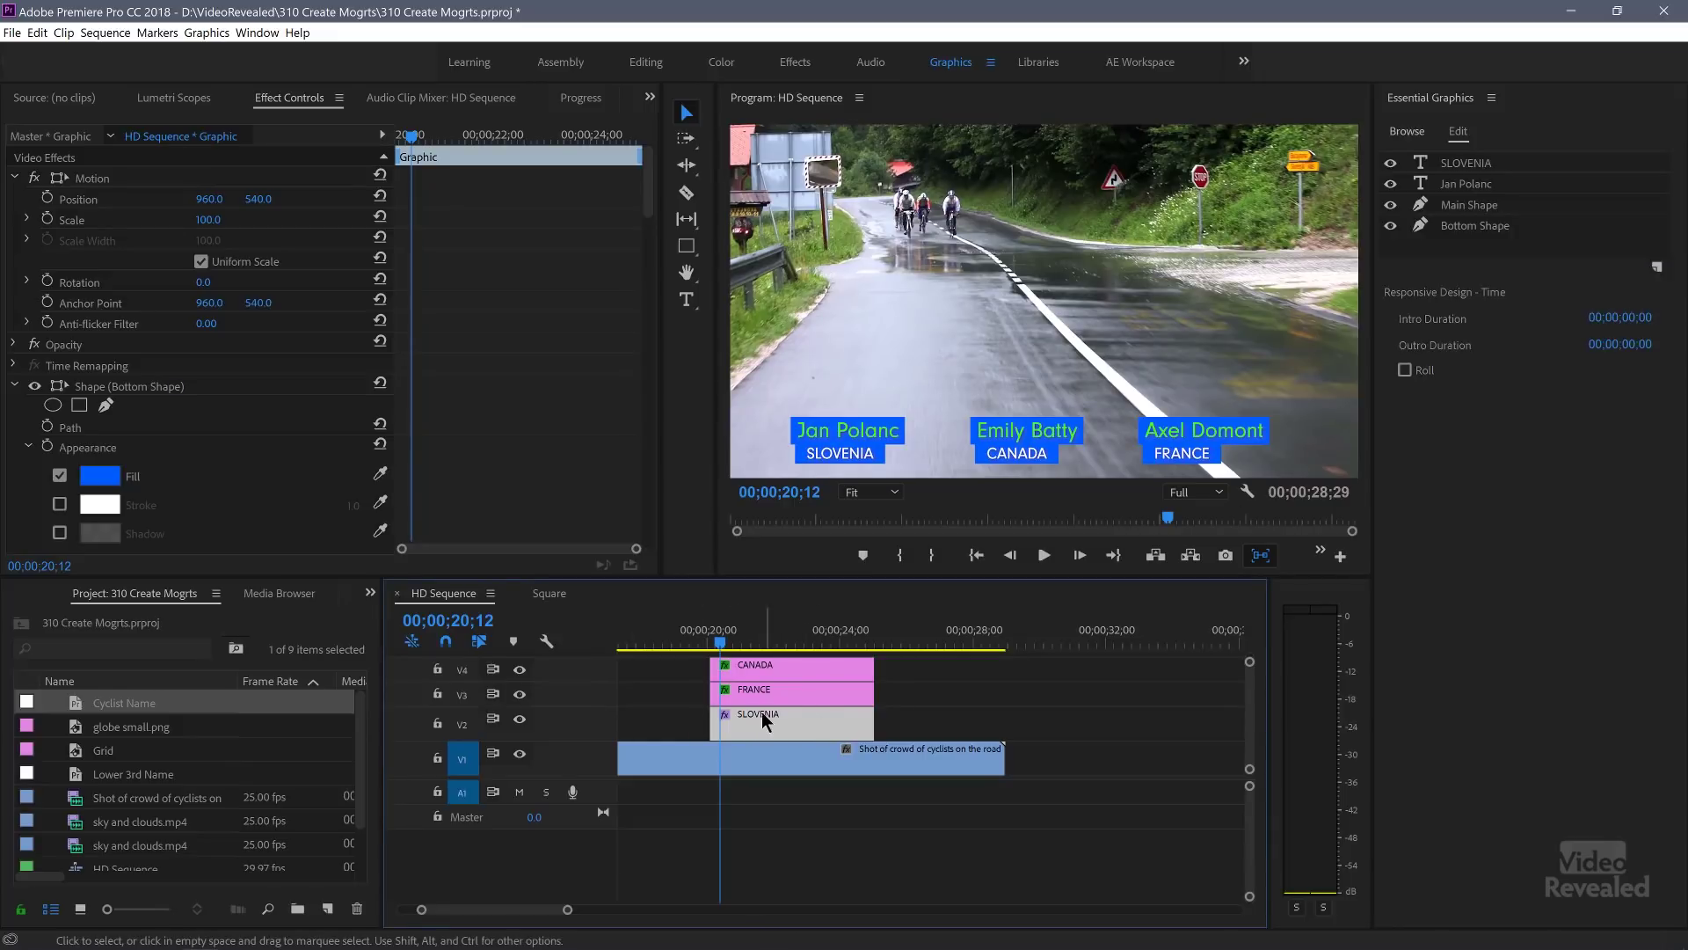
click(1656, 268)
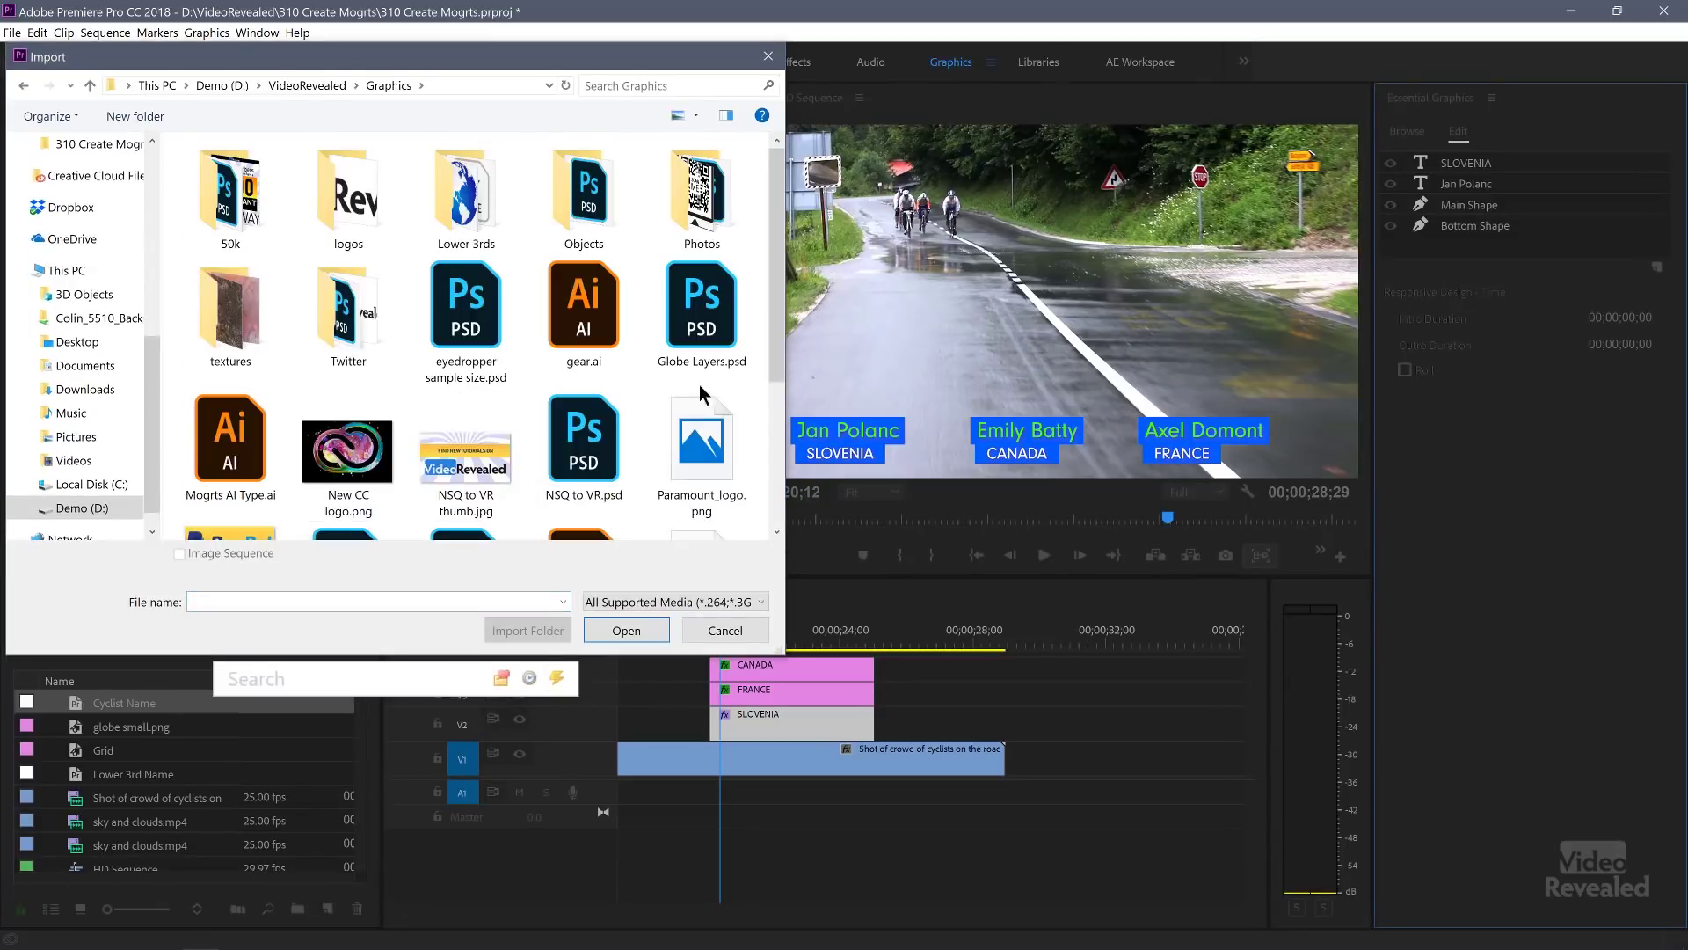
click(714, 319)
click(638, 633)
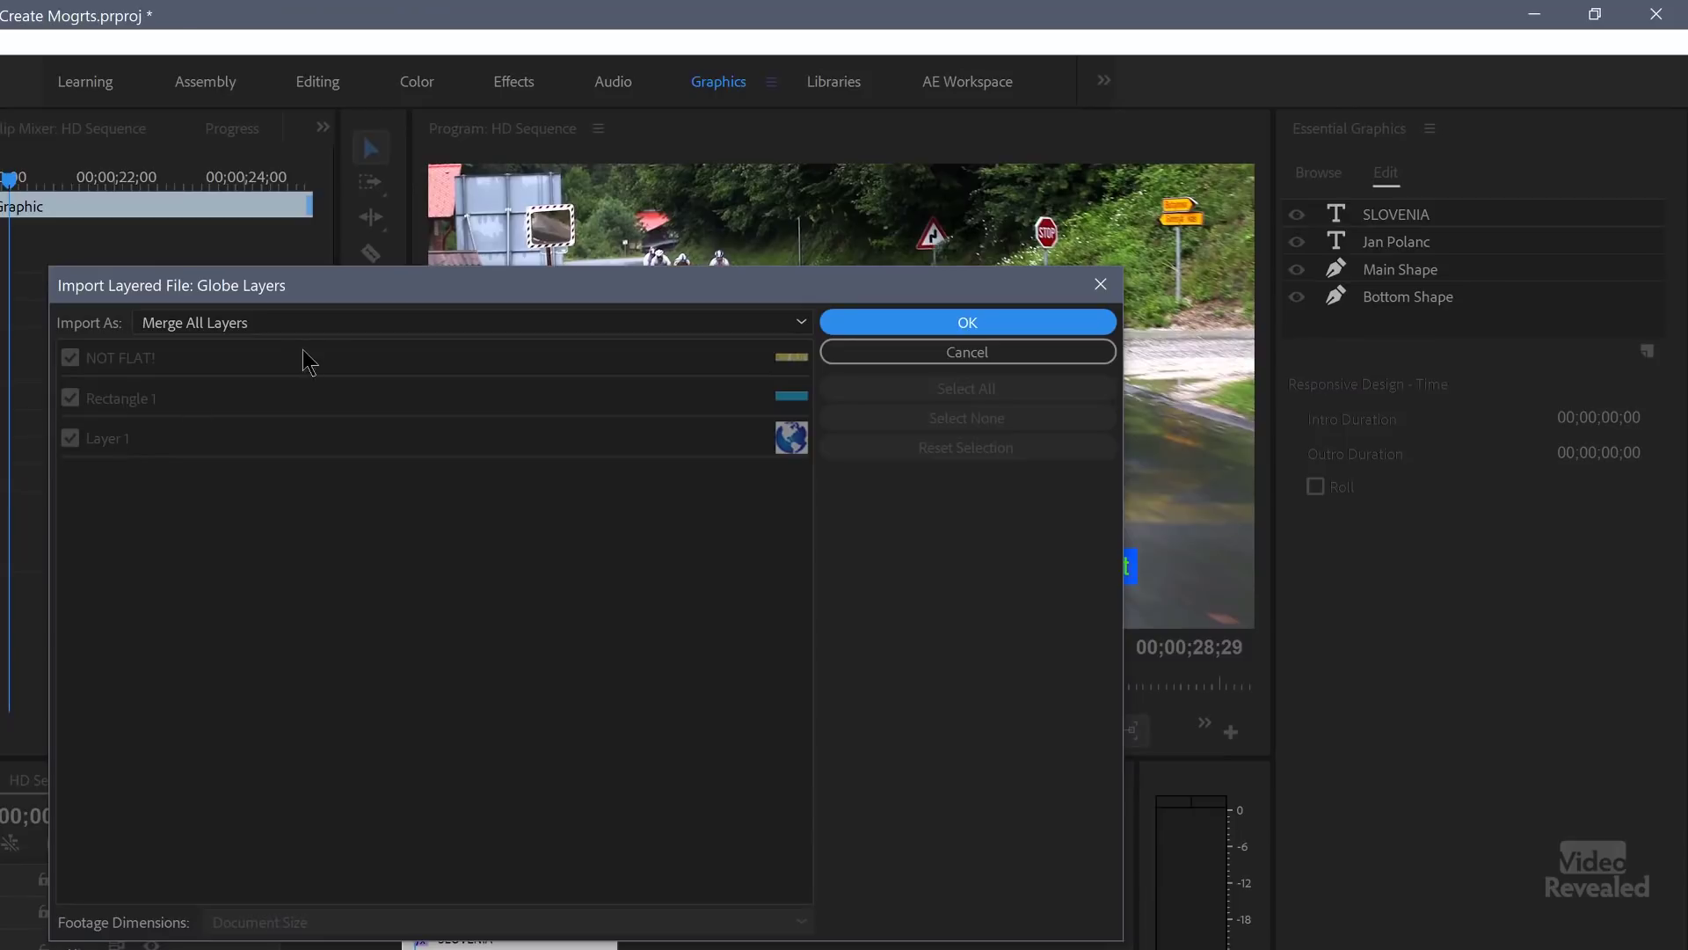
click(322, 324)
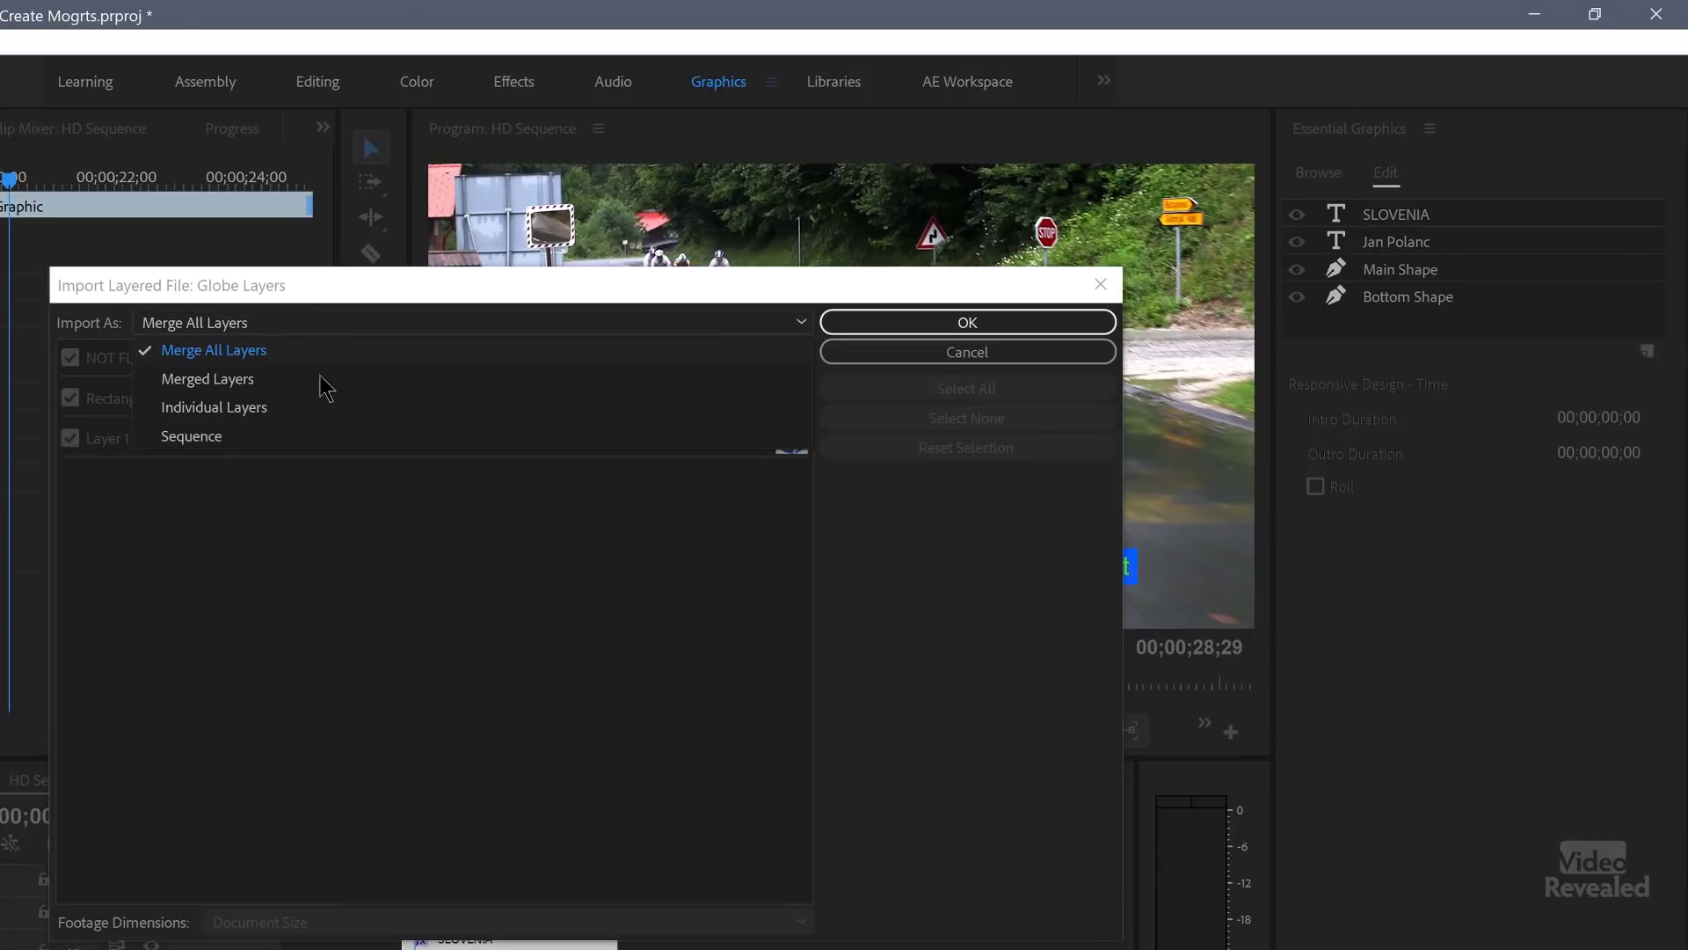
click(318, 490)
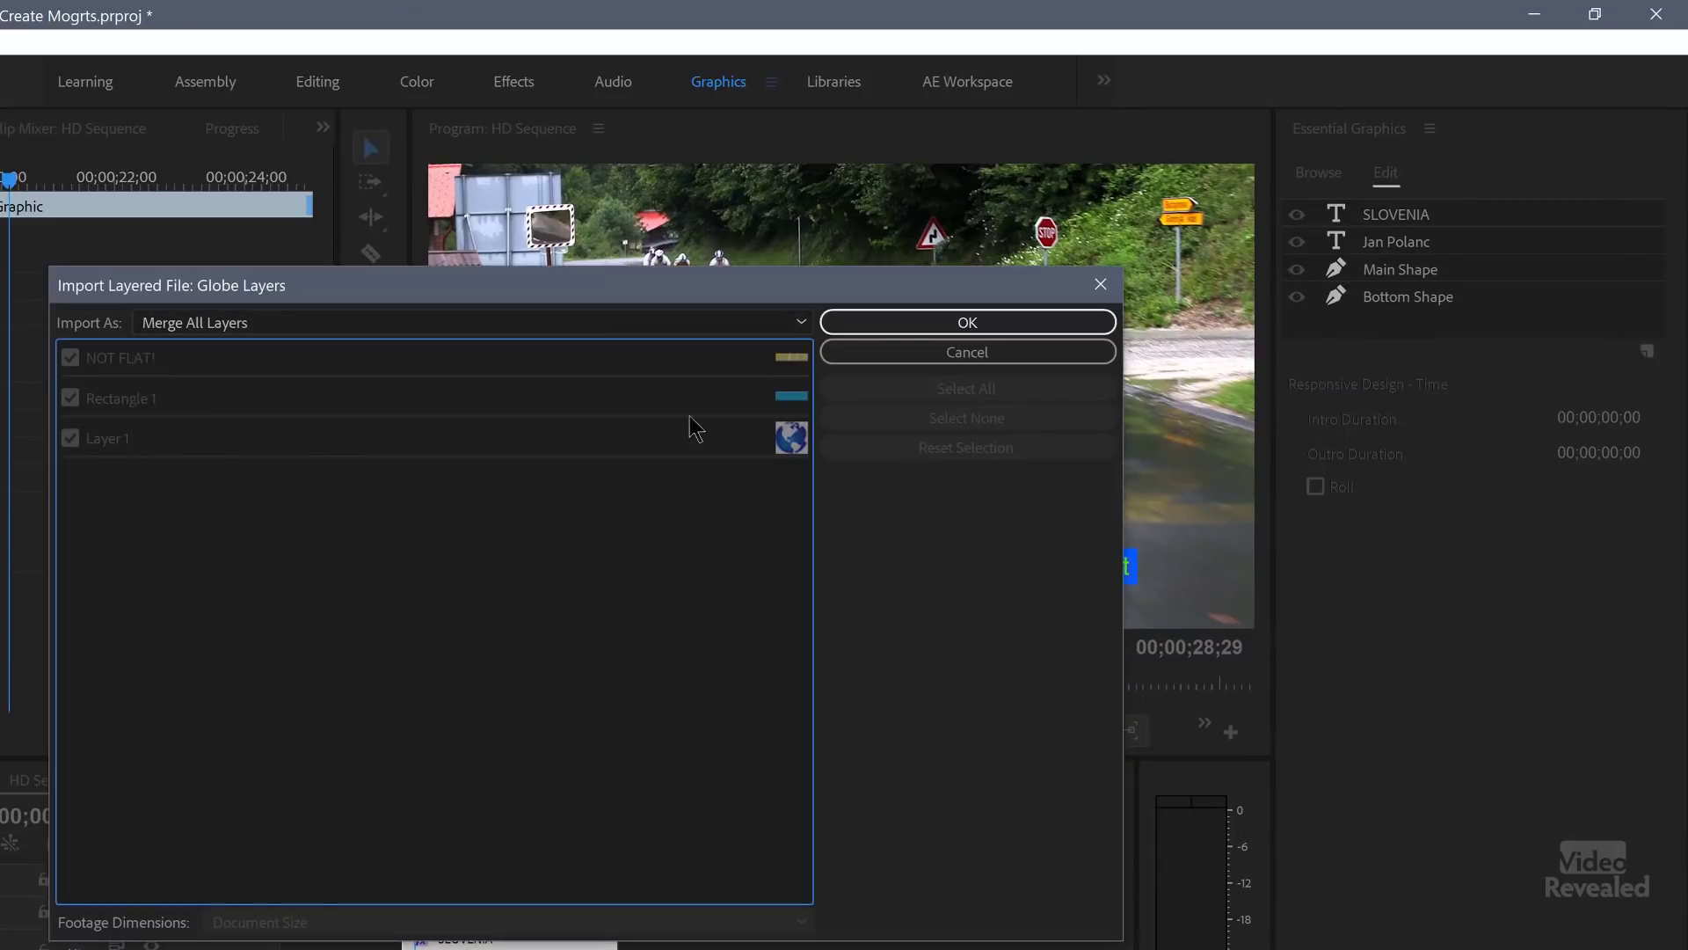
click(890, 324)
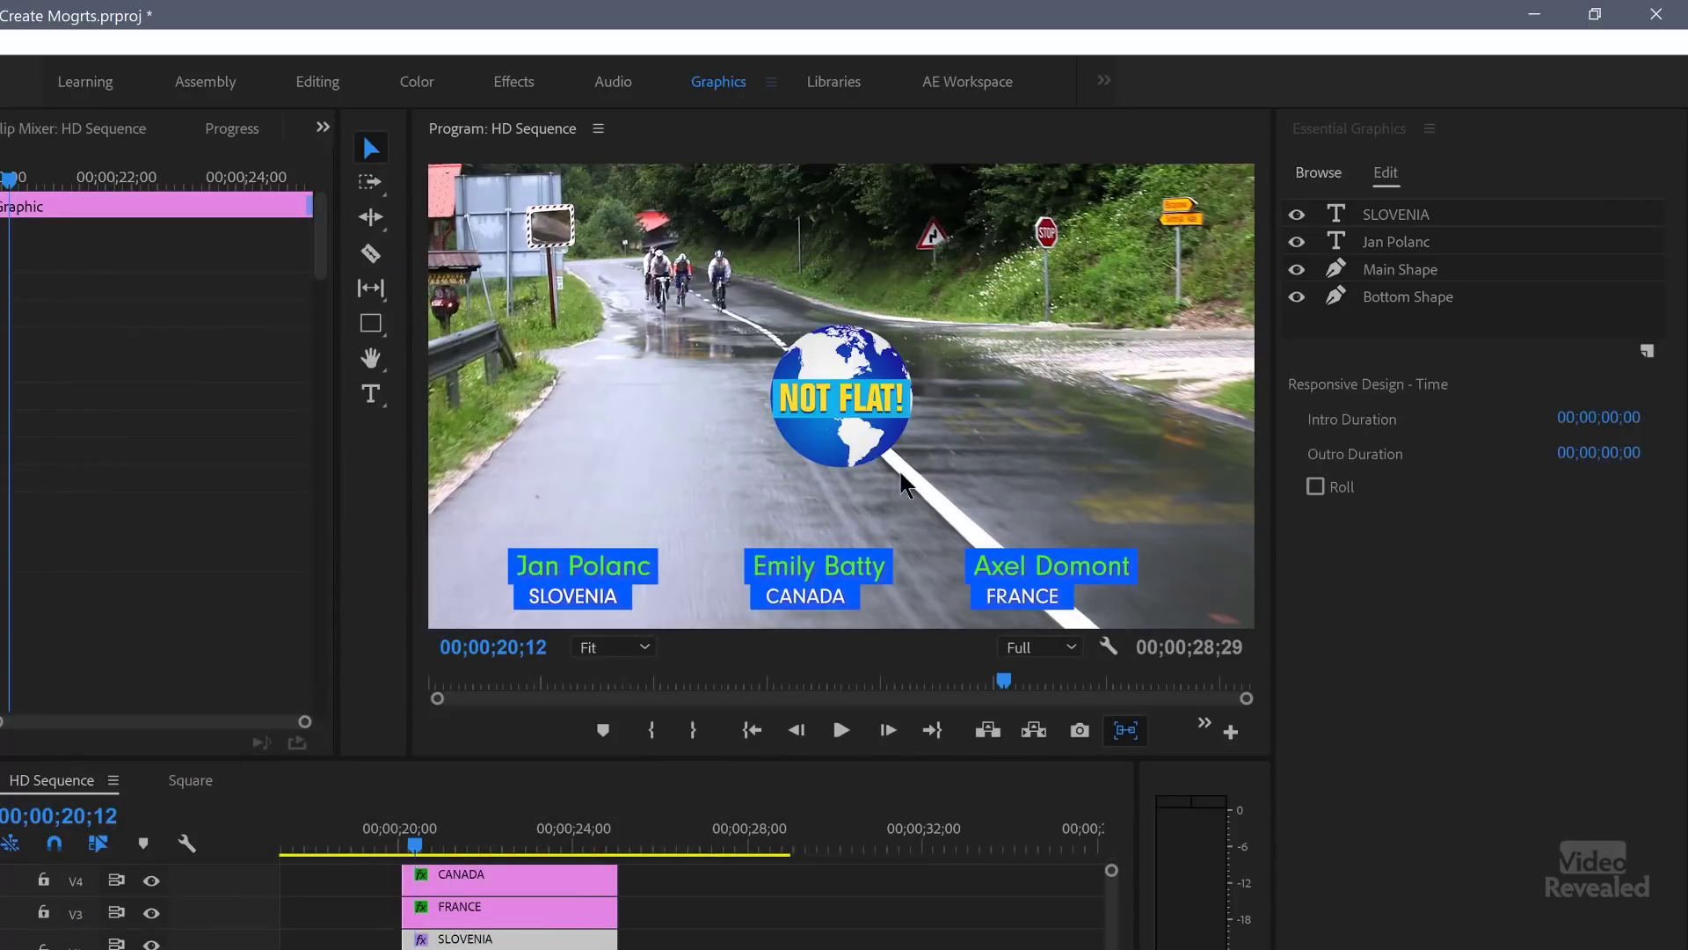
Step: Move the NOT FLAT! globe to the upper right of the video frame, at about 1660, 390, and deselect it
click(866, 441)
drag(865, 440, 1167, 378)
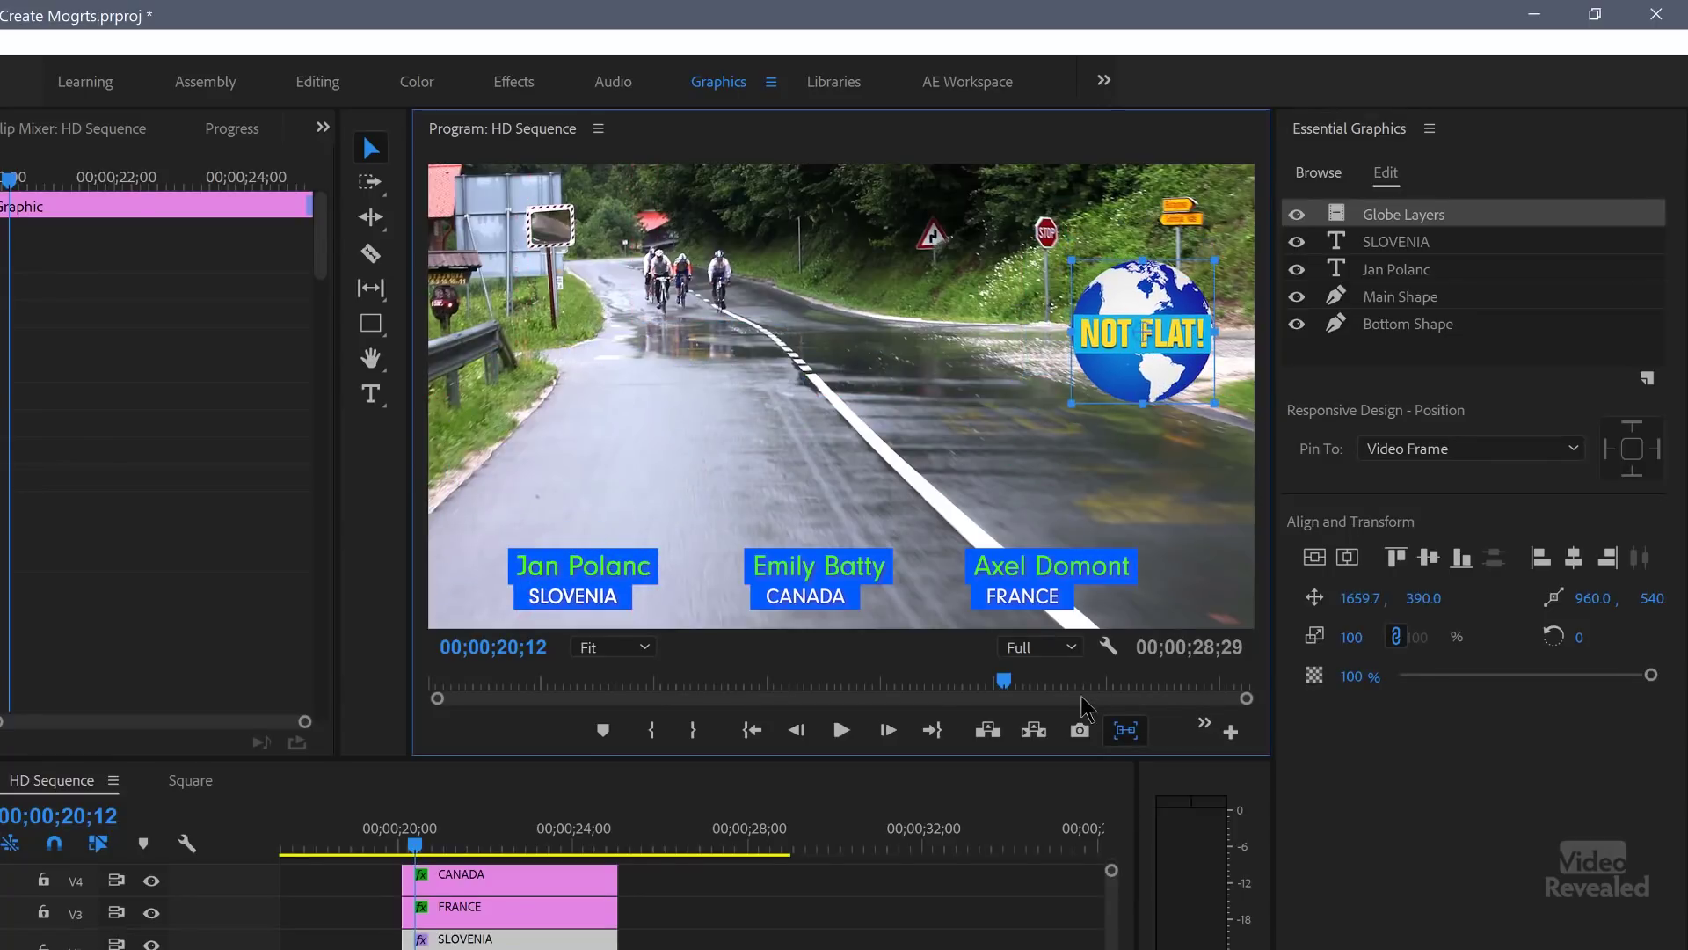
click(1188, 514)
Step: Try to add Globe Layers.psd to the SLOVENIA title from file as Individual Layers
click(1647, 378)
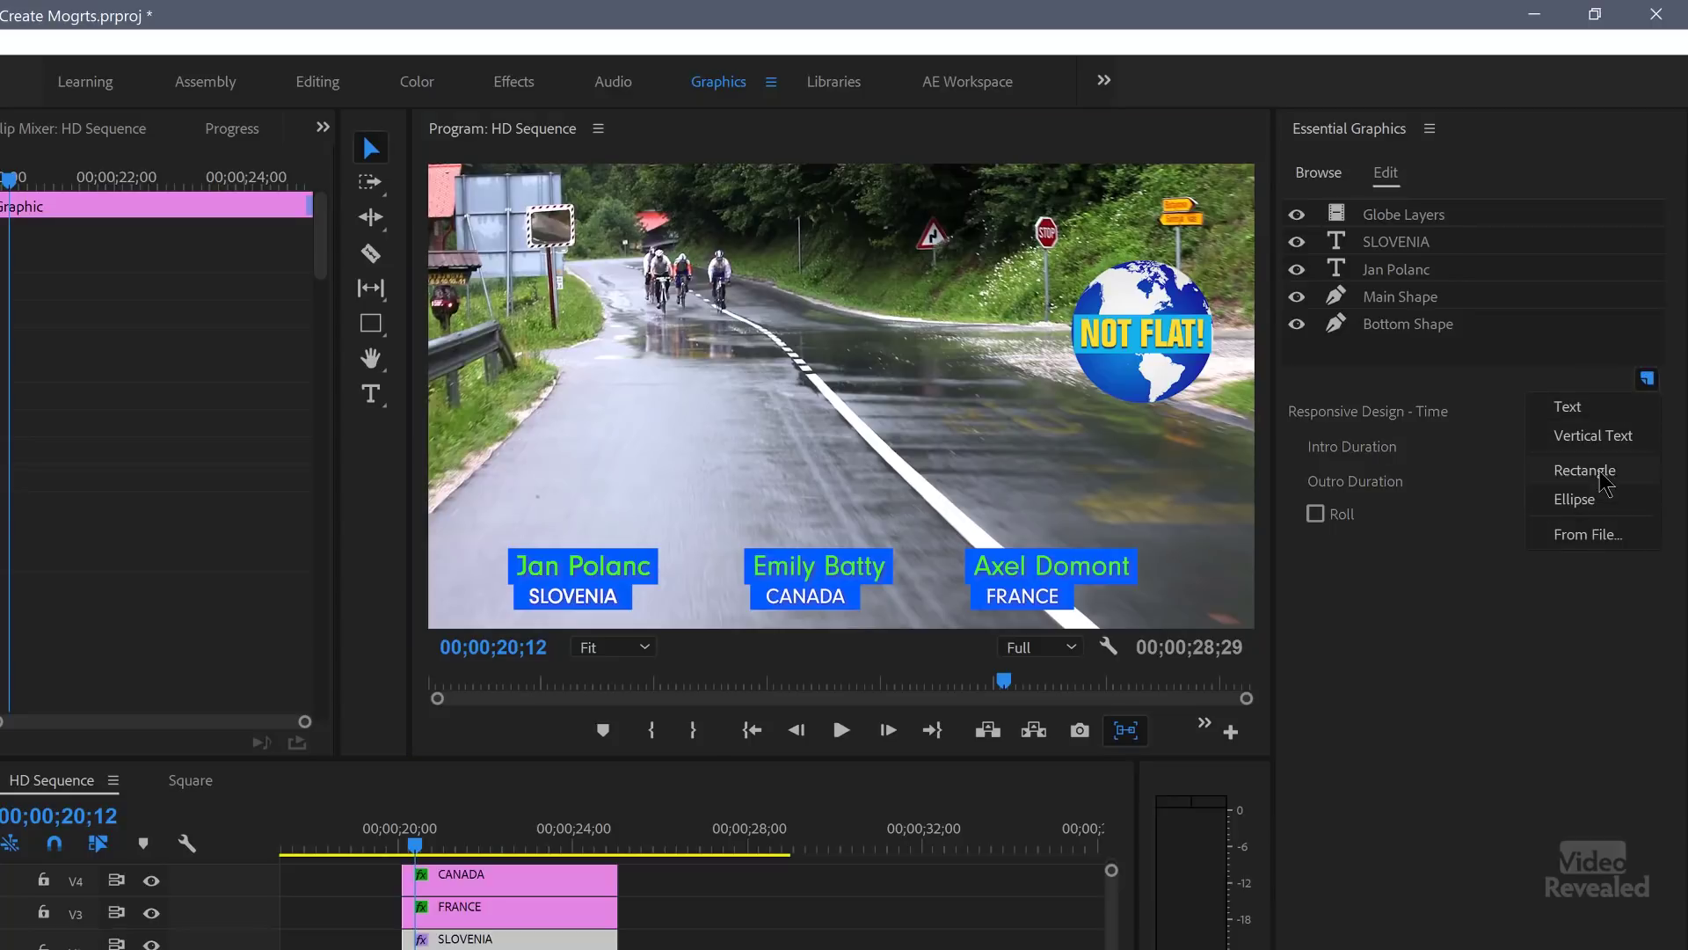
click(1585, 539)
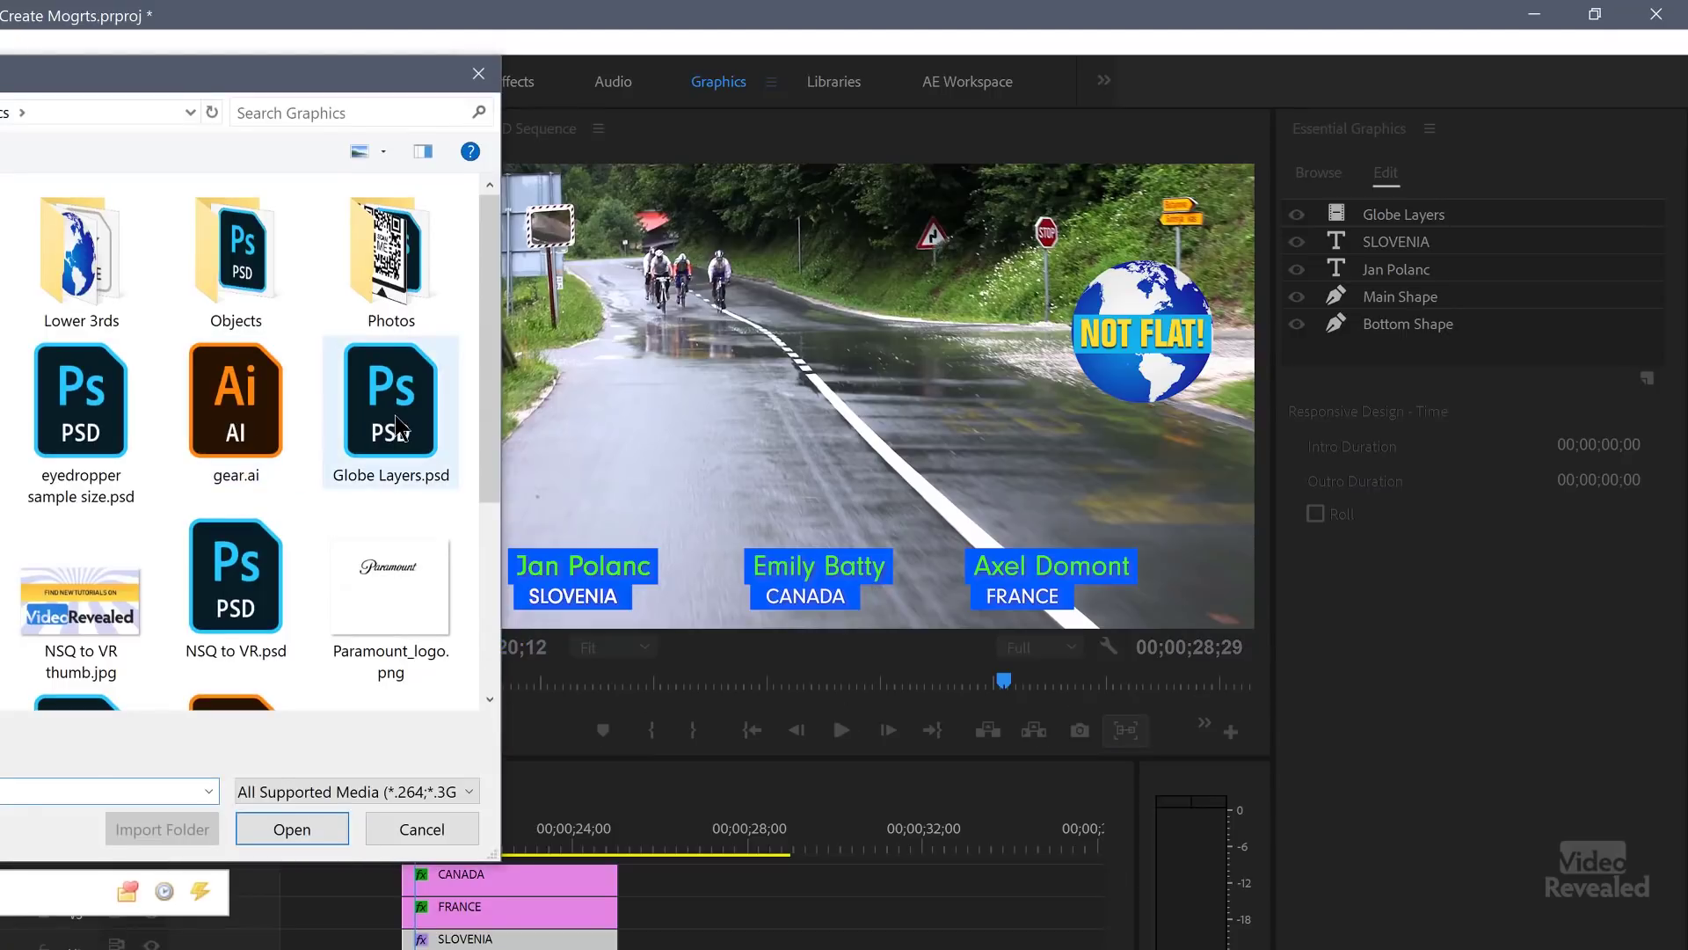
double_click(379, 414)
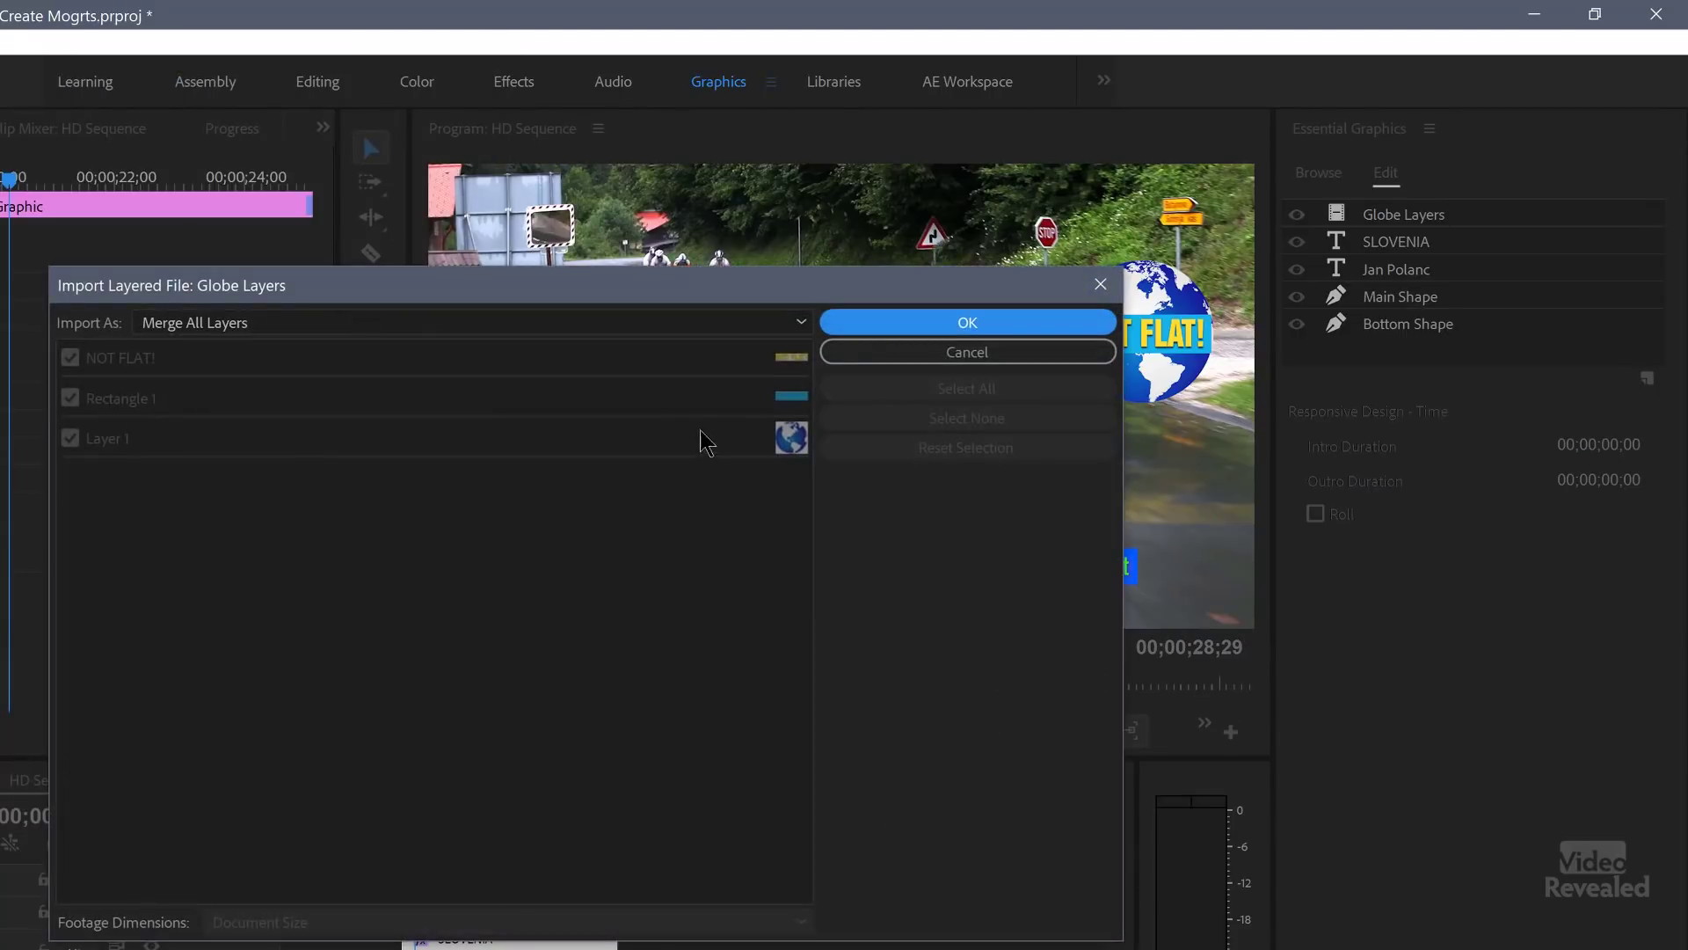
click(197, 320)
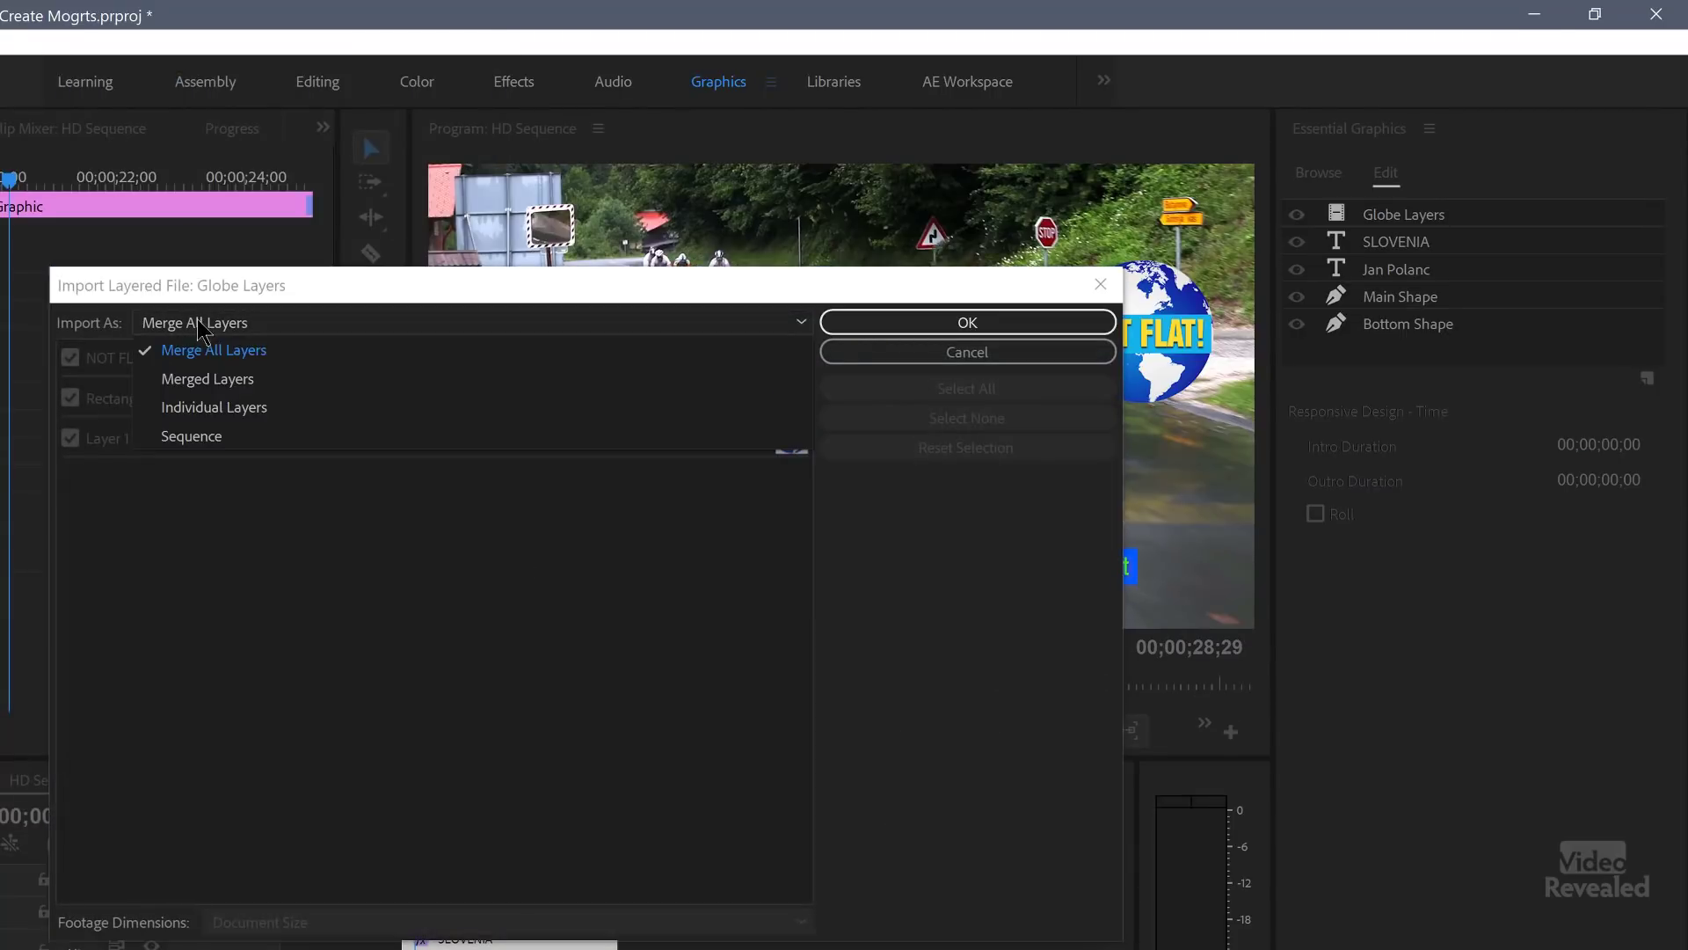
click(256, 408)
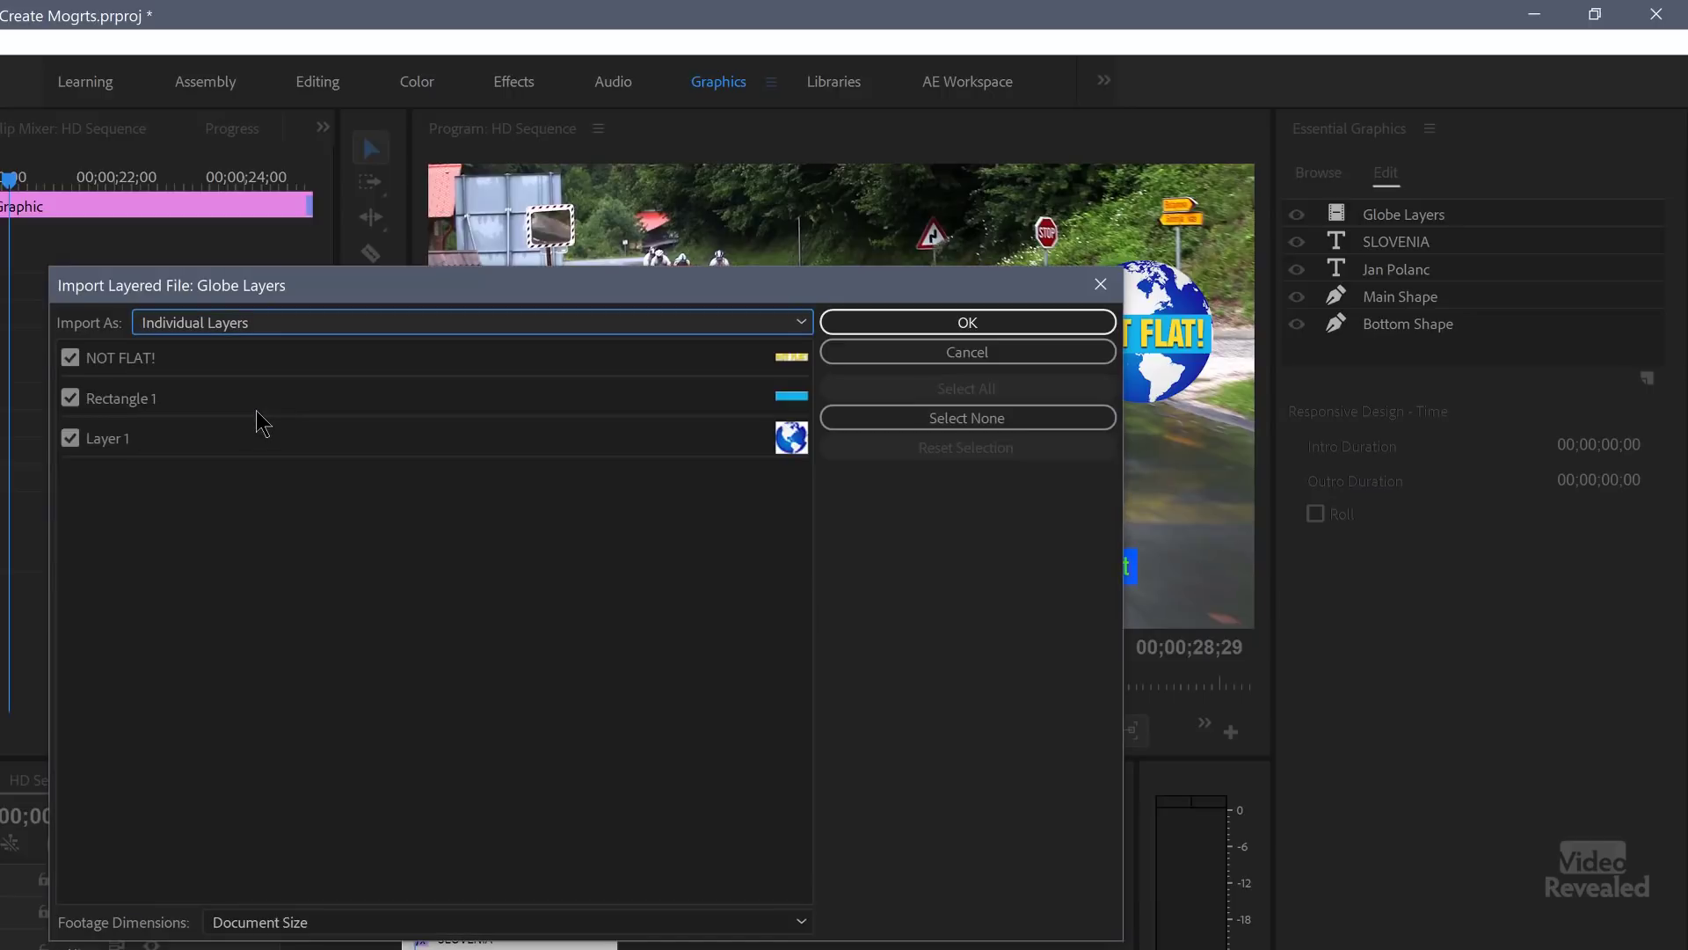
click(890, 322)
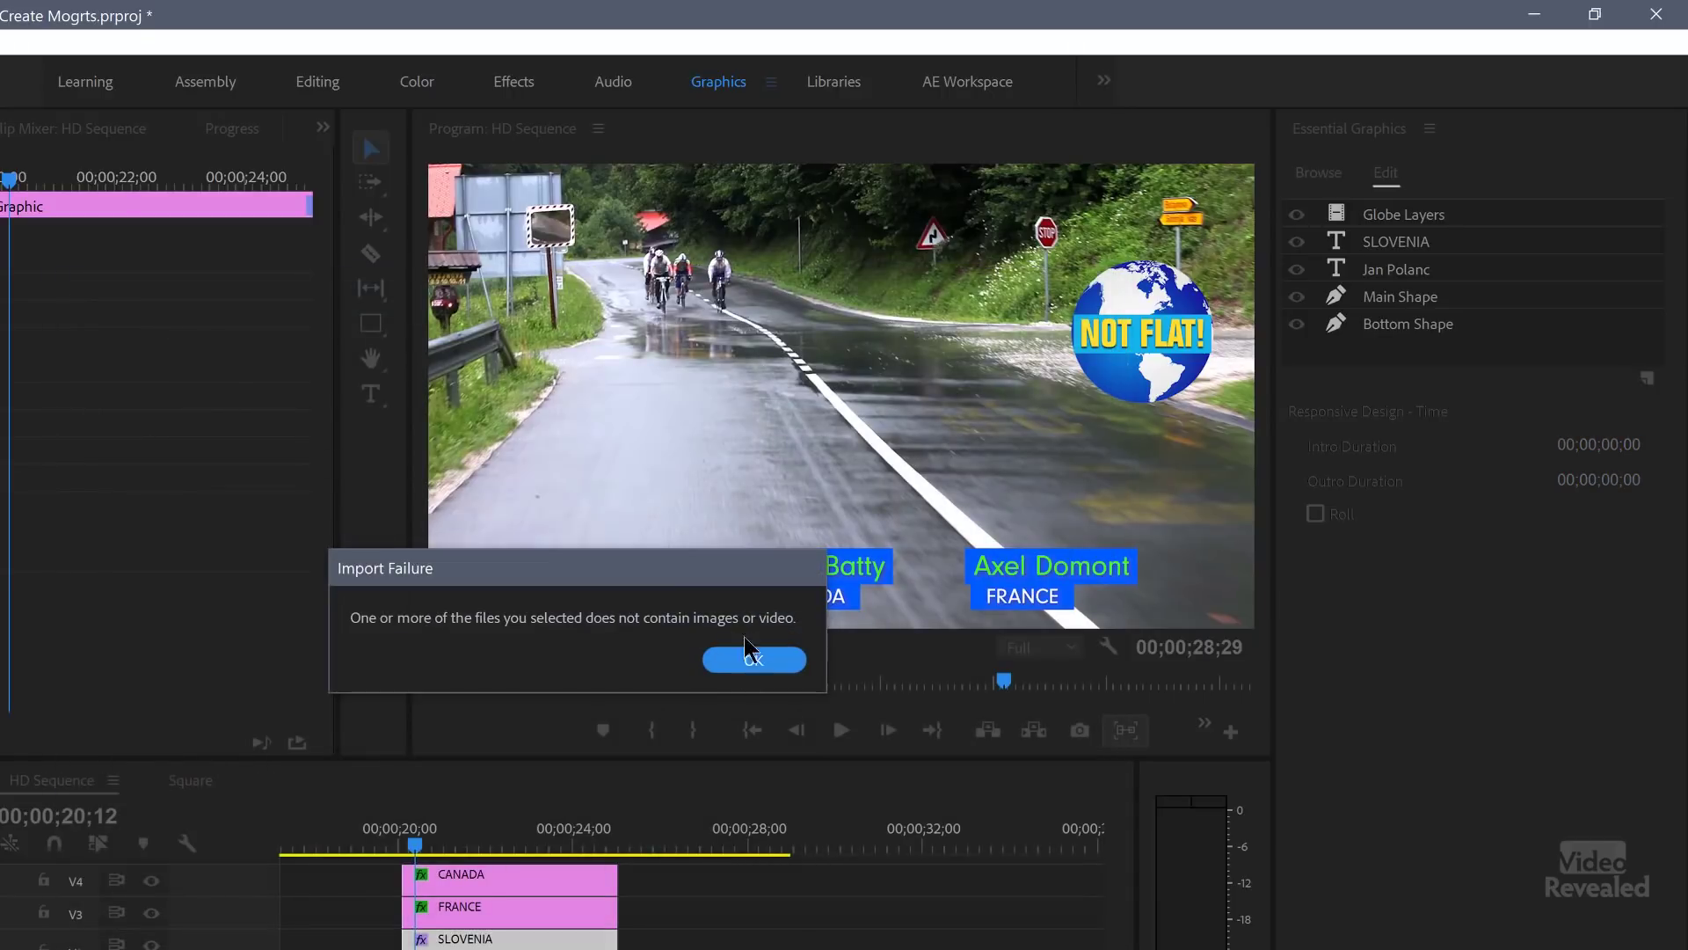
click(754, 662)
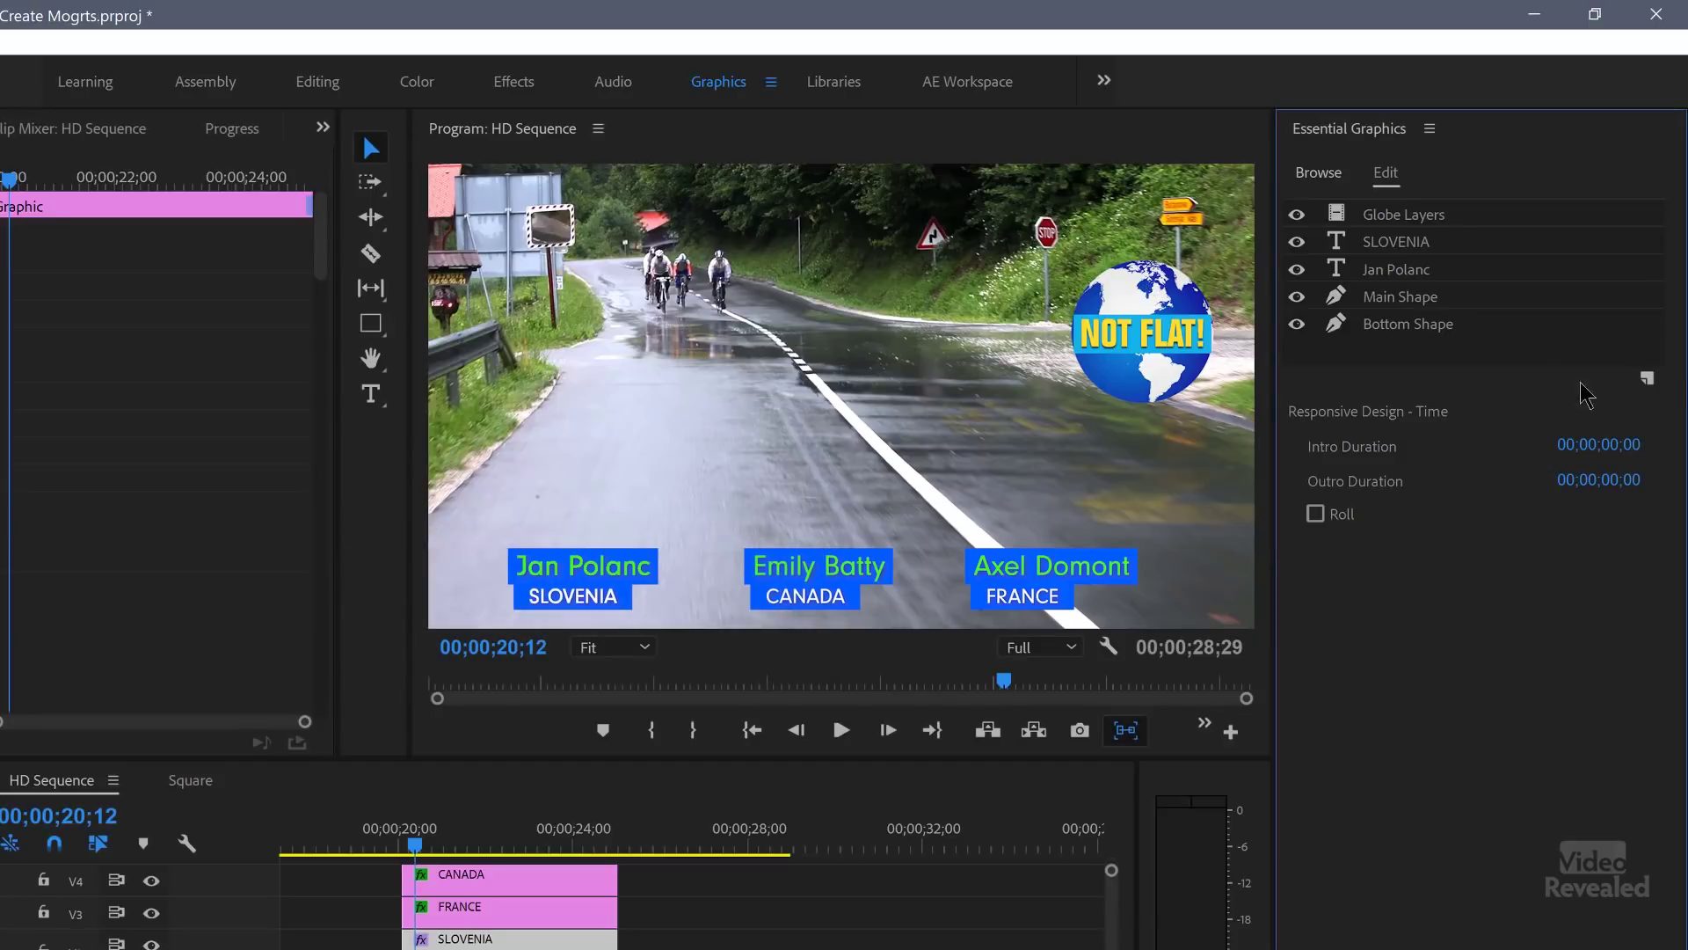
Step: Add only Layer 1 of Globe Layers.psd to the SLOVENIA title, importing as Merged Layers with NOT FLAT! and Rectangle 1 excluded
click(1655, 380)
click(1655, 380)
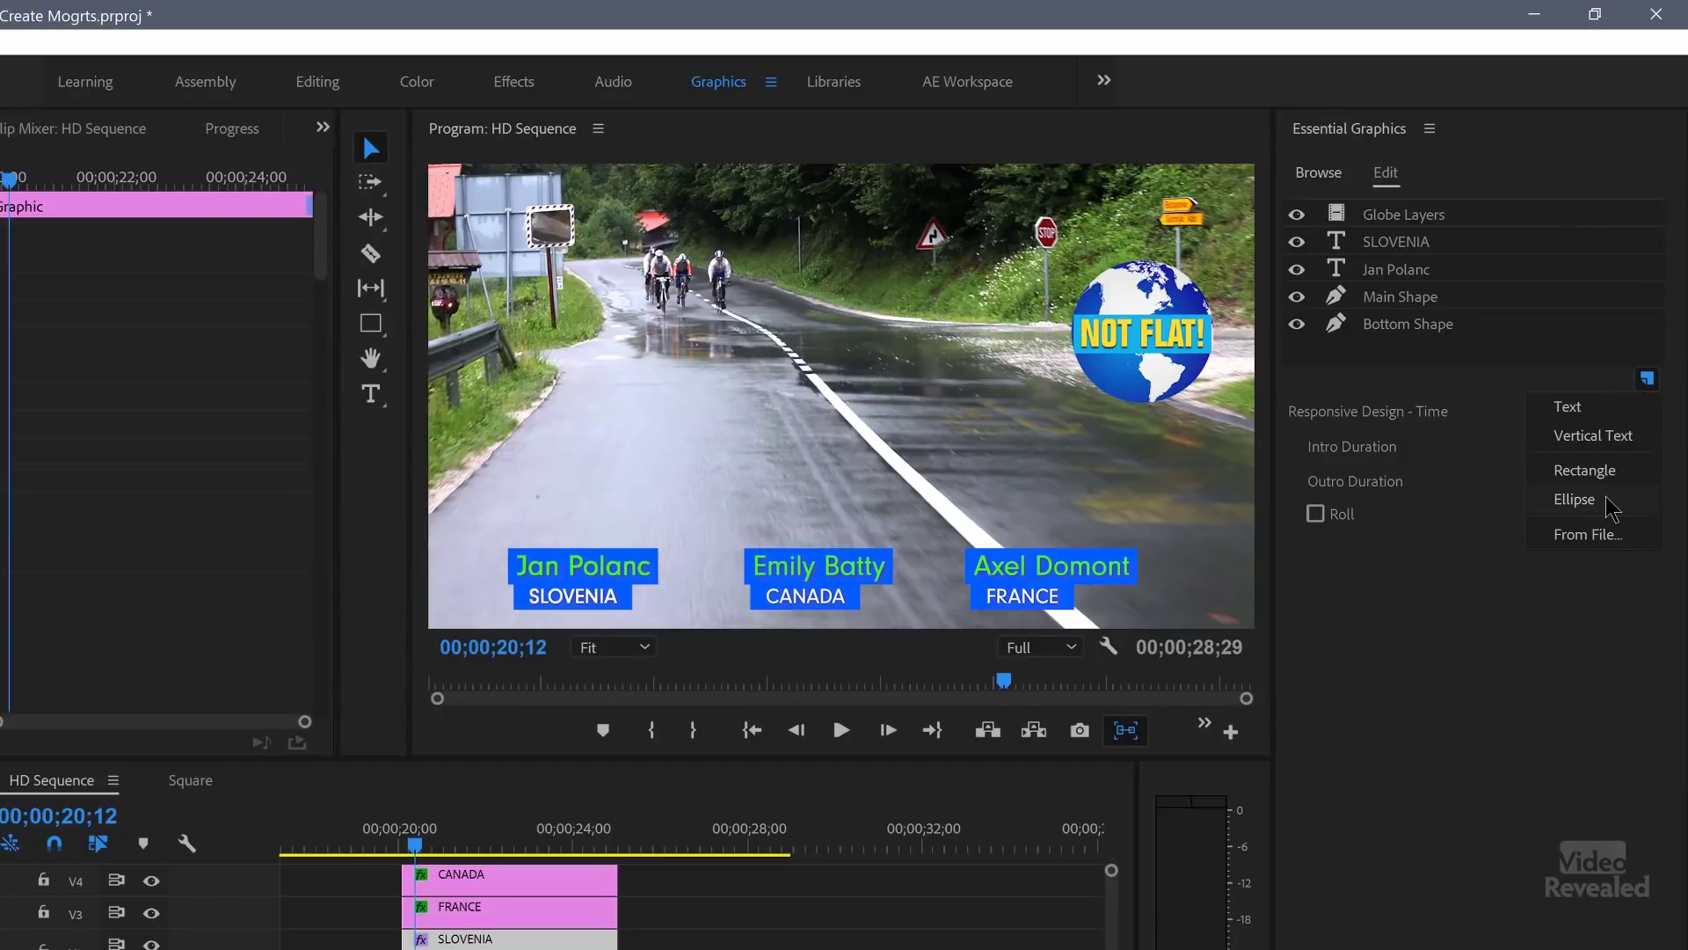
click(1587, 533)
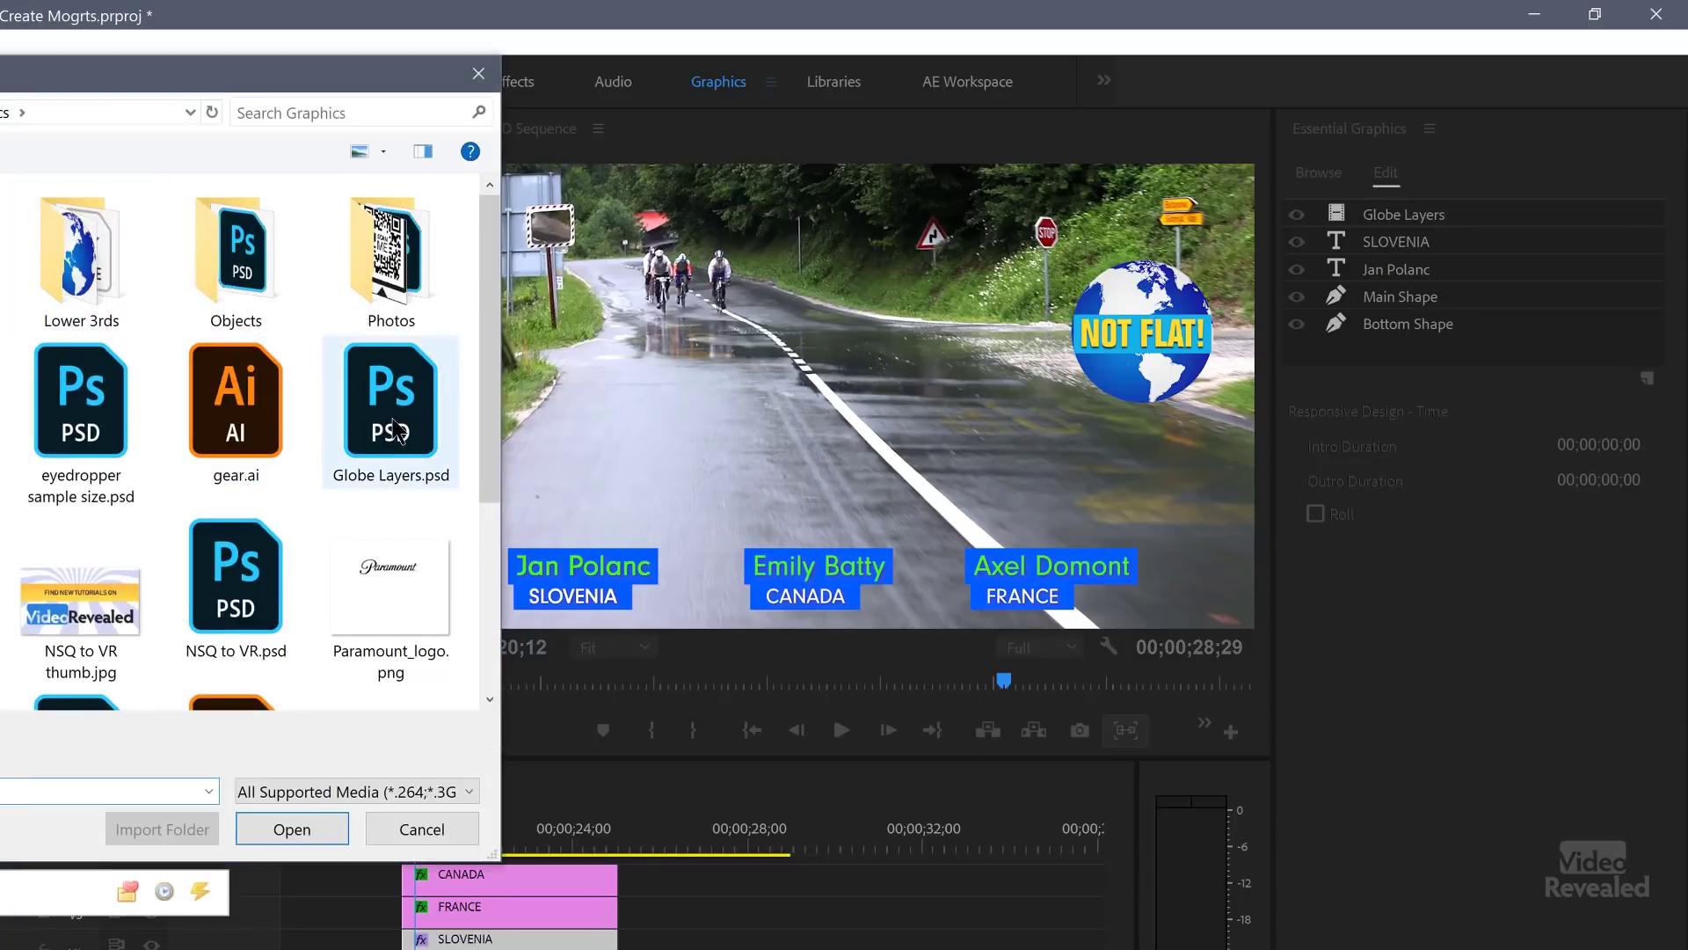
click(393, 427)
double_click(393, 427)
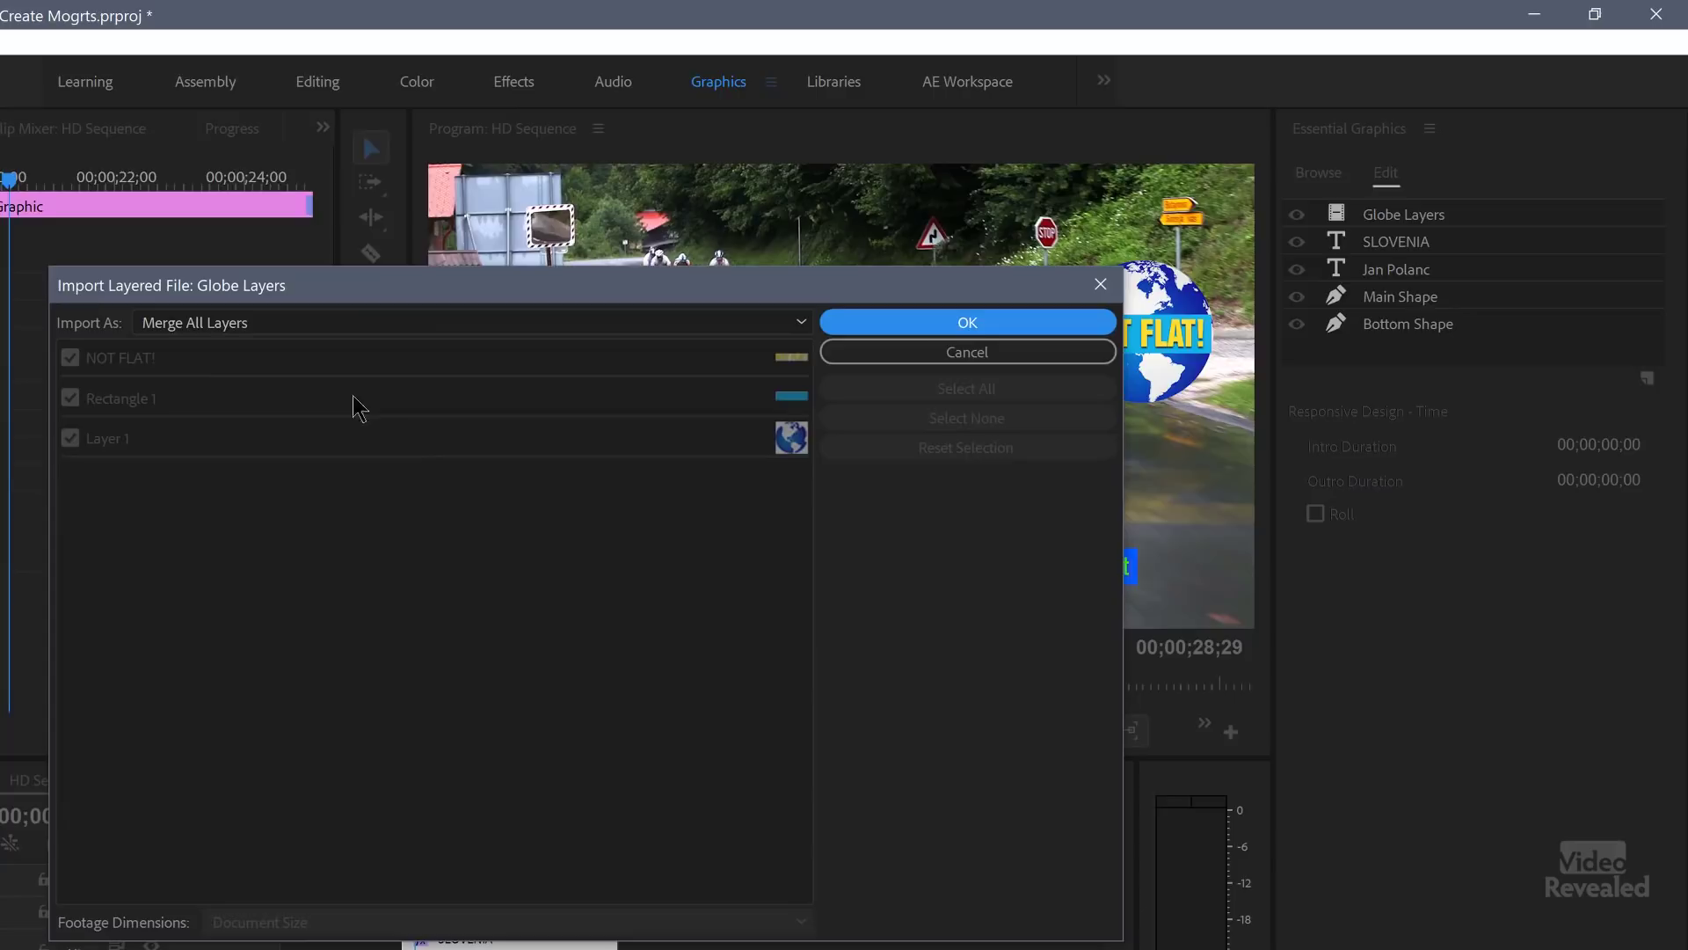
click(197, 326)
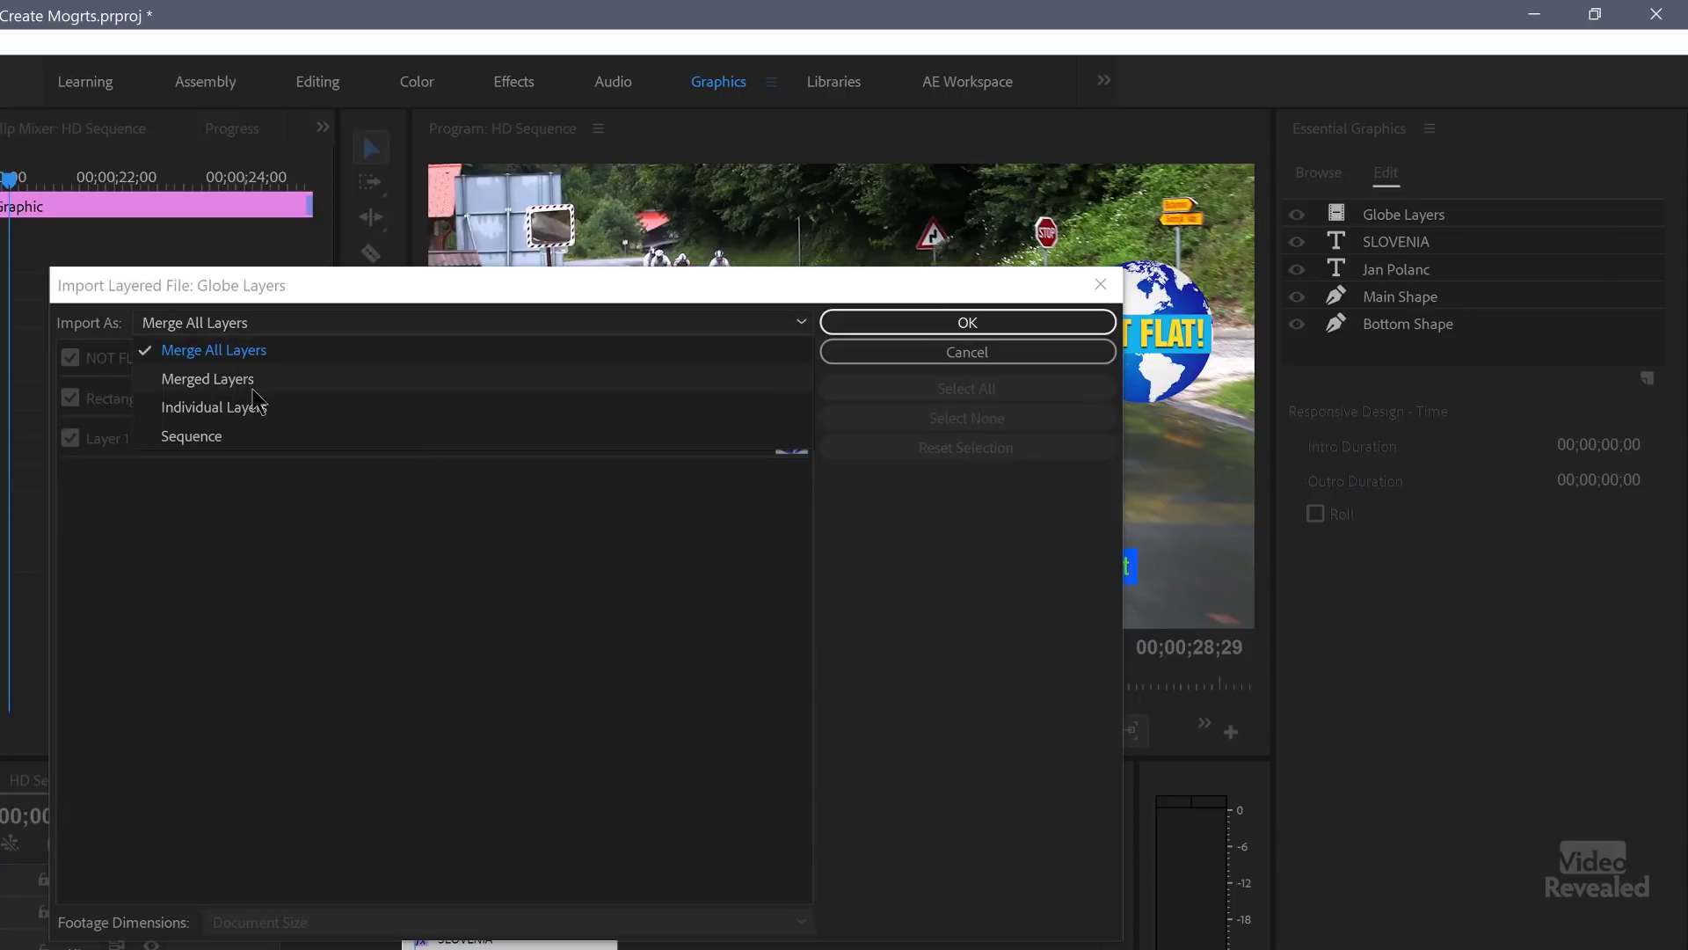
click(250, 385)
click(70, 398)
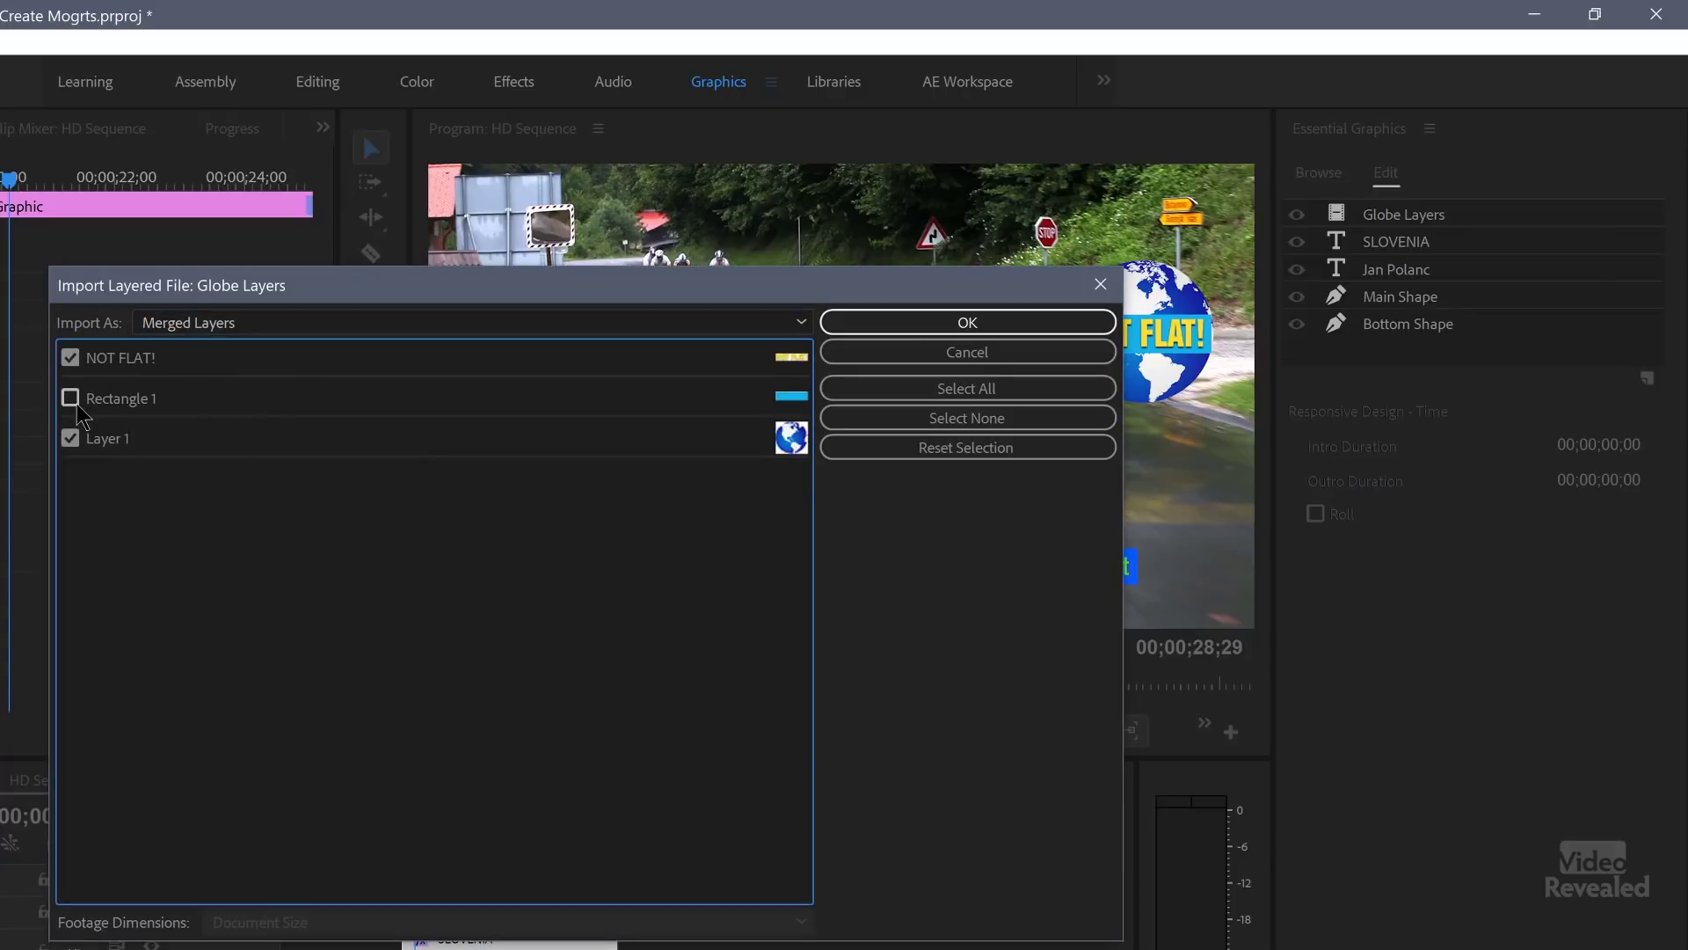
click(68, 359)
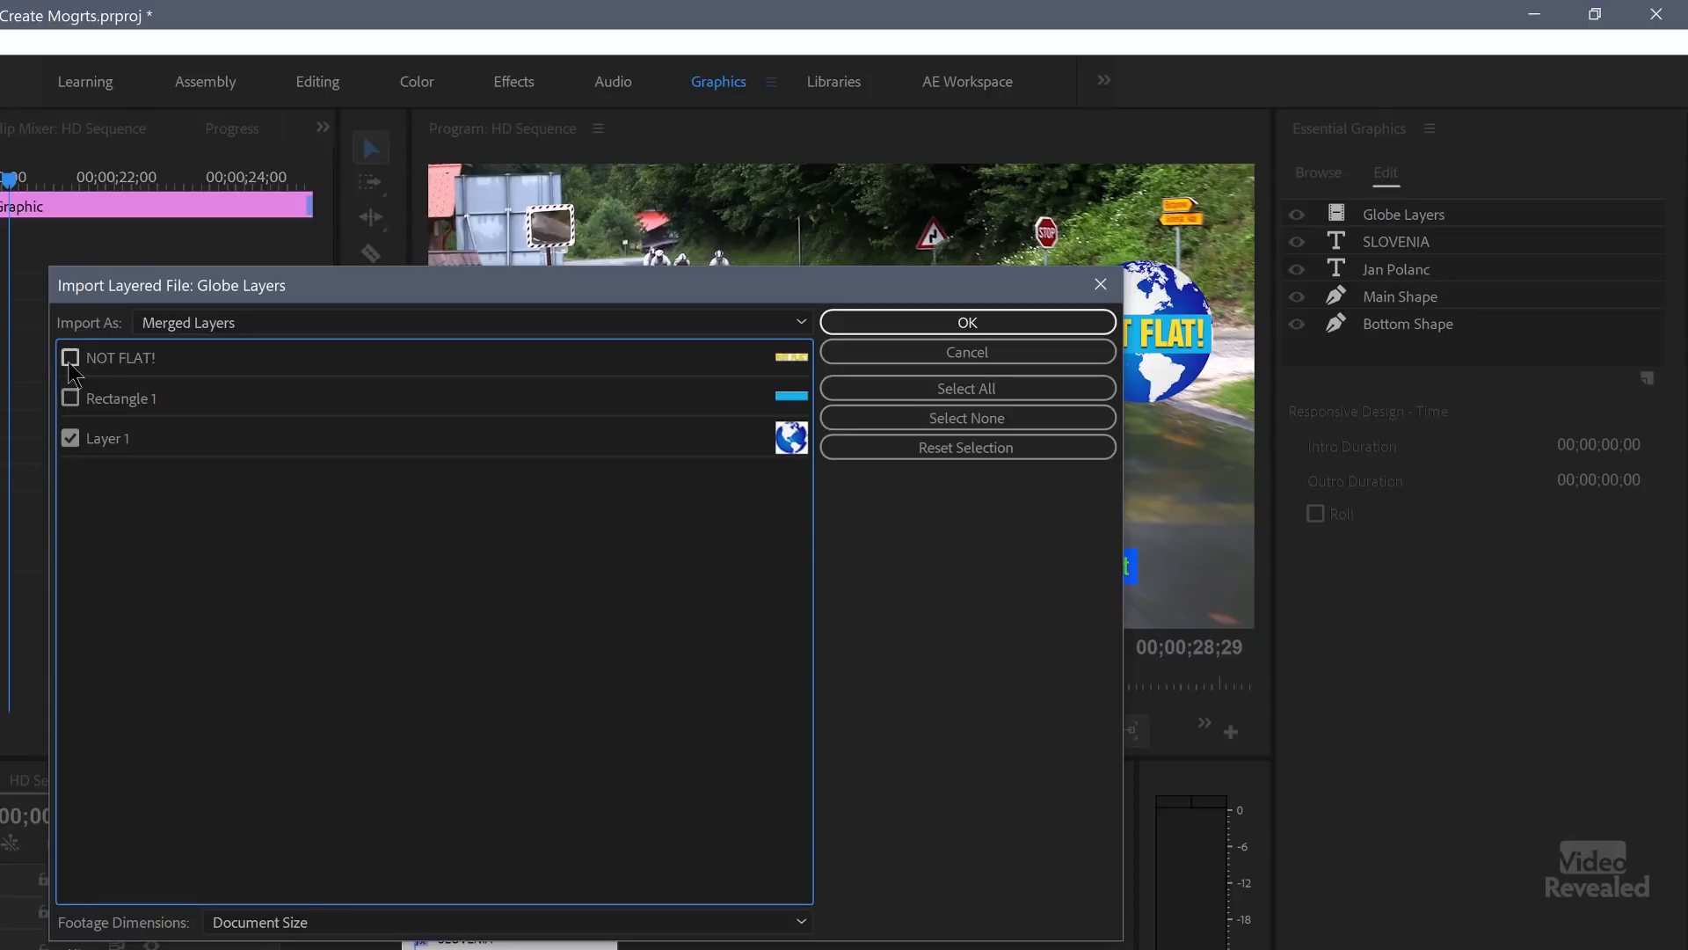
click(1018, 325)
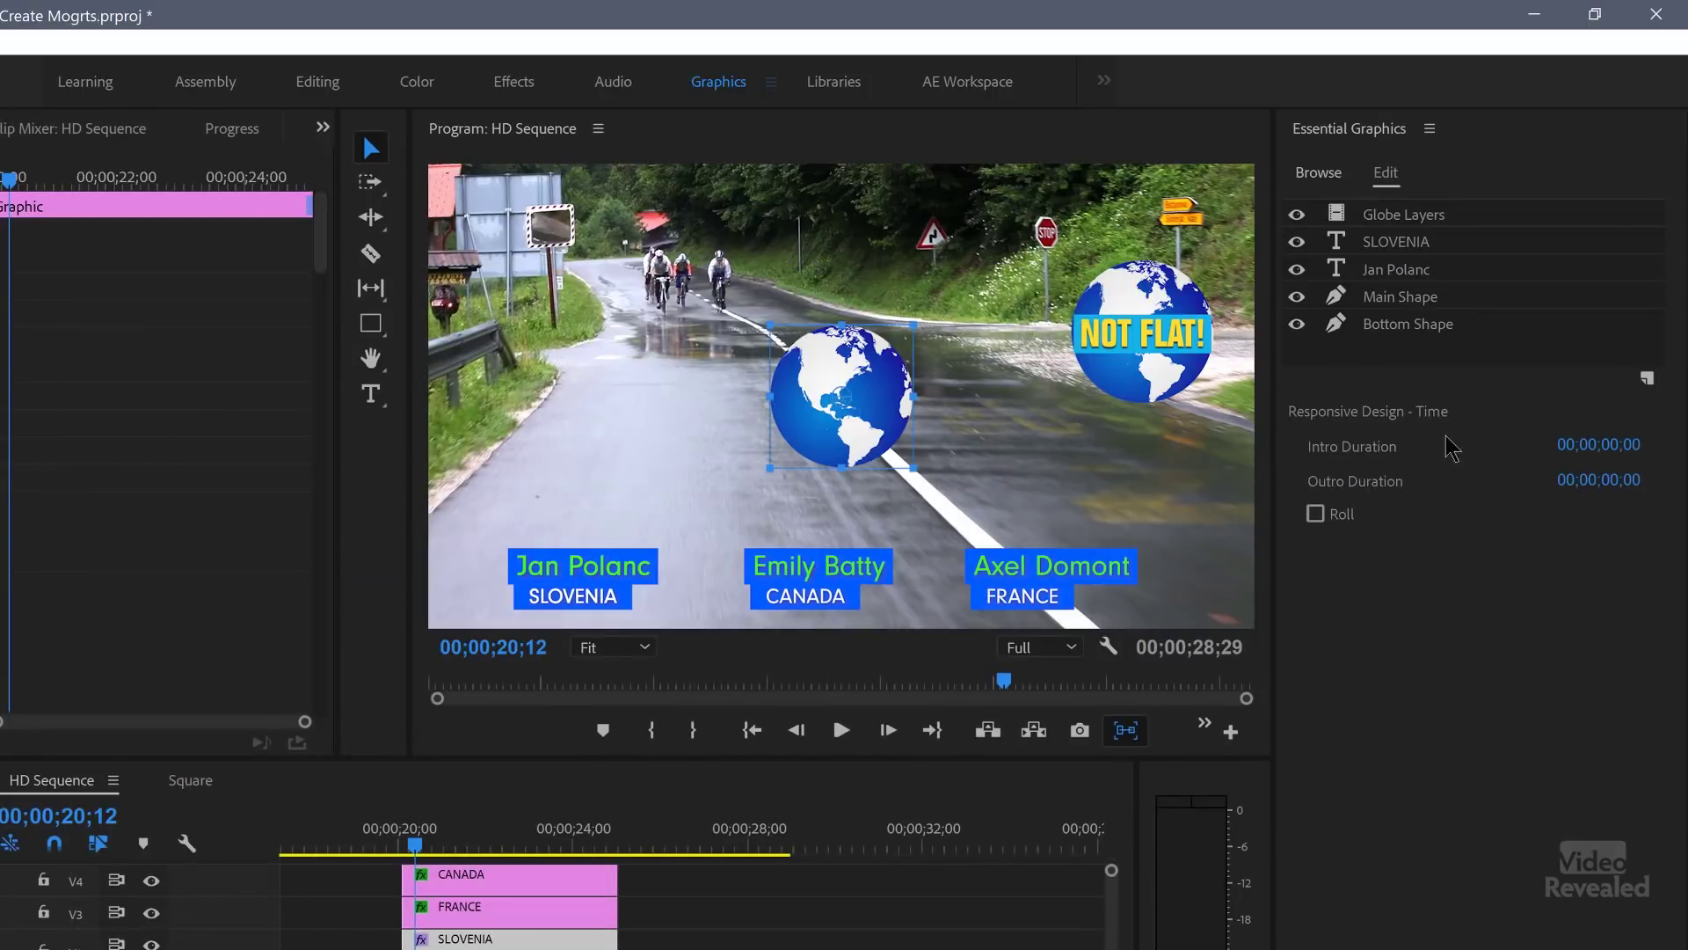
Step: Add only Rectangle 1 of Globe Layers.psd to the title, importing as Merged Layers with Layer 1 and NOT FLAT! excluded
click(1647, 404)
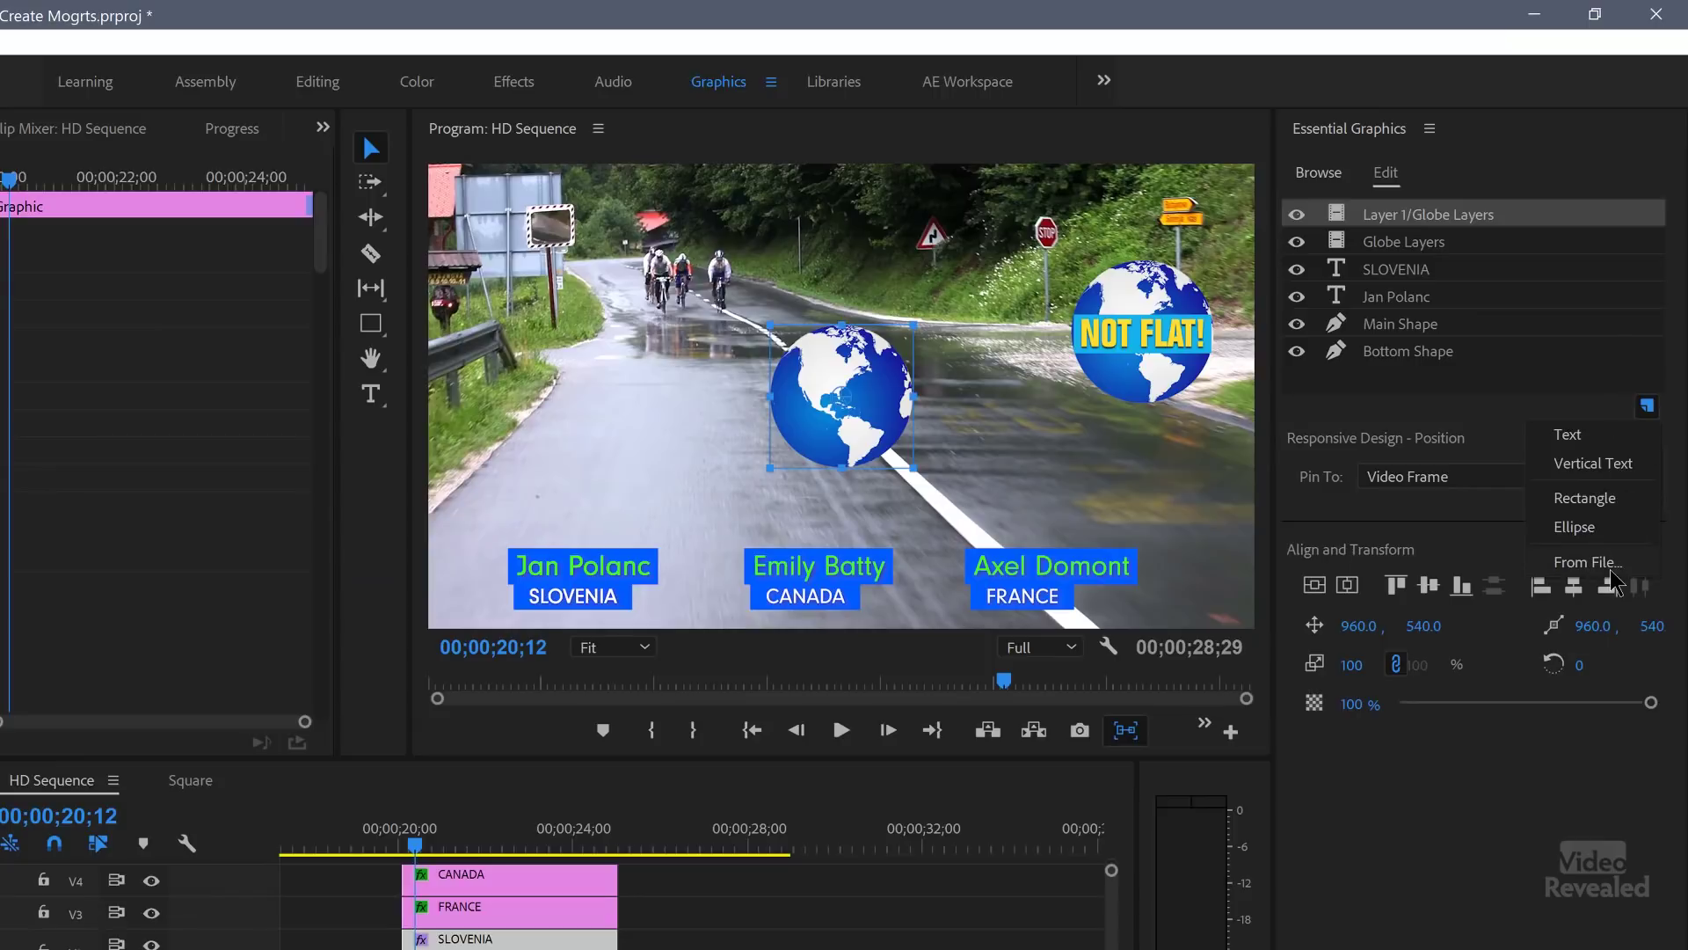
click(1609, 562)
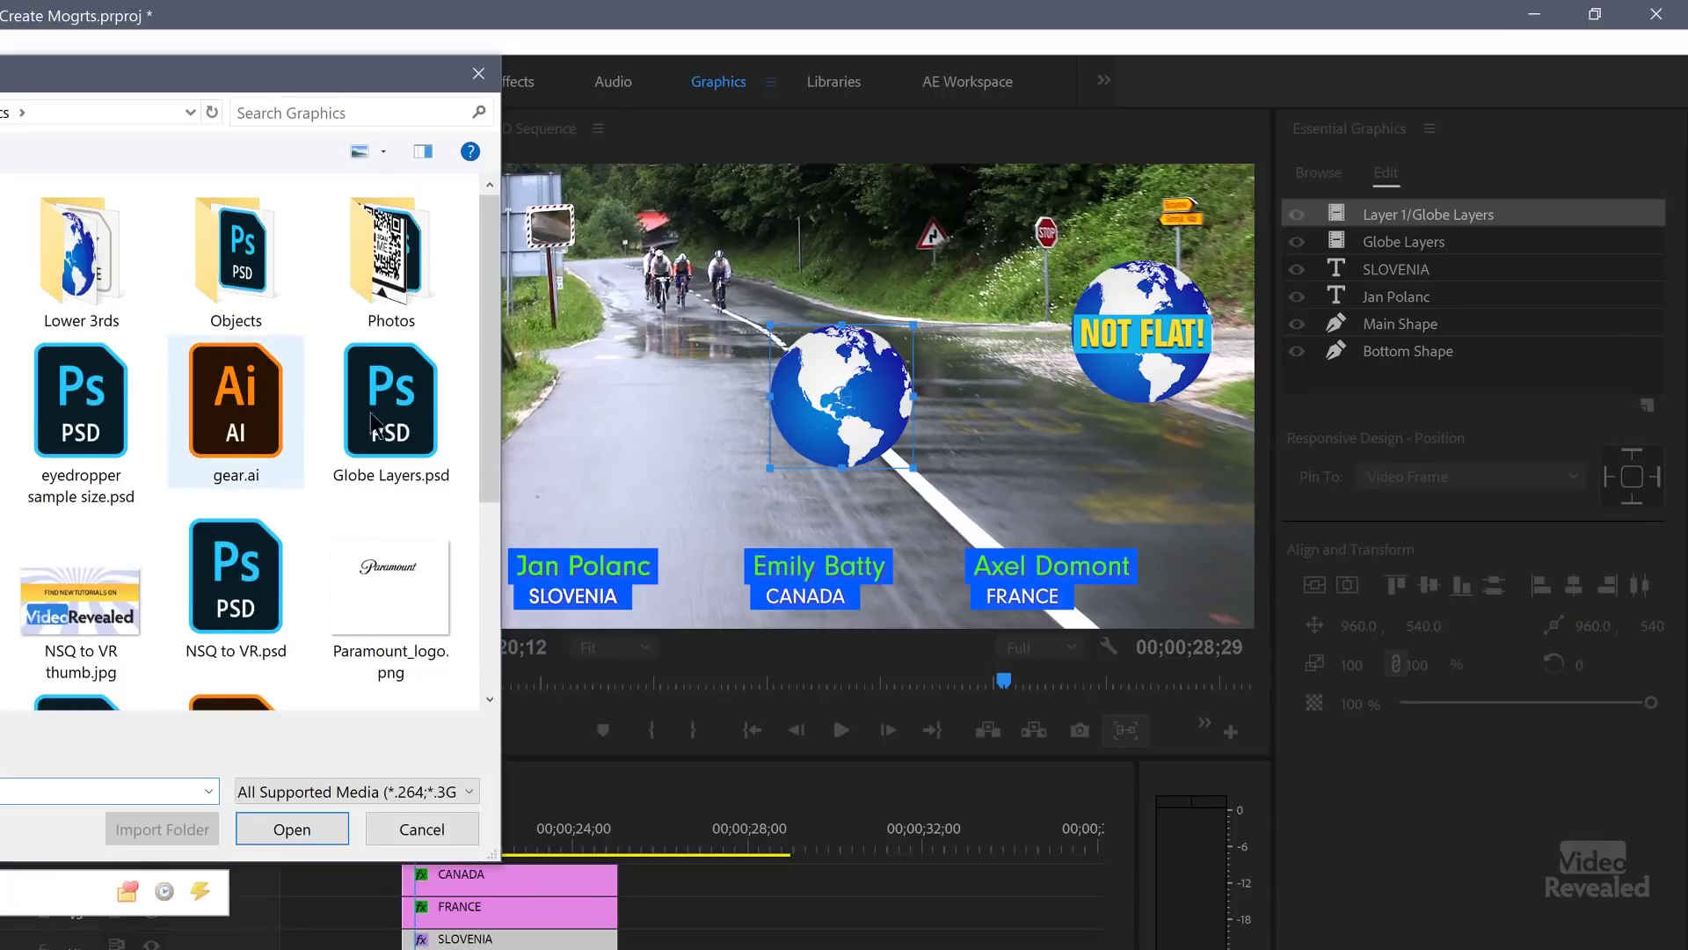
double_click(404, 424)
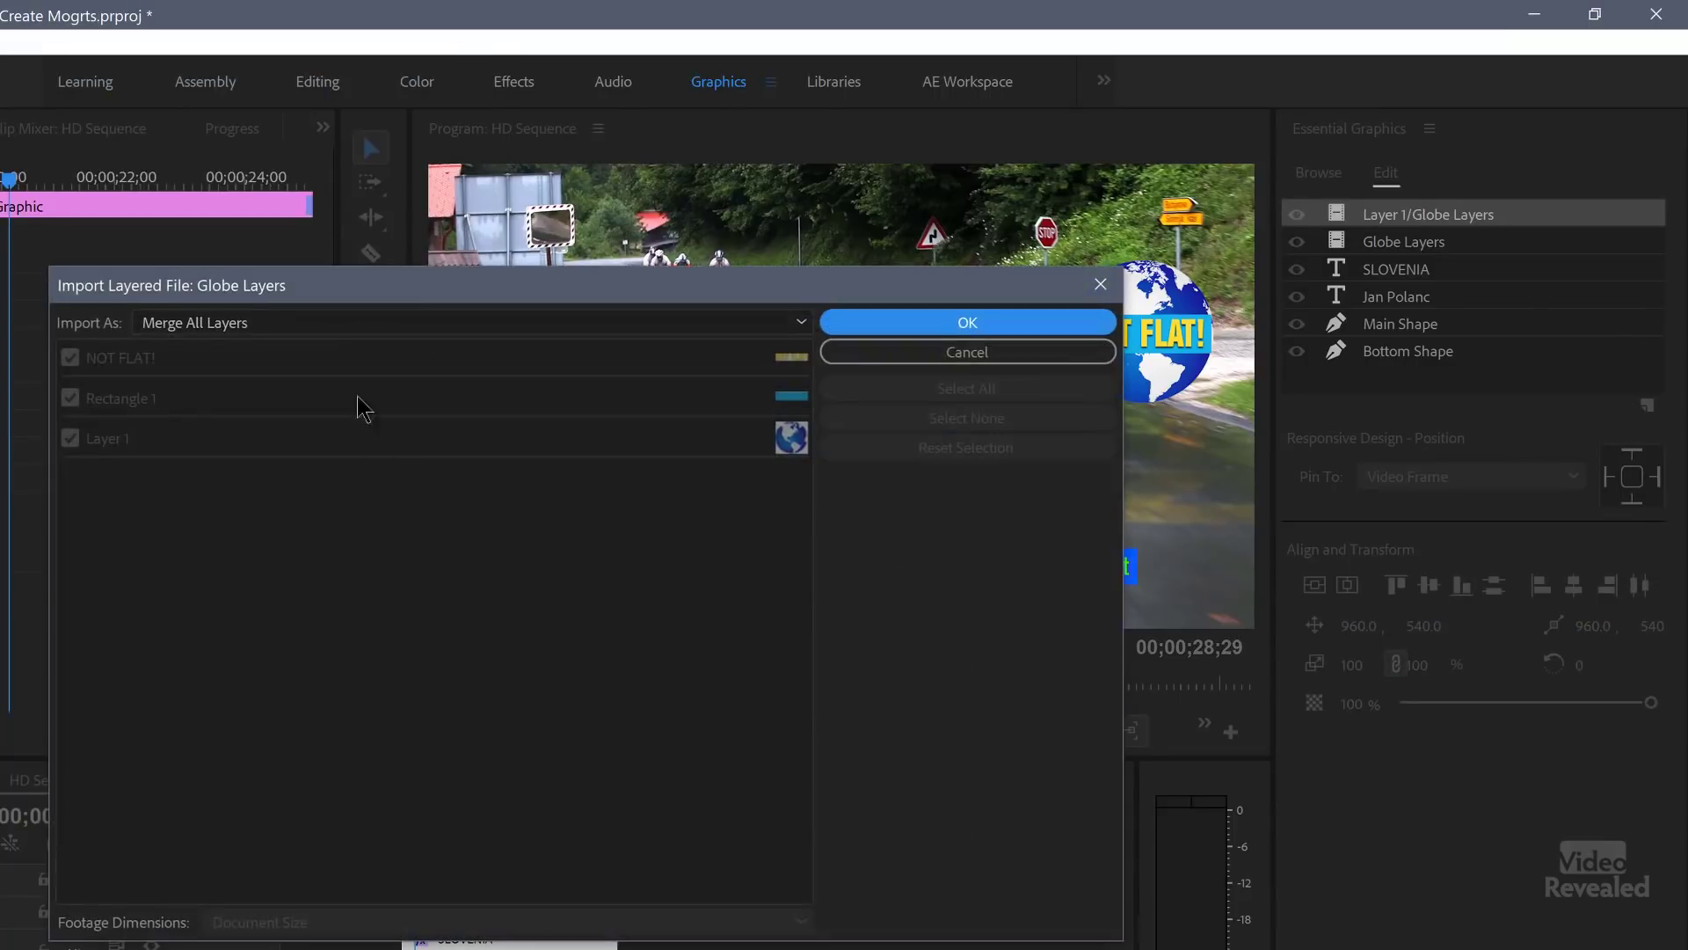
click(305, 328)
click(305, 378)
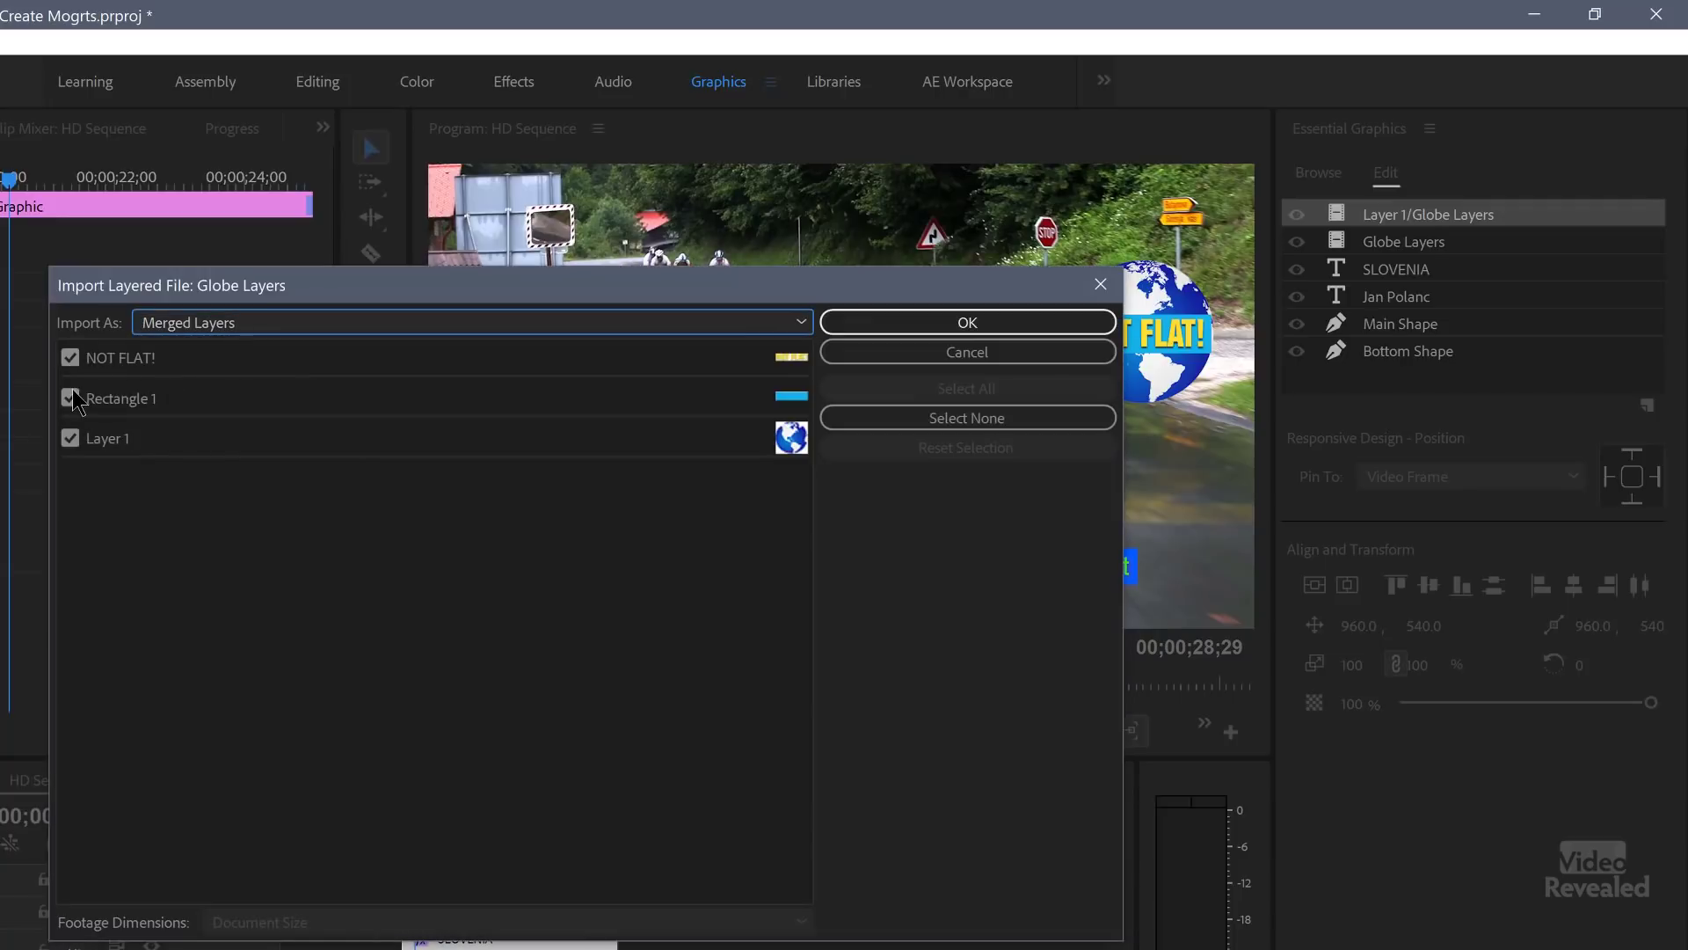
click(69, 438)
click(69, 357)
click(885, 327)
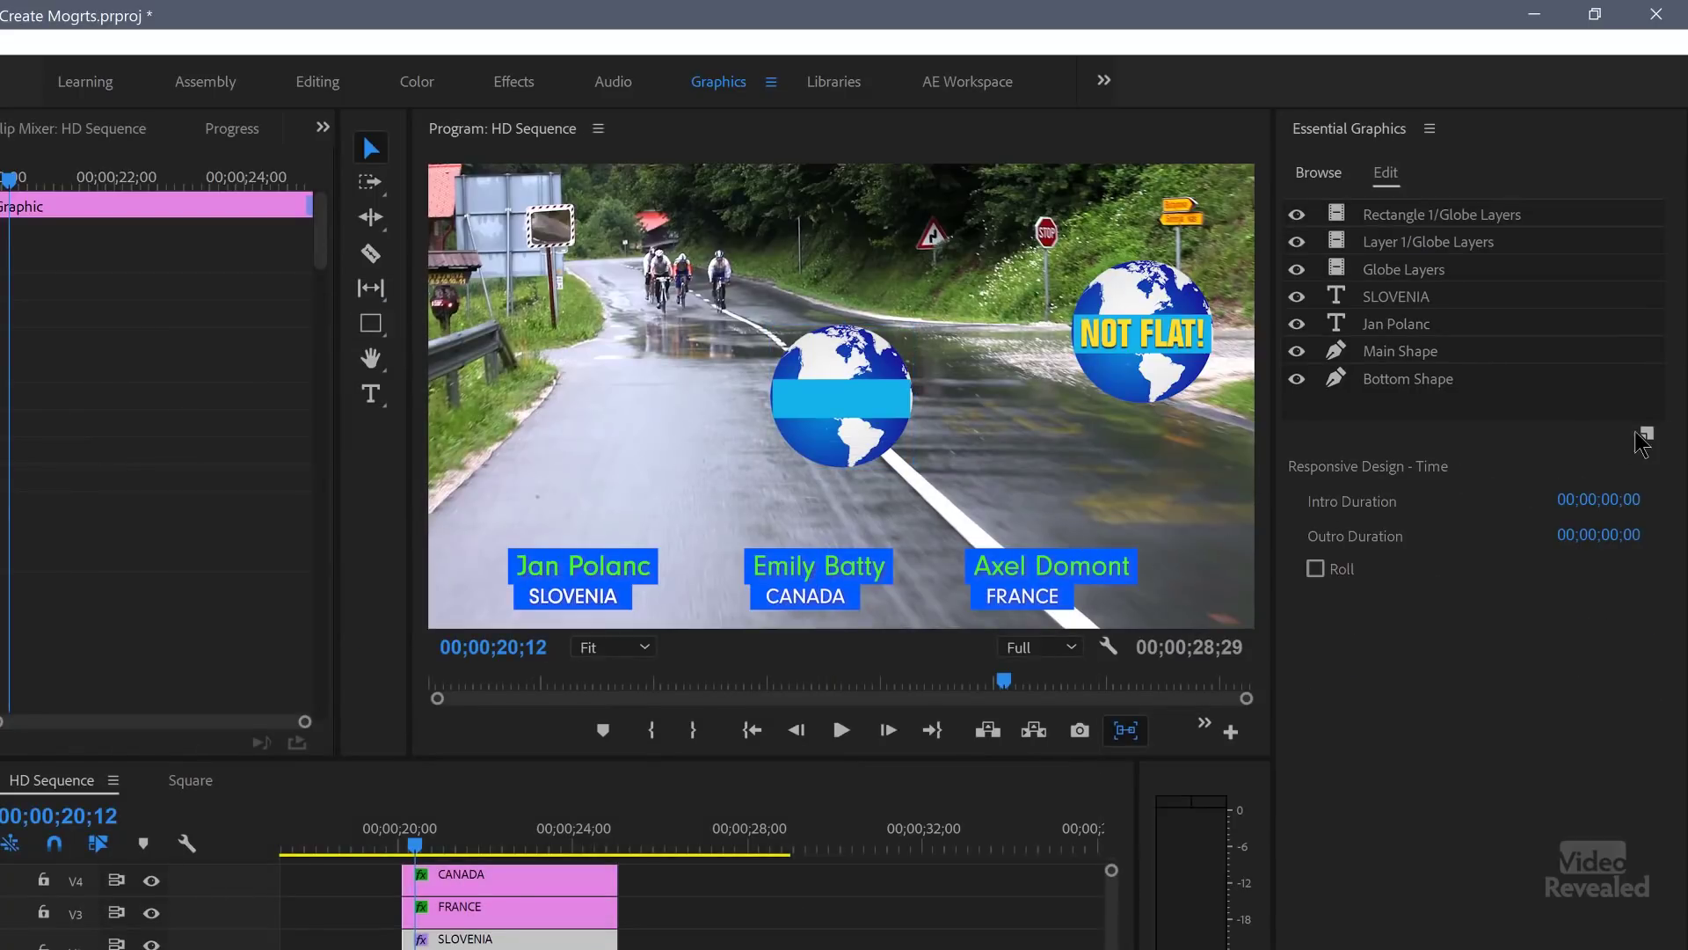
Step: Add only the NOT FLAT! layer of Globe Layers.psd, importing as Merged Layers with Rectangle 1 and Layer 1 excluded
click(1647, 434)
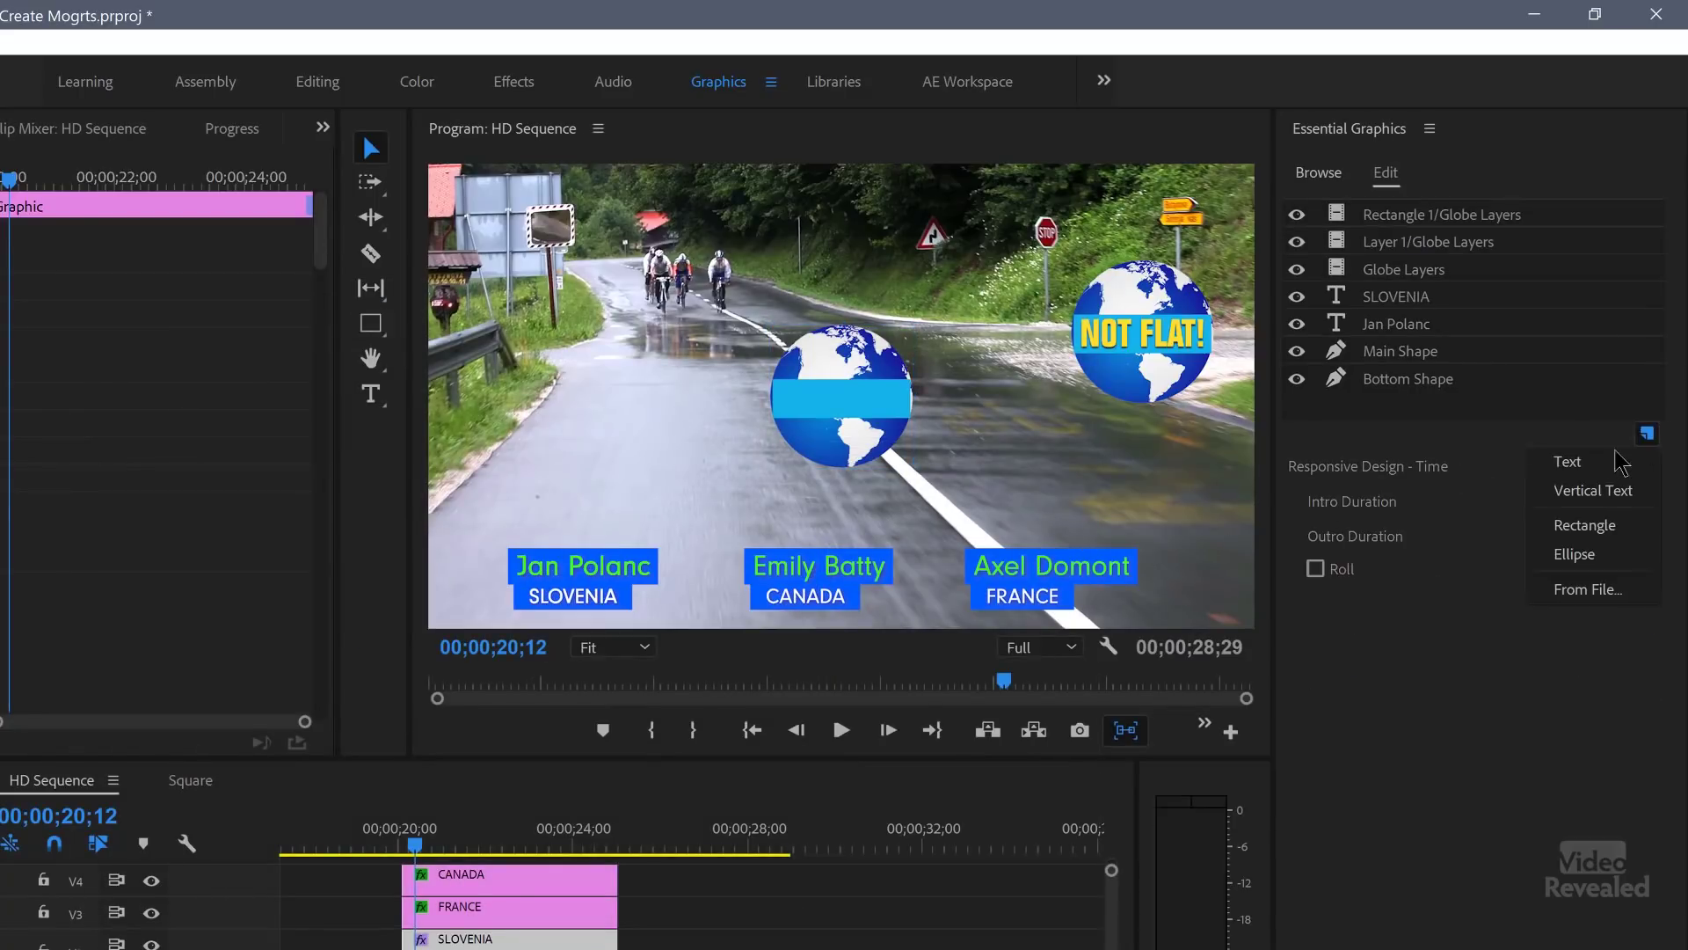
click(1611, 588)
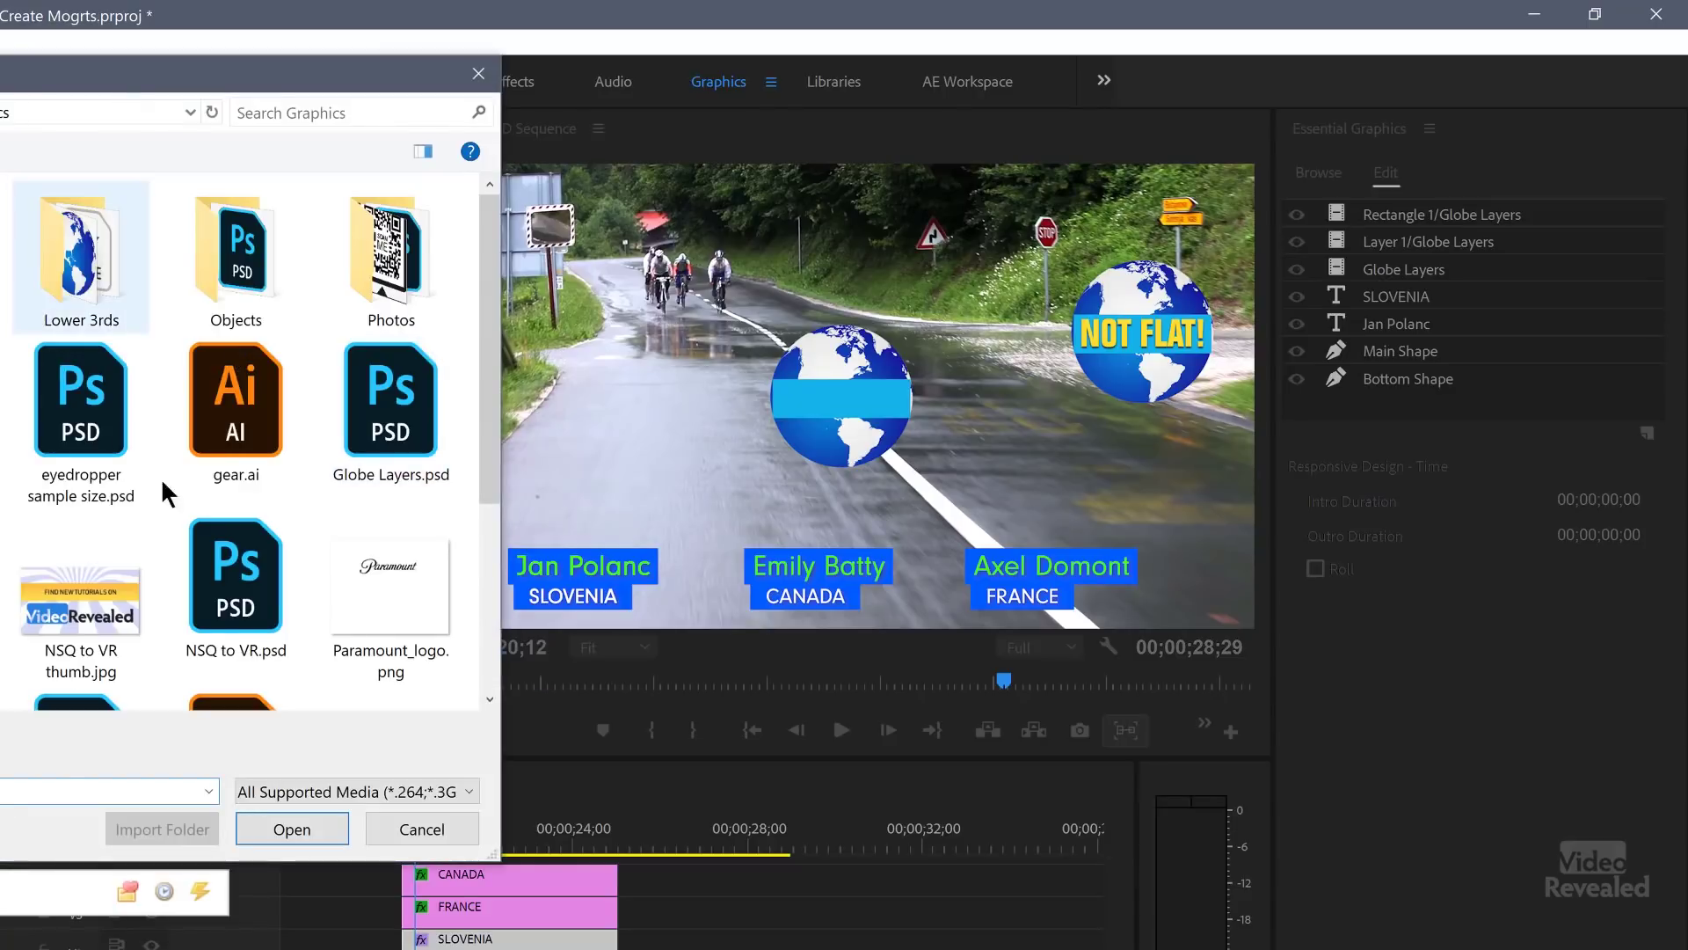
double_click(403, 430)
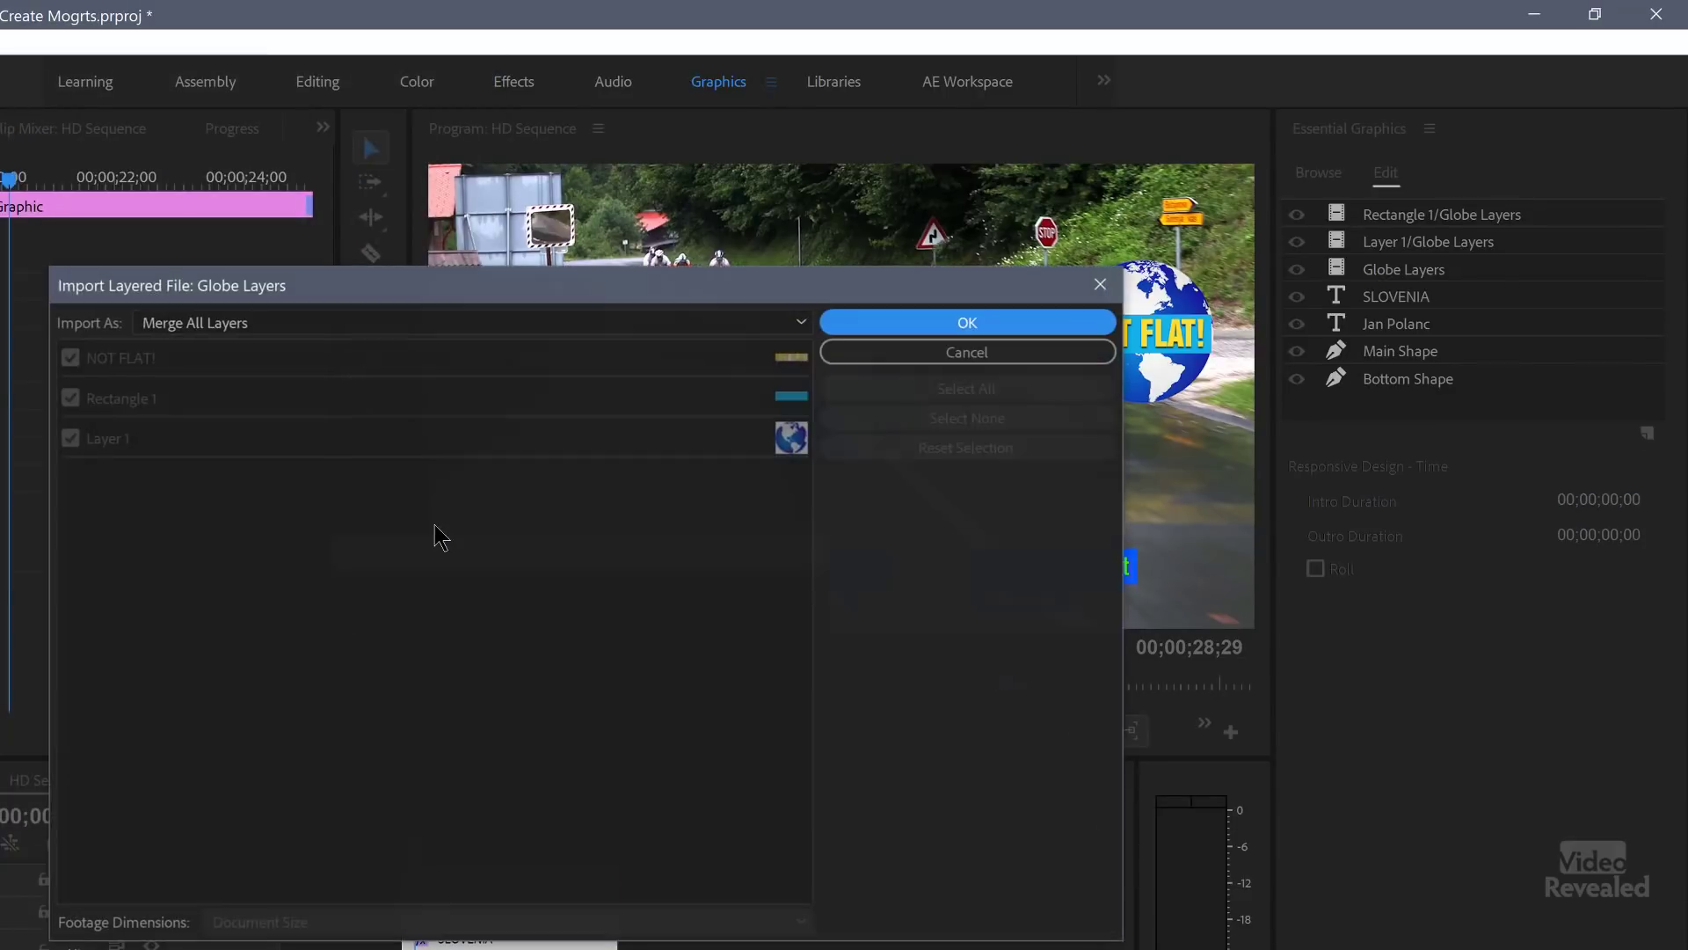
click(180, 323)
click(201, 376)
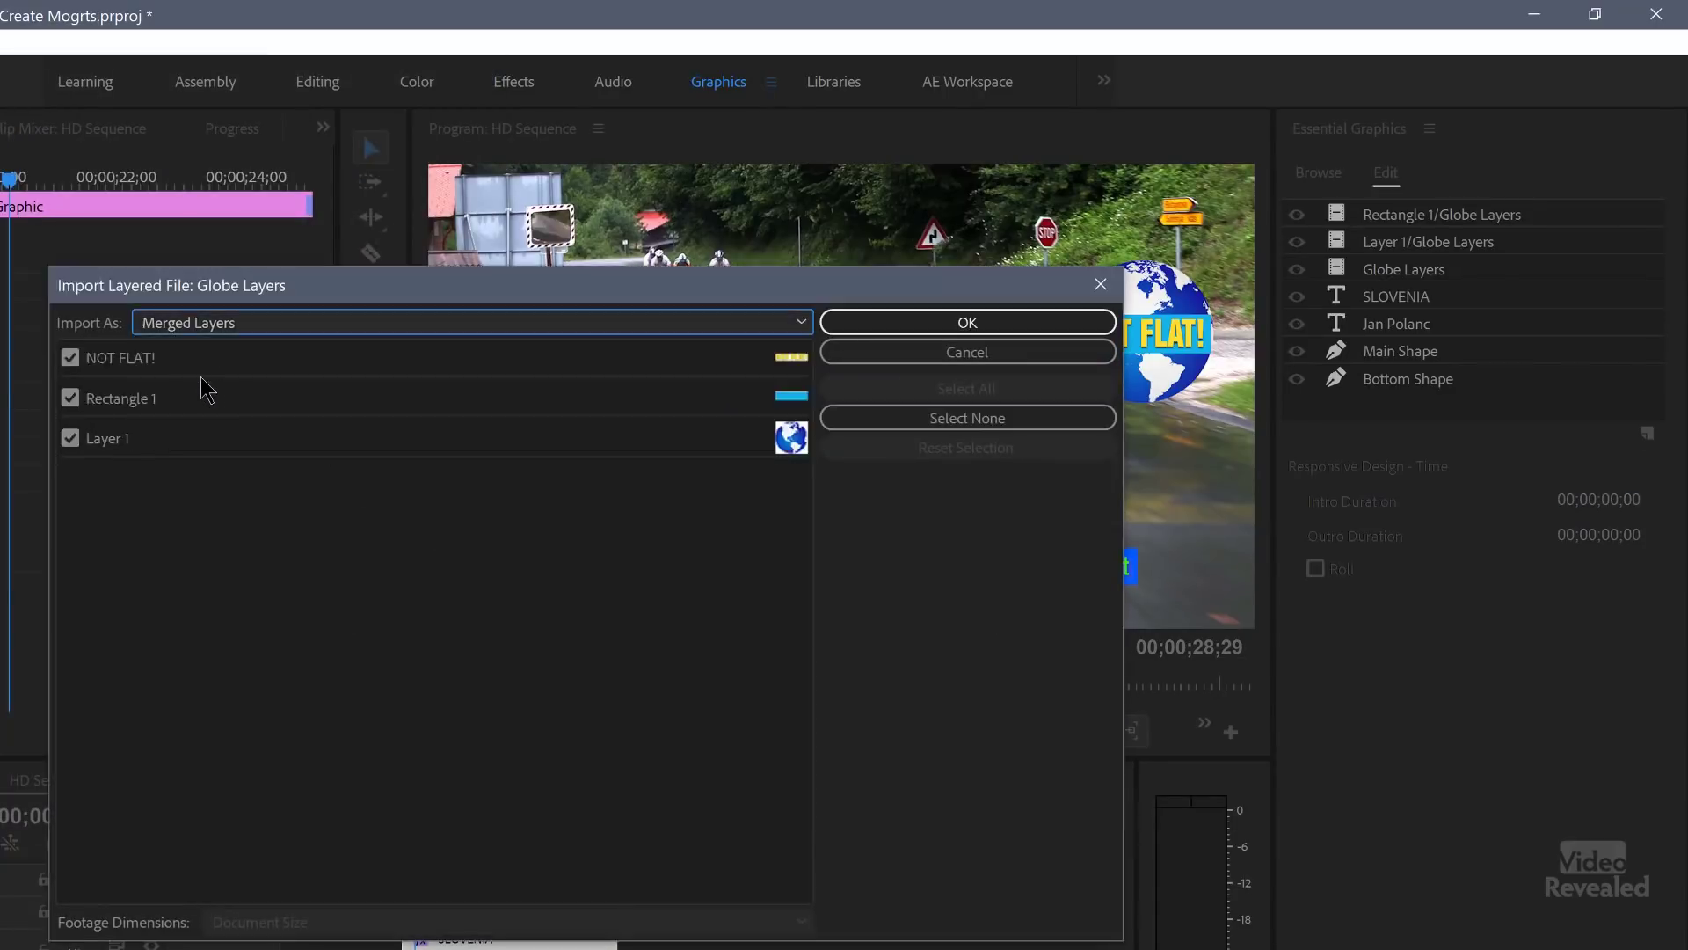
click(72, 398)
click(71, 438)
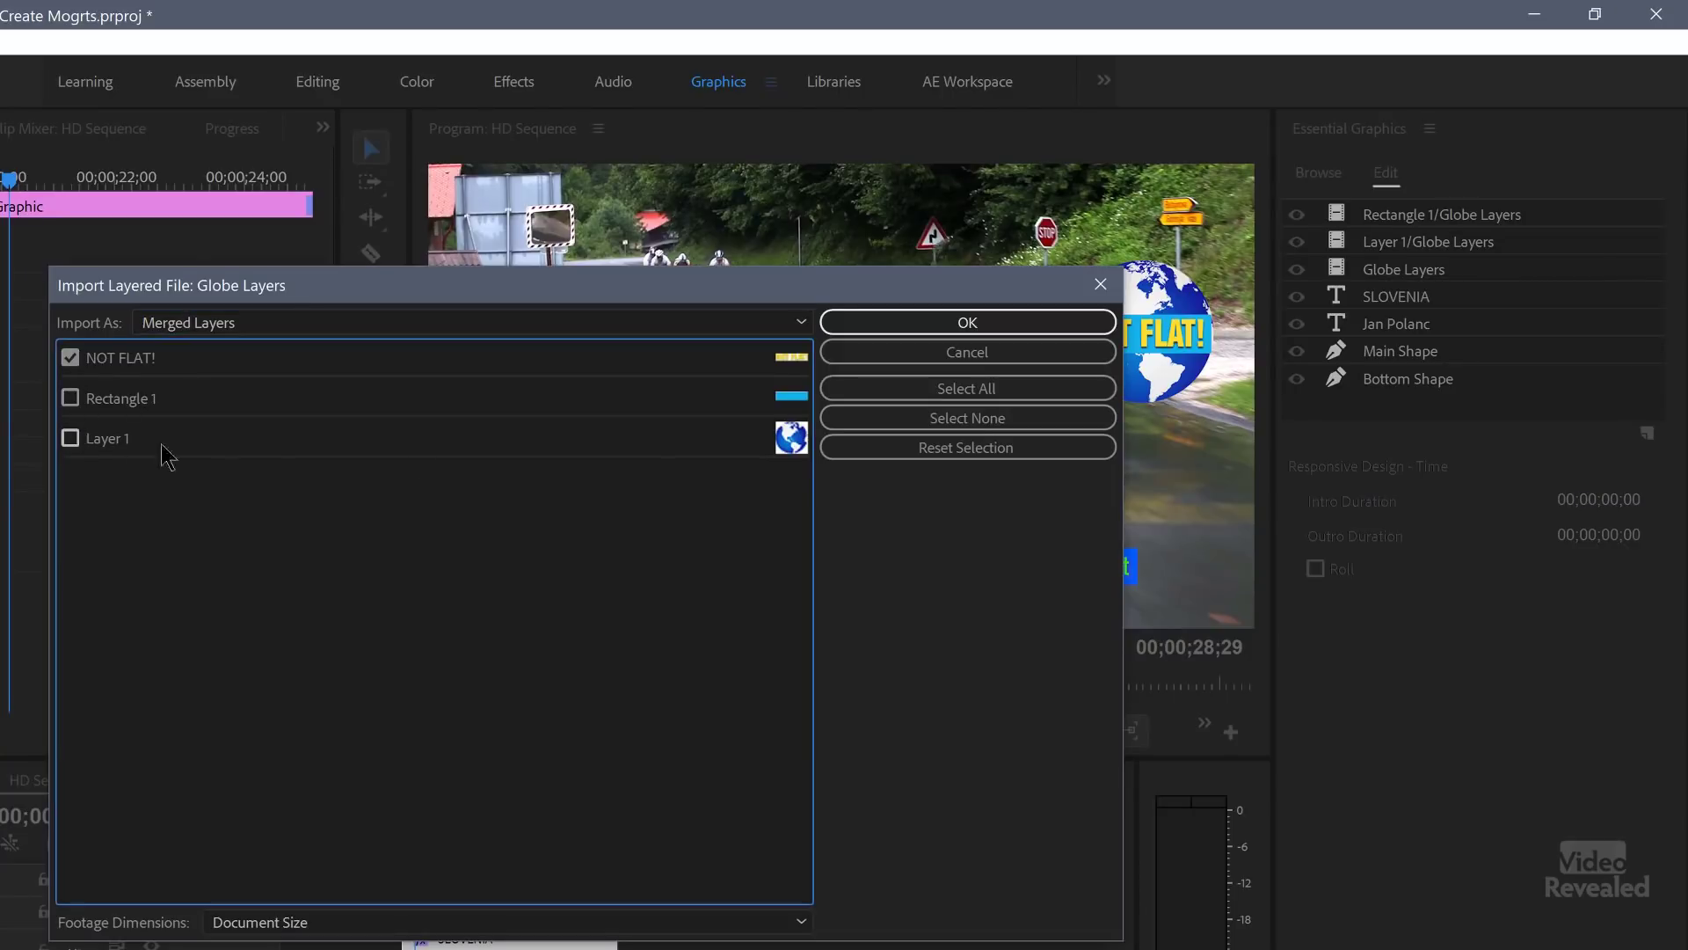
click(952, 326)
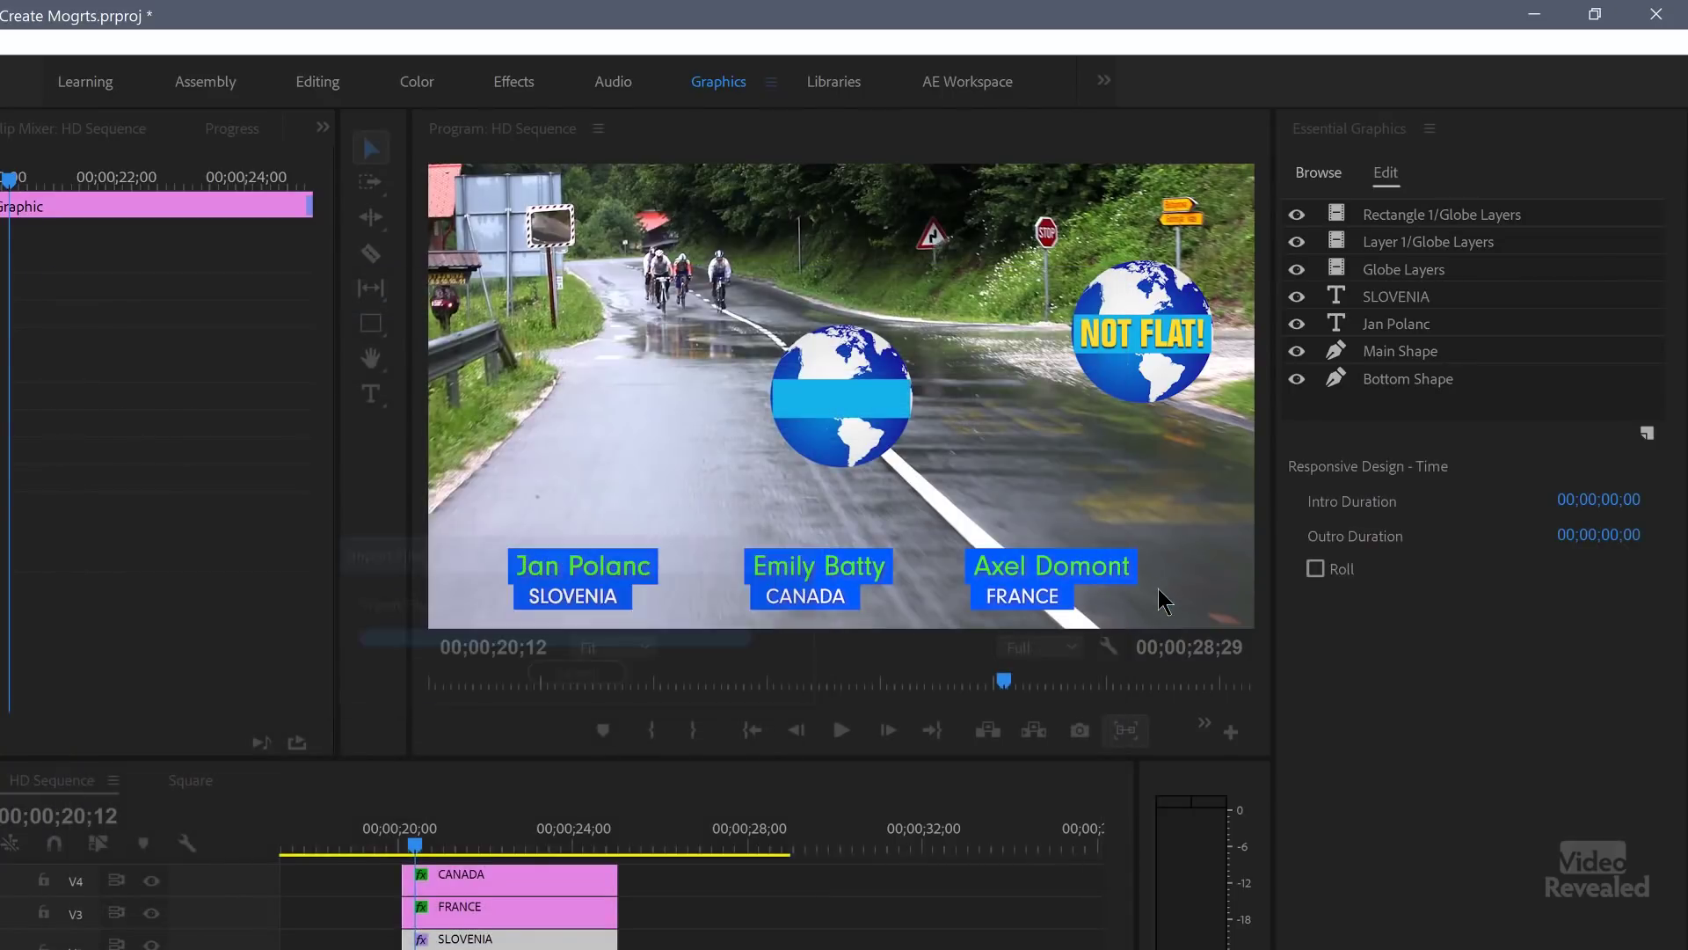
Step: Spread the separately imported rectangle, globe and NOT FLAT! layers apart in the frame so each stands alone
drag(882, 396, 968, 349)
drag(832, 401, 748, 321)
click(902, 475)
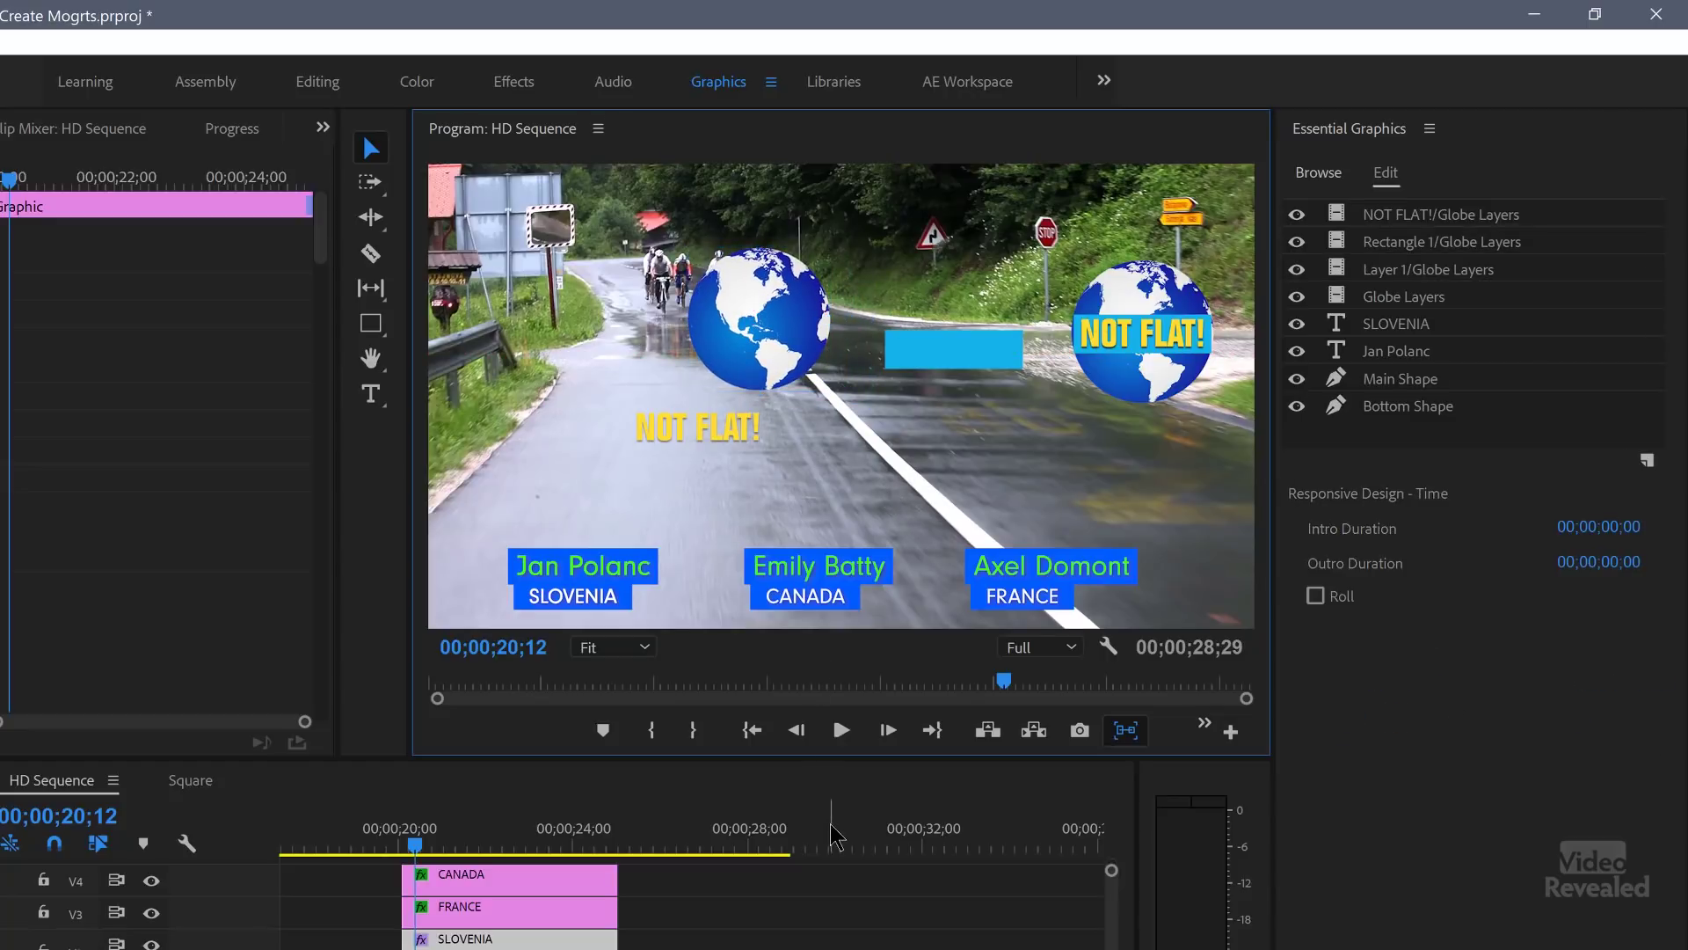
Step: Create a Black Video clip and place it on V1 in the empty area after the cyclist footage, around 00;00;30;19
scroll(802, 848, down, 2)
scroll(797, 846, down, 1)
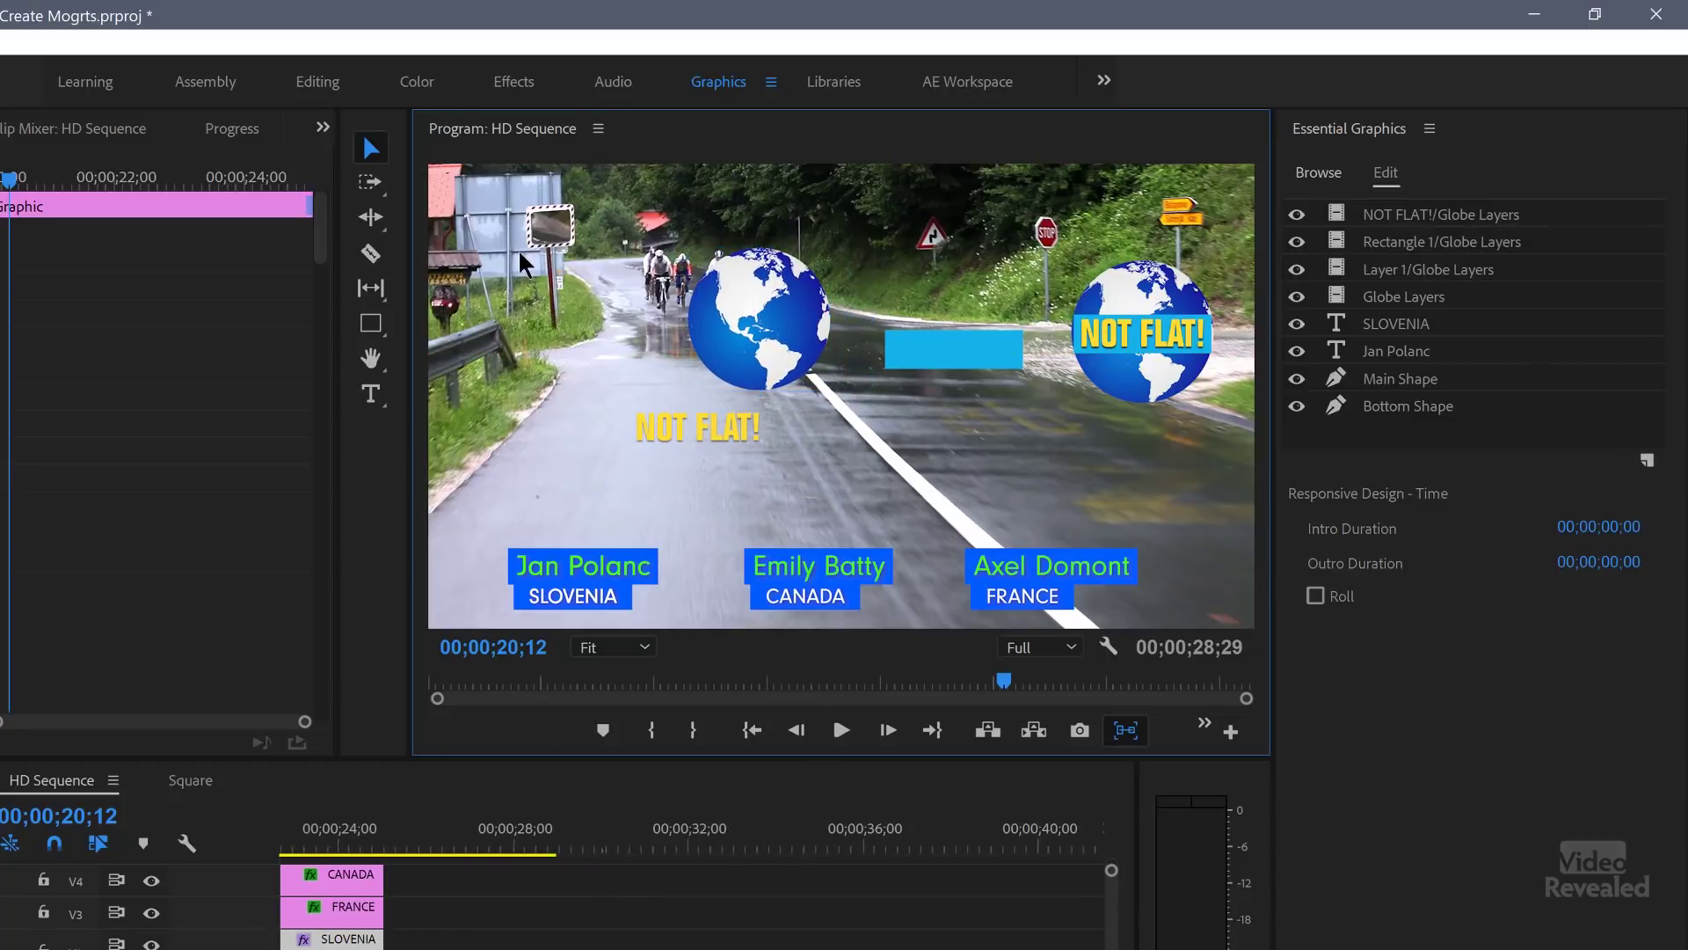
click(579, 842)
click(631, 844)
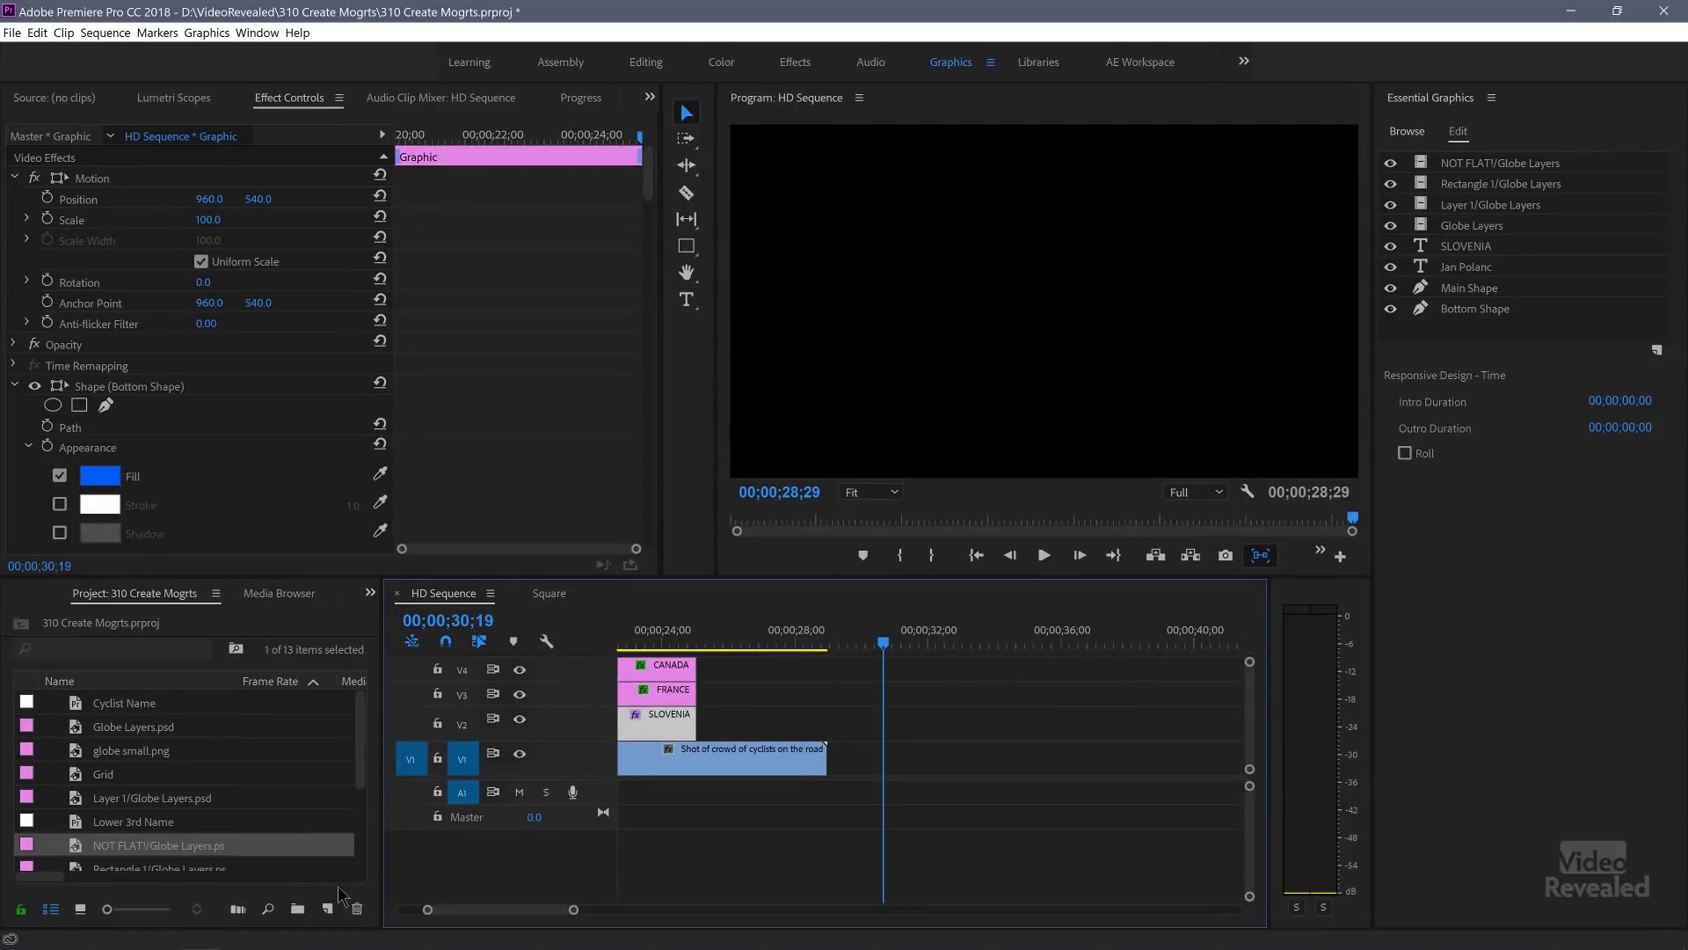
click(327, 909)
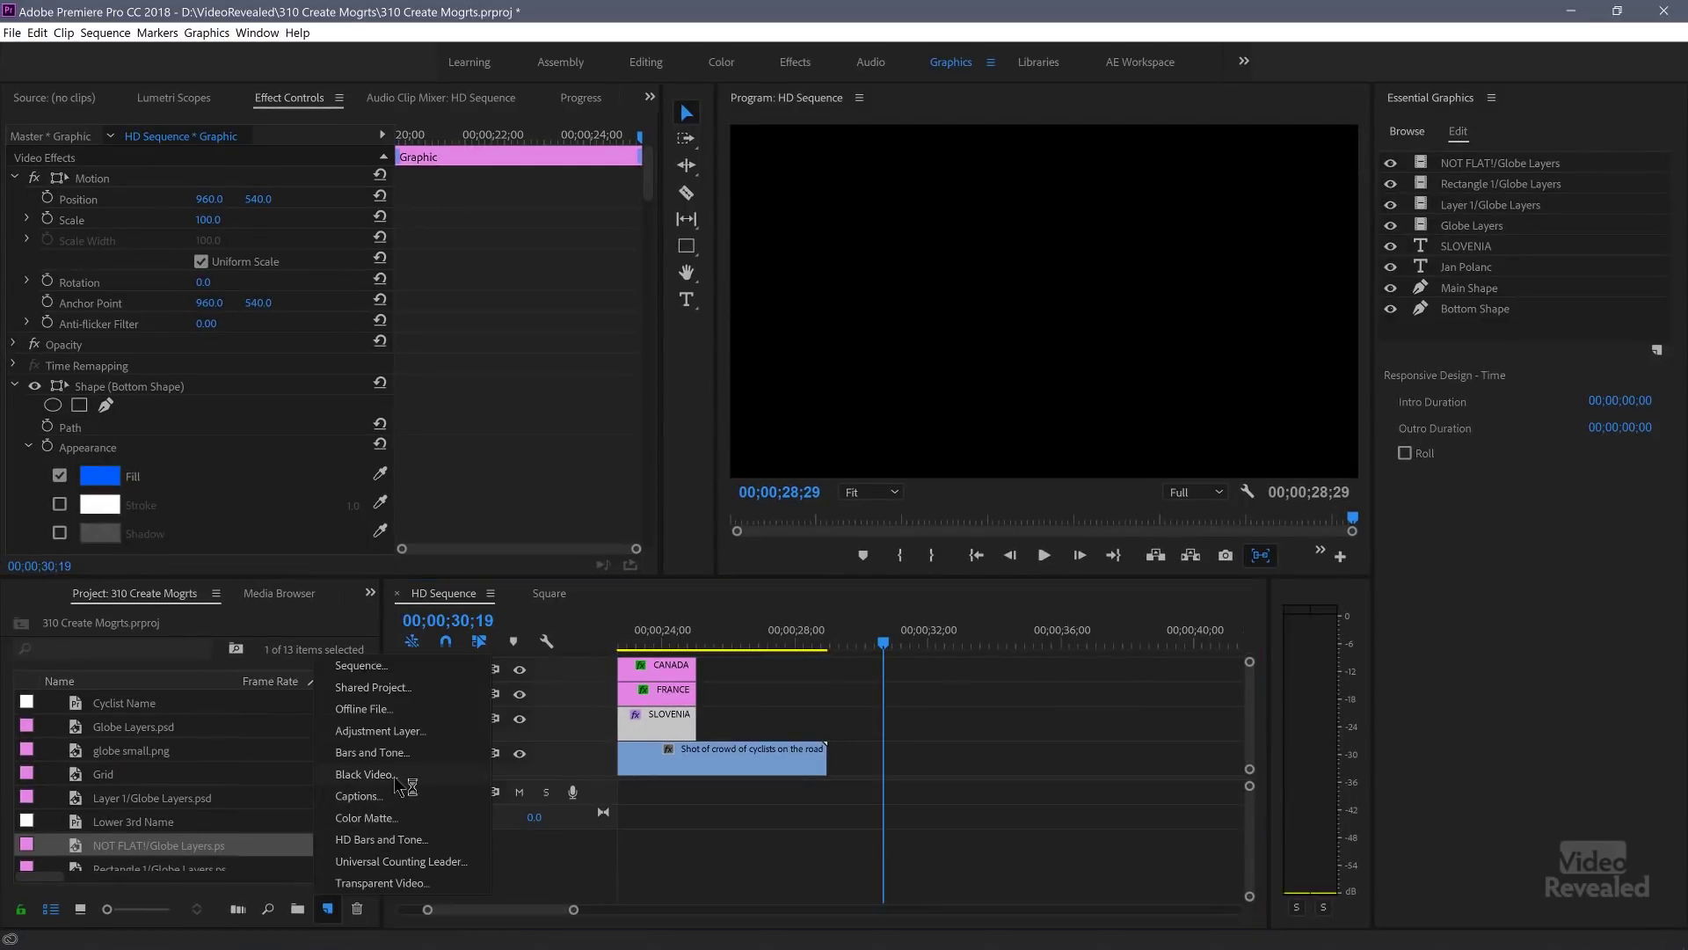
click(364, 774)
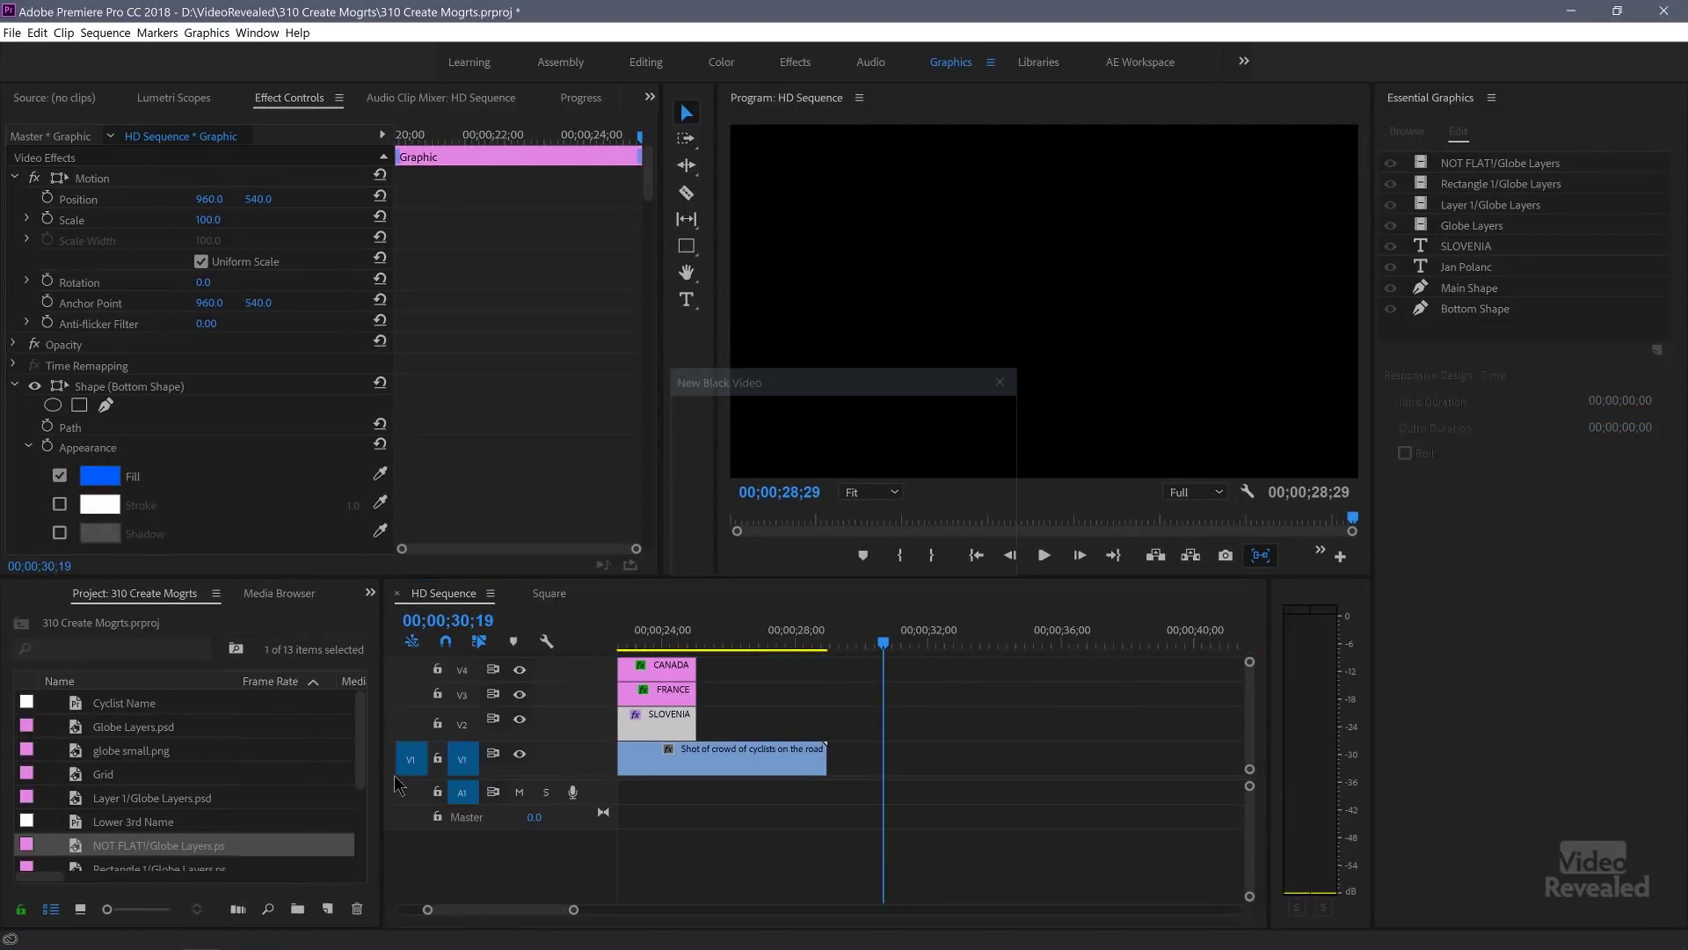
click(895, 556)
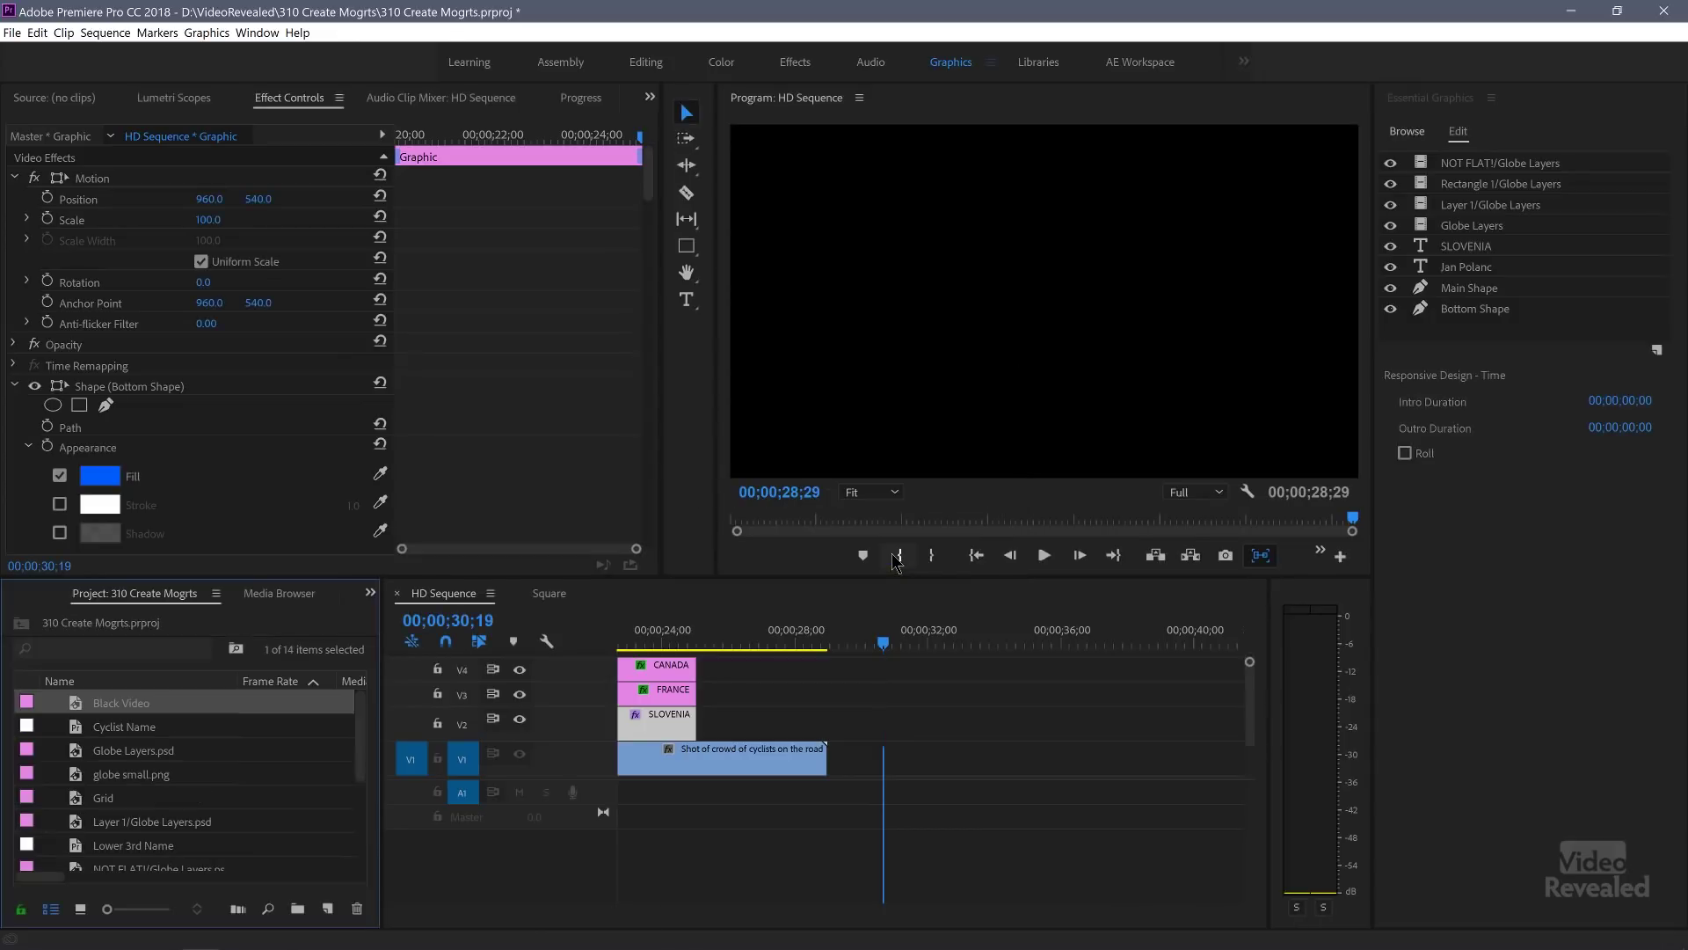
drag(207, 725, 884, 769)
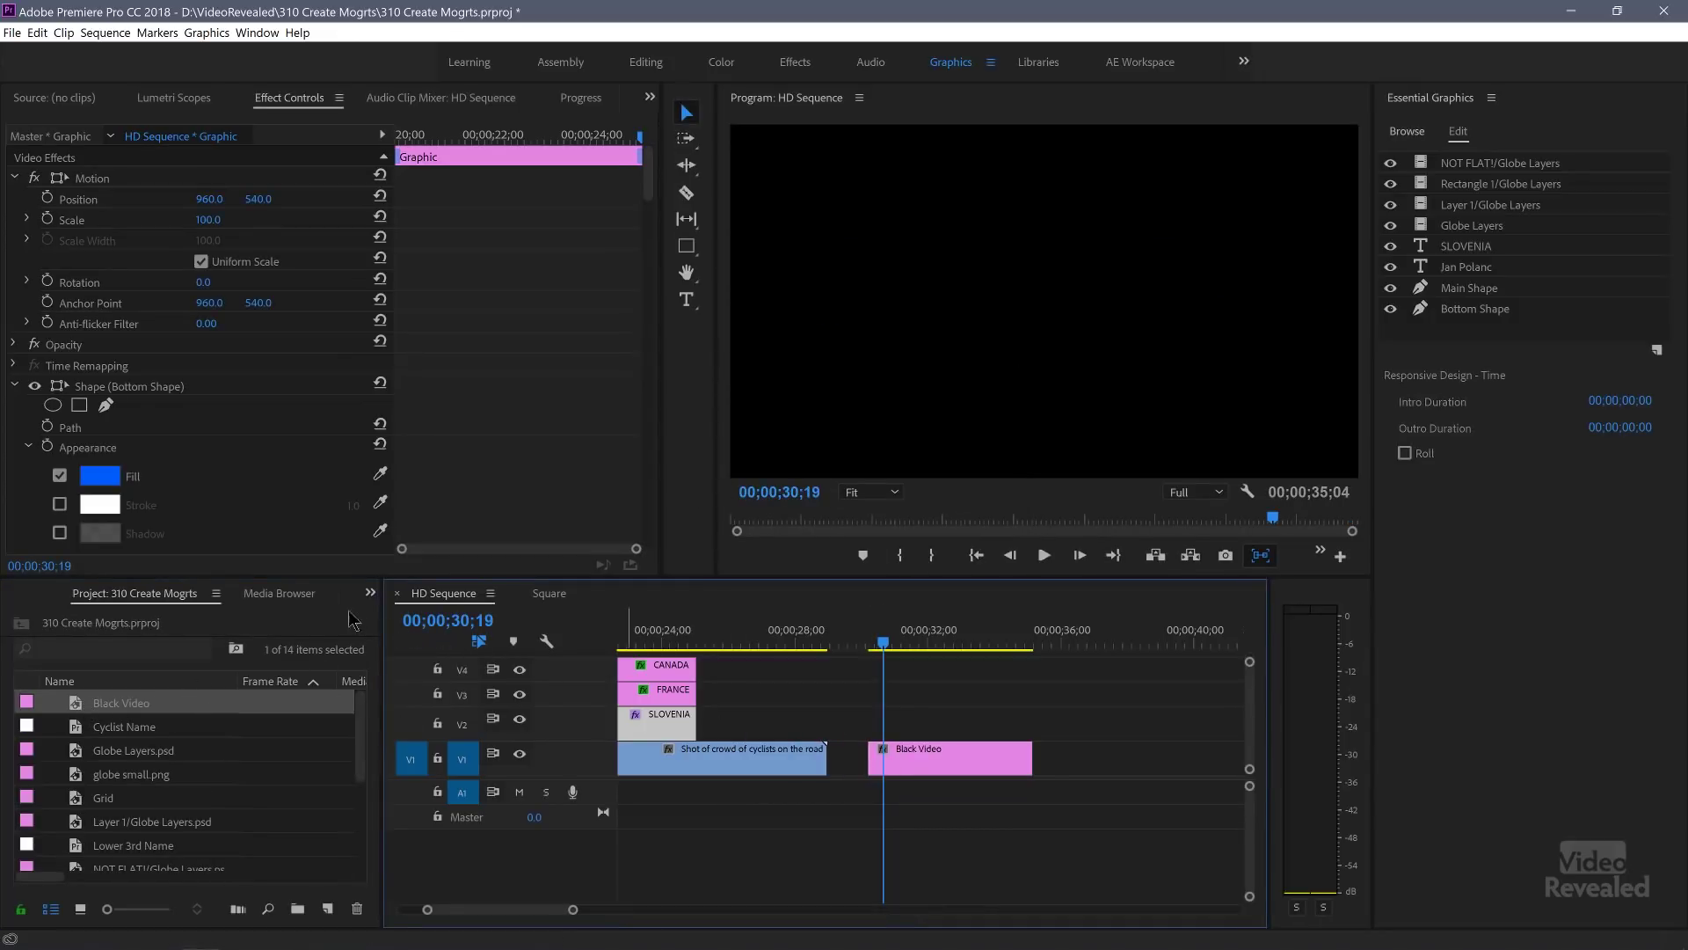
Step: Find the Grid video effect and apply it to the Black Video clip
click(370, 591)
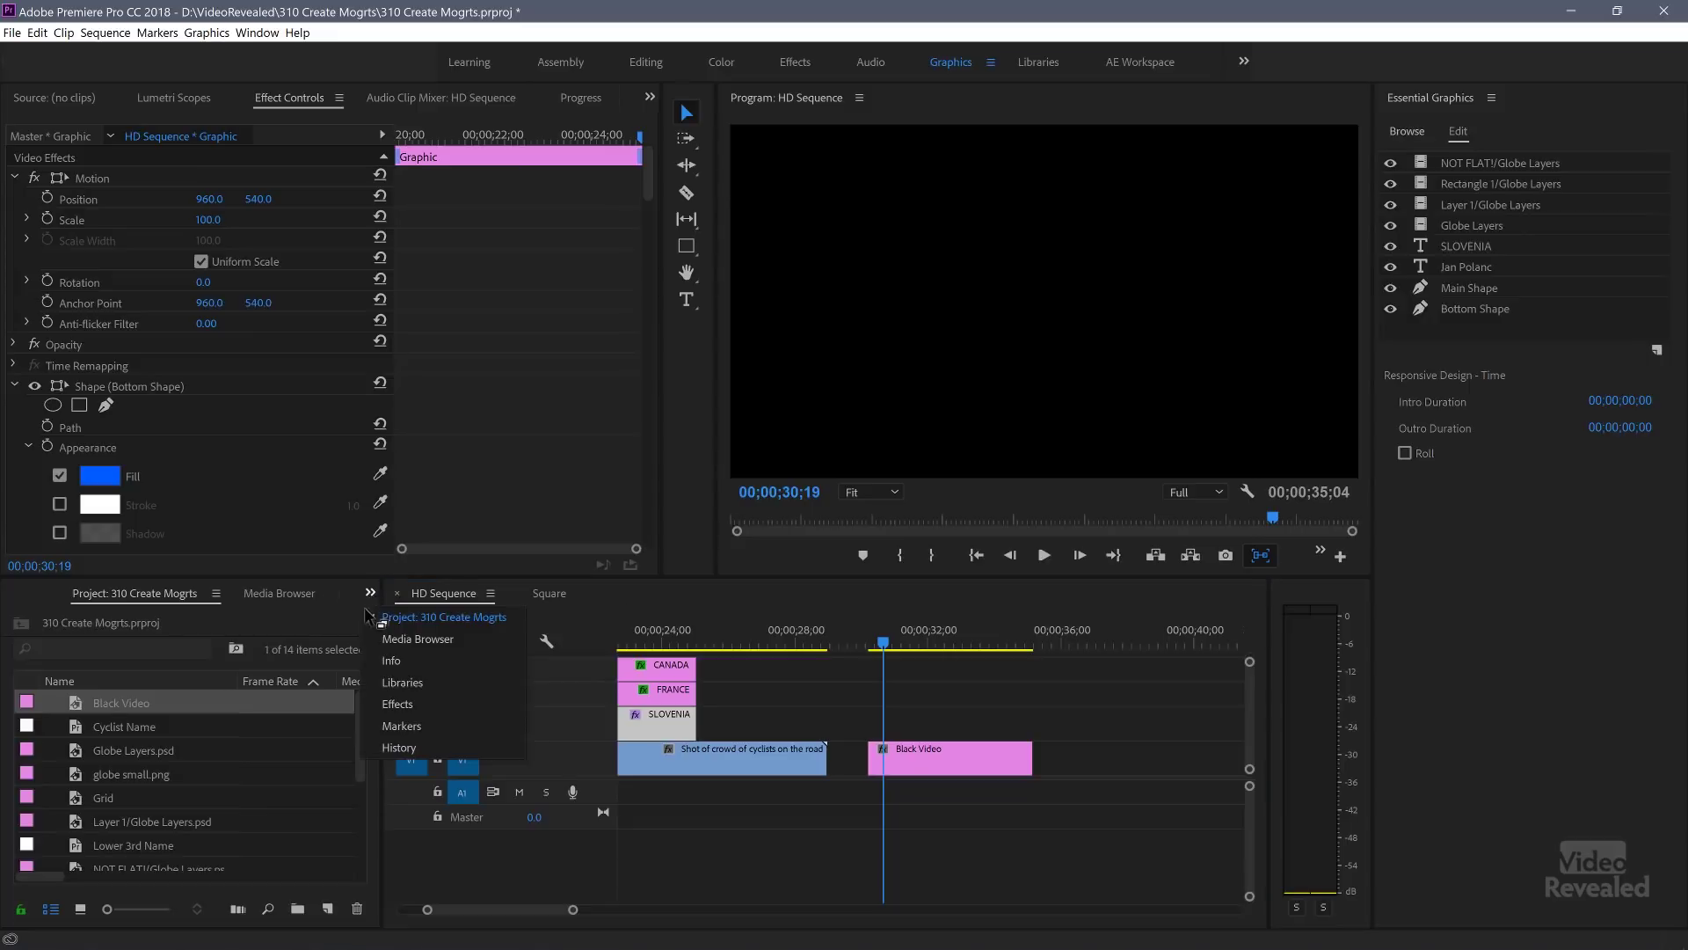
click(414, 704)
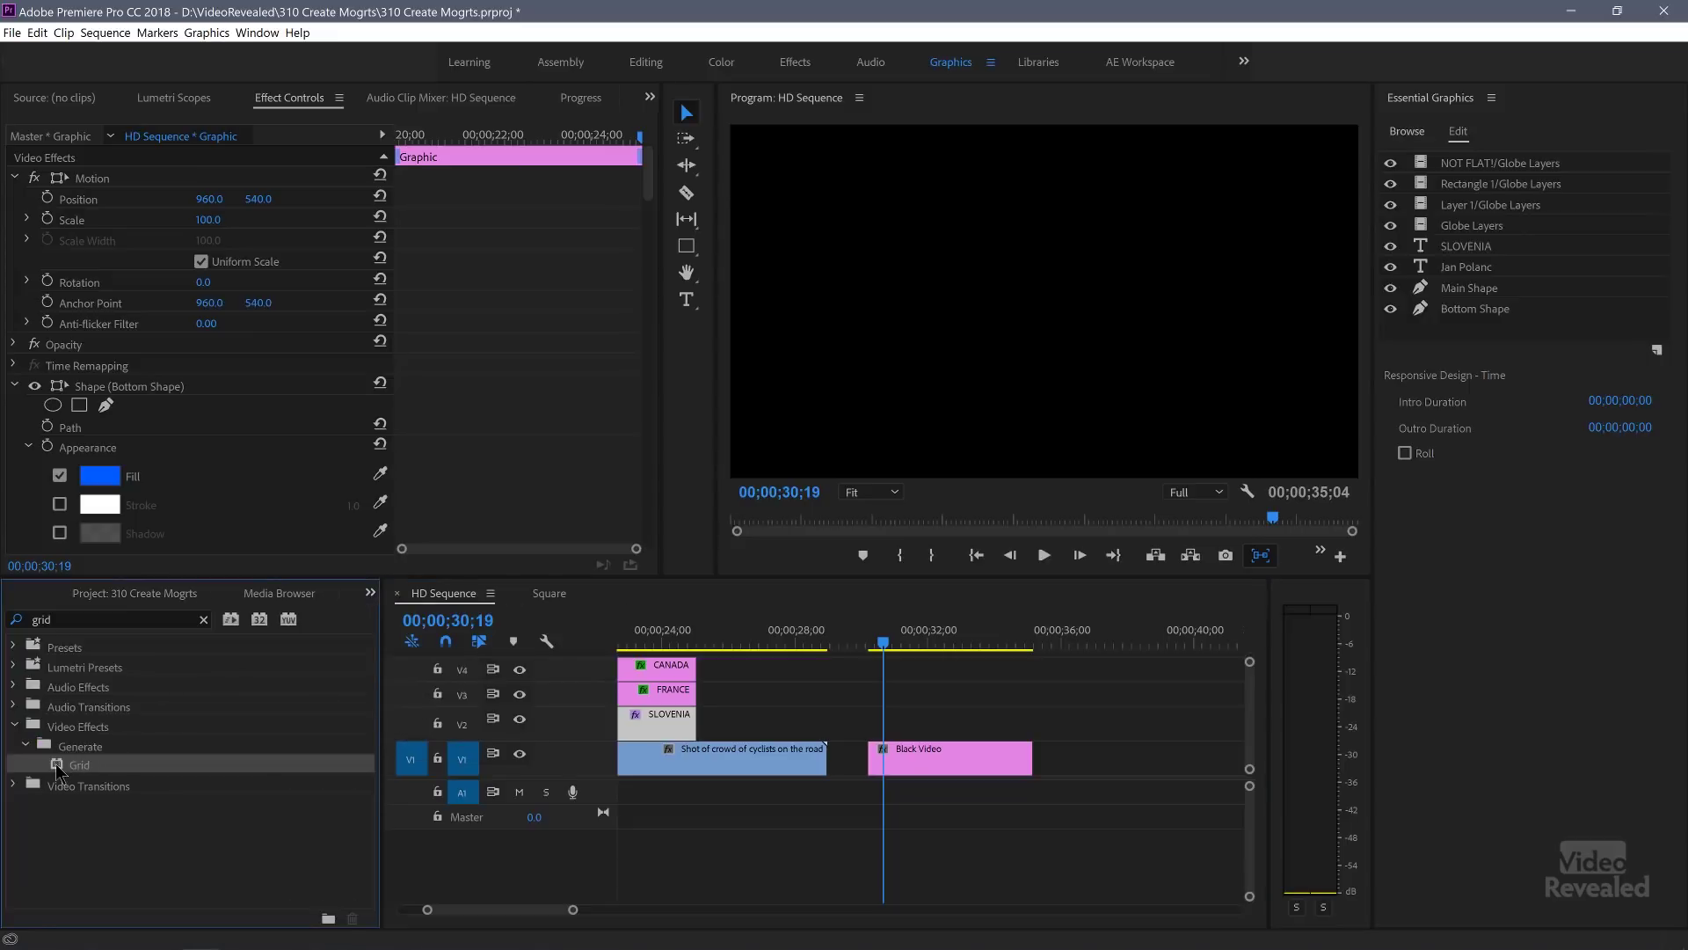
drag(58, 772, 985, 771)
click(985, 771)
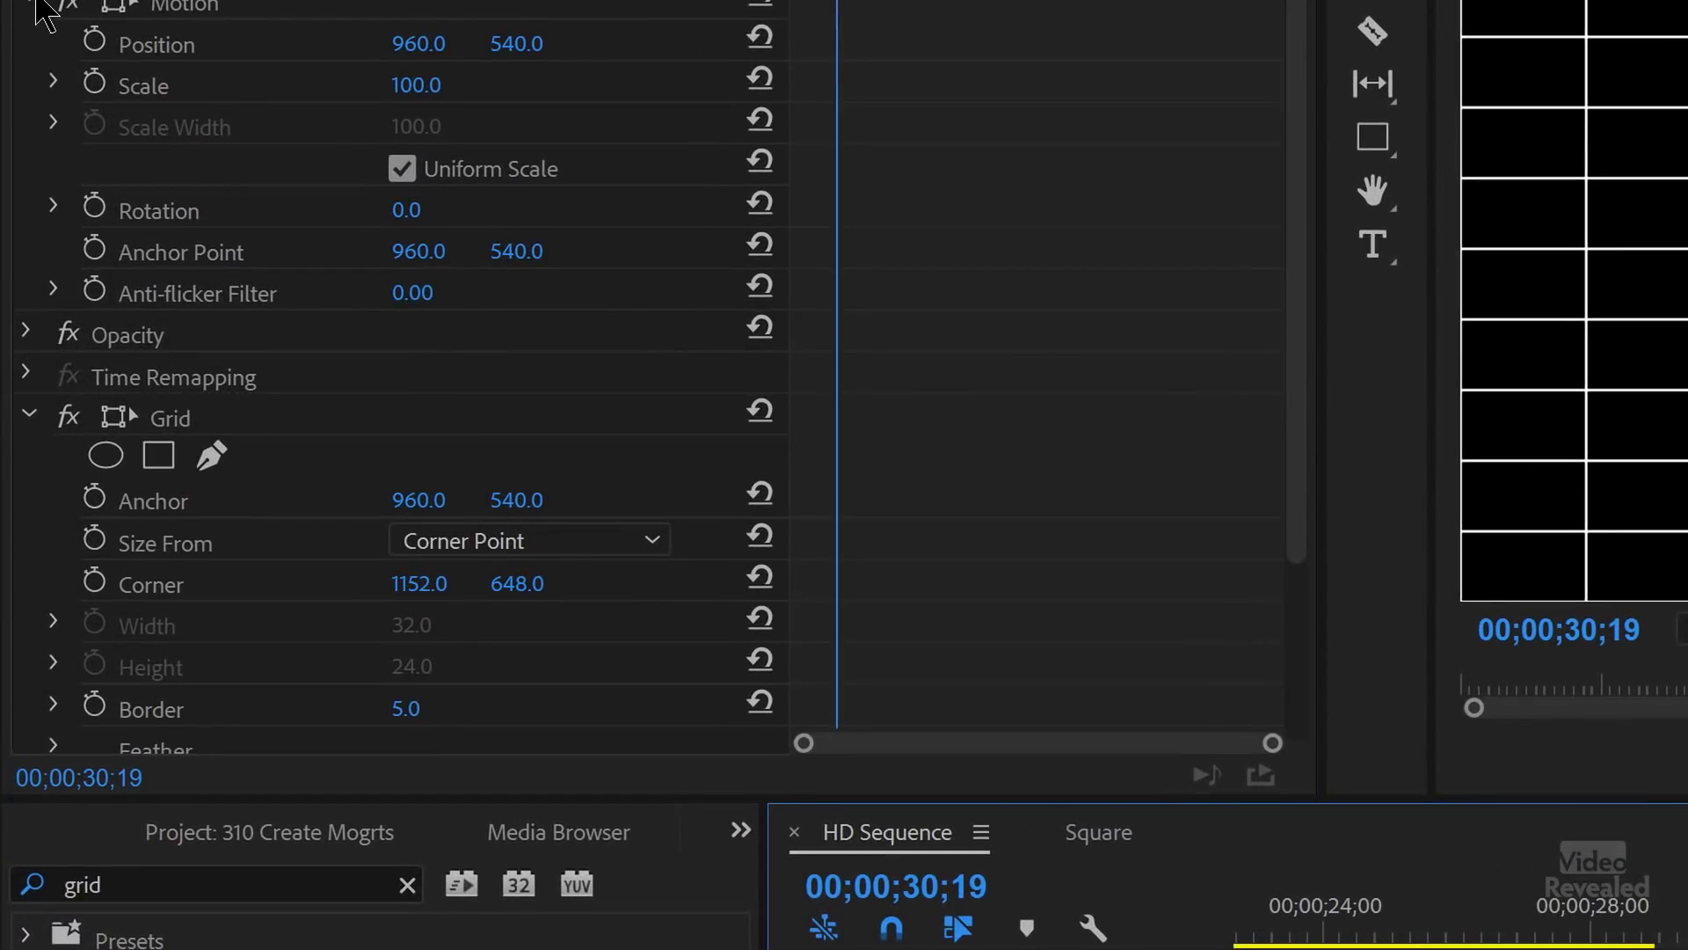
Step: Size the Grid effect from Width & Height Sliders, with width 60, height 60 and border 1
scroll(35, 36, down, 5)
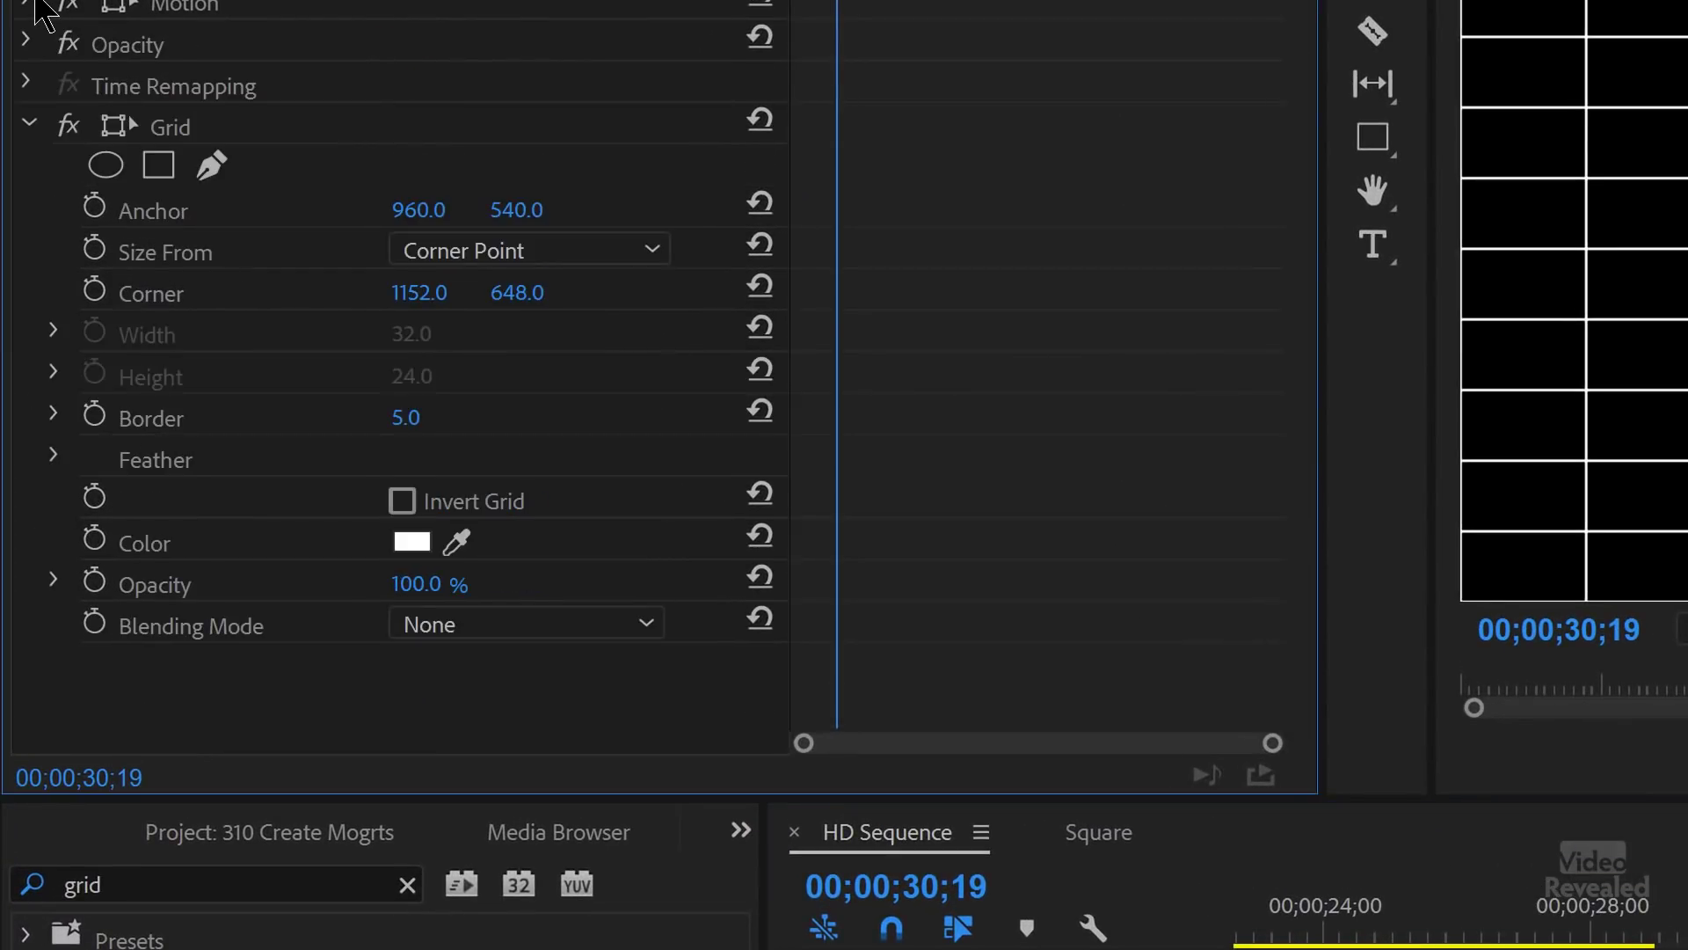
click(618, 253)
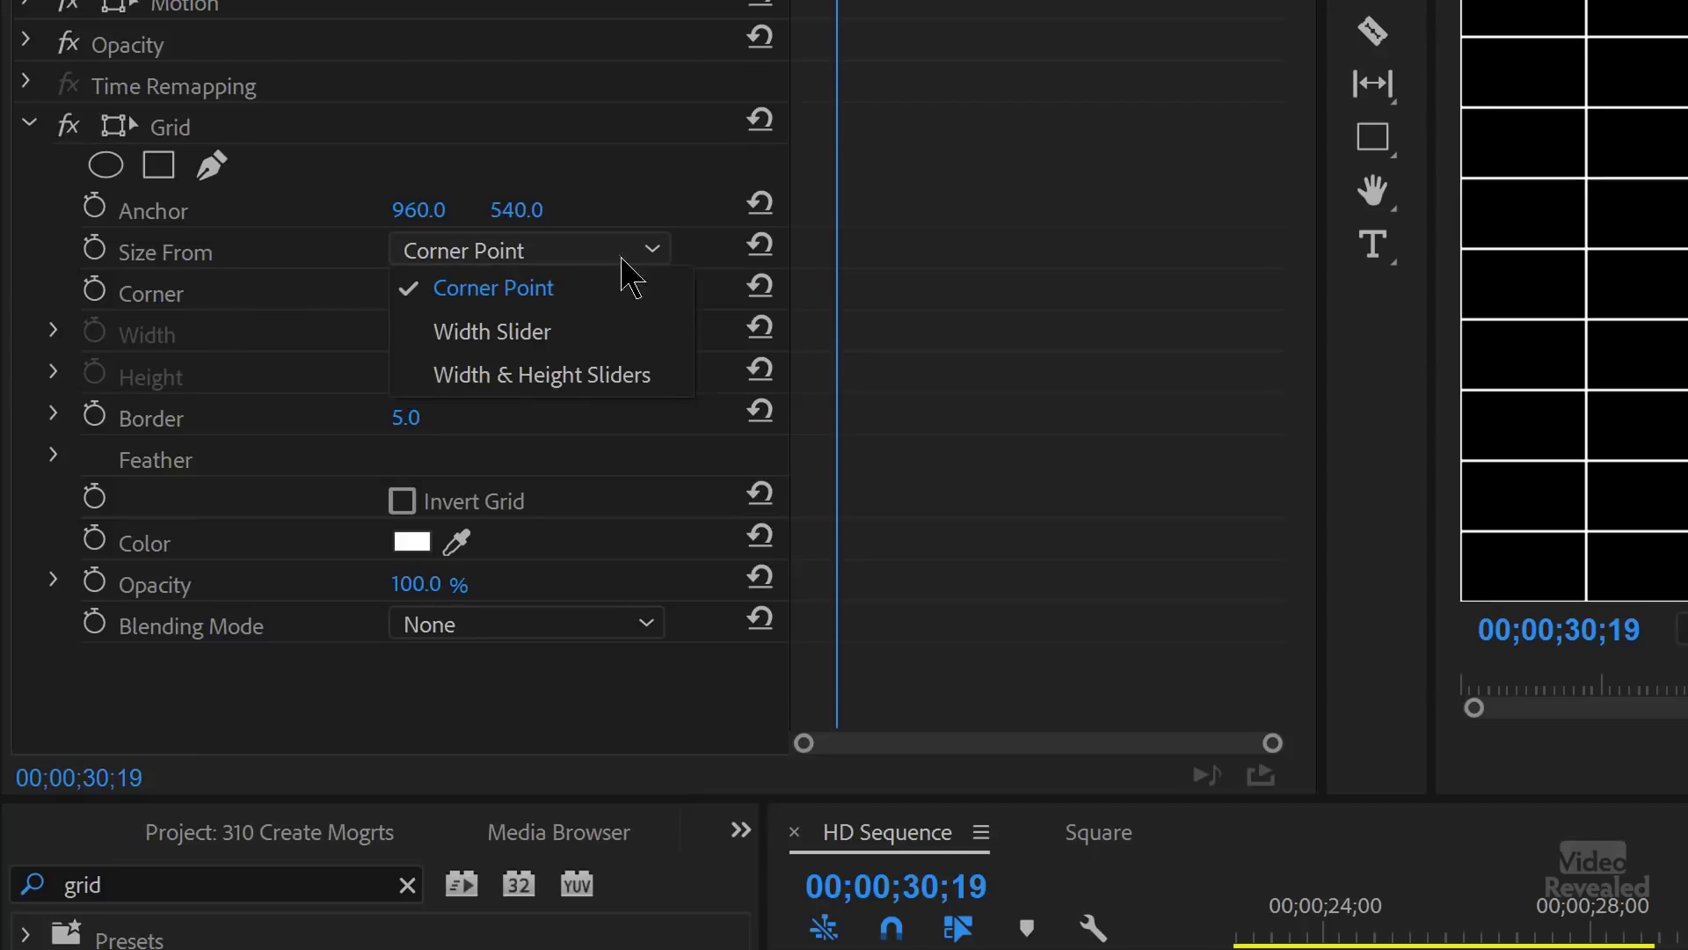
click(581, 378)
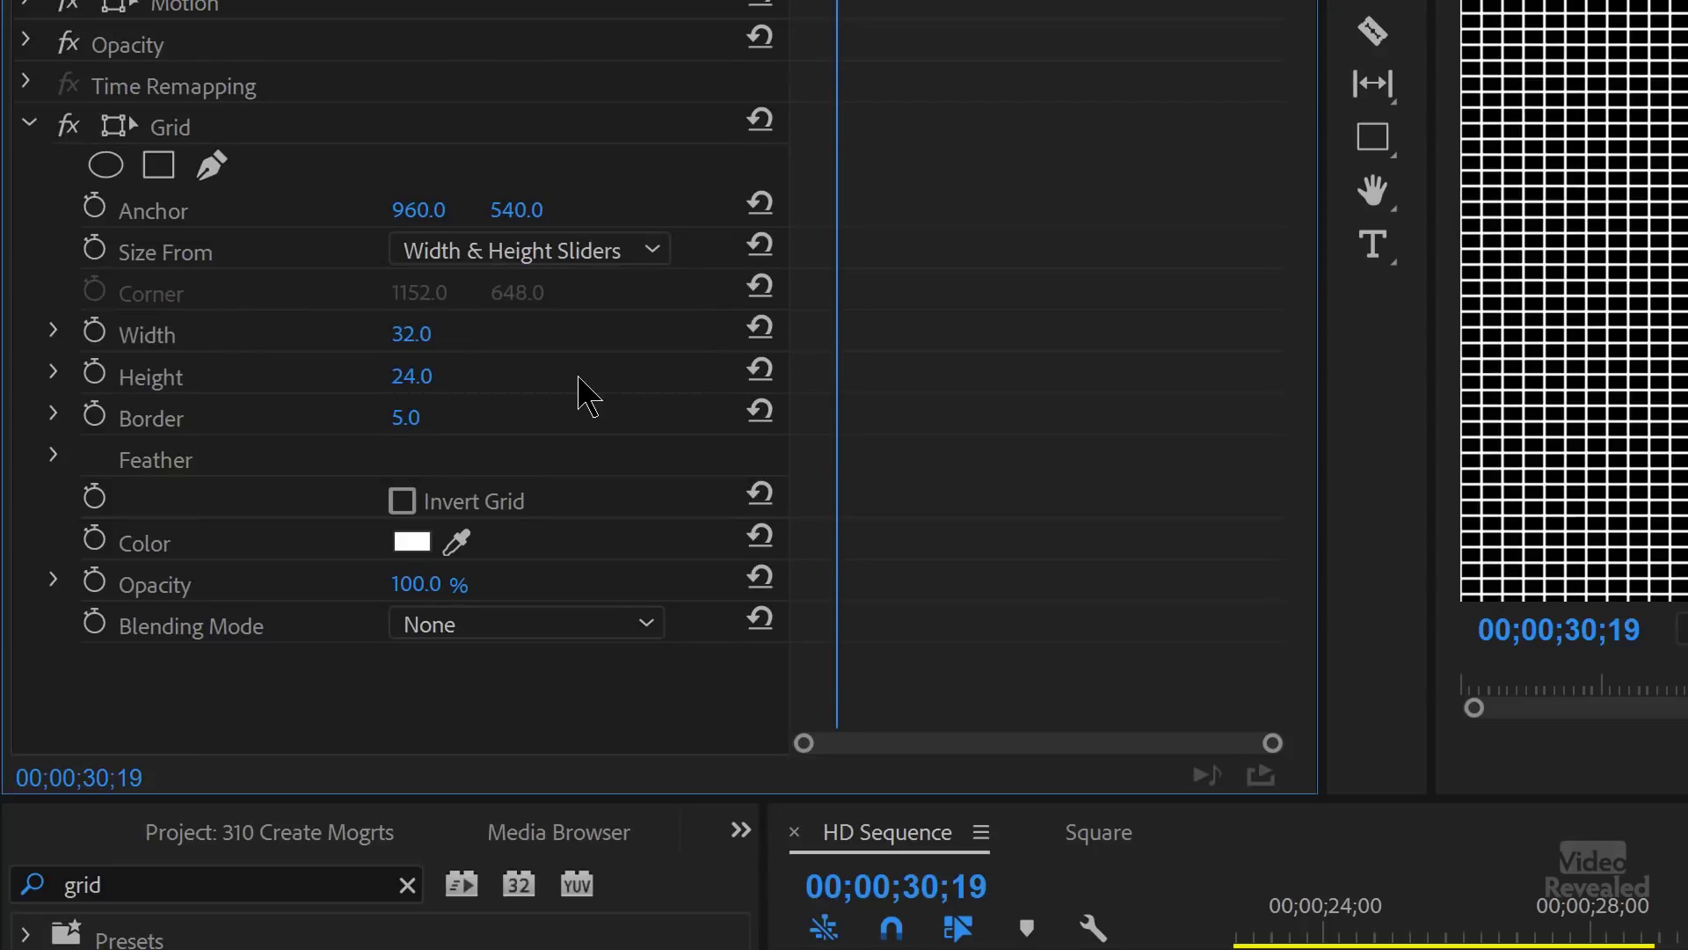
click(411, 337)
text(6)
key(Tab)
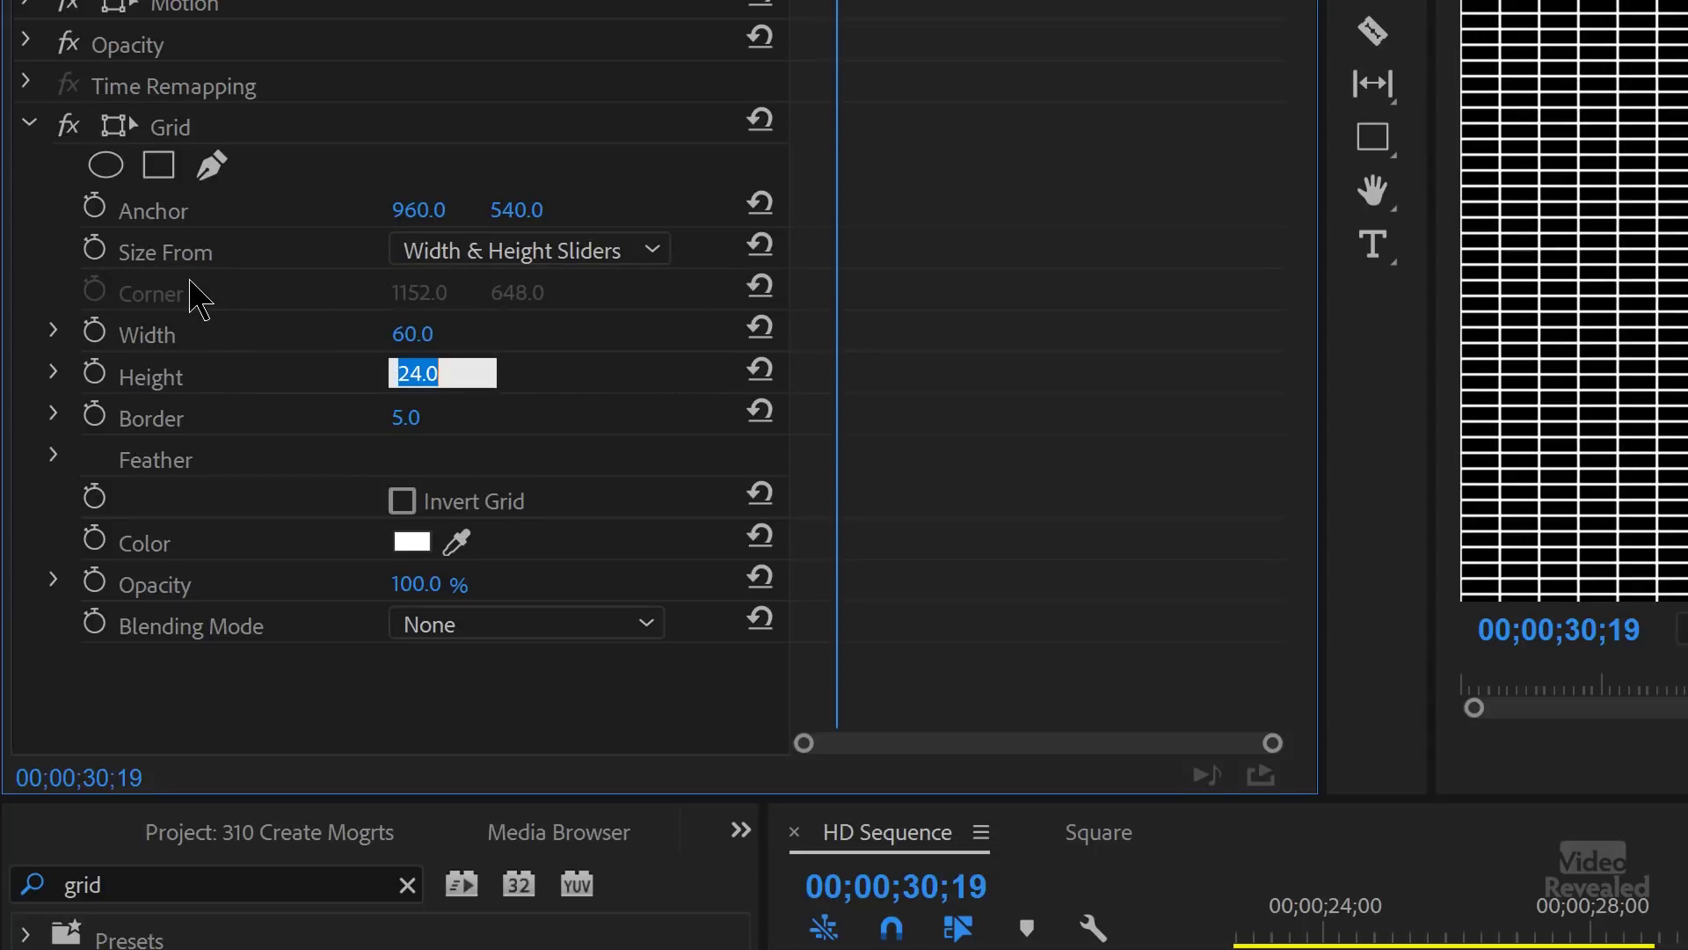
text(60)
key(Tab)
text(1)
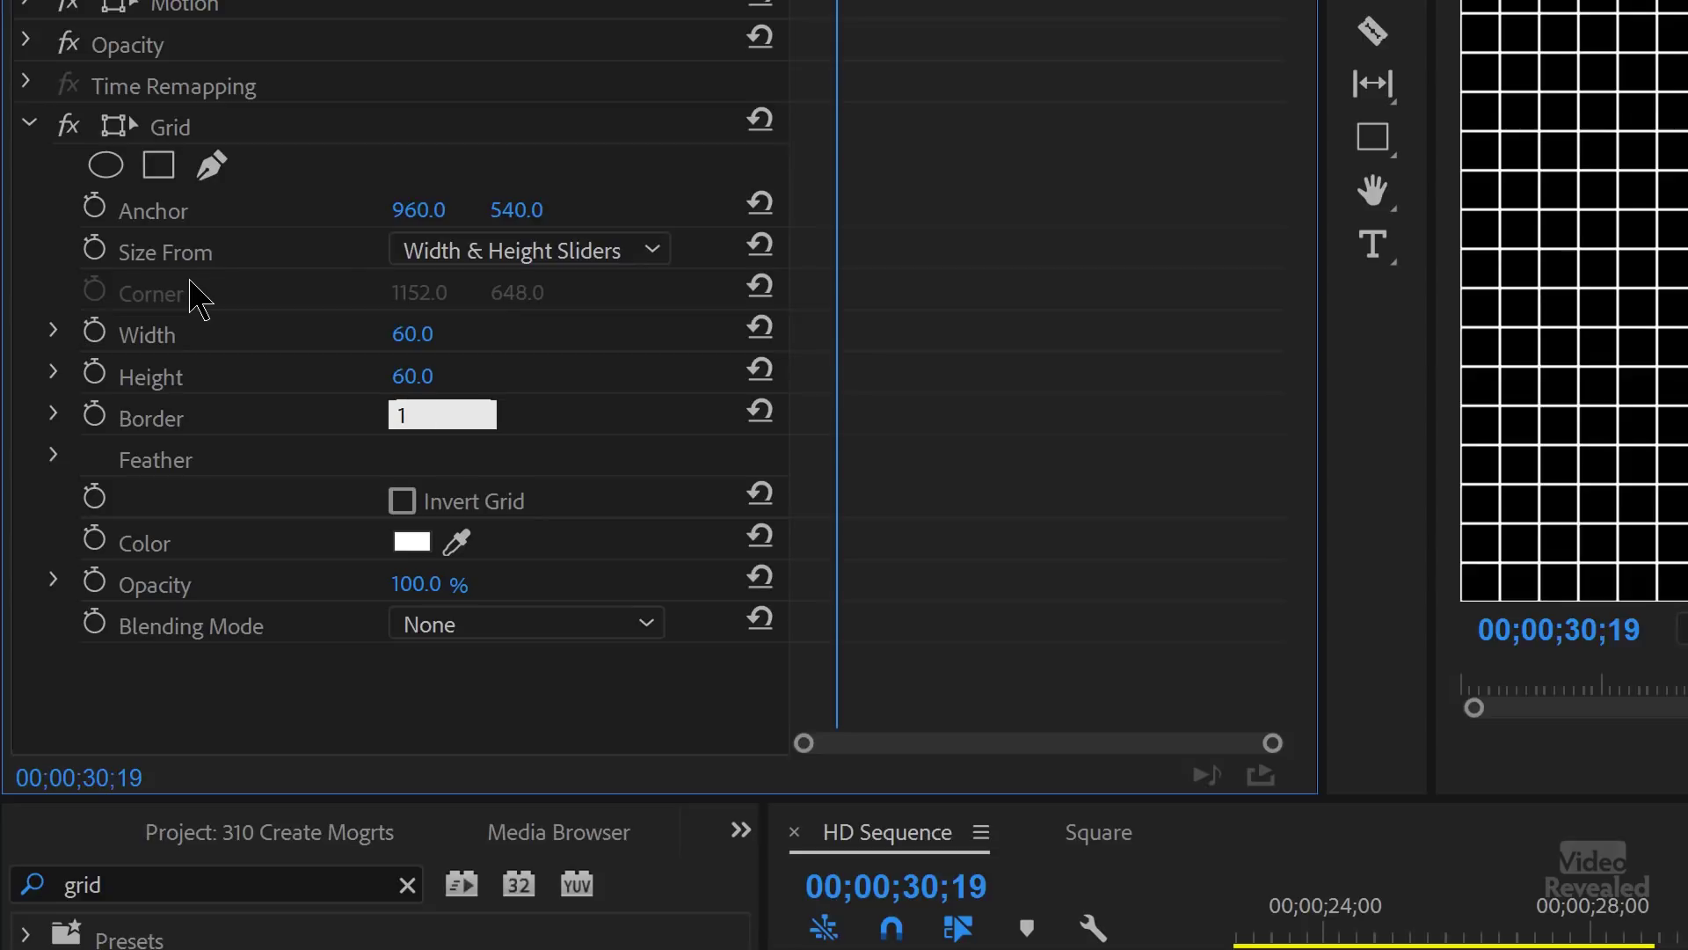
key(Return)
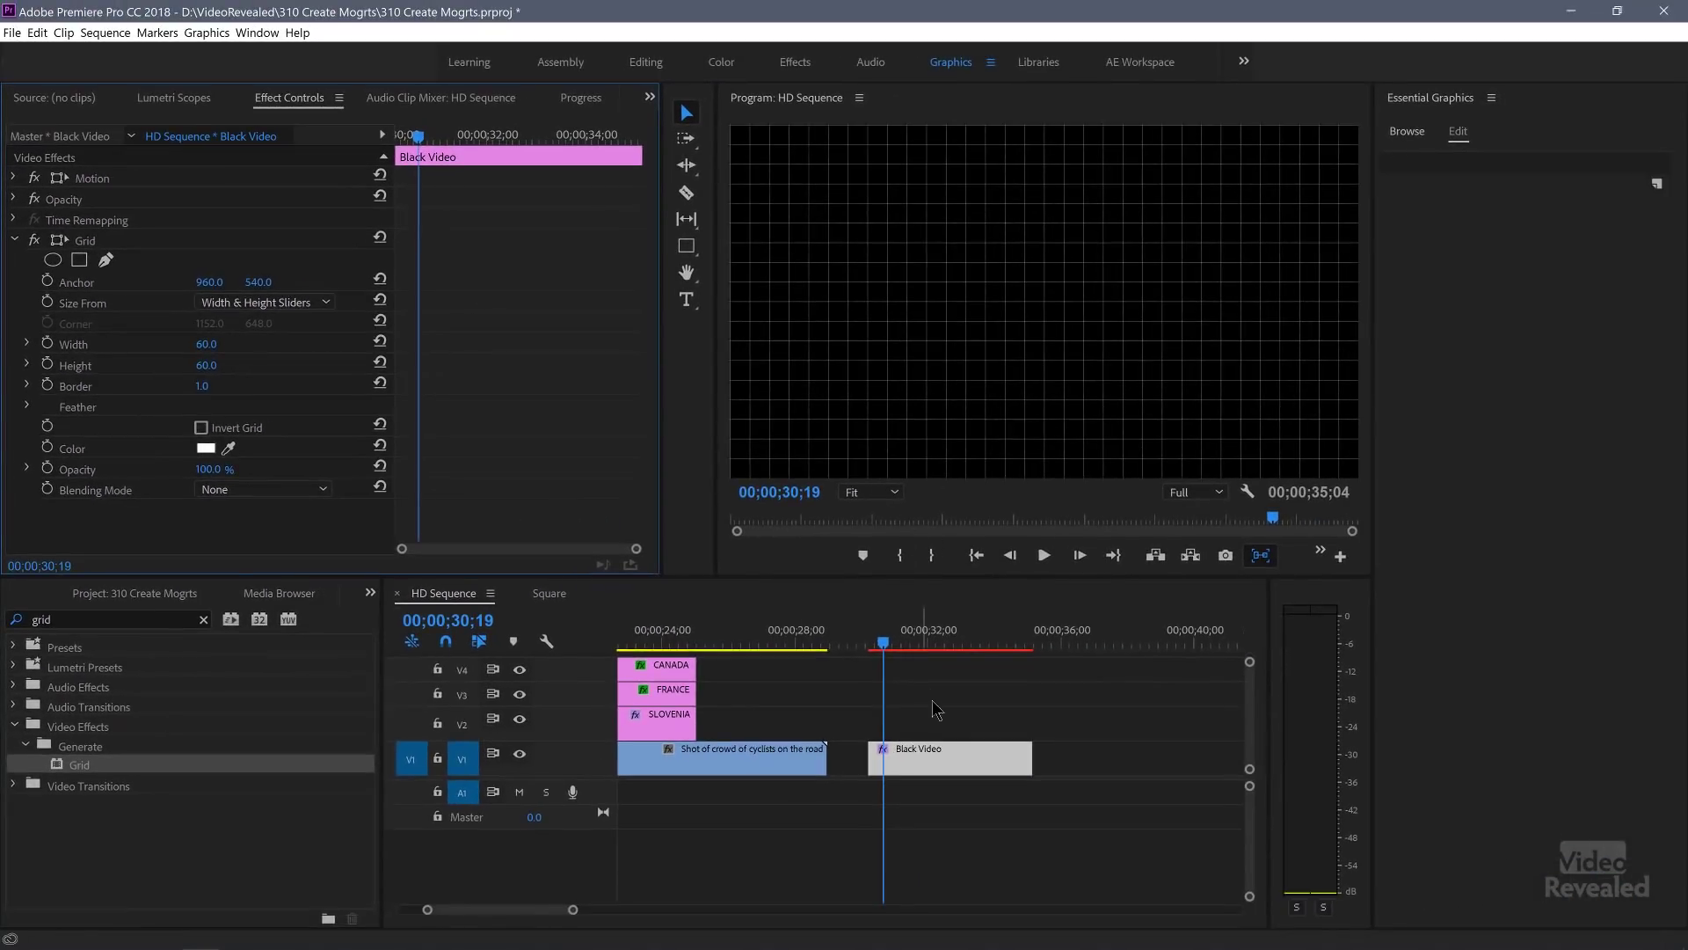
Step: Start a rounded rectangle with the Pen tool over the enlarged grid, drawing a horizontal top edge about 22 squares long with curved anchor points
click(947, 756)
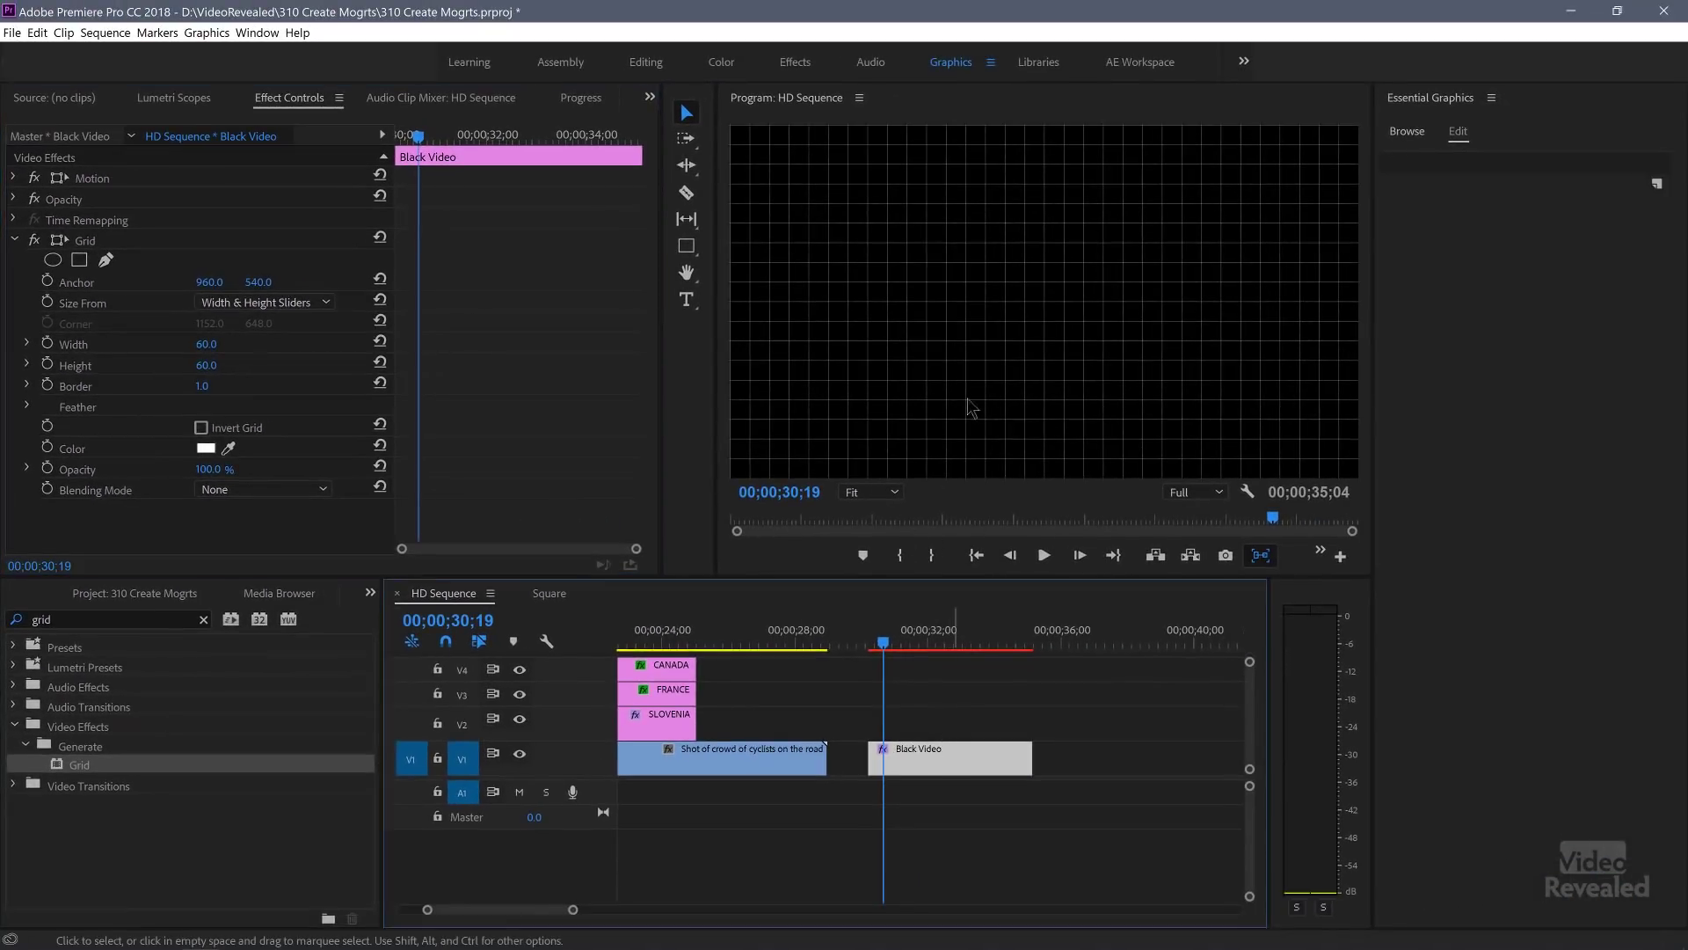
click(961, 697)
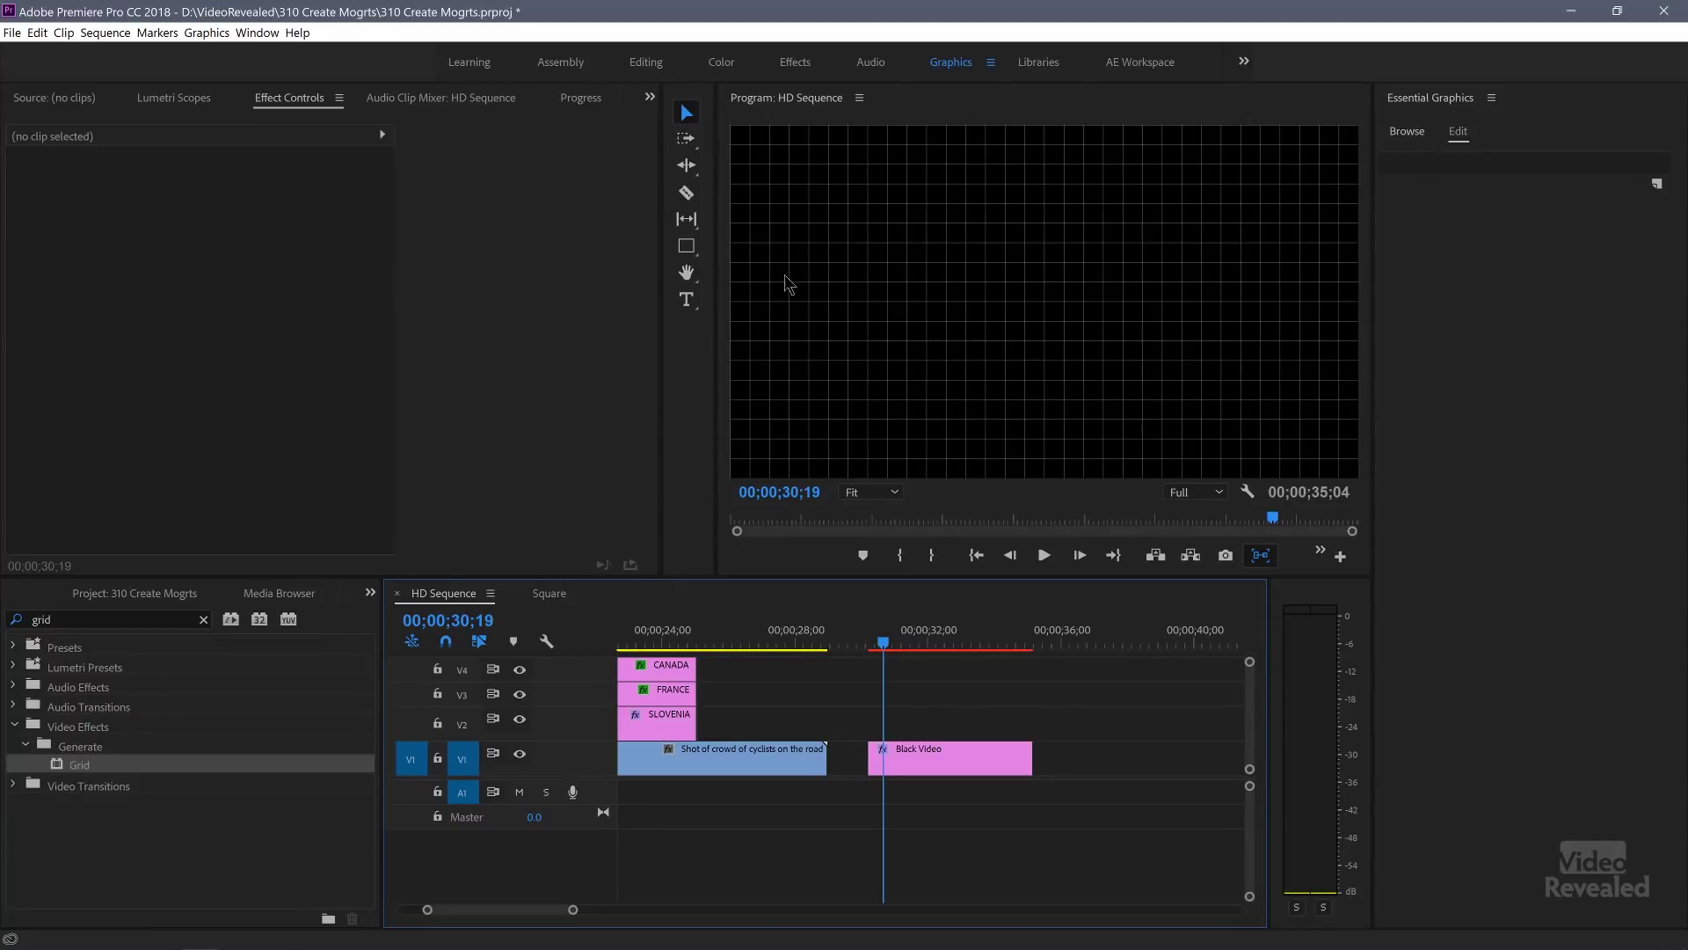
click(694, 249)
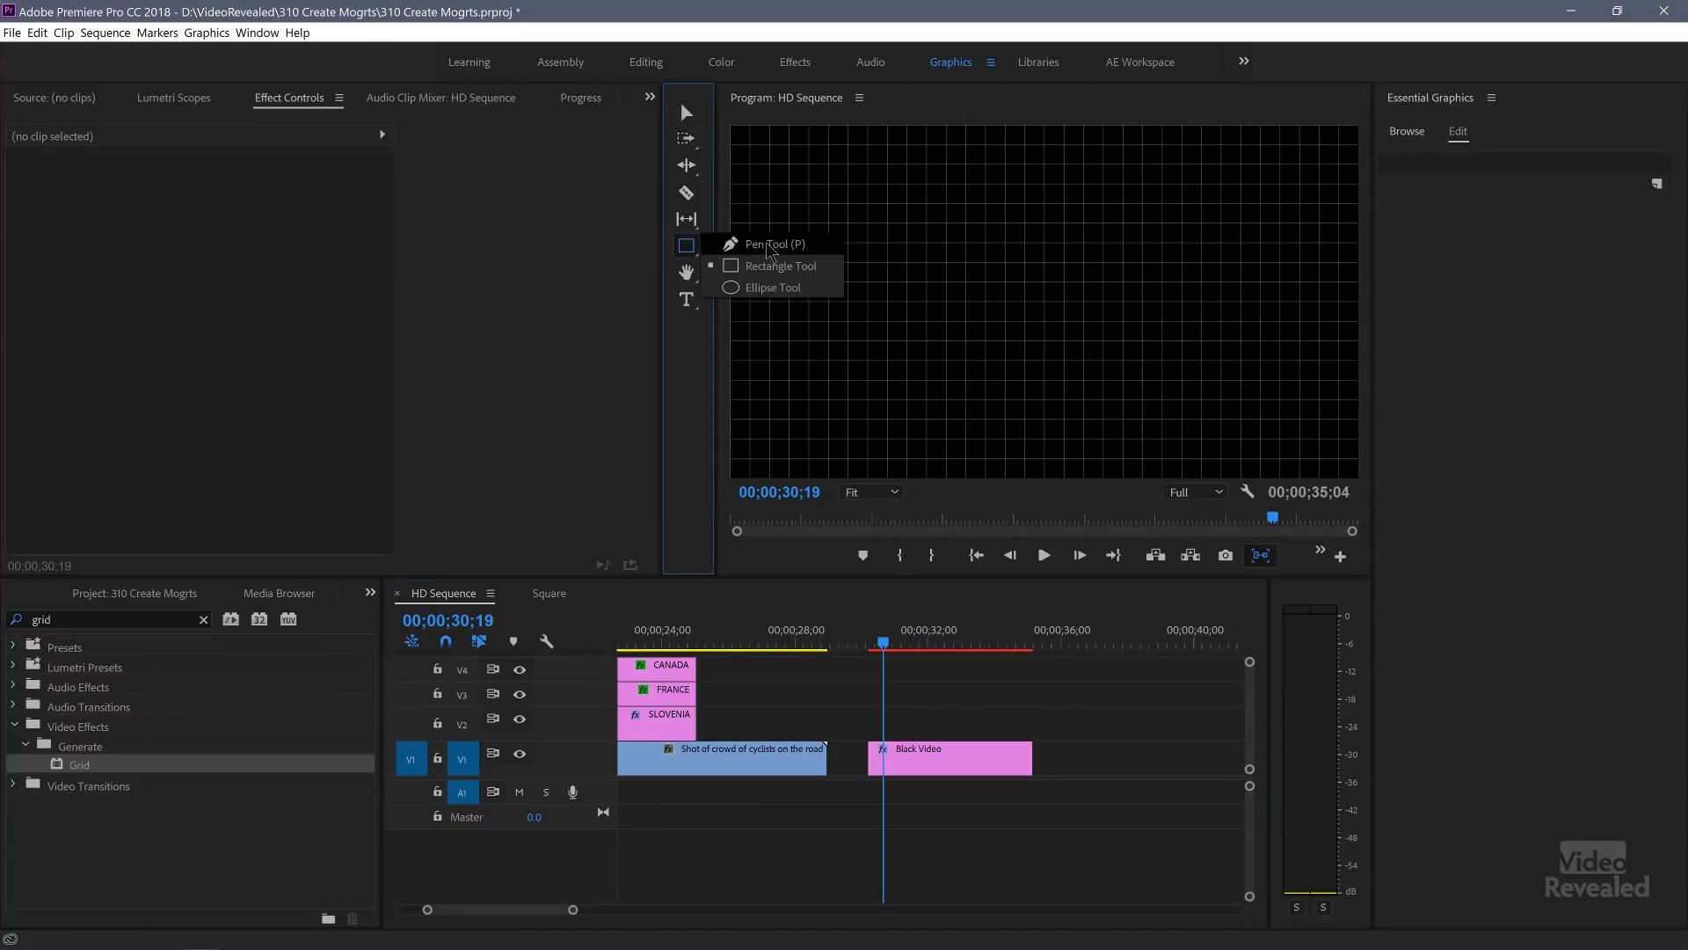
click(768, 249)
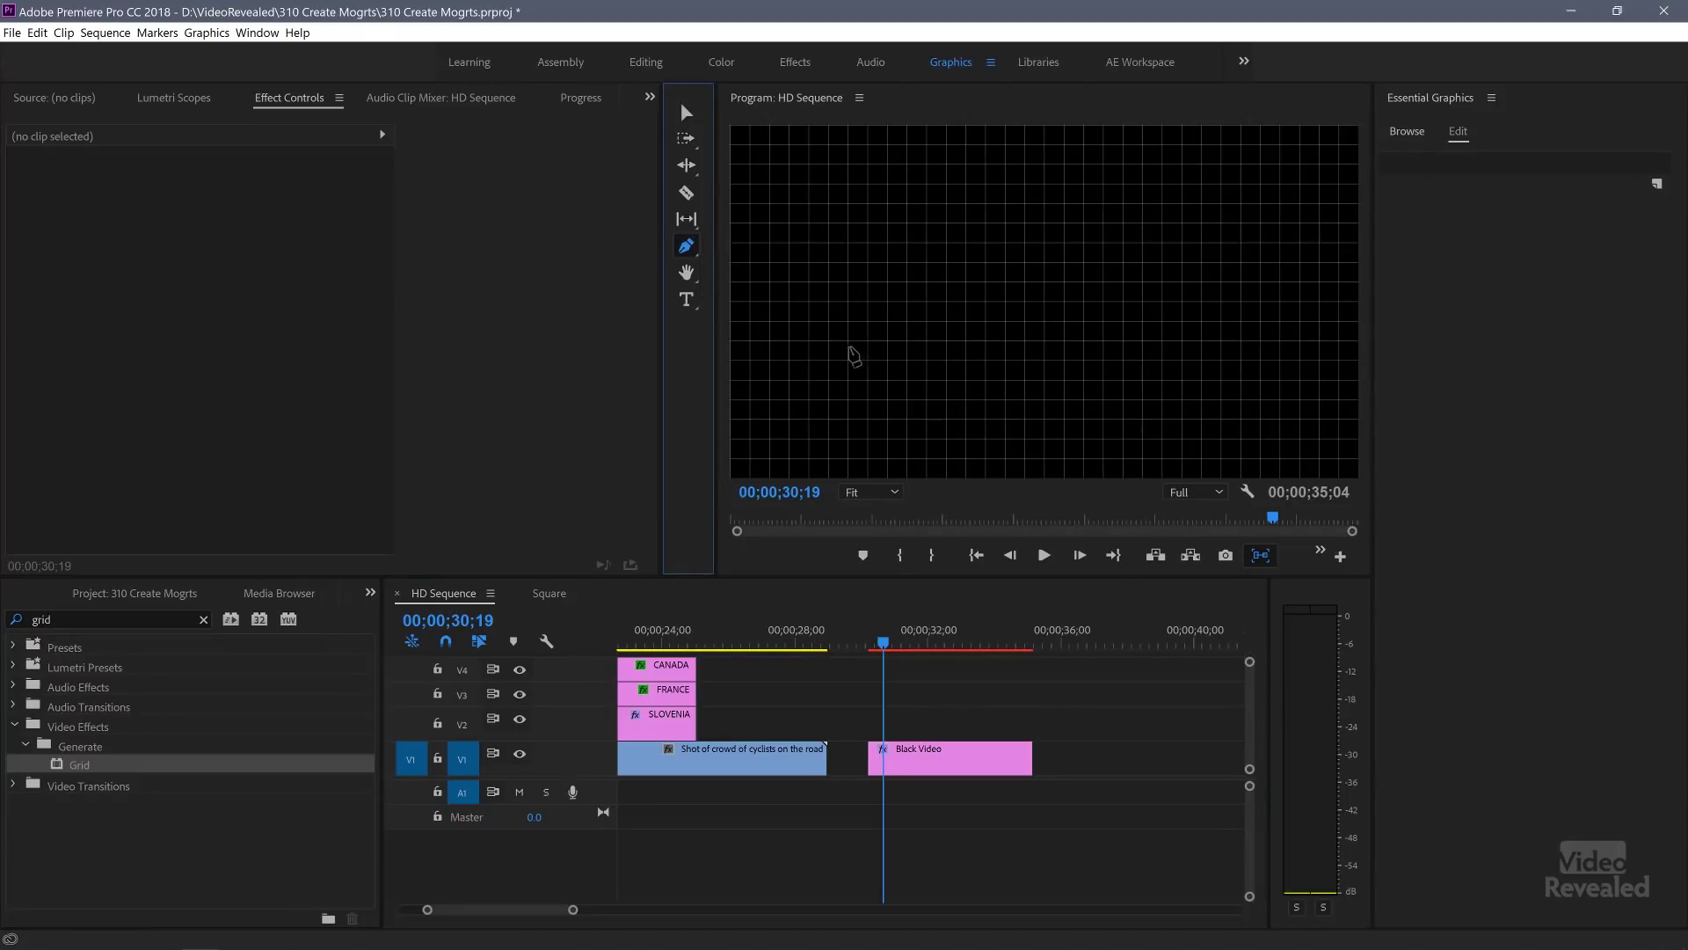
key(grave)
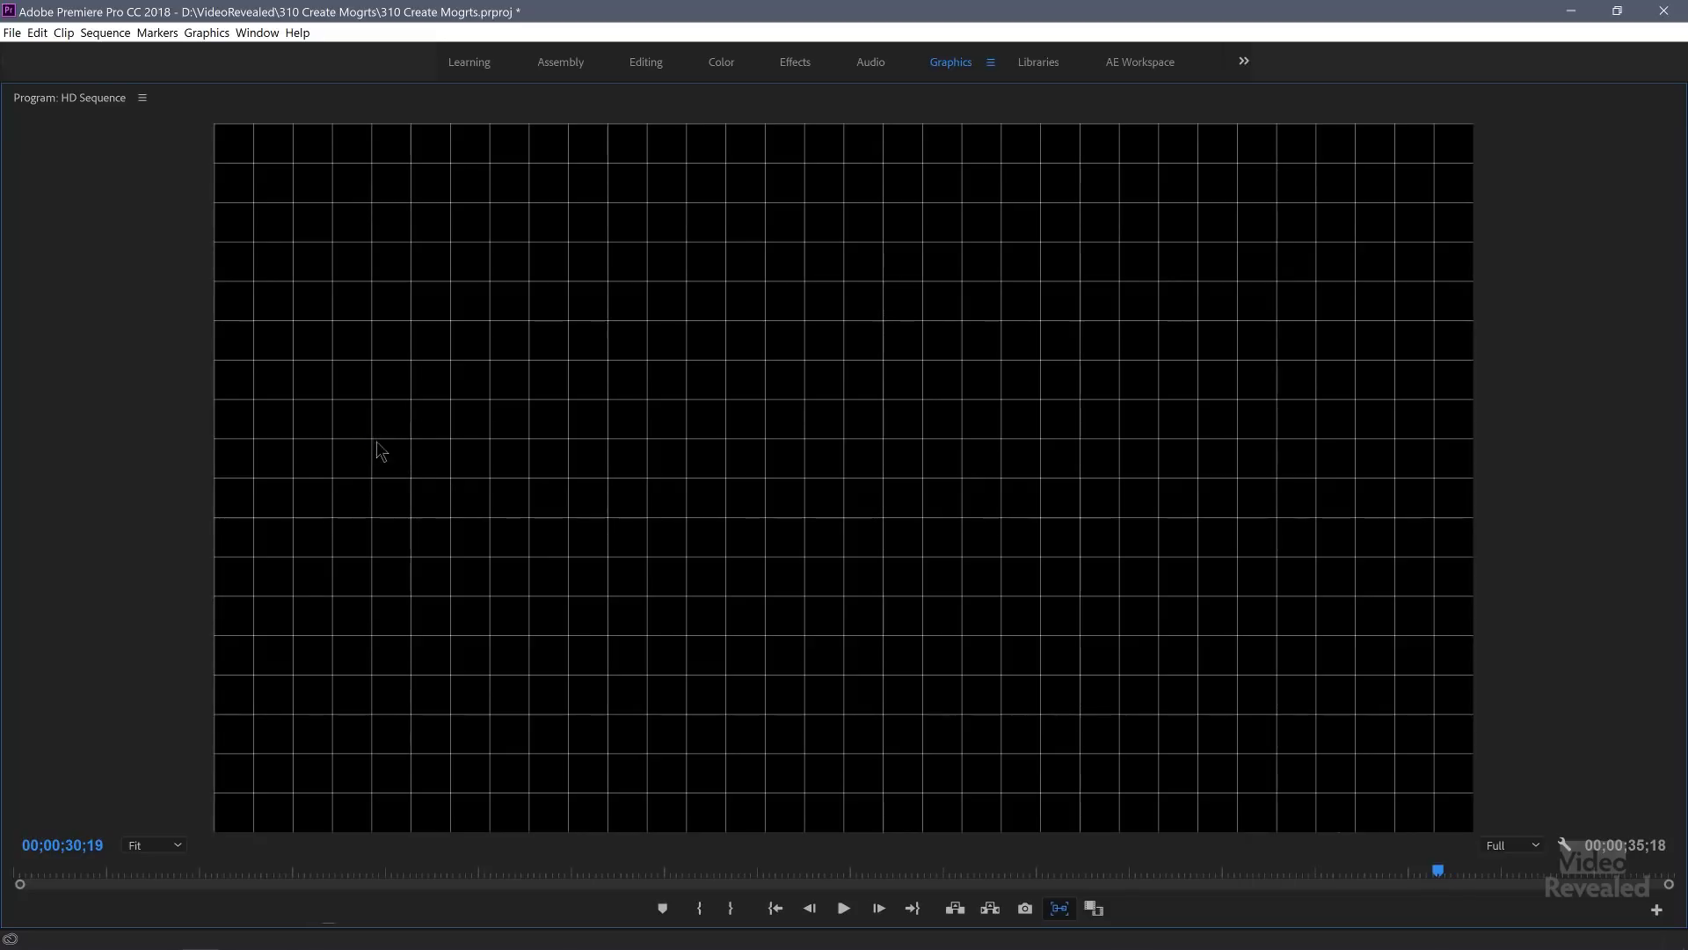
drag(390, 441, 404, 440)
click(1236, 440)
drag(1242, 448, 1277, 450)
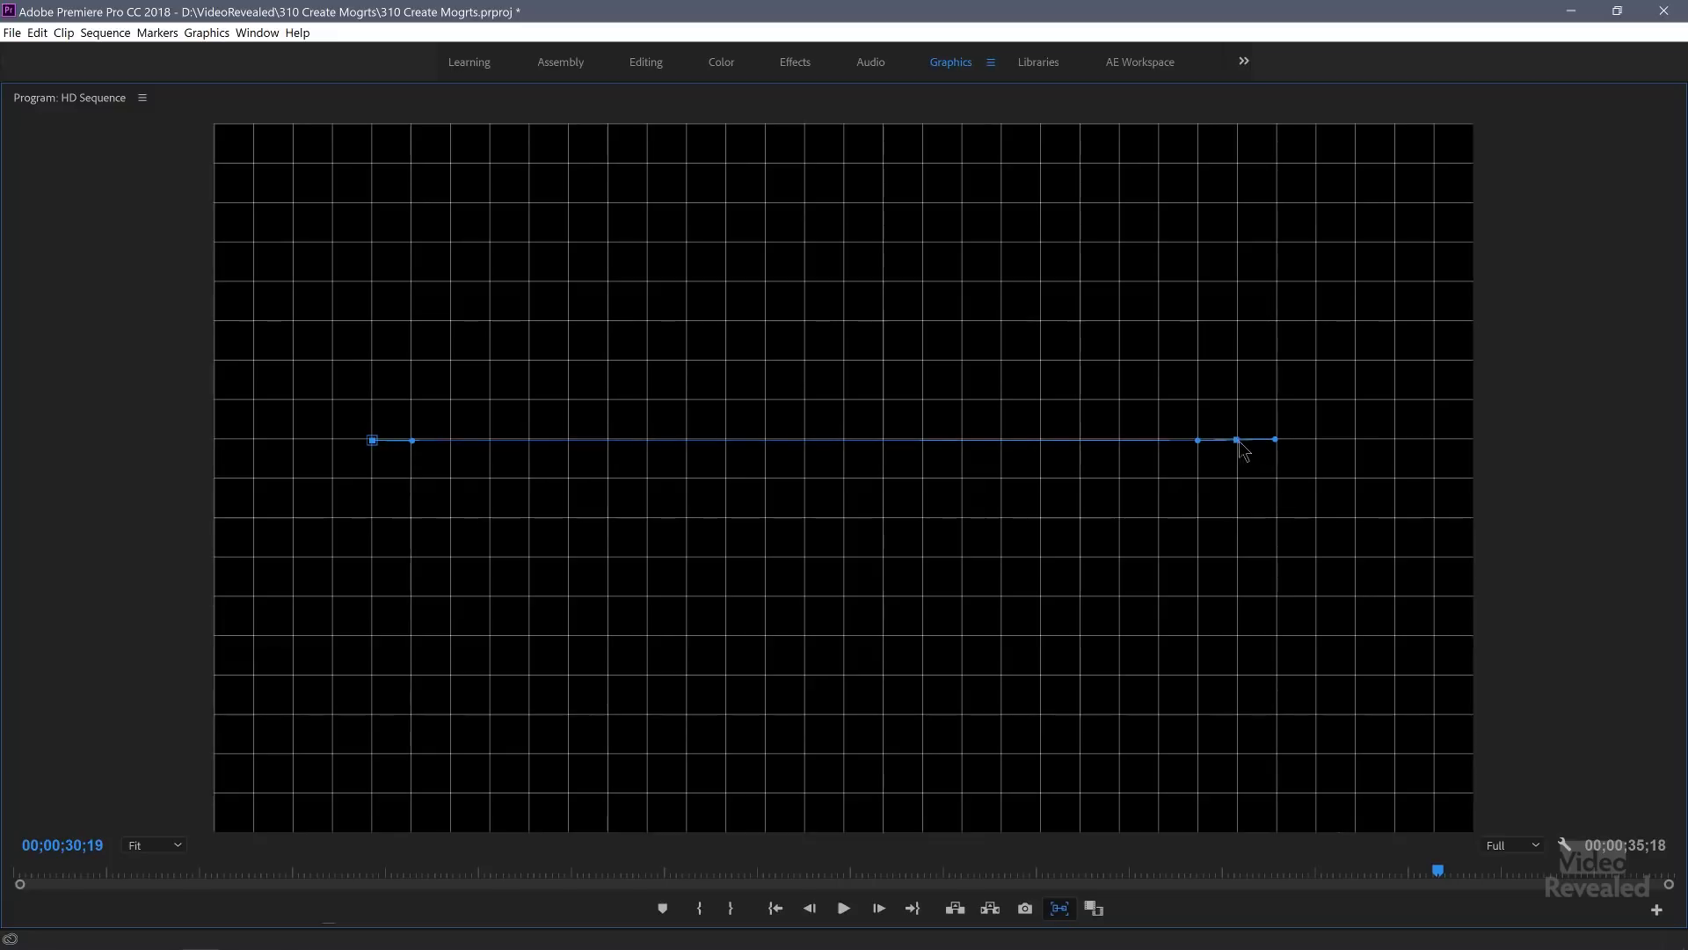
Step: Continue the path down the right side, along the bottom and up the left side, placing curved anchors one grid square from each corner
drag(1277, 480, 1279, 488)
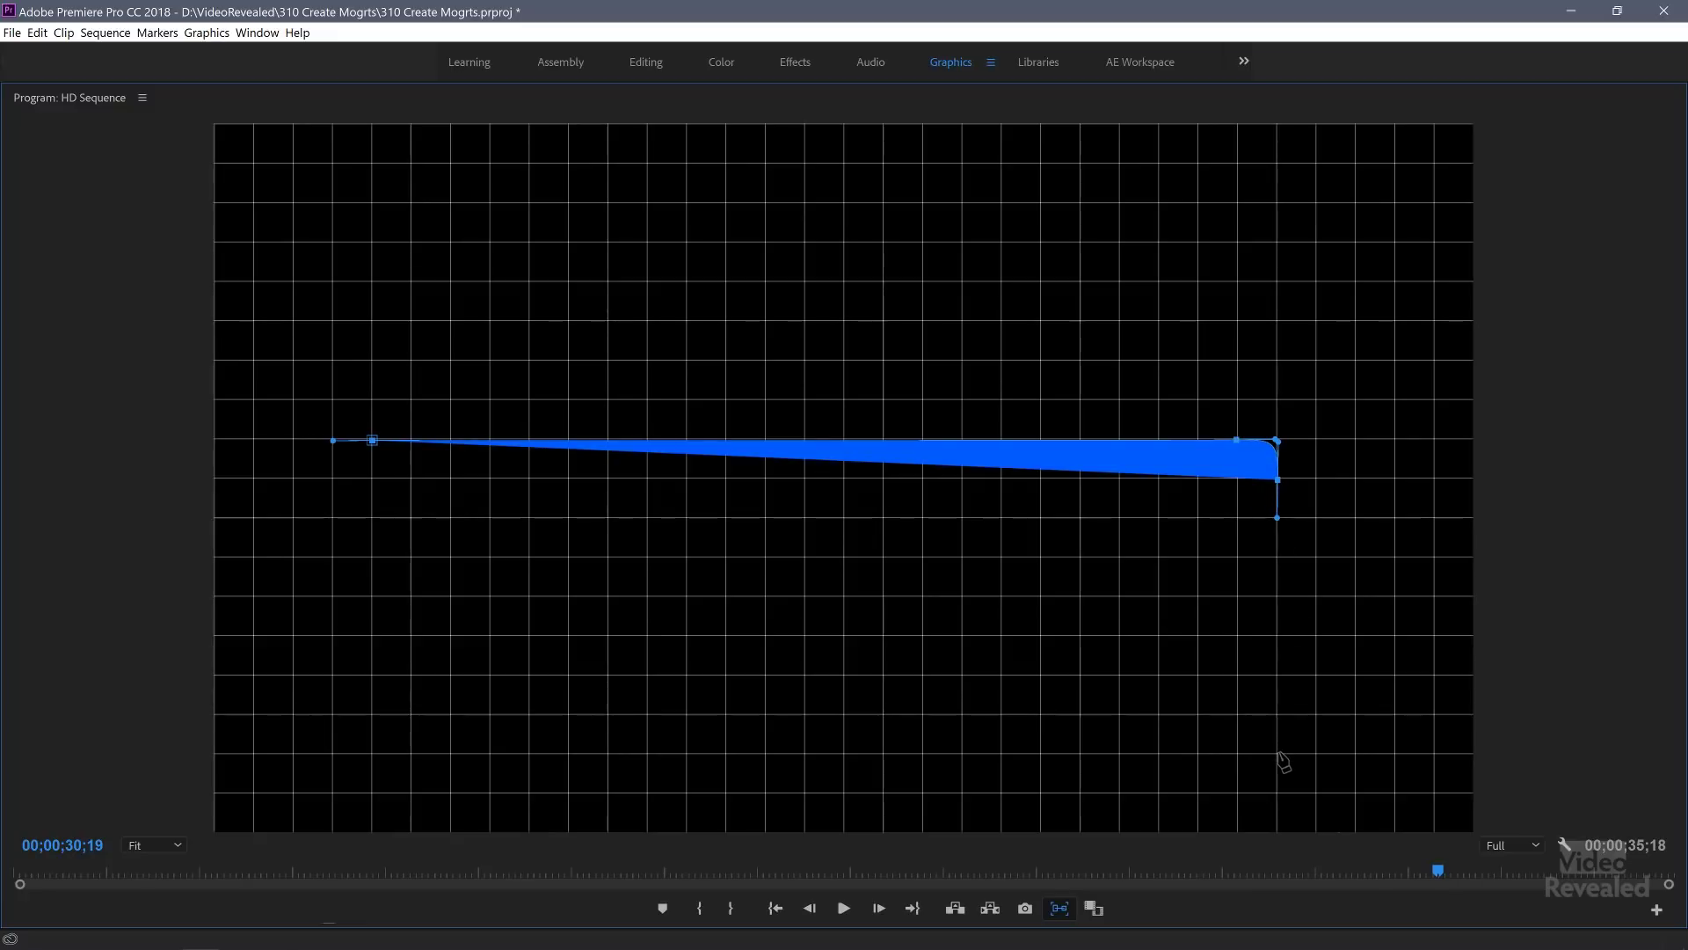
drag(1280, 756, 1201, 799)
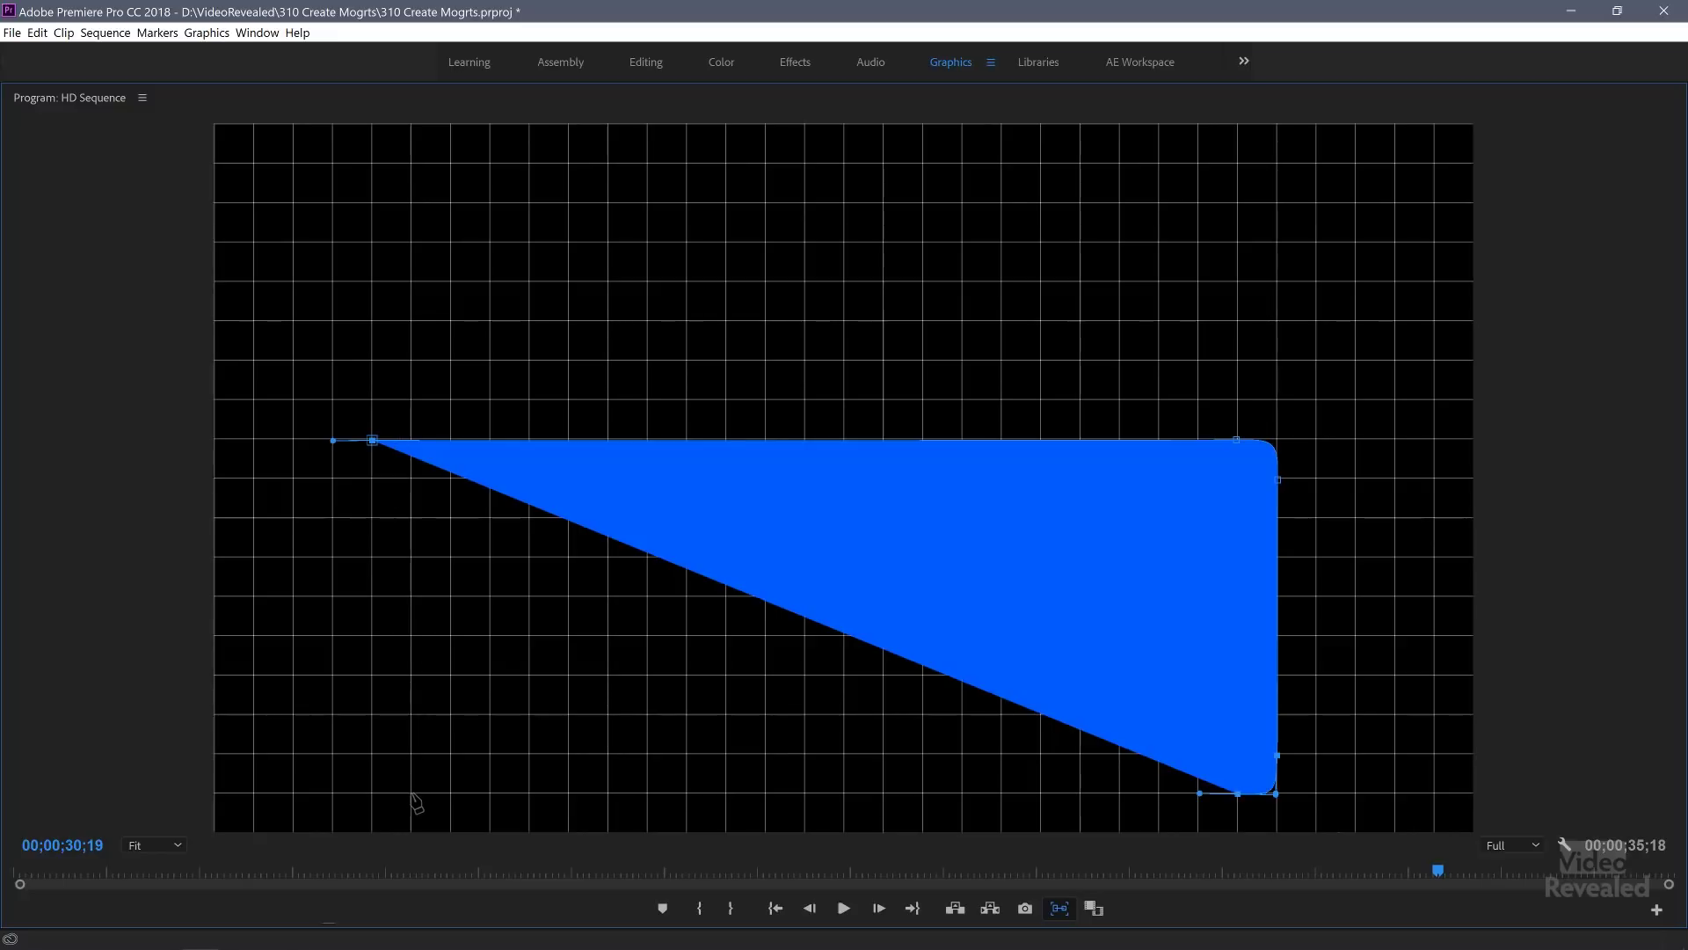
drag(409, 797, 373, 794)
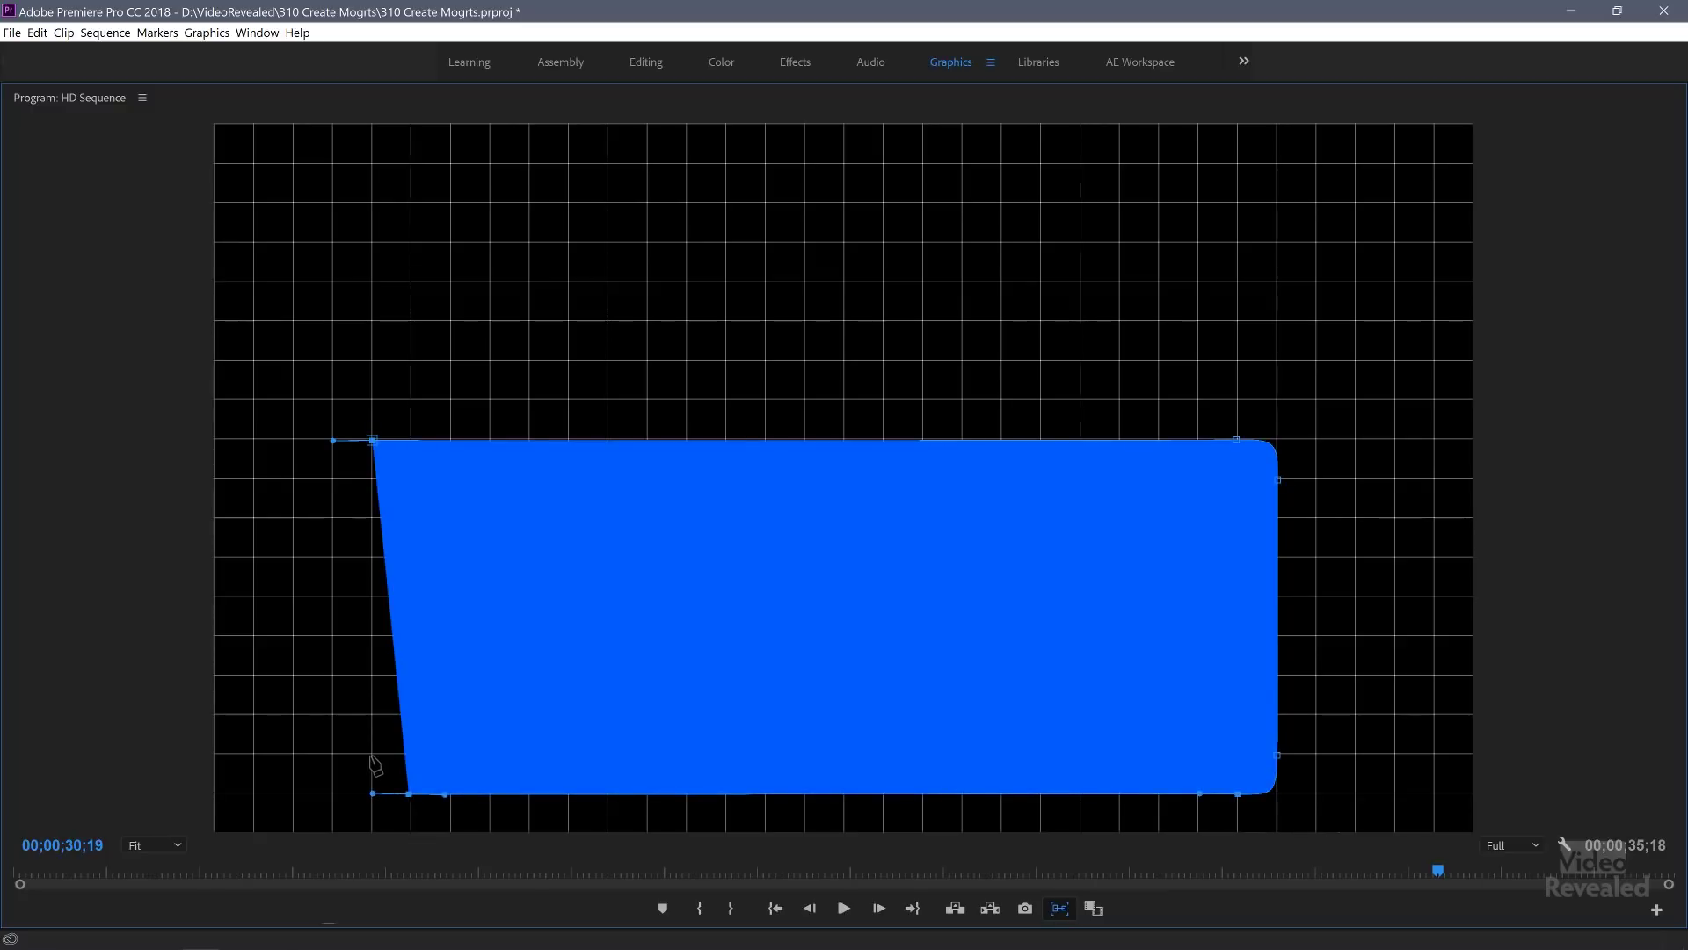
drag(370, 756, 371, 720)
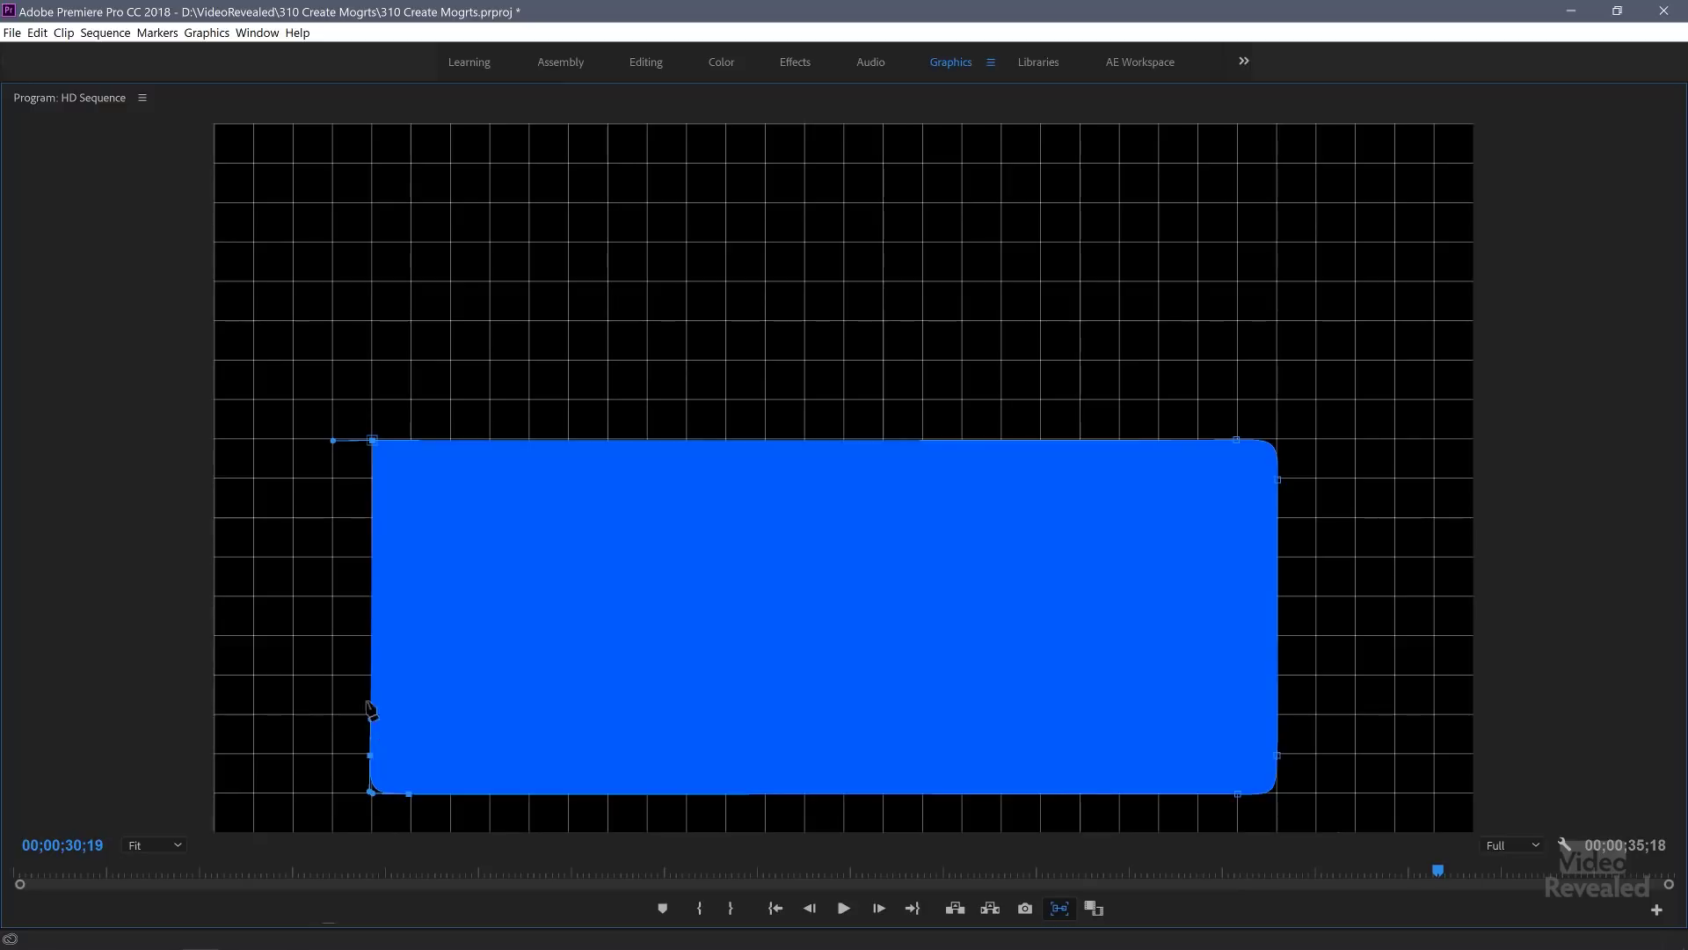
click(371, 479)
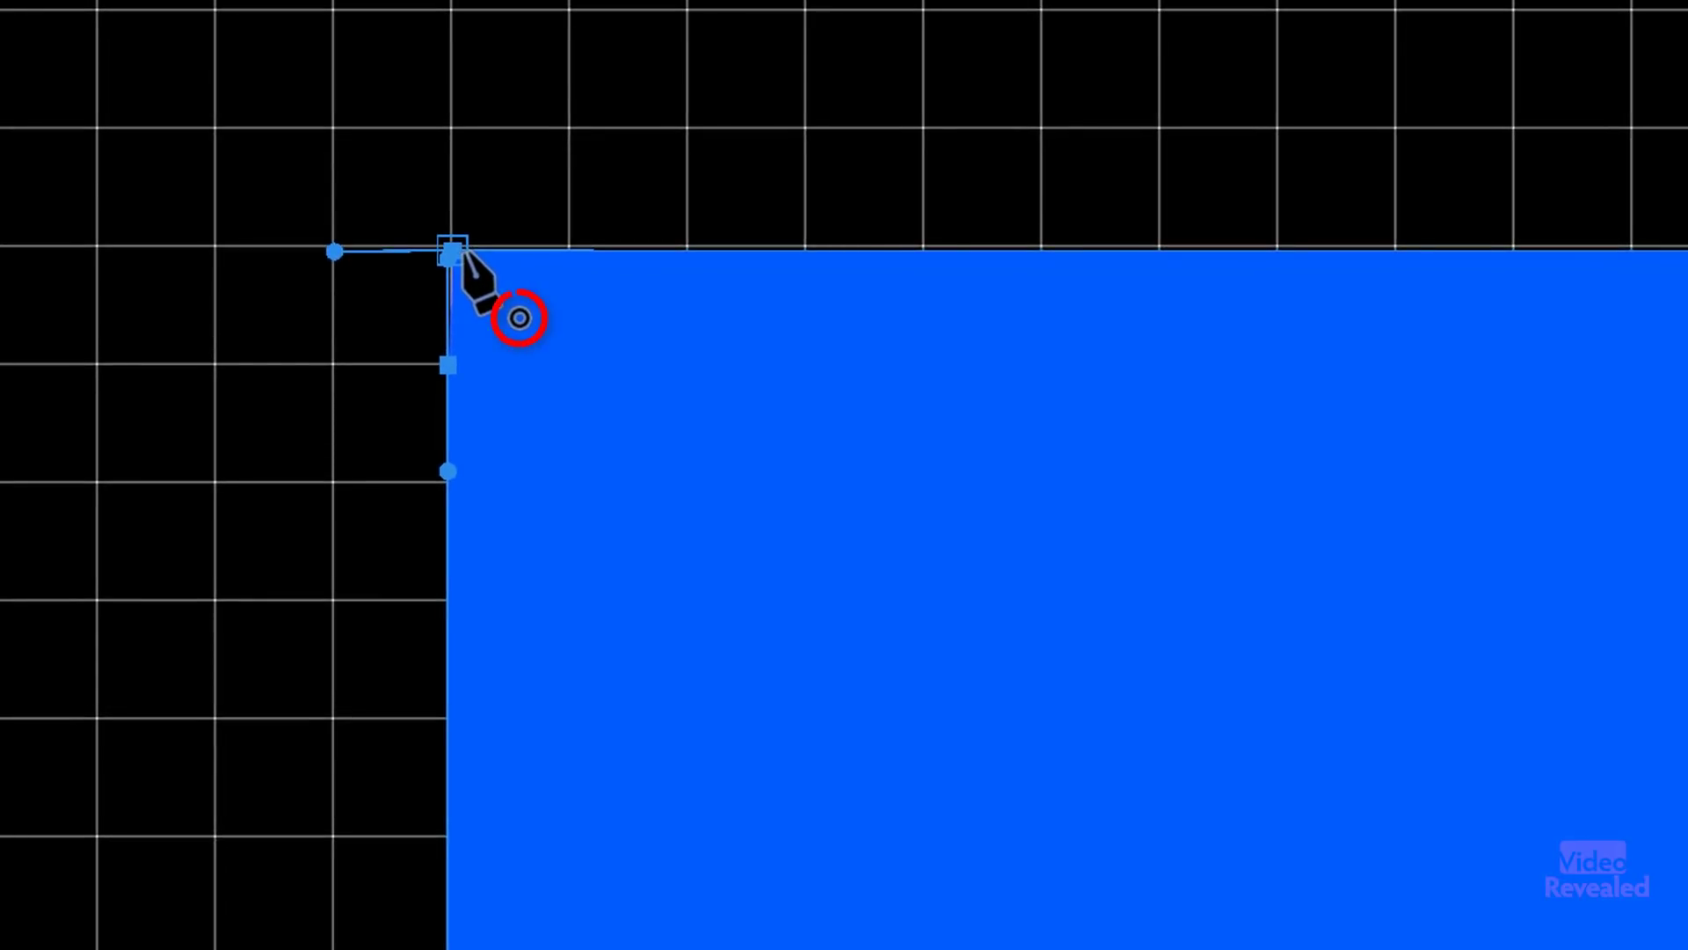
Step: Close the path and move its starting anchor one grid square inward to round the shape's upper-left corner, refining the top edge's handles
drag(452, 252, 604, 258)
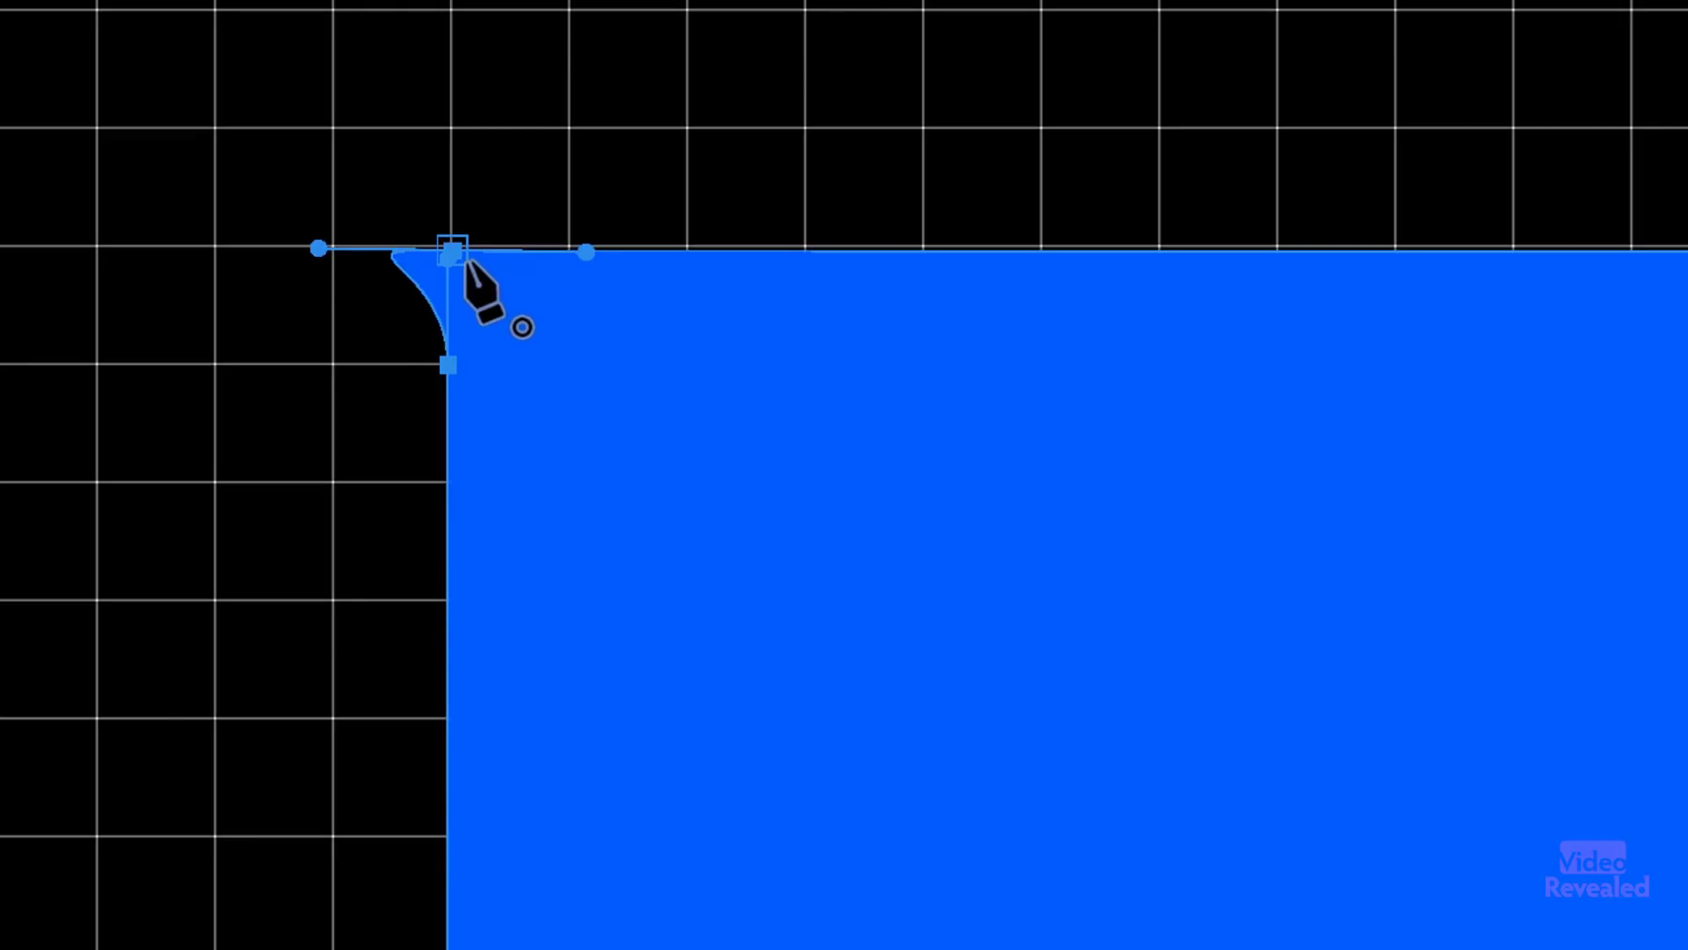
drag(457, 255, 569, 252)
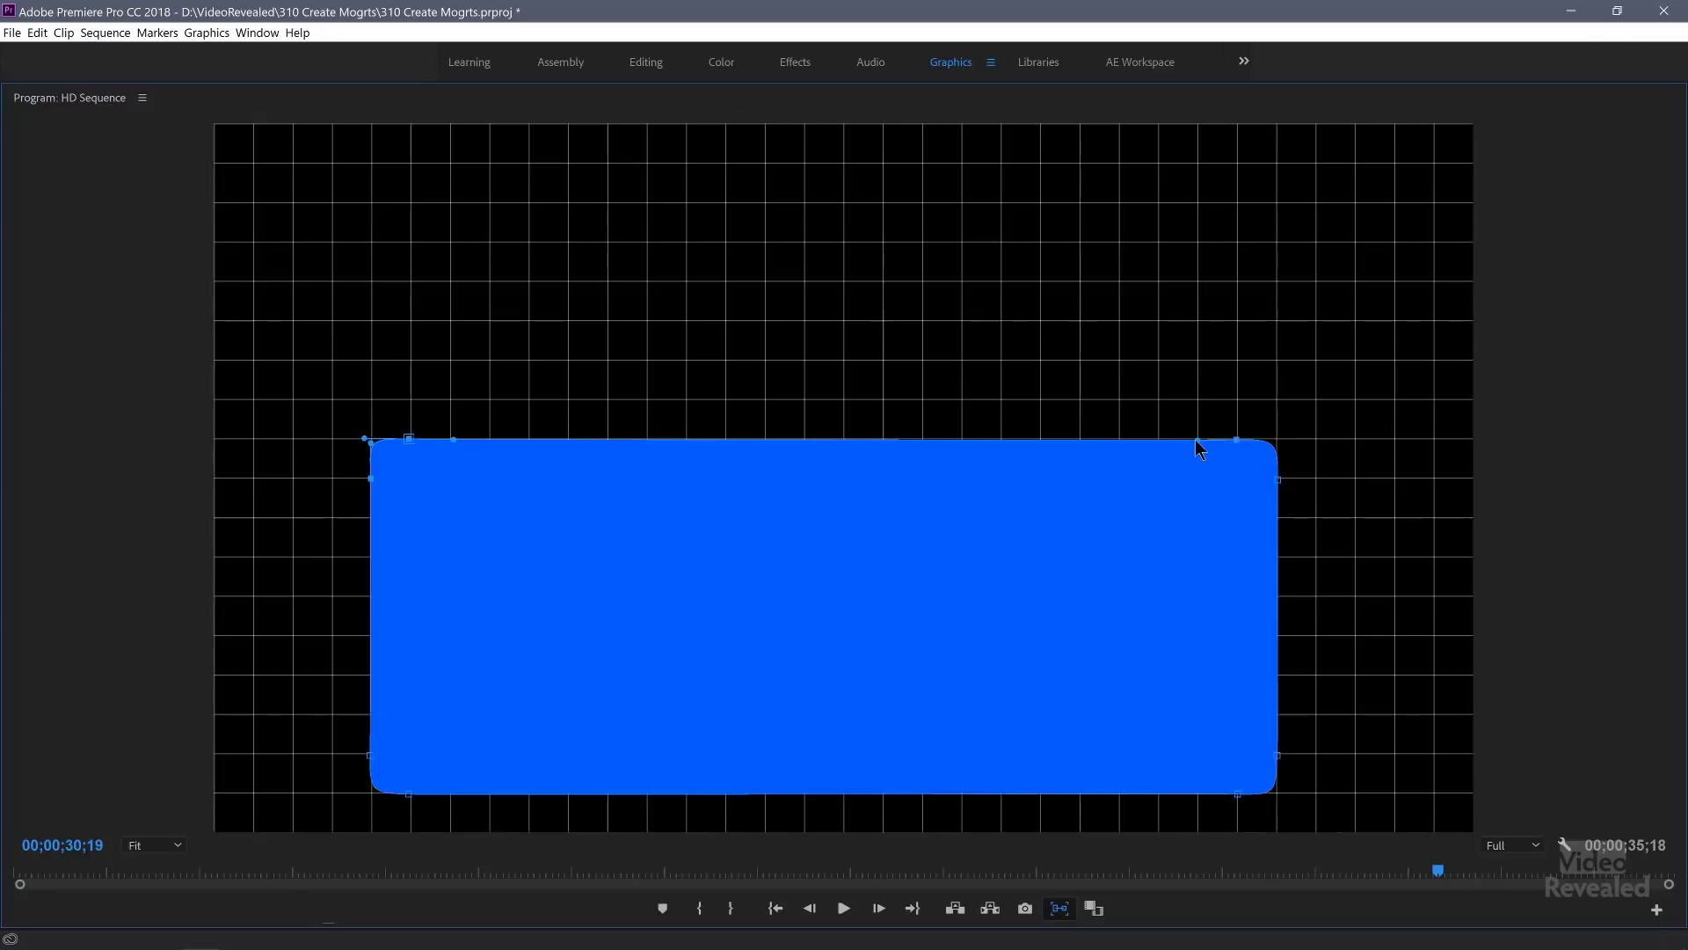
click(1195, 440)
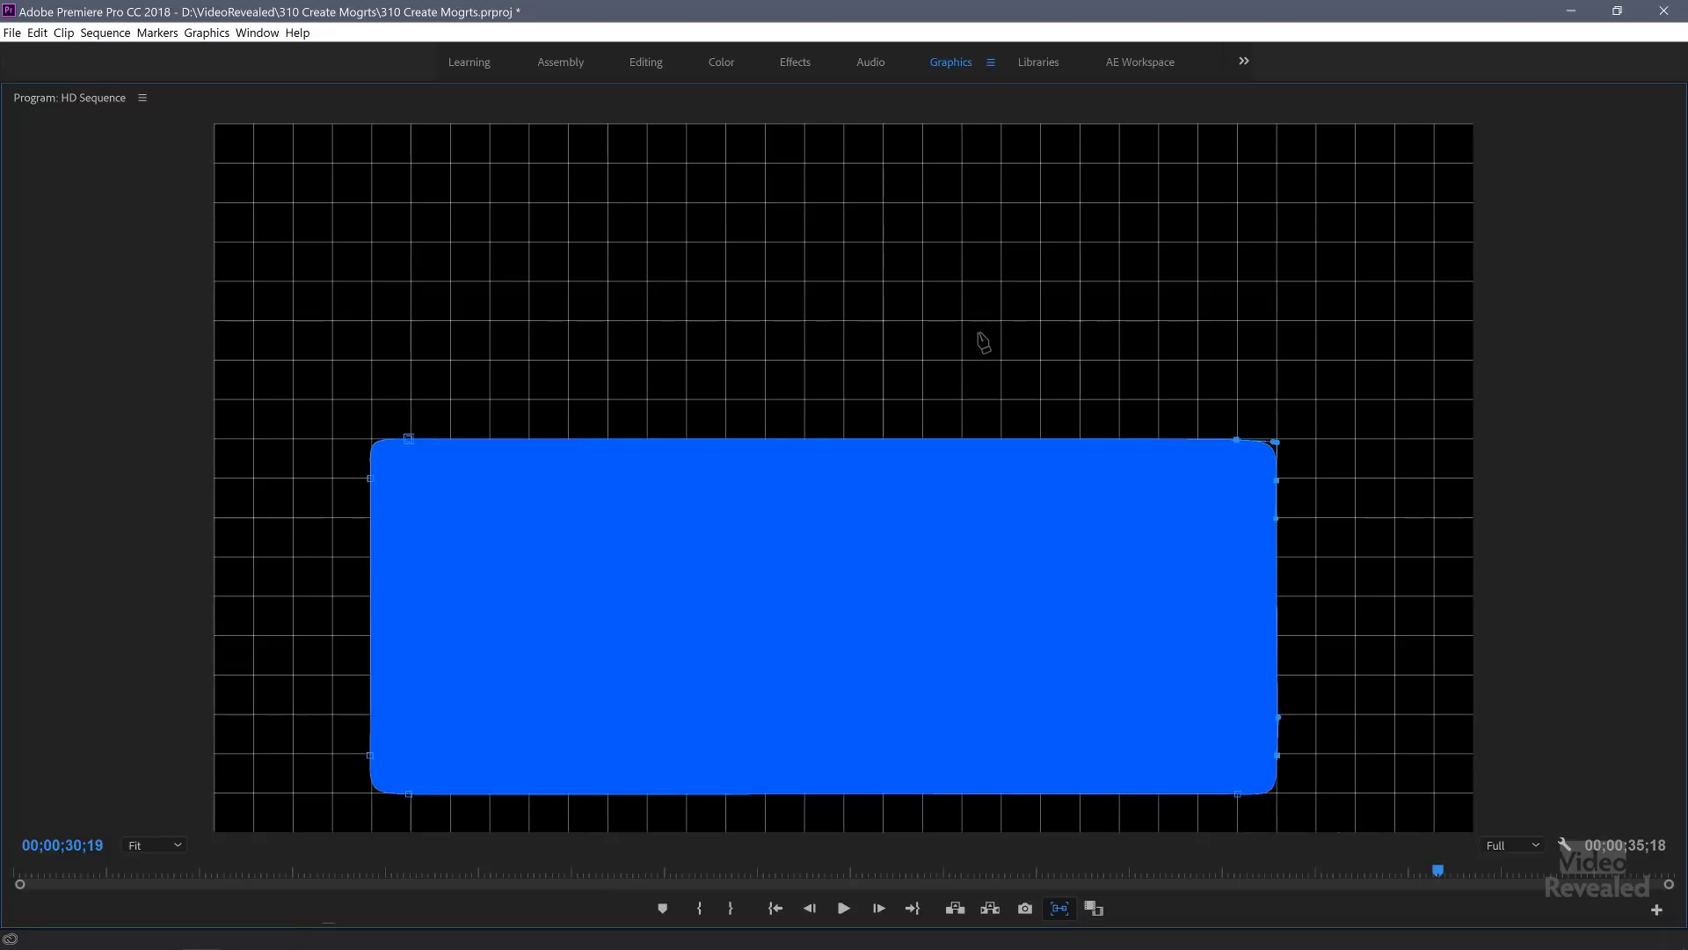
Step: Move the finished blue rounded rectangle into the upper half of the frame and restore the normal workspace layout
key(v)
click(1123, 369)
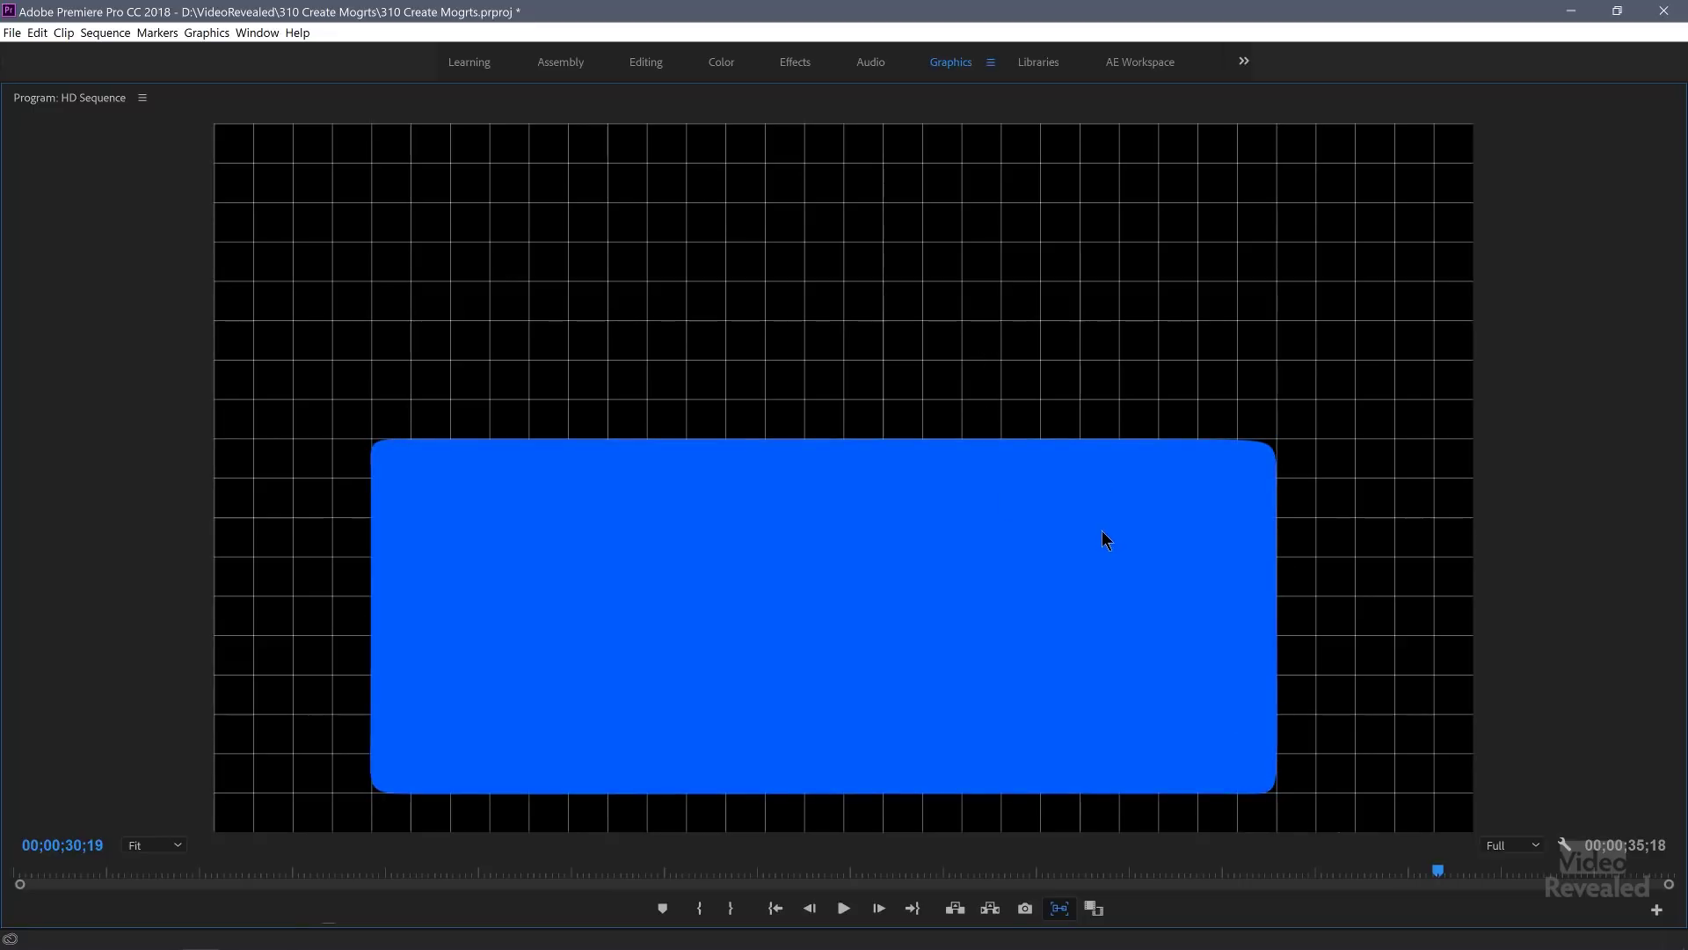
drag(1100, 580, 913, 471)
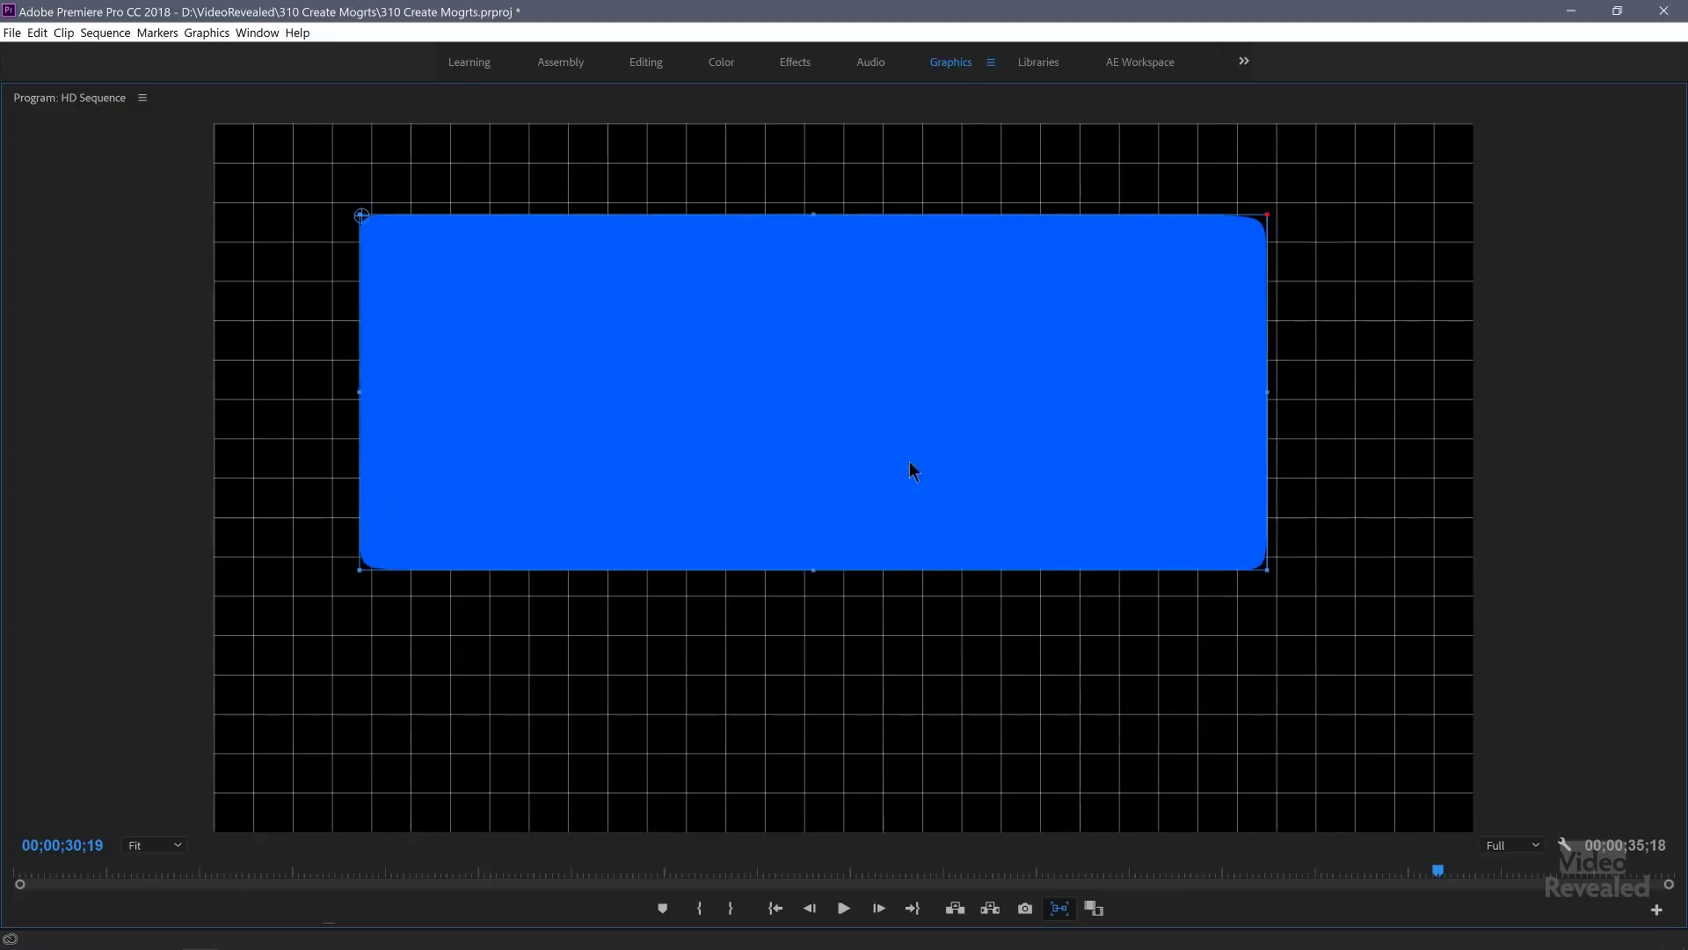
click(906, 647)
key(grave)
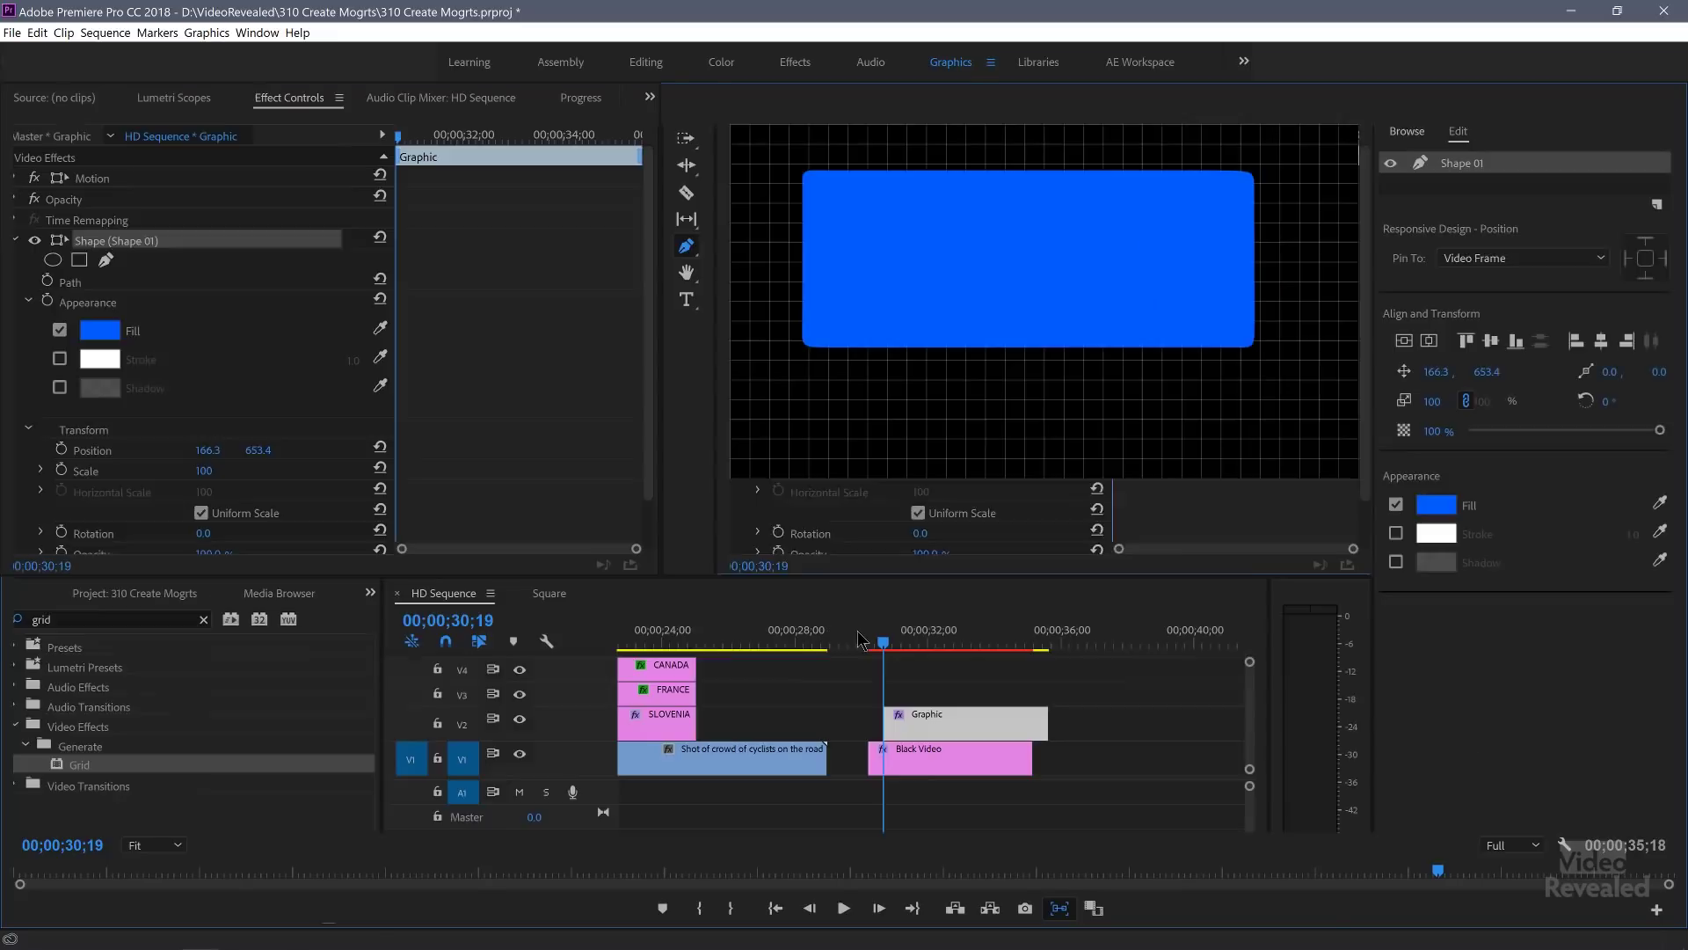
Step: Shrink the blue rounded rectangle to about half its width and reposition it to about 199.6, 224.3
click(946, 290)
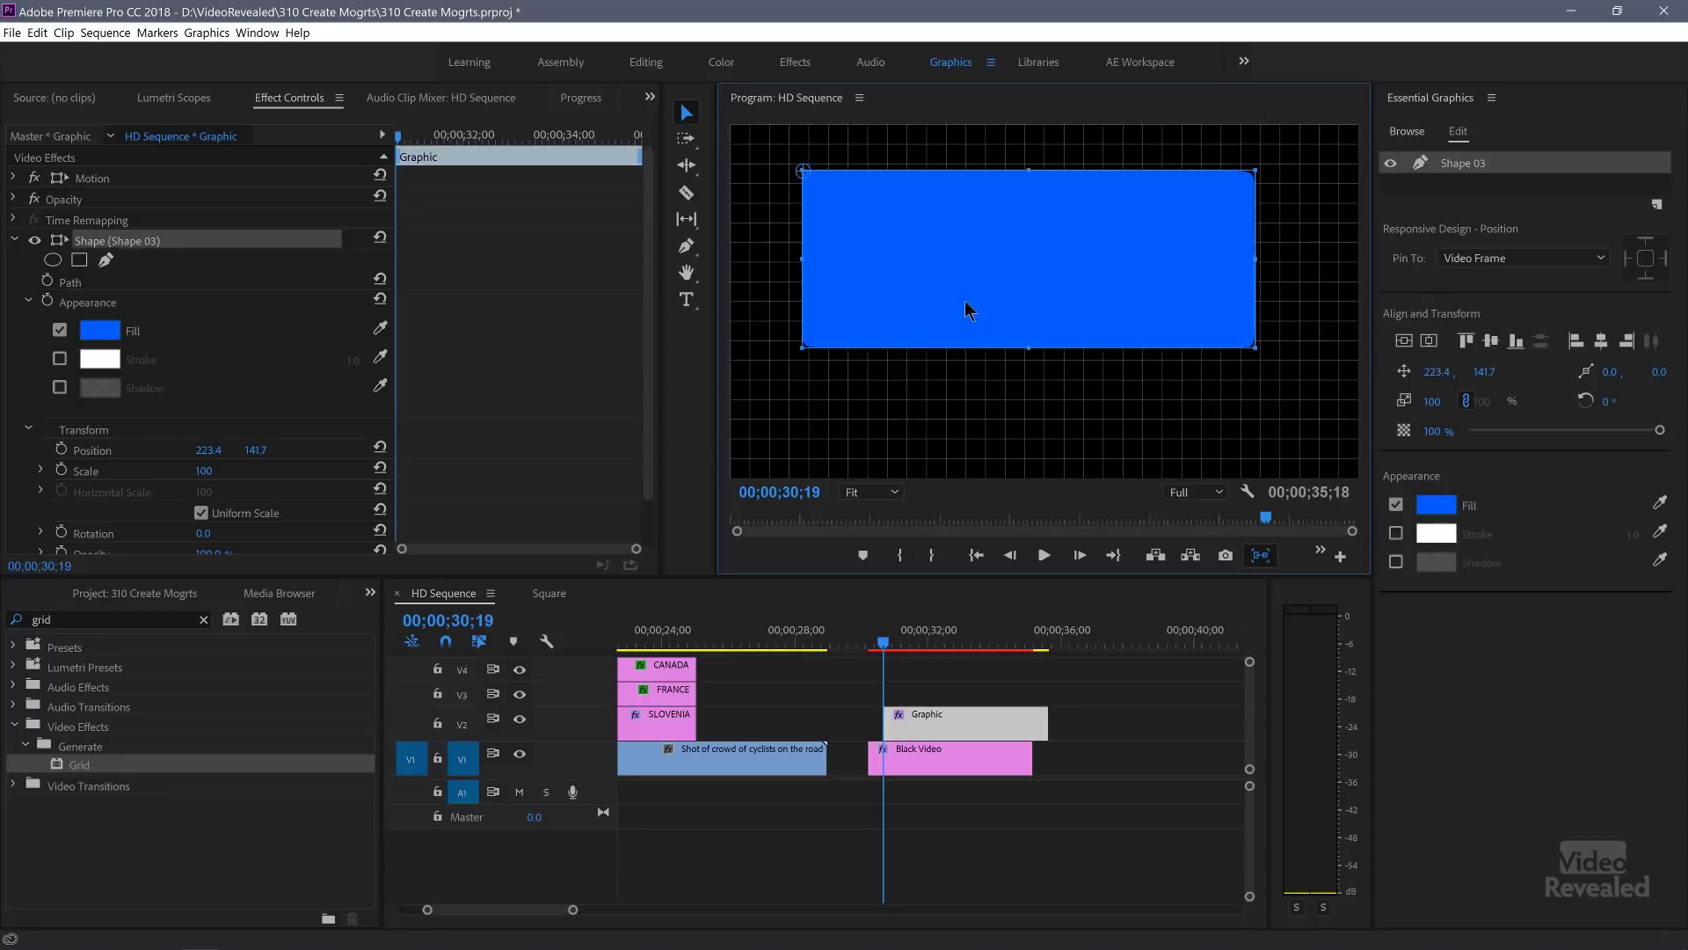
drag(972, 309, 959, 366)
drag(1214, 237, 1020, 296)
drag(959, 351, 965, 319)
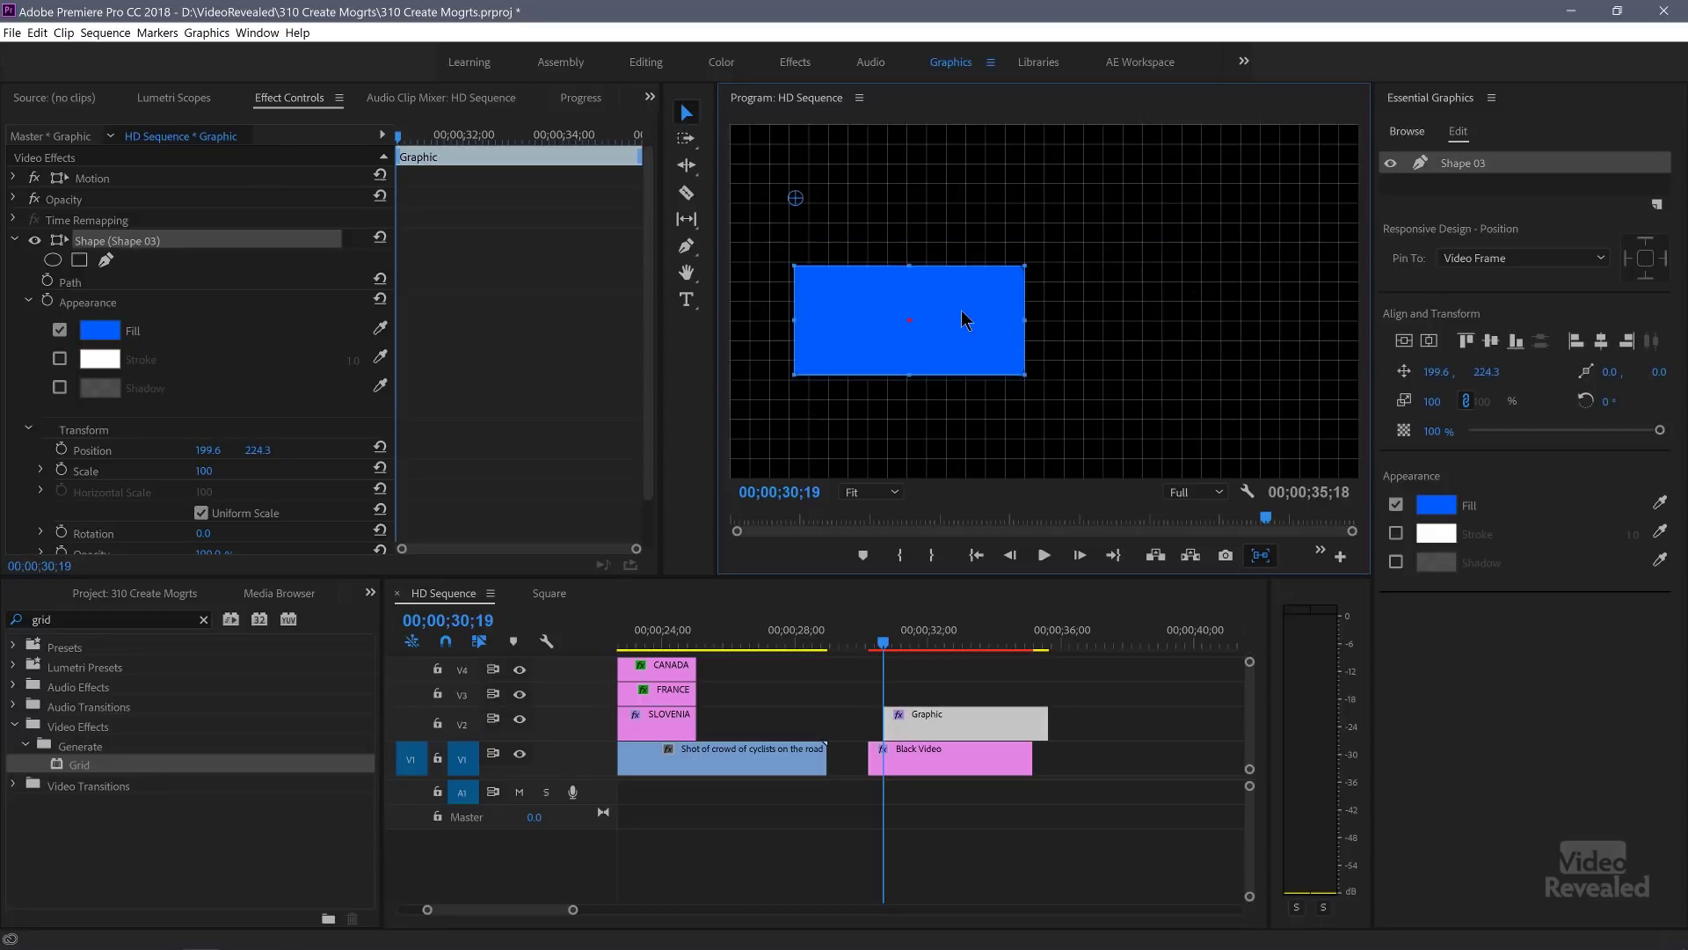
Step: Browse the motion graphics templates in the Mogrts library and switch the displayed library to VideoRevealed
right_click(948, 713)
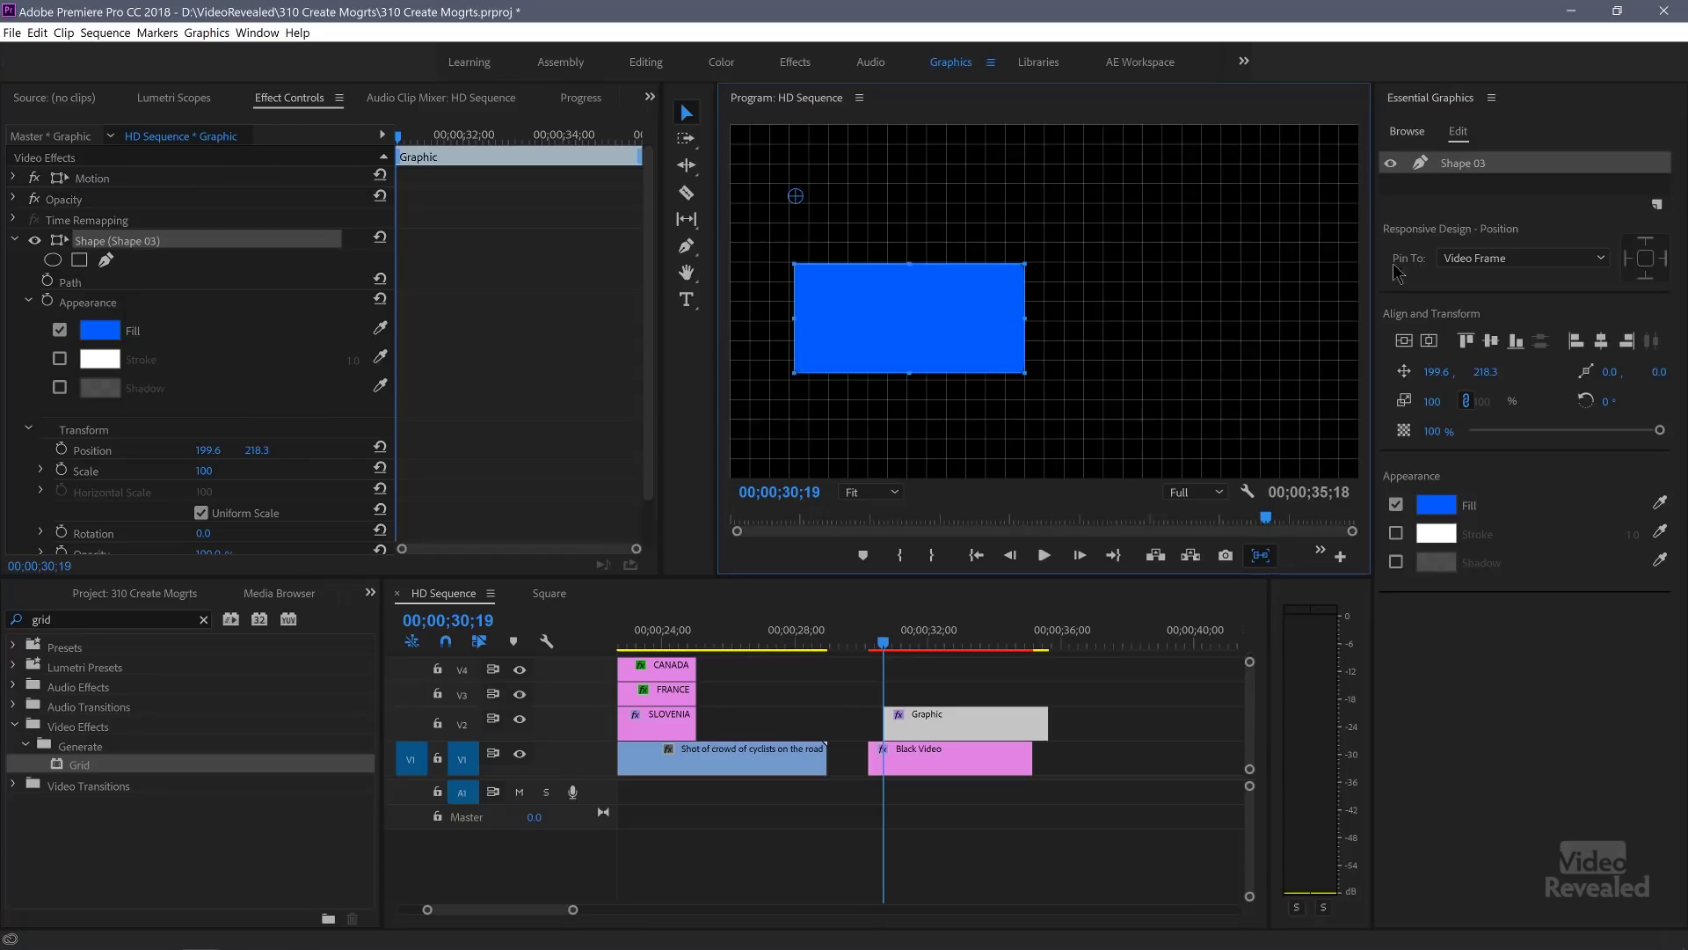
click(1407, 132)
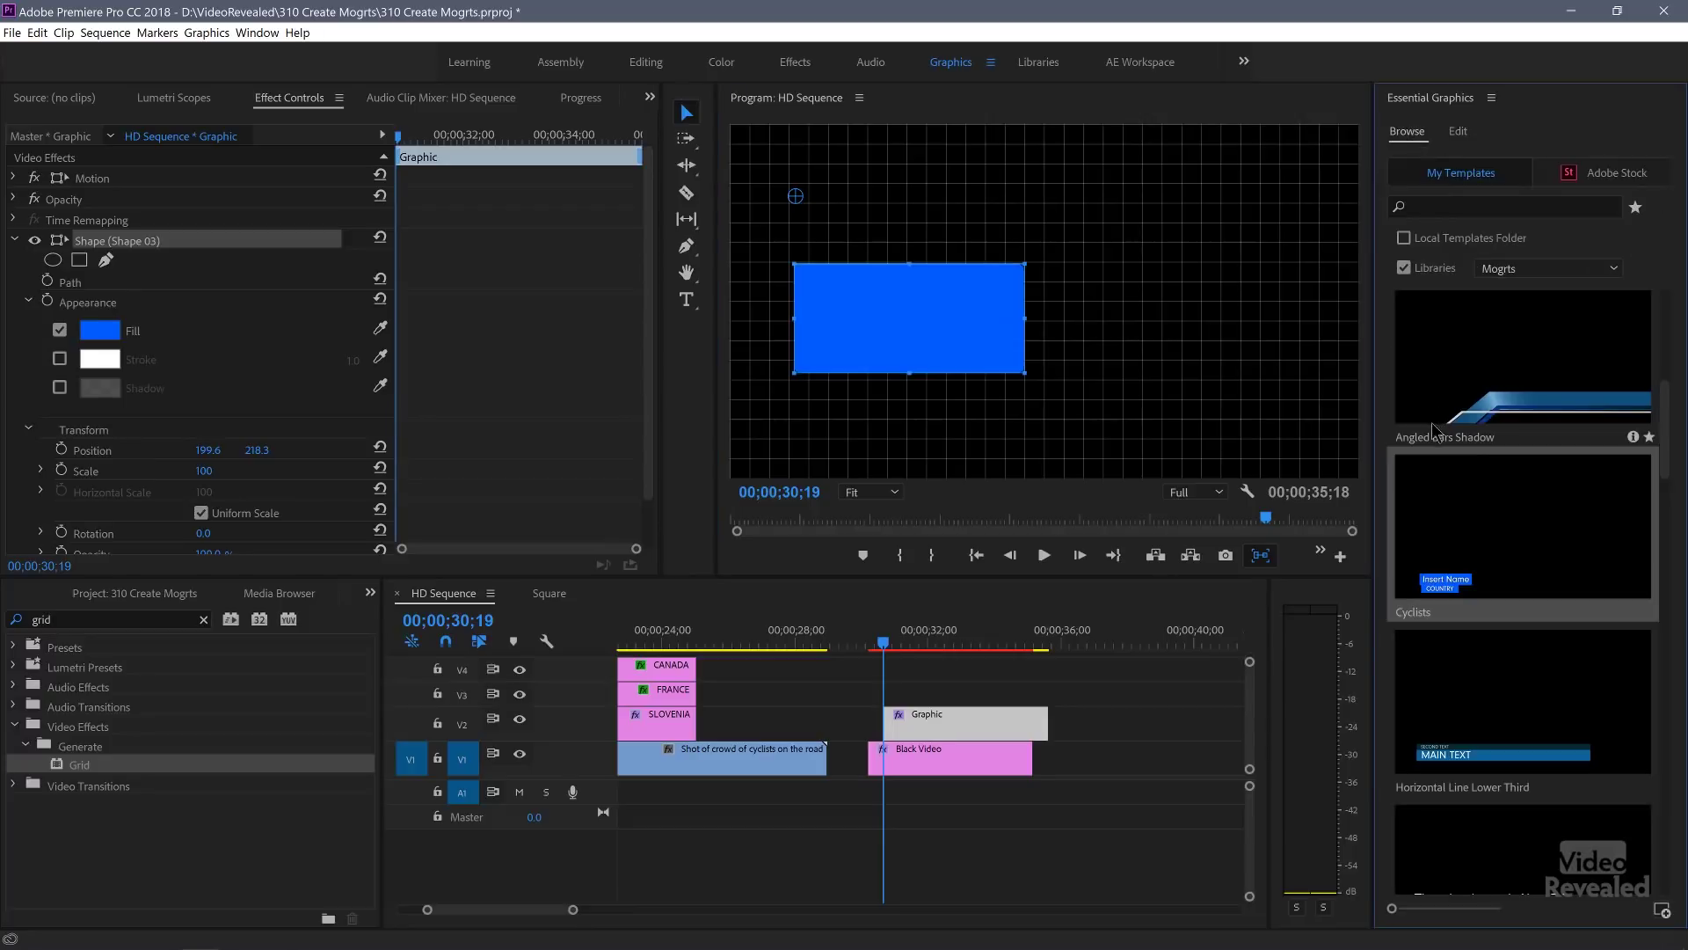
scroll(1474, 406, down, 10)
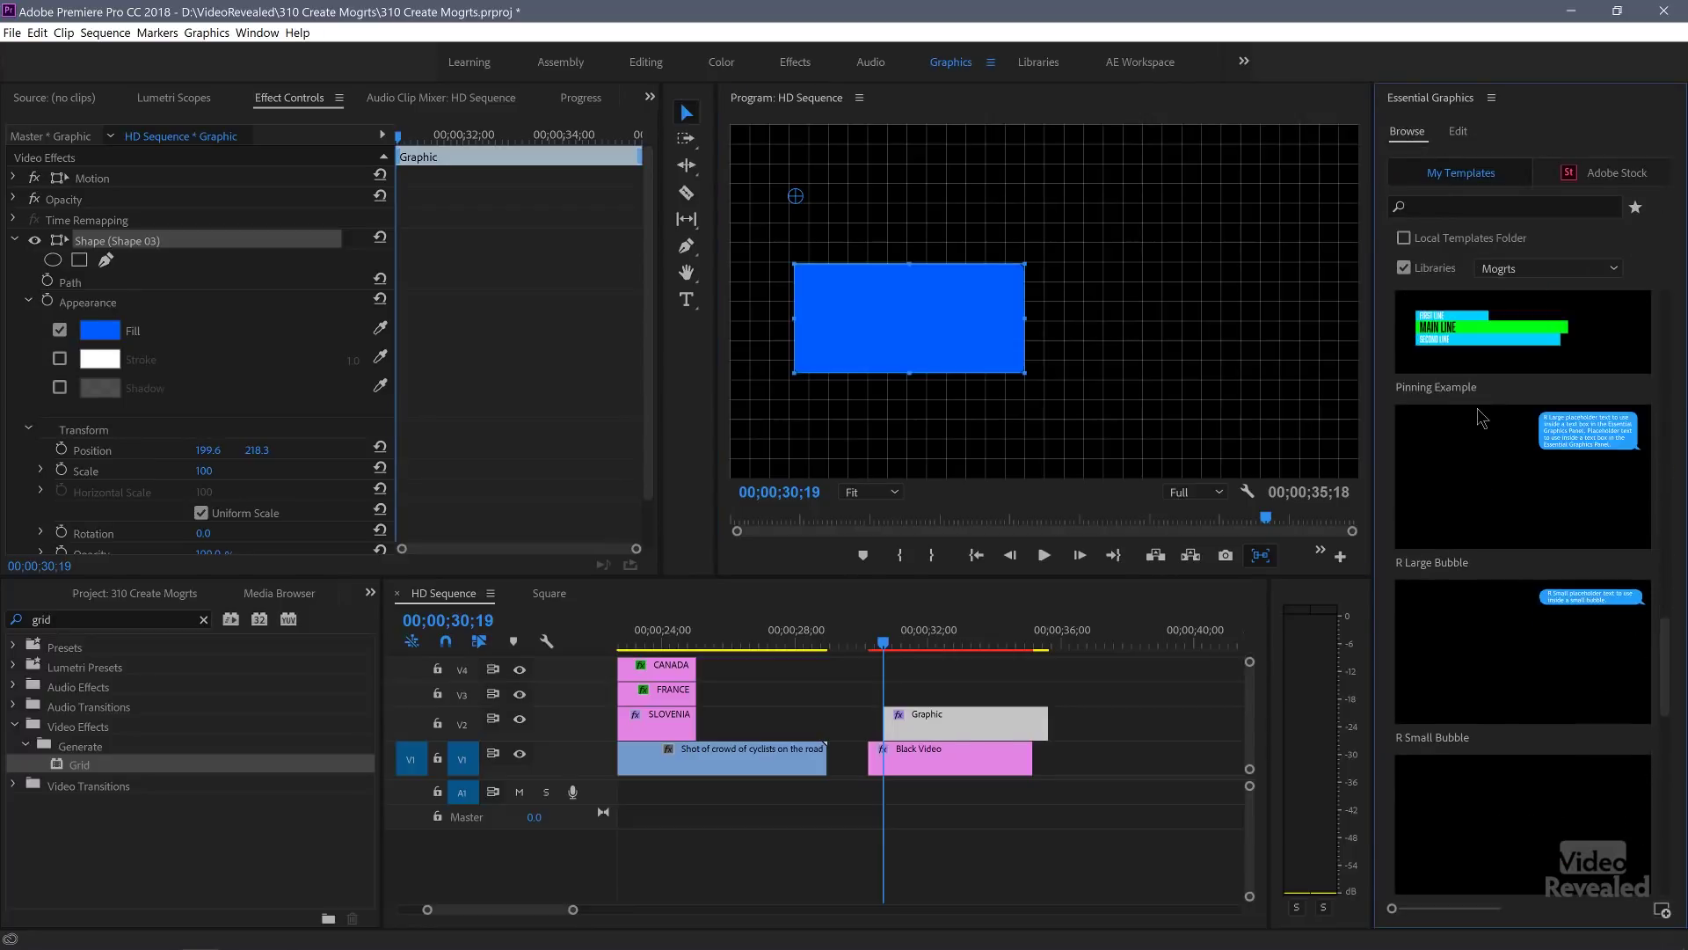
scroll(1483, 419, down, 10)
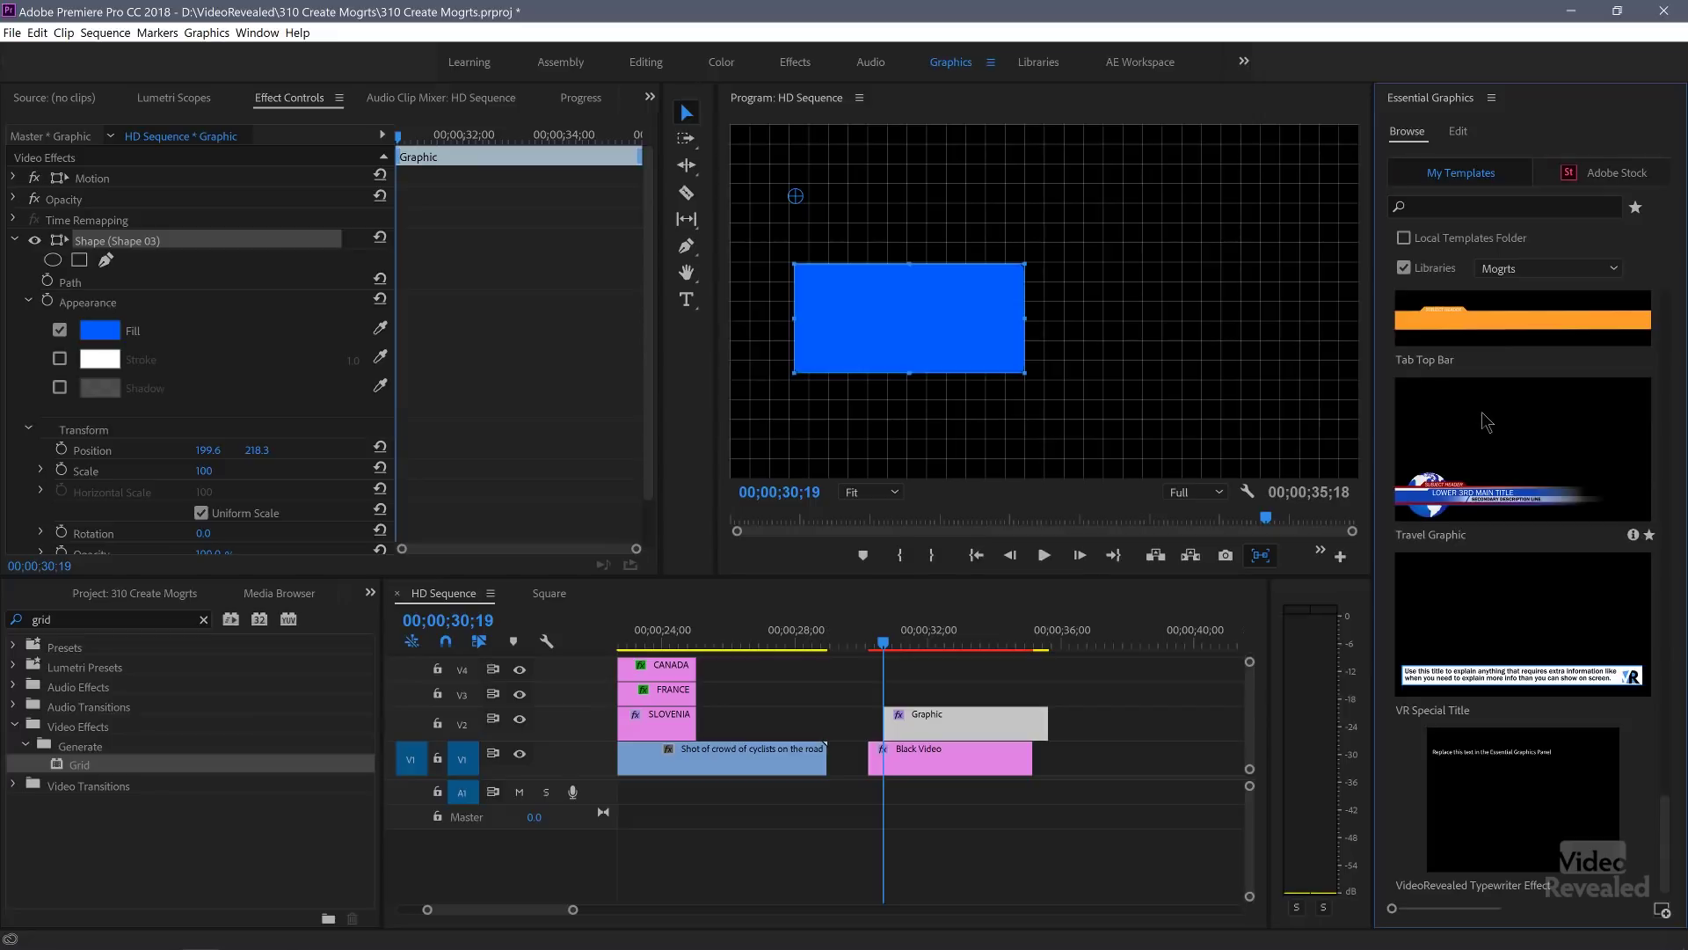
scroll(1489, 405, up, 5)
click(1513, 274)
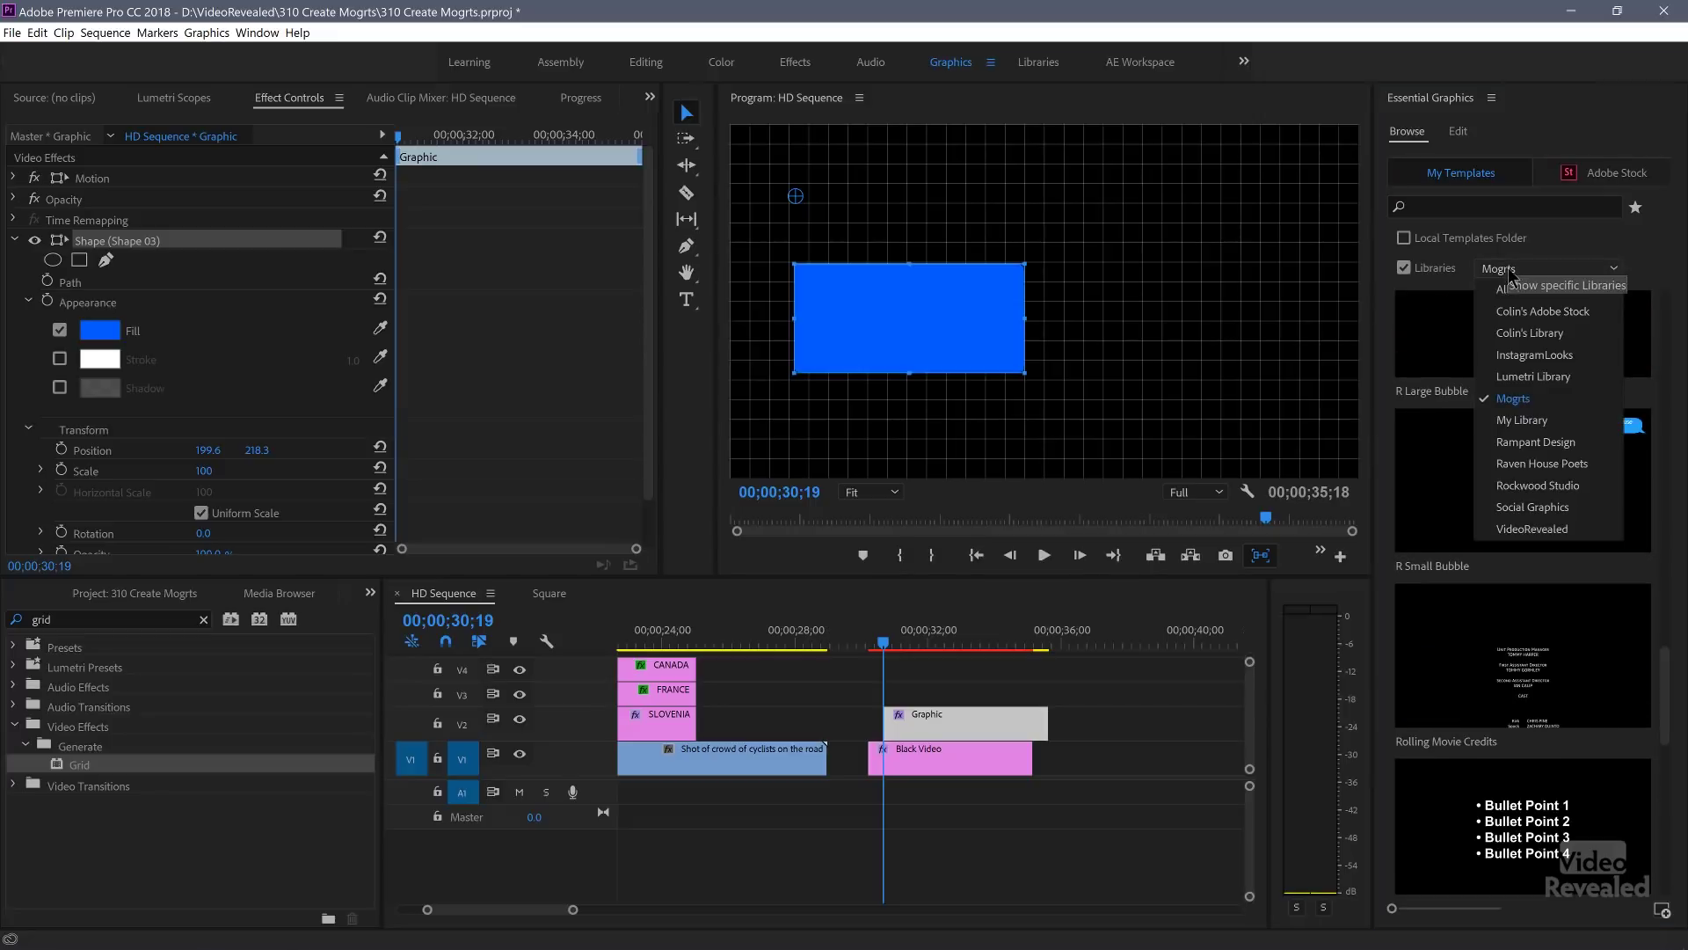
click(1536, 530)
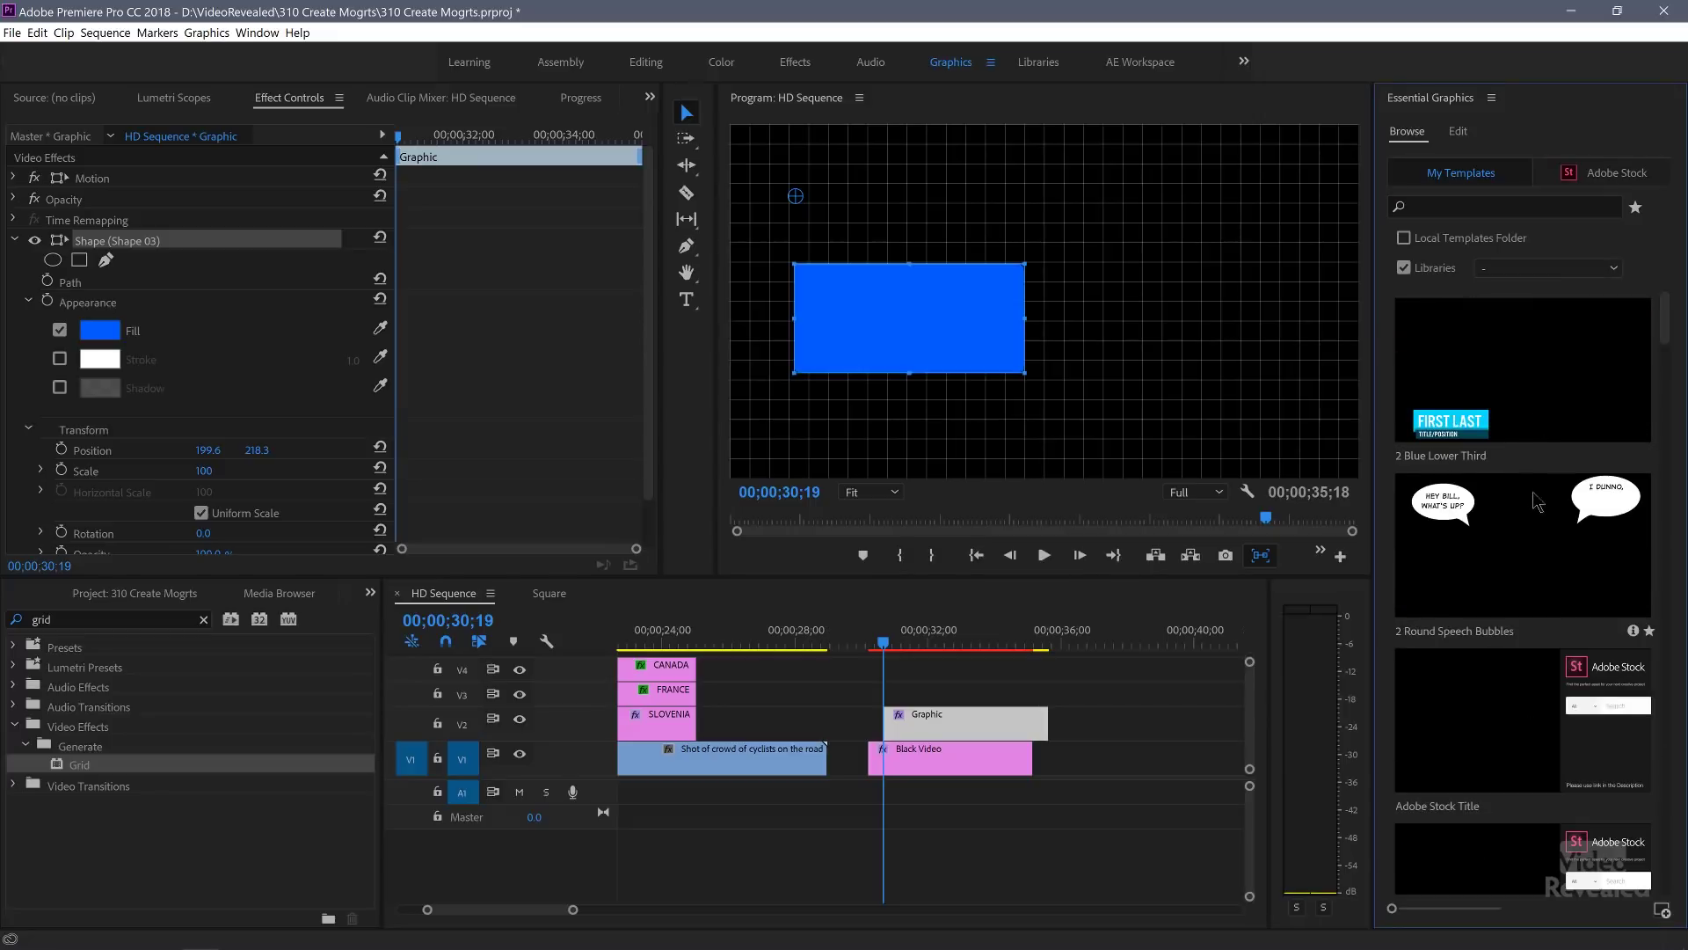
Step: Find the green Arrow template and place it on track V3 above the blue rectangle's graphic clip
scroll(1525, 387, down, 5)
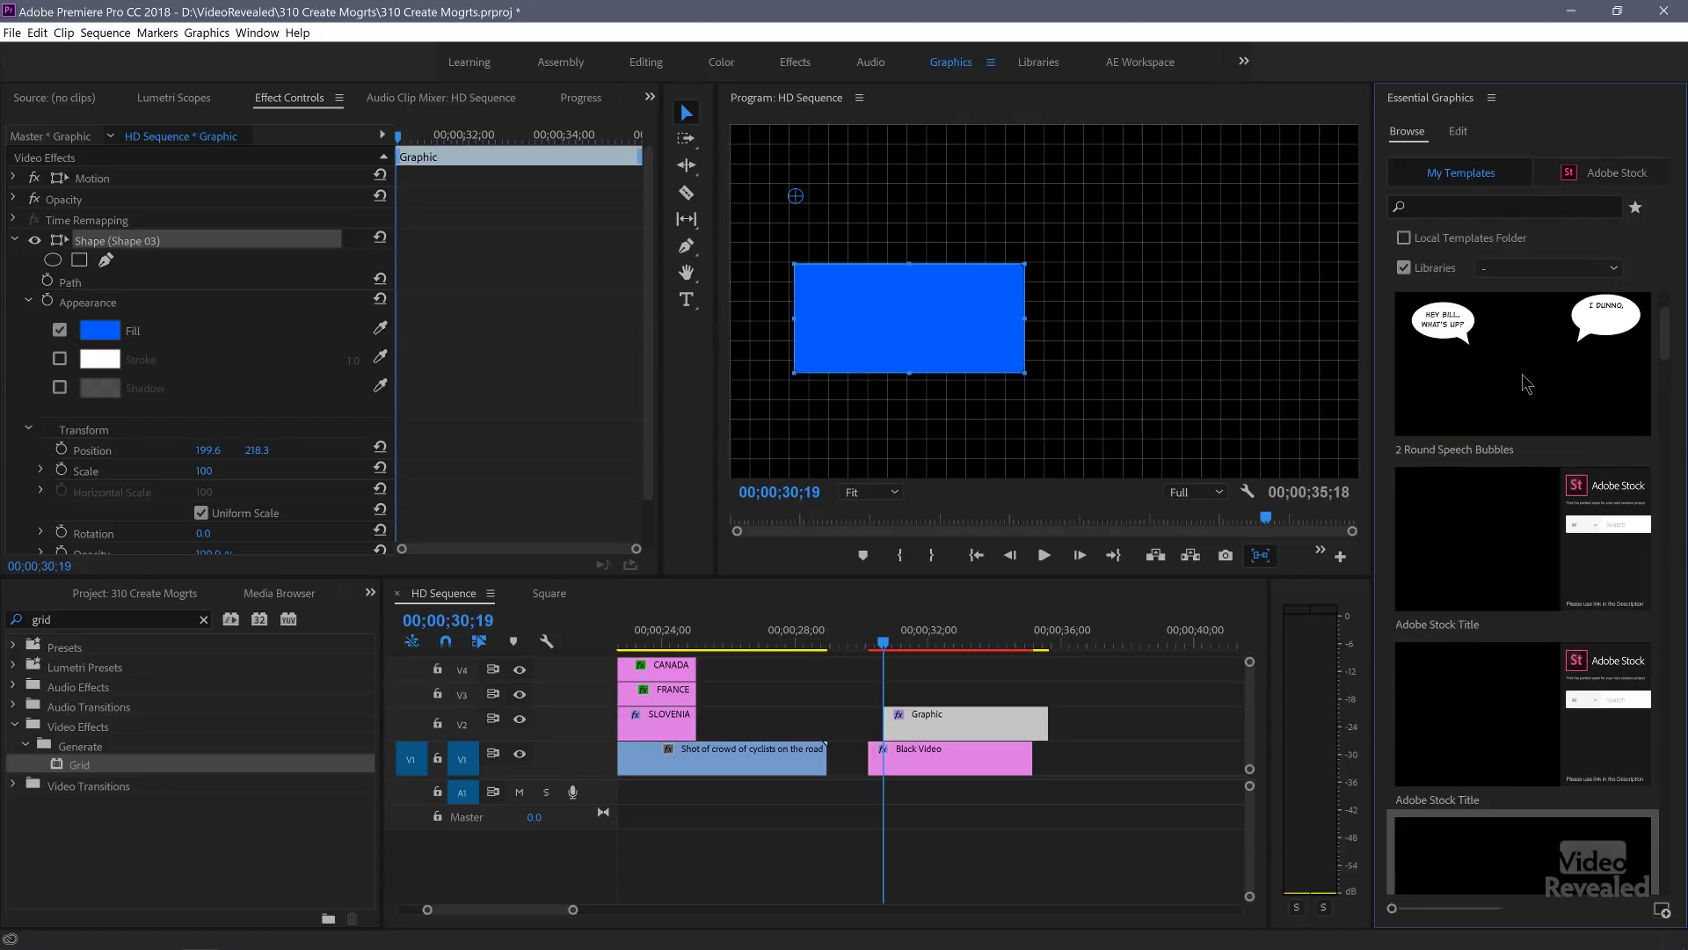
scroll(1526, 393, down, 6)
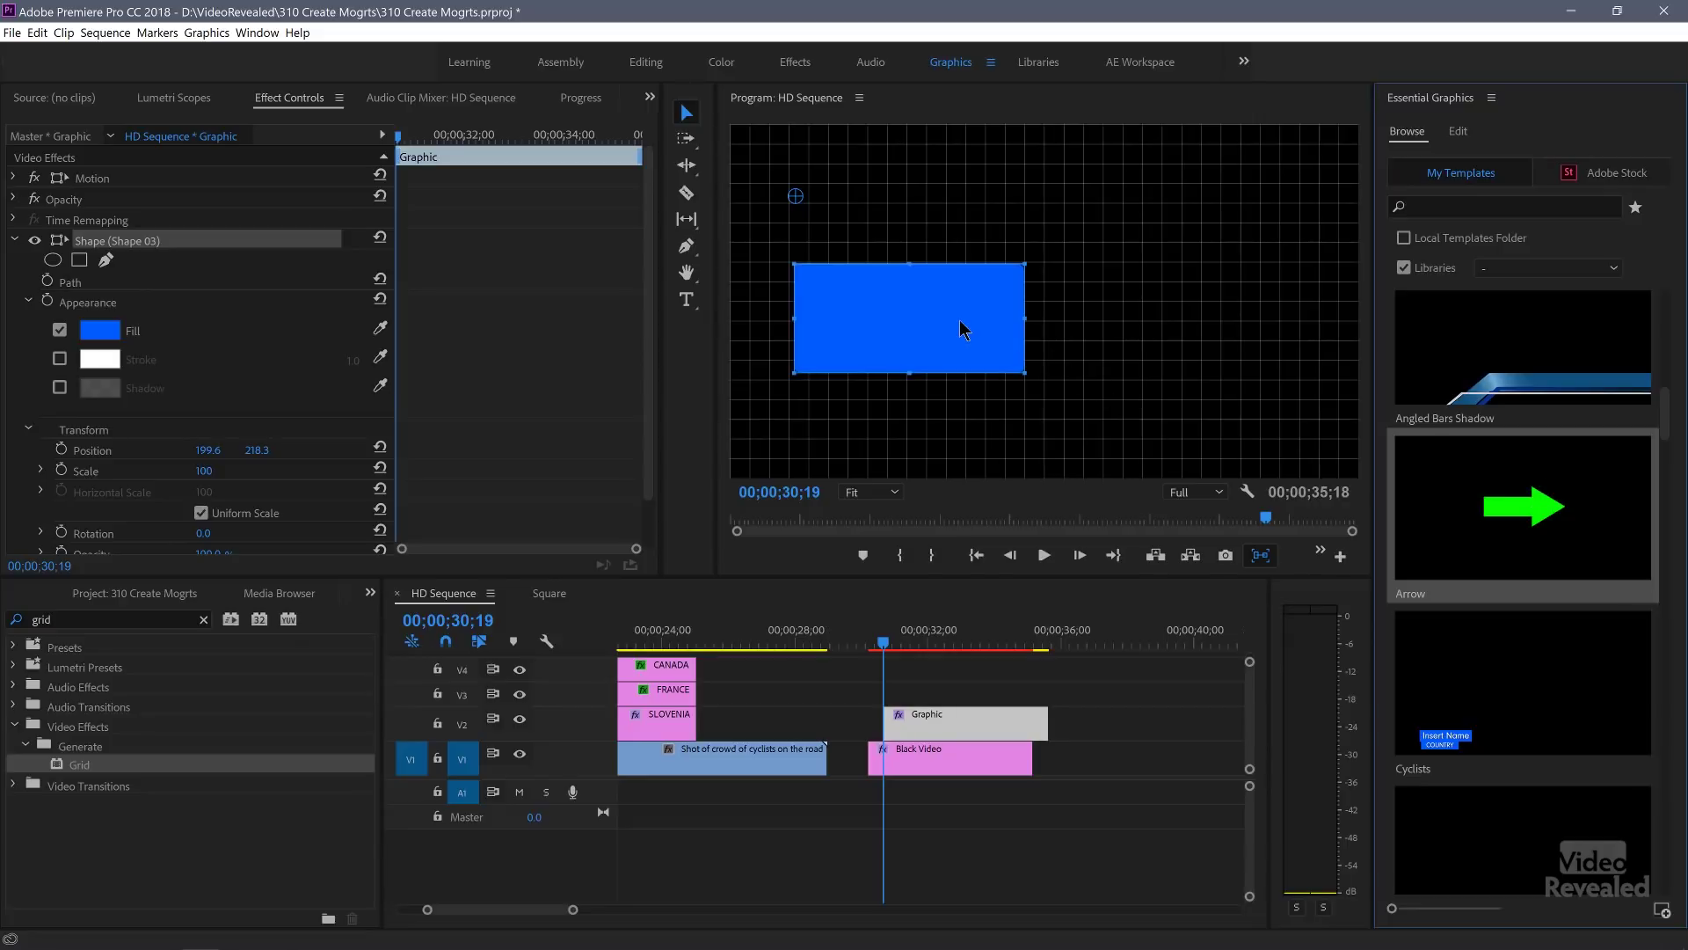
drag(1482, 554, 950, 701)
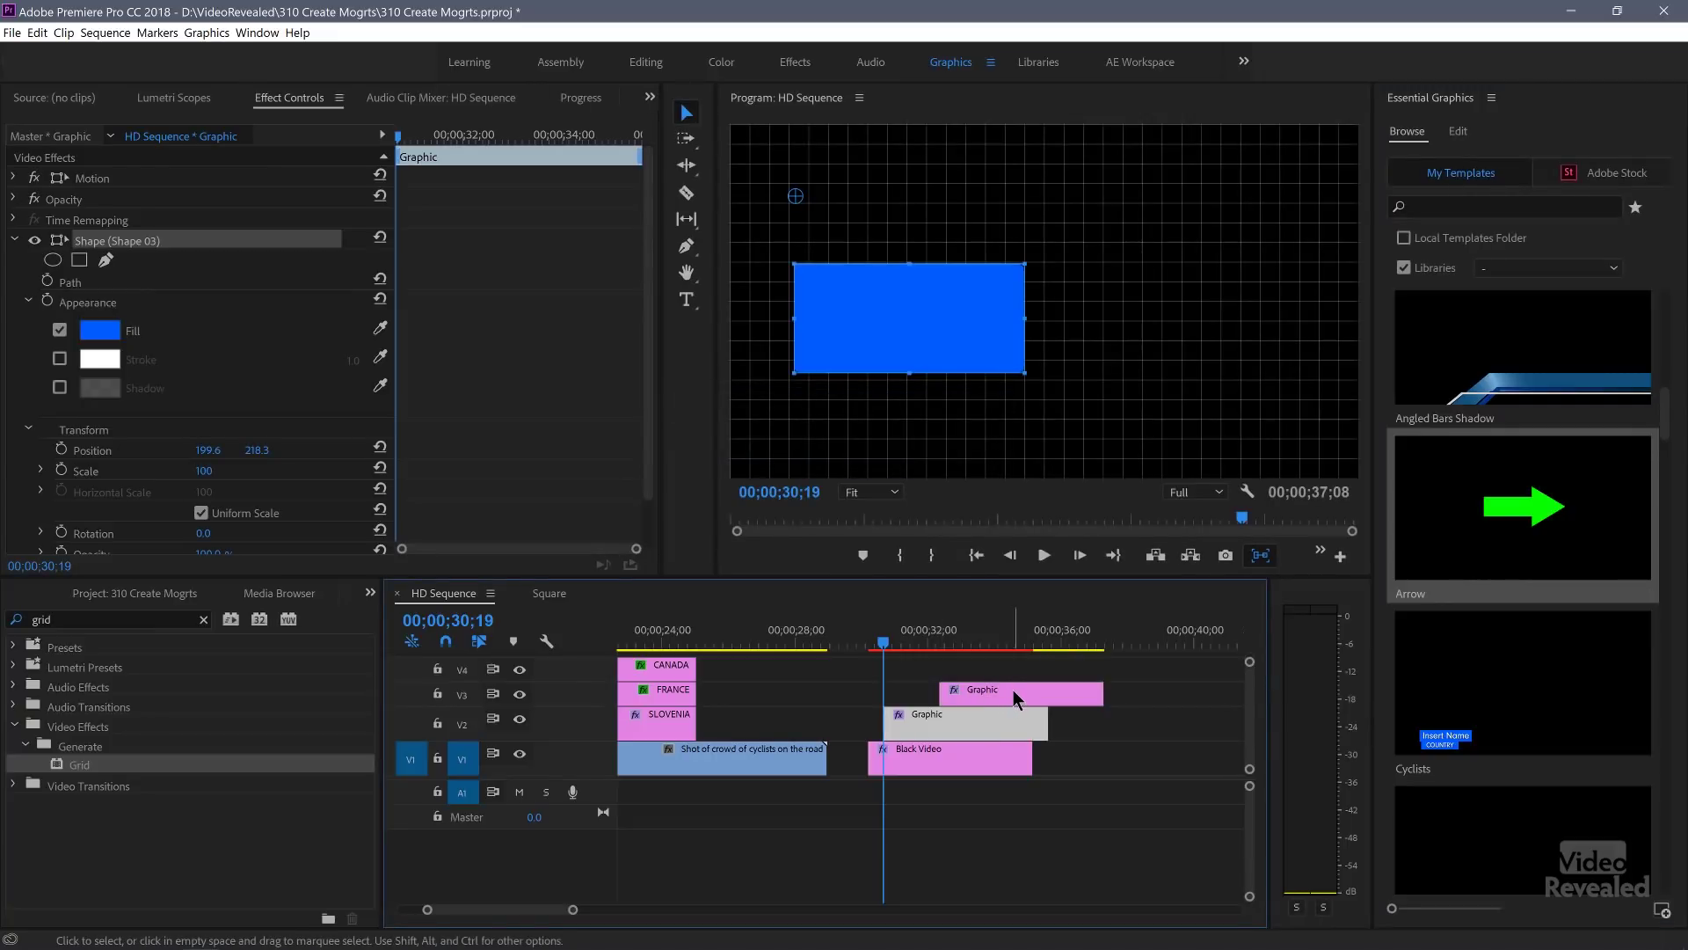
Step: Copy the green arrow shape from the V3 graphic at about 00;00;34;07 and delete that arrow clip from the timeline
click(1013, 691)
click(1003, 627)
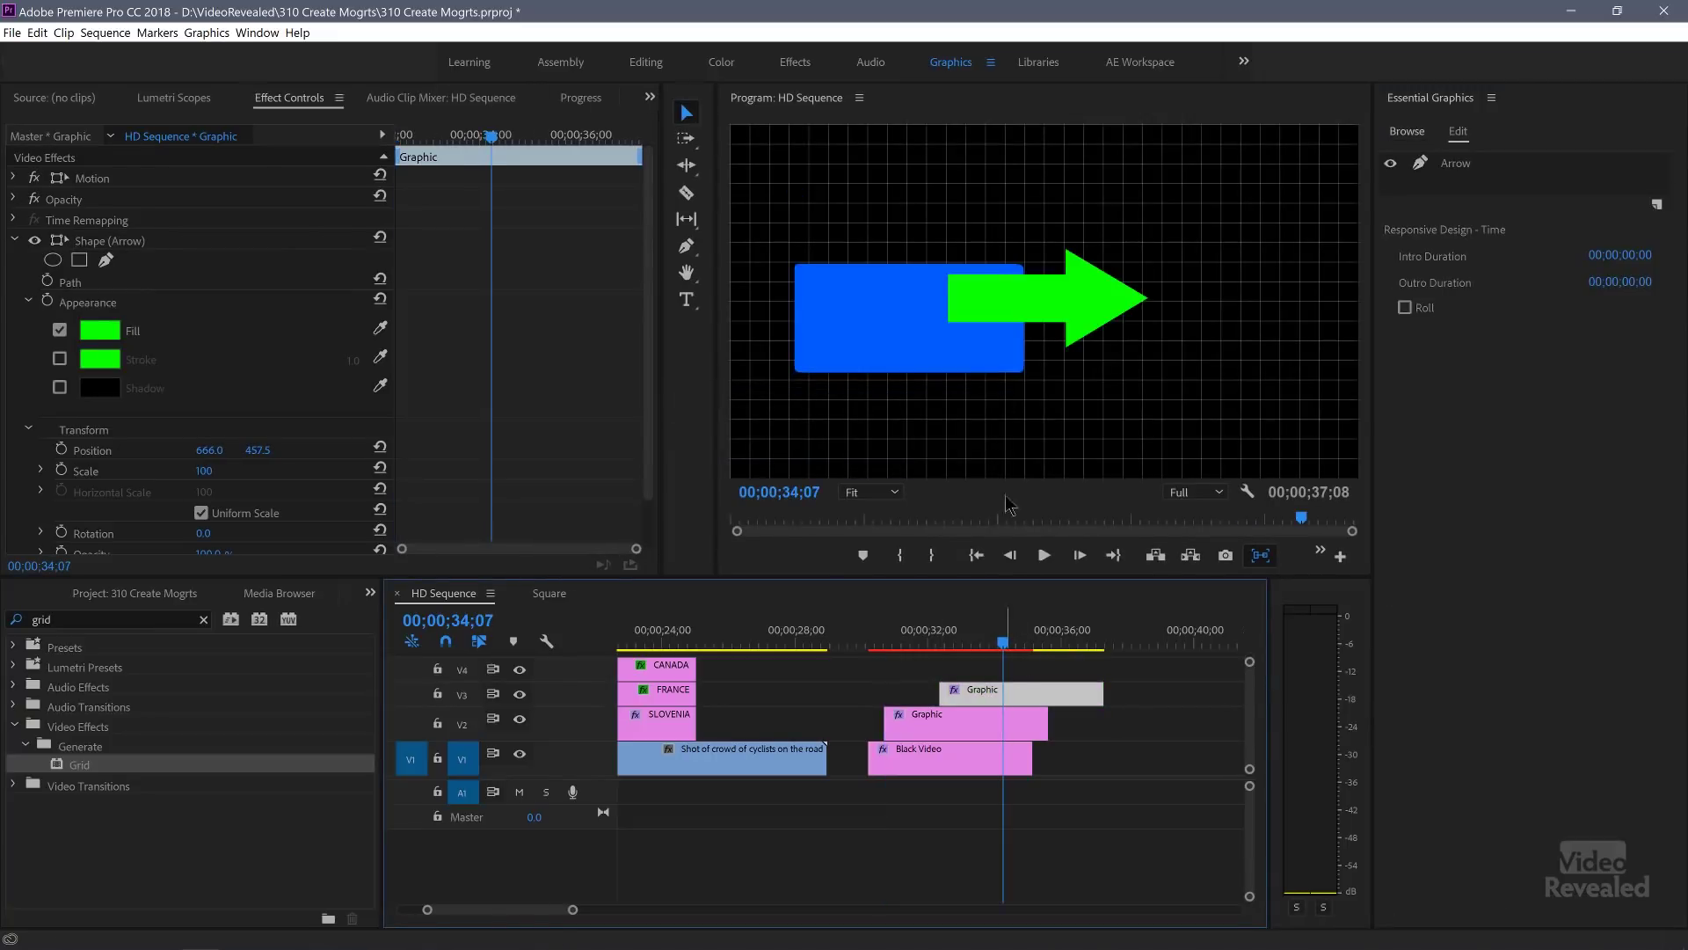
drag(1093, 288, 1089, 292)
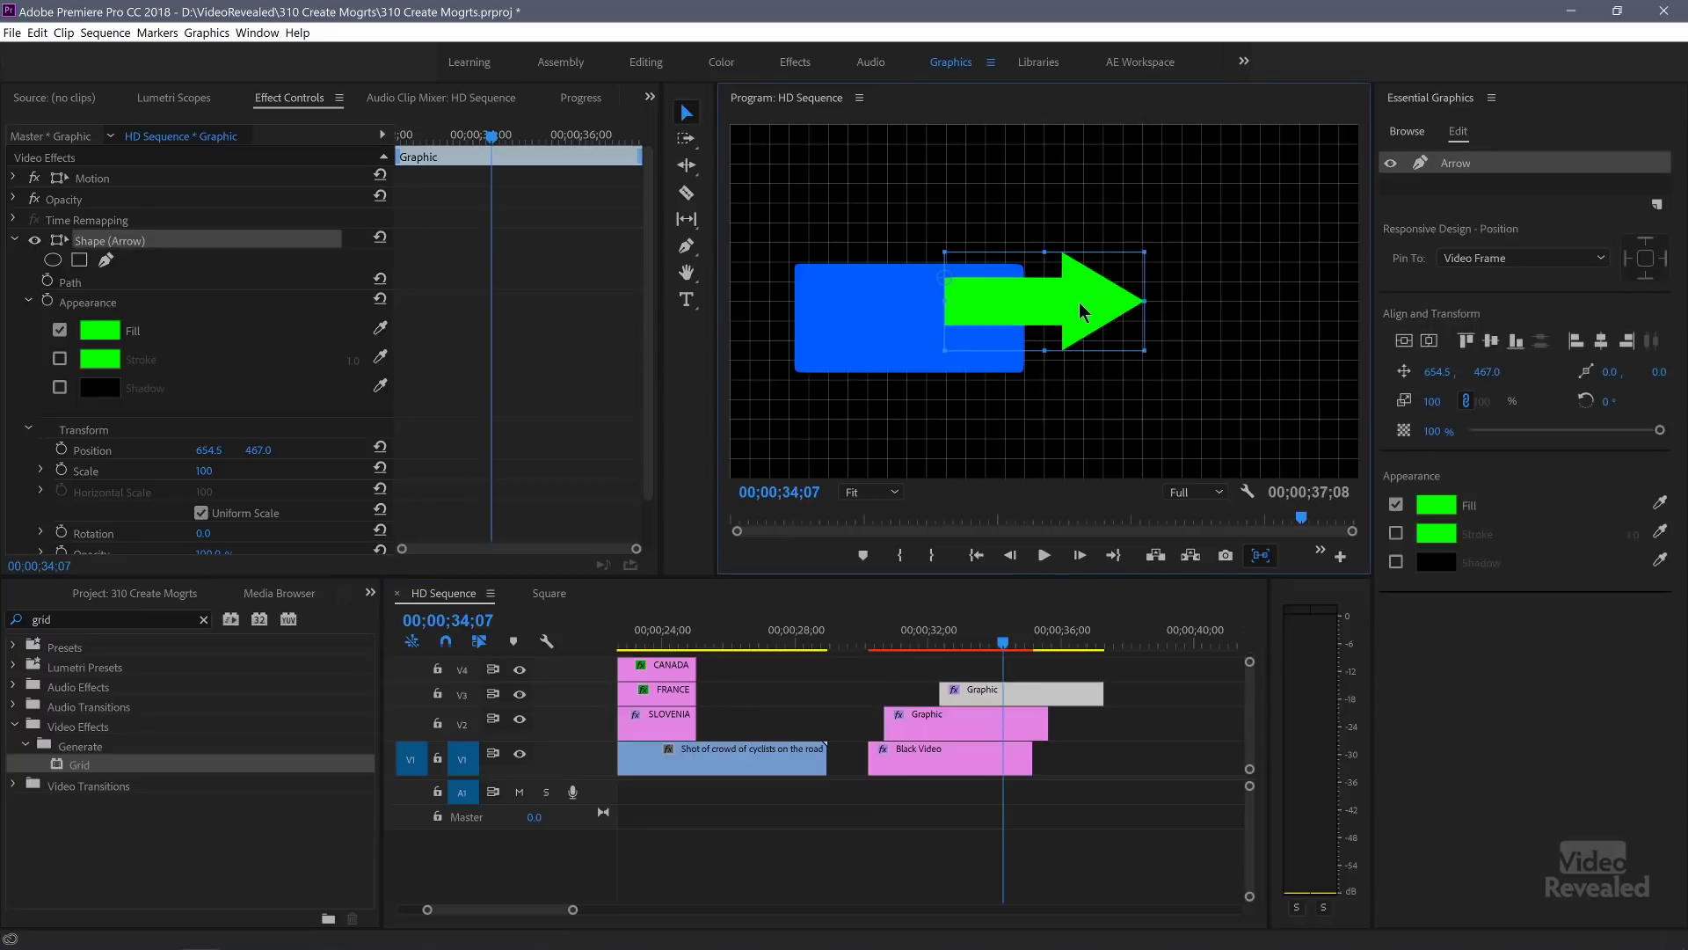
click(1027, 696)
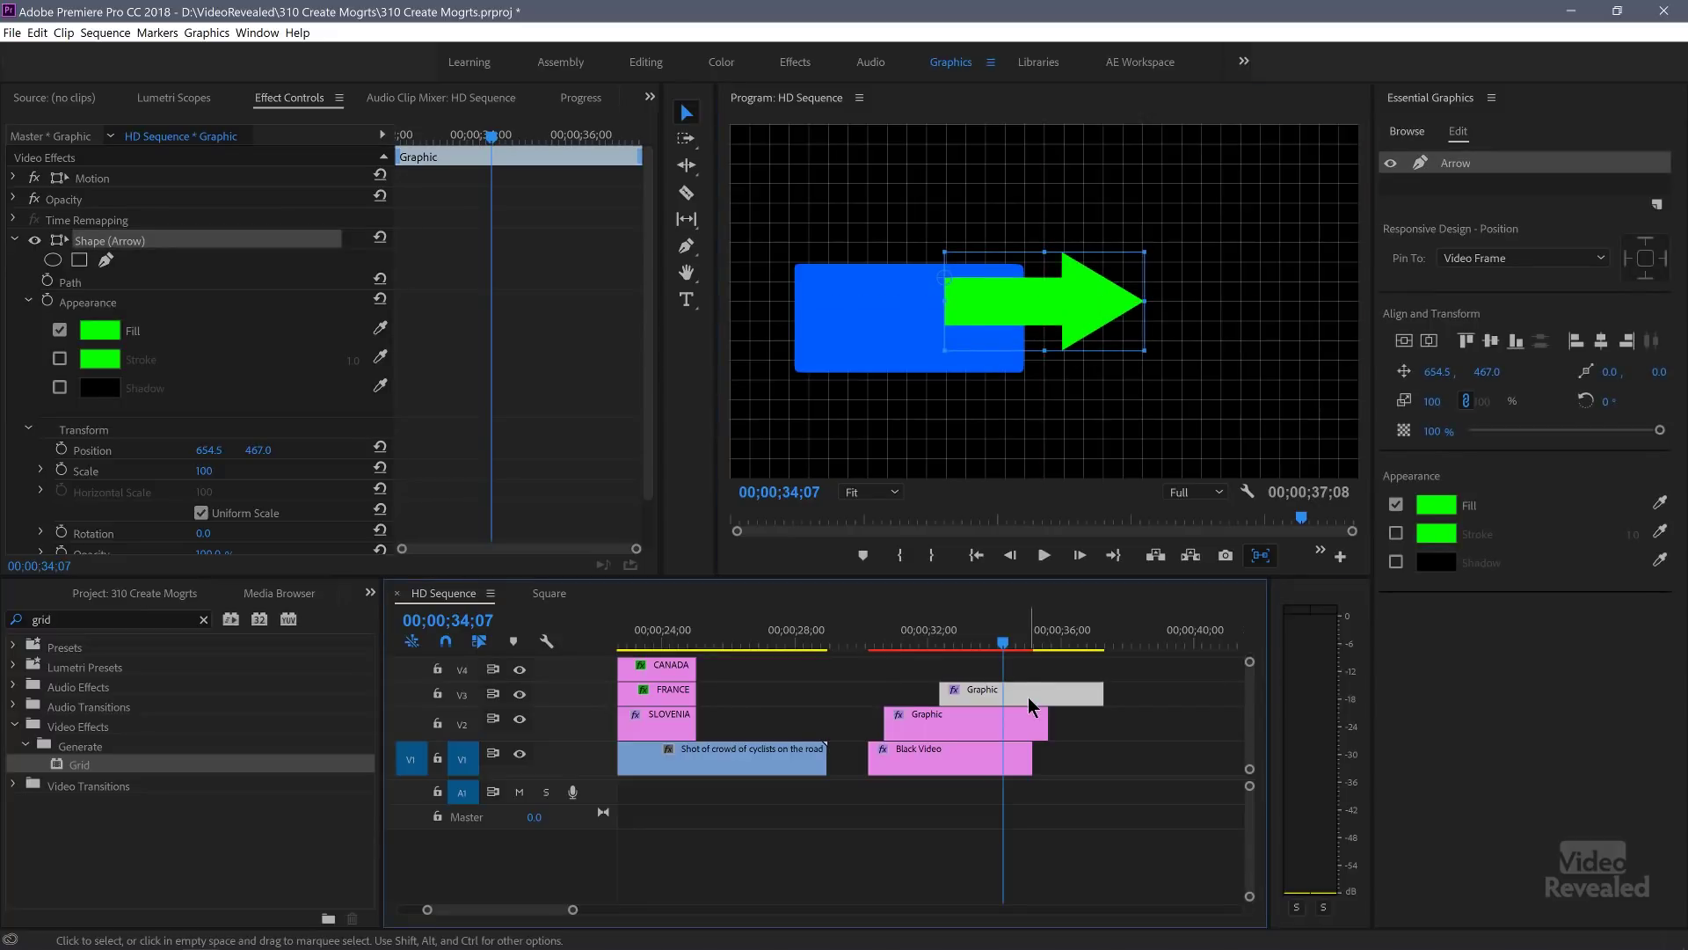
key(Delete)
Step: Paste the arrow into the blue rectangle's graphic and move it to 795.5, 518.5, overlapping the rectangle's right edge
click(948, 730)
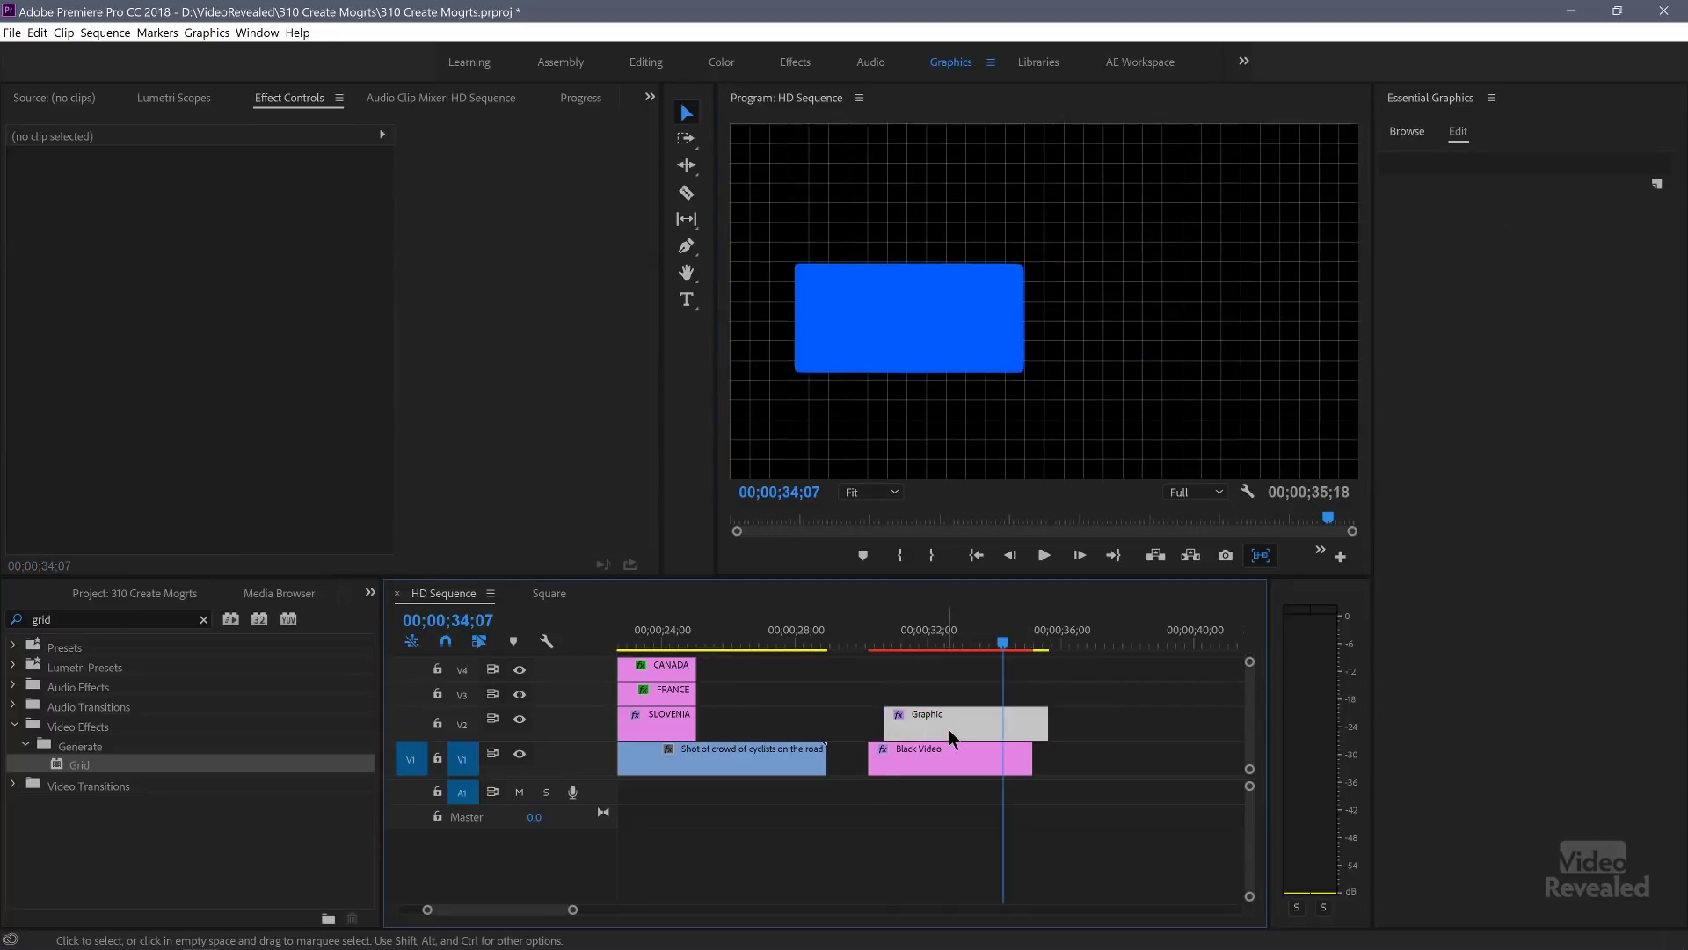
click(950, 299)
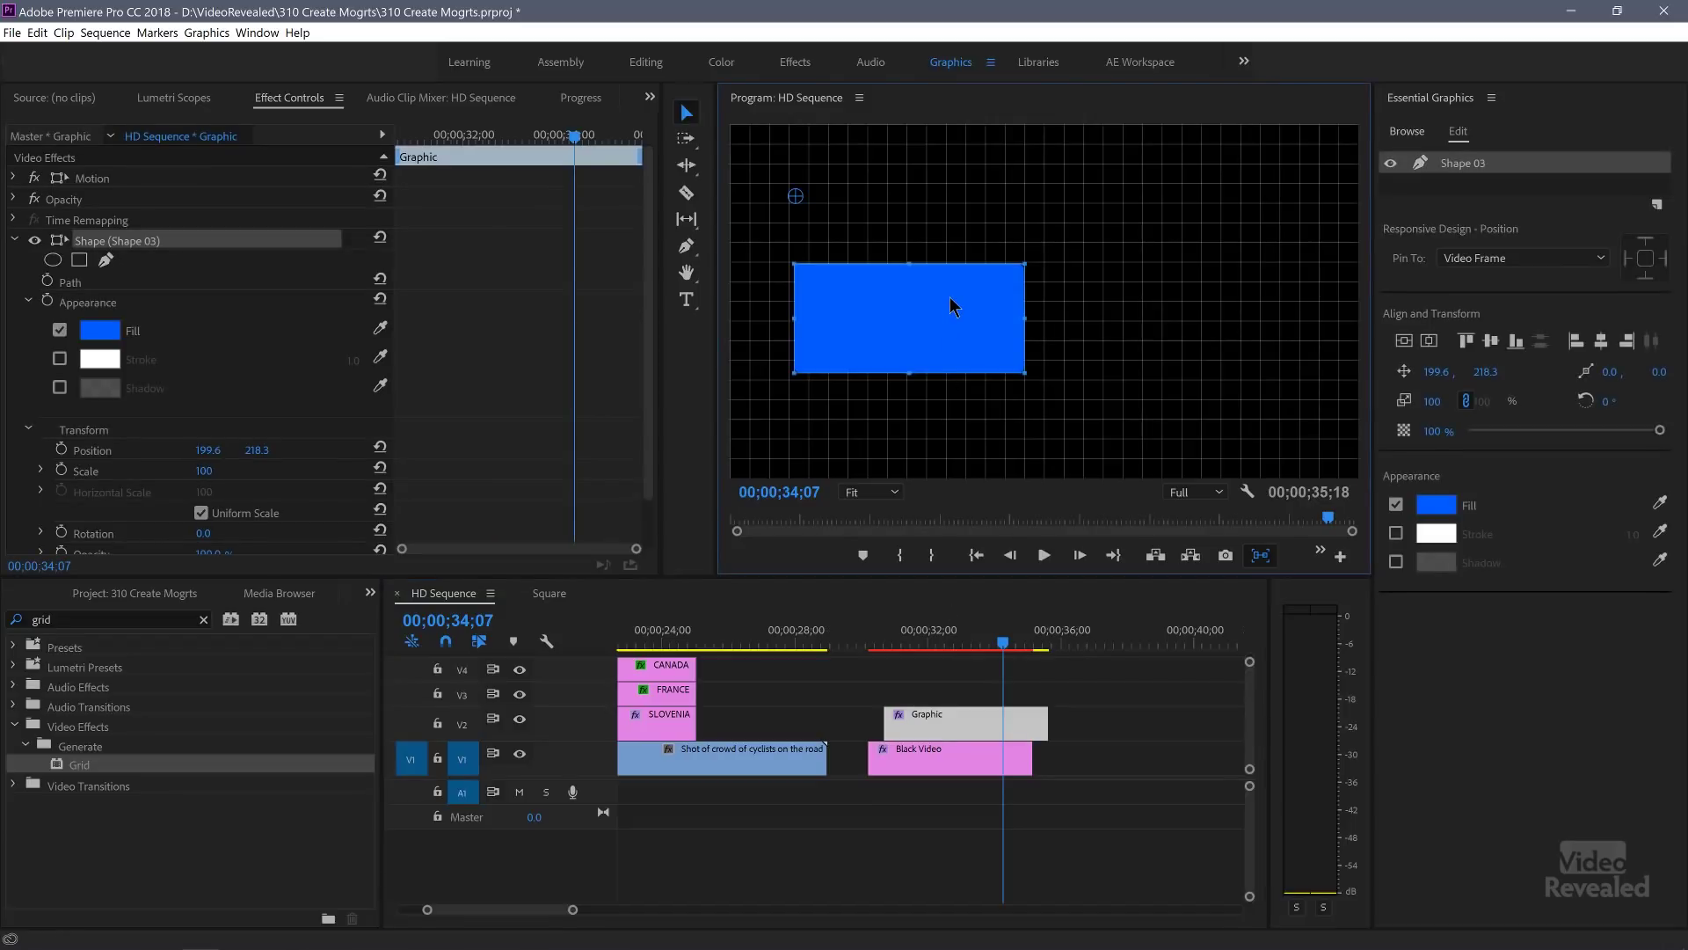
key(ctrl+v)
drag(1052, 302, 1129, 289)
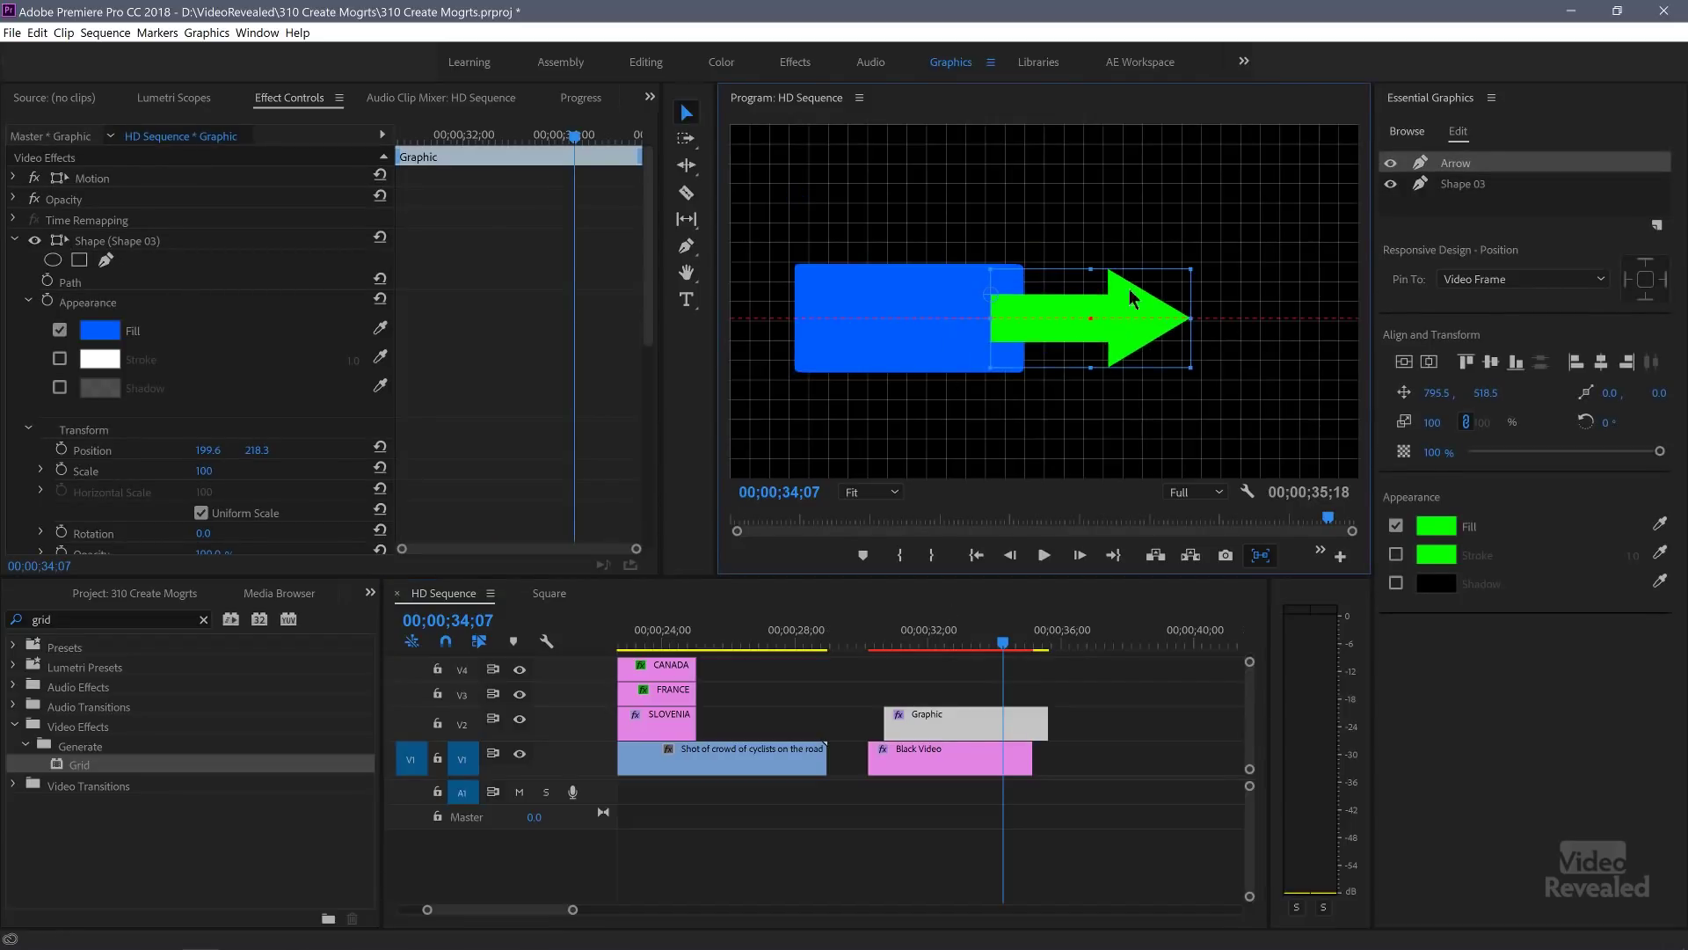
Step: Select both the arrow and the rectangle and set their shared fill to the blue 005CFF
drag(1289, 170, 967, 439)
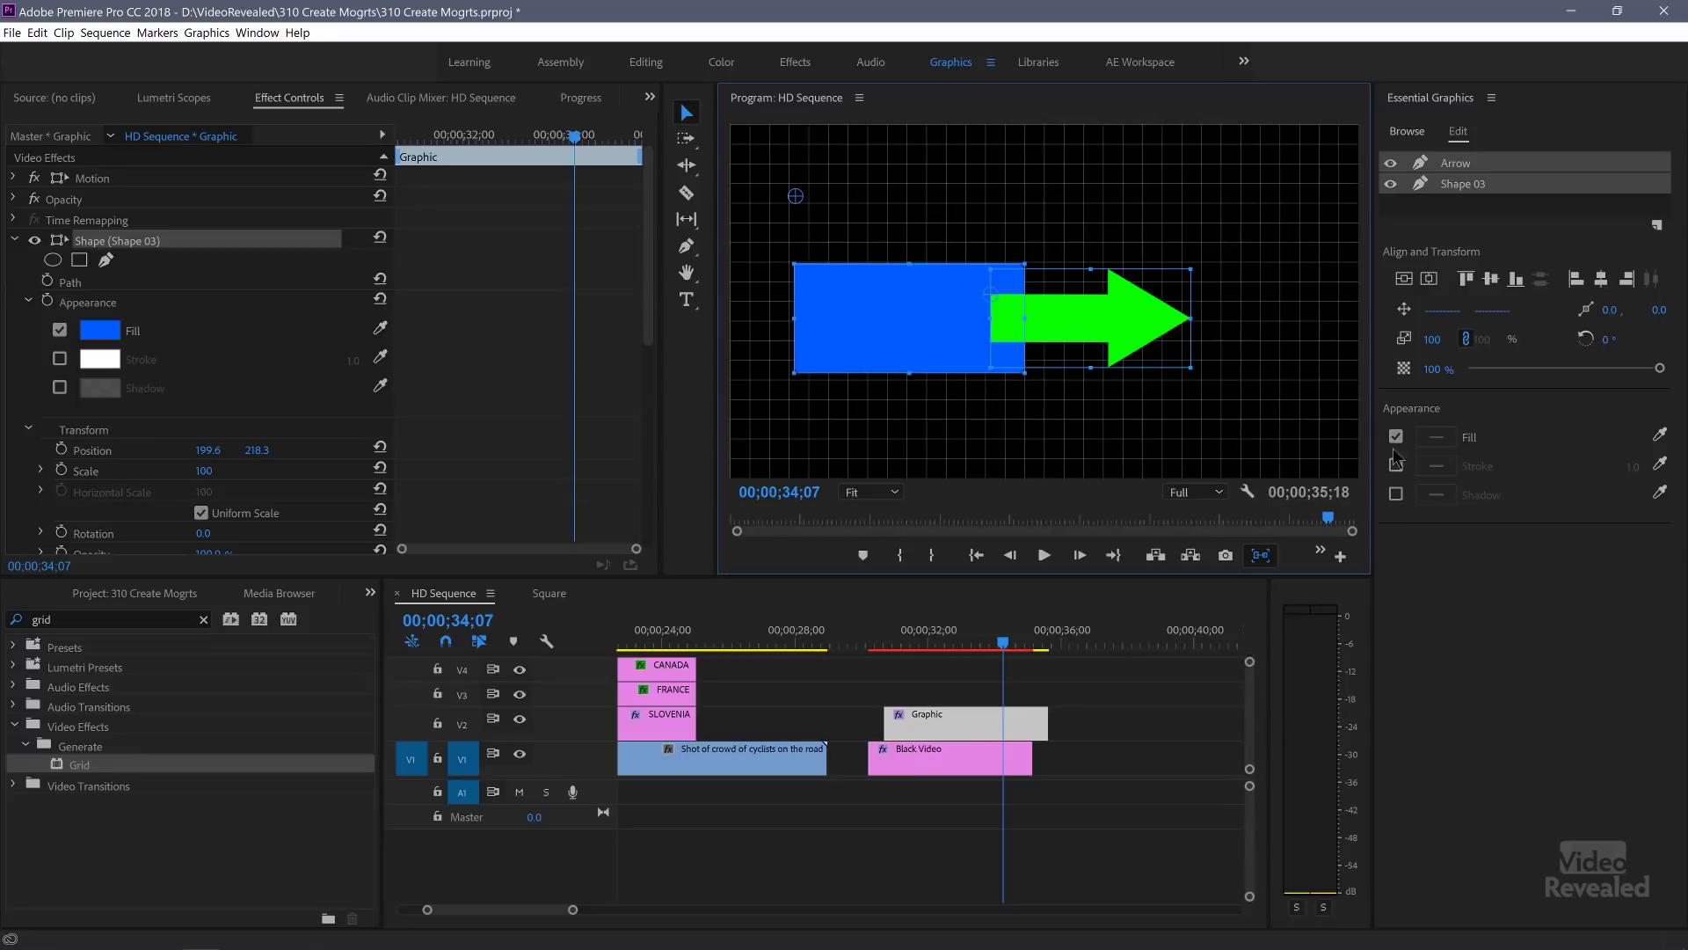
click(1443, 442)
drag(976, 611, 1016, 768)
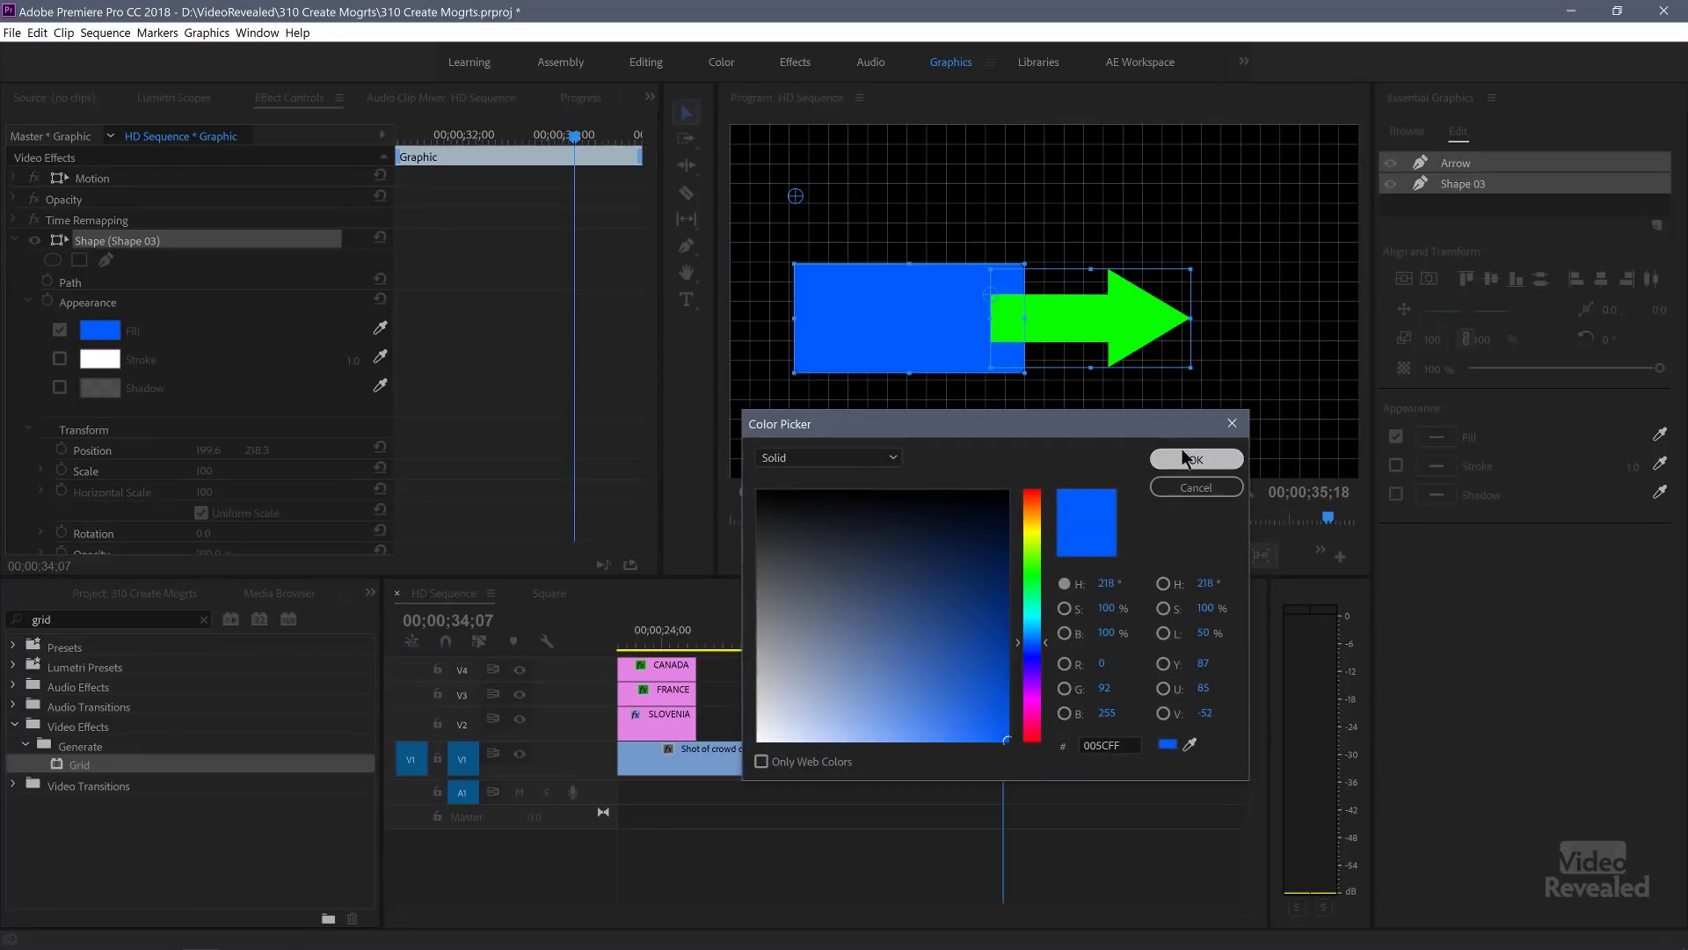
click(1196, 459)
Step: Enlarge the blue rectangle upward and to the right, and reposition it and the arrow so the arrow extends from its right side
click(992, 289)
mouse_move(909, 260)
mouse_down()
mouse_move(941, 205)
mouse_move(1081, 197)
mouse_up()
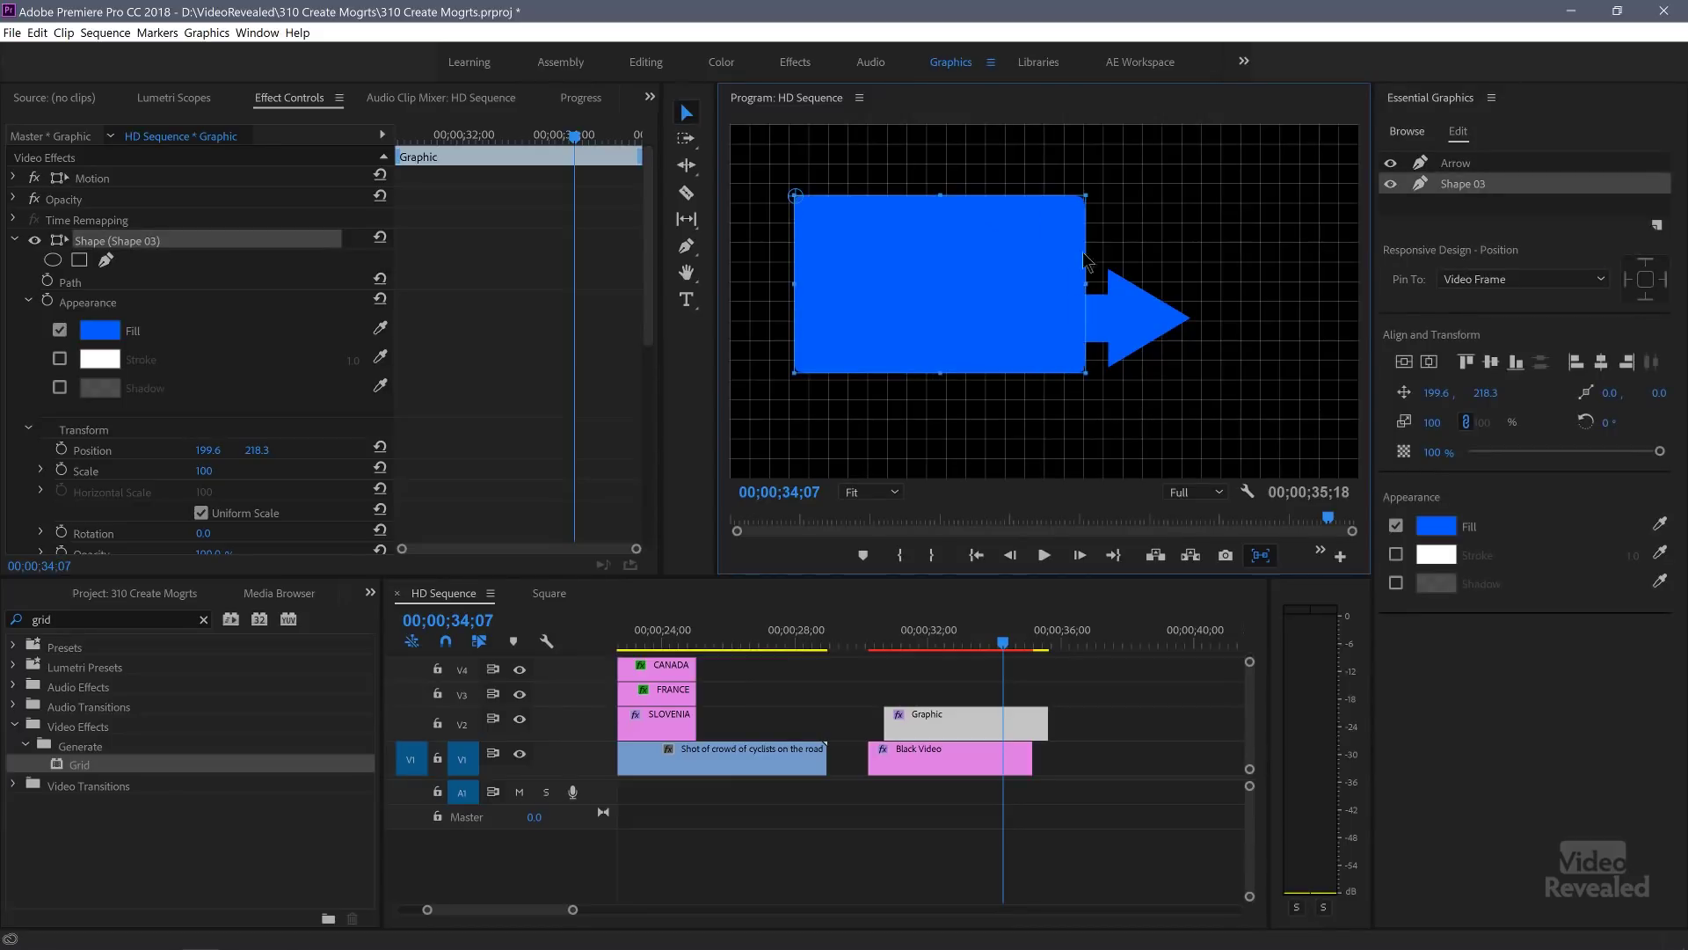
drag(1047, 308, 1045, 328)
click(1168, 303)
mouse_move(1168, 303)
mouse_down()
mouse_move(1188, 288)
mouse_move(1178, 325)
mouse_move(1038, 330)
mouse_move(1185, 324)
mouse_move(1148, 324)
mouse_up()
click(1228, 239)
click(1146, 187)
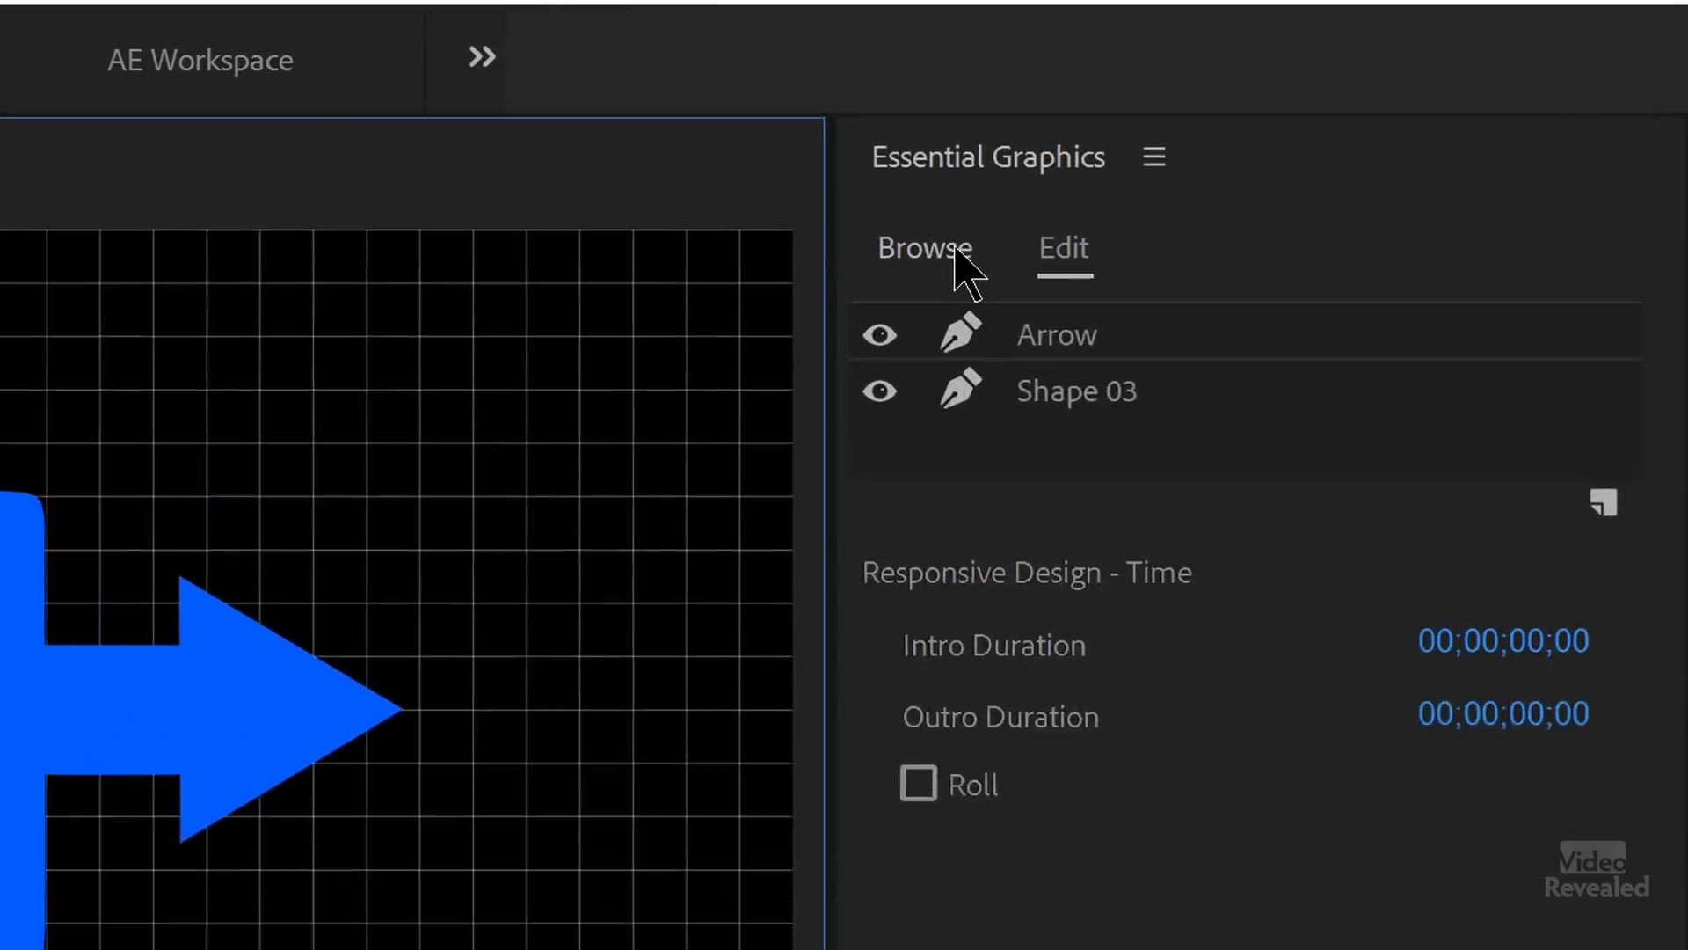
Step: Examine the Smart Quotes setting among the Essential Graphics options without changing it
click(1110, 165)
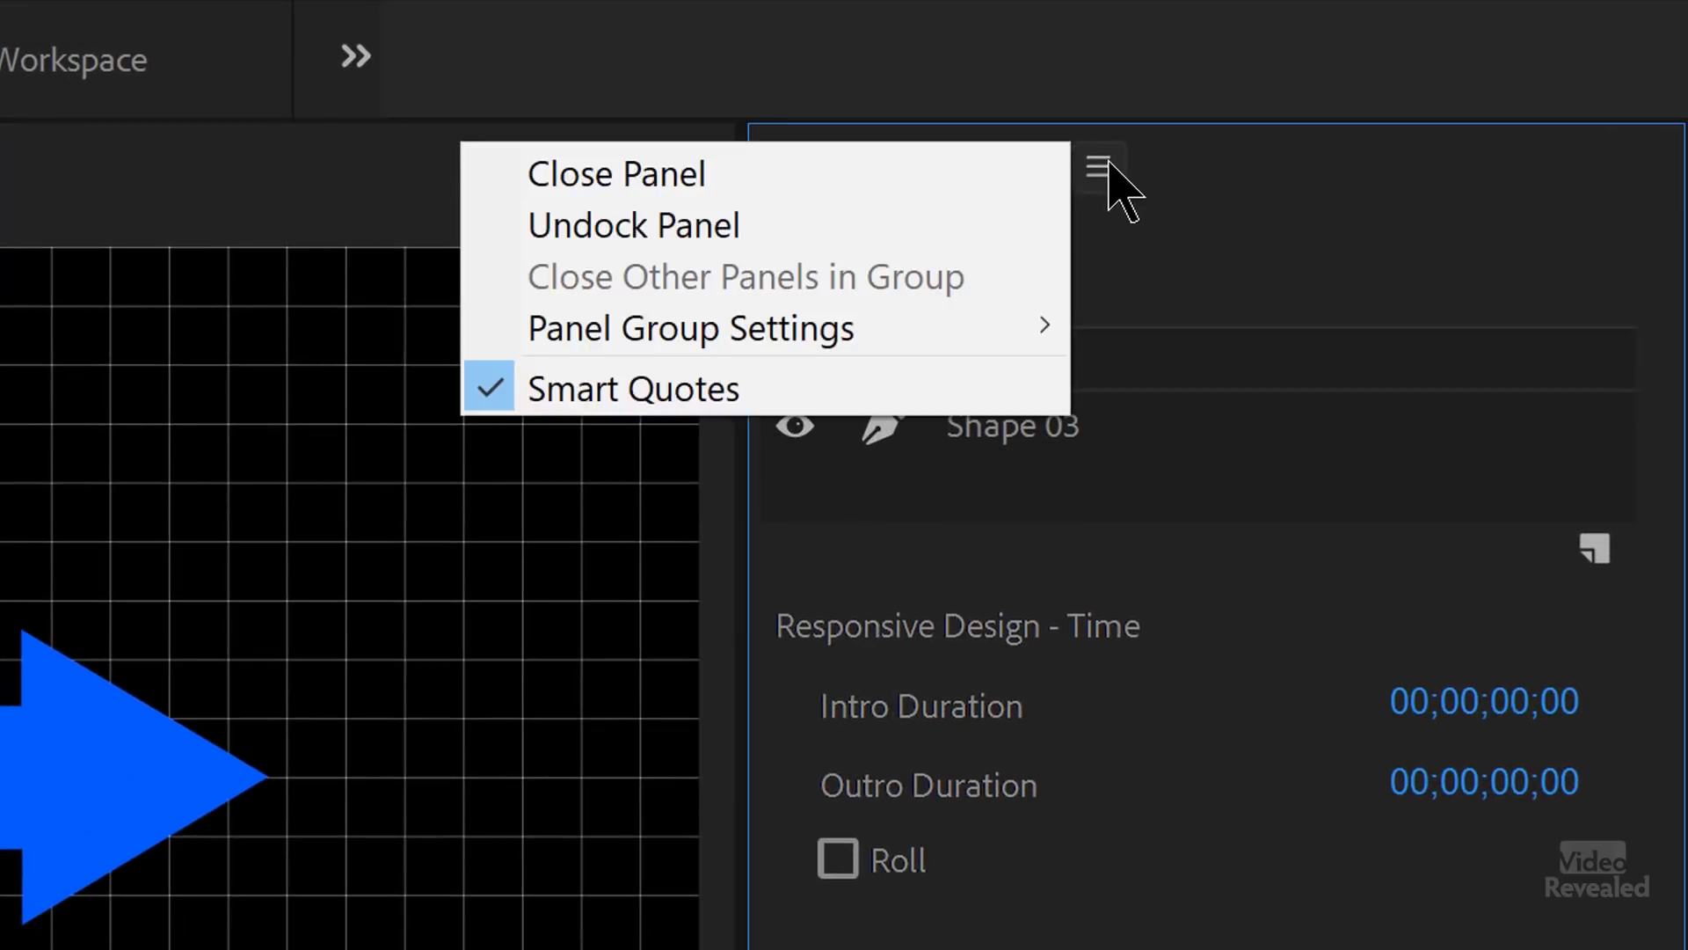
click(1218, 245)
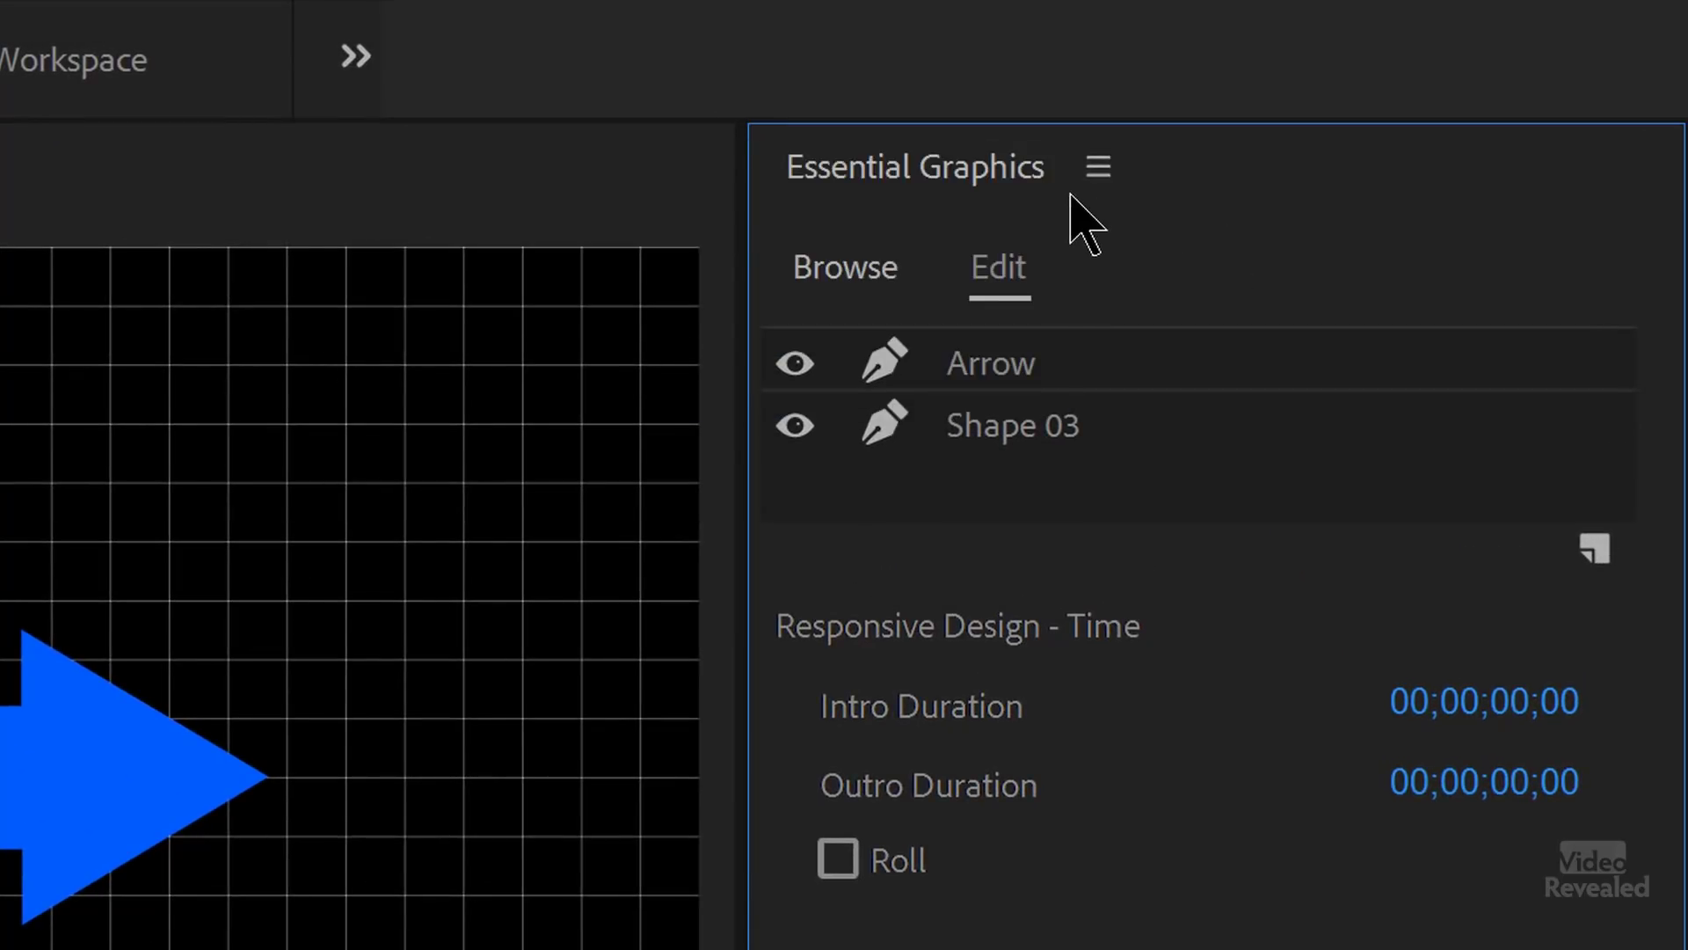
click(1099, 167)
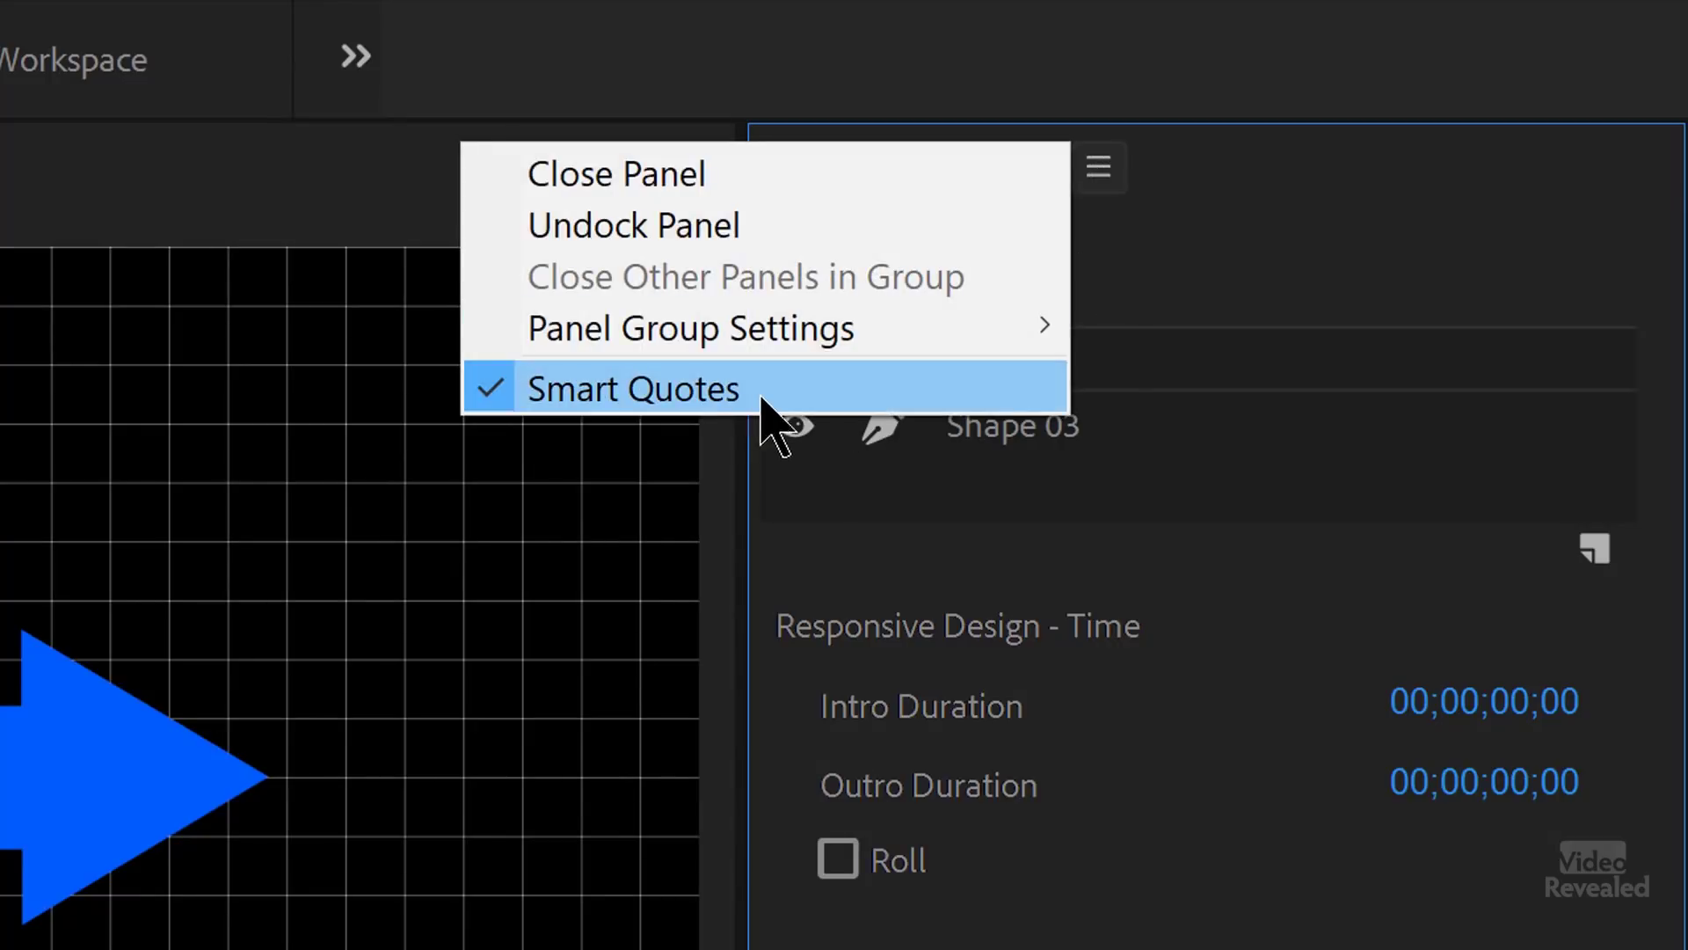
click(1143, 304)
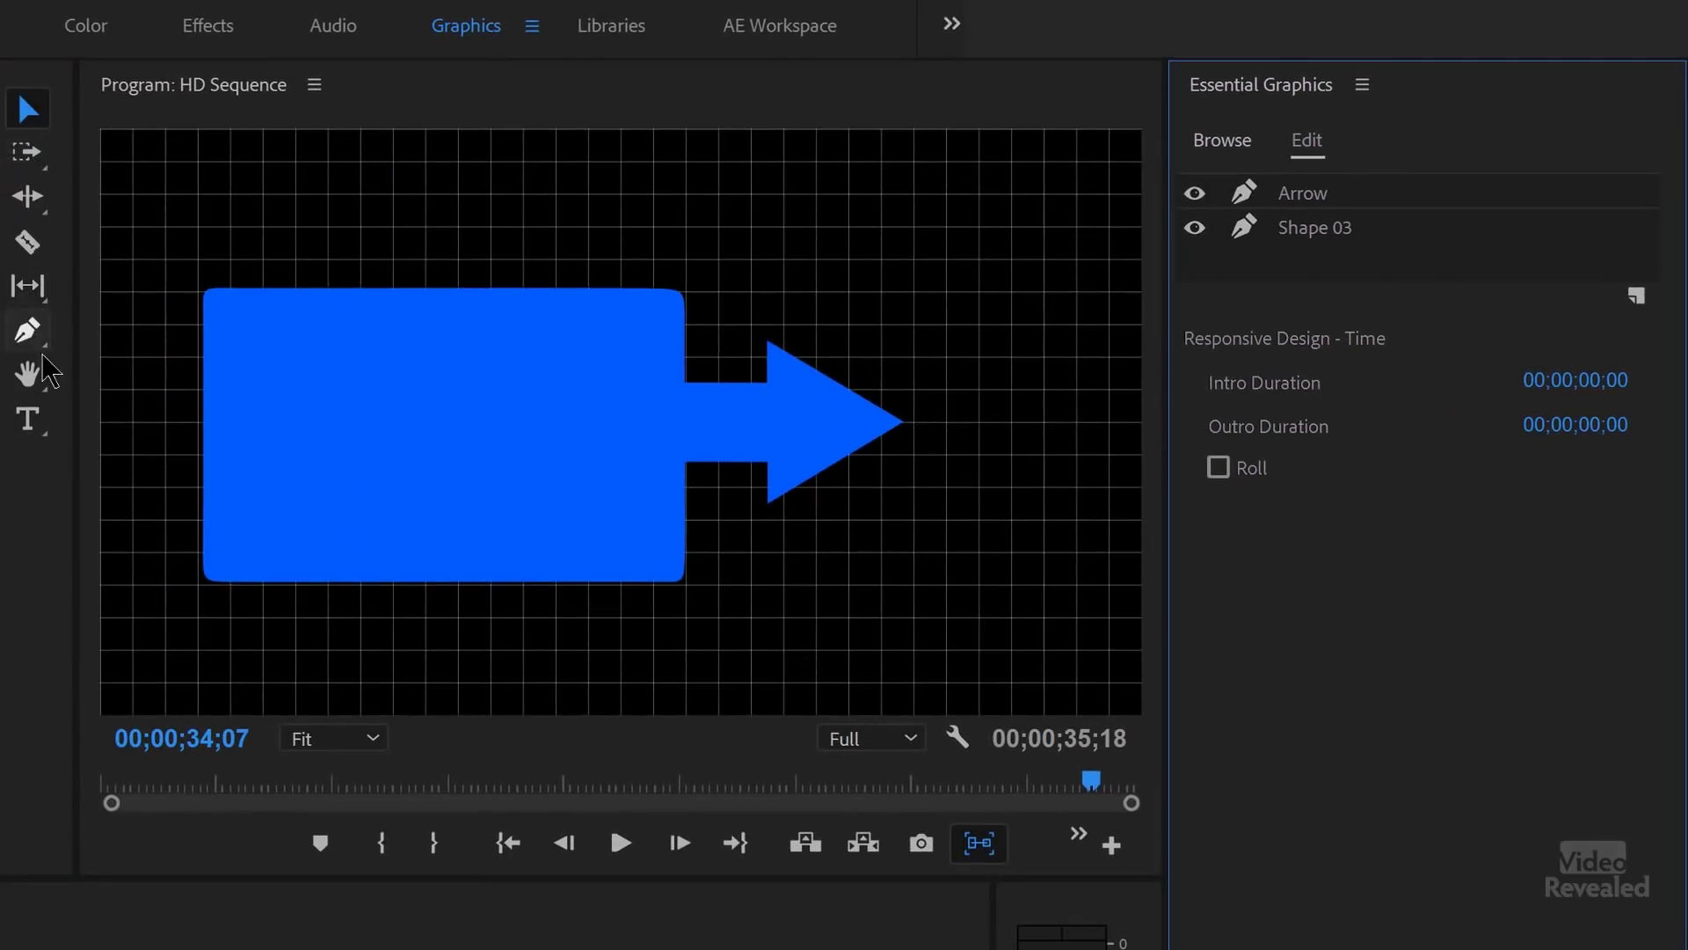
Step: Add the text "this is on" in curly quotes on an empty part of the timeline at 00;00;36;21 and deselect it
click(34, 424)
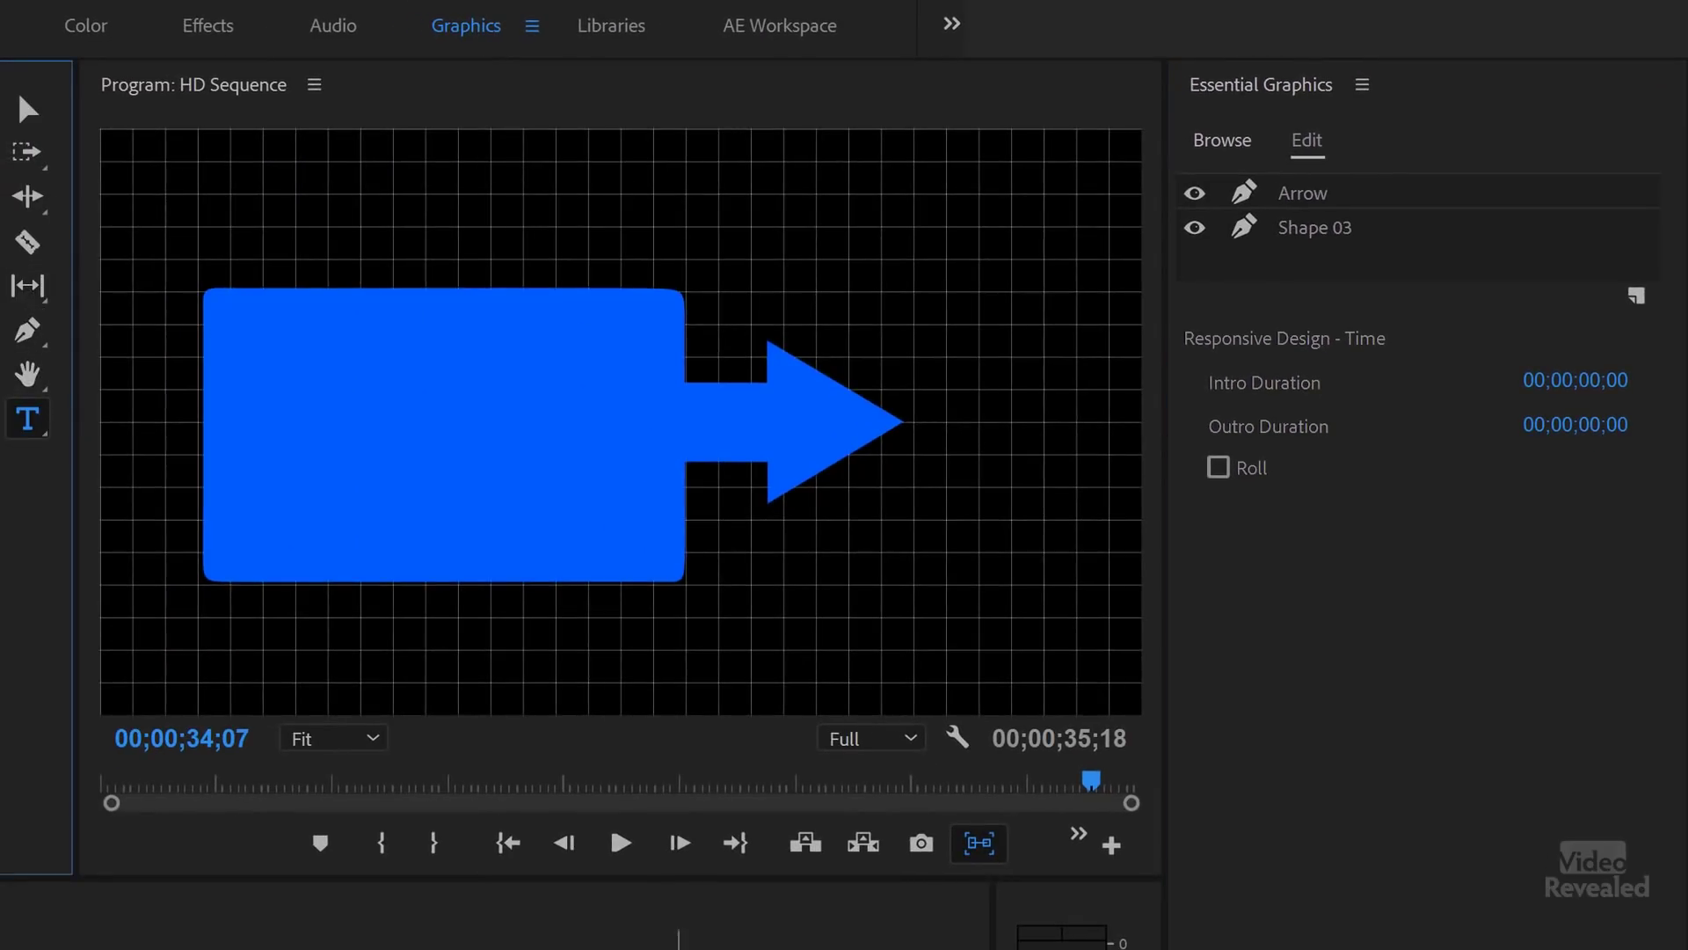
click(695, 946)
click(412, 354)
click(436, 325)
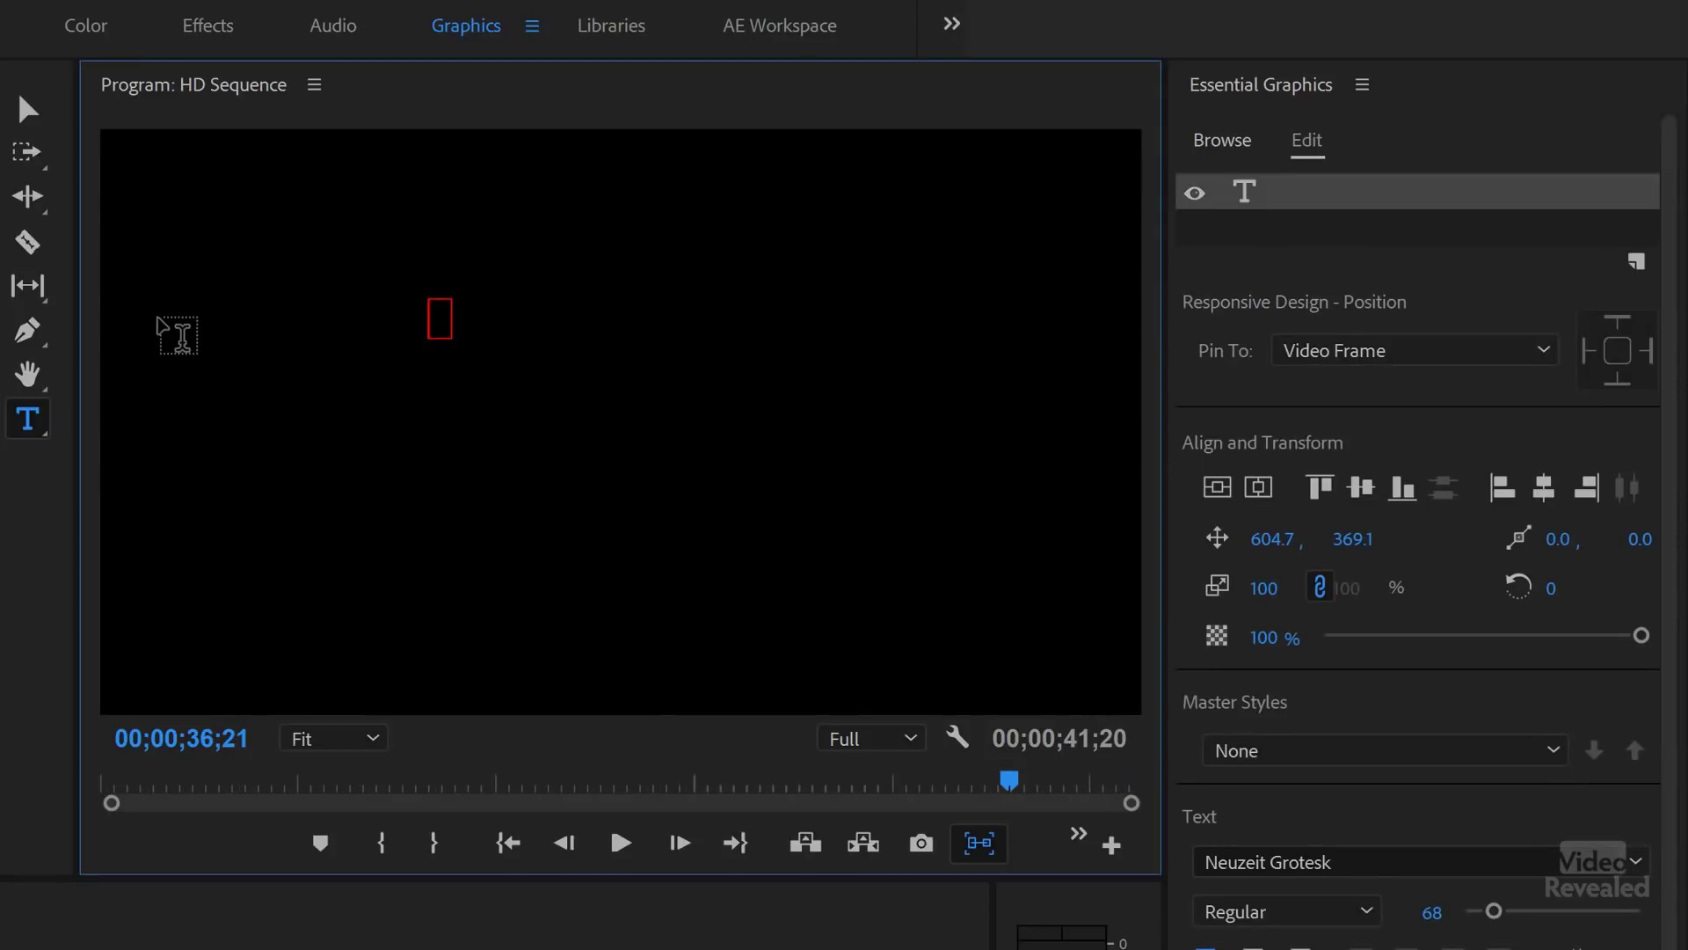
text("this is on”)
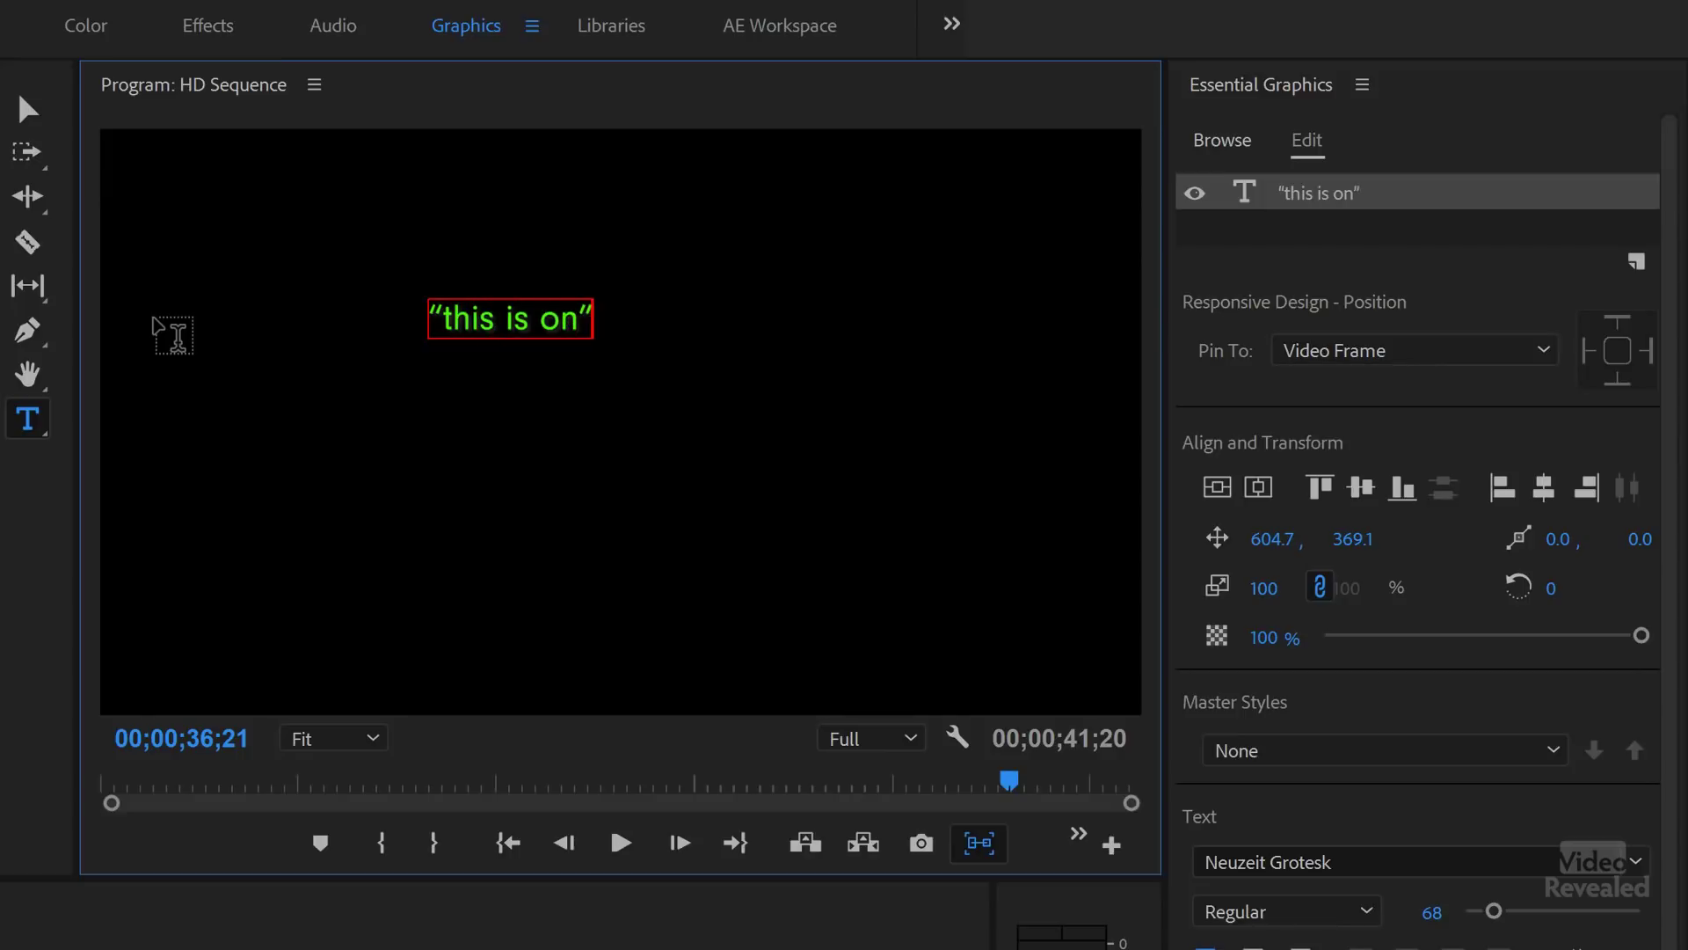
click(27, 109)
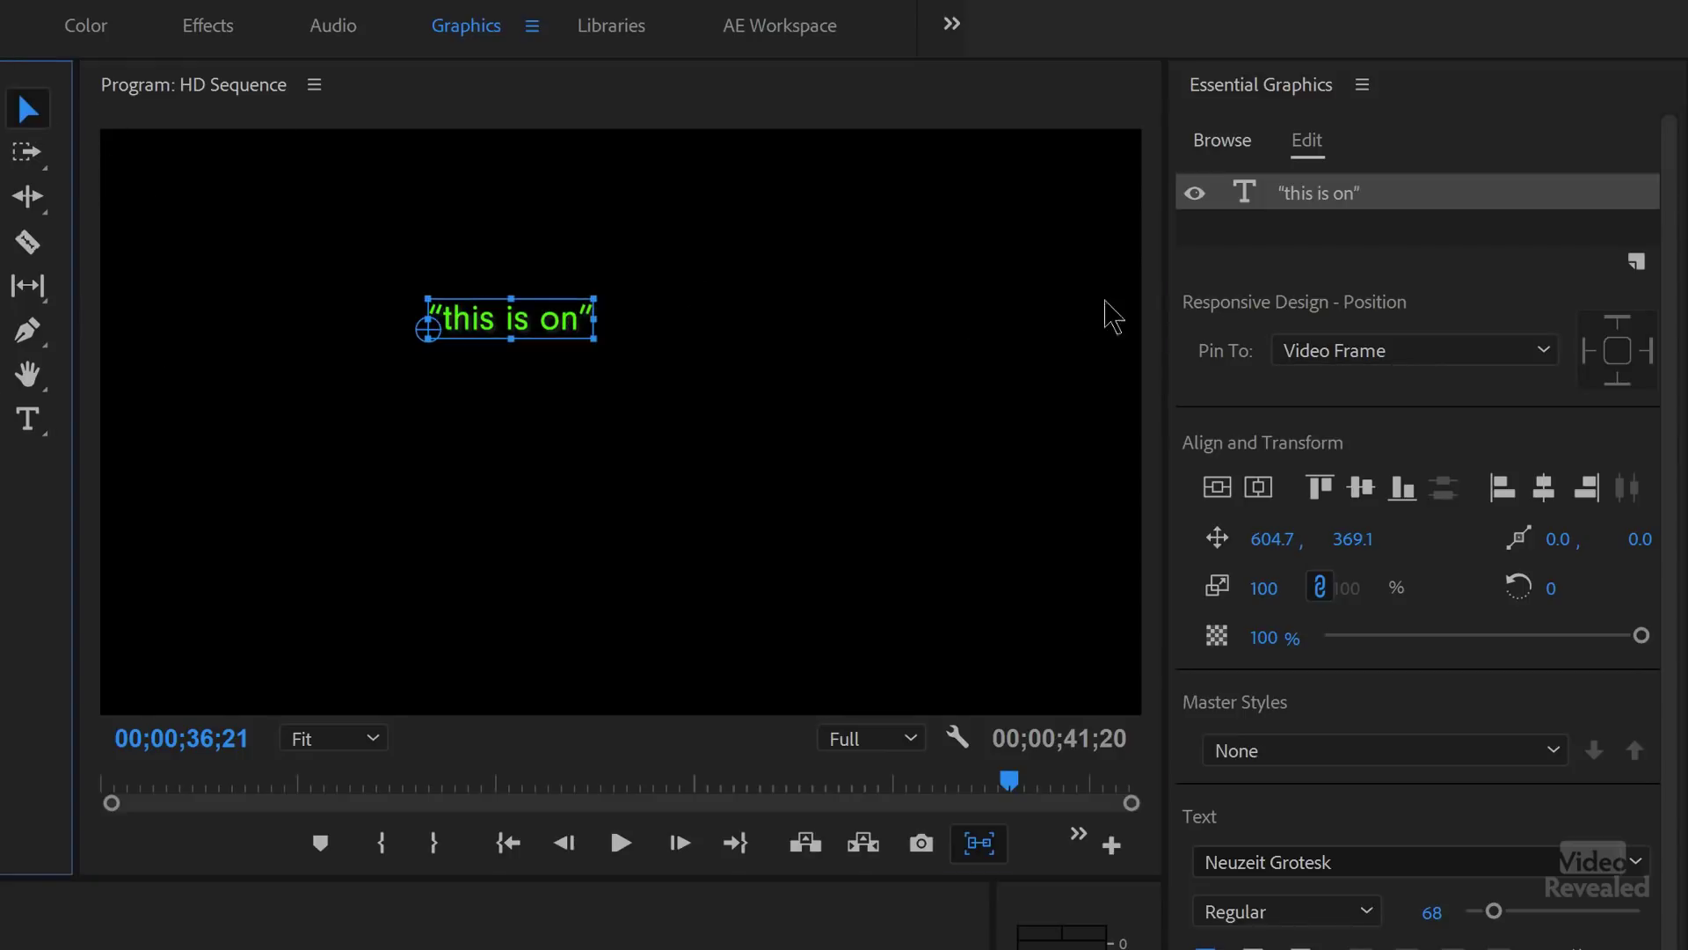
click(970, 360)
Step: Turn off Smart Quotes and add a second text layer reading "this is off" in straight quotes below the first
click(1363, 85)
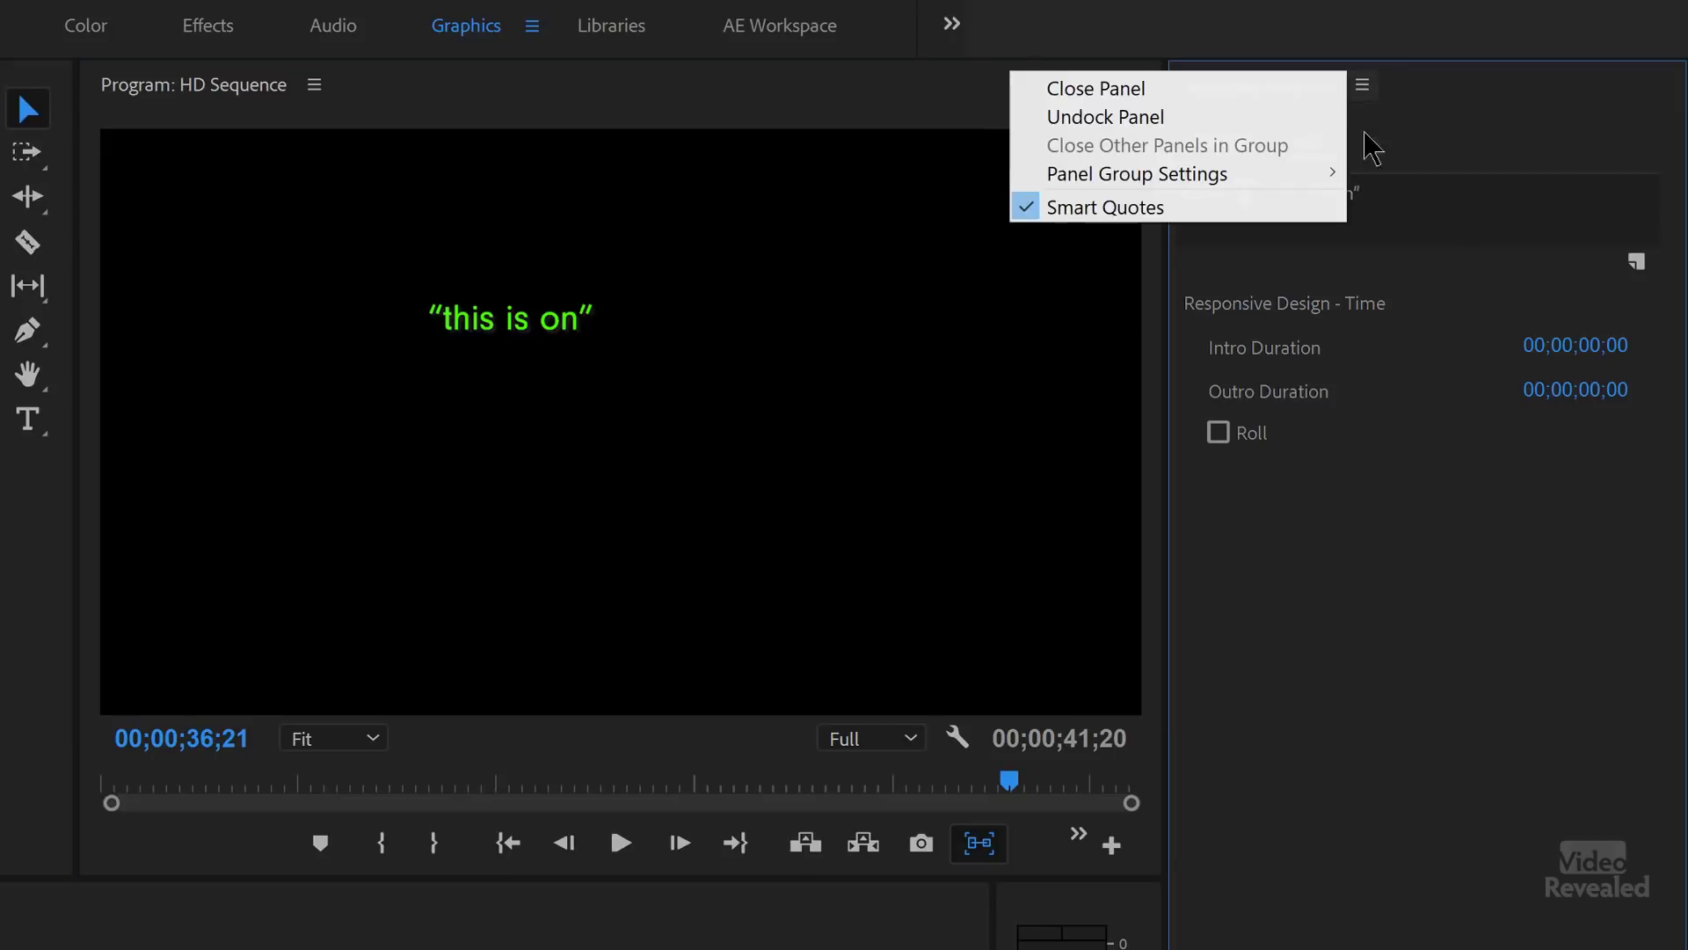
click(1274, 213)
key(t)
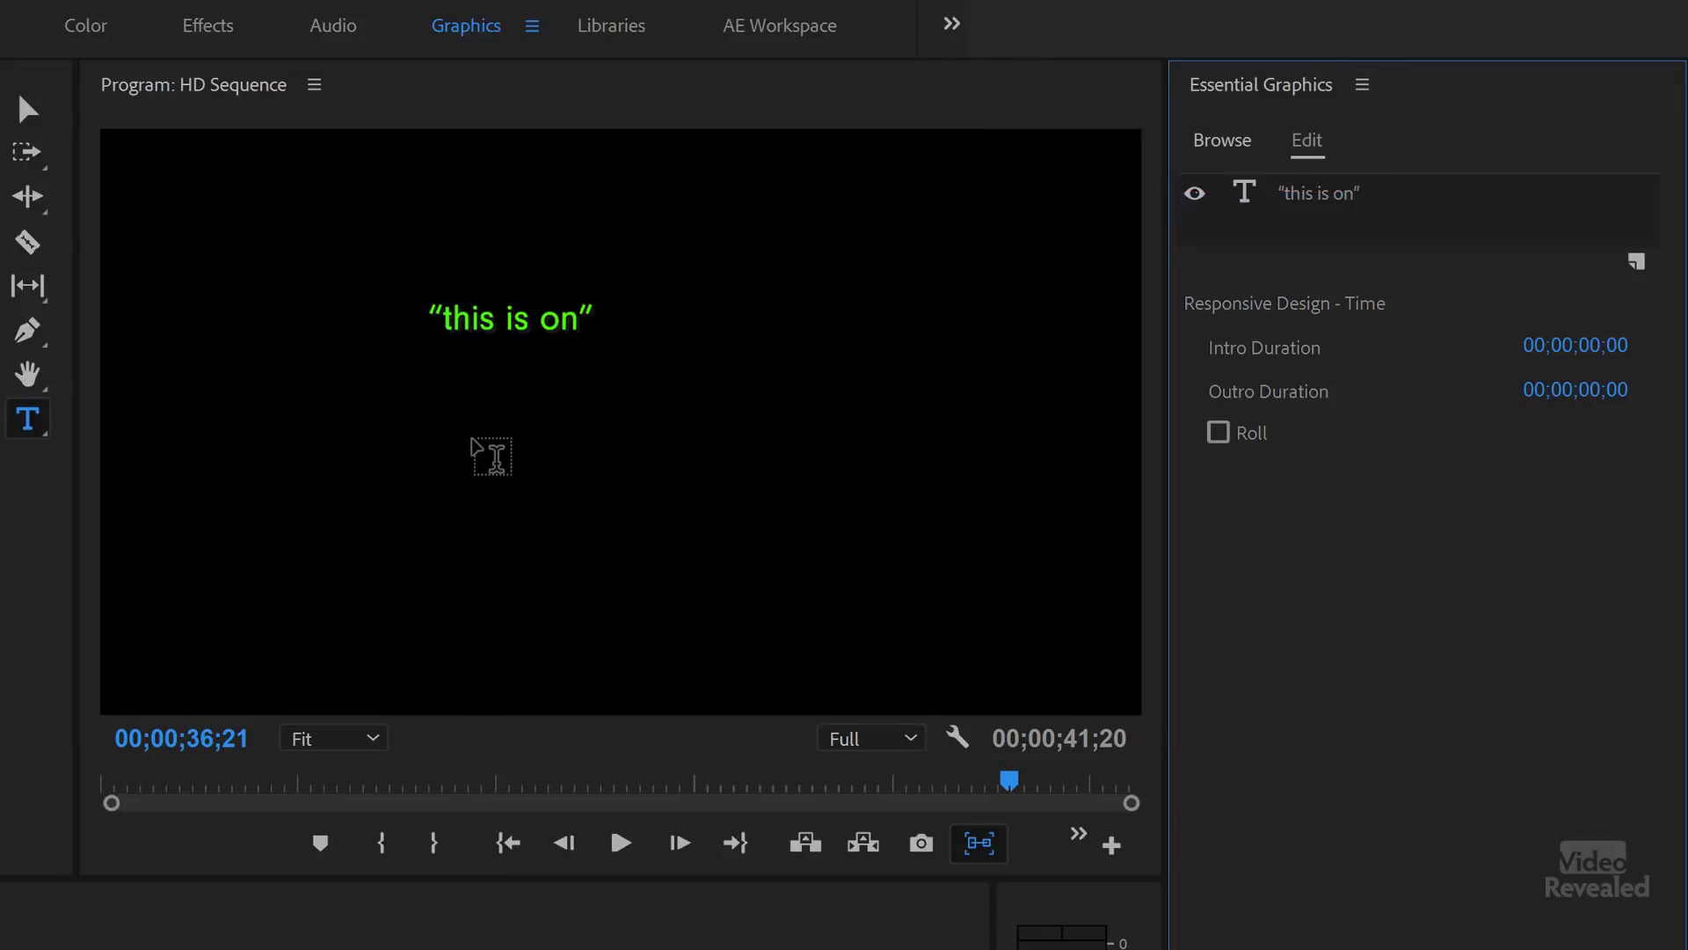
click(446, 429)
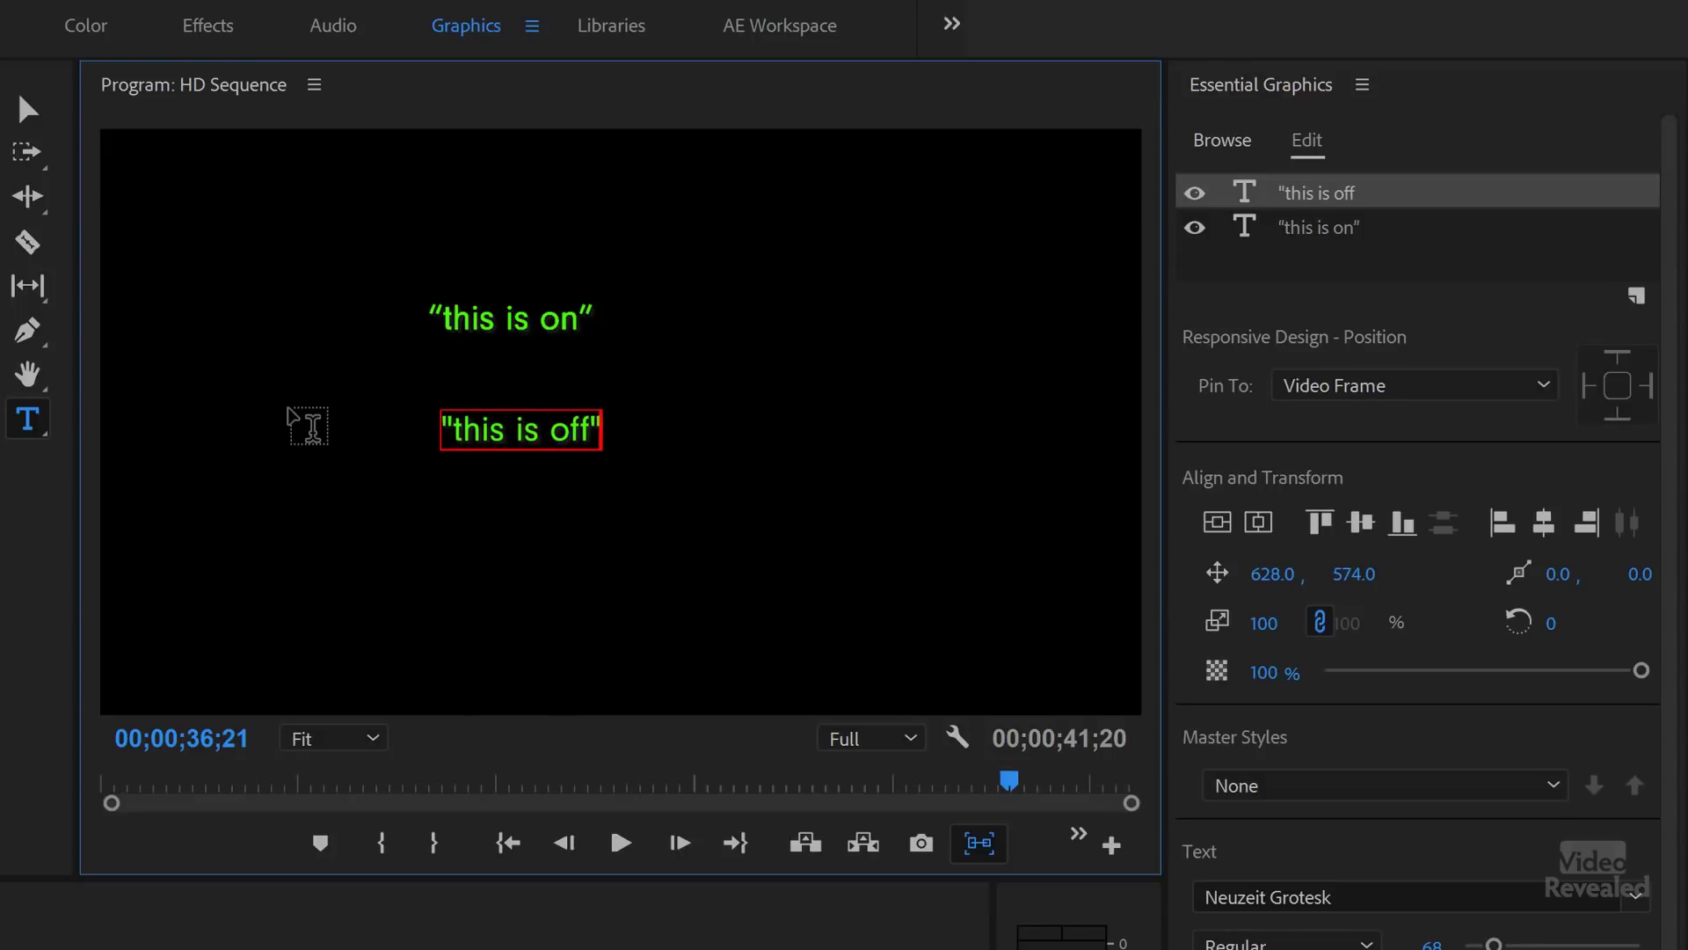
Step: Move the "this is off" text up and slightly left so it lines up beneath the "this is on" text
click(27, 109)
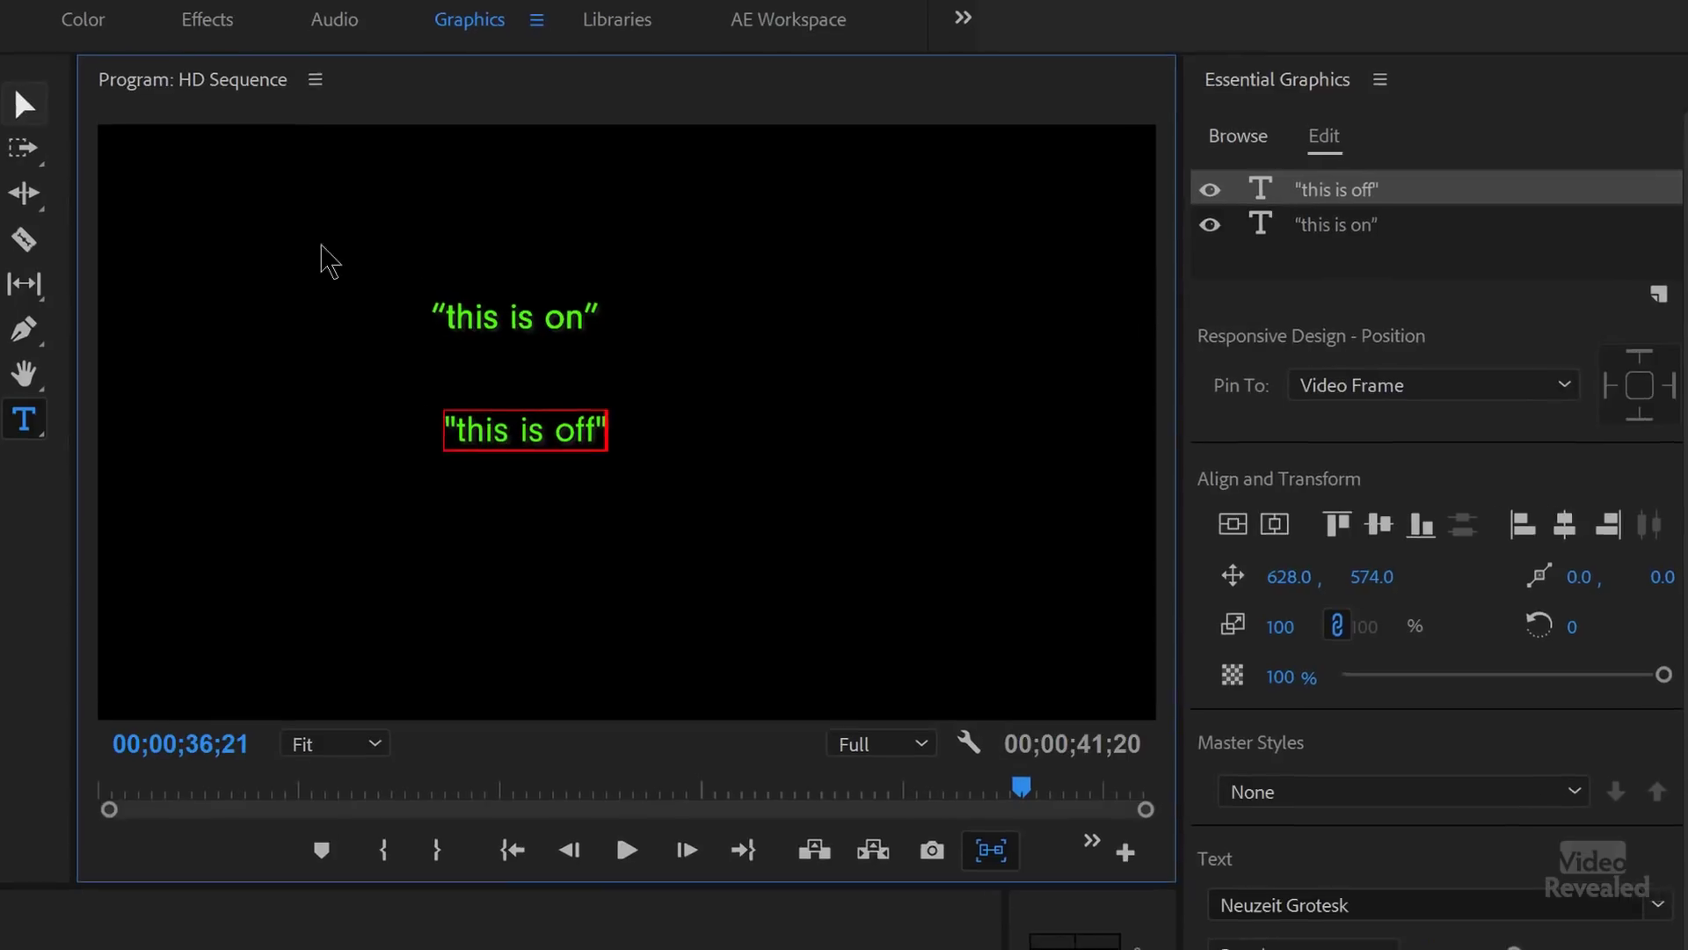
drag(550, 425, 544, 393)
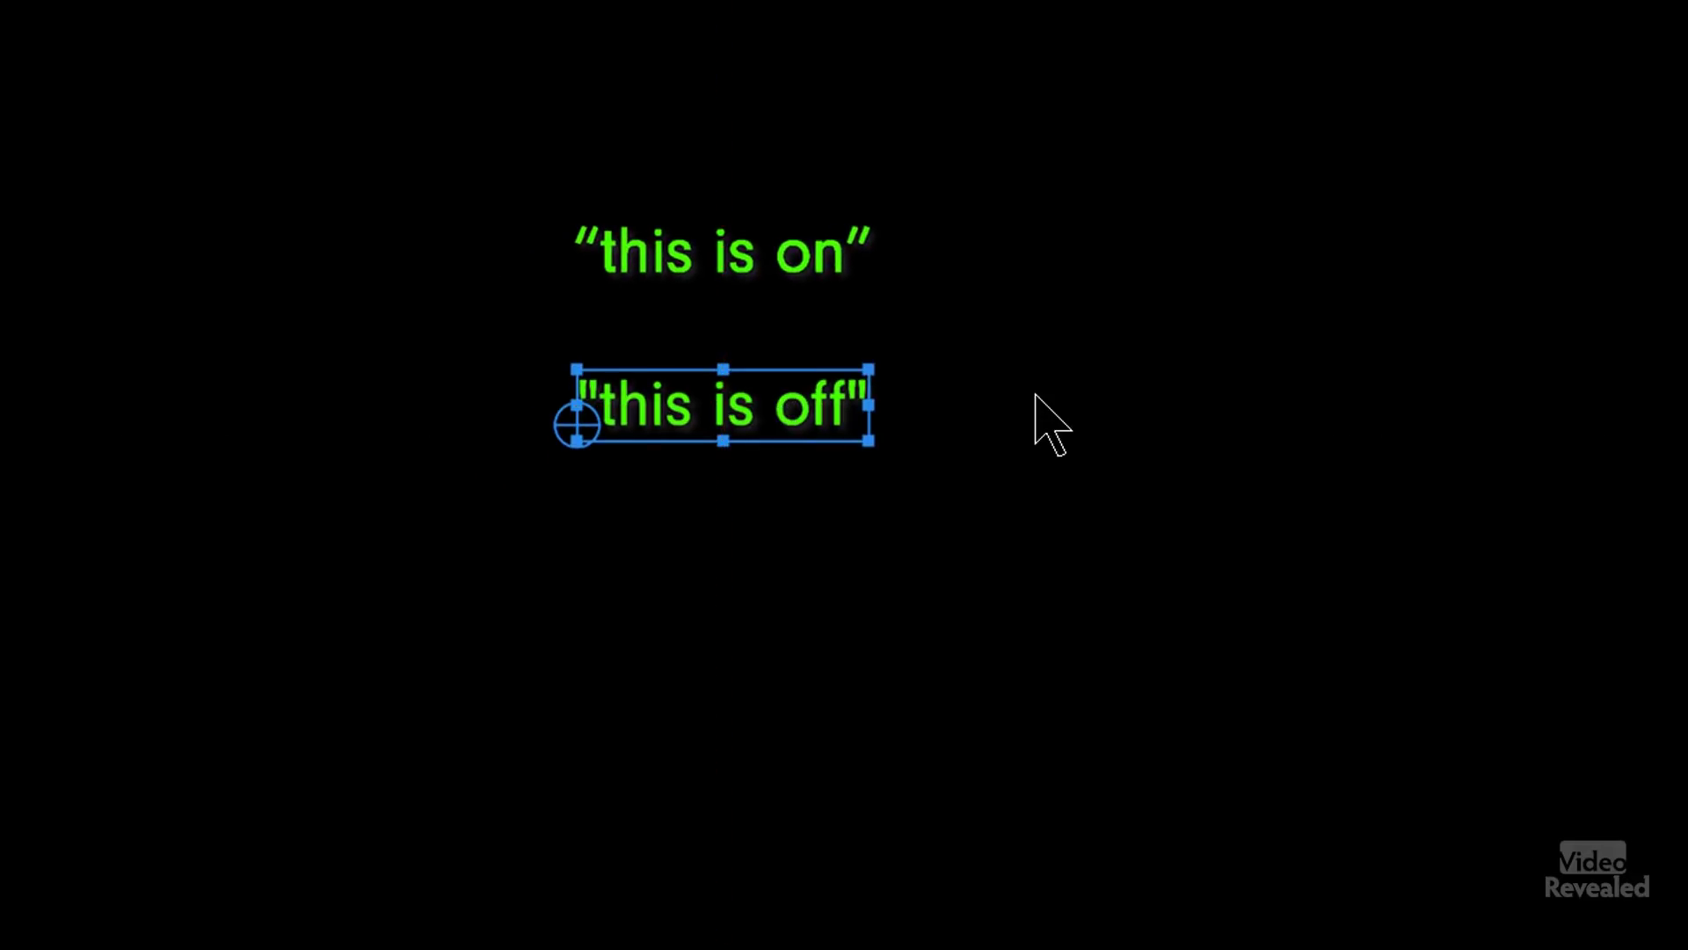
click(978, 396)
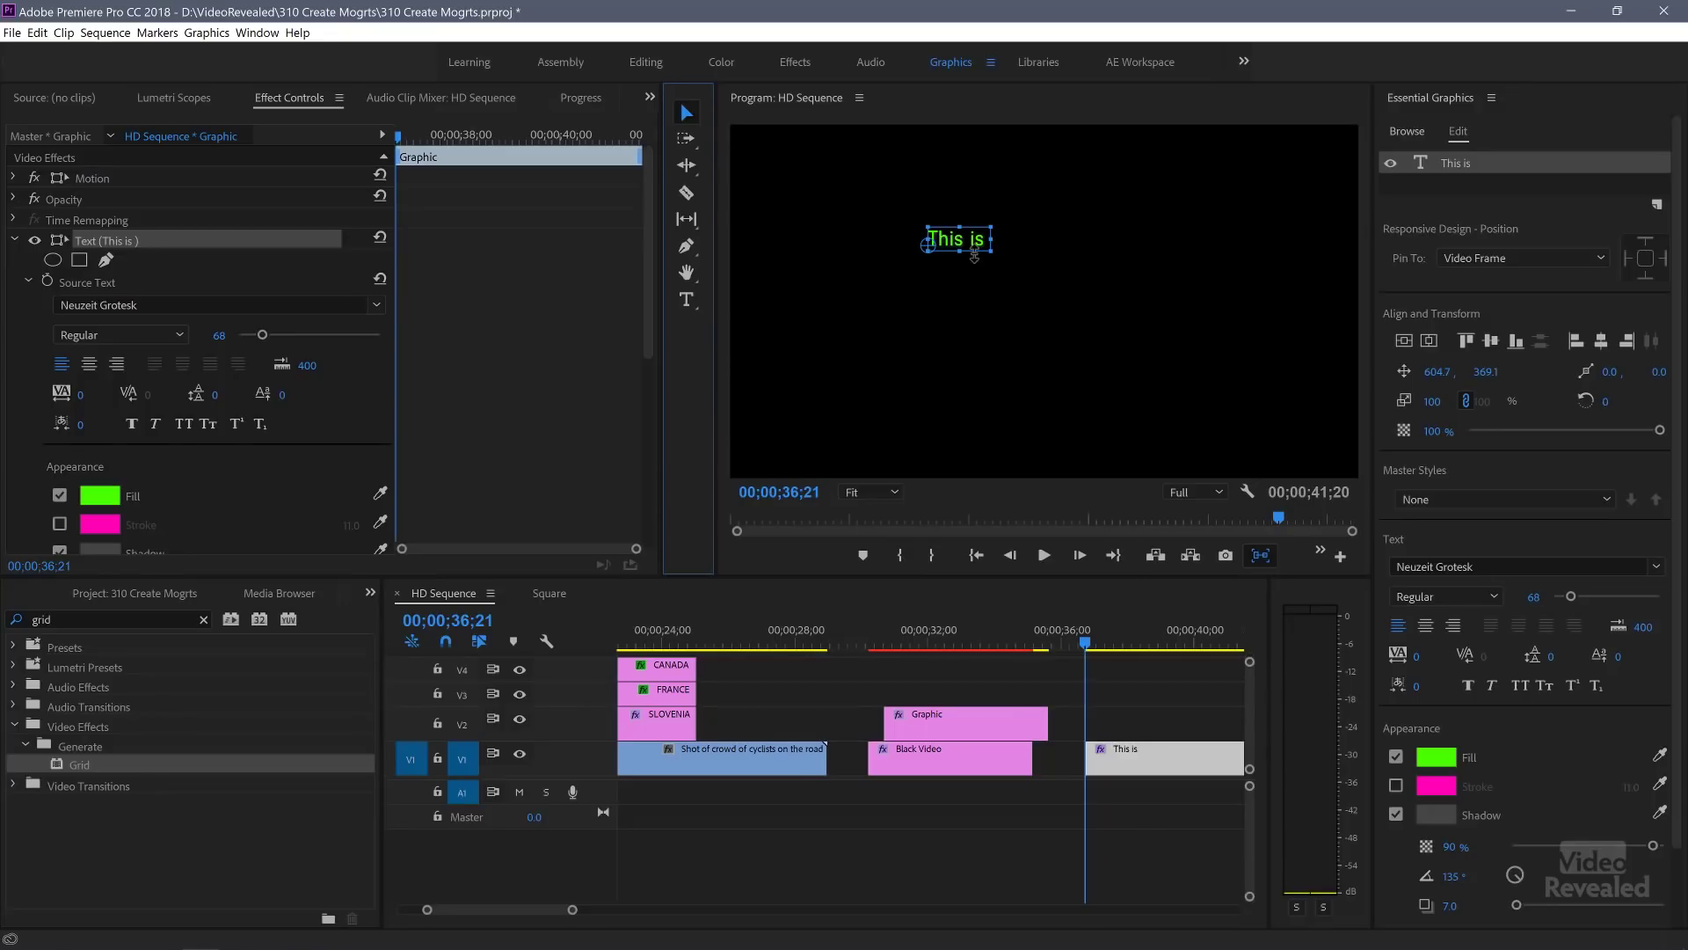
Step: Scale the "This is" text to 92% and delete it from the graphic
click(975, 254)
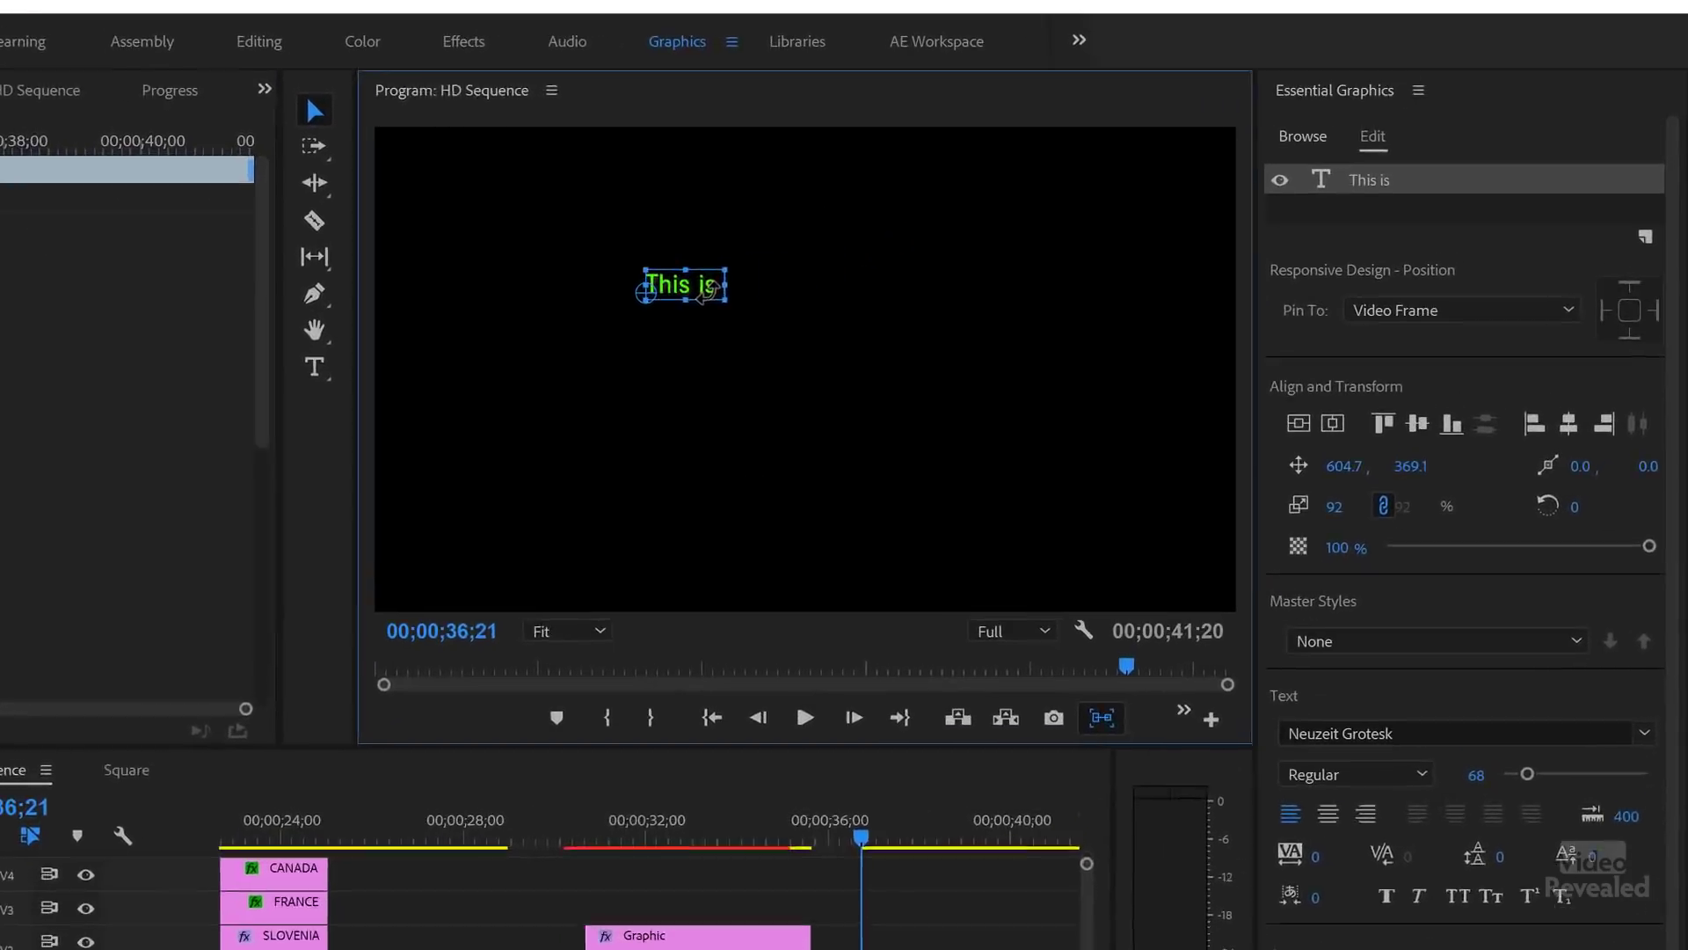
key(Delete)
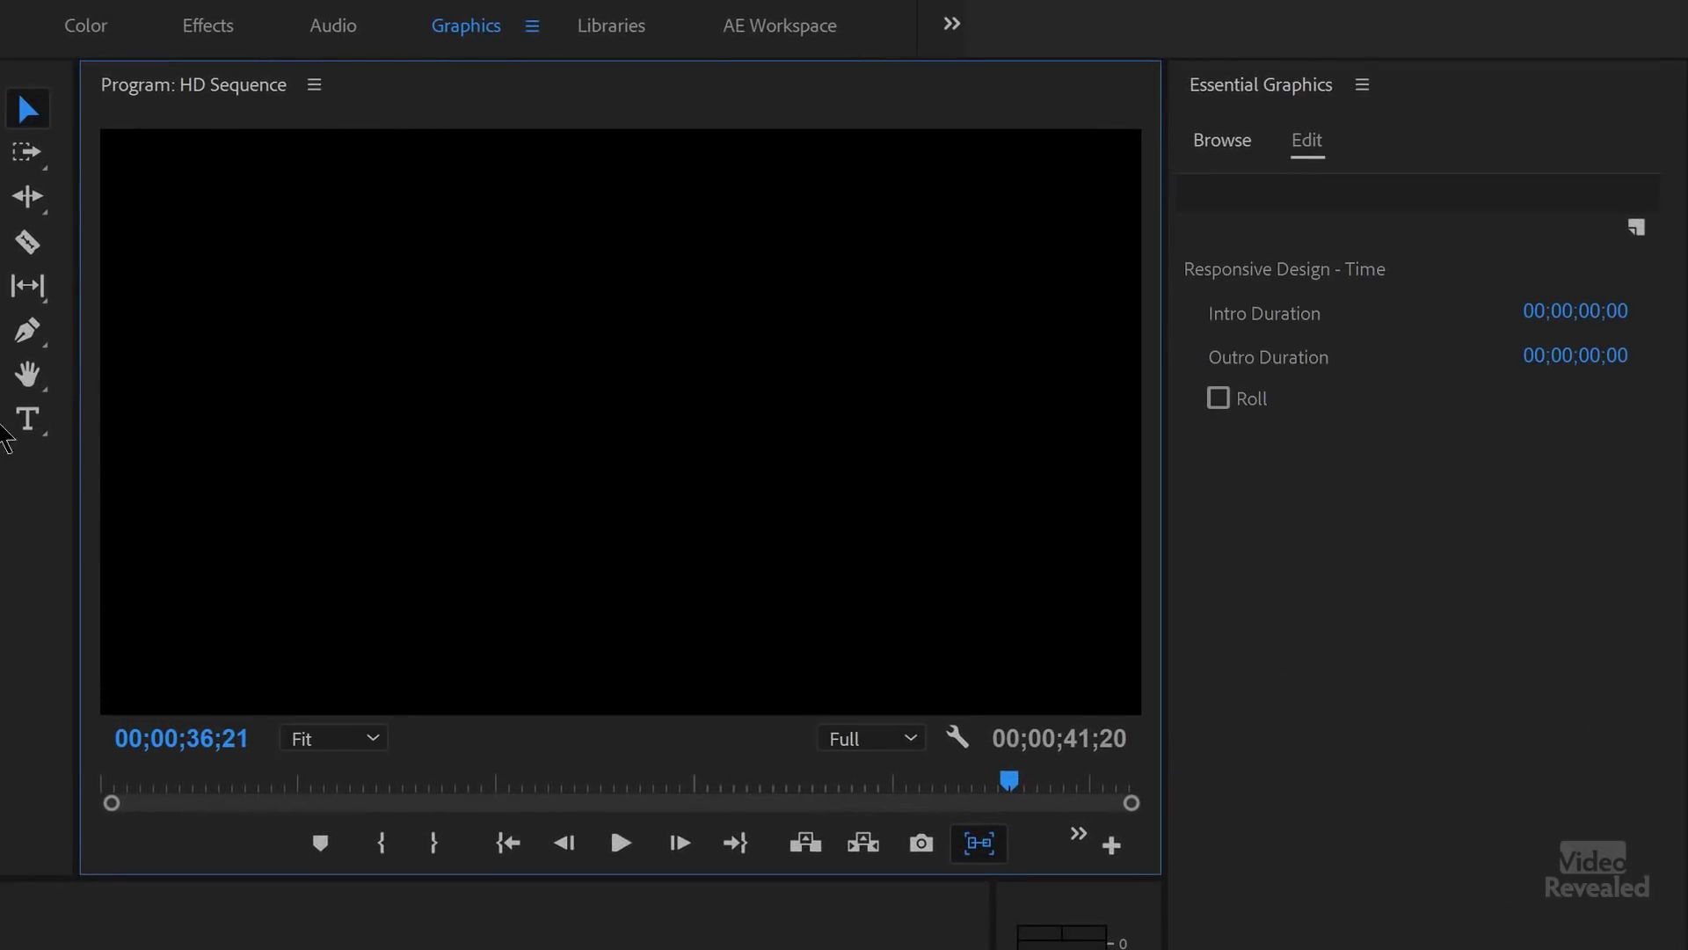
Step: Draw a paragraph text box and enter "This is a bunch of type inside a text box that can be resized"
click(26, 420)
drag(268, 235, 699, 508)
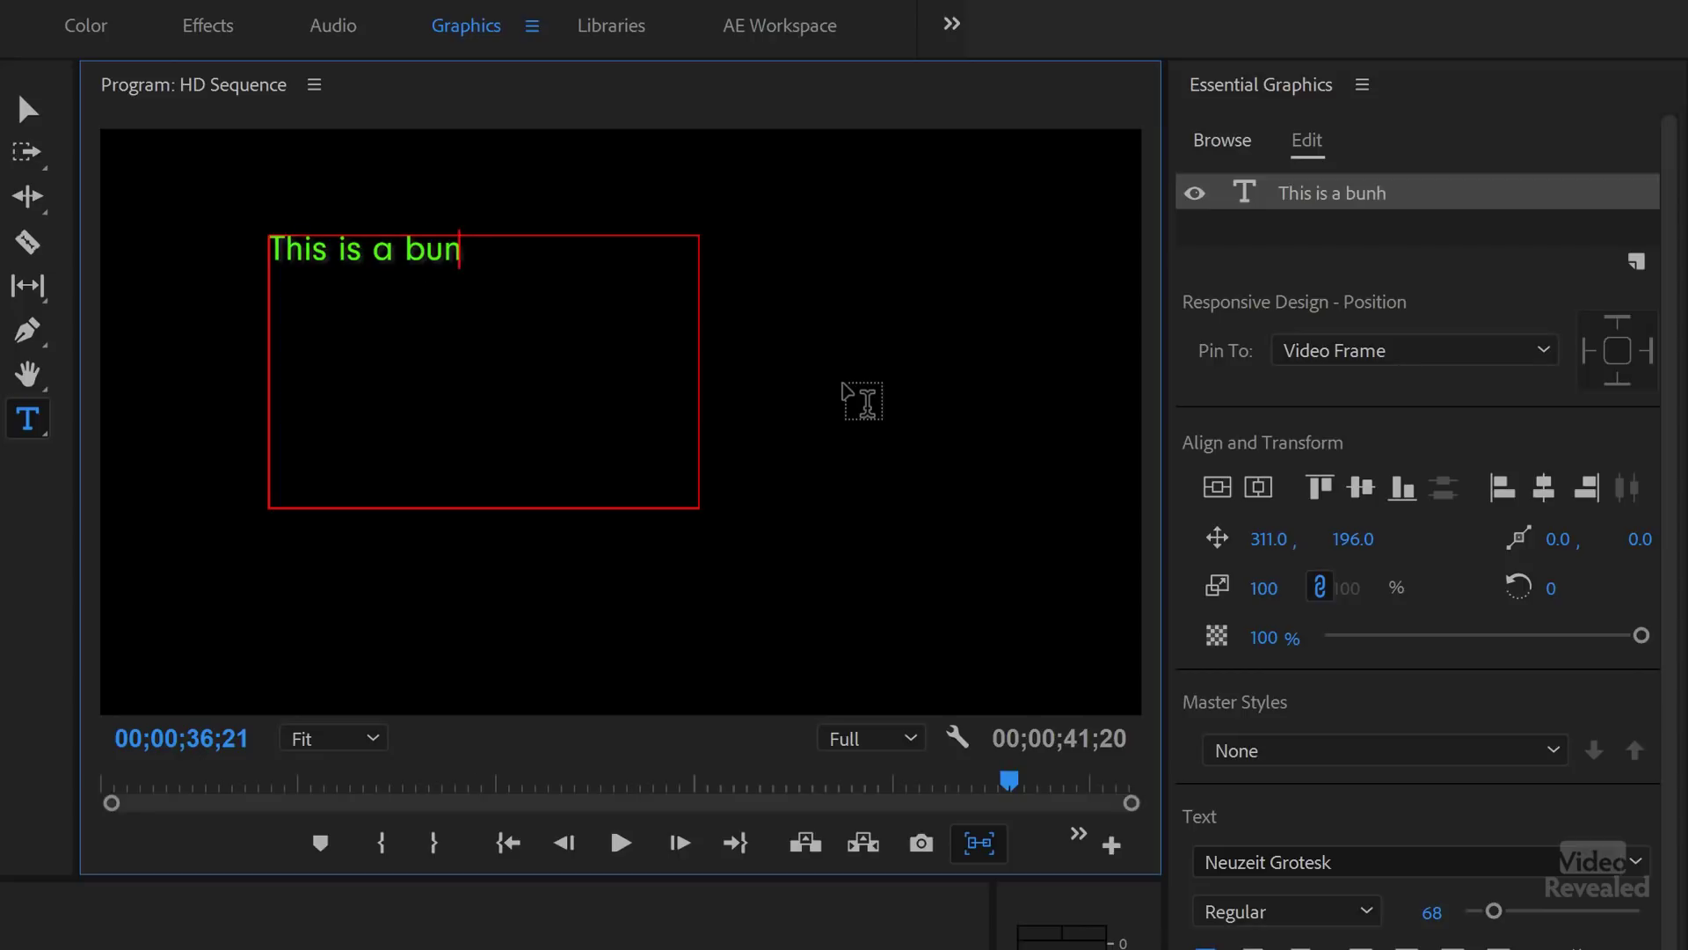
text(This is a bunch of type inside a text box that can)
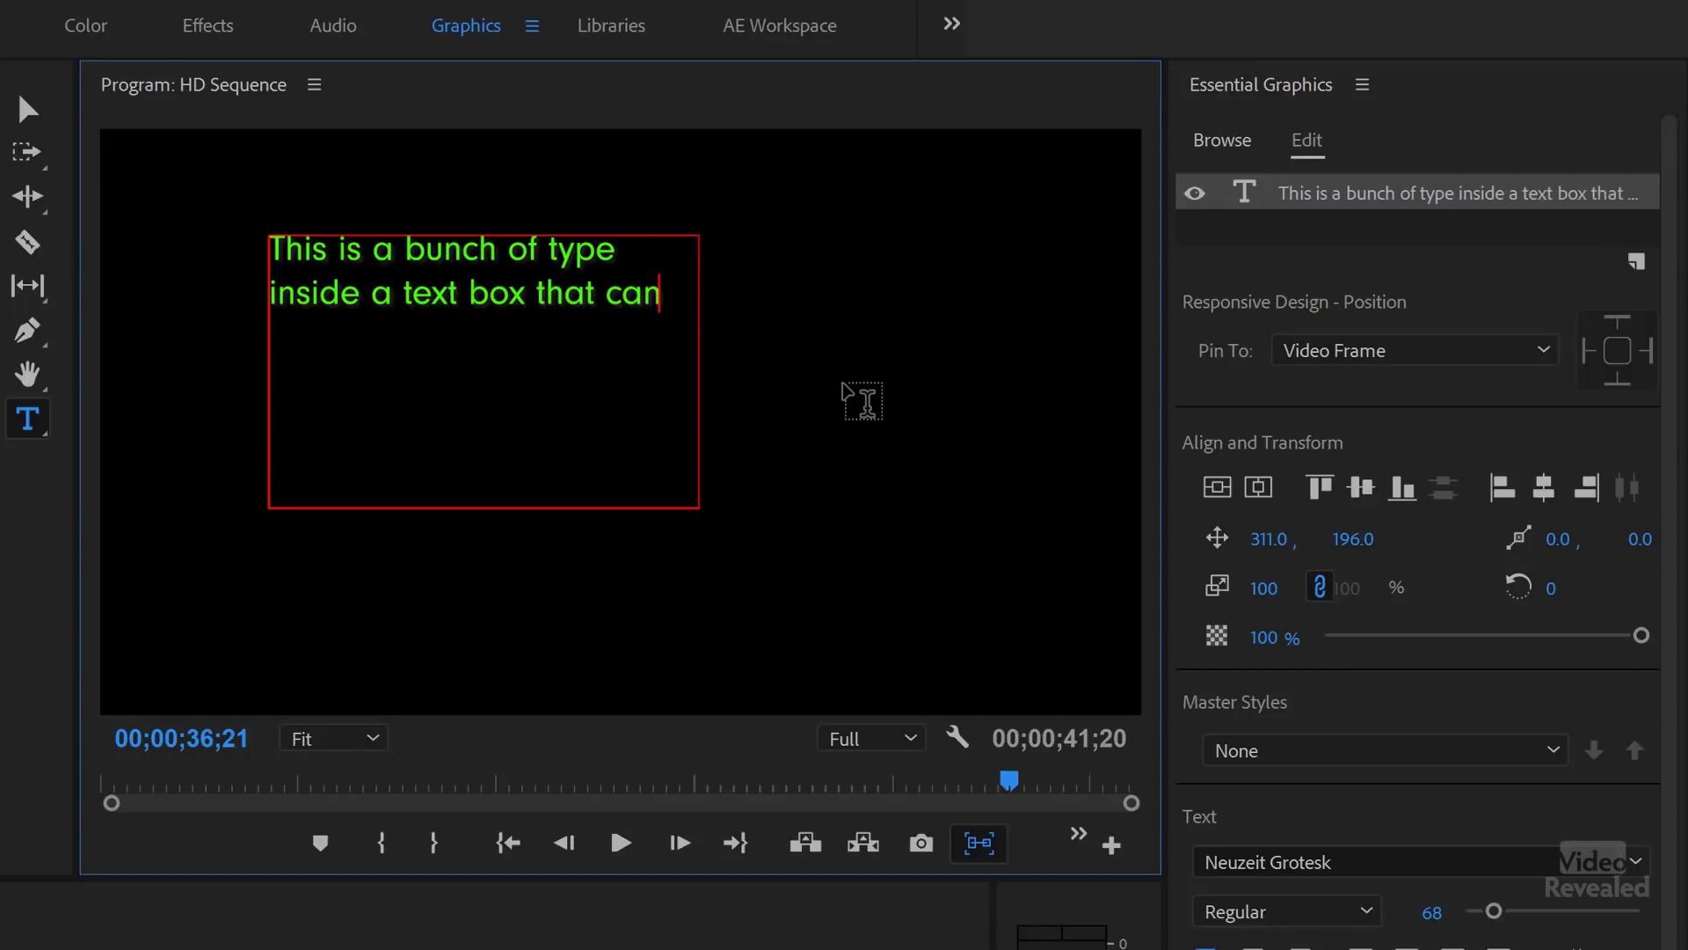
text(e resized)
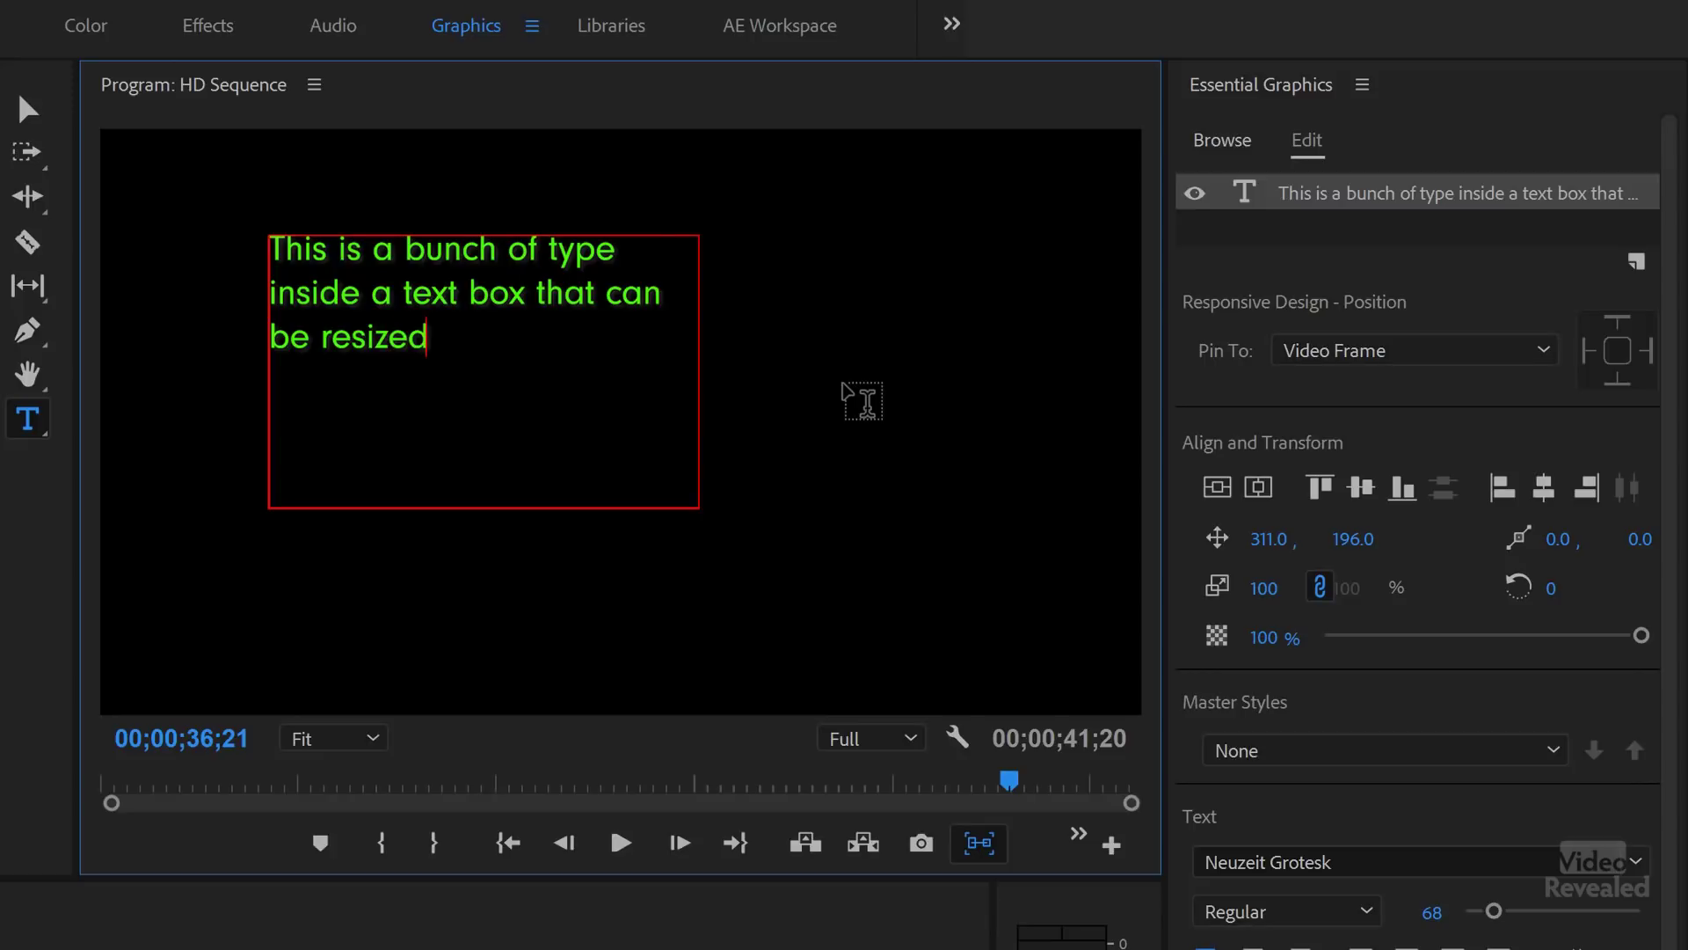
Step: Repeat the sentence until three copies of it run through the text box
key(ctrl+a)
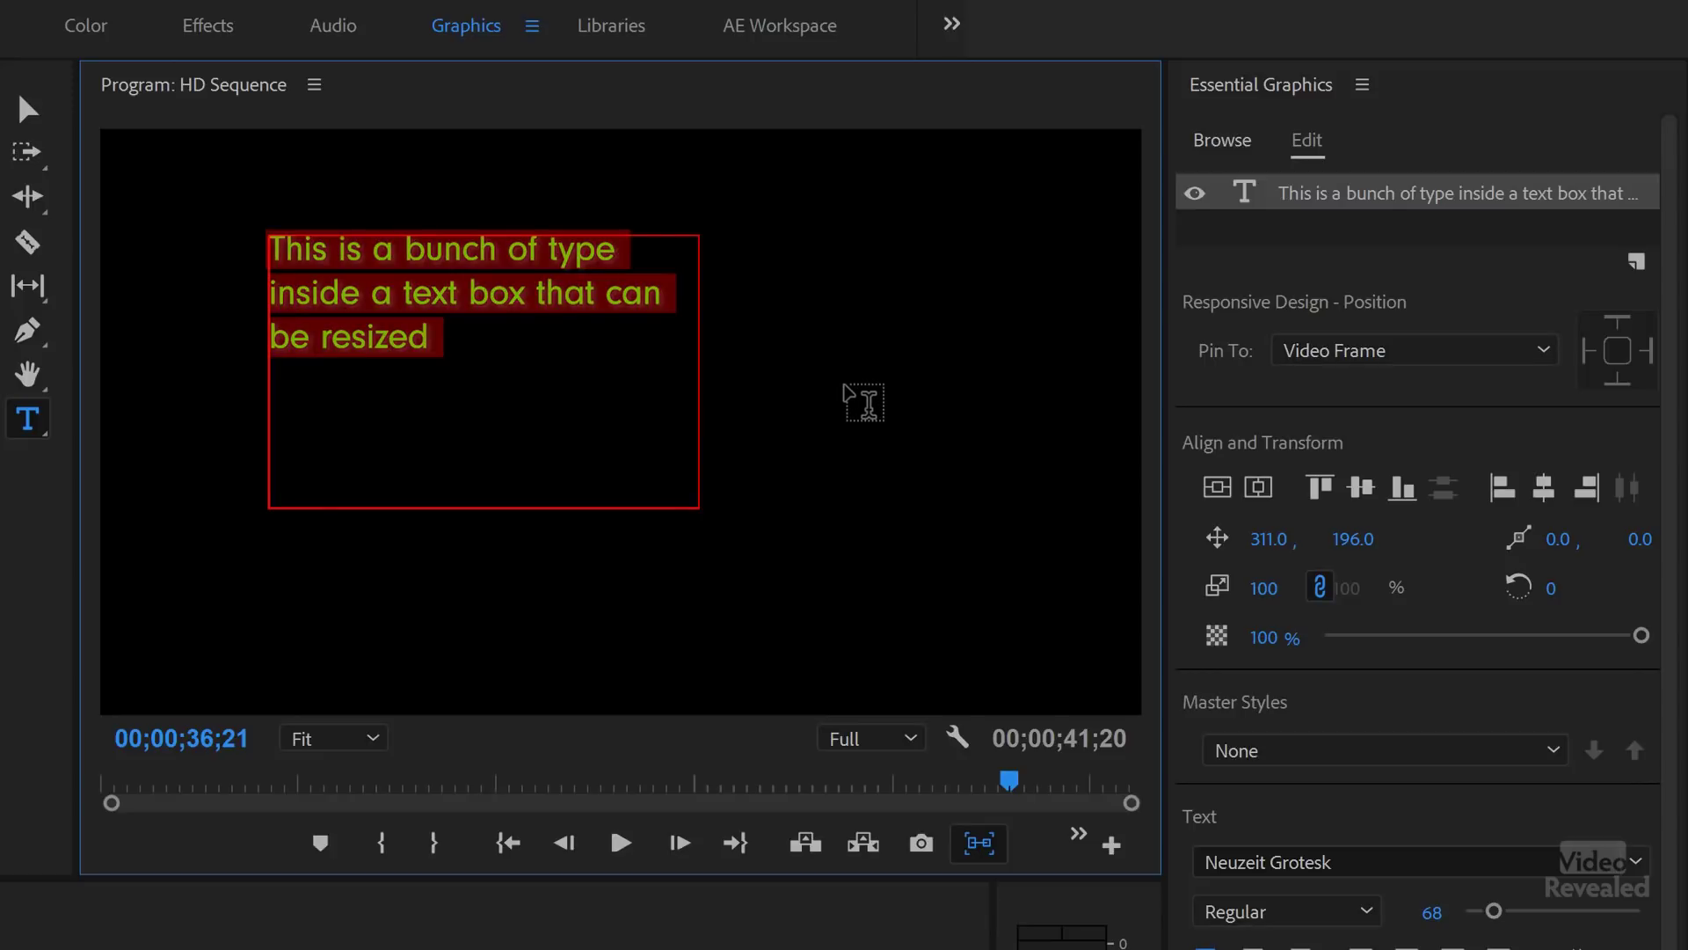
key(ctrl+v)
key(ctrl+v)
key(ctrl+v)
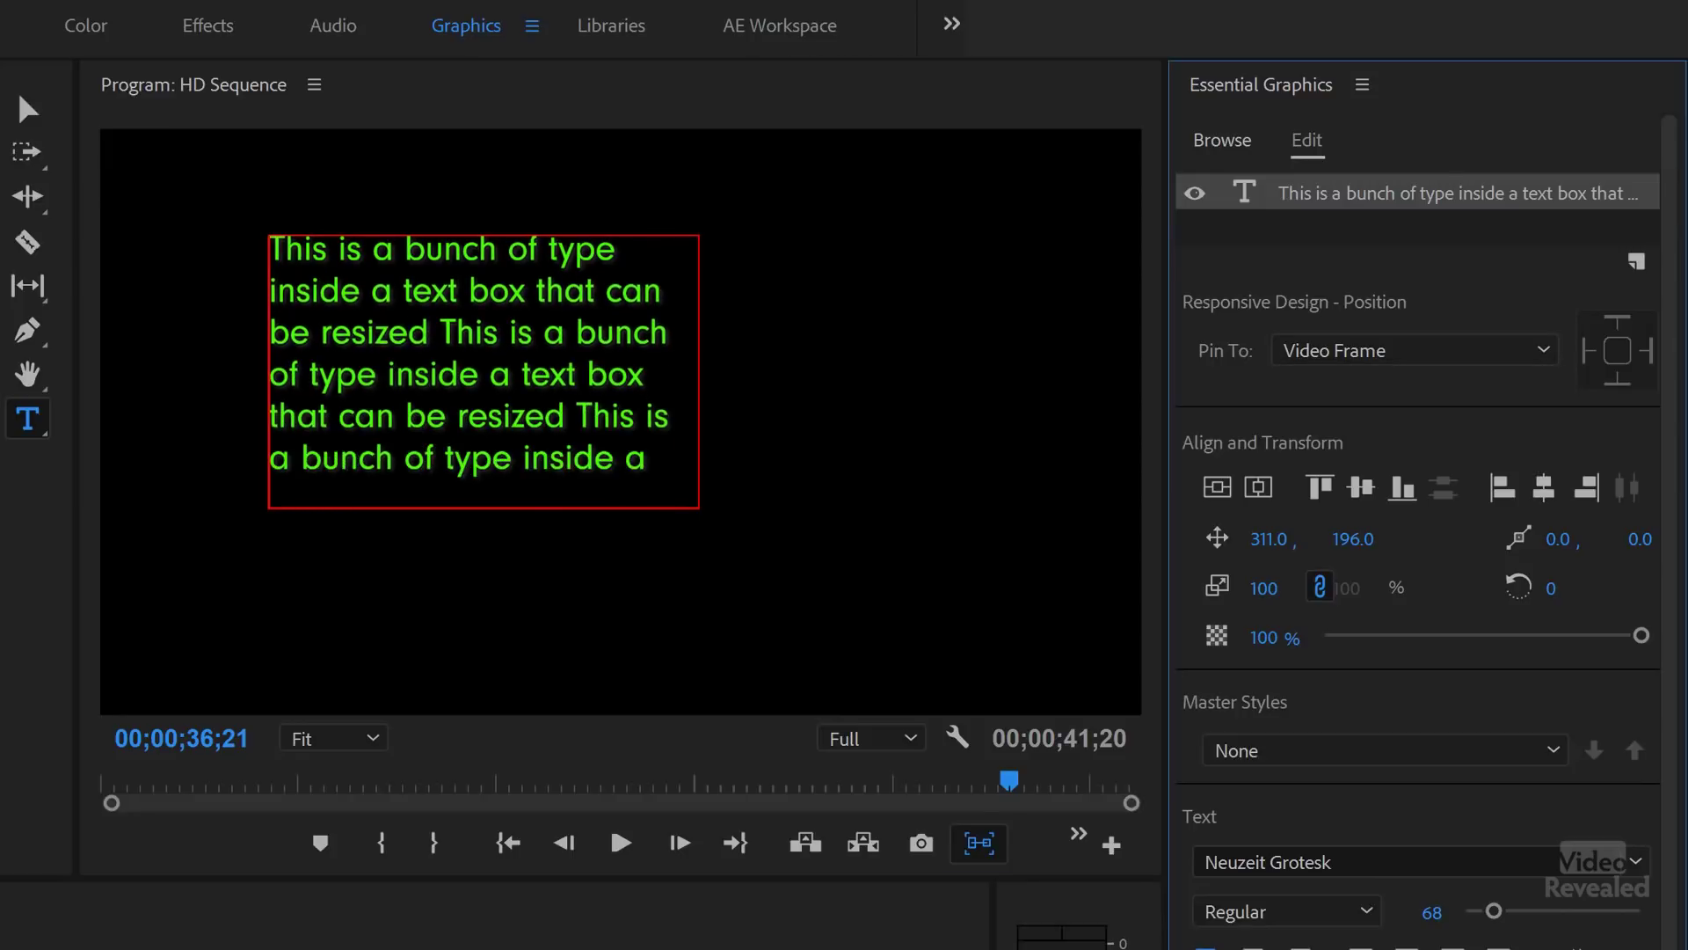
Step: Replace the first line of the text with "MAIN TITLE" in Bold at font size 134
double_click(278, 254)
click(266, 283)
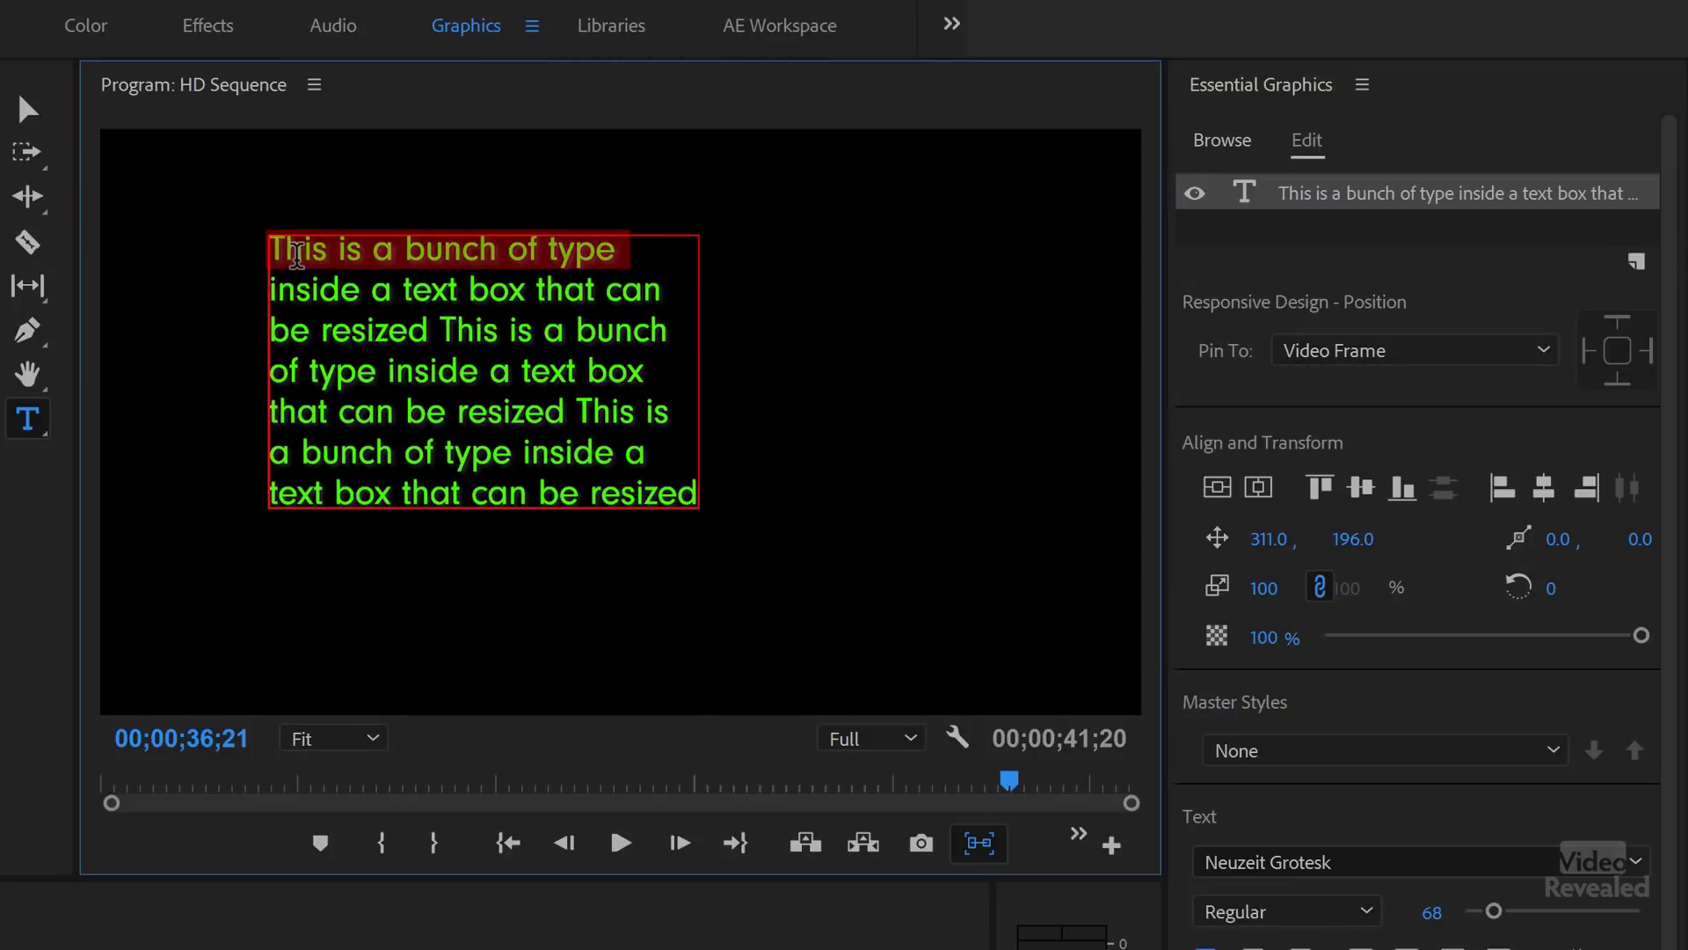
click(295, 254)
drag(617, 247, 216, 245)
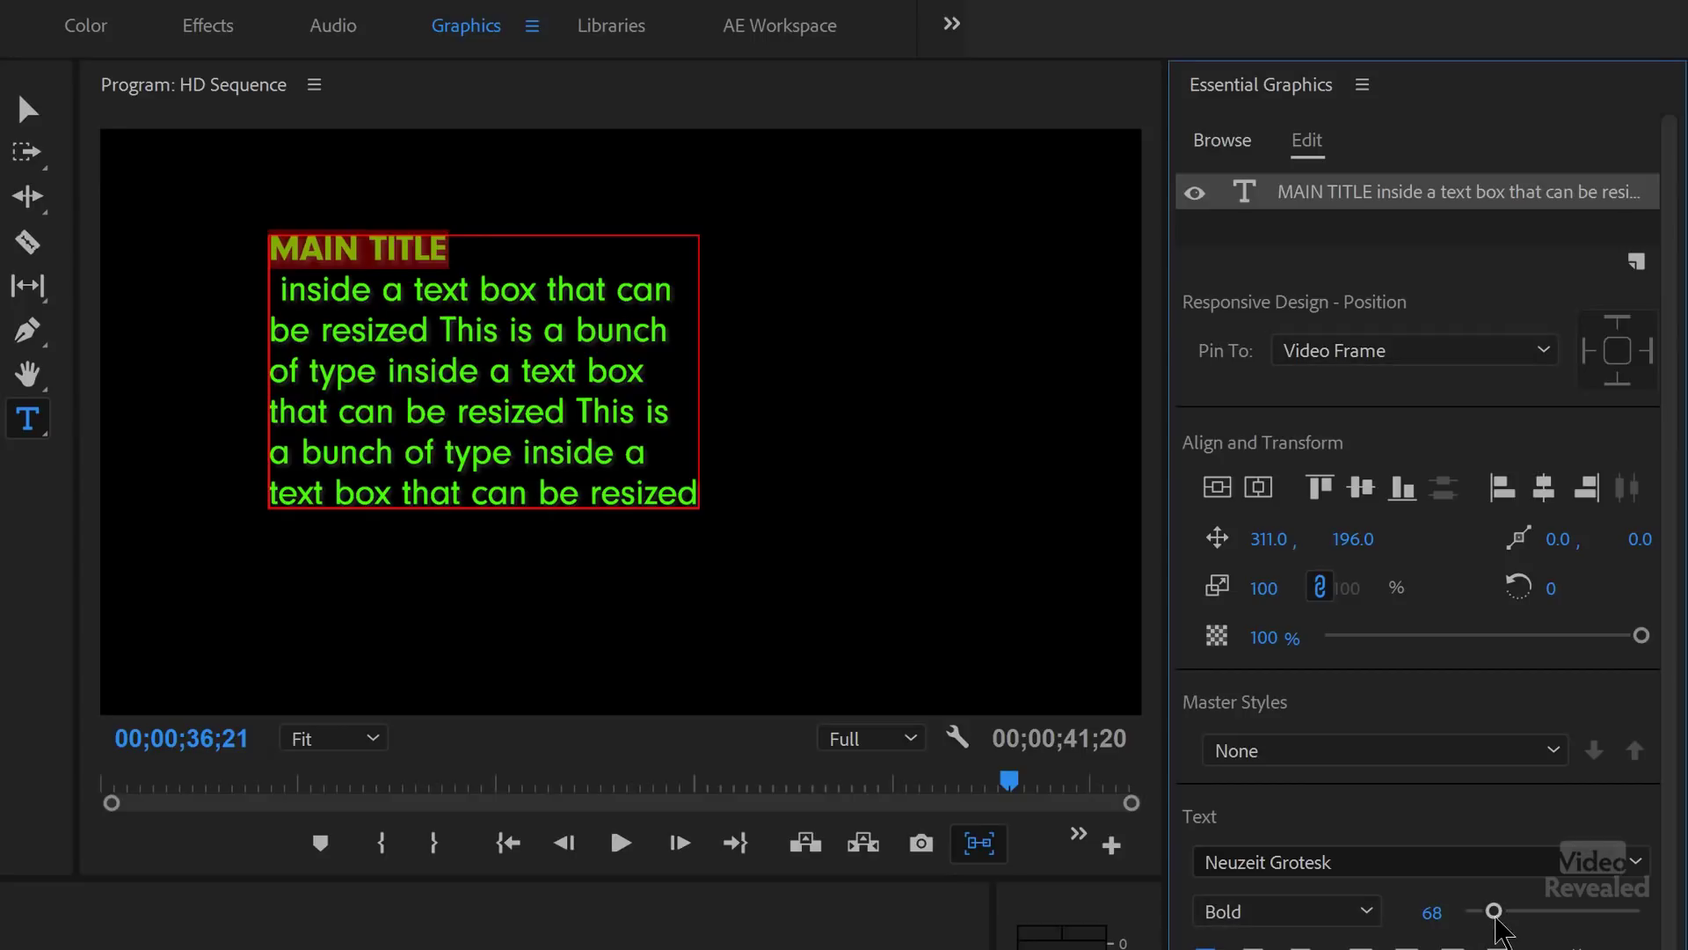
drag(1496, 917, 1527, 916)
Step: Enlarge the text box in width and height from its lower-right corner so the paragraph reflows
click(27, 109)
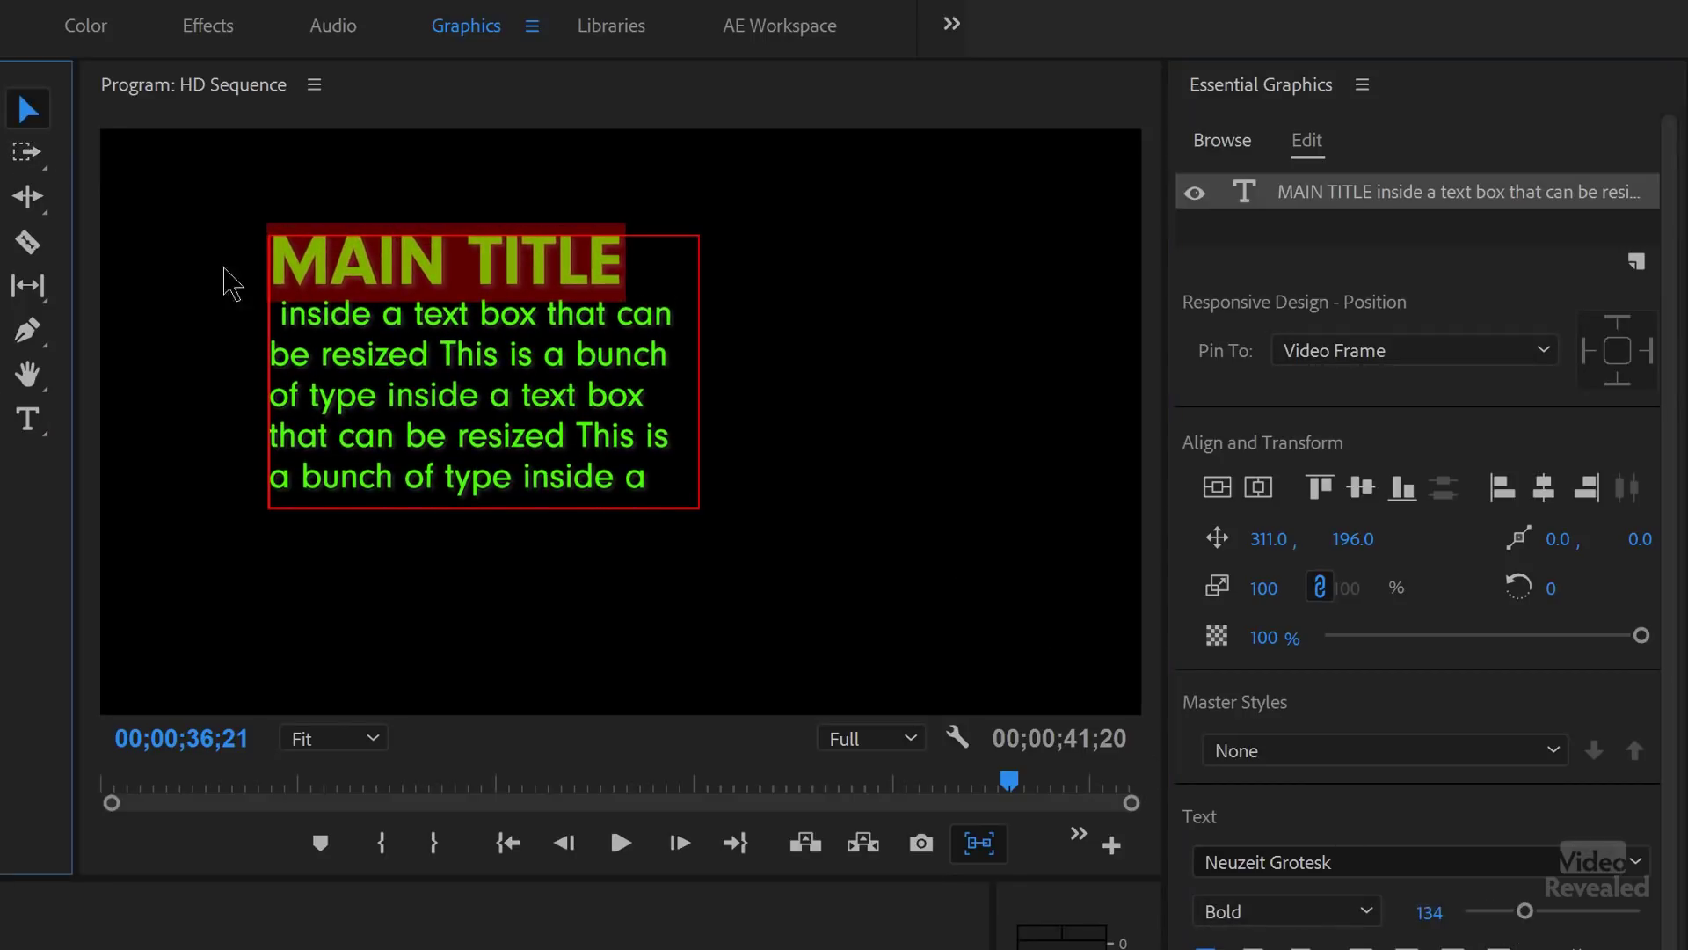
click(595, 501)
drag(701, 505, 807, 625)
Step: Place the cursor in the body text below MAIN TITLE and increase its leading slightly
double_click(511, 330)
triple_click(351, 321)
click(324, 311)
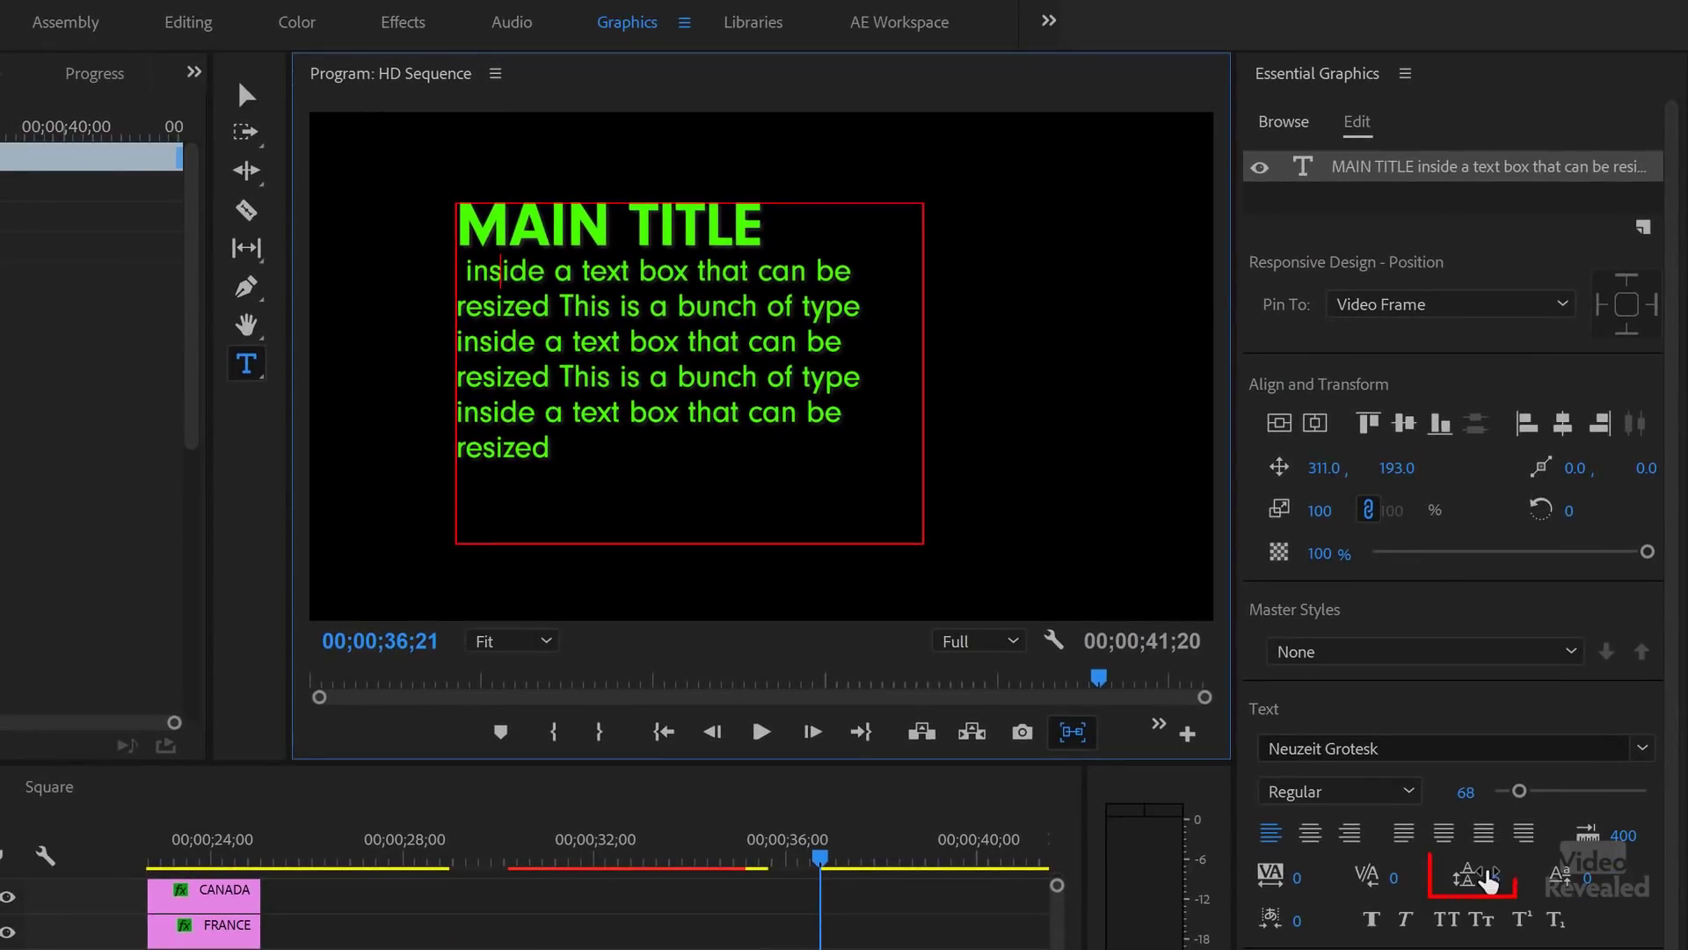
mouse_move(1488, 880)
mouse_down()
mouse_move(1527, 871)
mouse_move(1492, 861)
mouse_up()
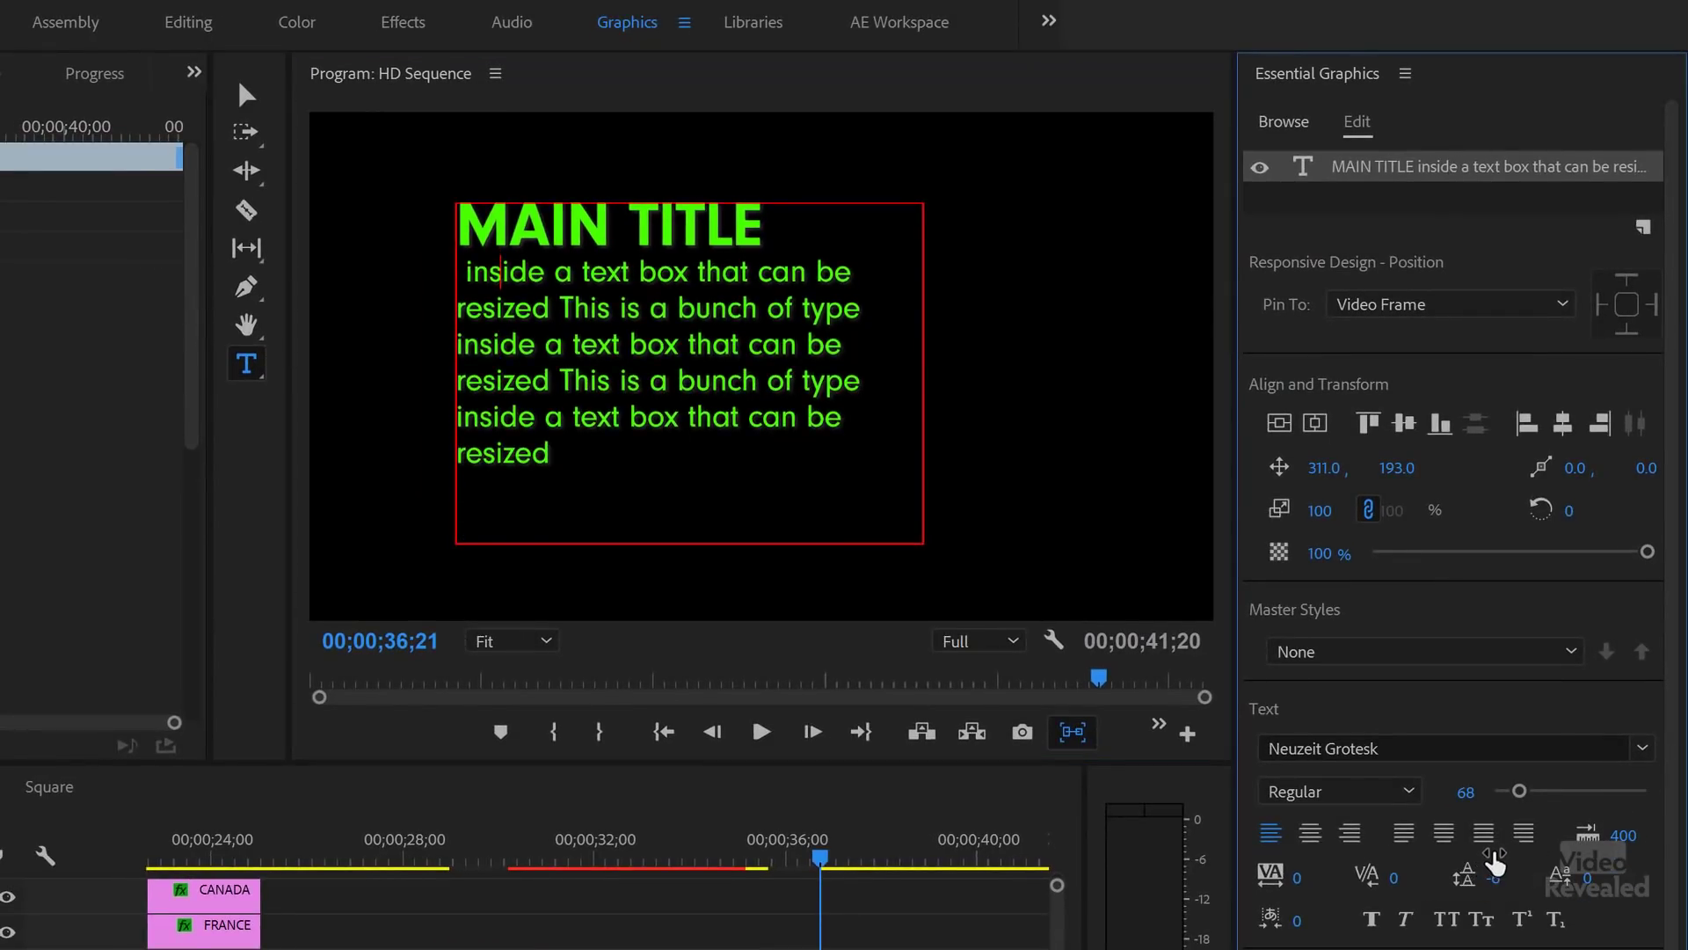
drag(707, 352, 690, 344)
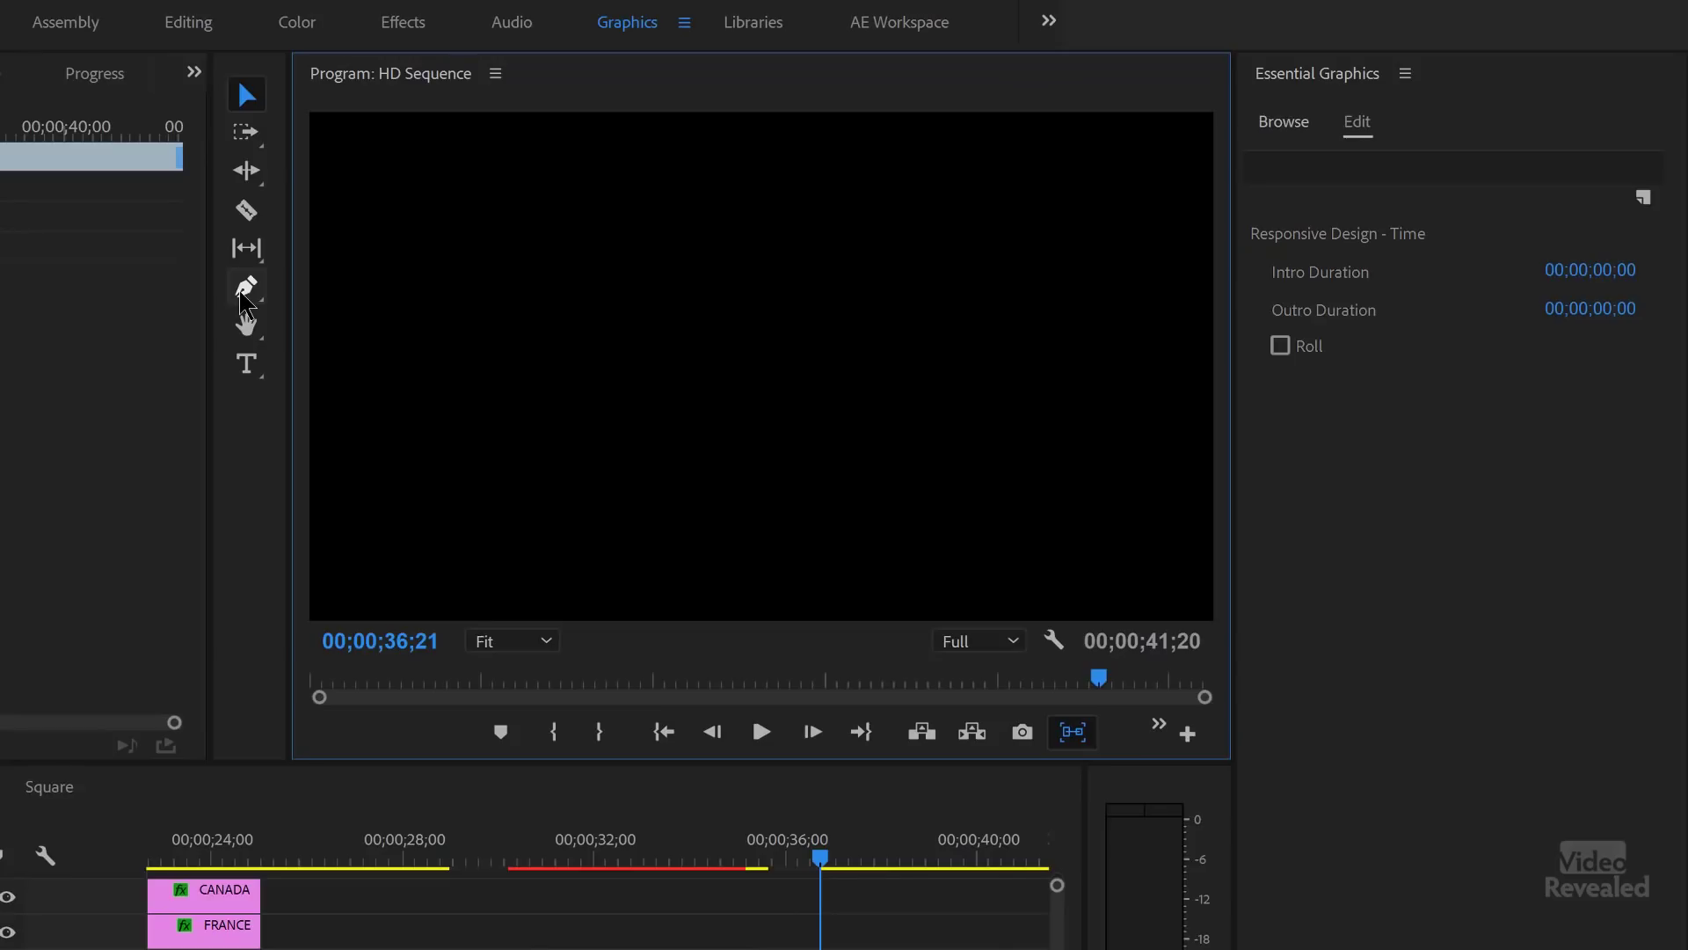
Step: Draw a wide rectangle in the left half of the frame and give it a green stroke of 22.0
drag(246, 284, 334, 313)
drag(398, 245, 715, 378)
click(1267, 699)
drag(1612, 708, 1647, 699)
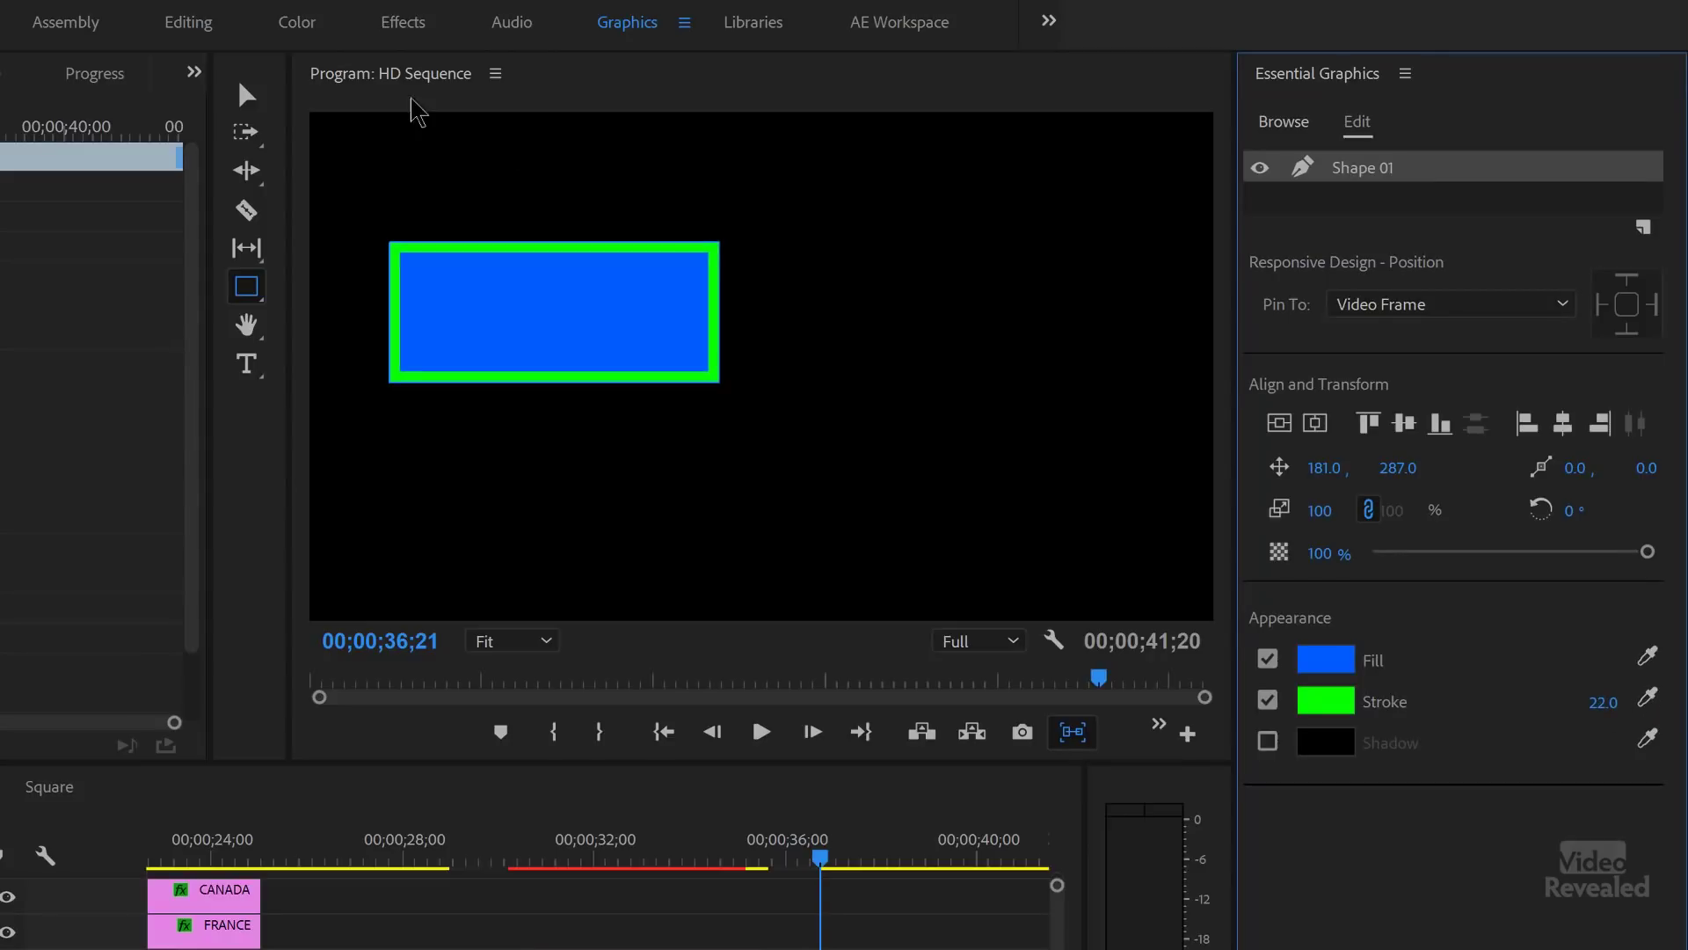
Step: Duplicate the rectangle and position the two copies one above the other near the middle of the frame
click(246, 95)
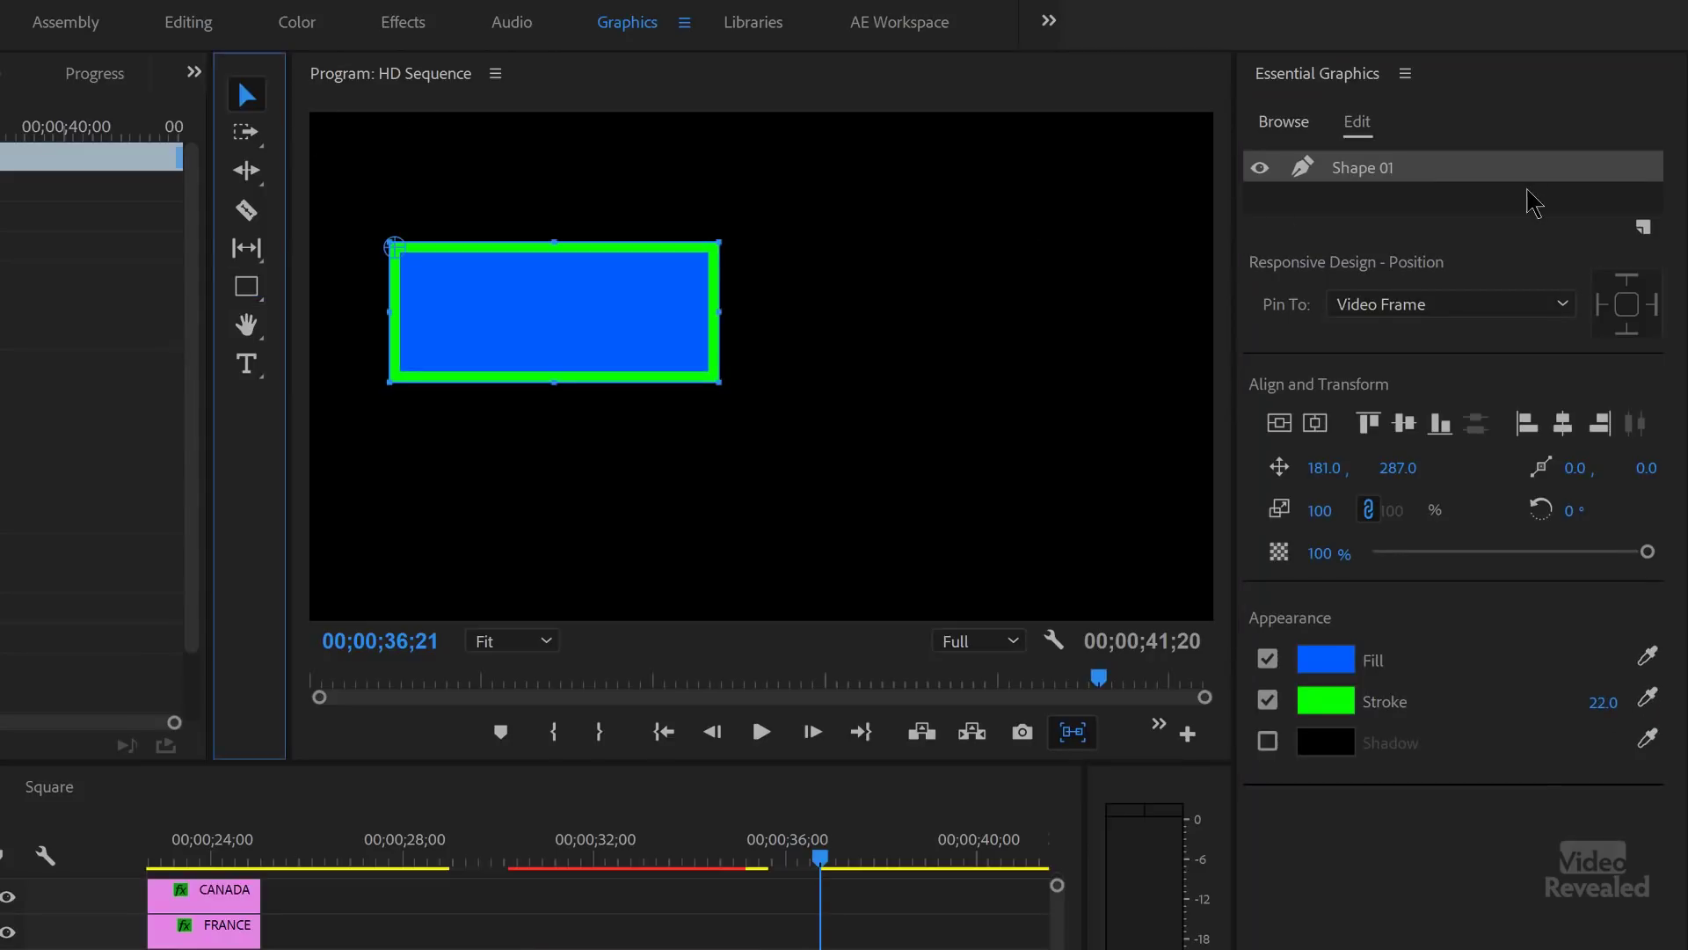
right_click(1400, 167)
click(1459, 303)
drag(678, 264, 831, 233)
click(663, 339)
drag(795, 457, 921, 519)
drag(825, 248, 843, 280)
Step: Widen the lower rectangle from its corner and scale the upper rectangle to 113% to match its width
click(838, 446)
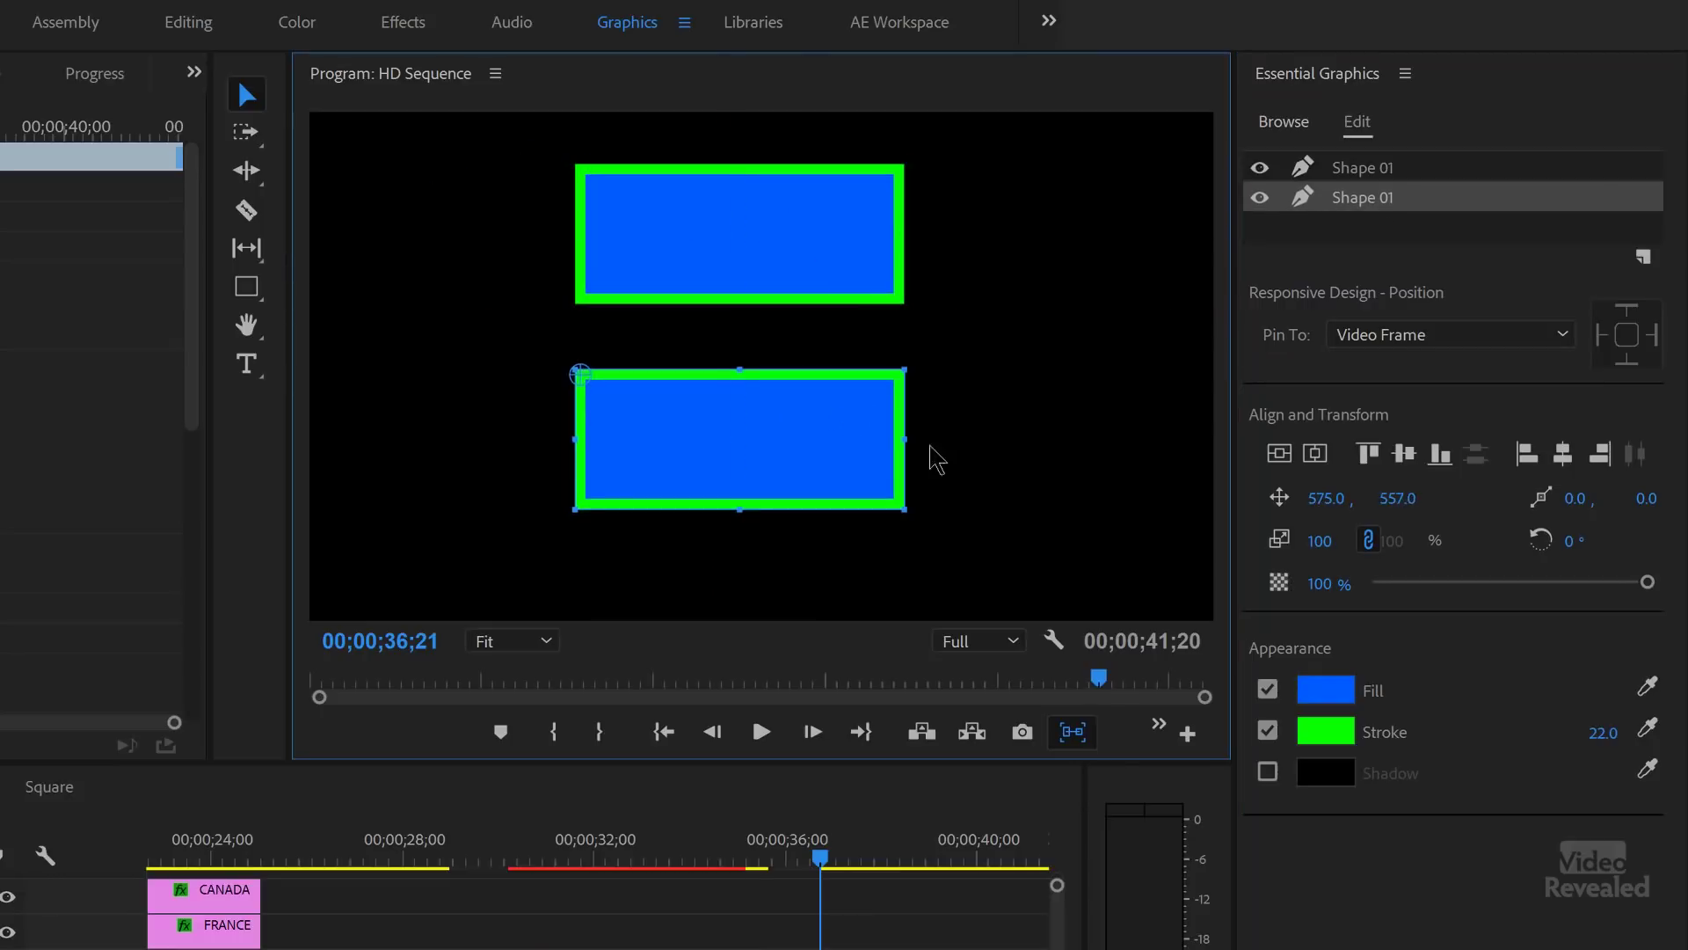
drag(874, 485, 943, 508)
click(836, 256)
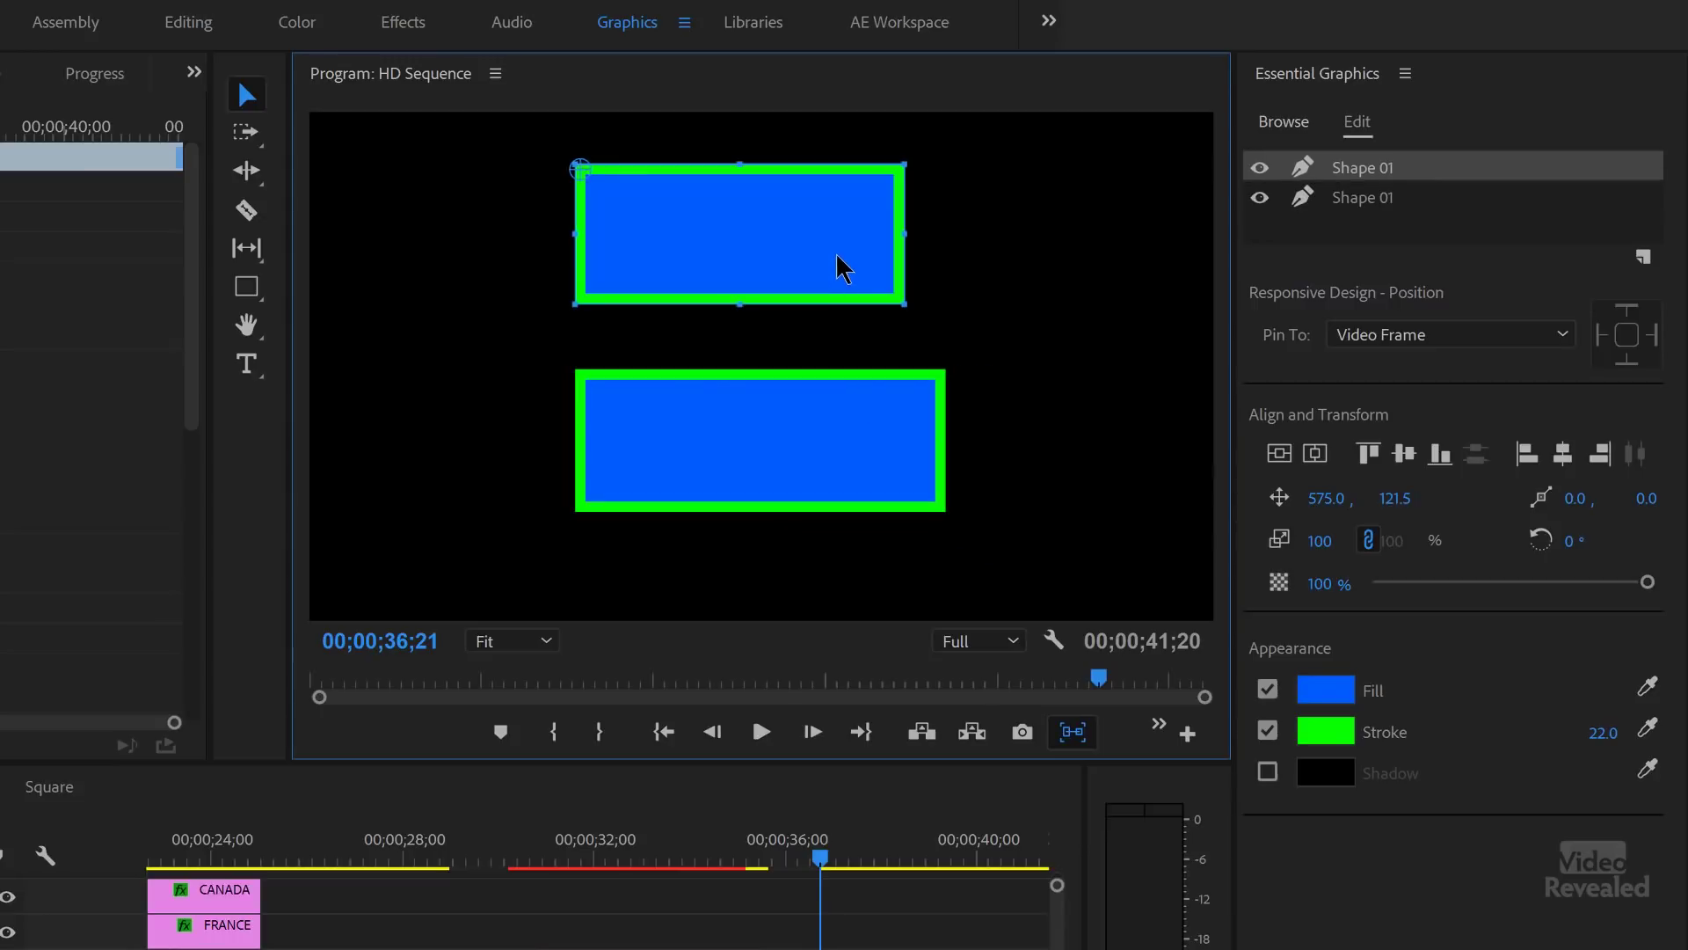
mouse_move(1328, 543)
mouse_down()
mouse_move(1227, 556)
mouse_move(1432, 541)
mouse_move(1316, 550)
mouse_move(1350, 556)
mouse_move(1328, 541)
mouse_up()
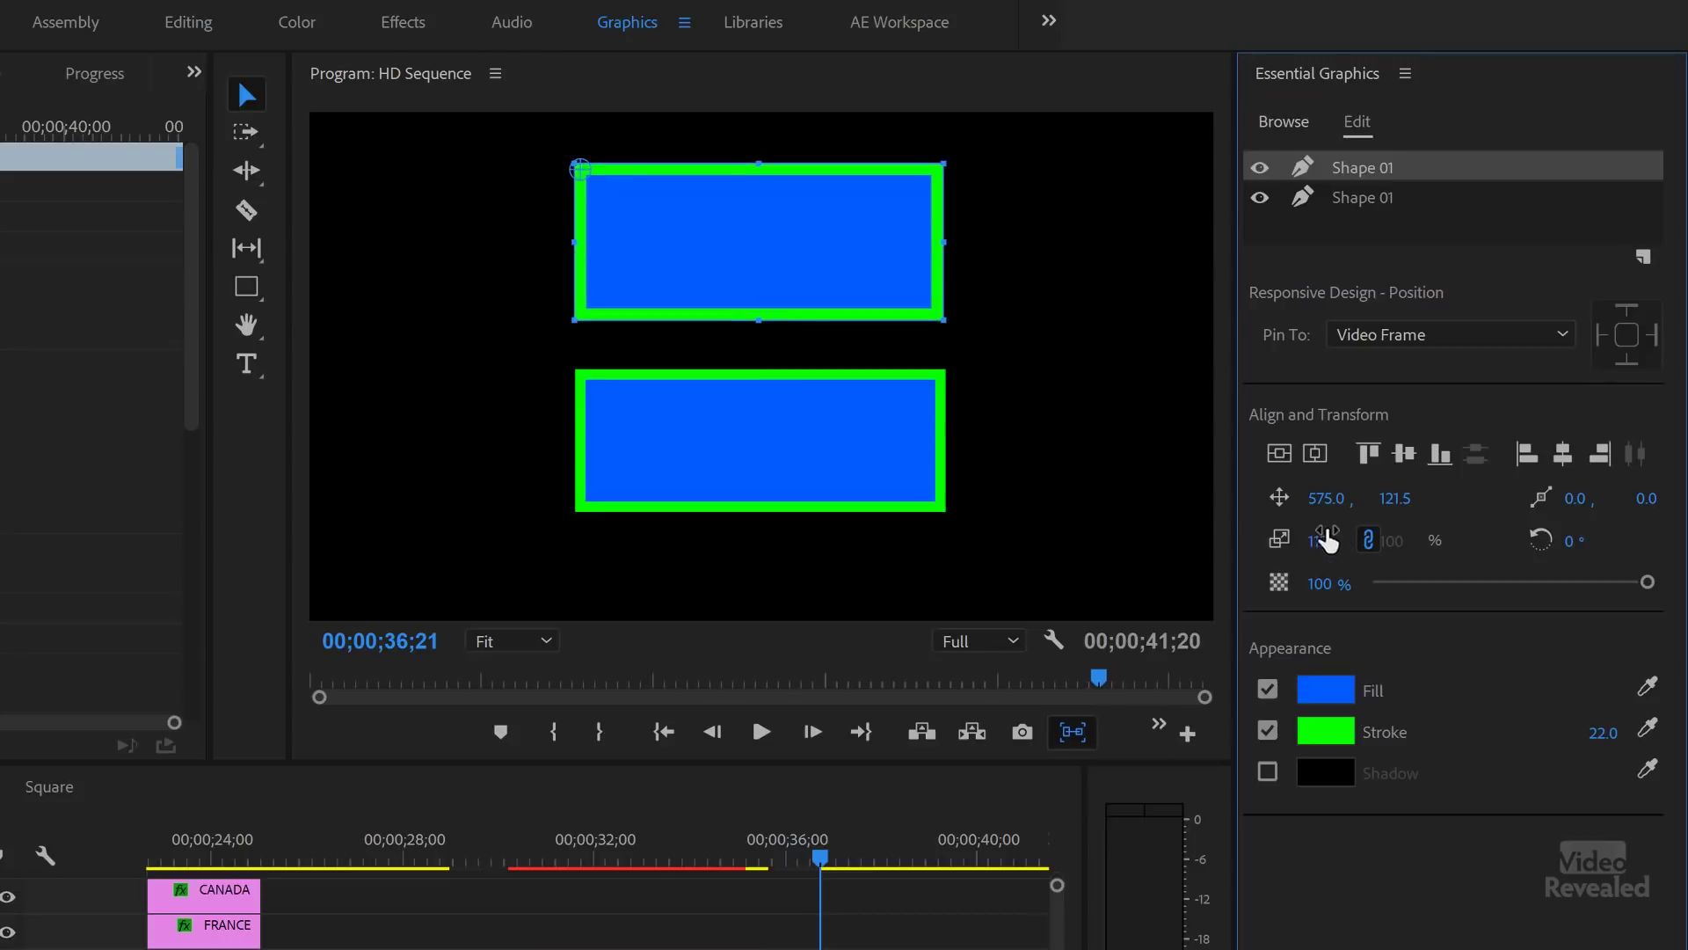
click(921, 488)
mouse_move(948, 514)
mouse_down()
mouse_move(730, 397)
mouse_move(815, 474)
mouse_move(1037, 545)
mouse_move(758, 434)
mouse_move(957, 519)
mouse_move(927, 501)
mouse_move(947, 501)
mouse_up()
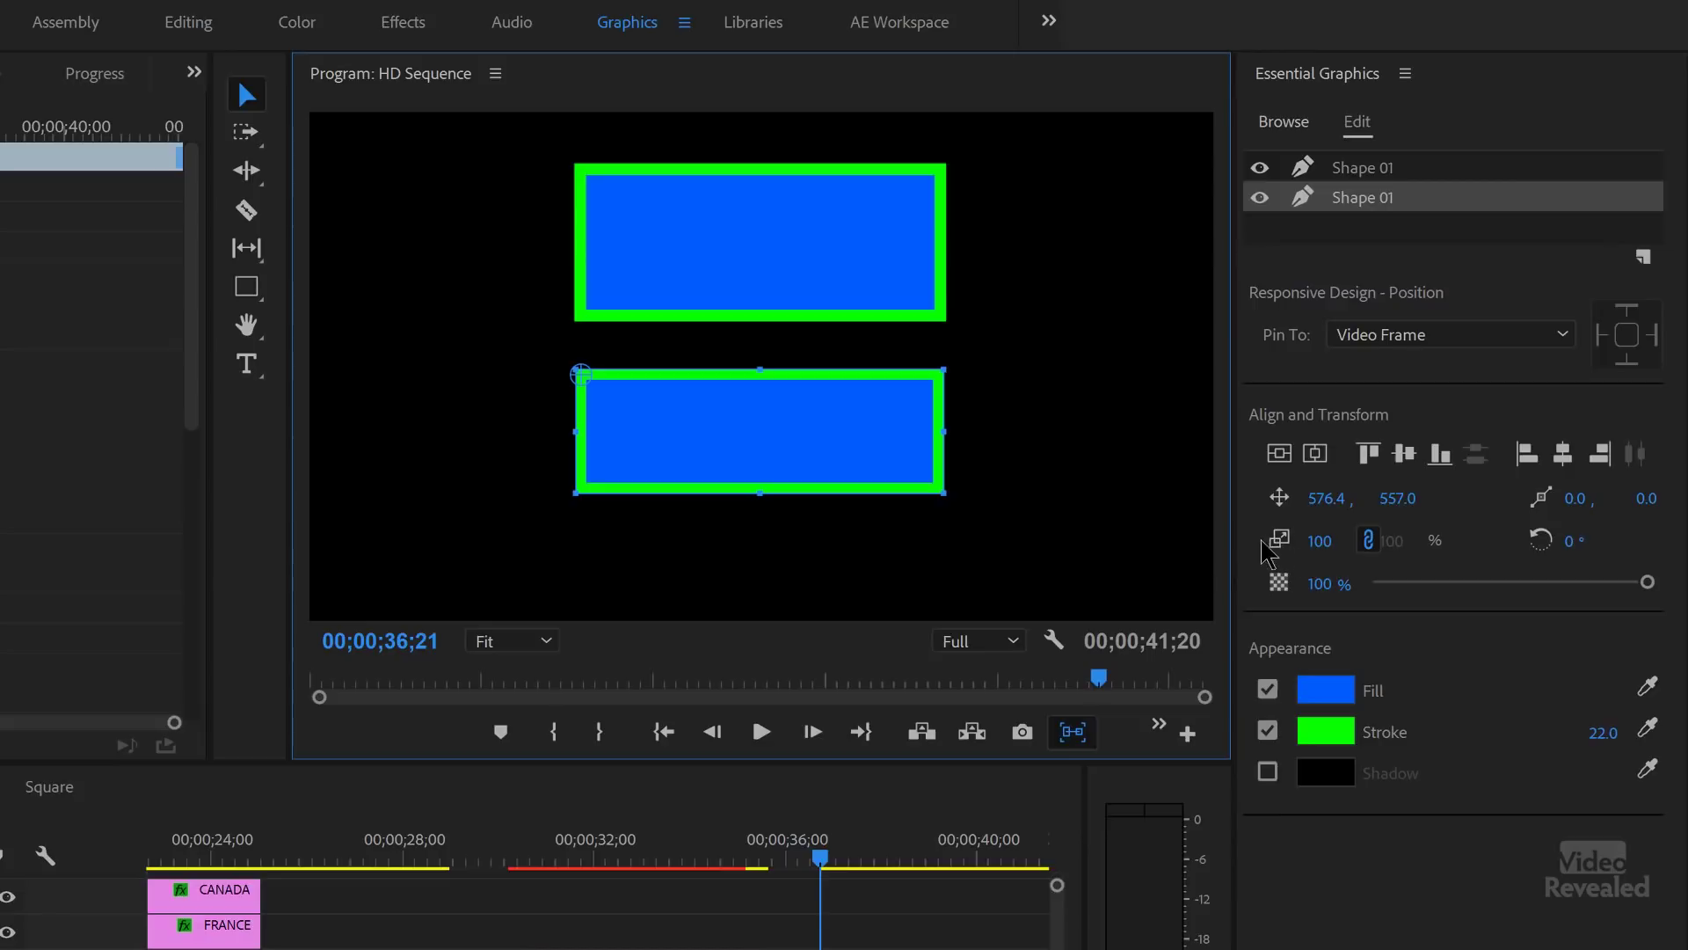
key(ctrl+z)
Step: Move both rectangles to the left so the upper one sits just above the lower one
drag(817, 280, 732, 320)
click(746, 459)
drag(620, 462, 547, 469)
drag(629, 293, 610, 320)
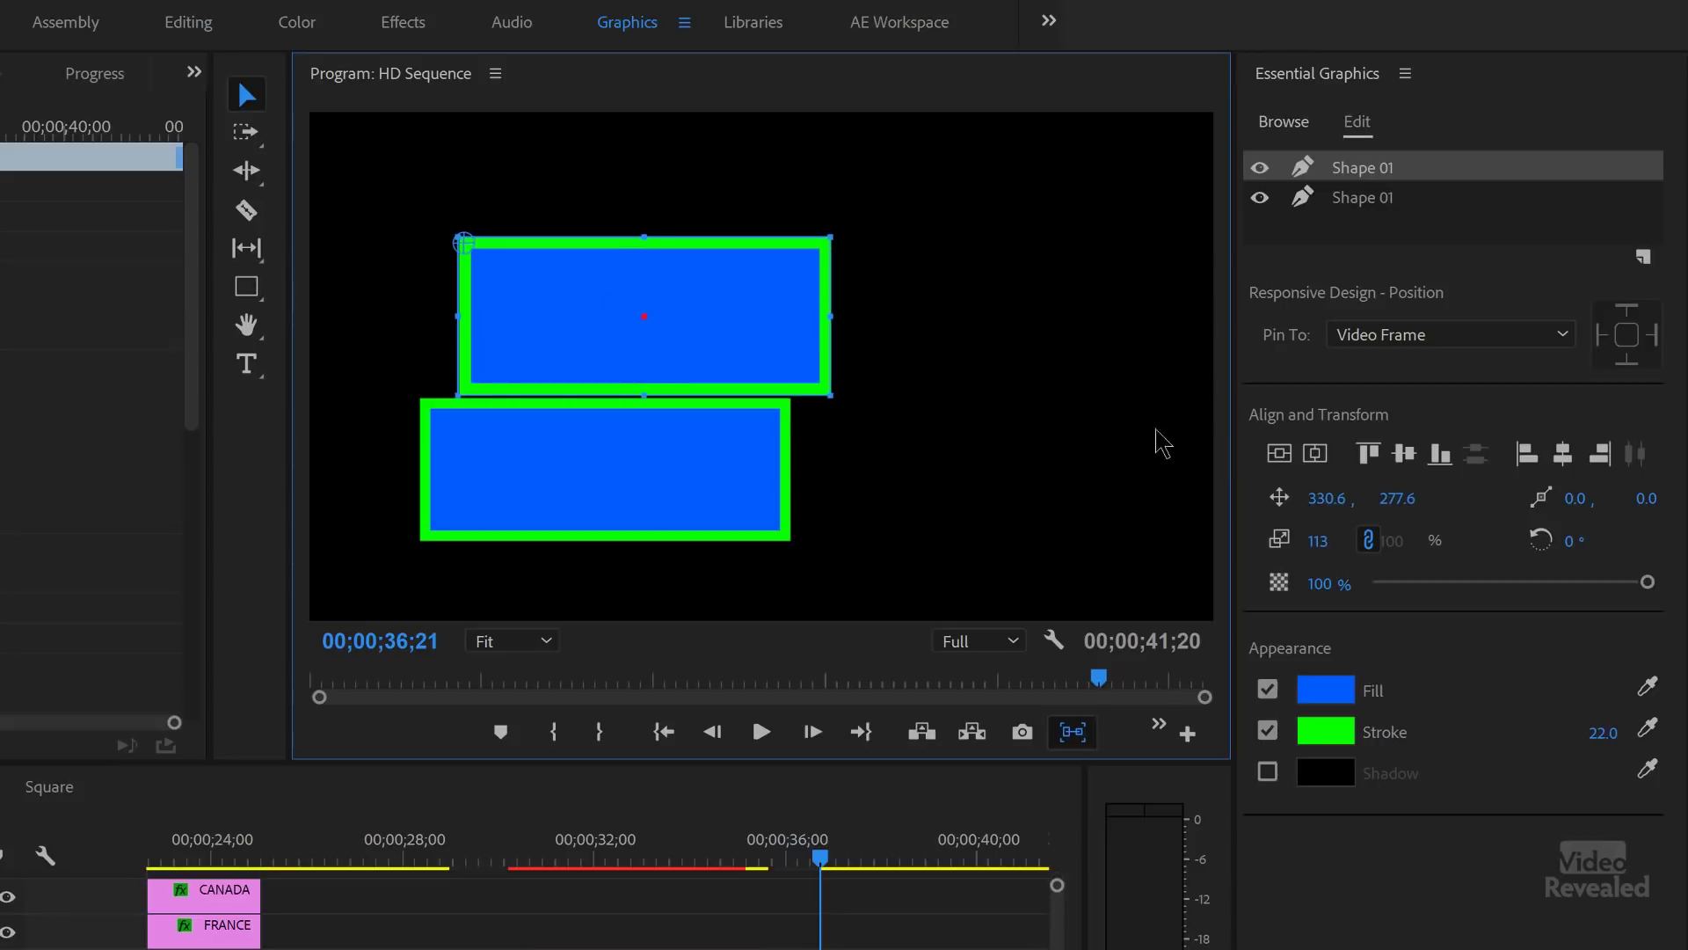
Step: Unlink the upper rectangle's width and height scale, try 90% width, and leave it at 41% height and 100% width
click(1369, 540)
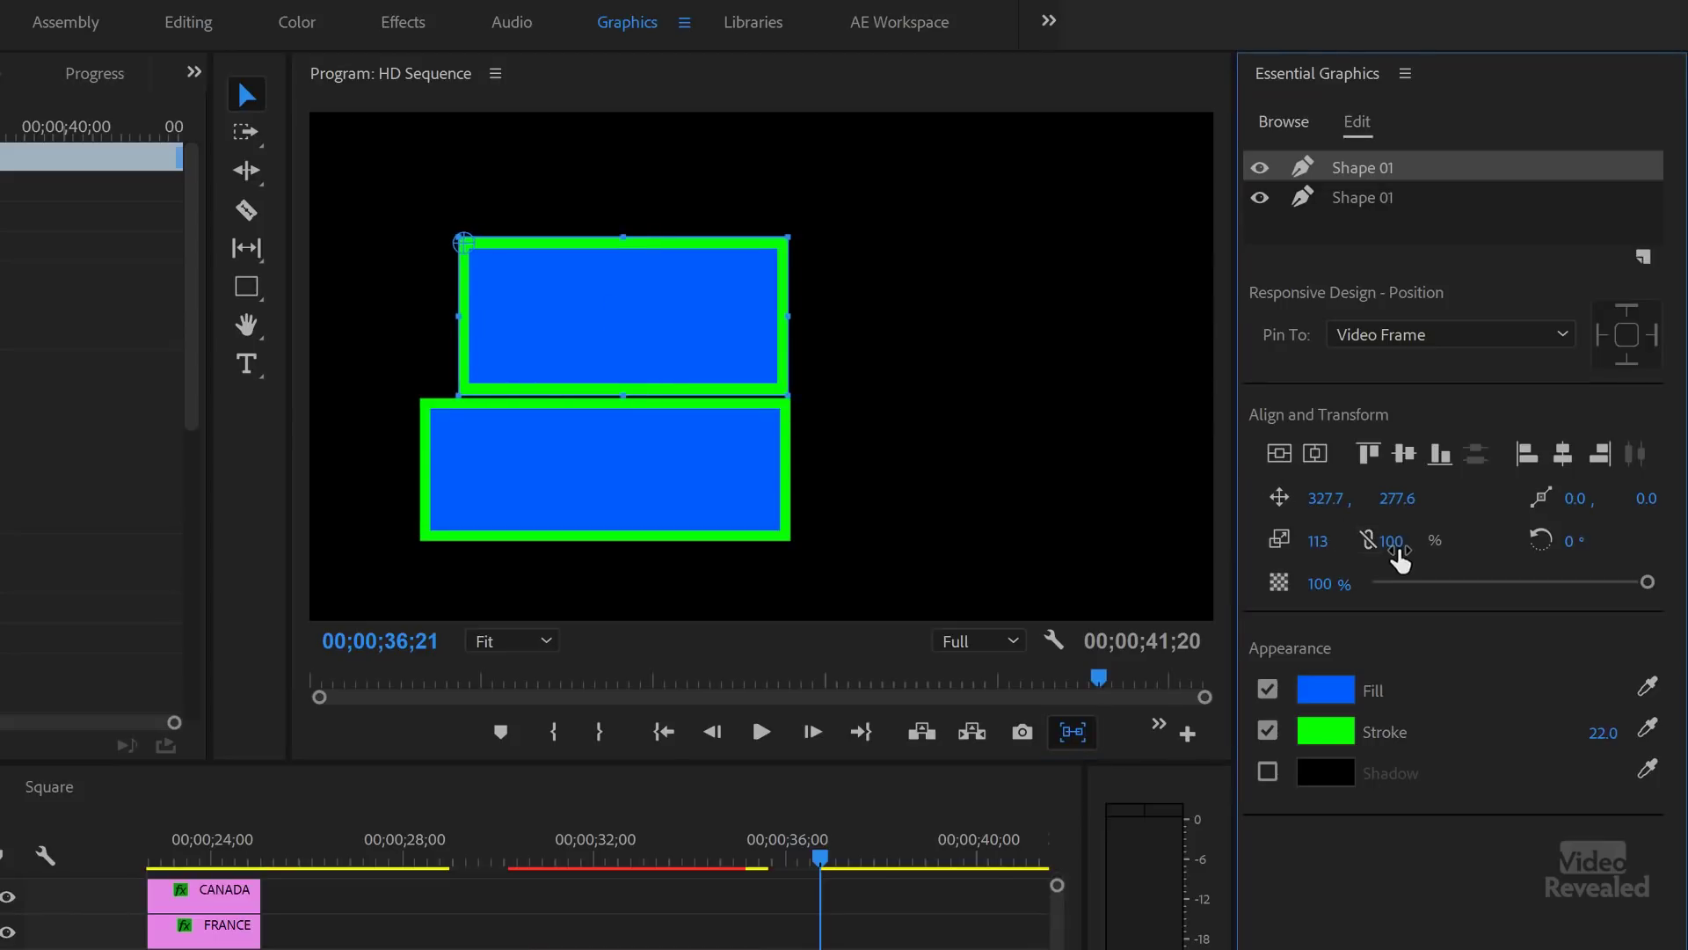
drag(1383, 559, 1405, 552)
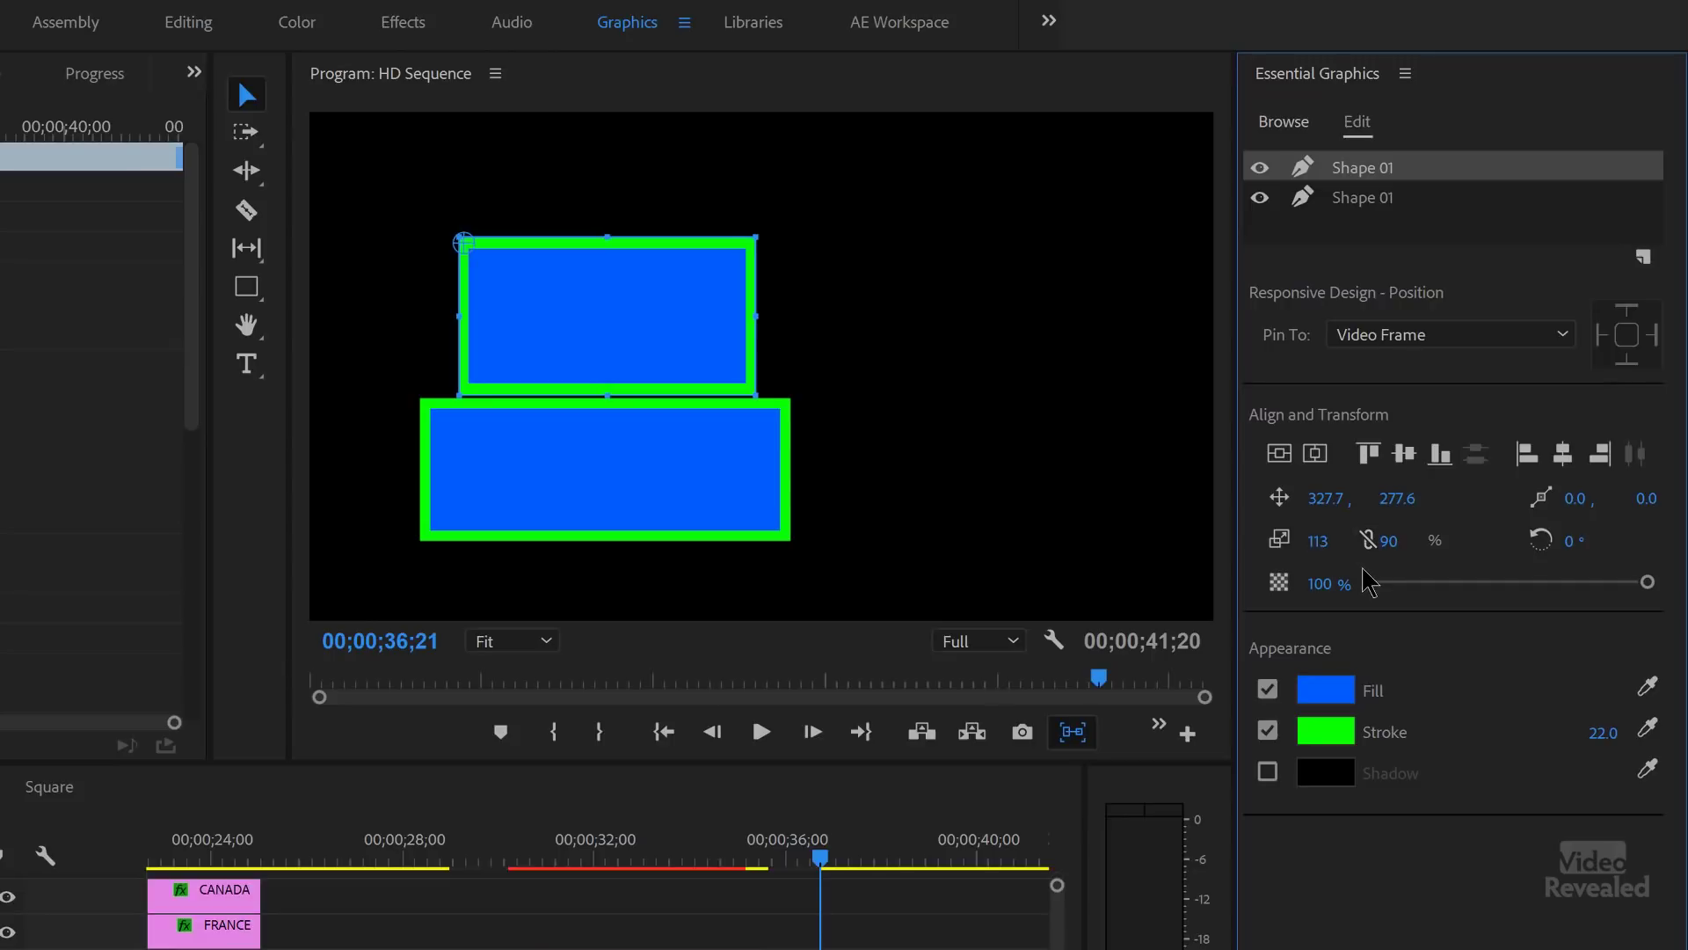
drag(1329, 550, 384, 268)
Step: Move the flattened rectangle down and left to align just above the lower rectangle with a small gap
click(261, 93)
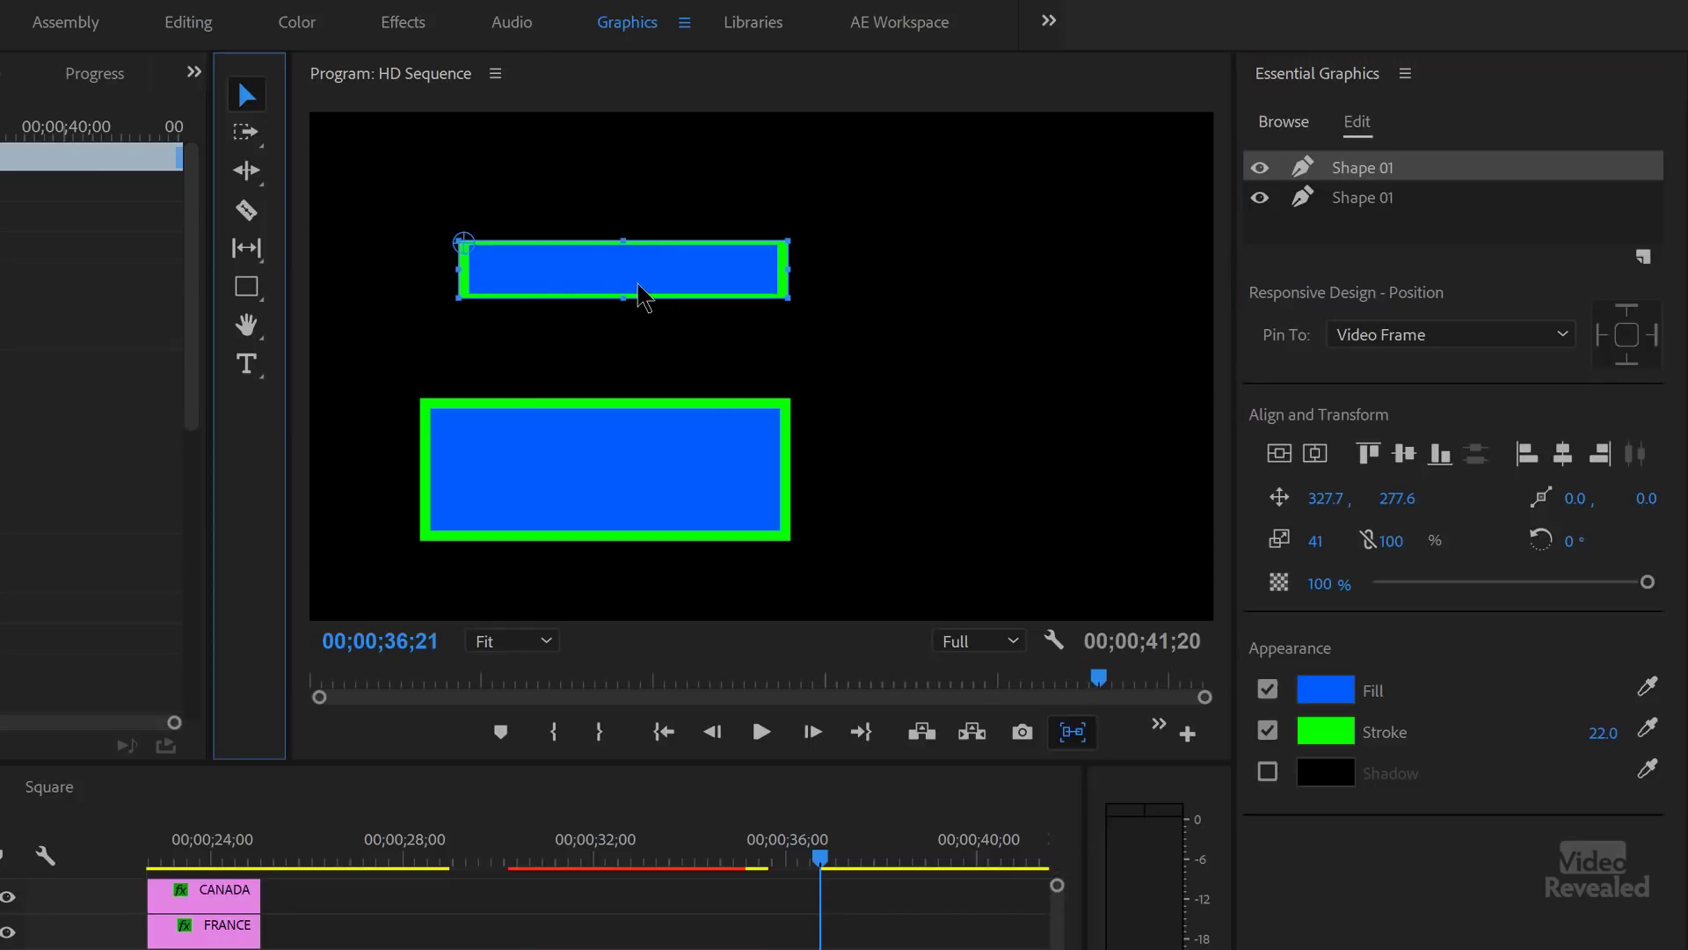
drag(525, 280, 466, 377)
click(543, 276)
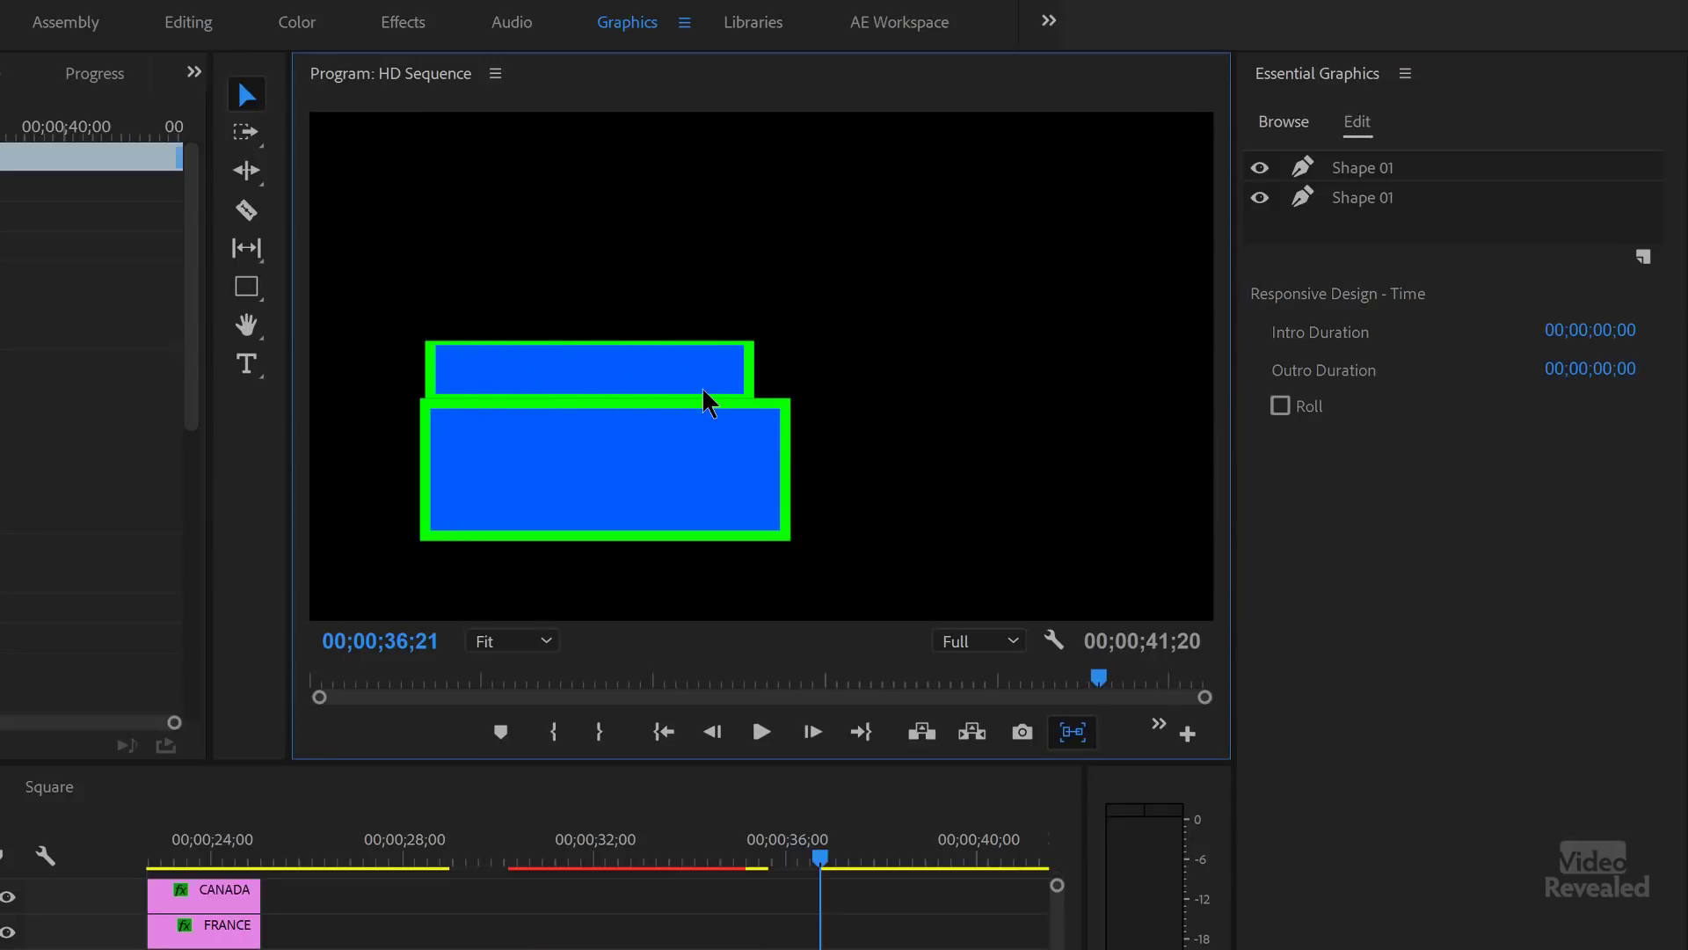
drag(660, 362, 658, 343)
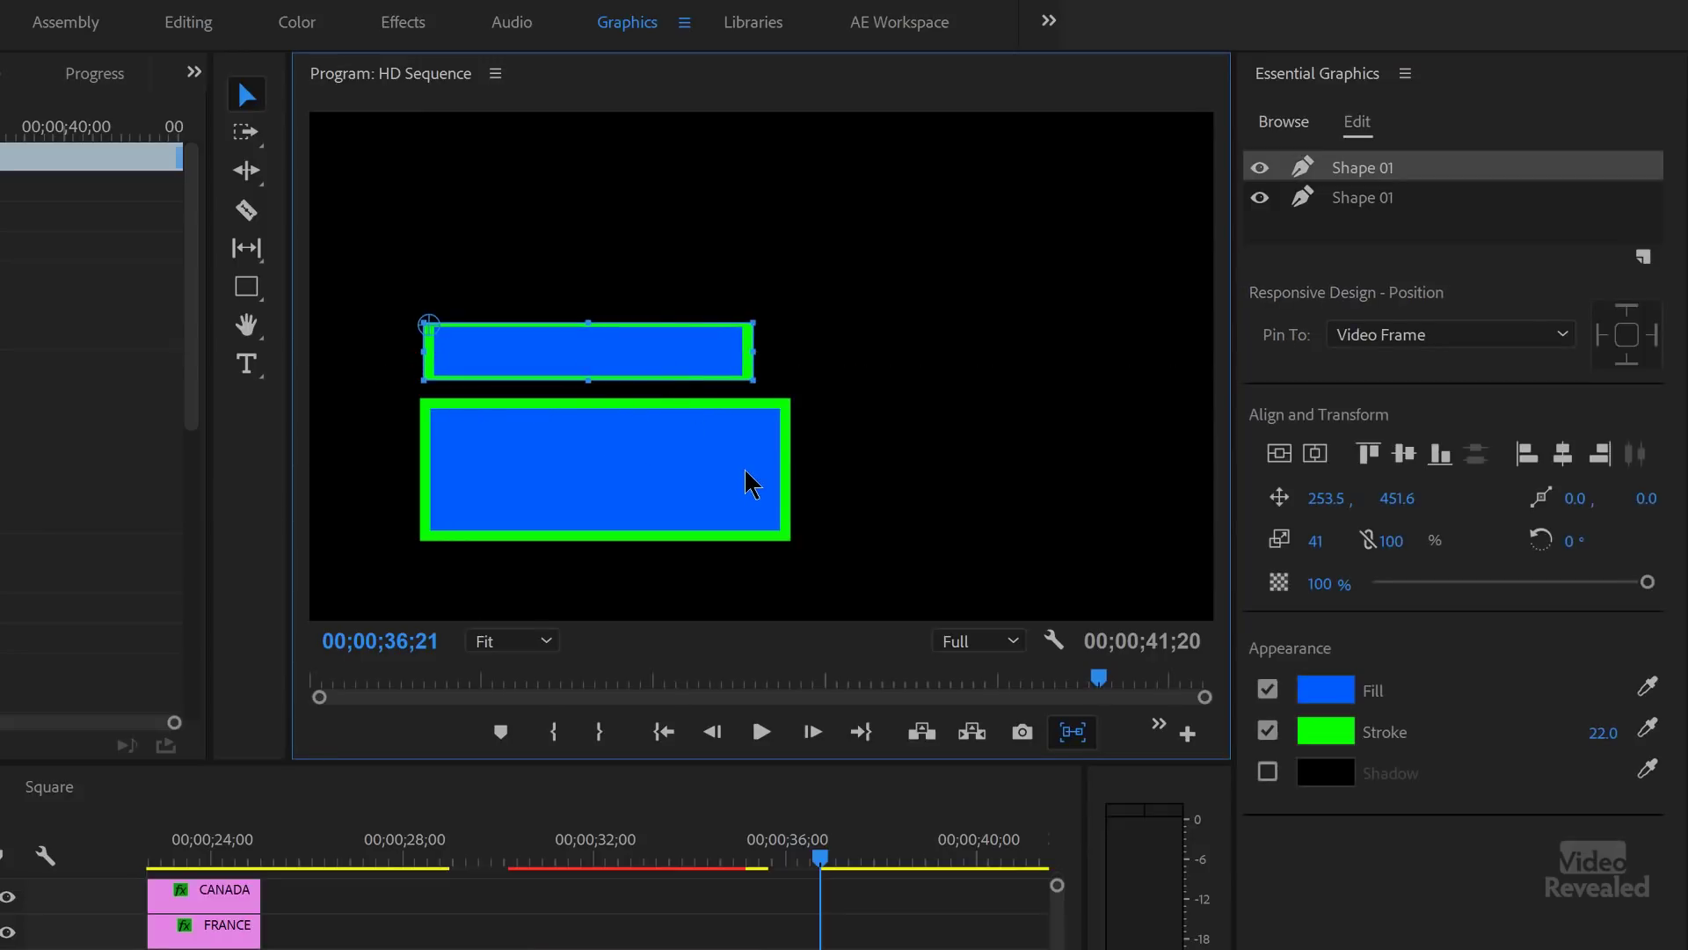
Step: Set the upper rectangle's height scale to 100% and move it up clear of the lower rectangle
click(1318, 543)
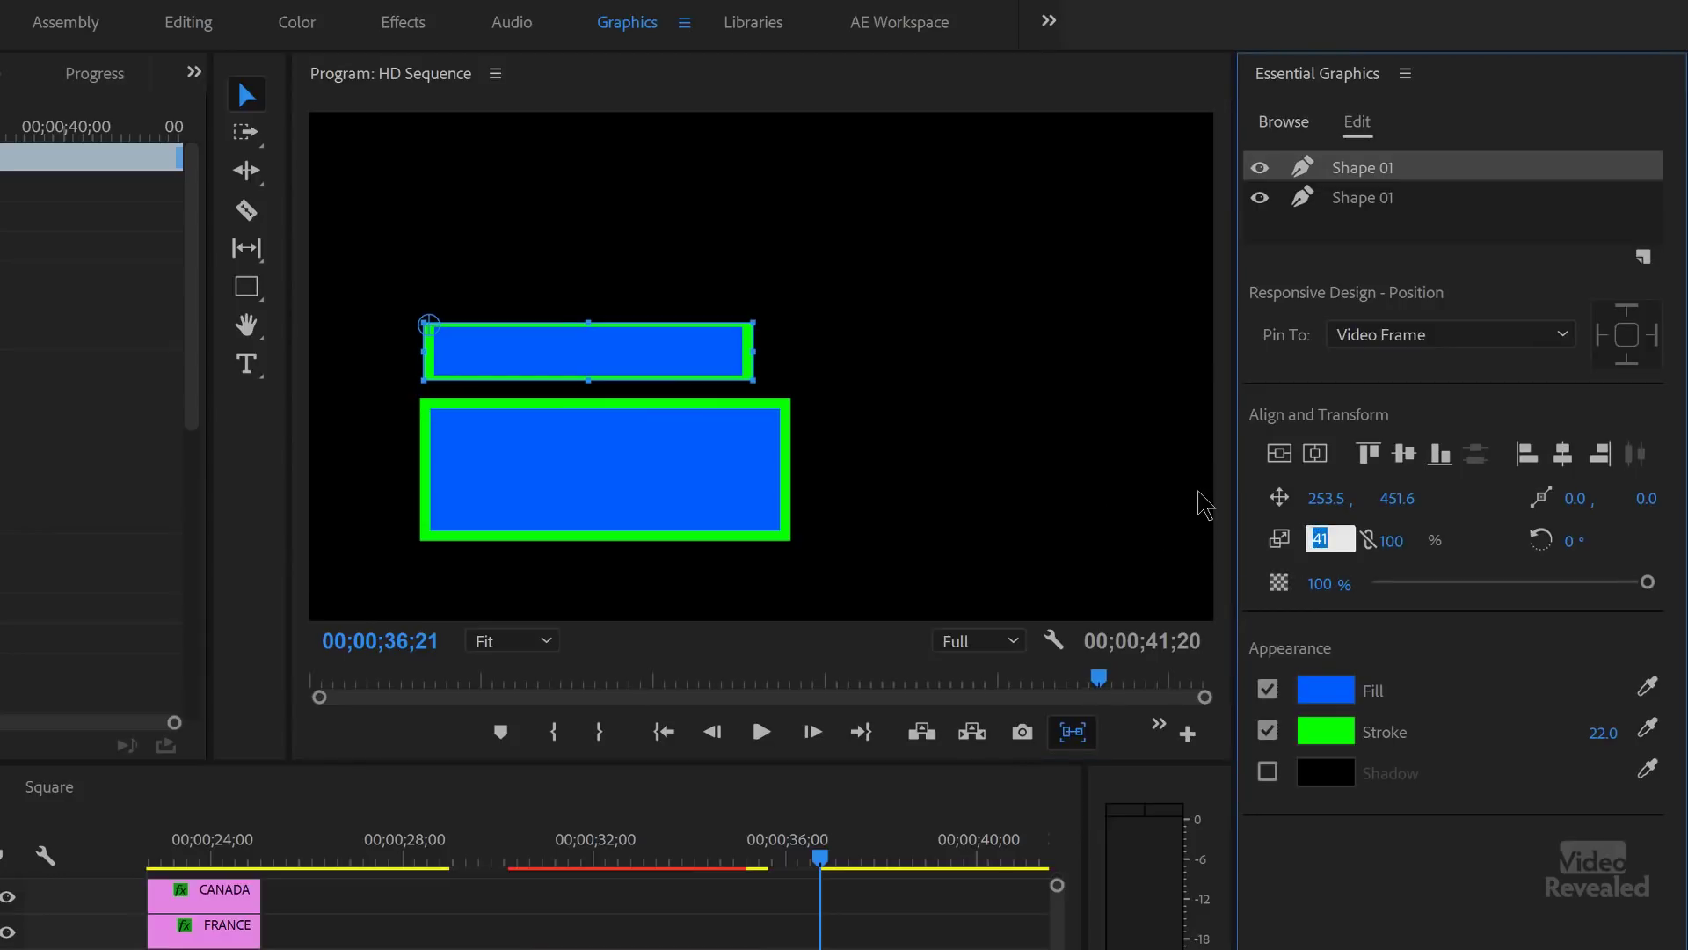
key(Return)
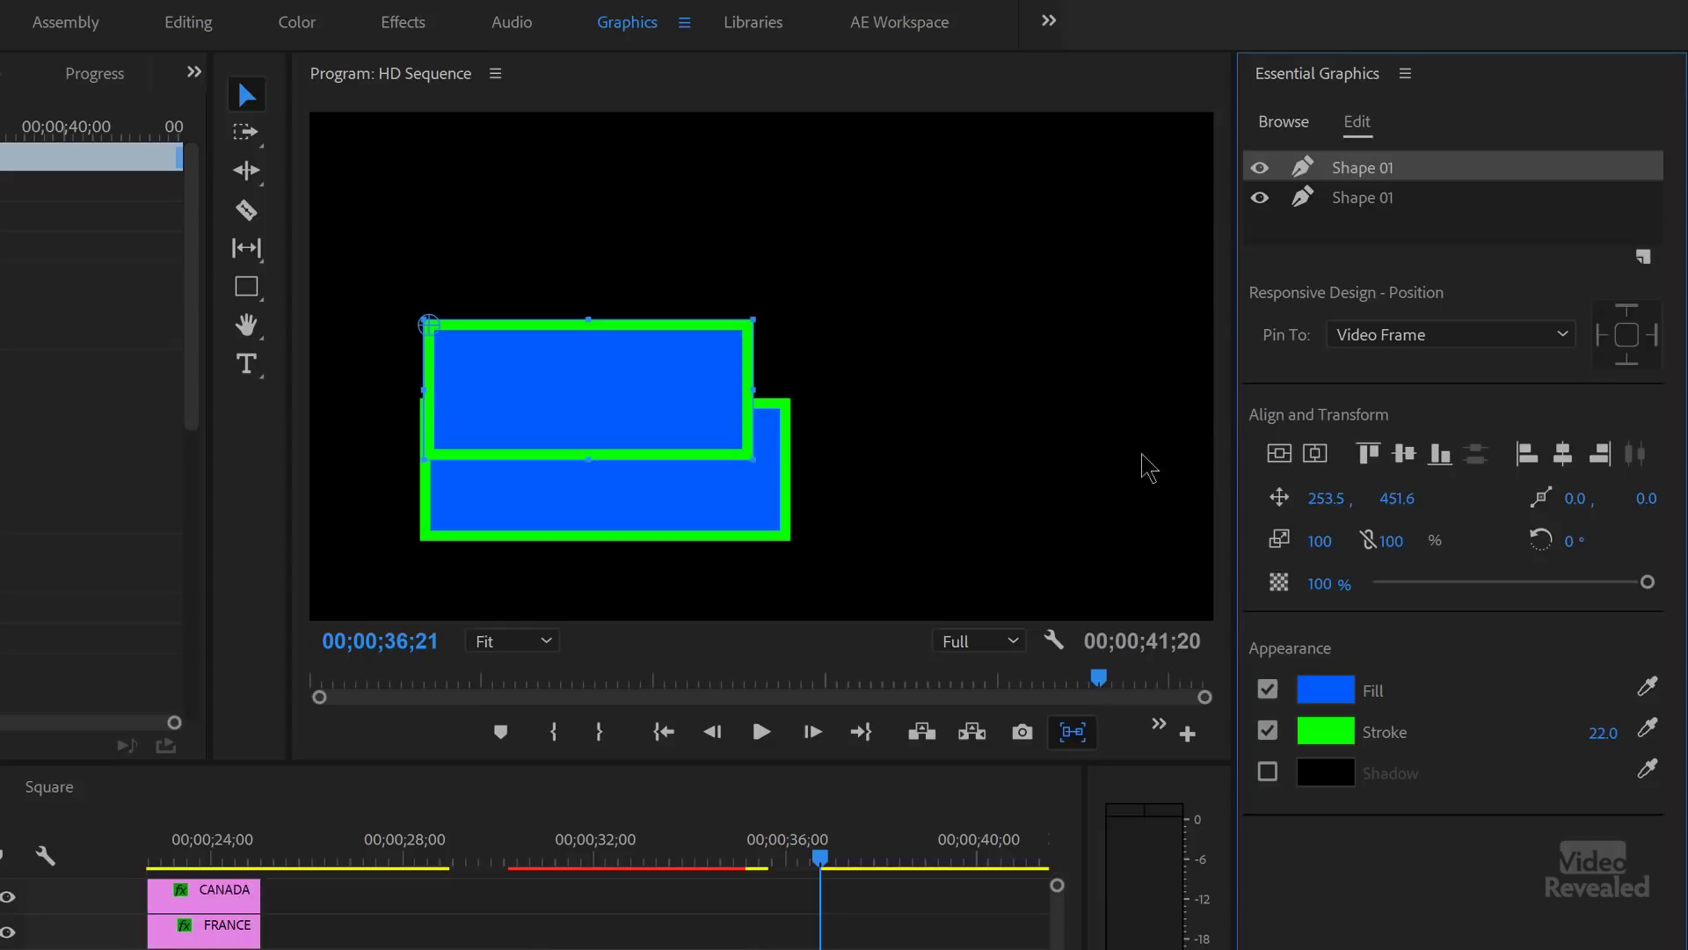
drag(621, 402, 607, 316)
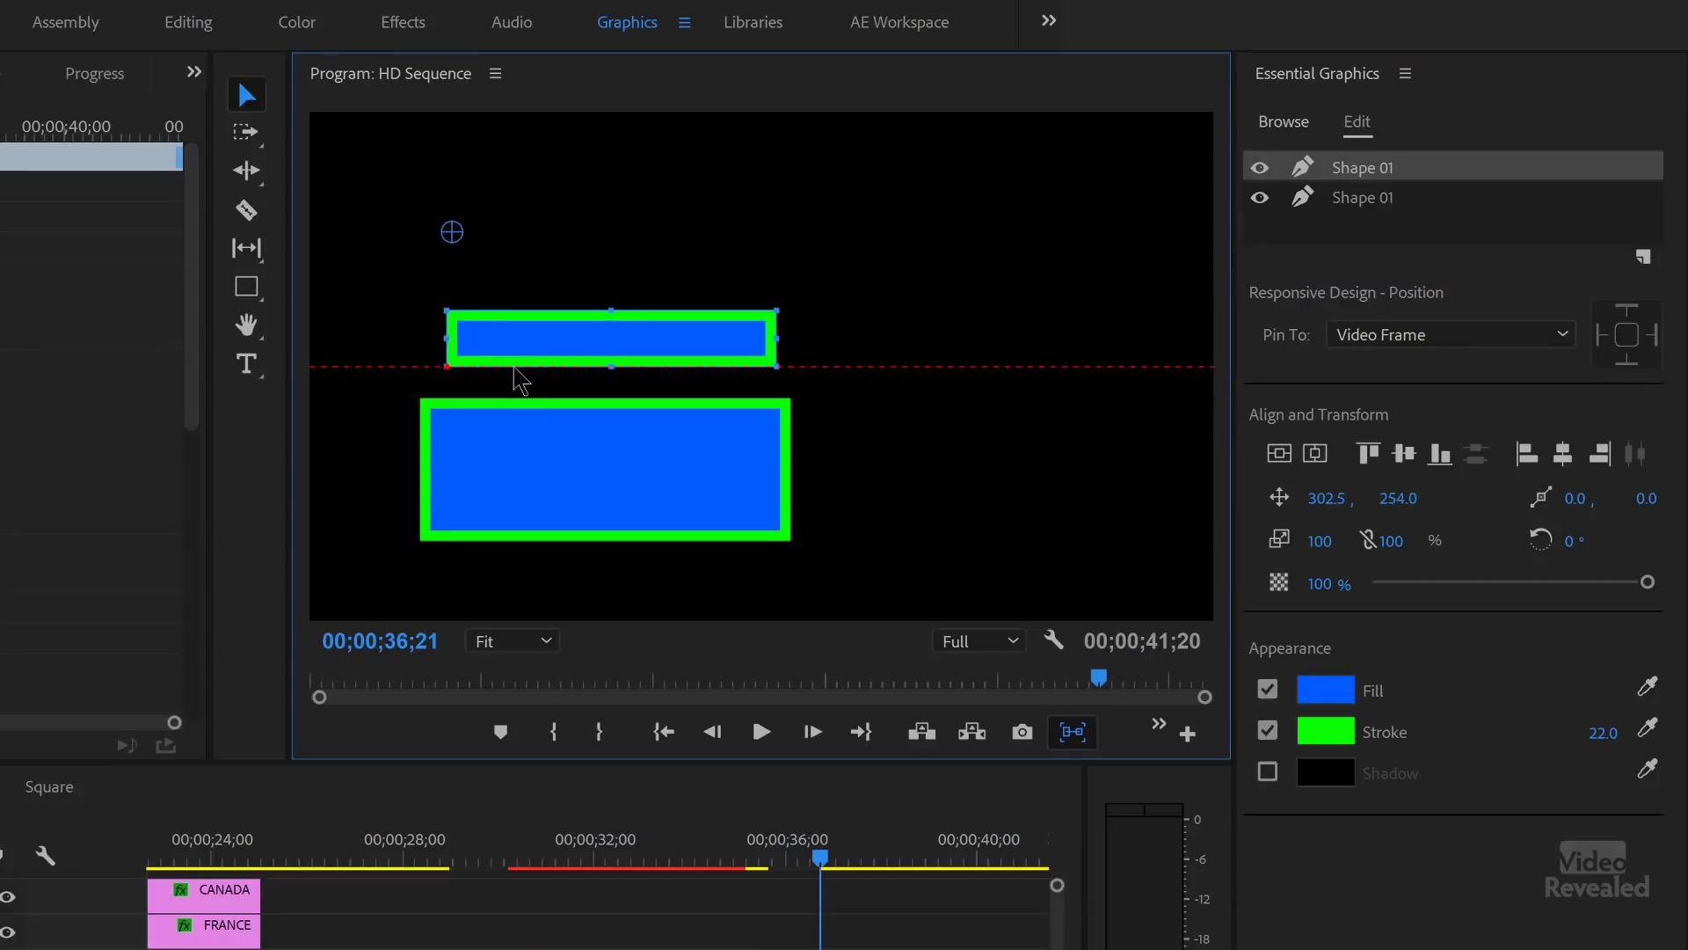